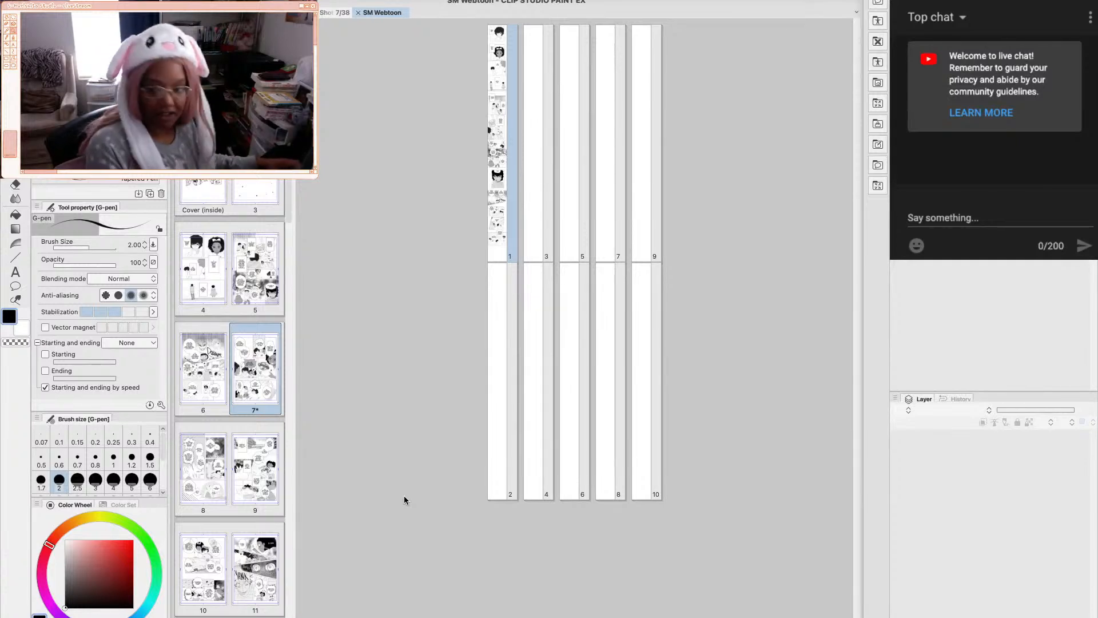
key(XF86AudioRaiseVolume)
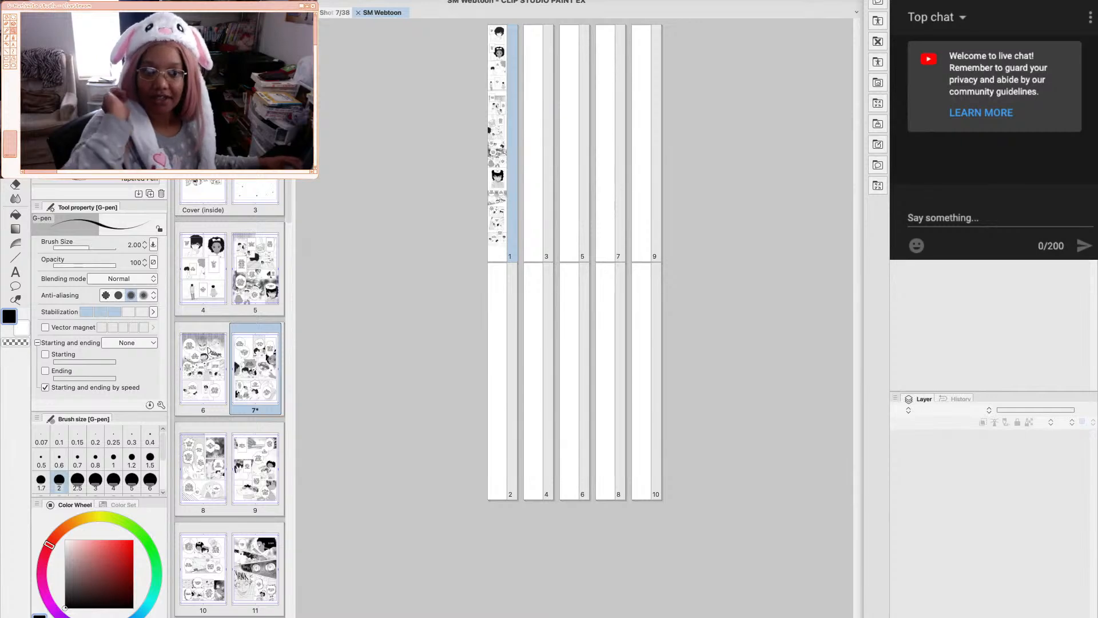
key(Tab)
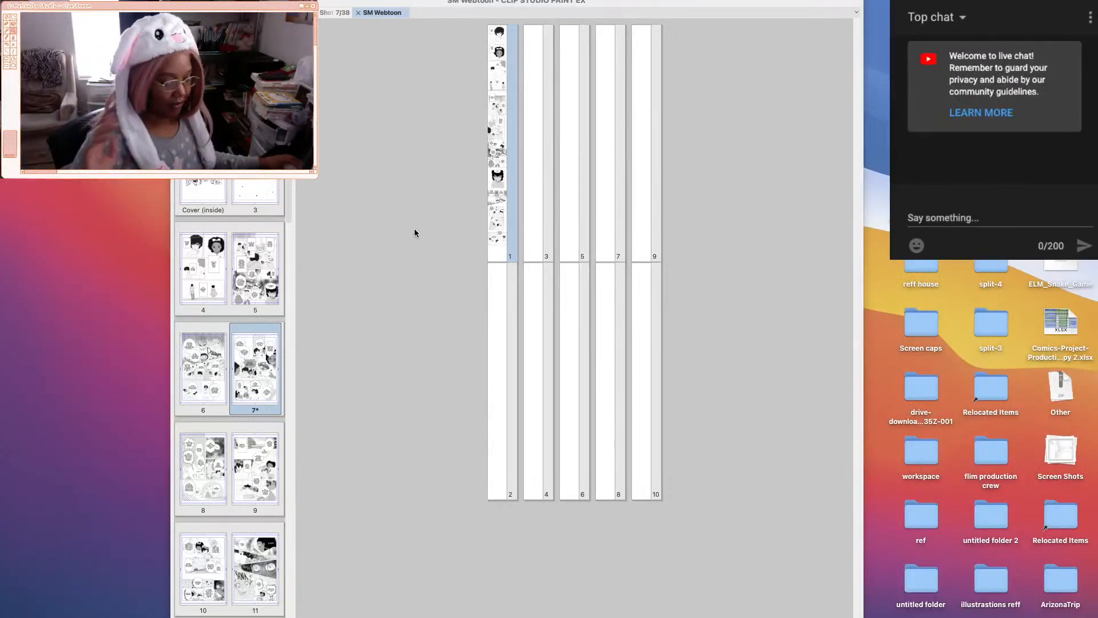
key(Tab)
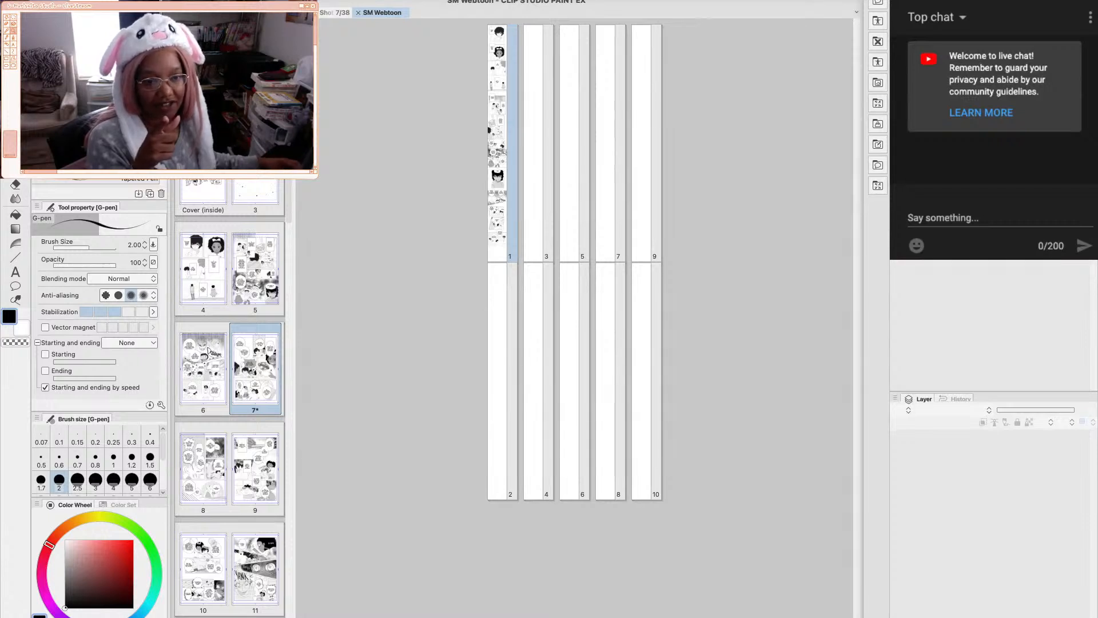
key(Tab)
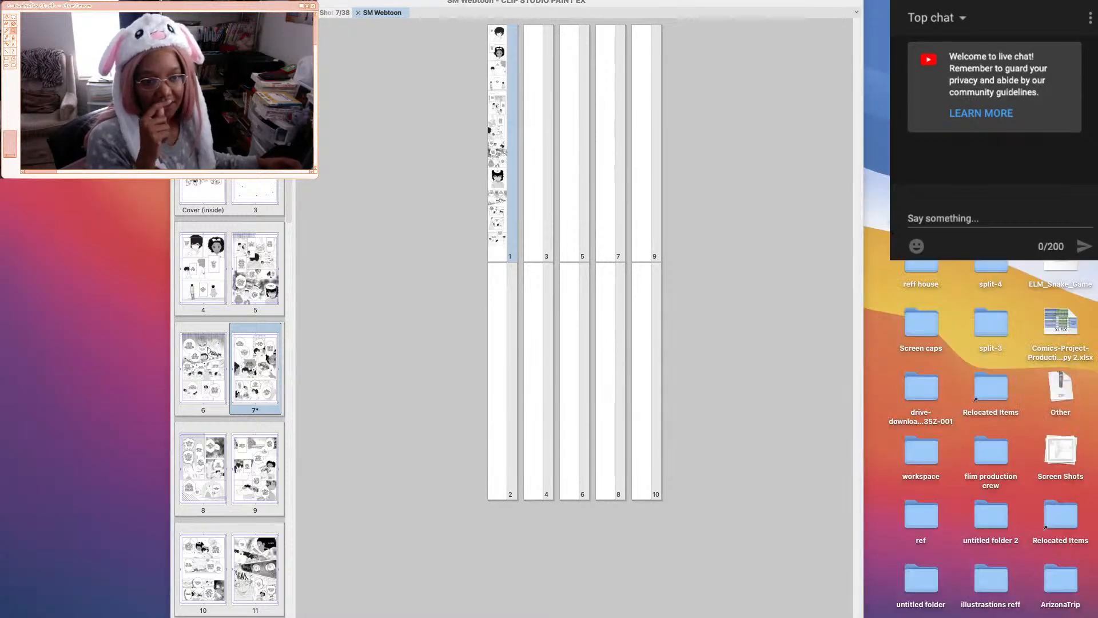
key(Tab)
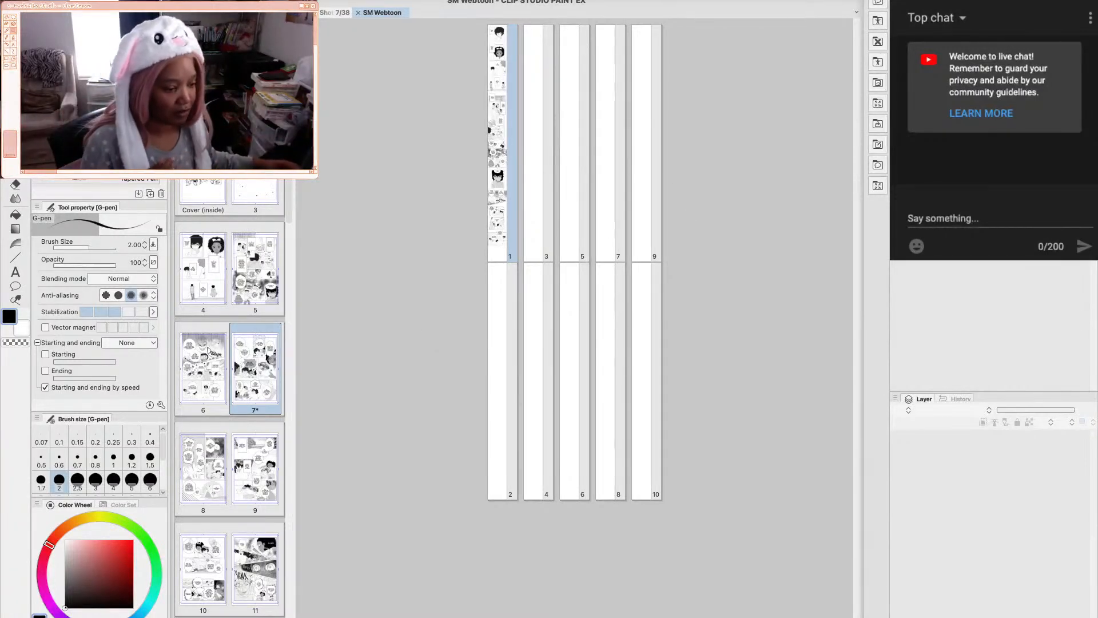
Open page 1 of SM Webtoon and page 4 of One Shot side by side, widening the One Shot view
click(332, 14)
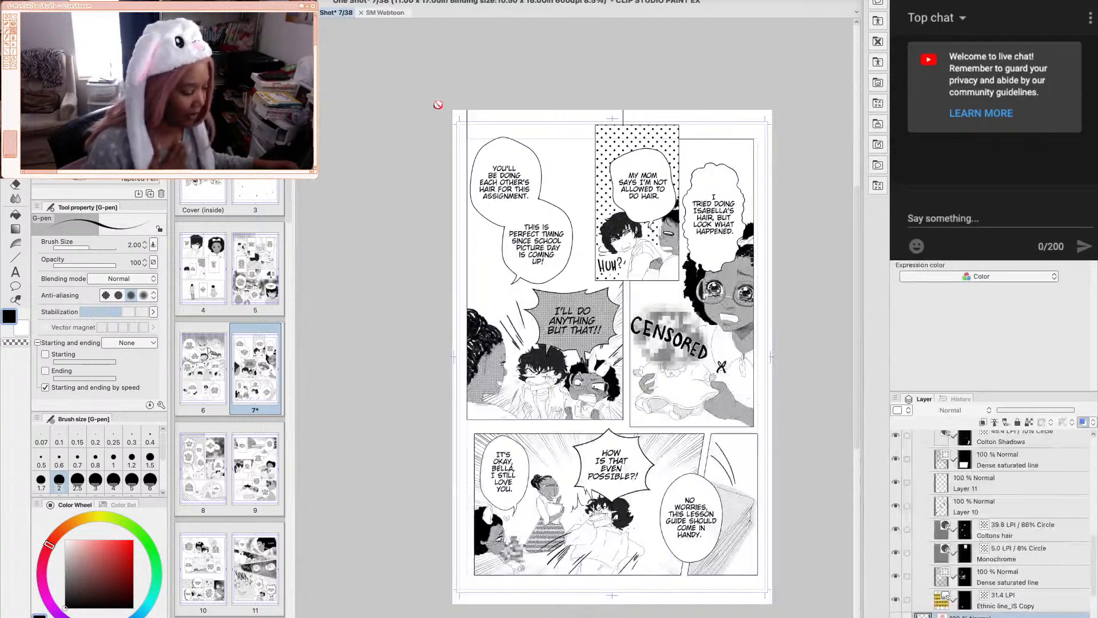
click(382, 13)
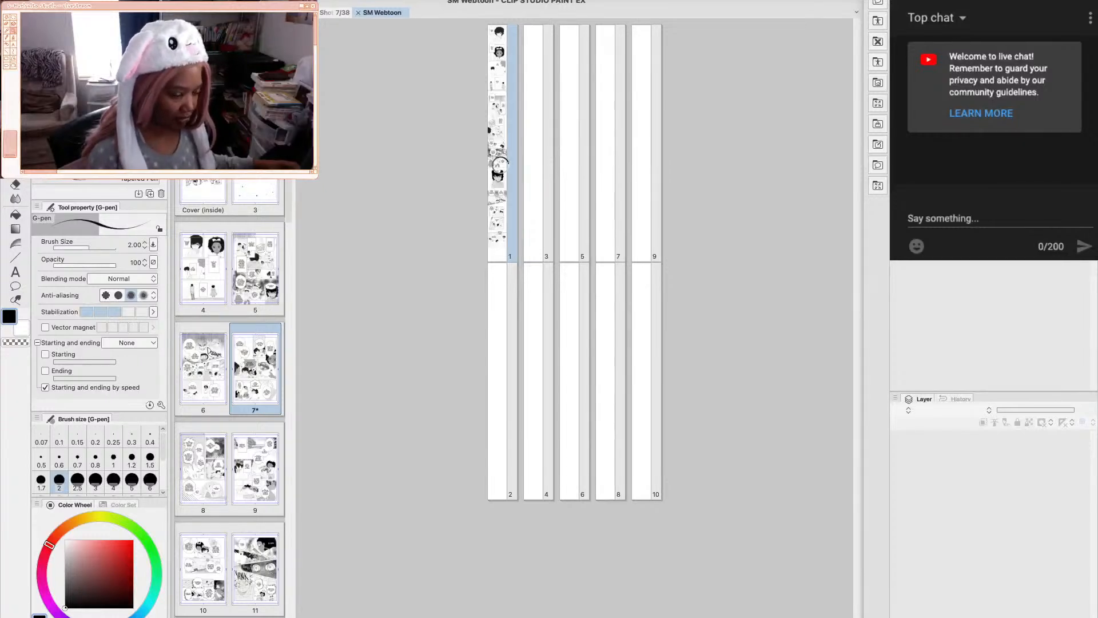
double_click(497, 171)
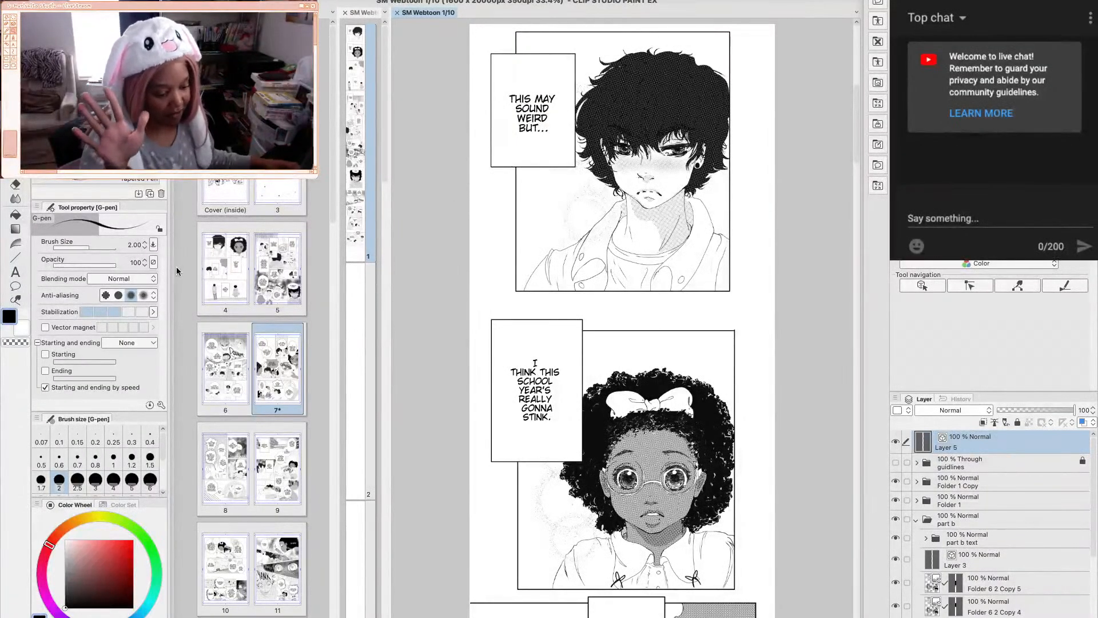
double_click(227, 282)
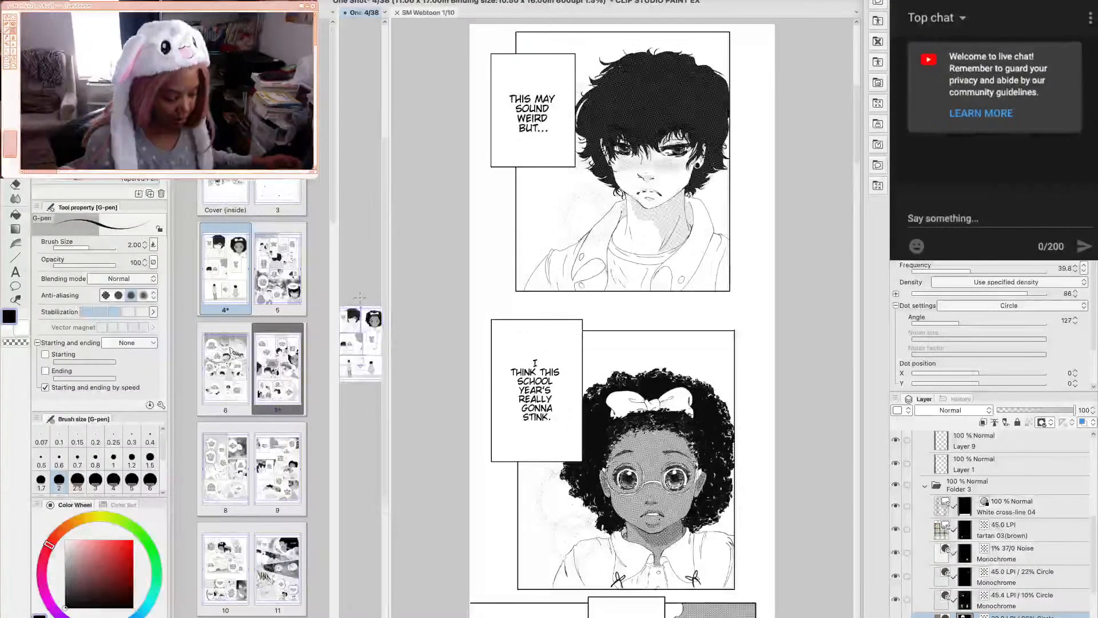
drag(388, 281, 557, 283)
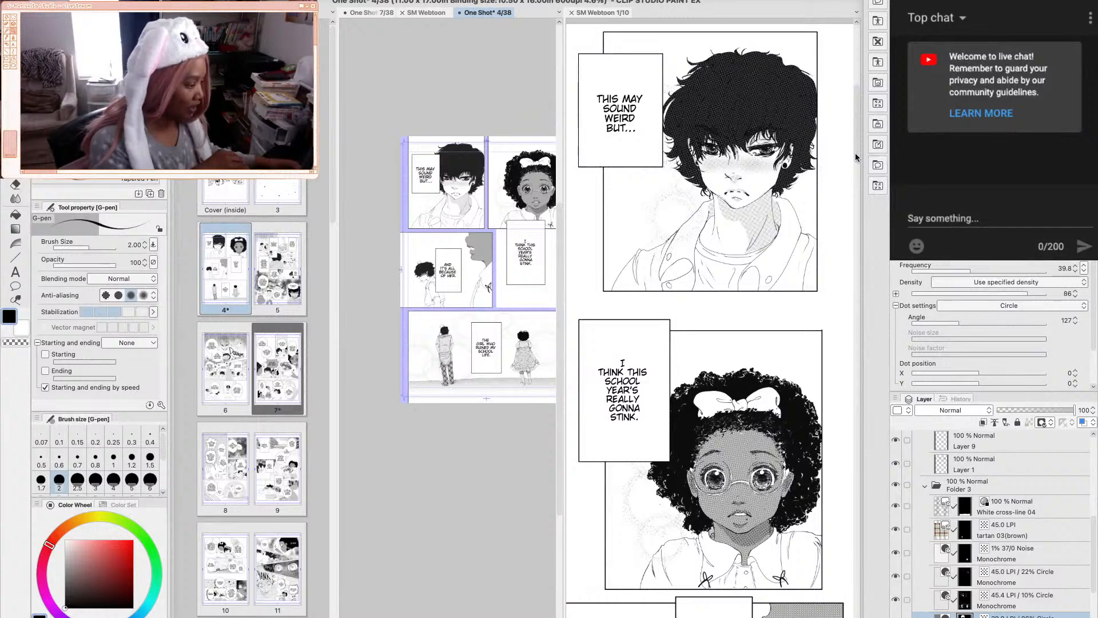
Compare the webtoon page's stacked opening panels with the panel layout of the original One Shot page 4
click(855, 221)
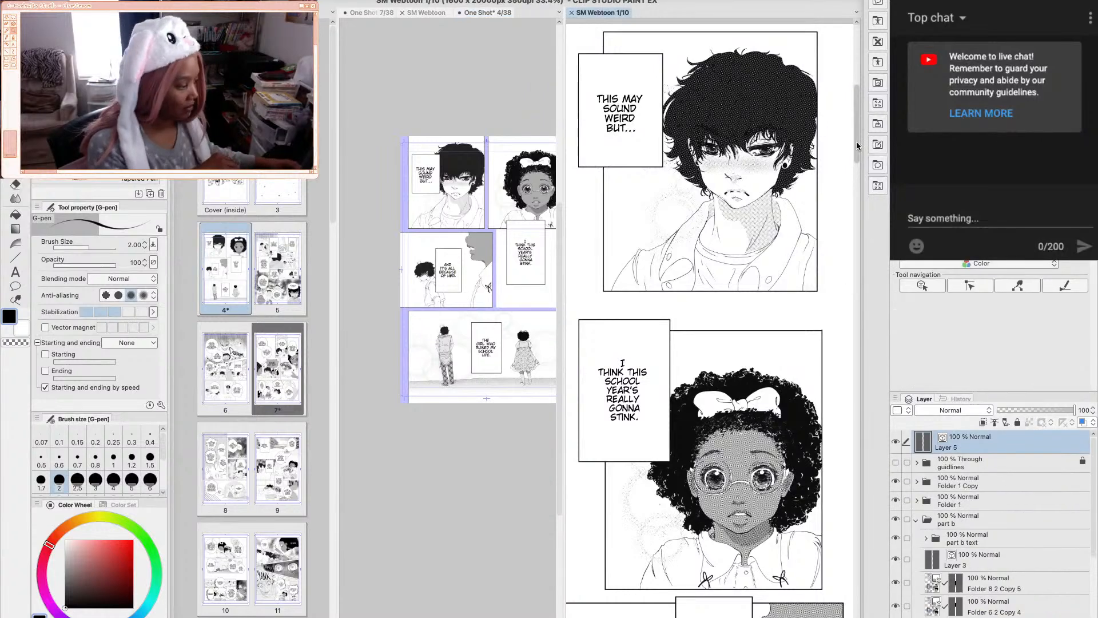
scroll(856, 212, down, 5)
scroll(856, 212, down, 3)
drag(856, 207, 857, 148)
scroll(862, 160, down, 4)
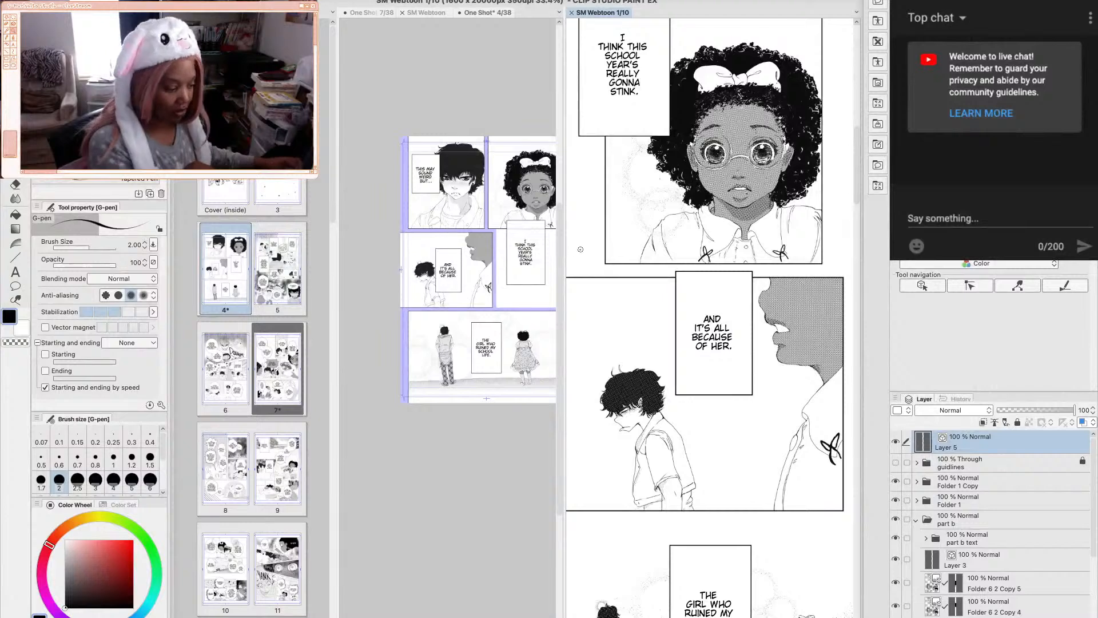
drag(559, 255, 561, 272)
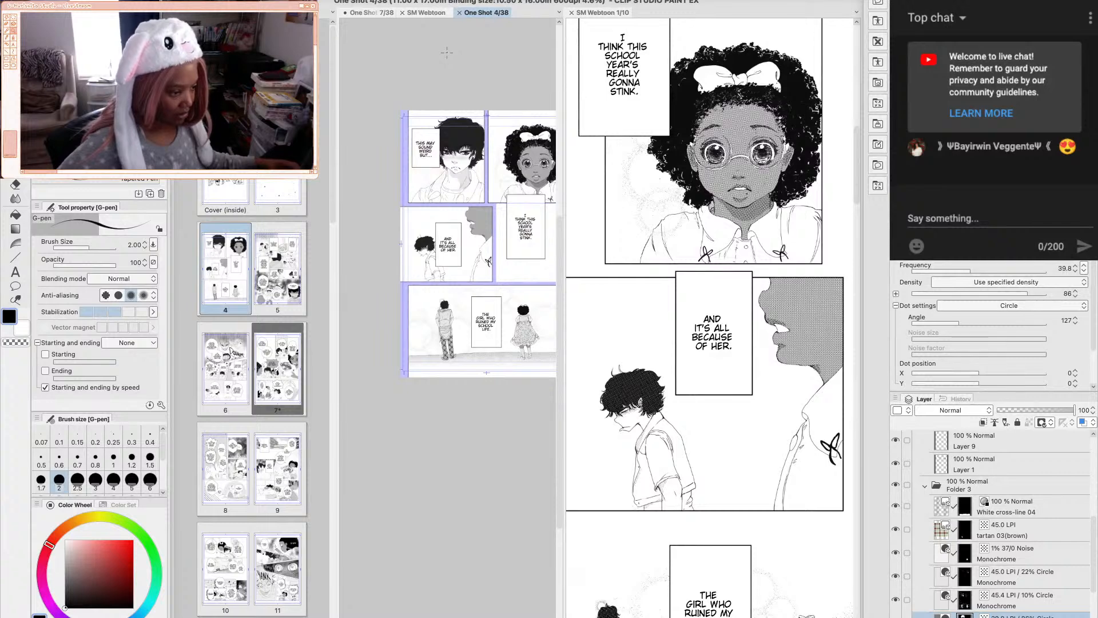
Close One Shot pages 4 and 7, discarding the changes to page 7
click(460, 13)
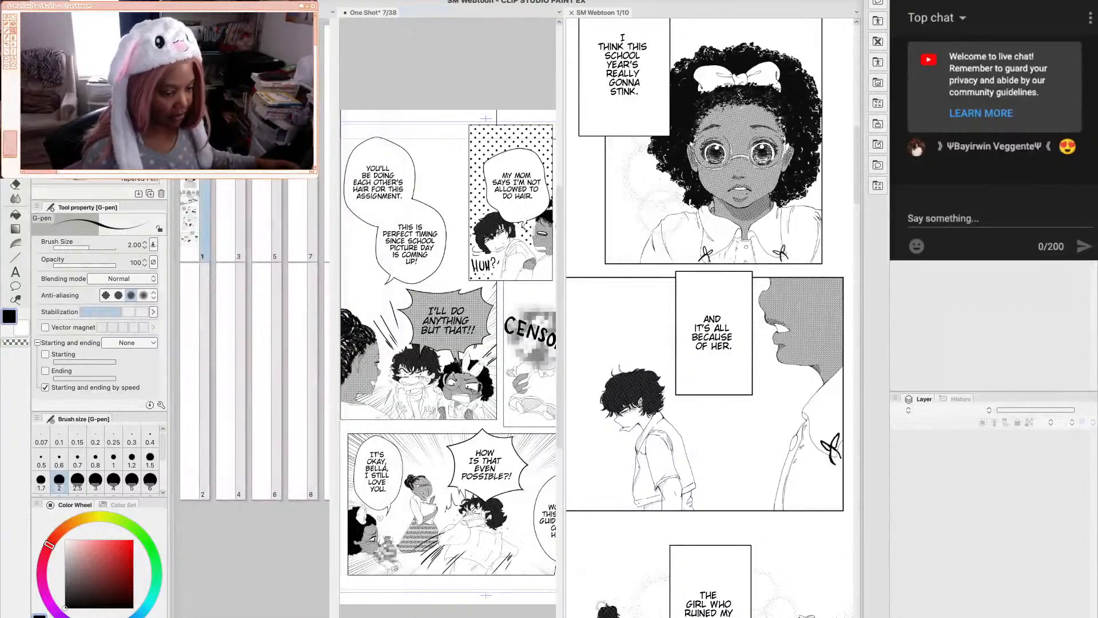
click(346, 14)
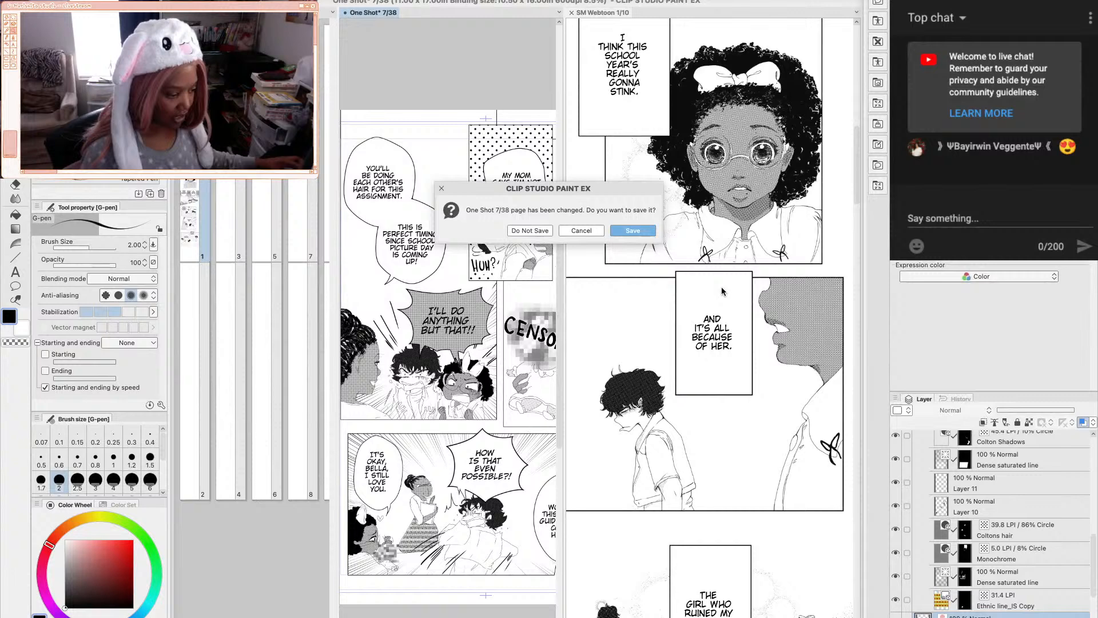
click(529, 231)
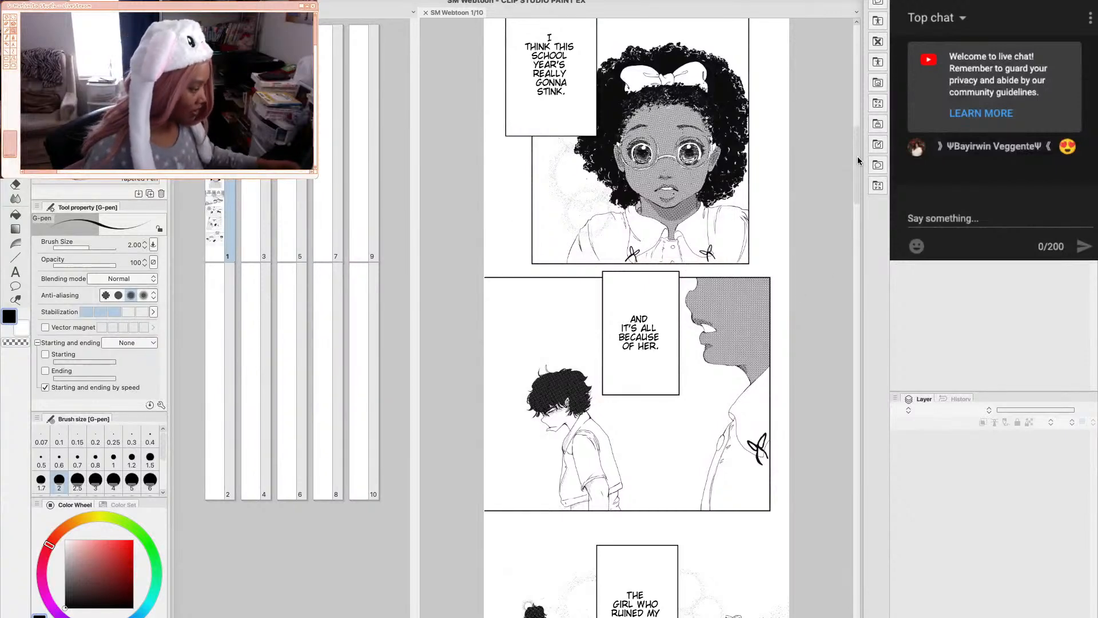
Check where the artwork ends on webtoon page 1, and open the blank page 3 of SM Webtoon
drag(857, 161, 857, 565)
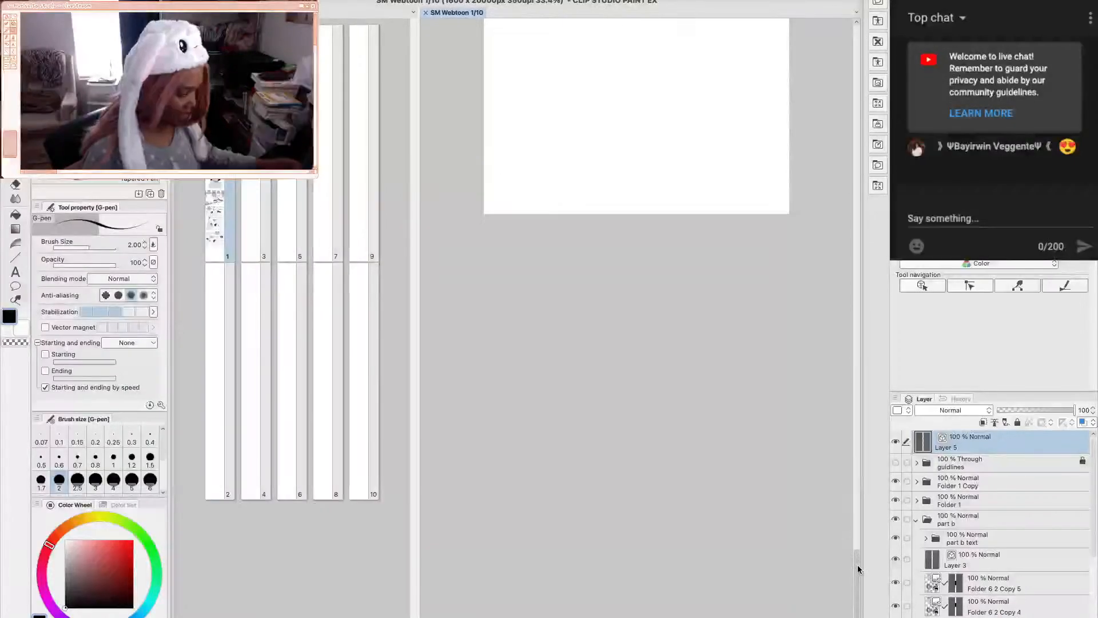
scroll(608, 268, up, 3)
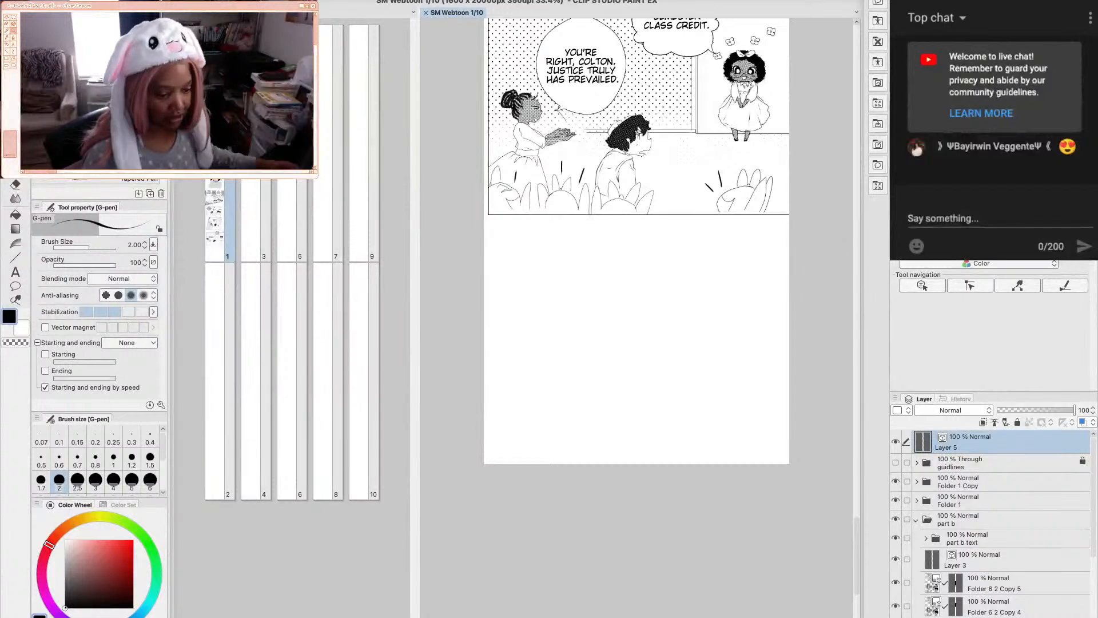
double_click(255, 223)
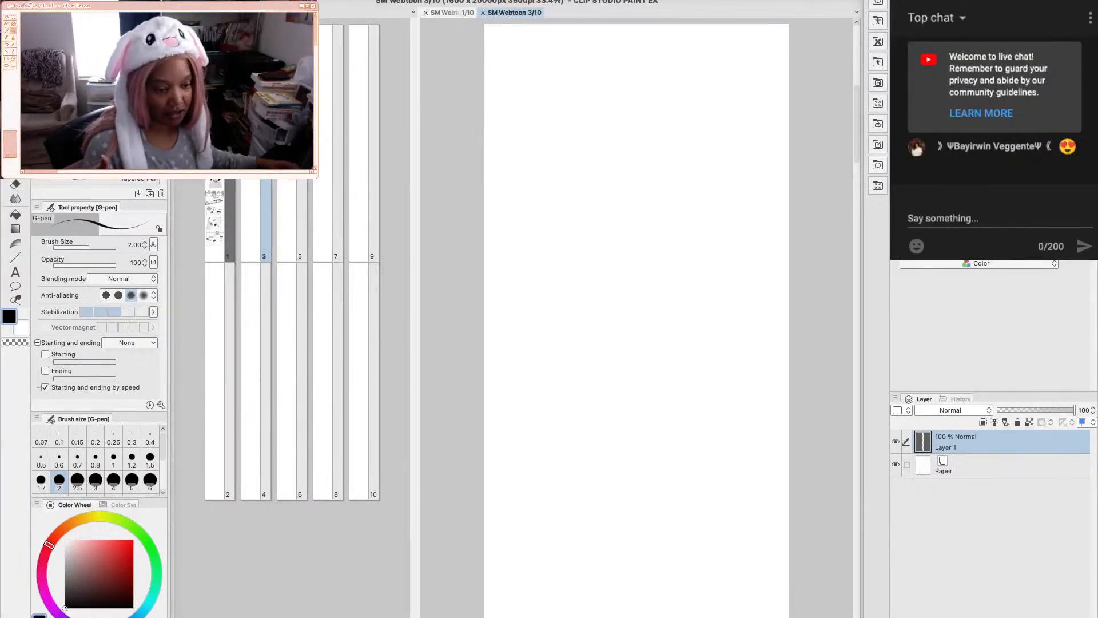
Review the webtoon canvas and page settings for creating a new comic, and dismiss them without creating a file
click(118, 2)
key(Escape)
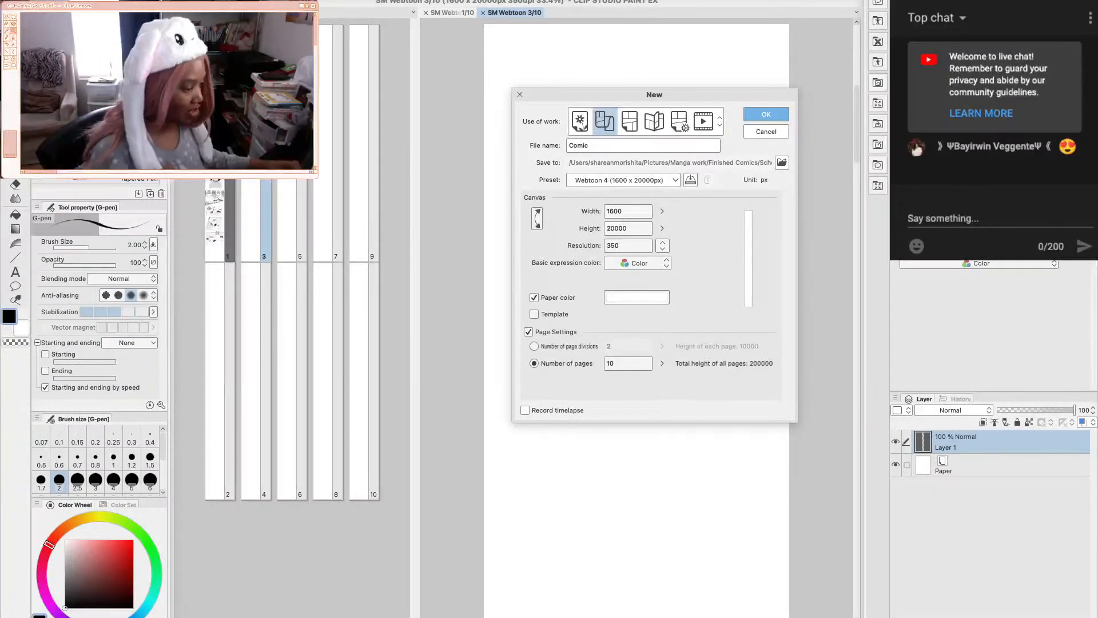
click(762, 133)
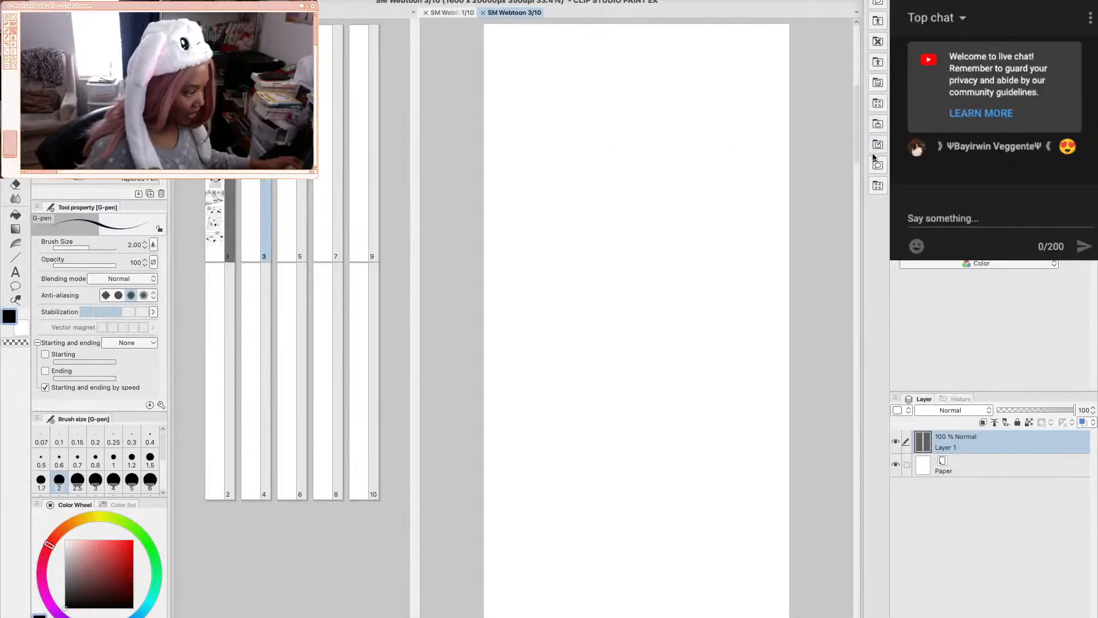
Open page 7 of One Shot beside the open webtoon pages
scroll(855, 151, up, 3)
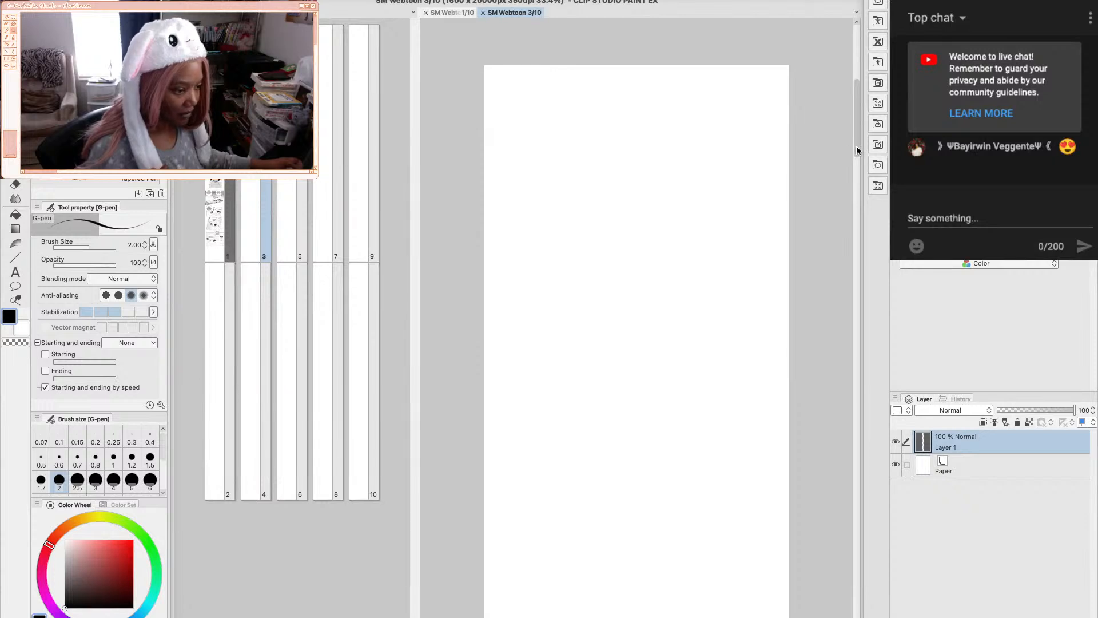
scroll(856, 148, down, 2)
click(444, 12)
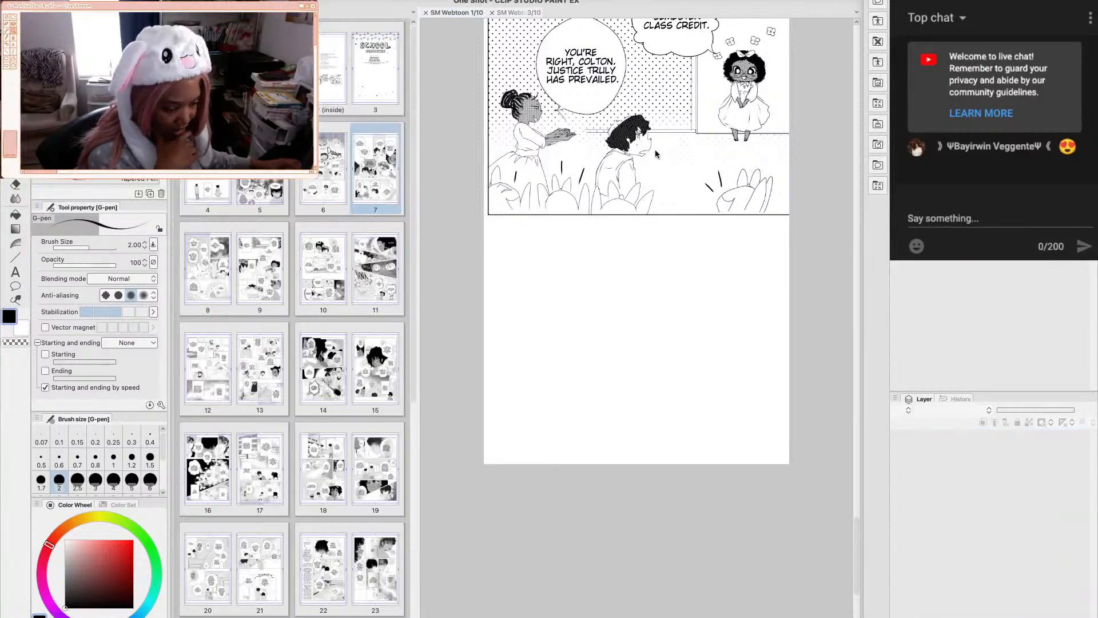
double_click(364, 178)
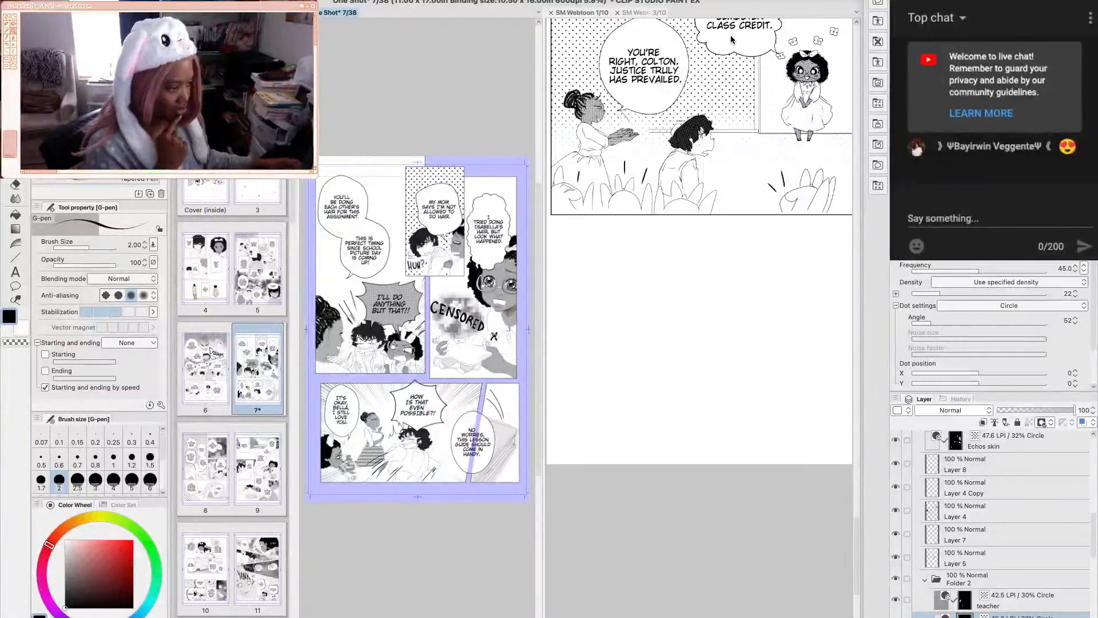
Close webtoon page 1, keeping only the blank webtoon page 3 open beside the One Shot page
click(619, 13)
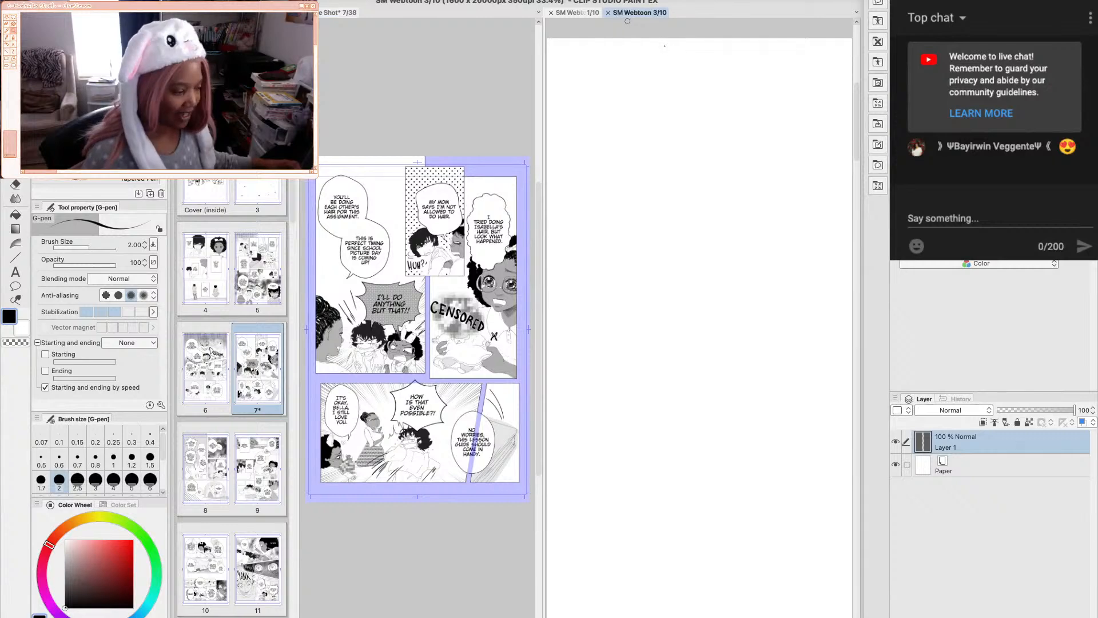
click(579, 12)
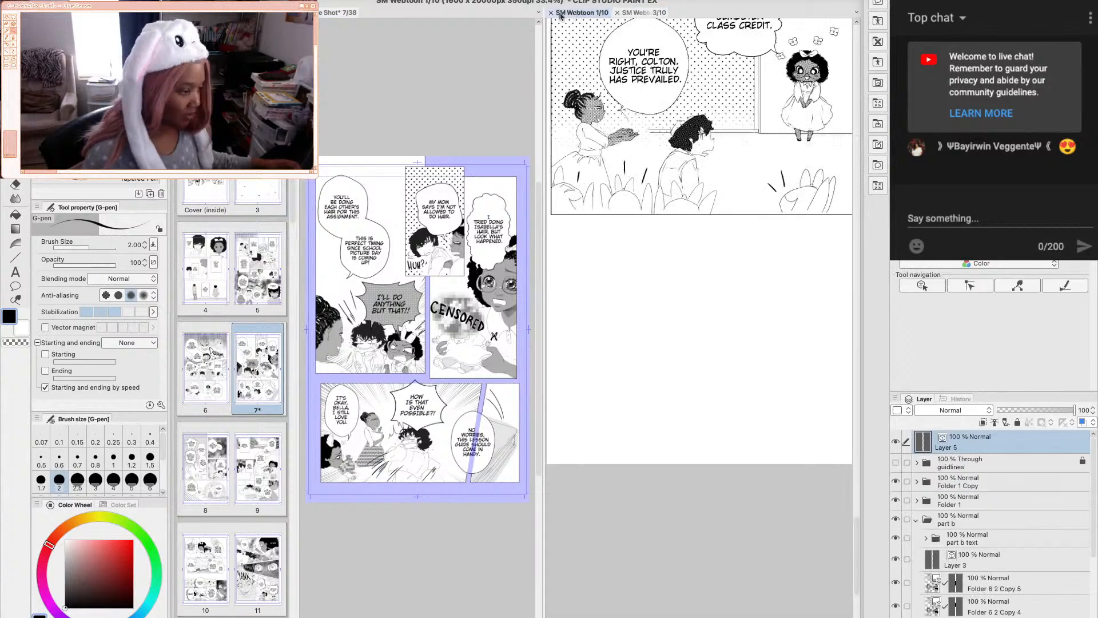
key(ctrl+w)
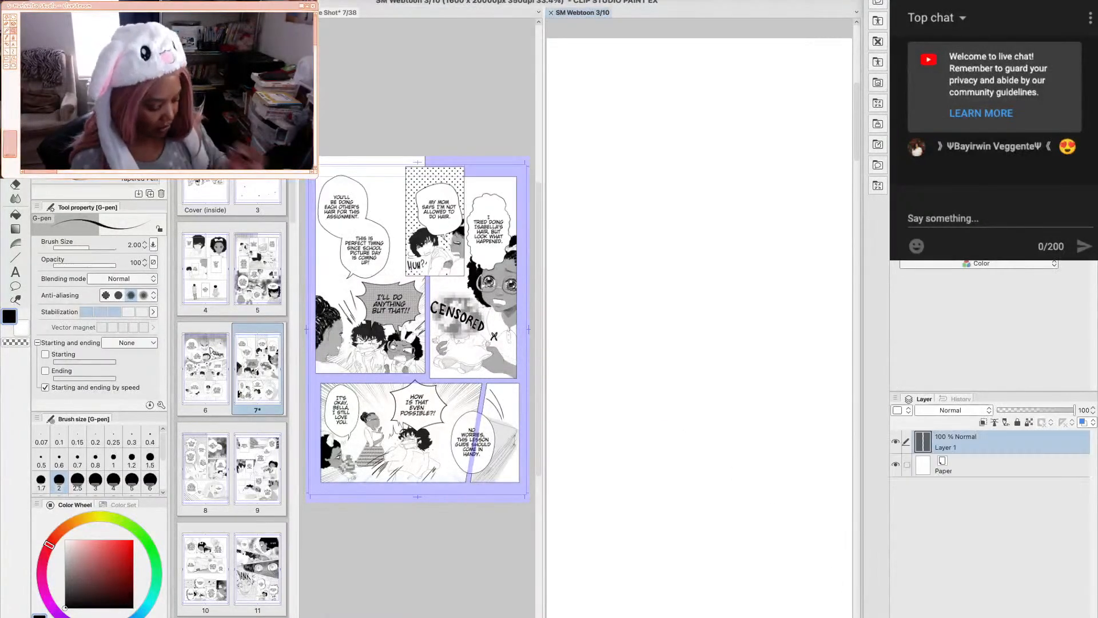
Arrange the workspace so One Shot page 7 and the blank webtoon page 3 sit side by side, each sized for transferring panels
mouse_move(678, 613)
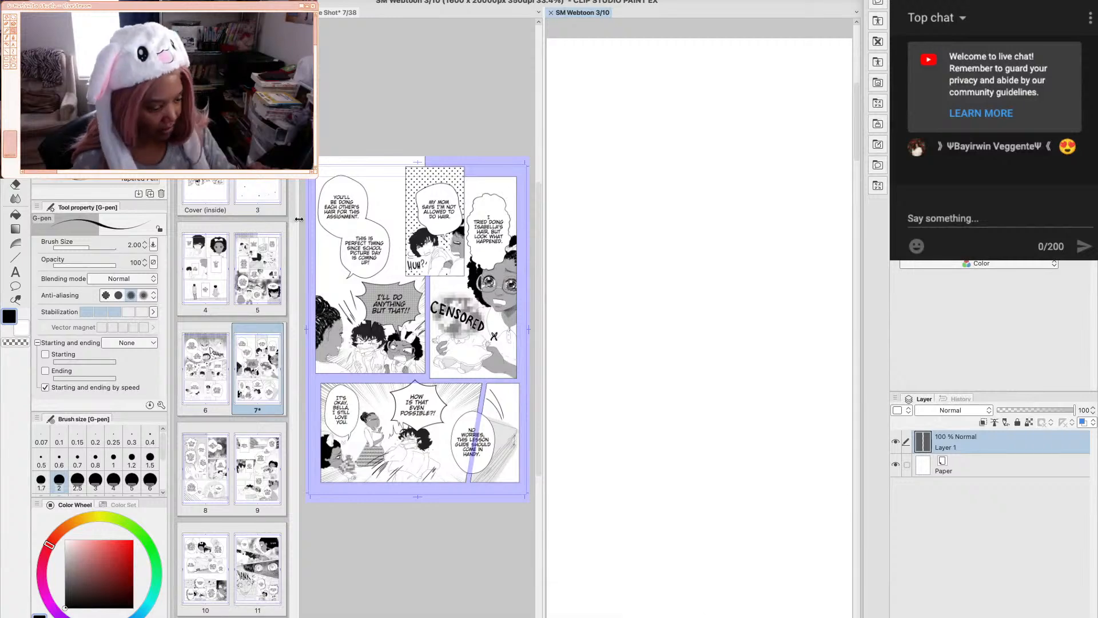
drag(229, 174, 252, 156)
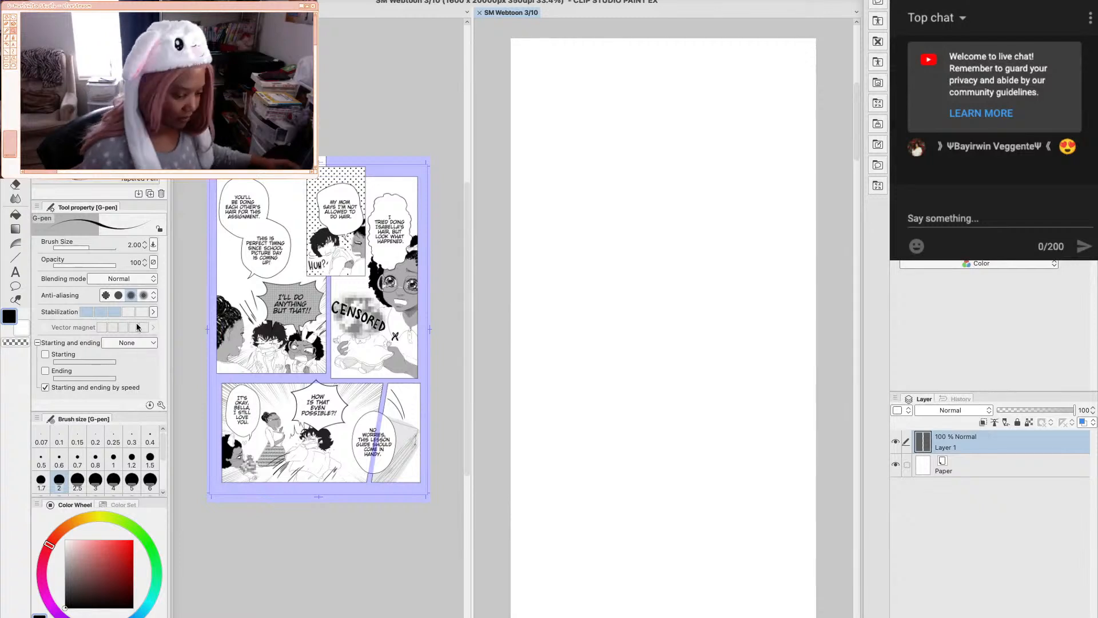
drag(470, 291, 527, 292)
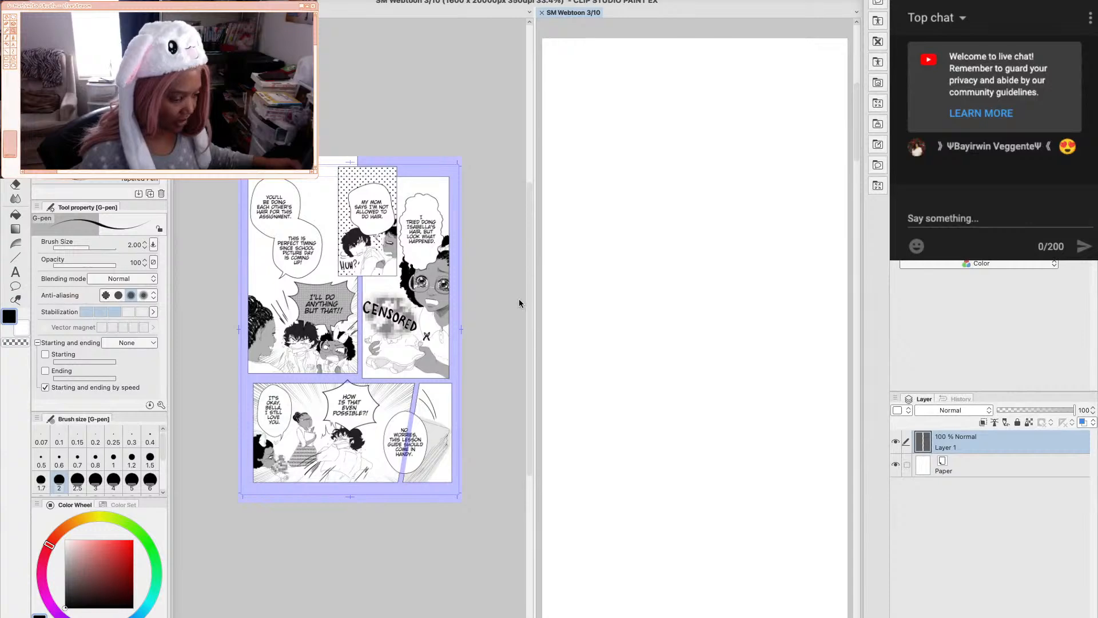
click(519, 299)
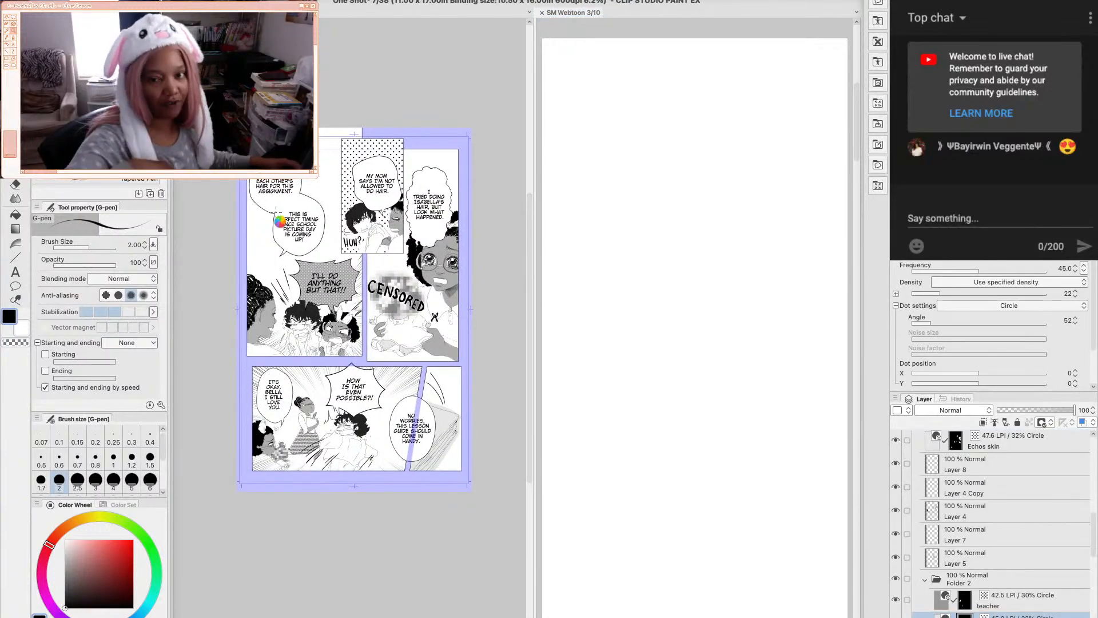
scroll(283, 220, up, 2)
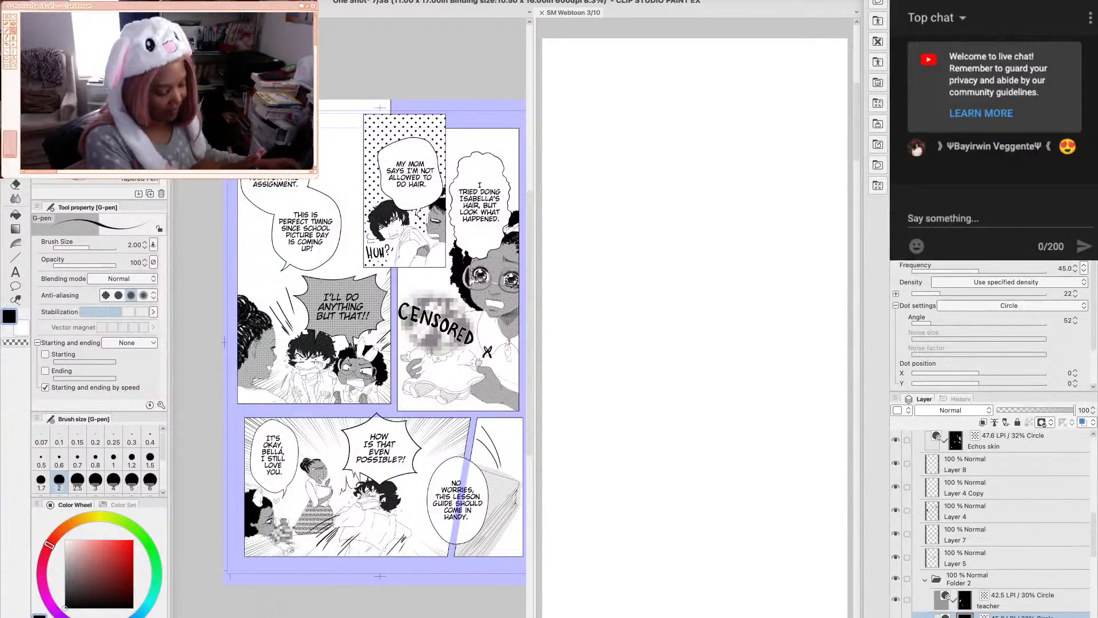
click(641, 224)
scroll(641, 226, down, 3)
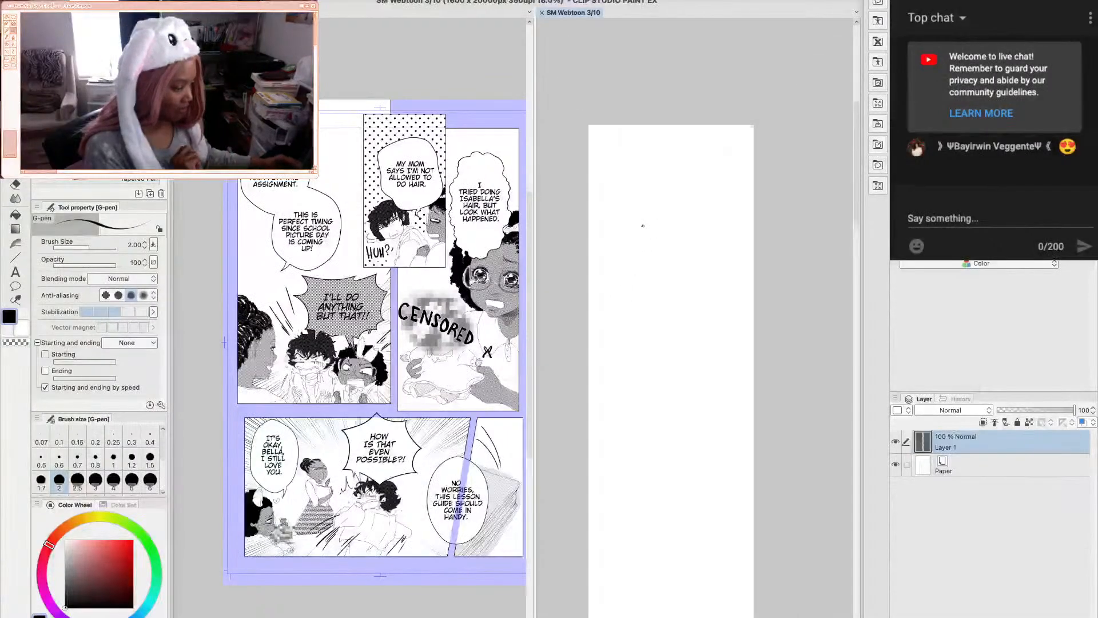
scroll(641, 226, up, 1)
drag(529, 249, 530, 267)
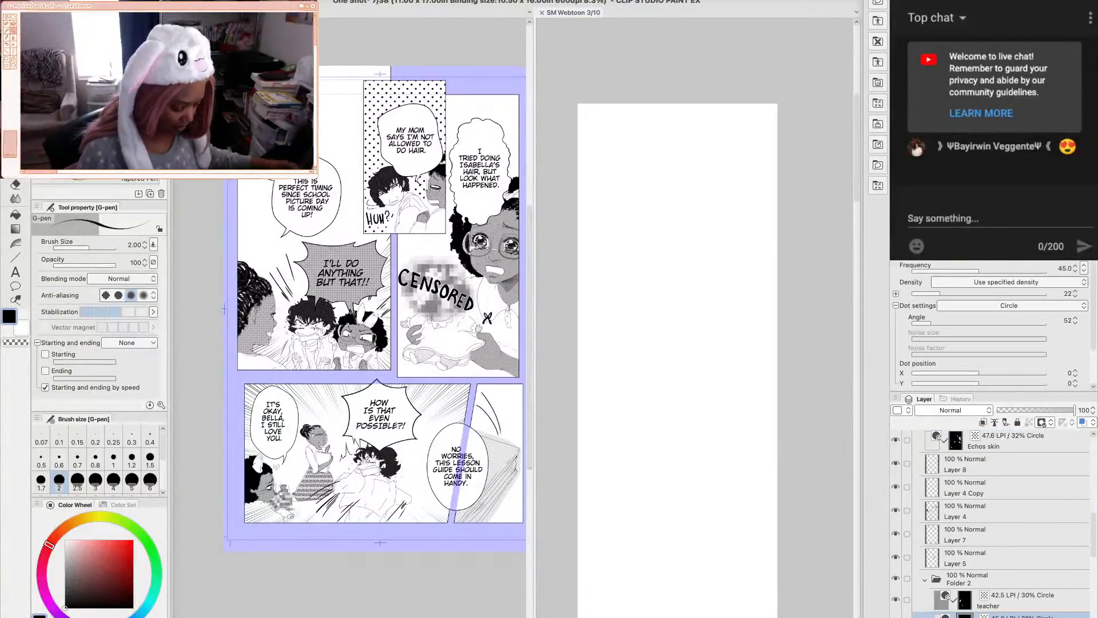
scroll(372, 308, right, 2)
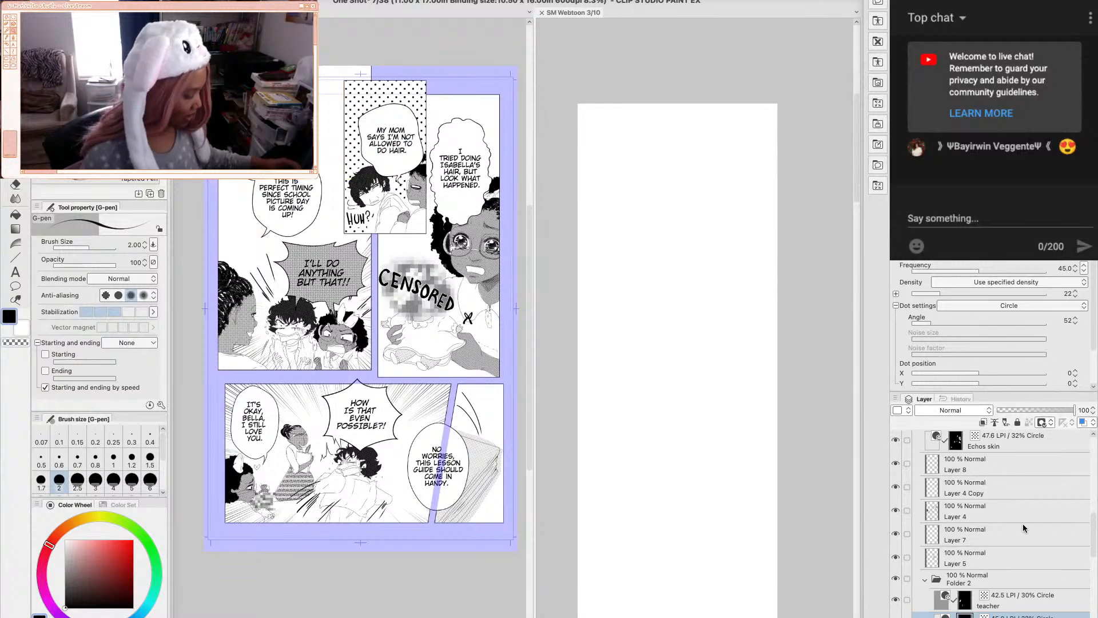
Collapse Frame 1 and Folder 1, and hide Folder 1 so the speech bubbles are removed from view on page 7
scroll(922, 447, up, 2)
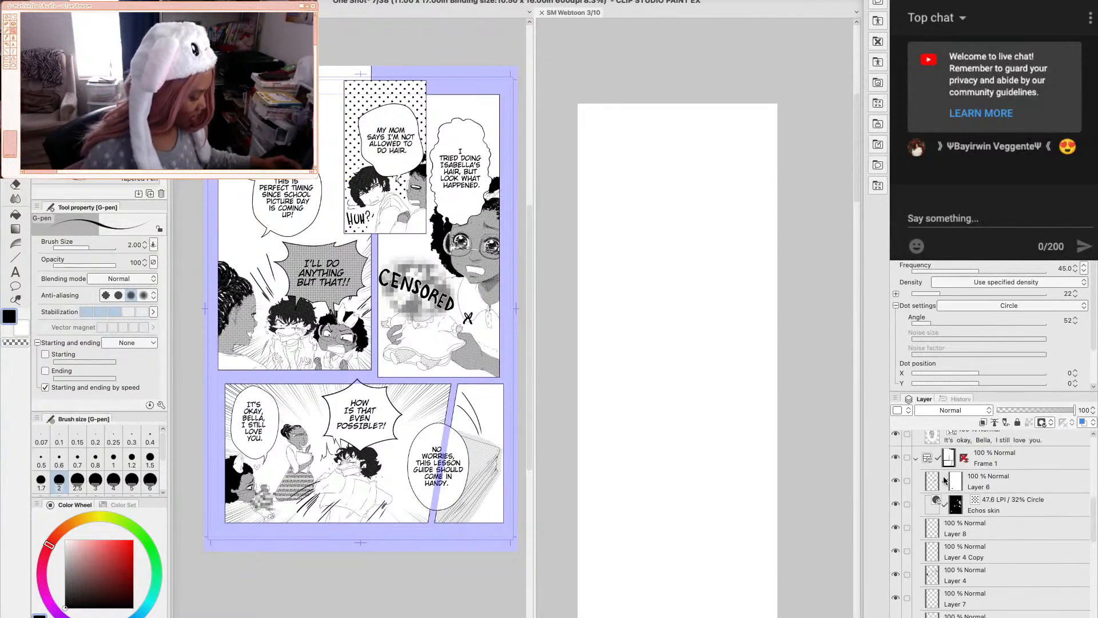
click(915, 457)
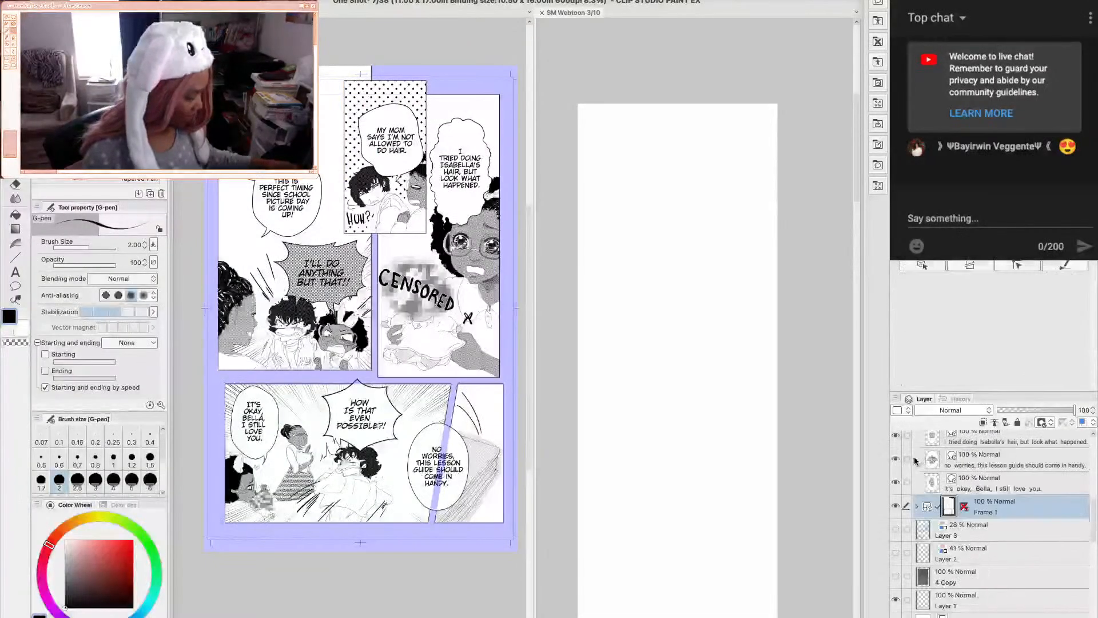
click(917, 506)
scroll(912, 492, down, 1)
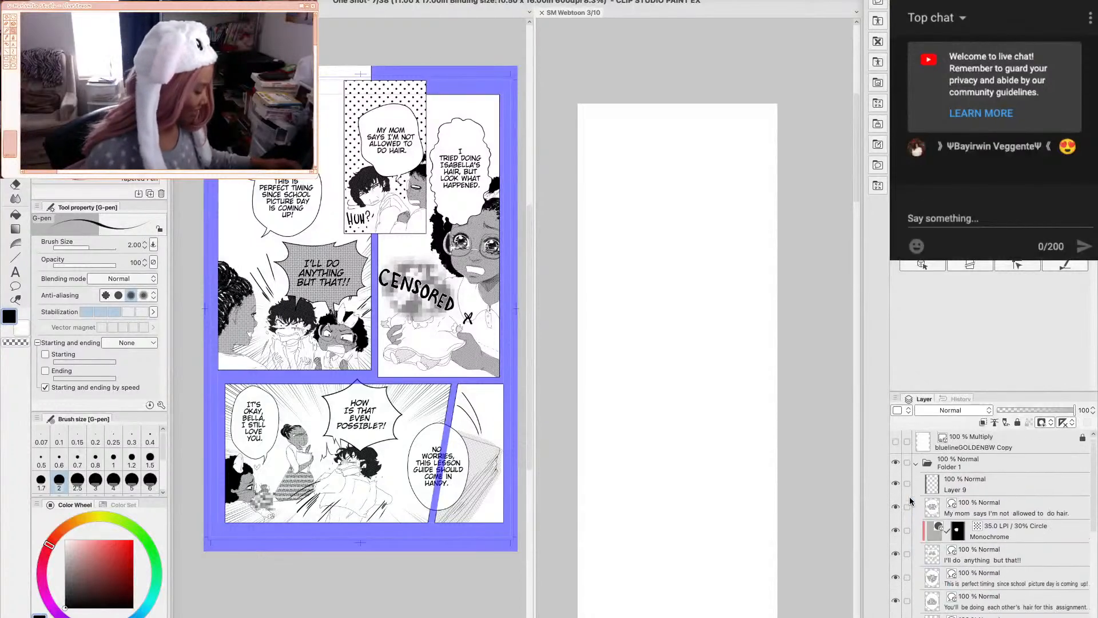
click(914, 465)
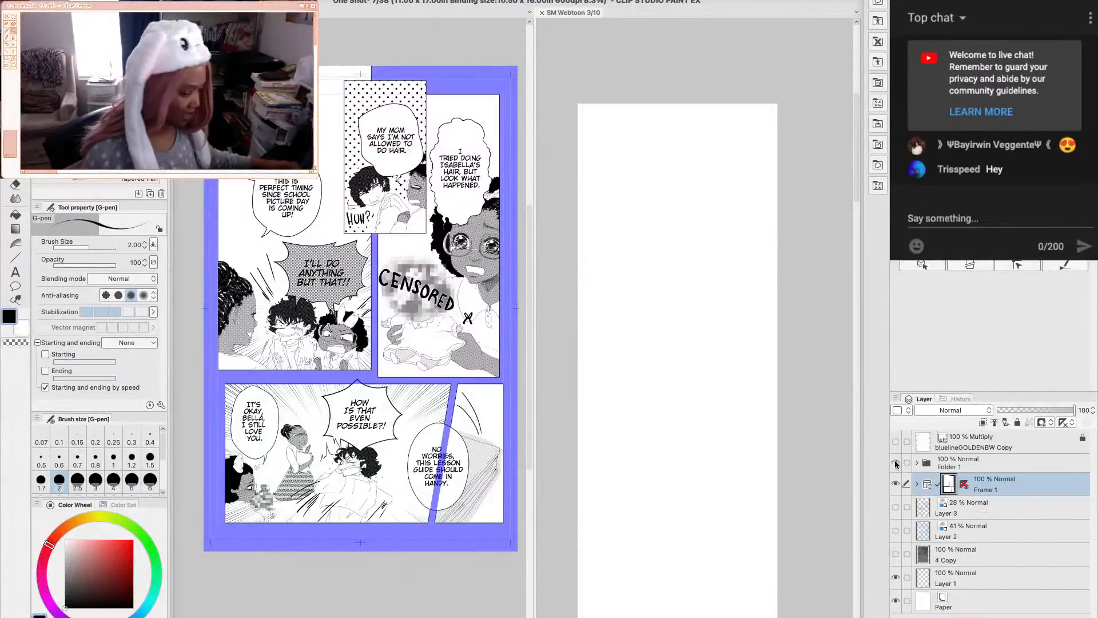
click(896, 463)
click(895, 463)
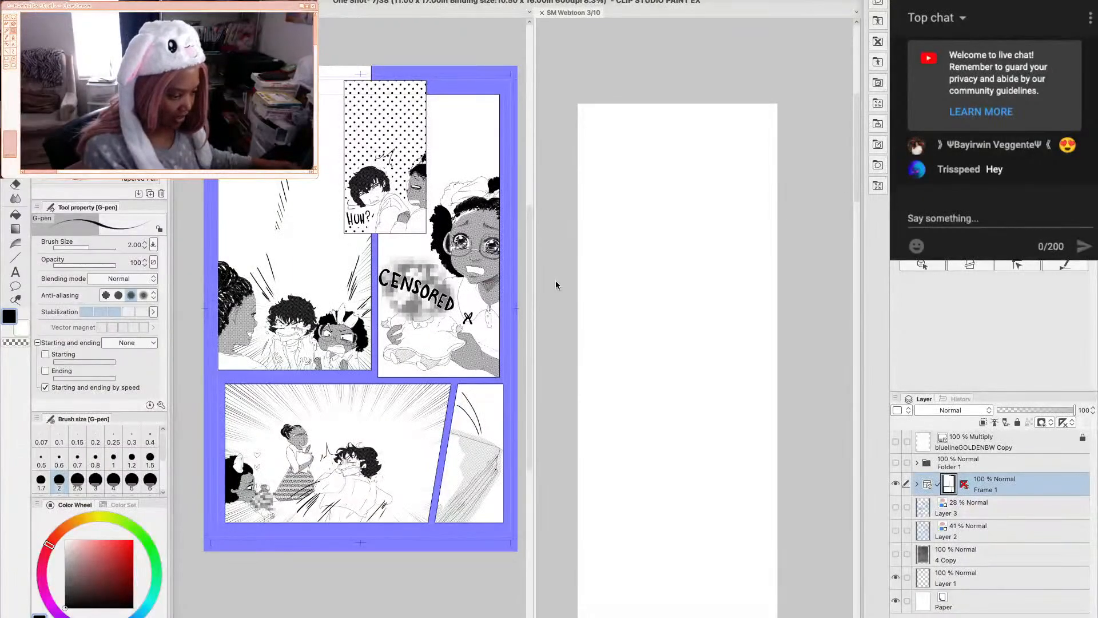
Expand Frame 1, check which areas the Echos skin tone covers, and make that tone layer active for the crying girl's panel
drag(532, 276, 546, 277)
key(ctrl+plus)
key(ctrl+plus)
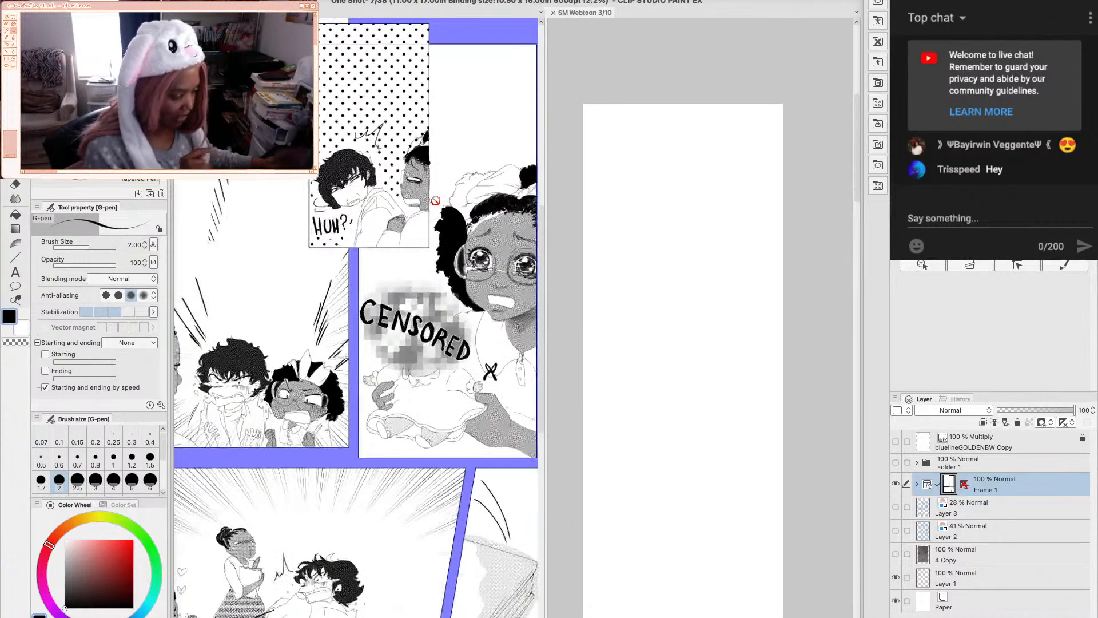
click(916, 485)
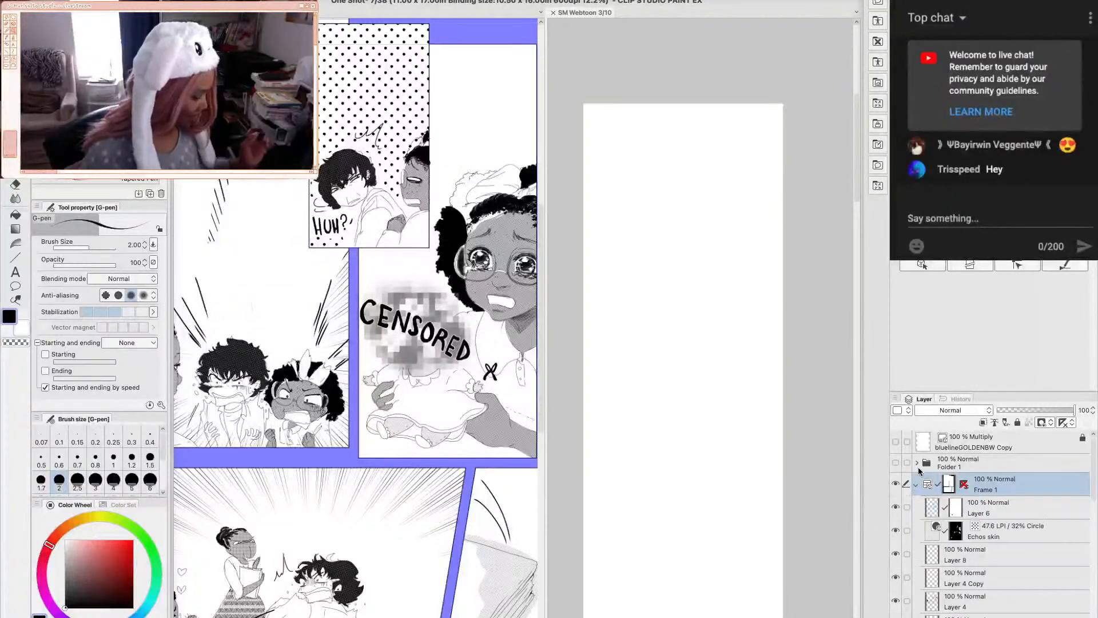
click(896, 530)
click(1007, 531)
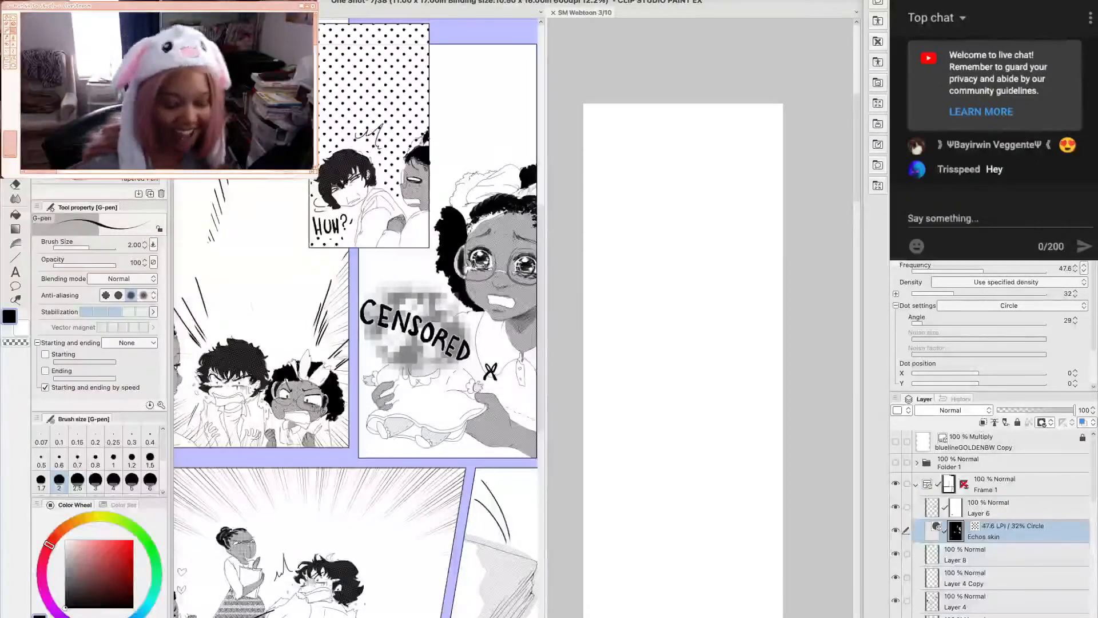
mouse_move(490, 206)
mouse_down()
mouse_move(498, 215)
mouse_move(473, 228)
mouse_up()
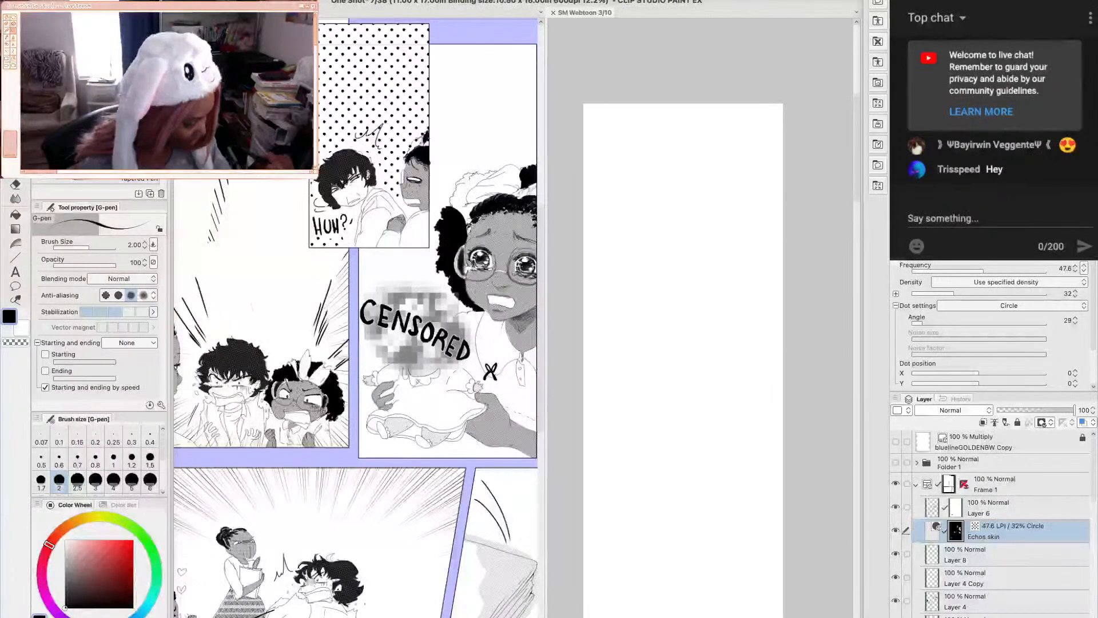
scroll(511, 225, up, 1)
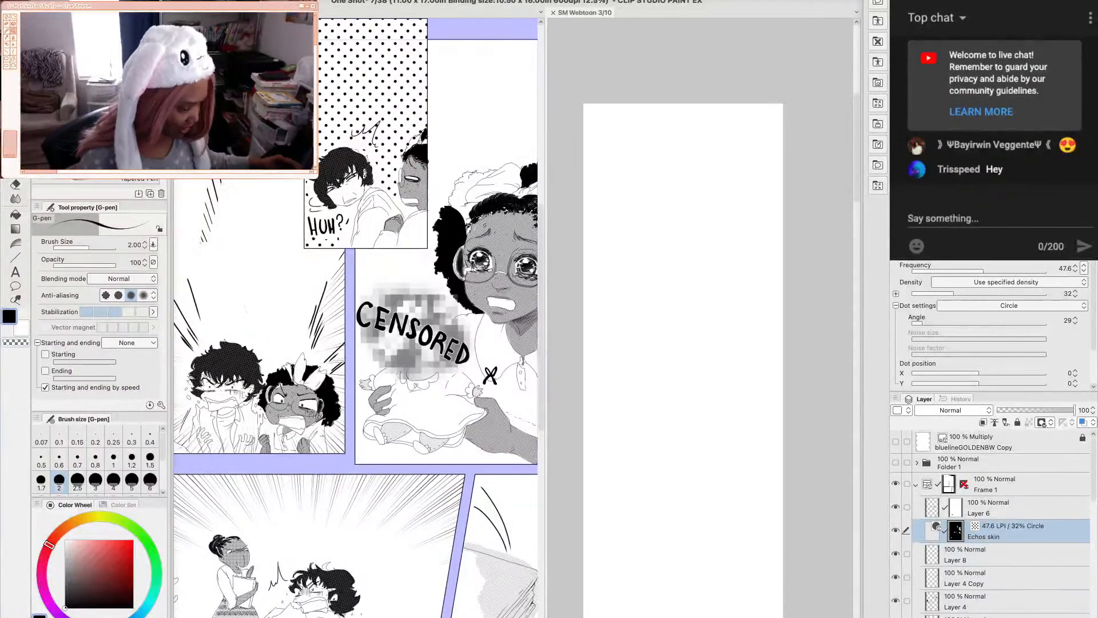
scroll(483, 223, up, 2)
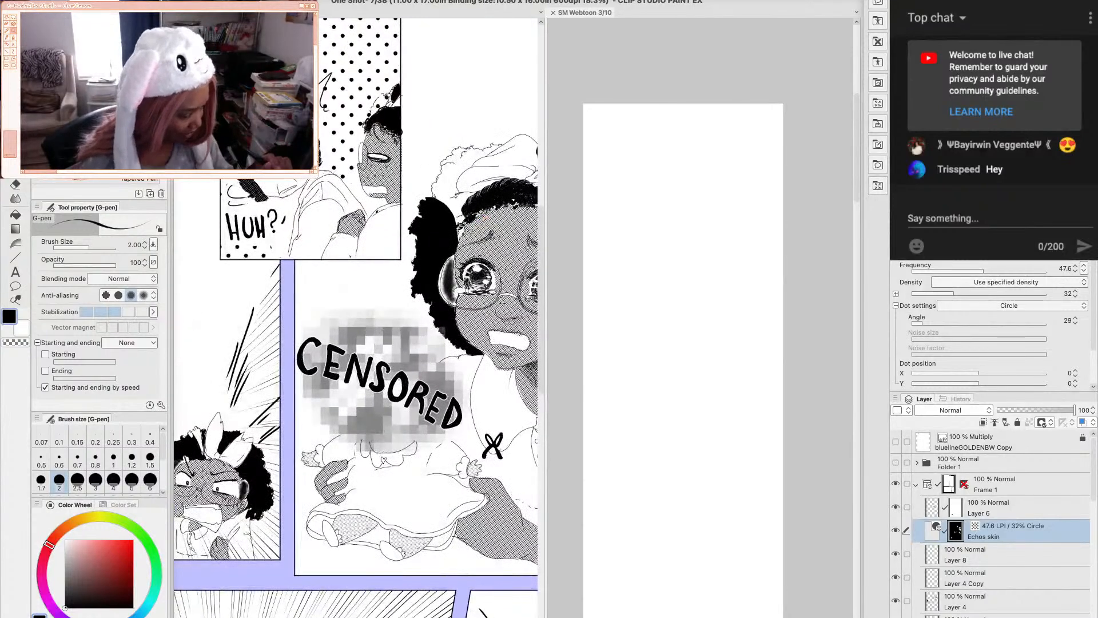
drag(547, 262, 596, 250)
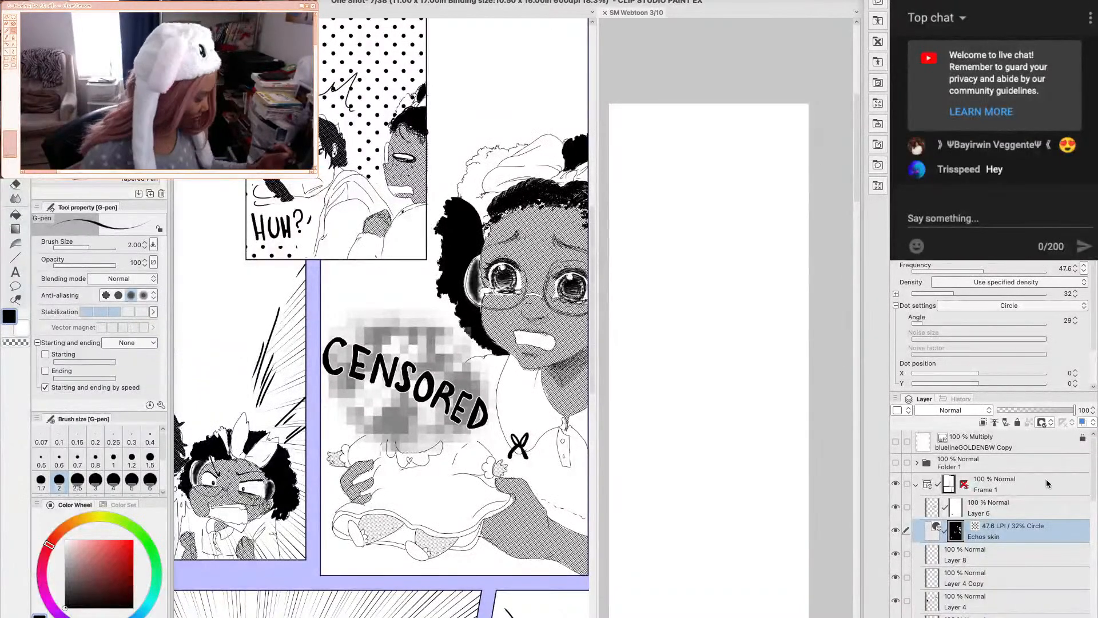
On Layer 10, fill the unfilled part of the crying girl's hair around her headband with black
drag(1091, 497, 1091, 515)
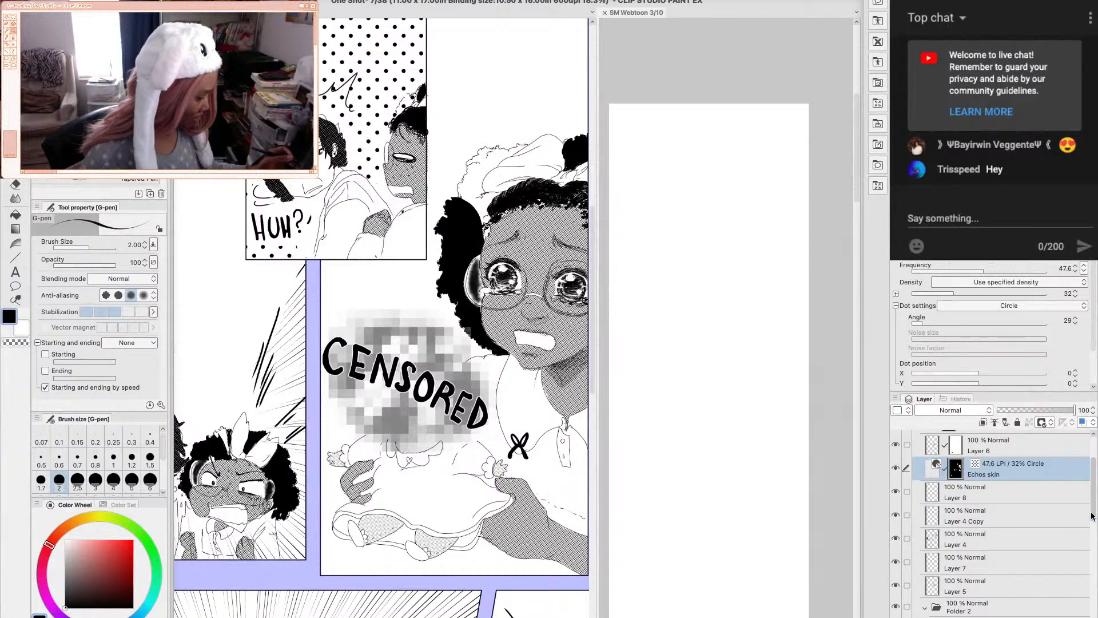
scroll(930, 516, down, 3)
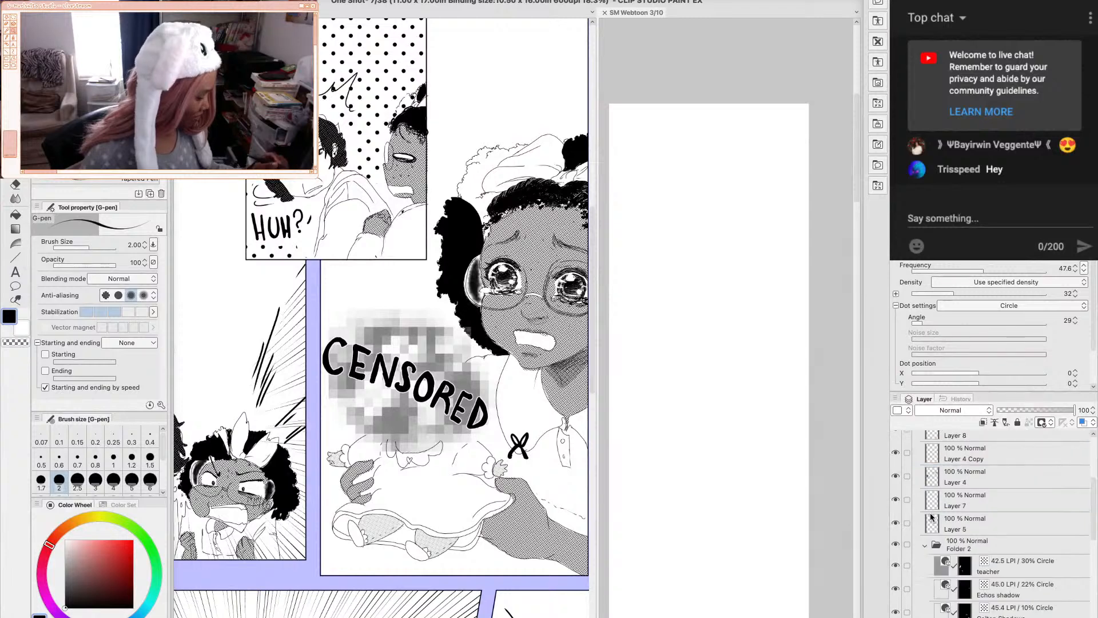
drag(1091, 540, 1089, 555)
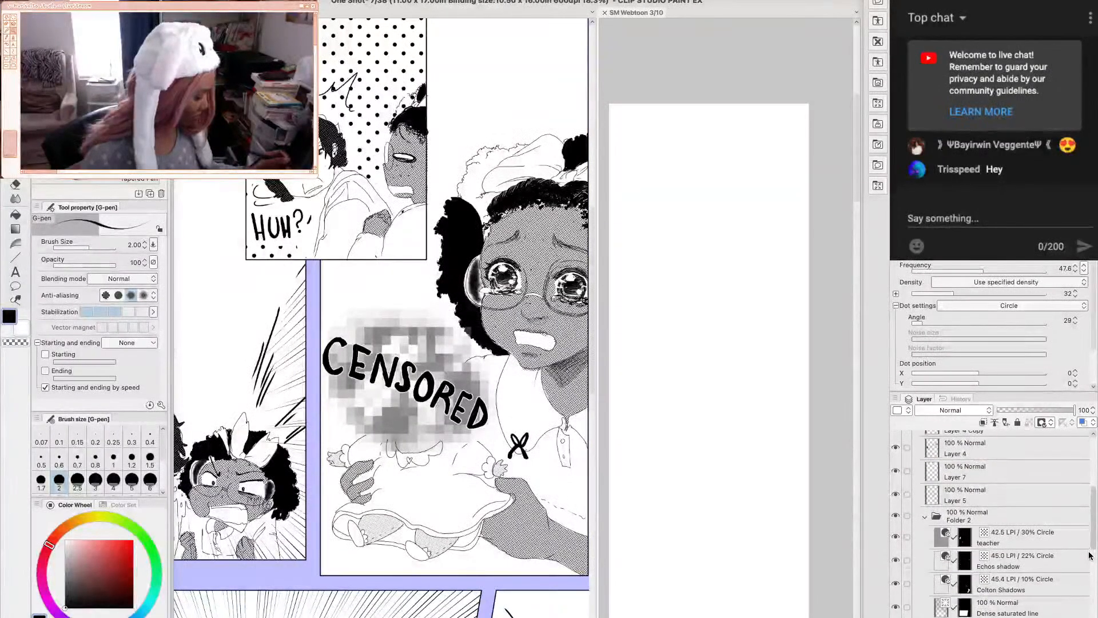
scroll(896, 549, down, 5)
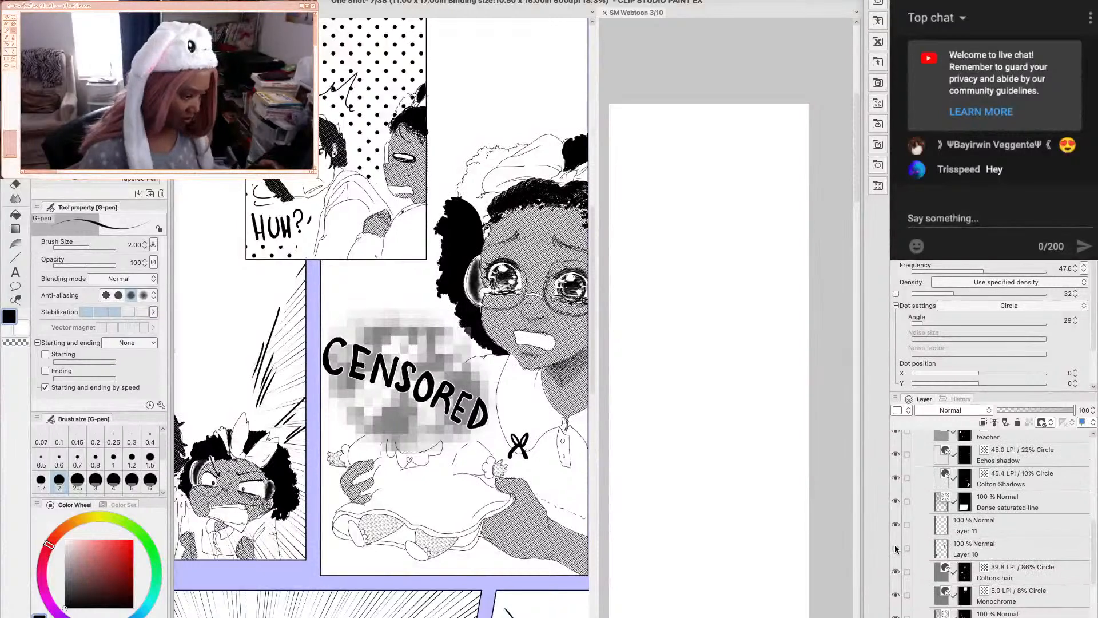
click(895, 548)
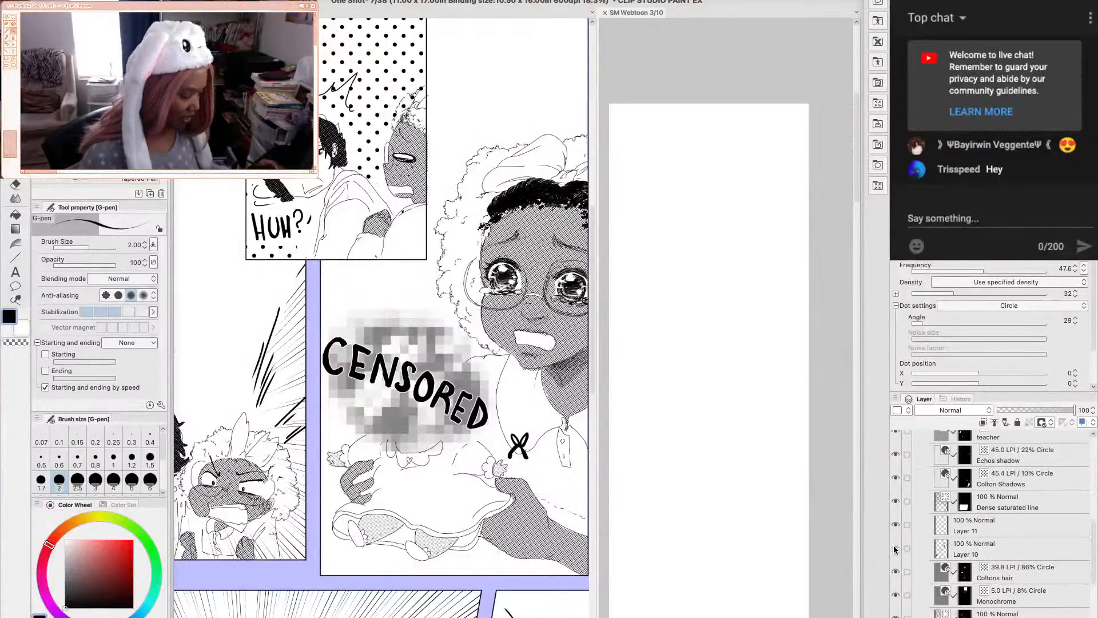
click(979, 547)
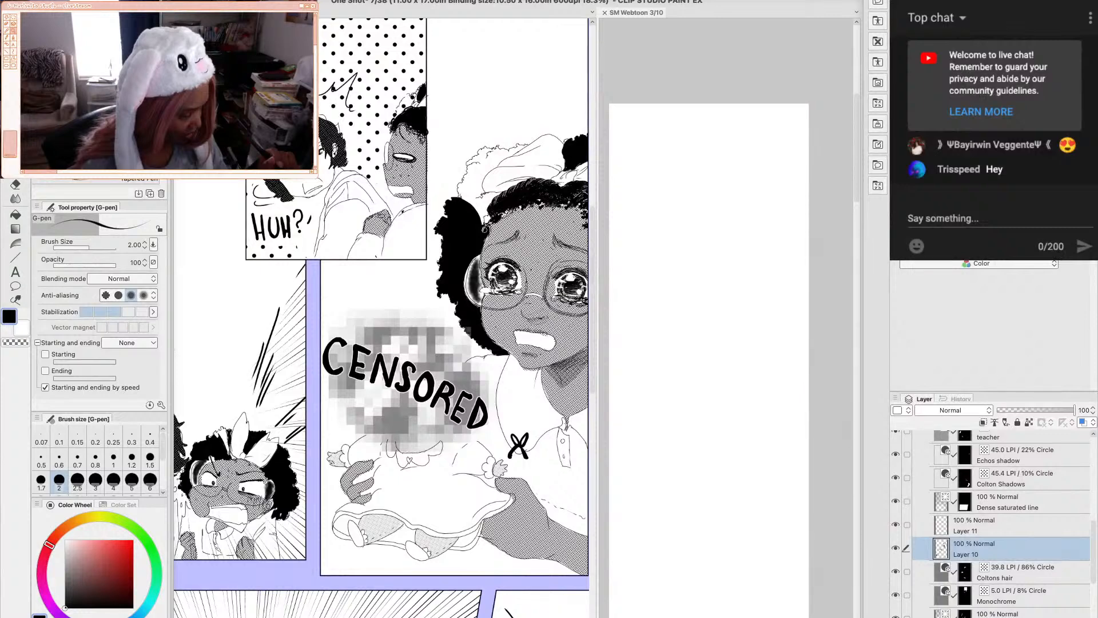
click(20, 205)
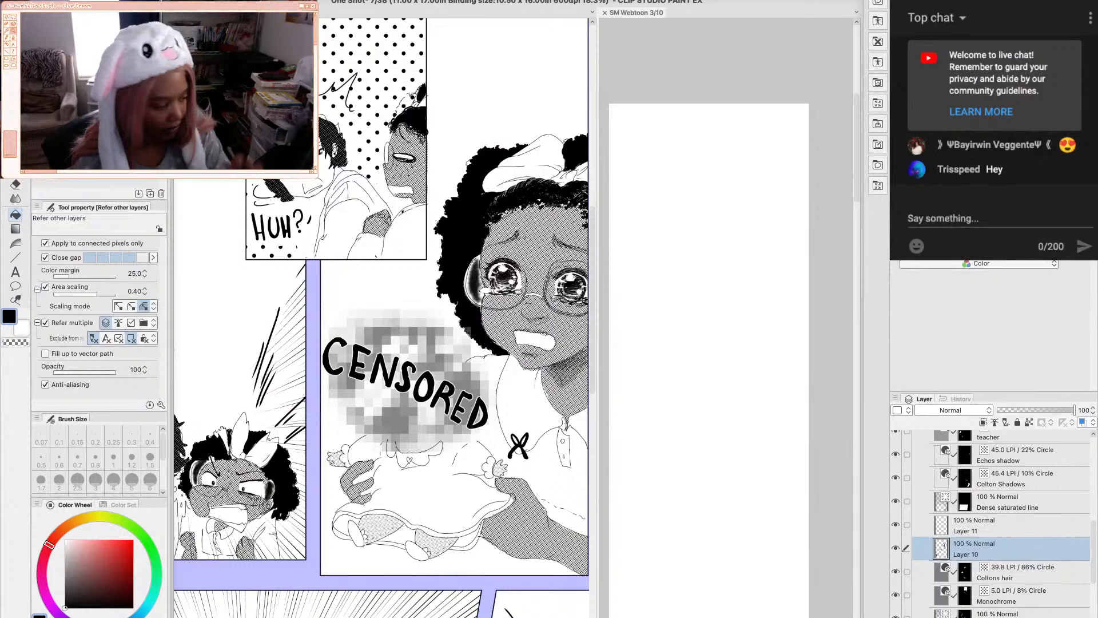
key(p)
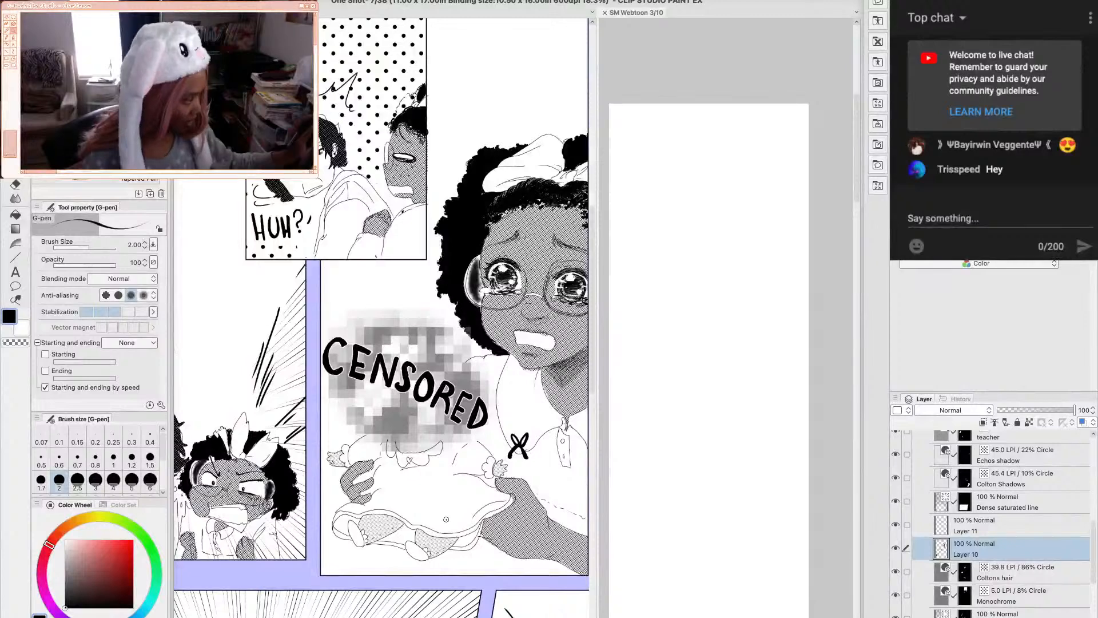
key(ctrl+z)
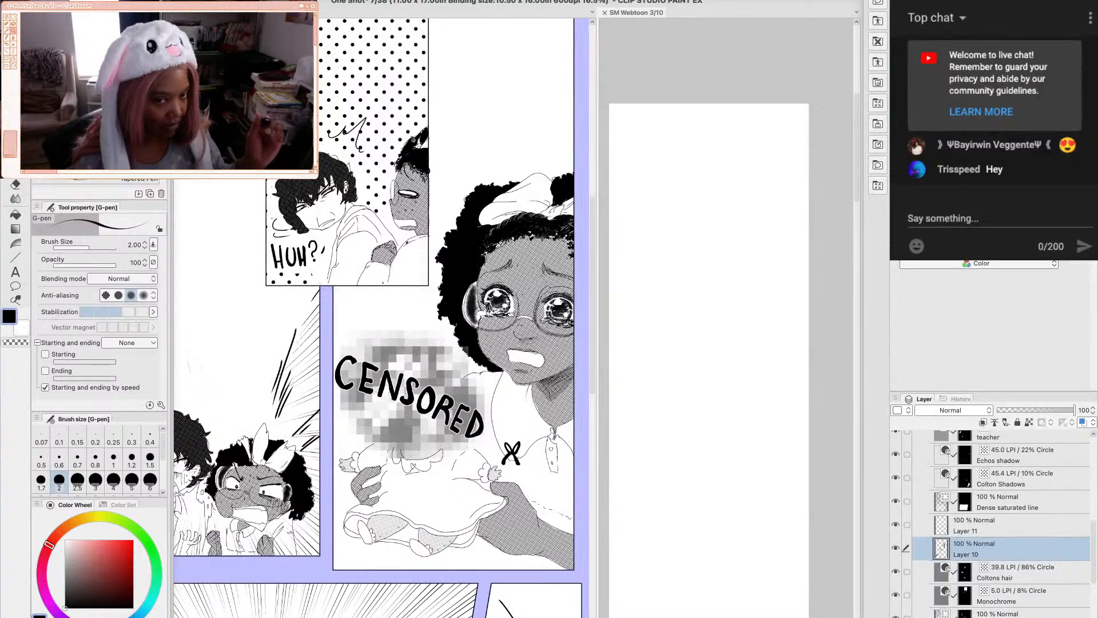
Switch the Coltons hair tone off and on to check its coverage, and select that layer
scroll(593, 255, down, 3)
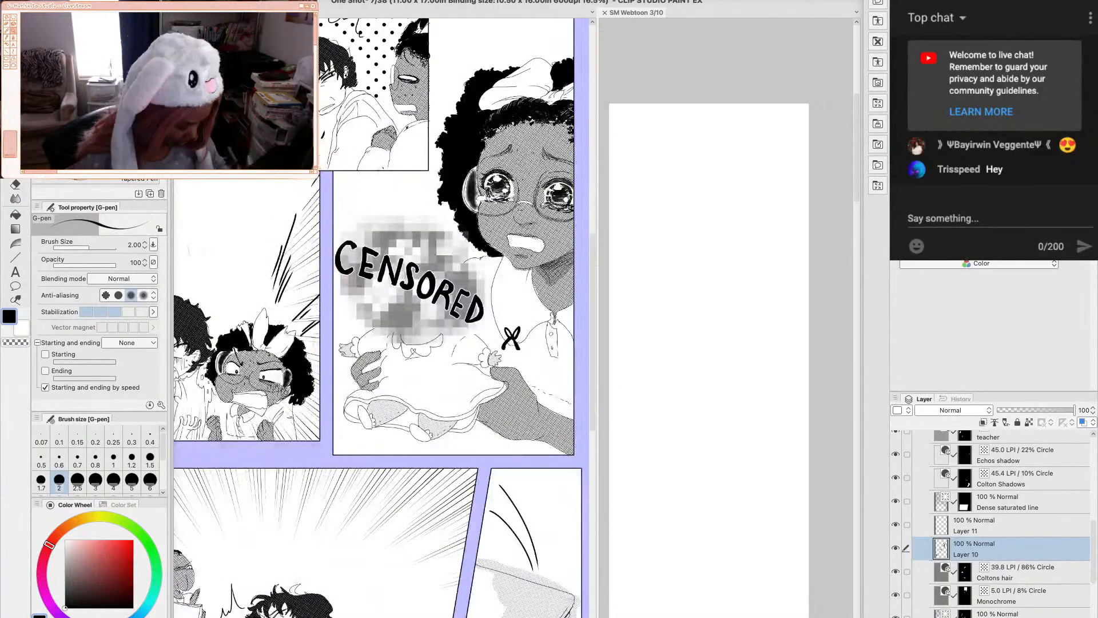
scroll(392, 341, left, 3)
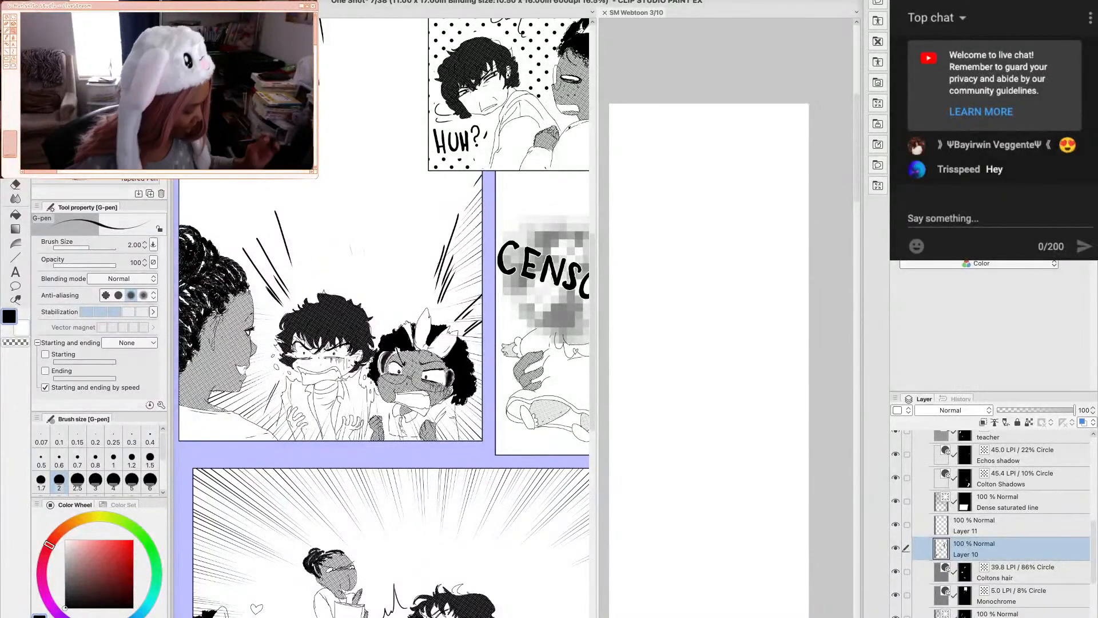
click(895, 571)
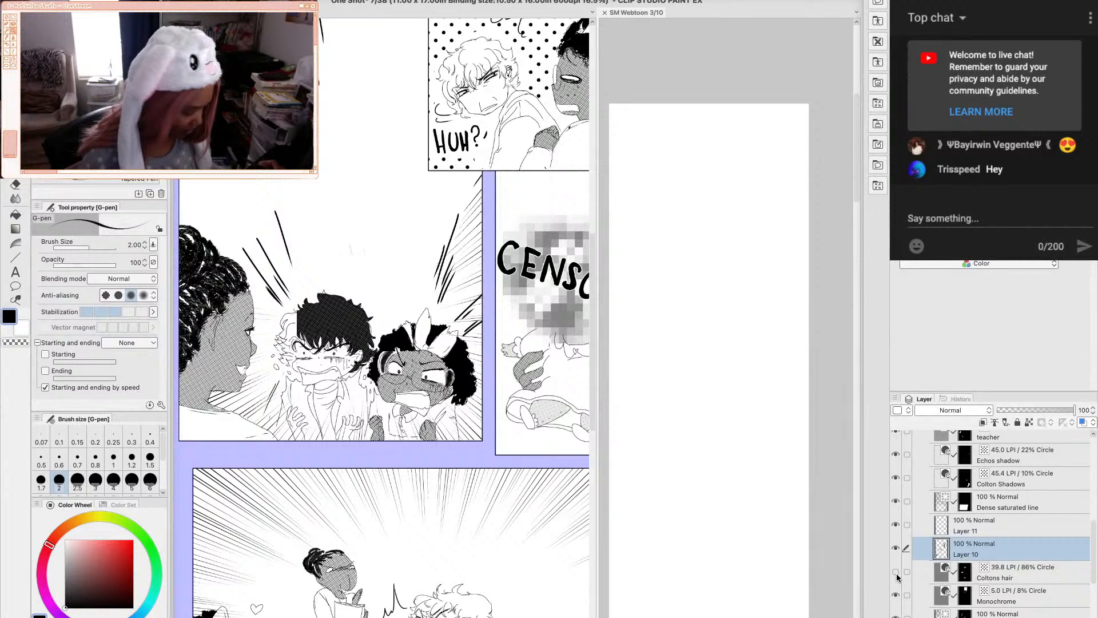
click(895, 572)
click(1007, 571)
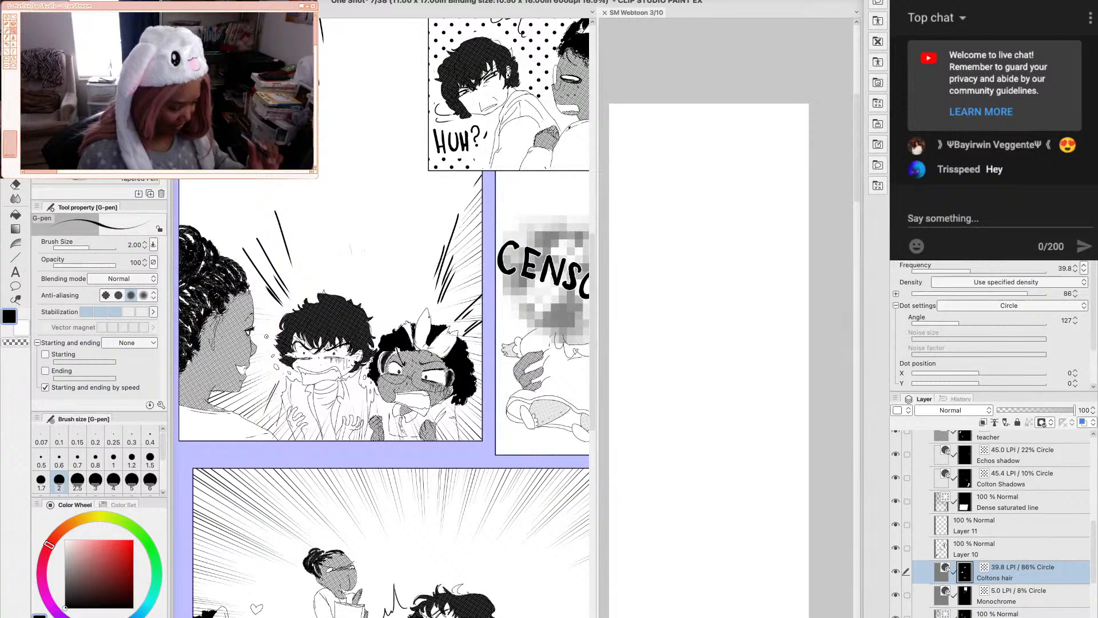
Look over the page 7 panels and check the dotted Monochrome background by hiding and restoring it
drag(592, 258, 593, 347)
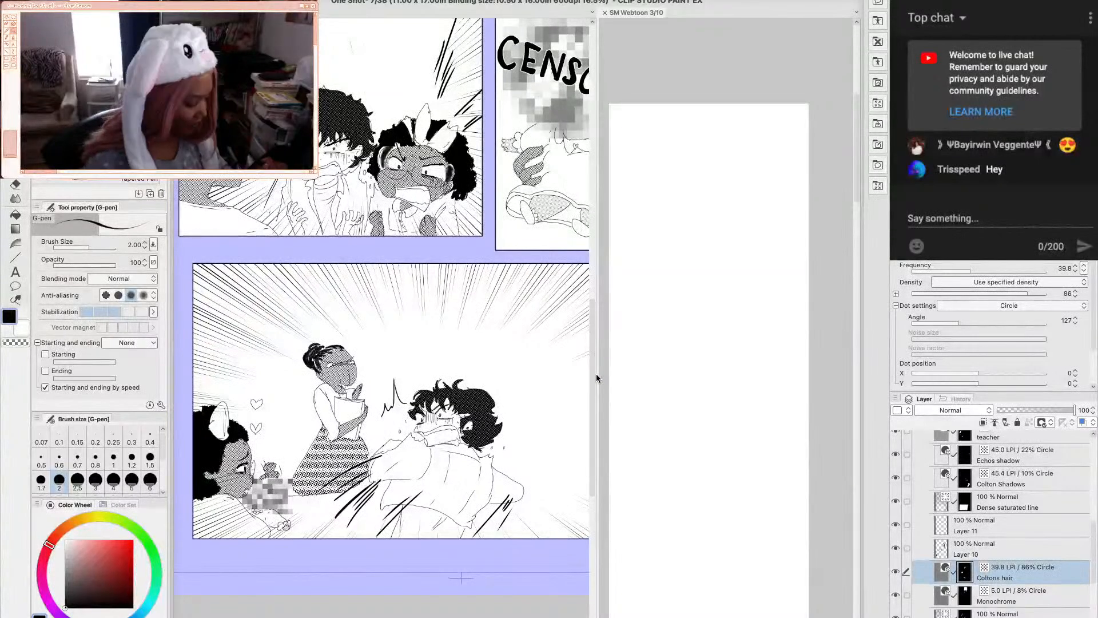
drag(596, 373, 585, 279)
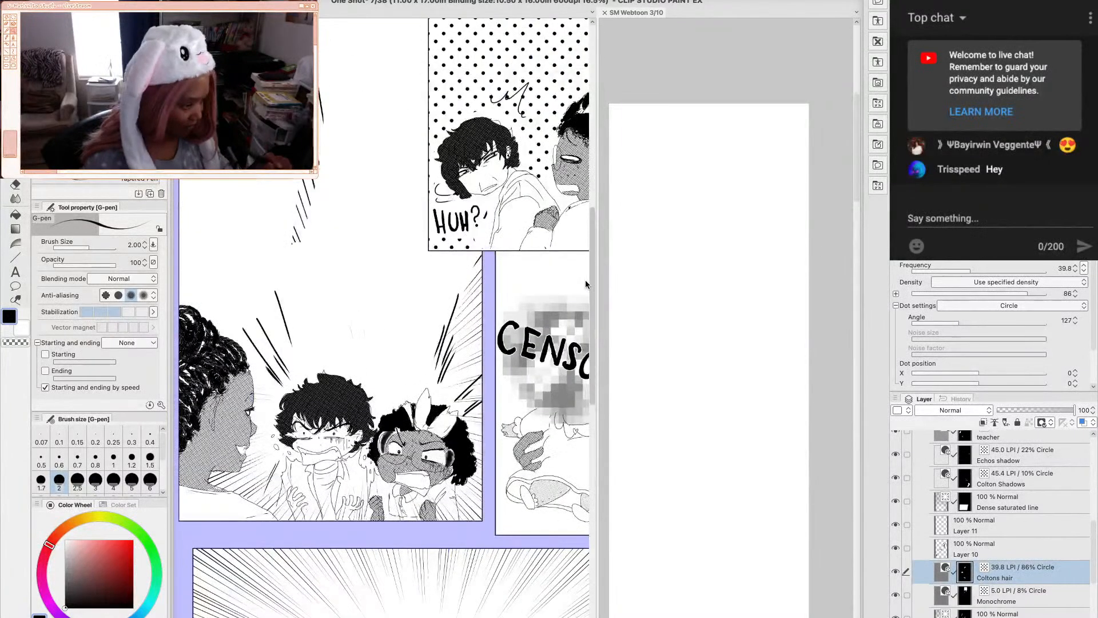
key(ctrl+minus)
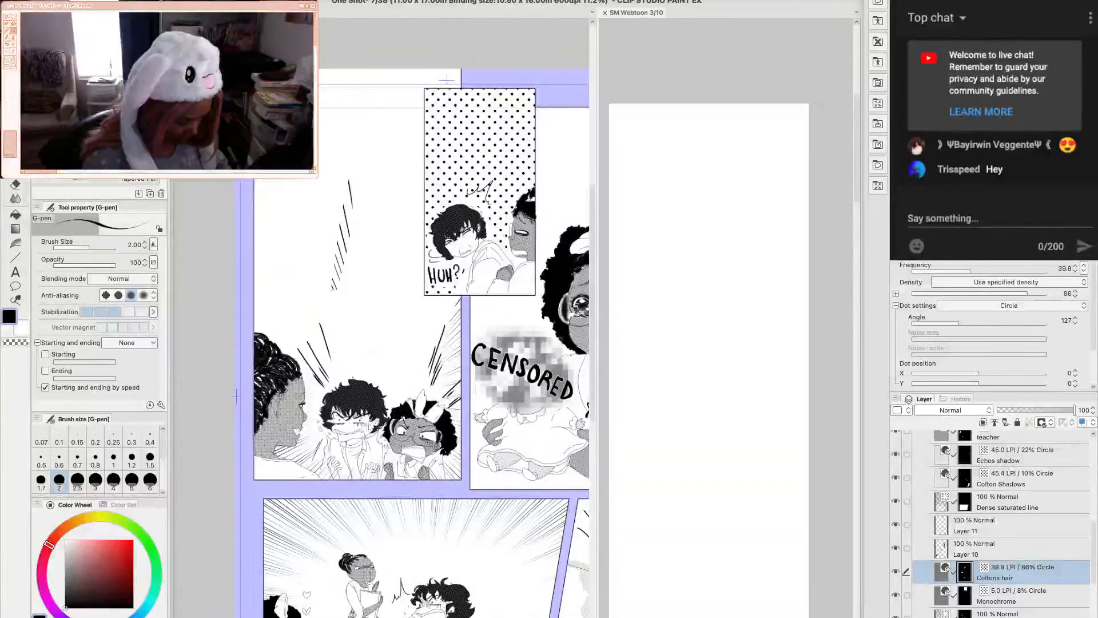
scroll(591, 355, down, 2)
scroll(591, 356, right, 2)
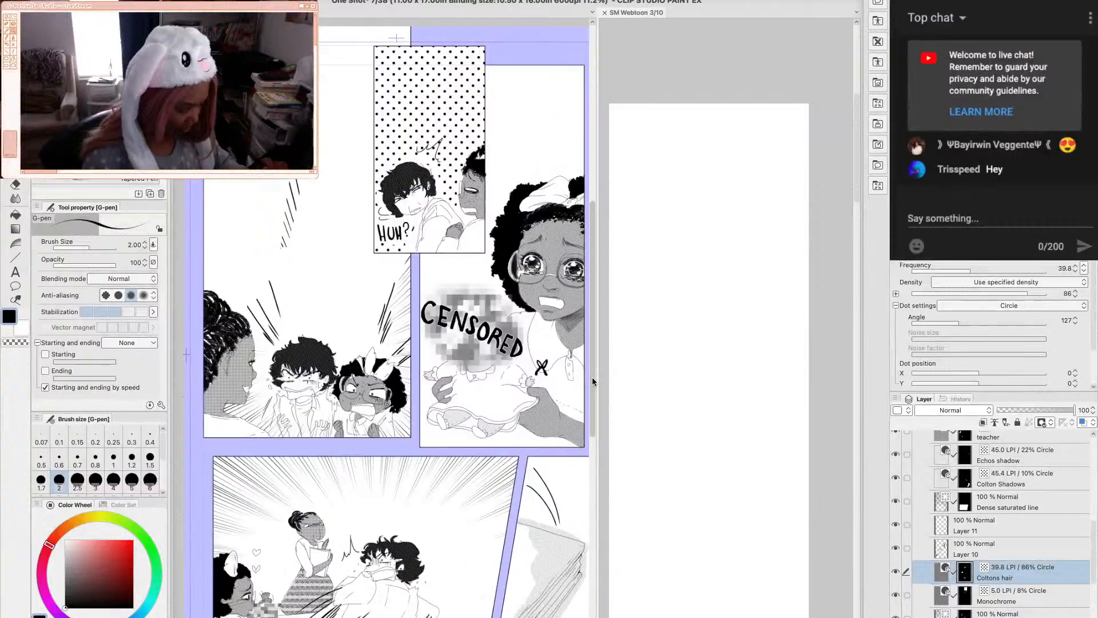
scroll(592, 376, down, 1)
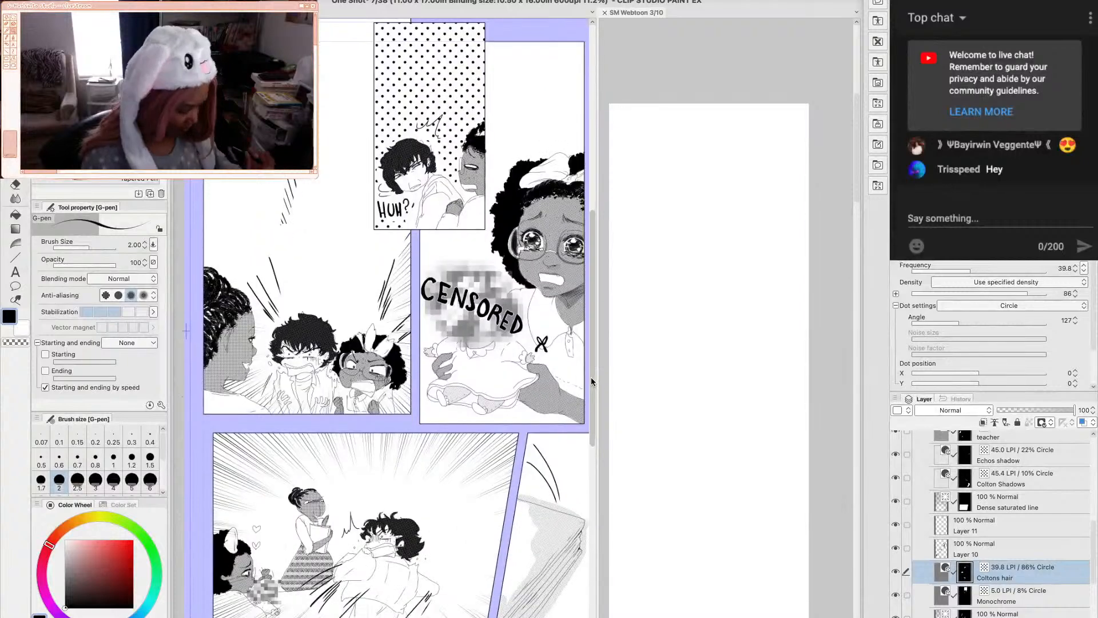
key(ctrl+z)
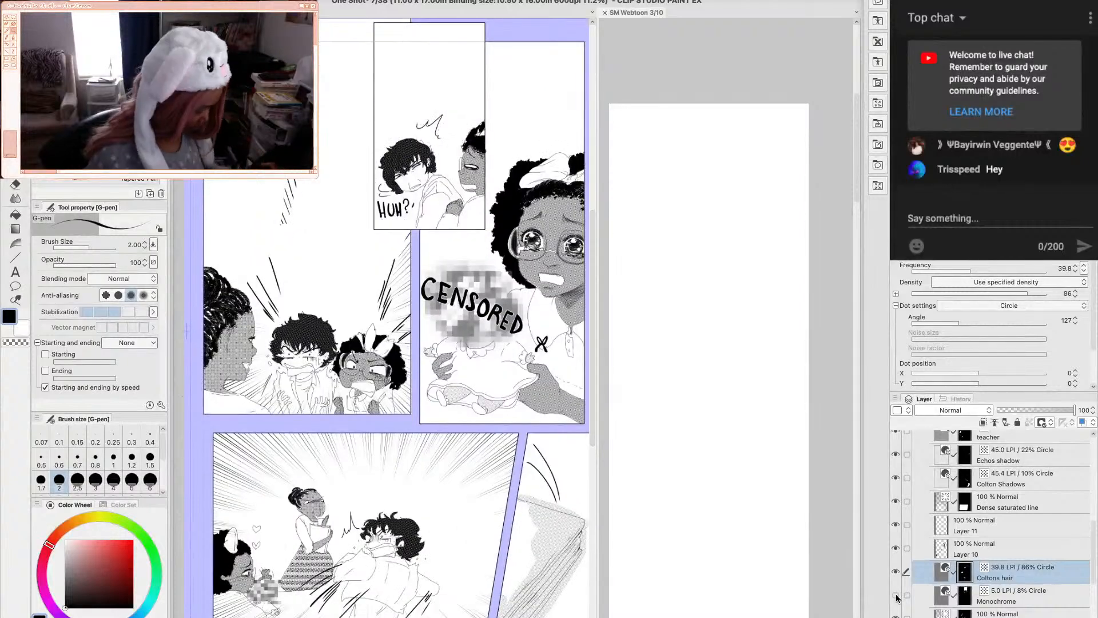
key(ctrl+y)
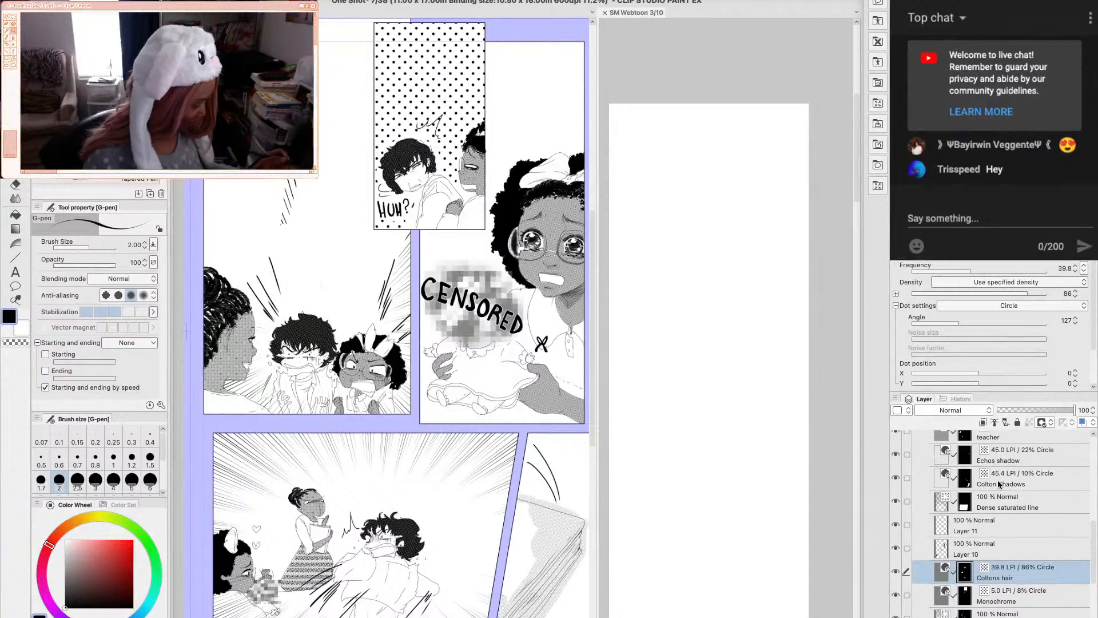
Fill the white gap in the book's shading in the last panel on the Colton Shadows tone layer
click(989, 475)
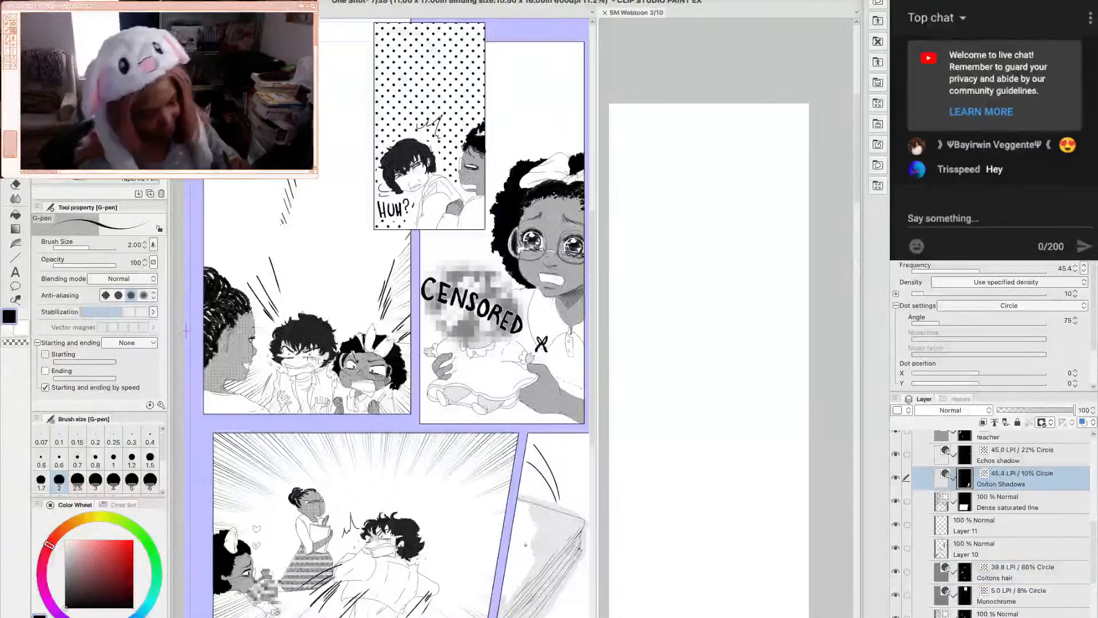
click(15, 215)
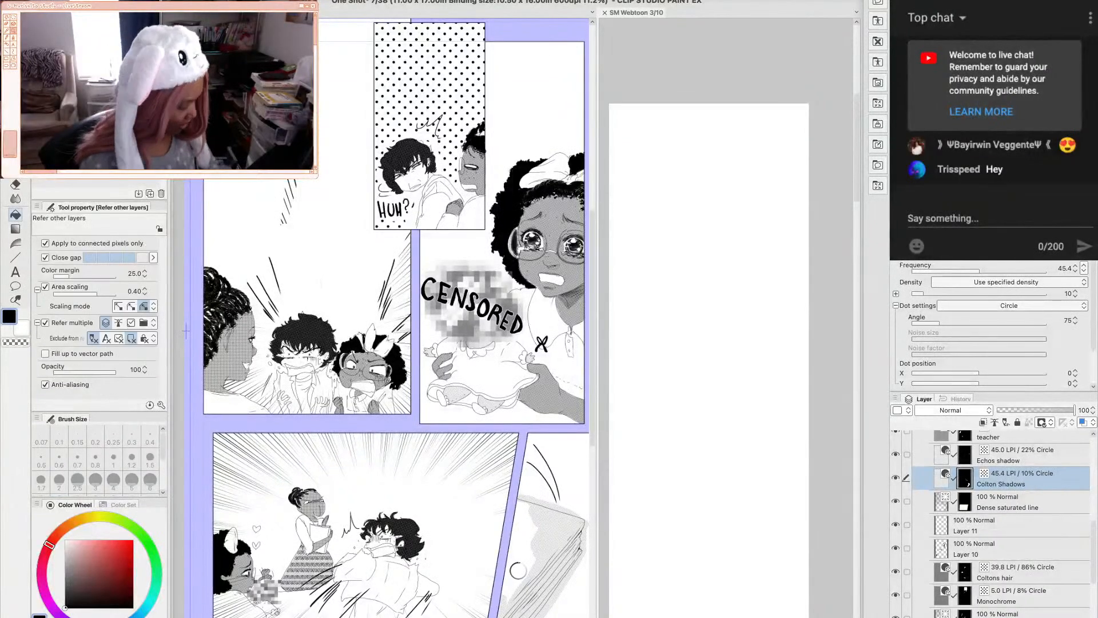
click(520, 569)
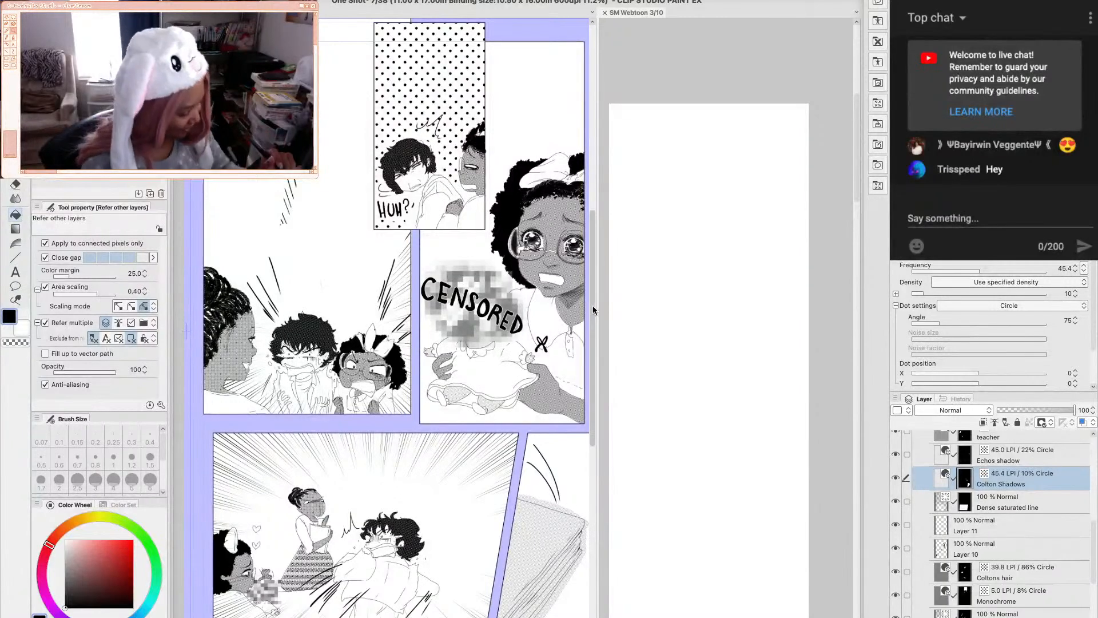
Convert the whole Frame 1 folder of page 7 into an image material layer, keeping the original layer
scroll(592, 311, down, 2)
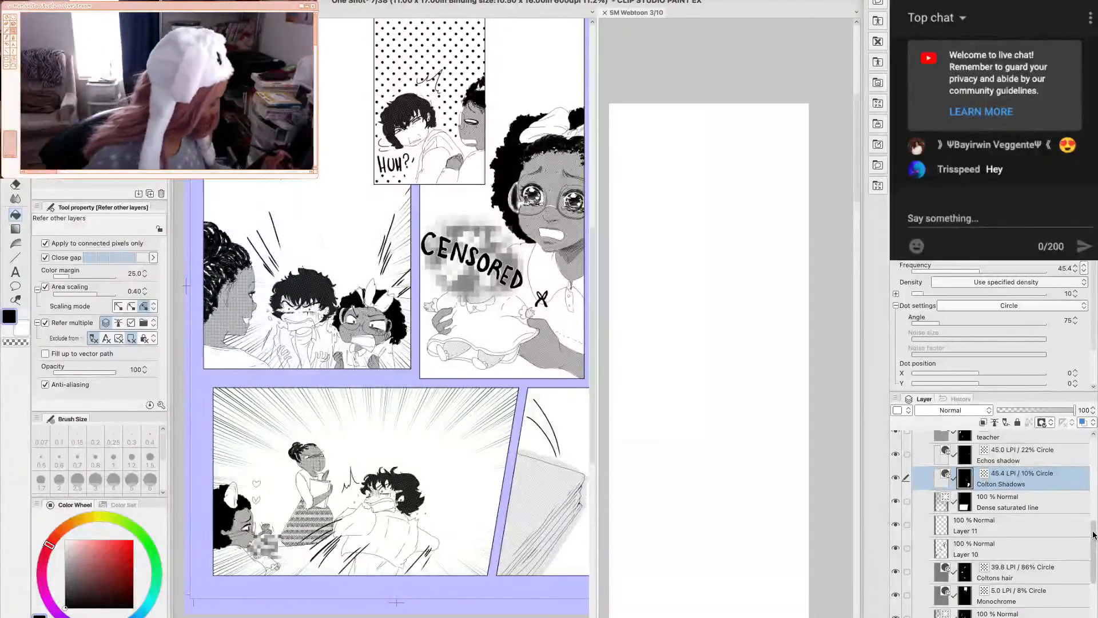
drag(1091, 535, 1088, 441)
click(925, 566)
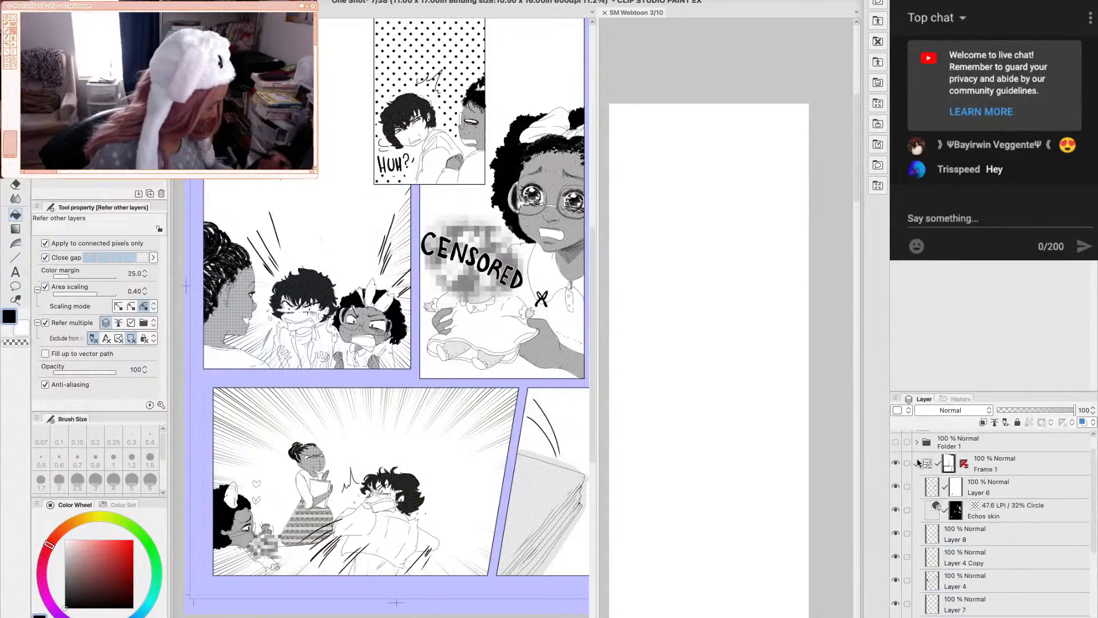
click(992, 486)
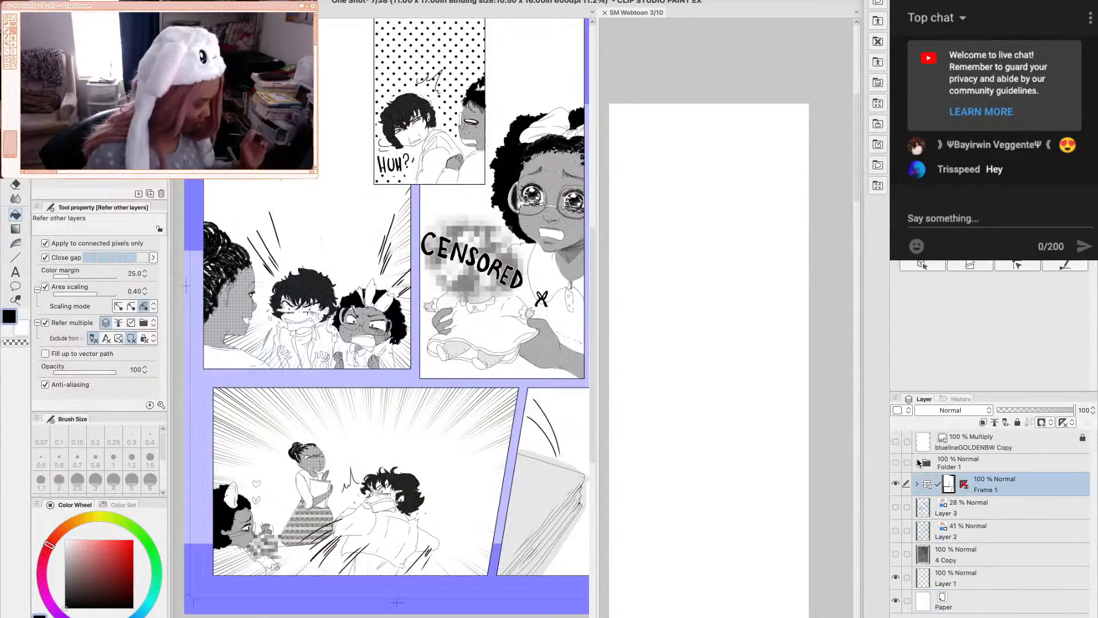
right_click(992, 473)
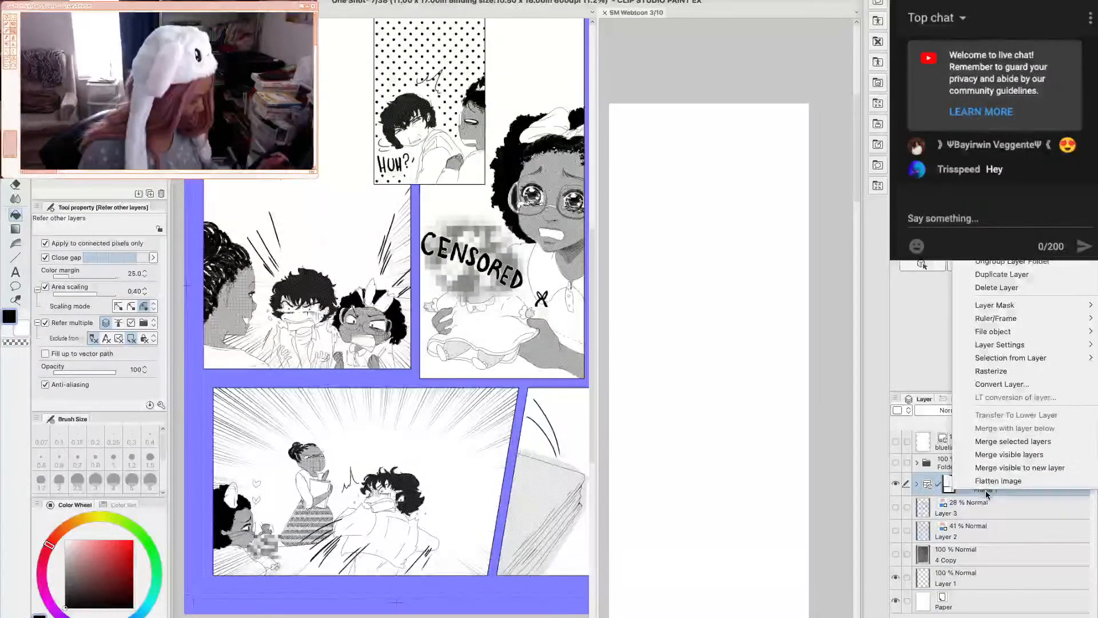
click(995, 383)
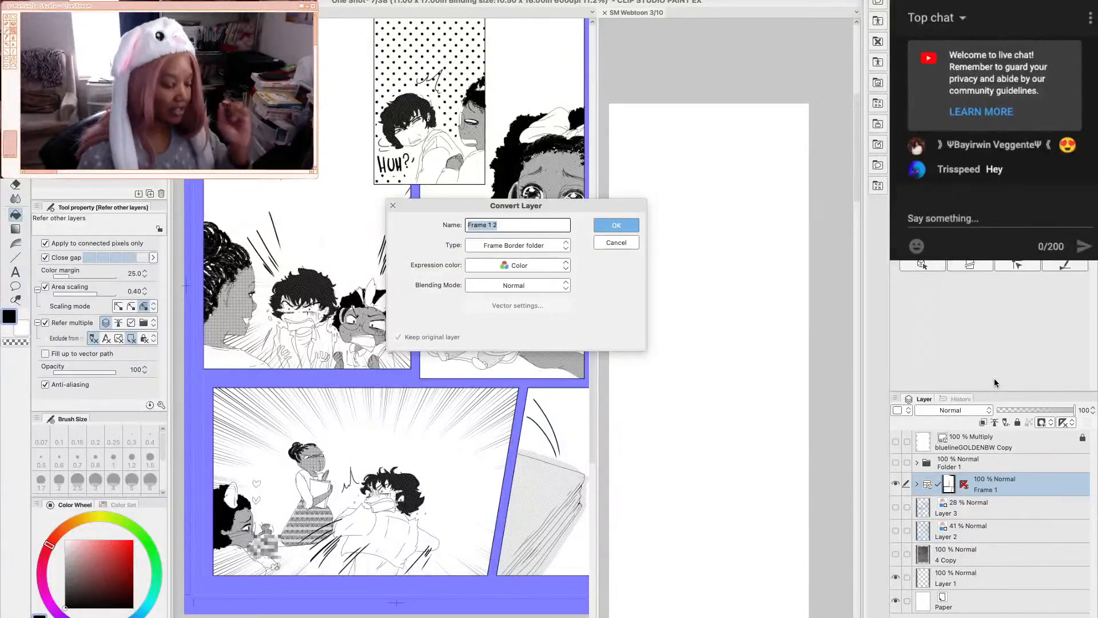
click(549, 244)
click(514, 275)
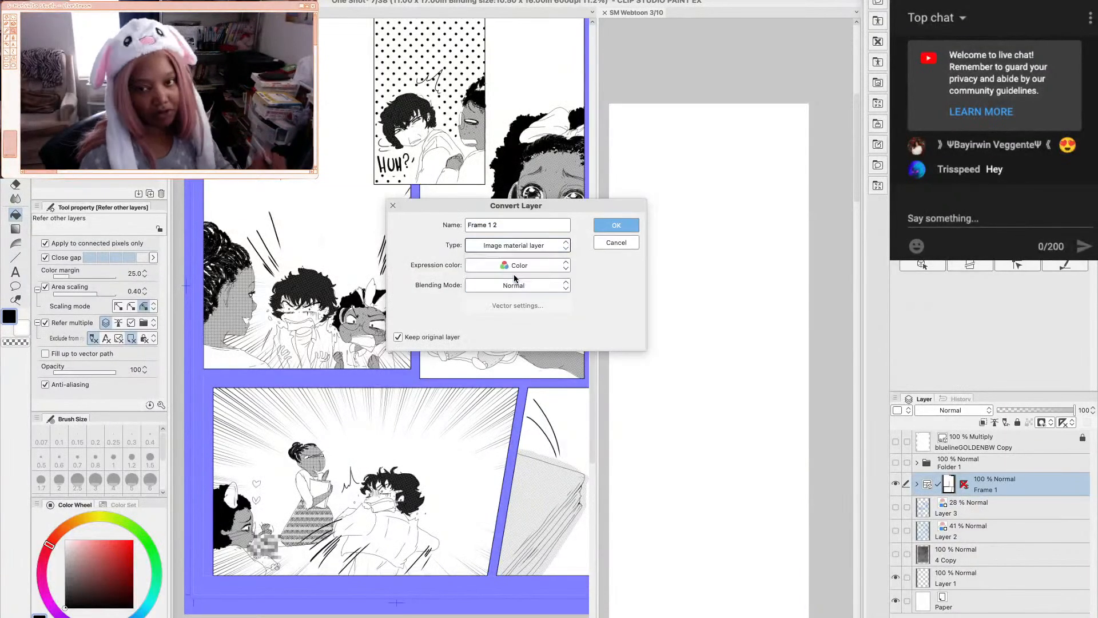
click(611, 222)
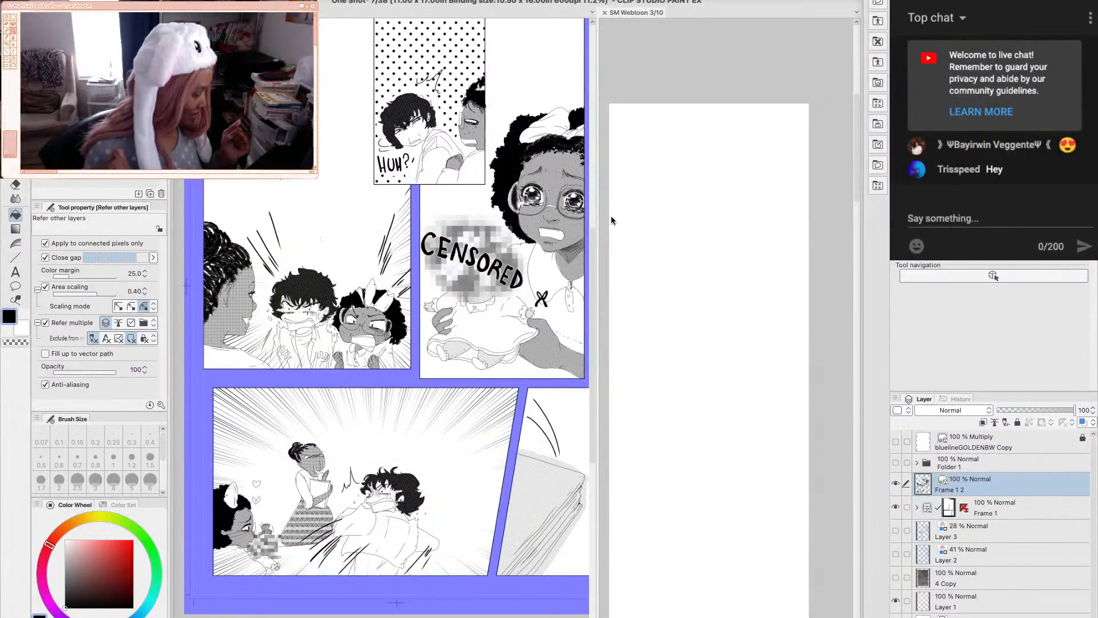
Hide the original Frame 1 folder and paste the converted Frame 1 2 layer into page 3 of SM Webtoon
click(896, 507)
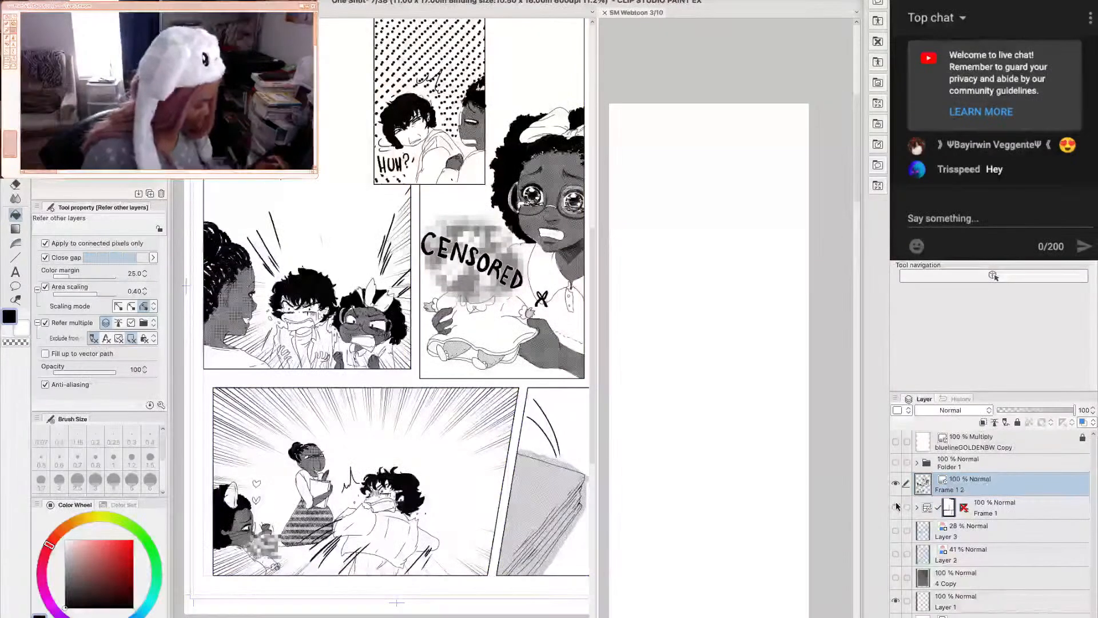
click(751, 341)
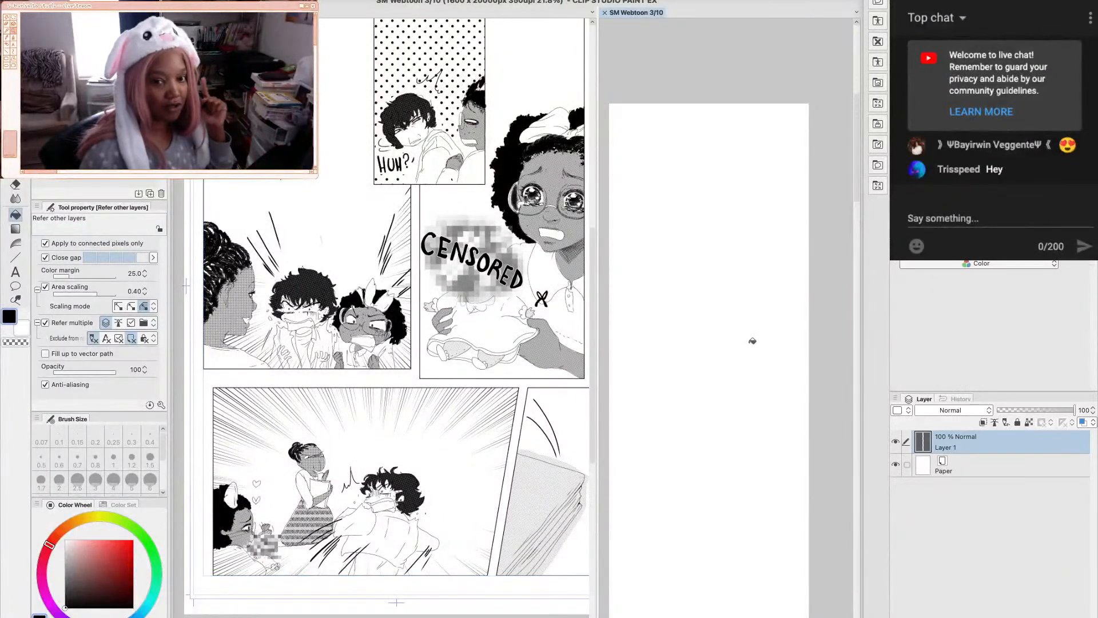
key(ctrl+v)
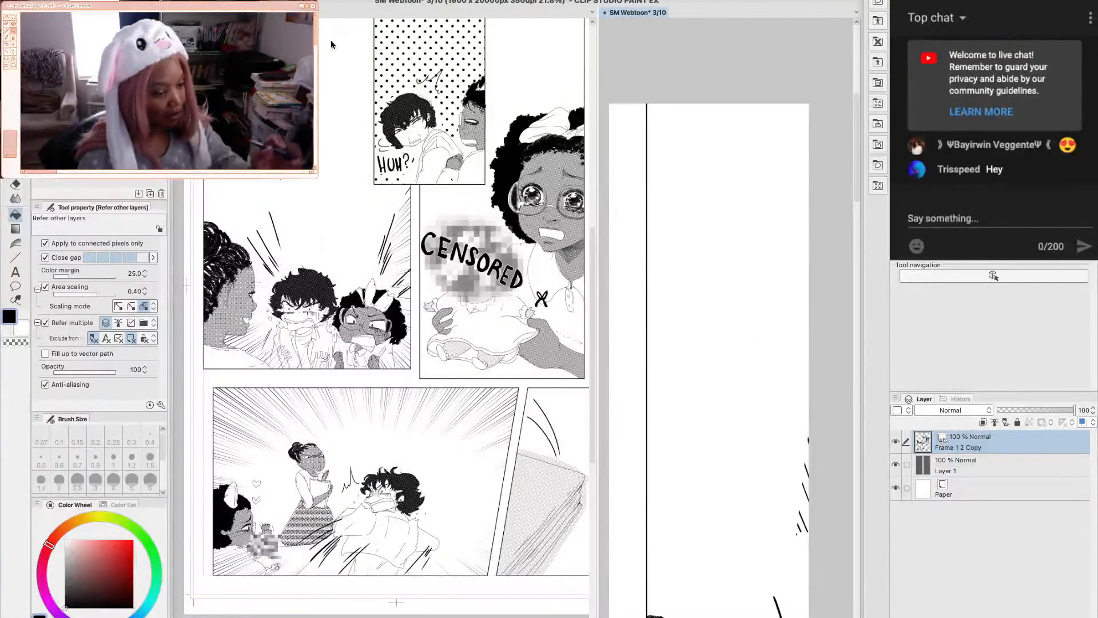
Check the canvas size of One Shot page 7 in pixels without changing it, and return to the SM Webtoon page
click(458, 1)
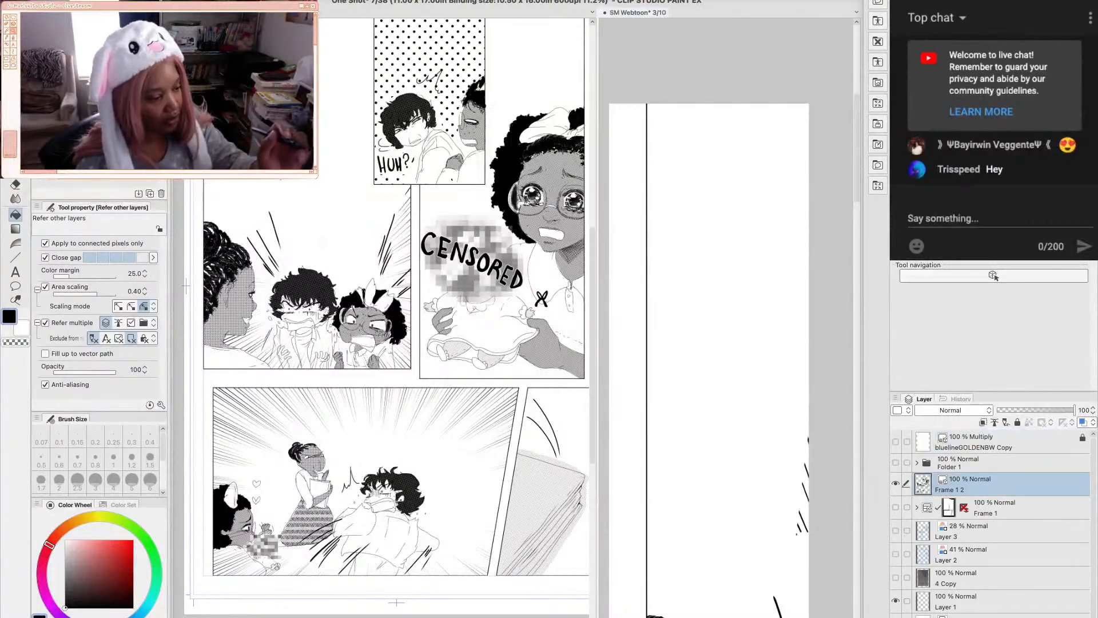
click(251, 0)
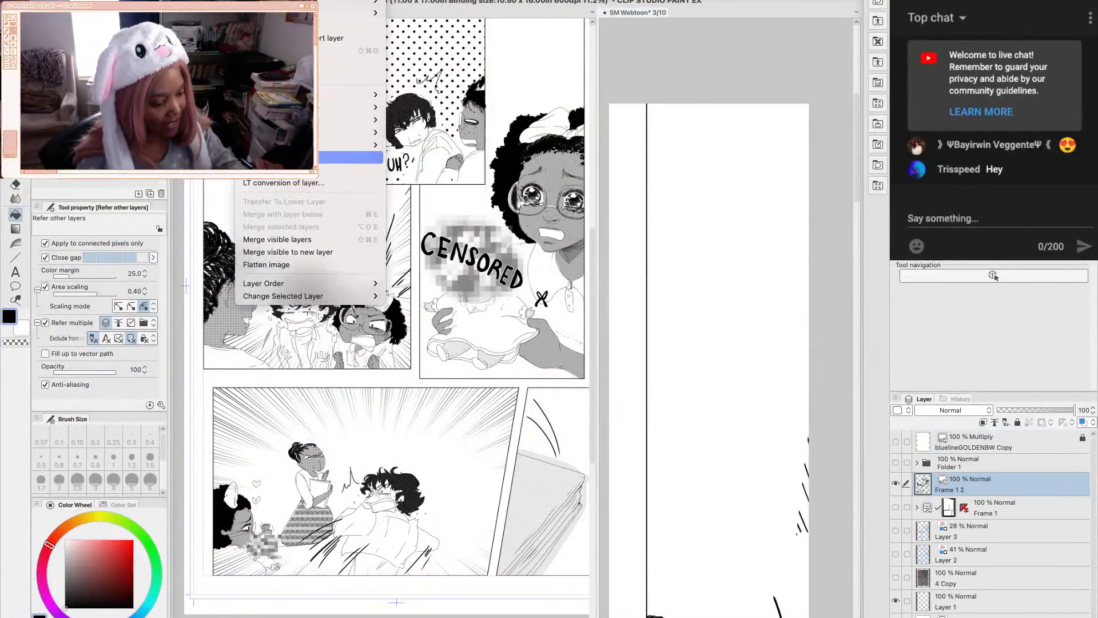
mouse_move(149, 2)
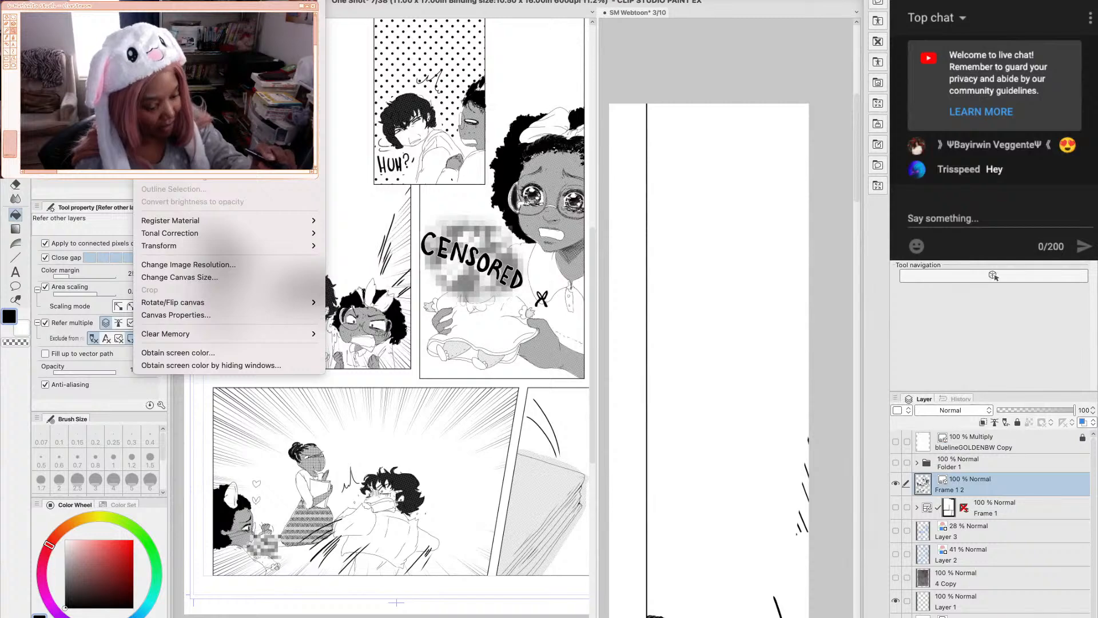
click(201, 277)
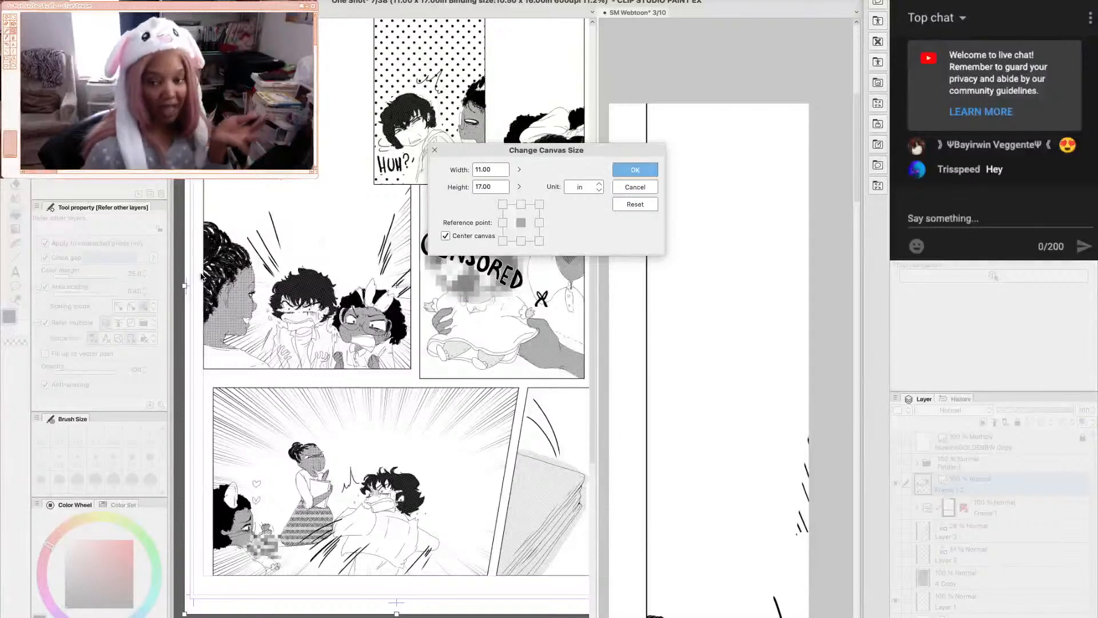
click(579, 187)
click(578, 230)
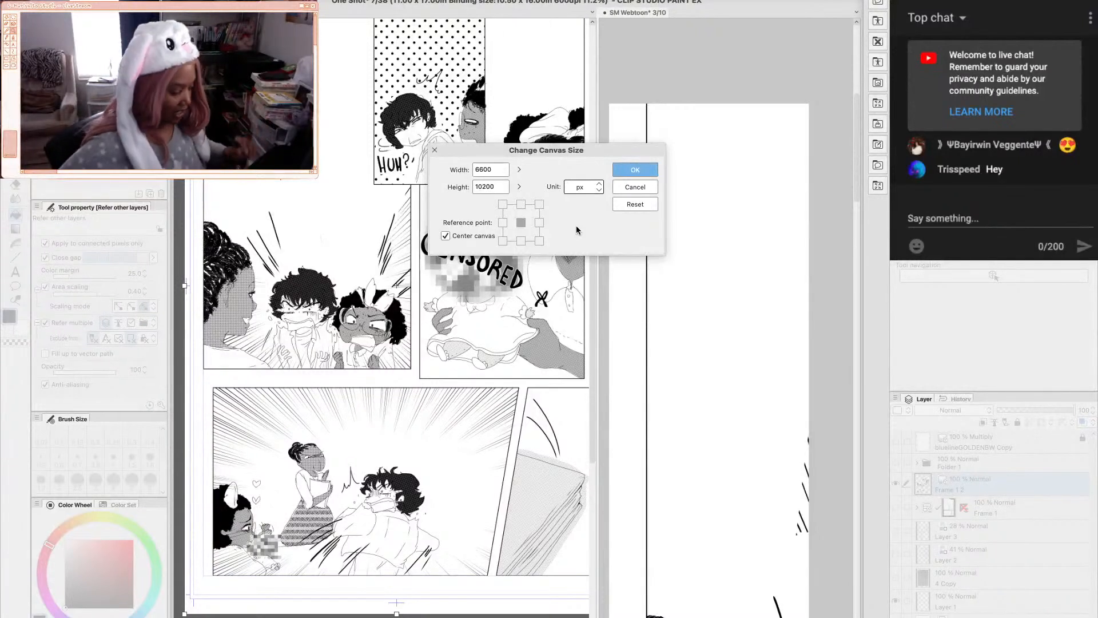
click(654, 183)
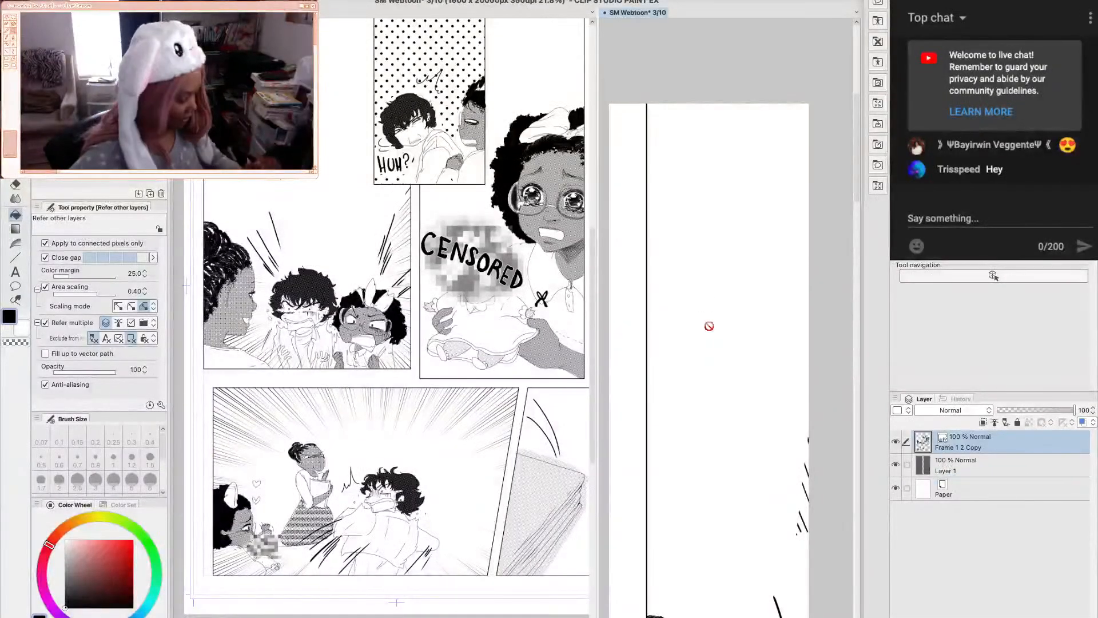
Widen the webtoon view, scale the pasted page 7 art to 37% with the Object tool, and place it at the top of the webtoon canvas
drag(595, 318, 382, 325)
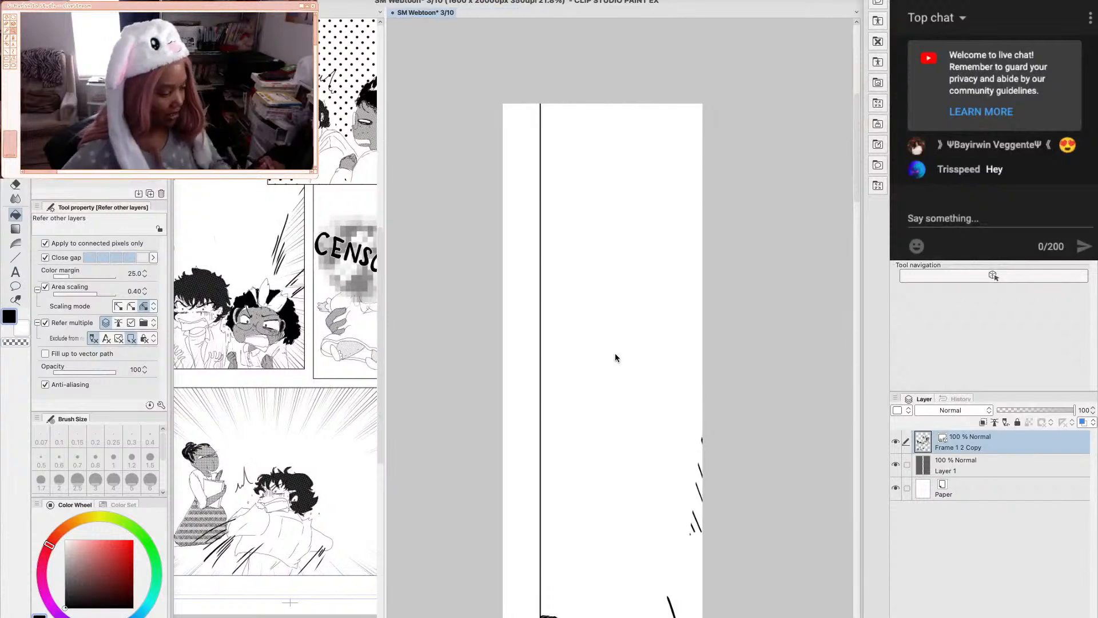
key(o)
scroll(609, 349, down, 1)
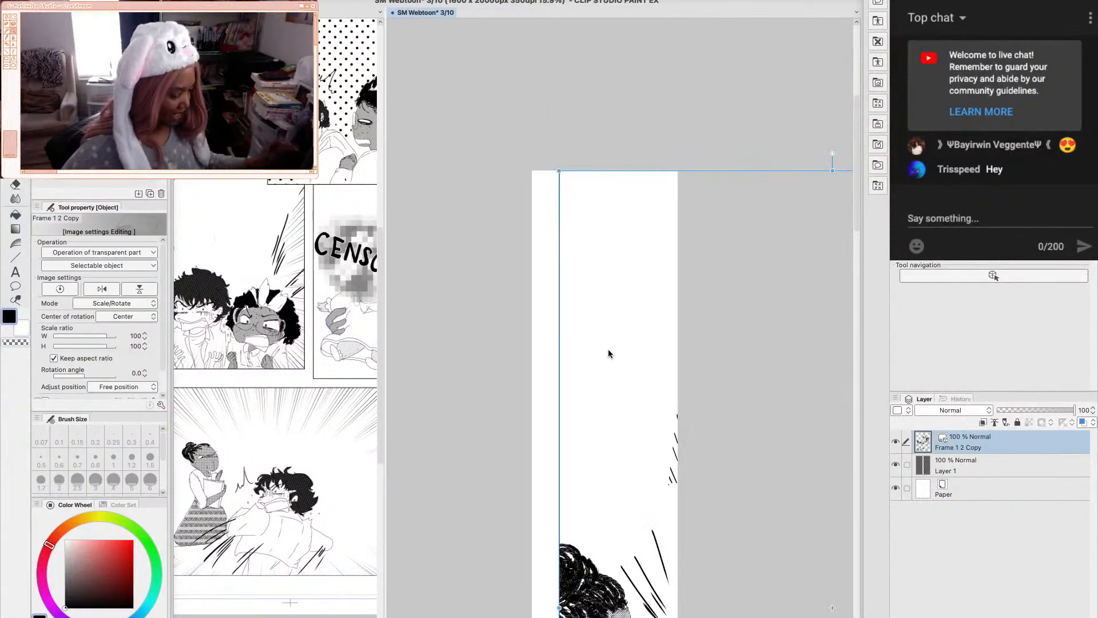
drag(609, 350, 505, 258)
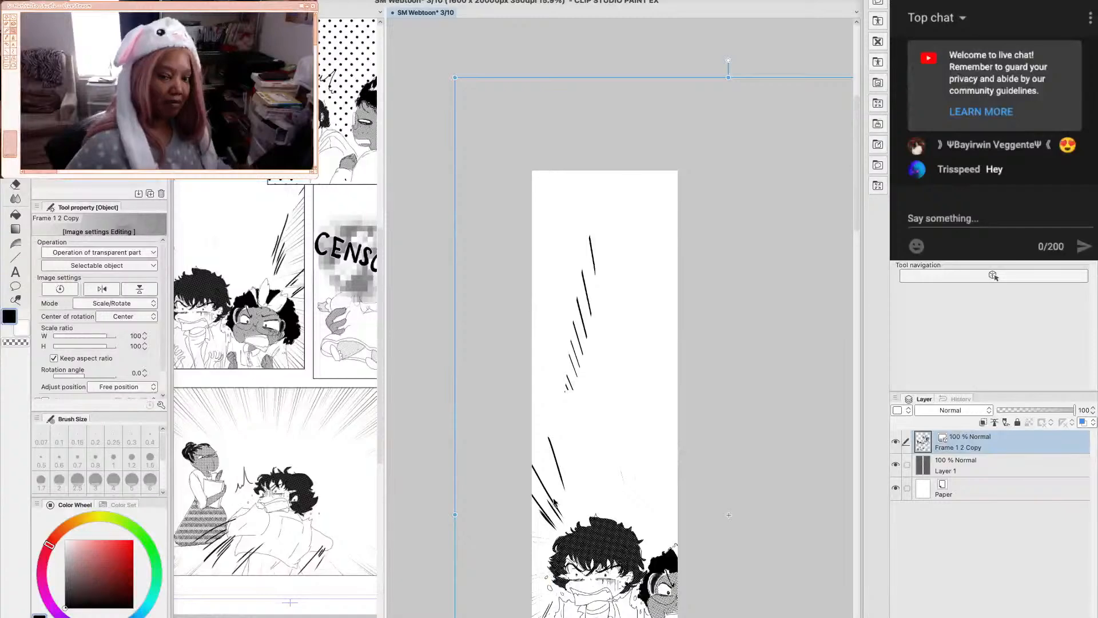
key(ctrl+z)
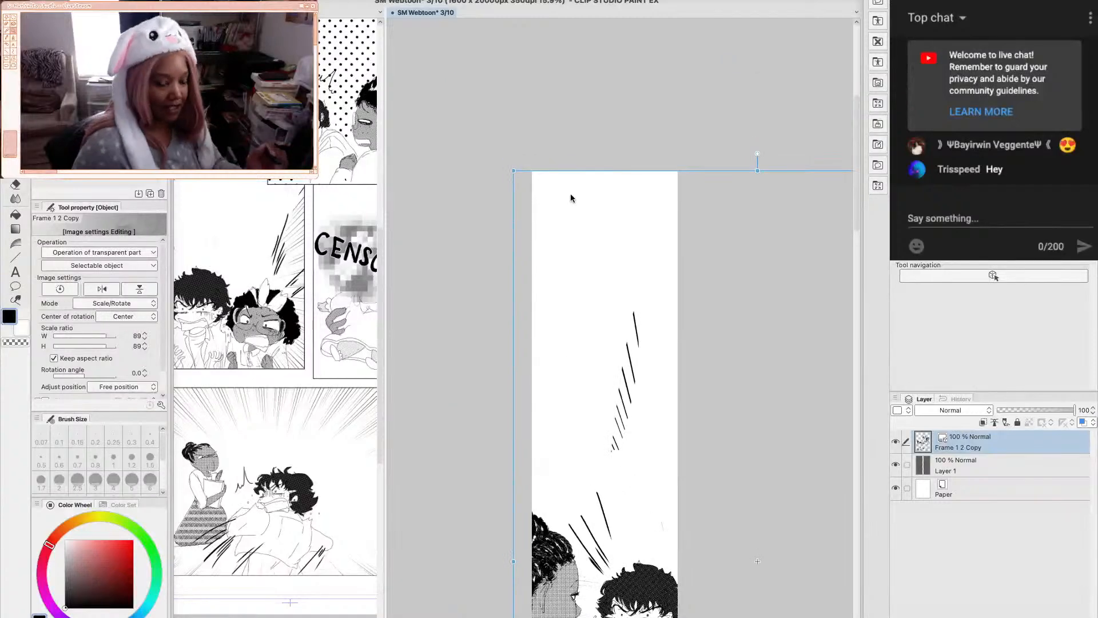
drag(571, 198, 483, 102)
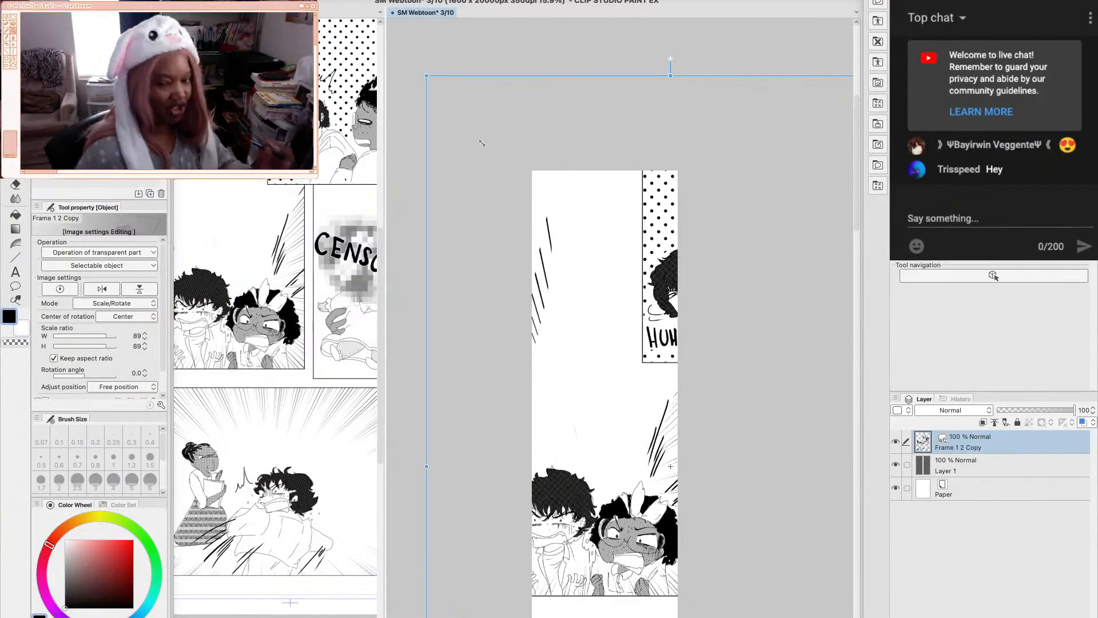
drag(482, 147, 530, 240)
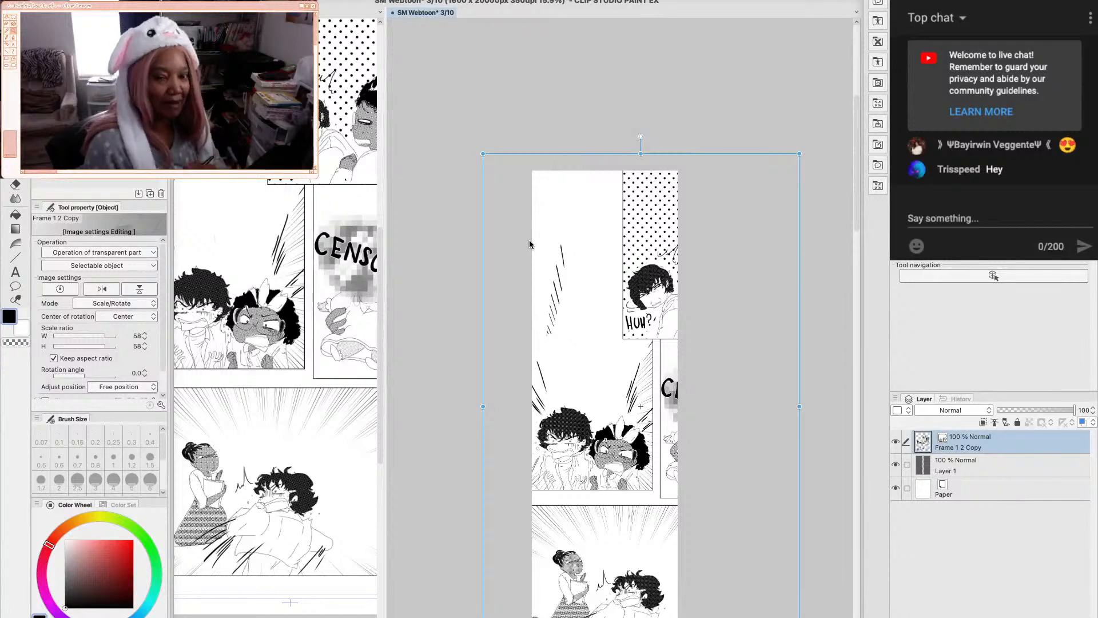
drag(530, 240, 619, 502)
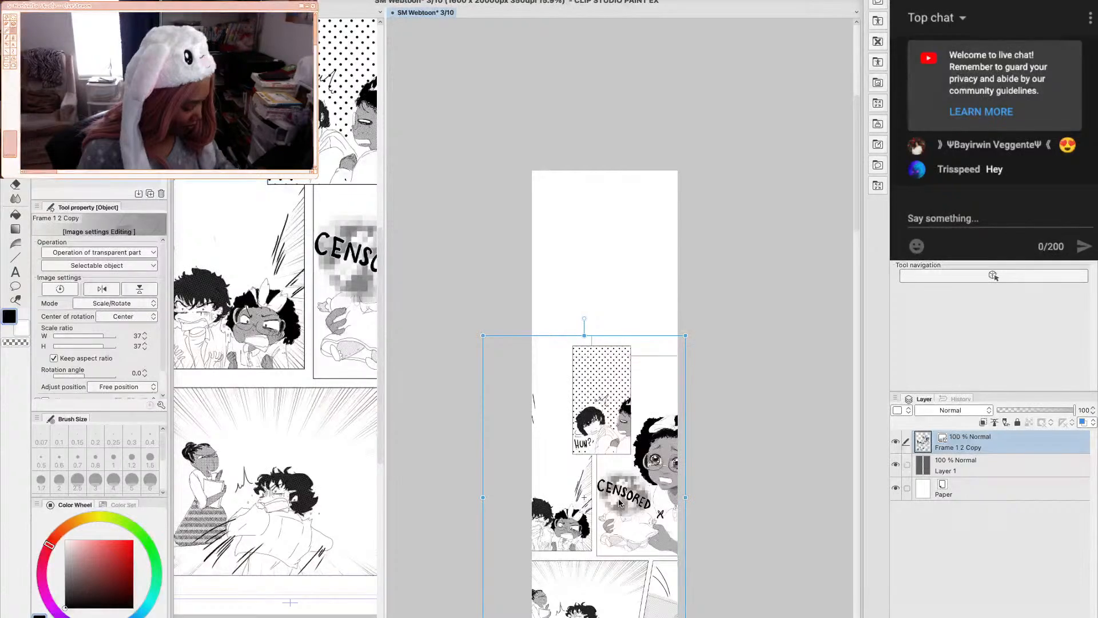
drag(620, 502, 636, 325)
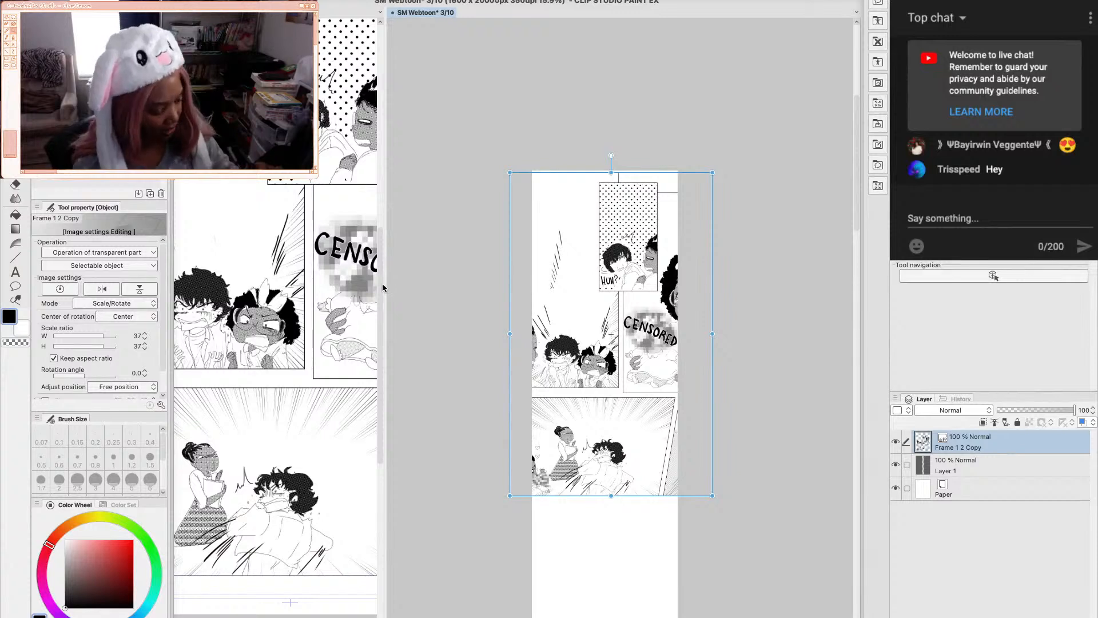
Show page 7's speech bubble folder, Folder 1, and copy it into the SM Webtoon page, then save and close page 7
click(303, 316)
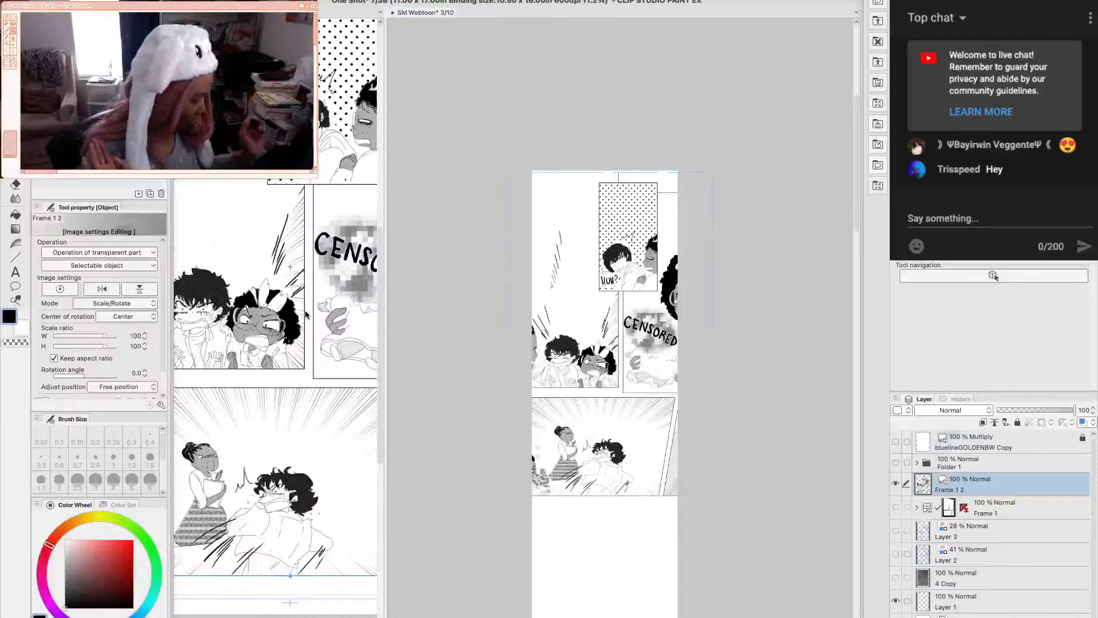
click(895, 462)
click(966, 458)
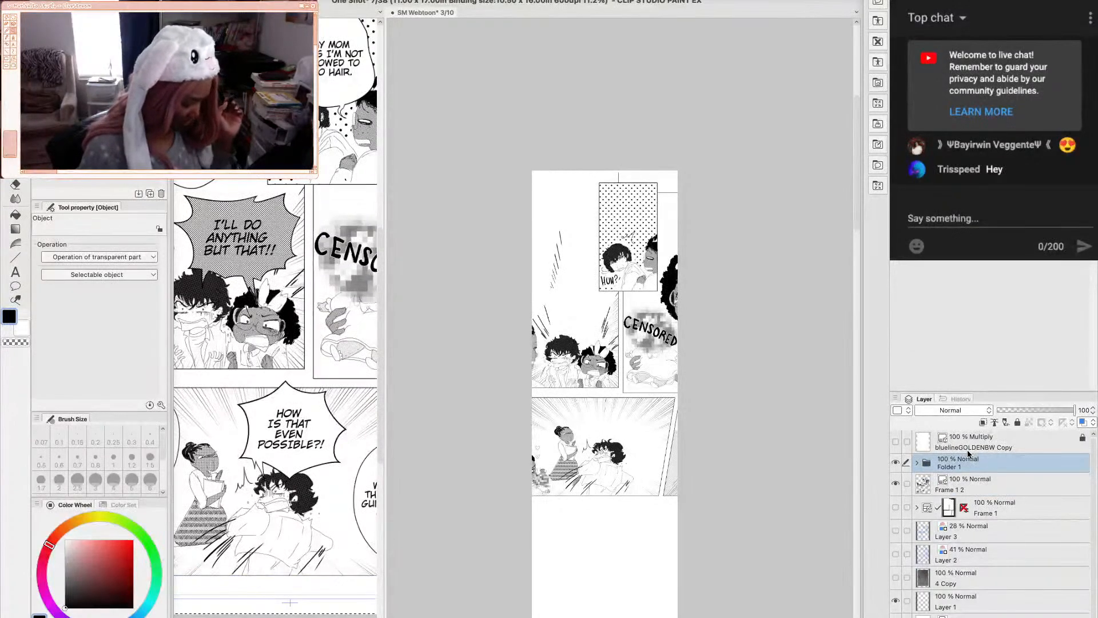
click(651, 396)
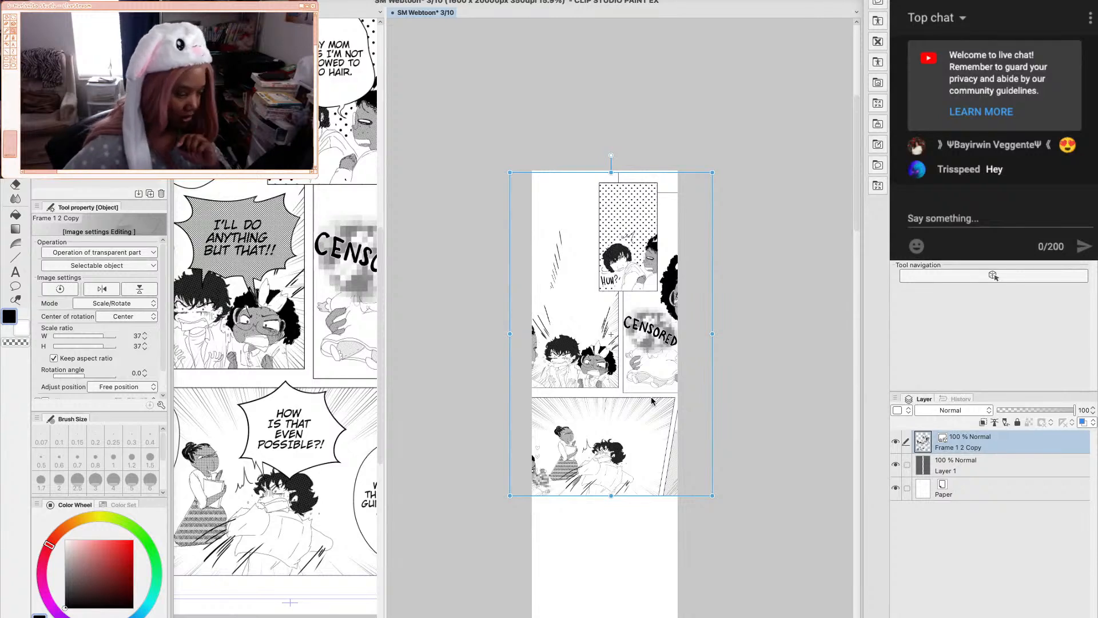
key(Return)
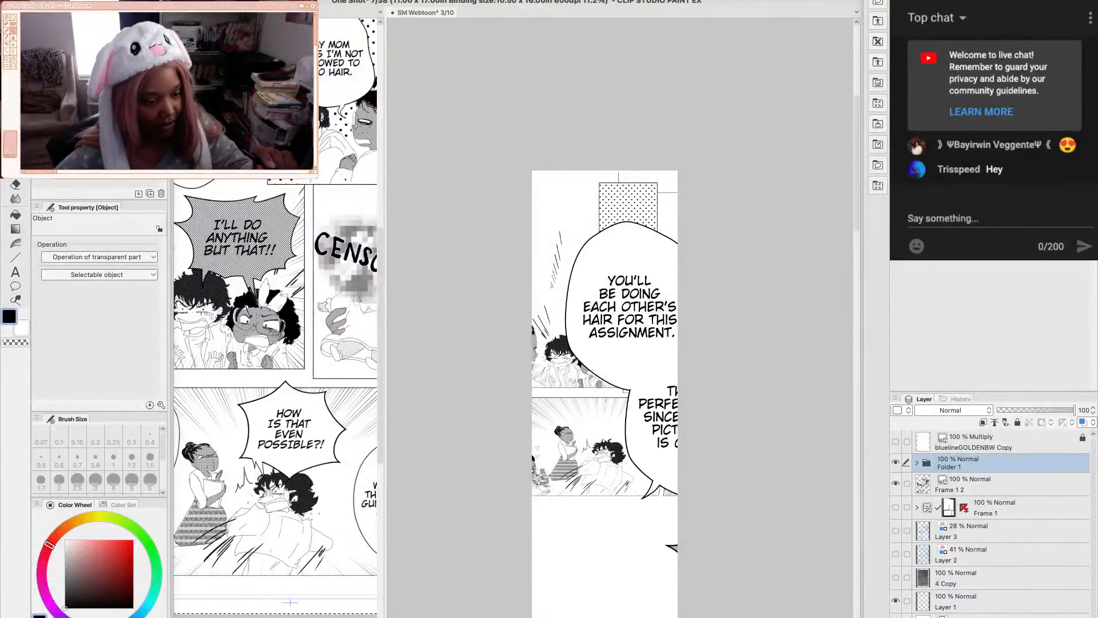
key(super+w)
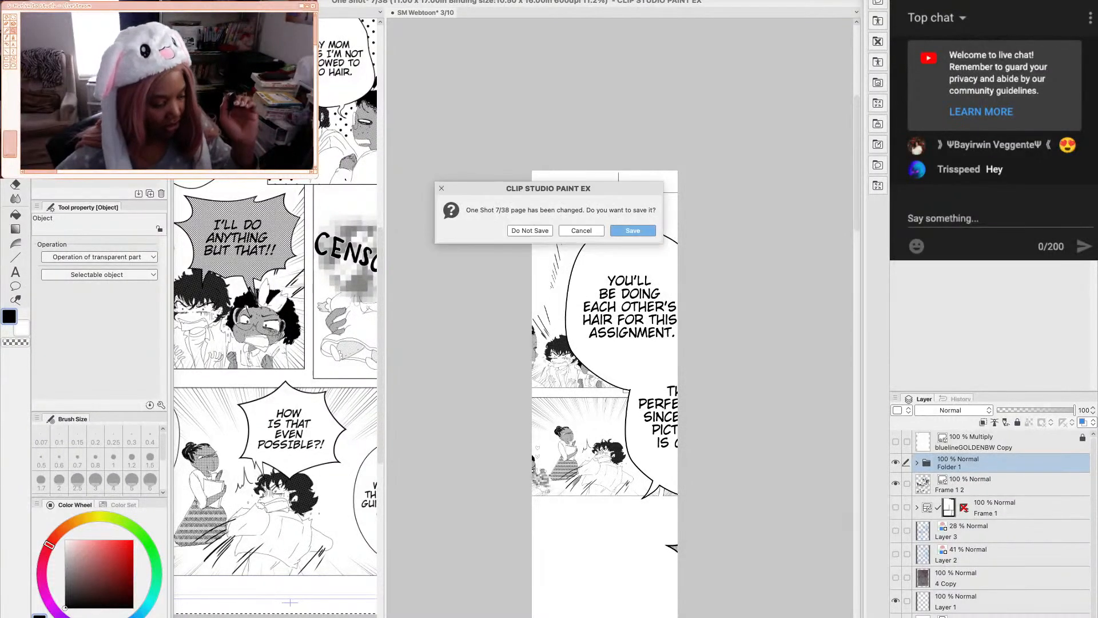
click(632, 229)
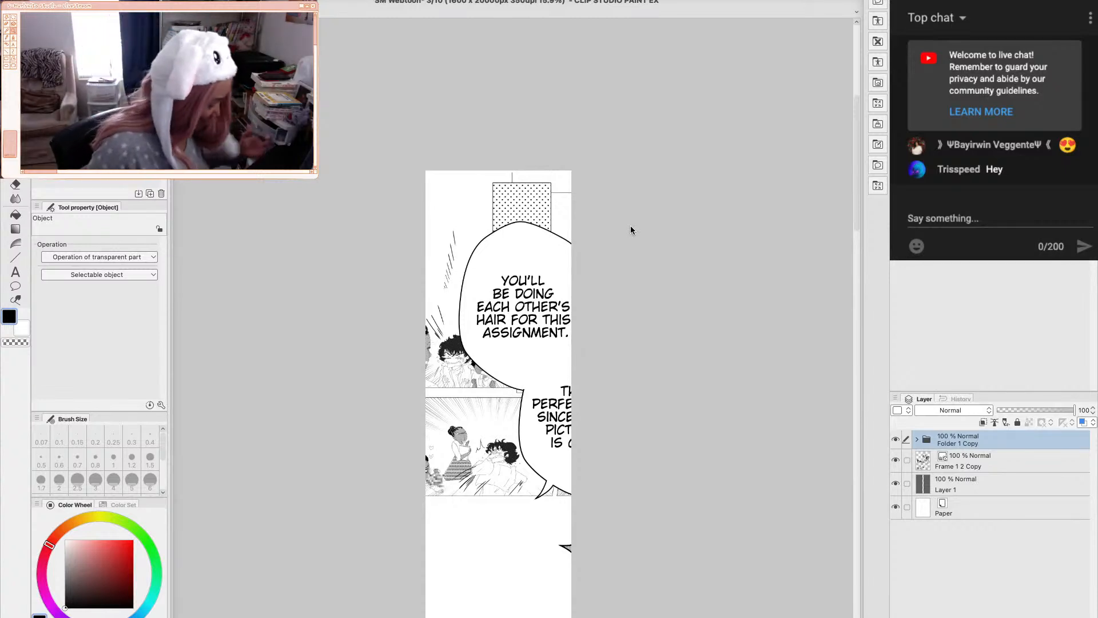
Hide the pasted Folder 1 Copy bubbles in the webtoon and make Frame 1 2 Copy the active layer
click(969, 460)
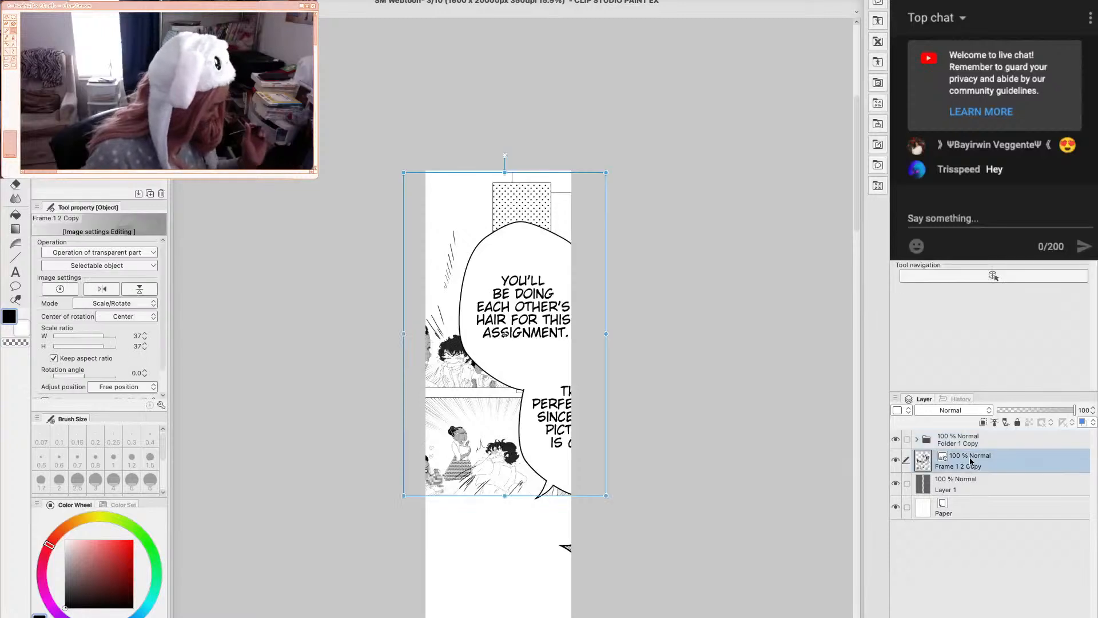
click(895, 439)
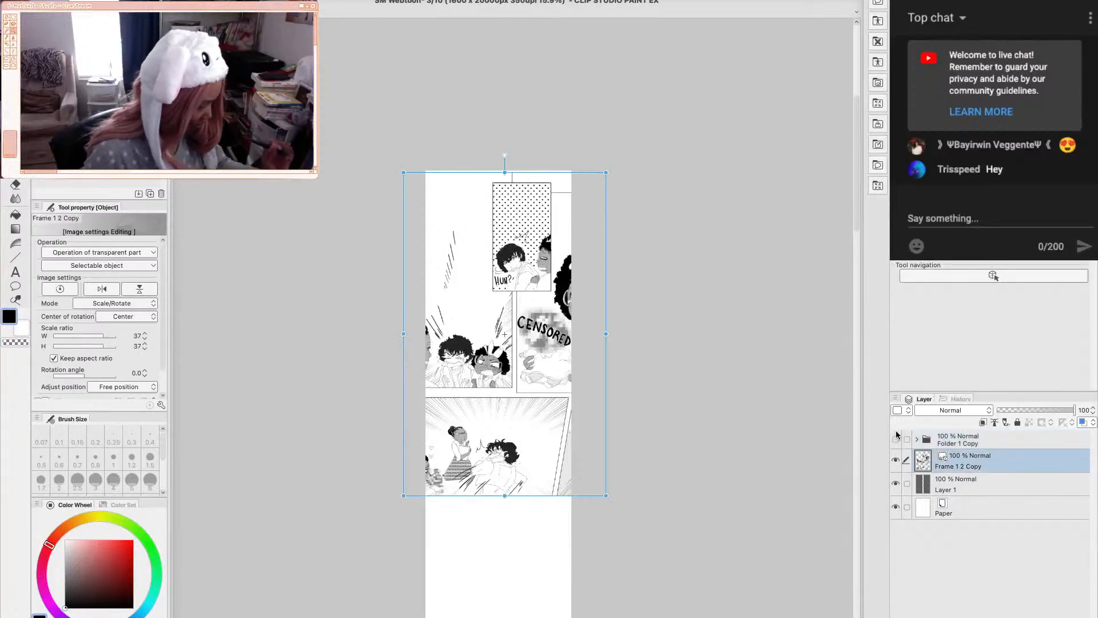
scroll(856, 215, down, 3)
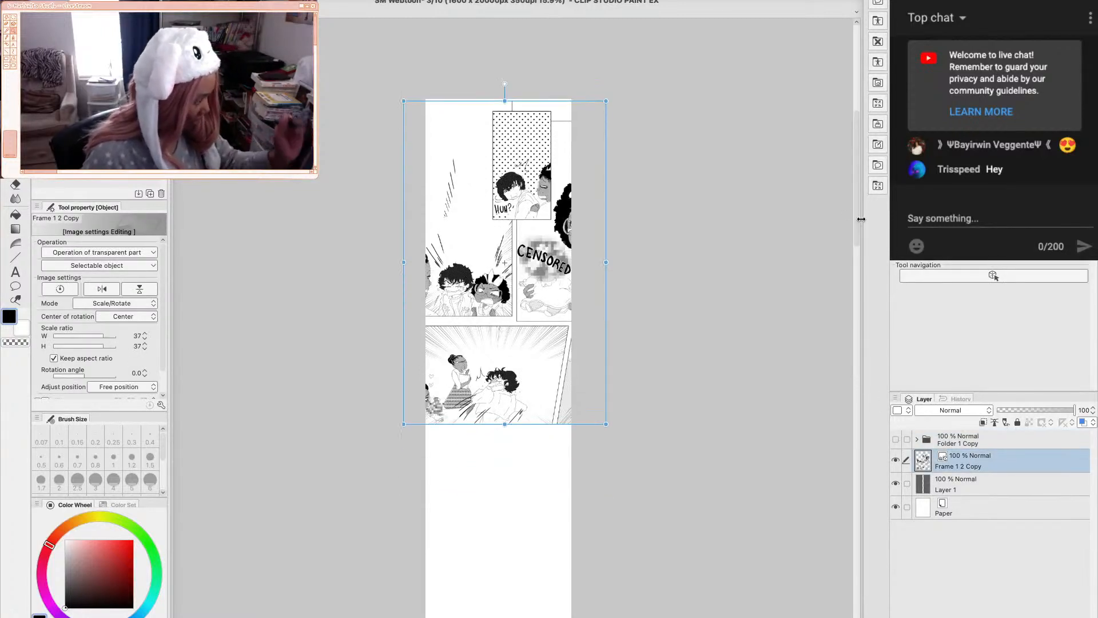
Find the blueline GOLDENBW webtoon long guide among the framing template materials and place it on the webtoon canvas
click(877, 83)
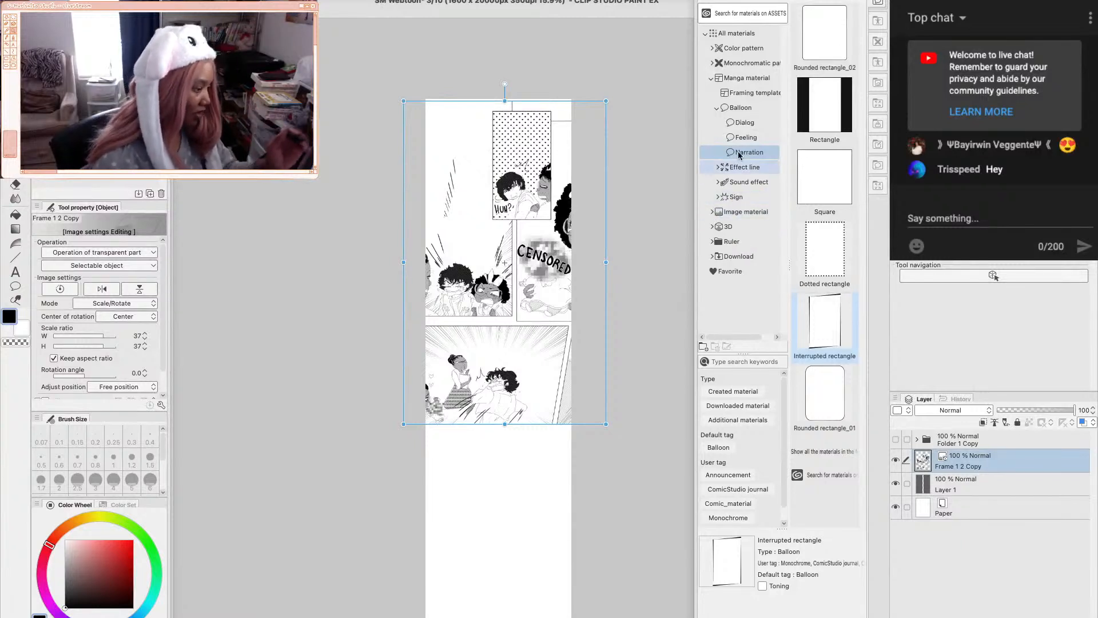
click(712, 242)
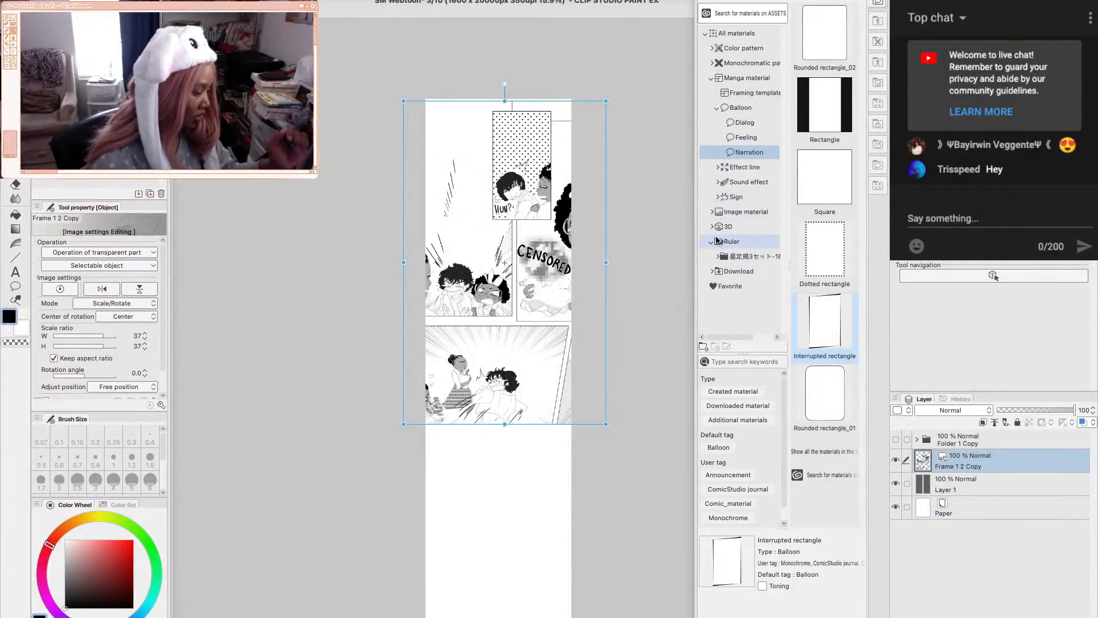
click(758, 91)
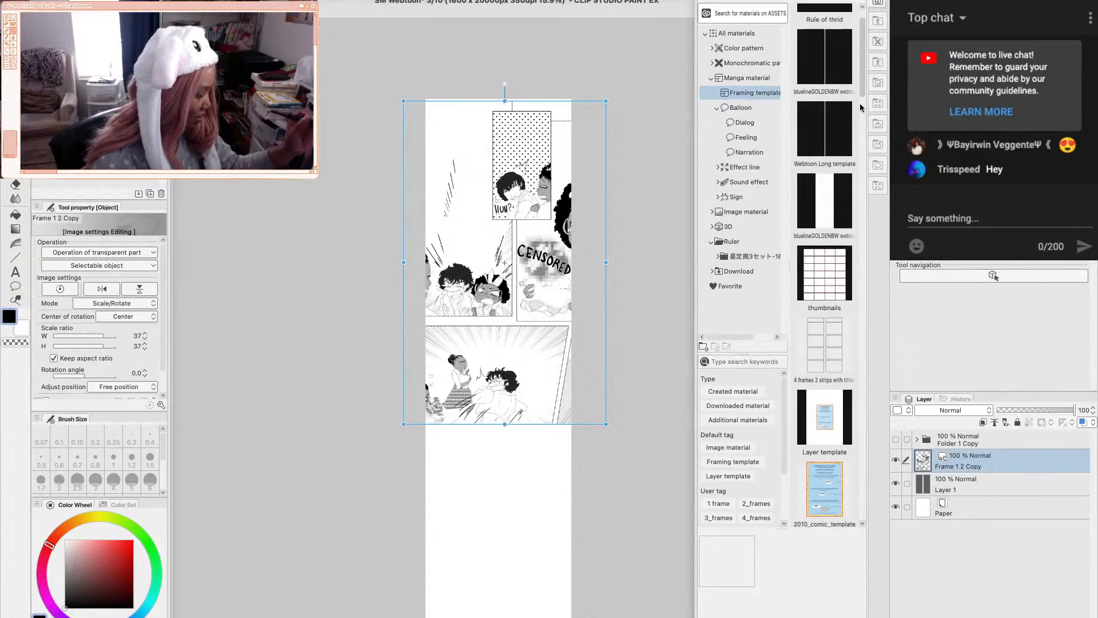
drag(860, 107, 863, 503)
drag(856, 420, 856, 42)
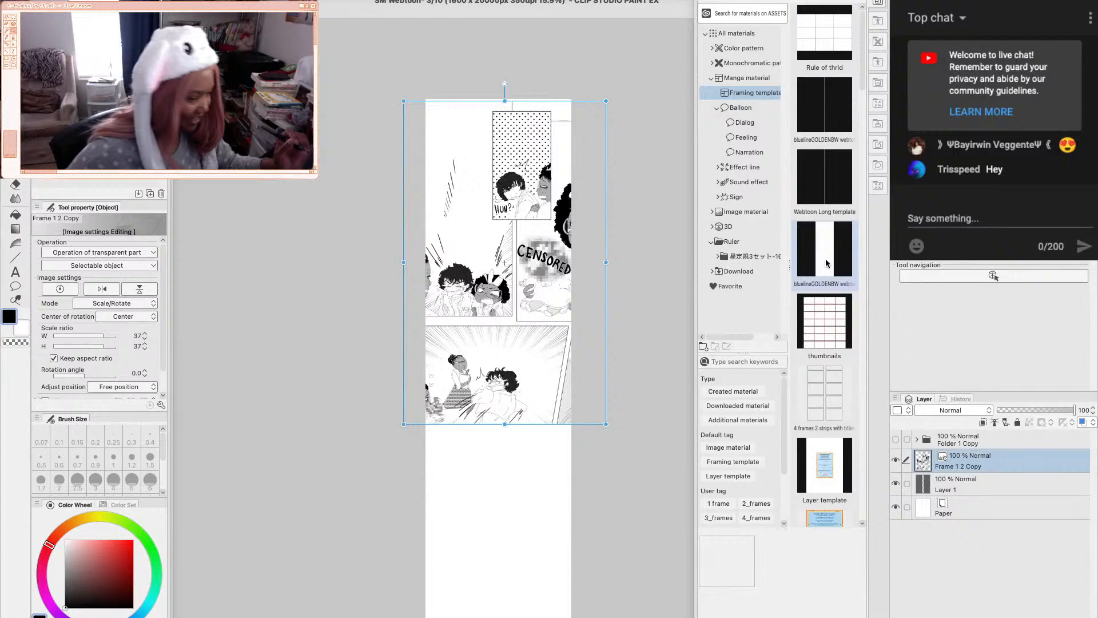
drag(826, 258, 517, 284)
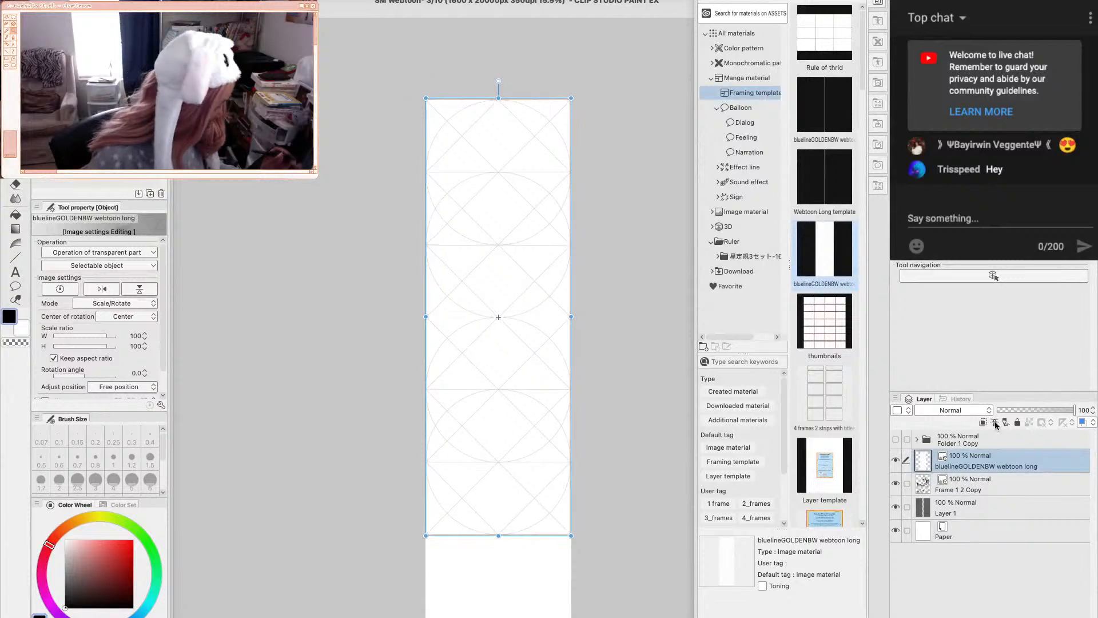
Set the blueline GOLDENBW webtoon long guide layer to Multiply, lock it, and move it above Folder 1 Copy
click(952, 410)
click(948, 411)
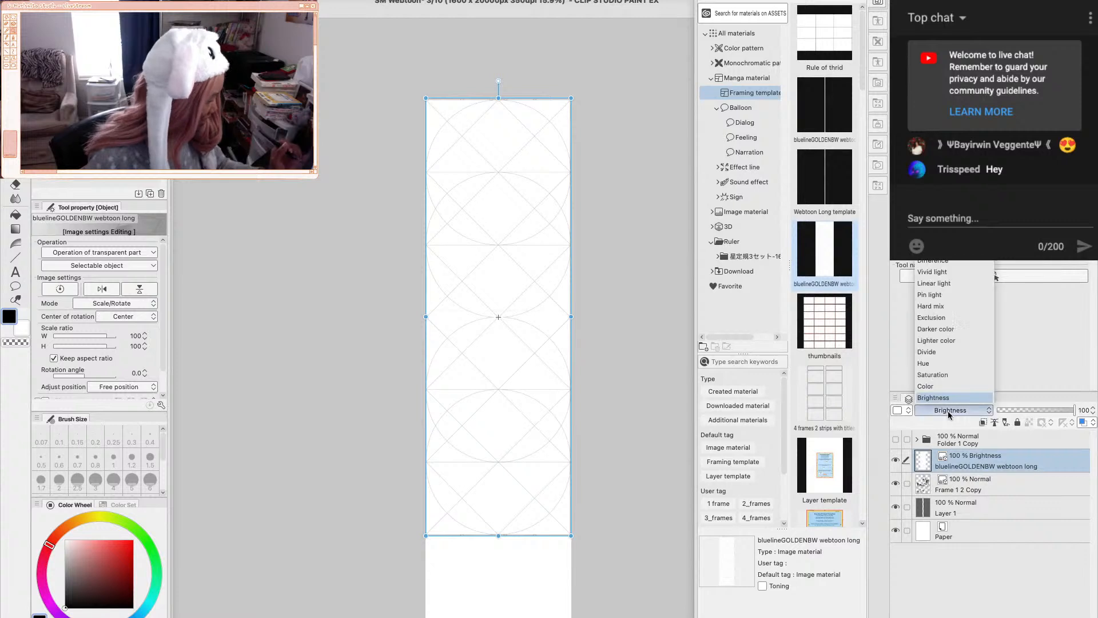
key(m)
key(Return)
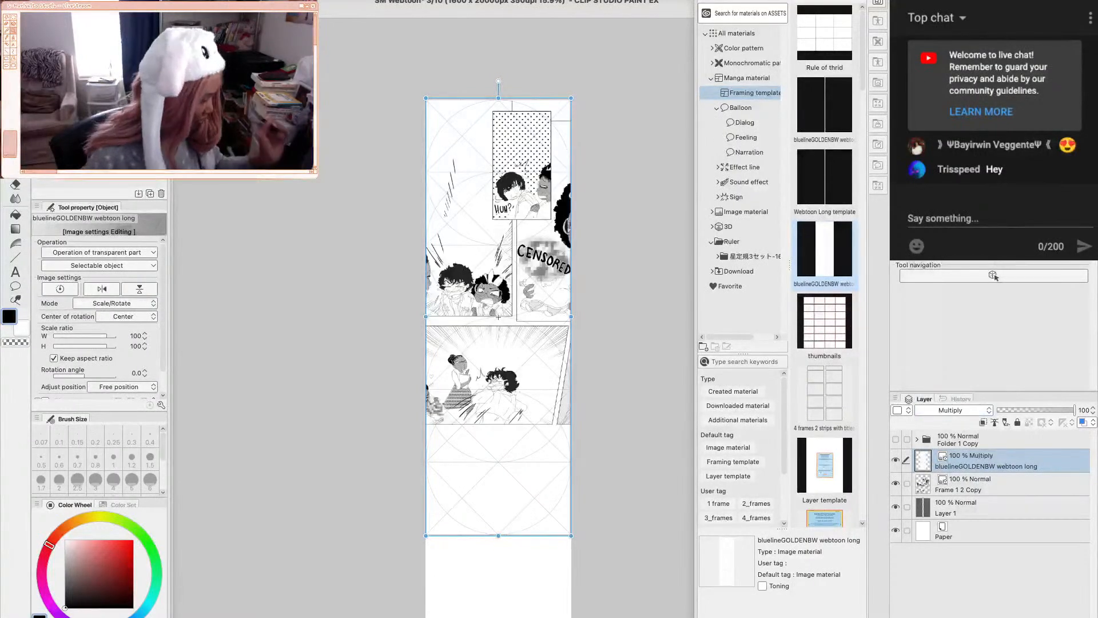
click(1017, 422)
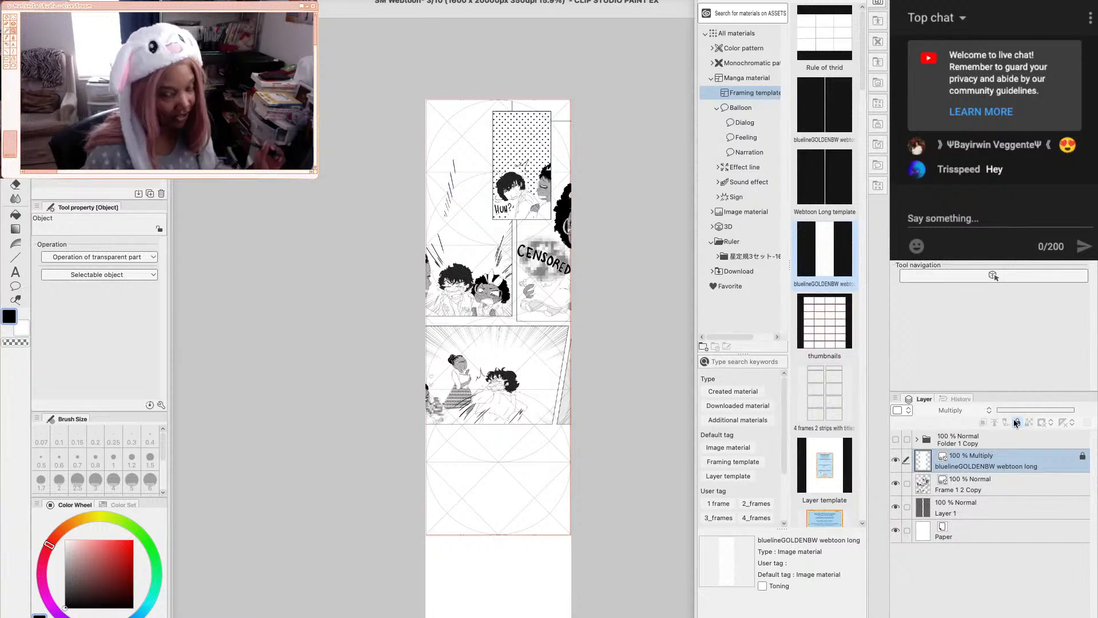
drag(987, 457, 969, 435)
click(962, 461)
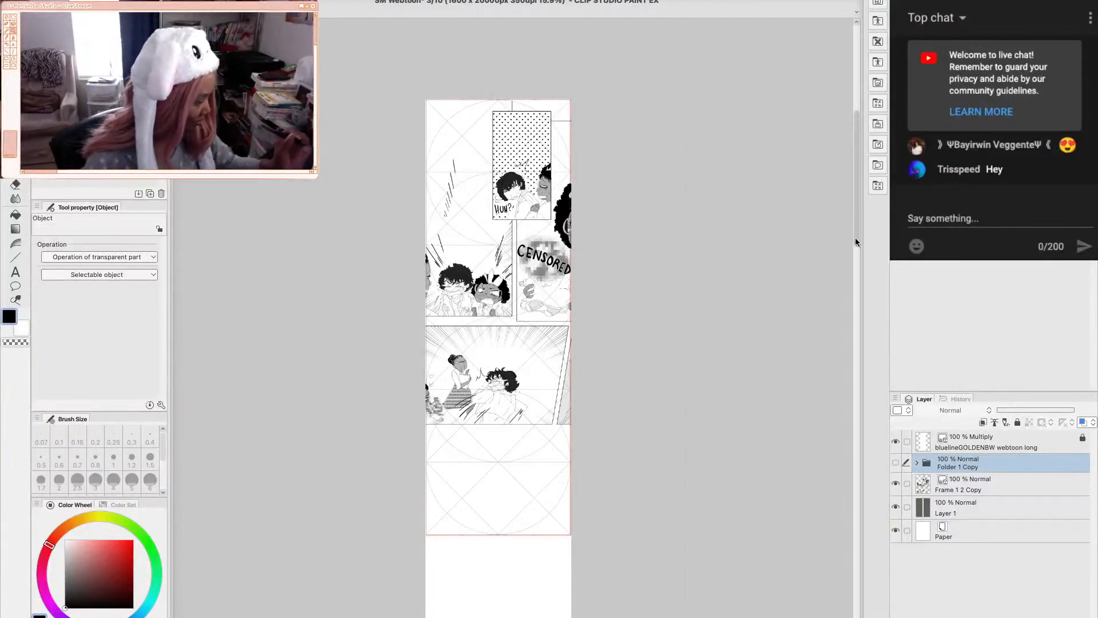
Scale the page art on Frame 1 2 Copy down to 29% so it fits the guide more closely
drag(855, 239, 856, 248)
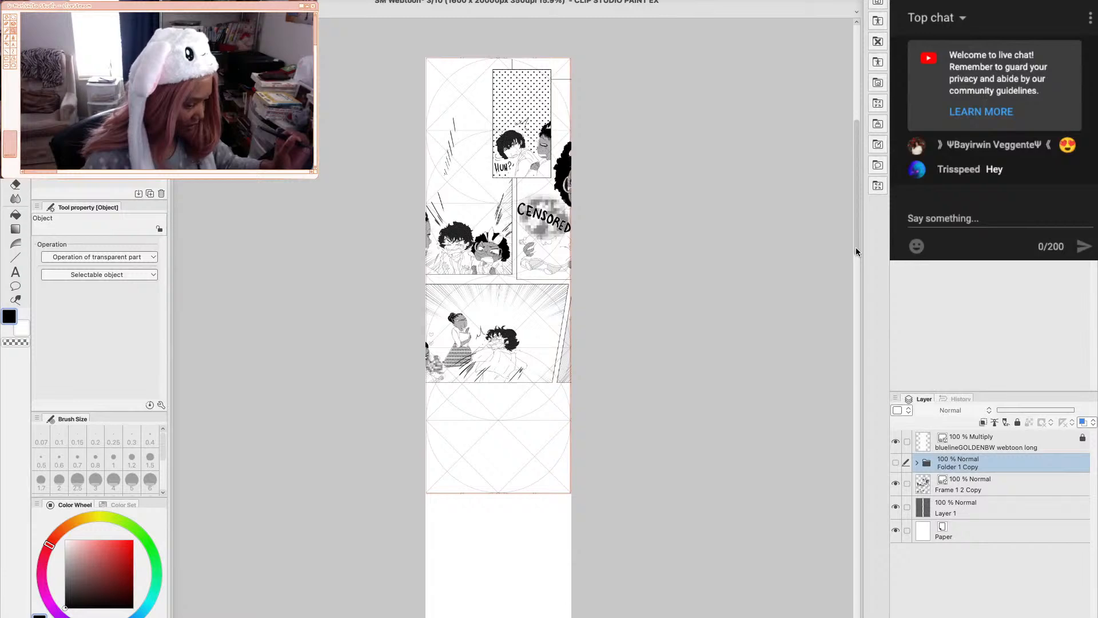
click(966, 480)
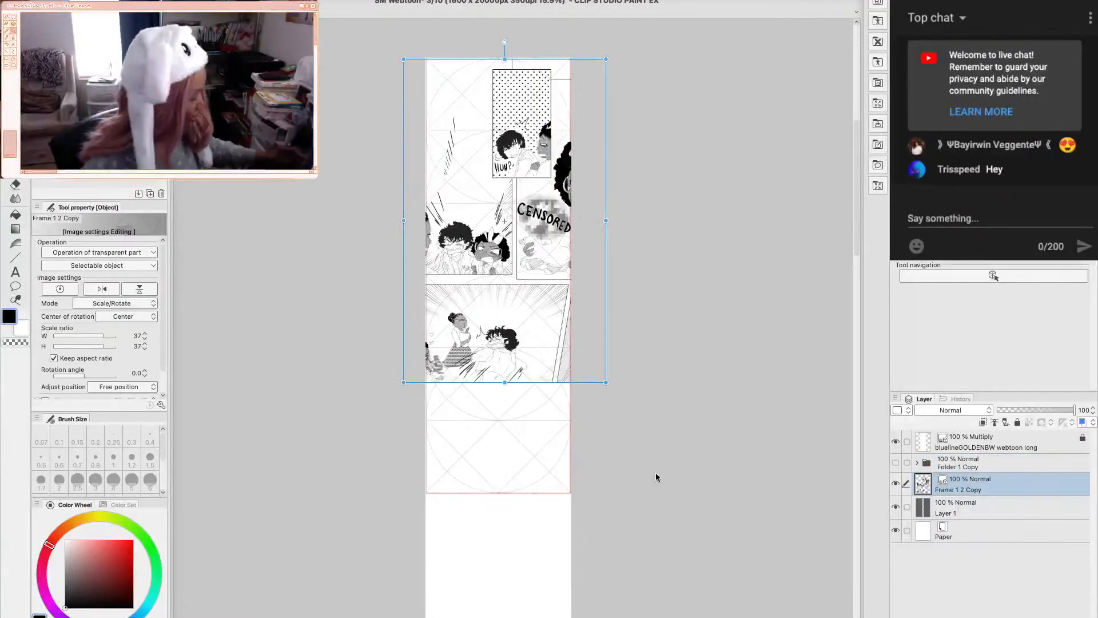
scroll(656, 475, up, 2)
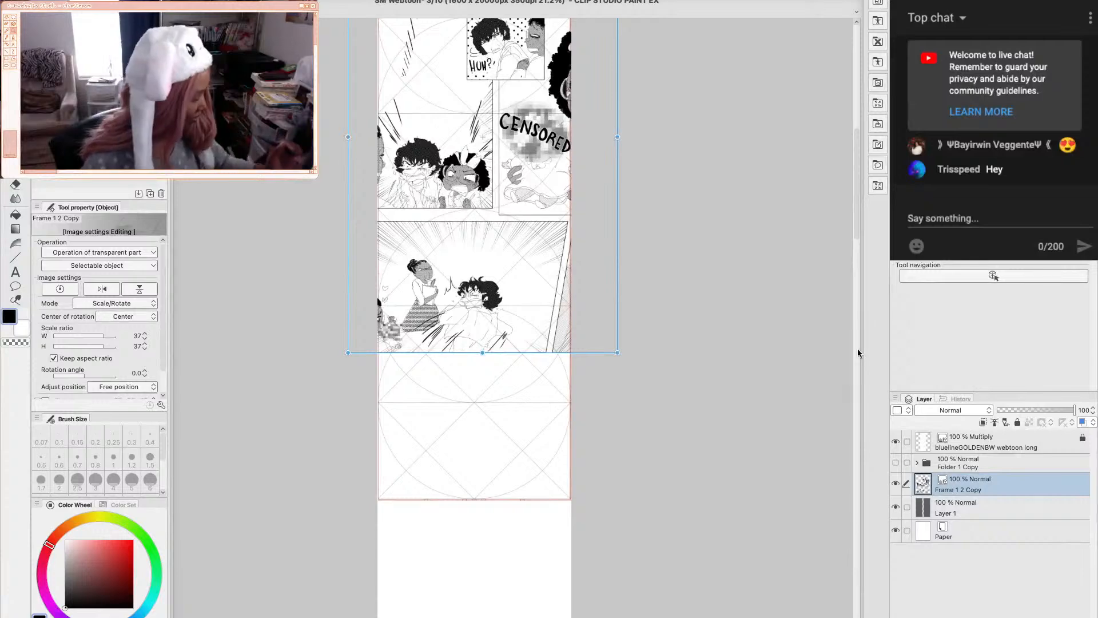
scroll(853, 238, up, 5)
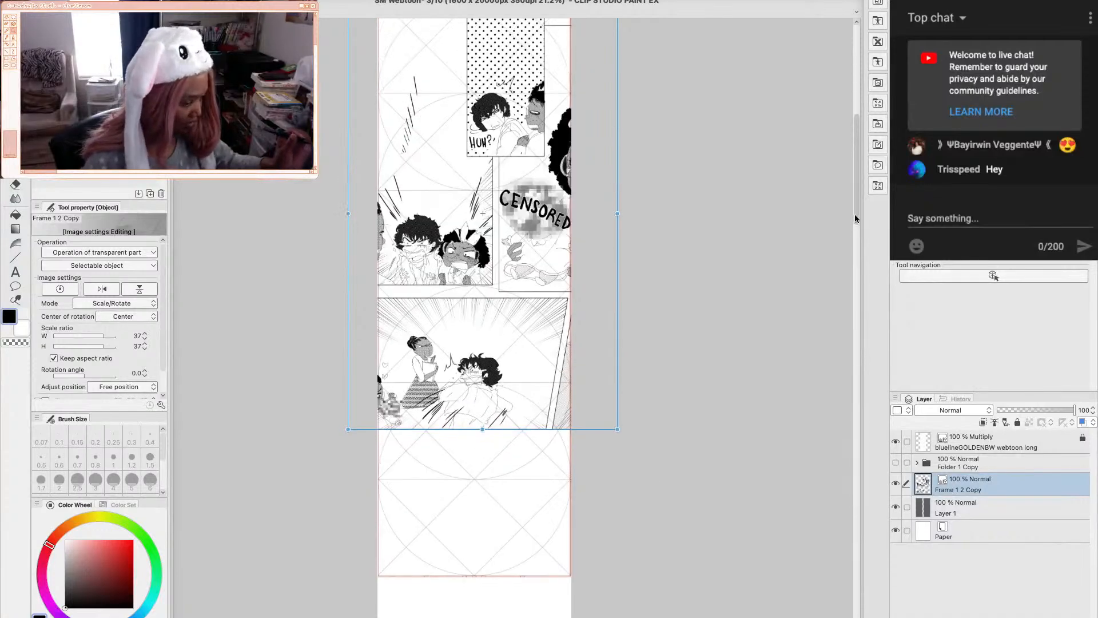
drag(613, 444, 505, 346)
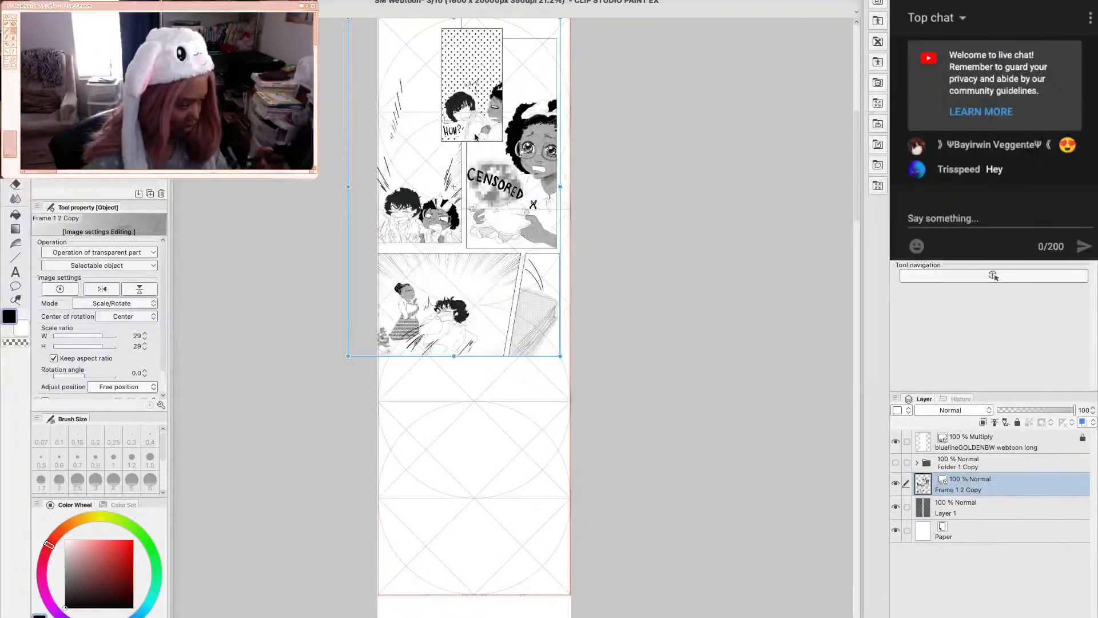
Duplicate the Frame 1 2 Copy layer repeatedly until four extra copies of the page art are stacked above it
right_click(987, 486)
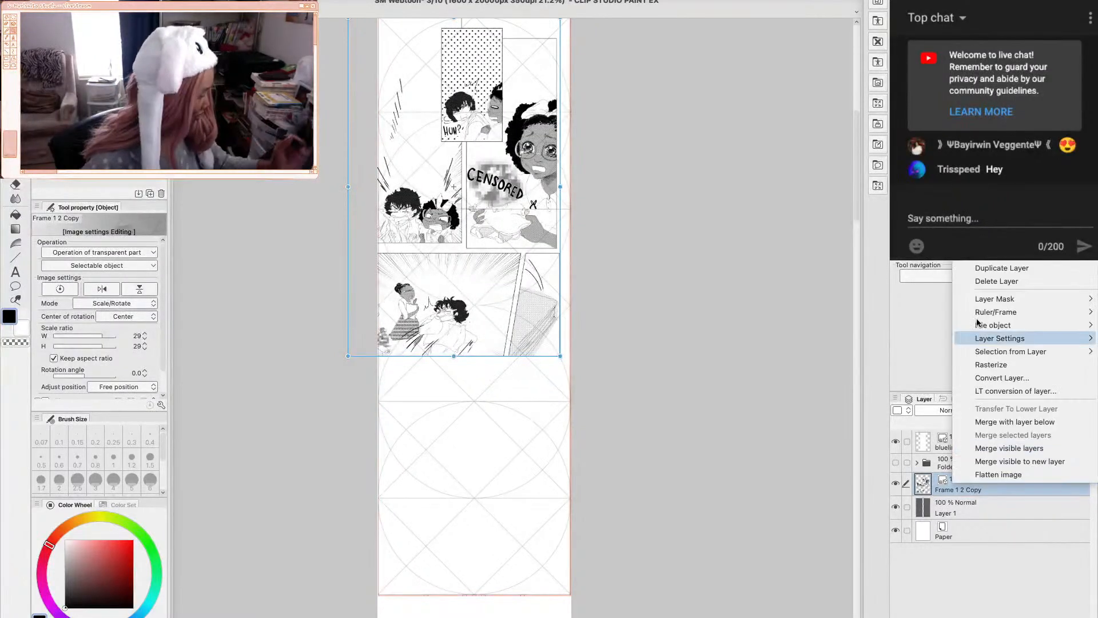
click(995, 268)
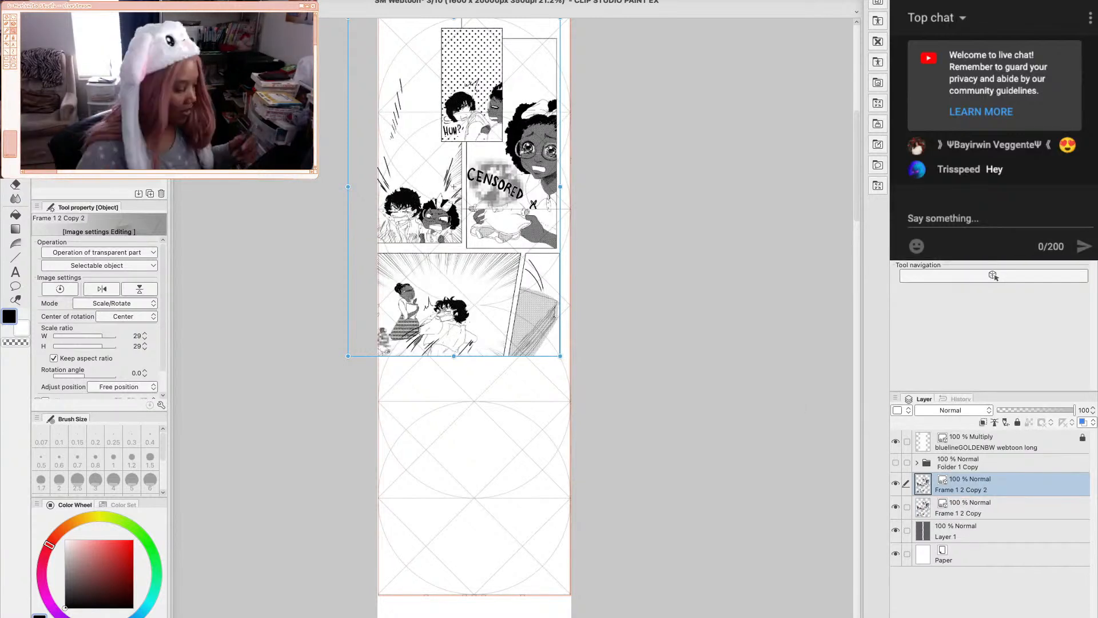
right_click(979, 489)
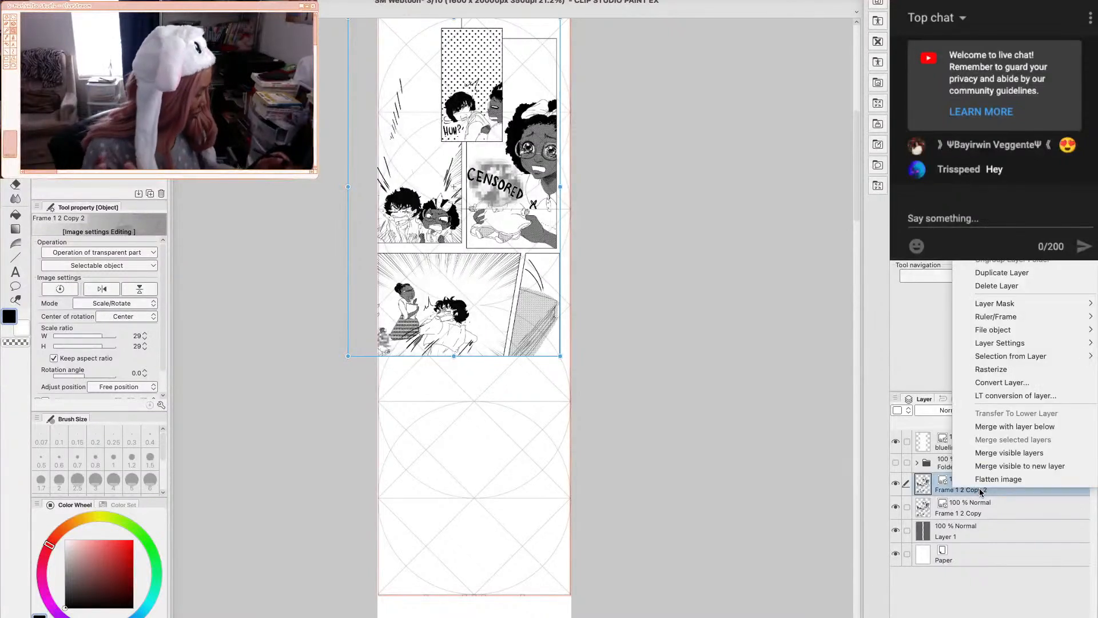
click(1009, 275)
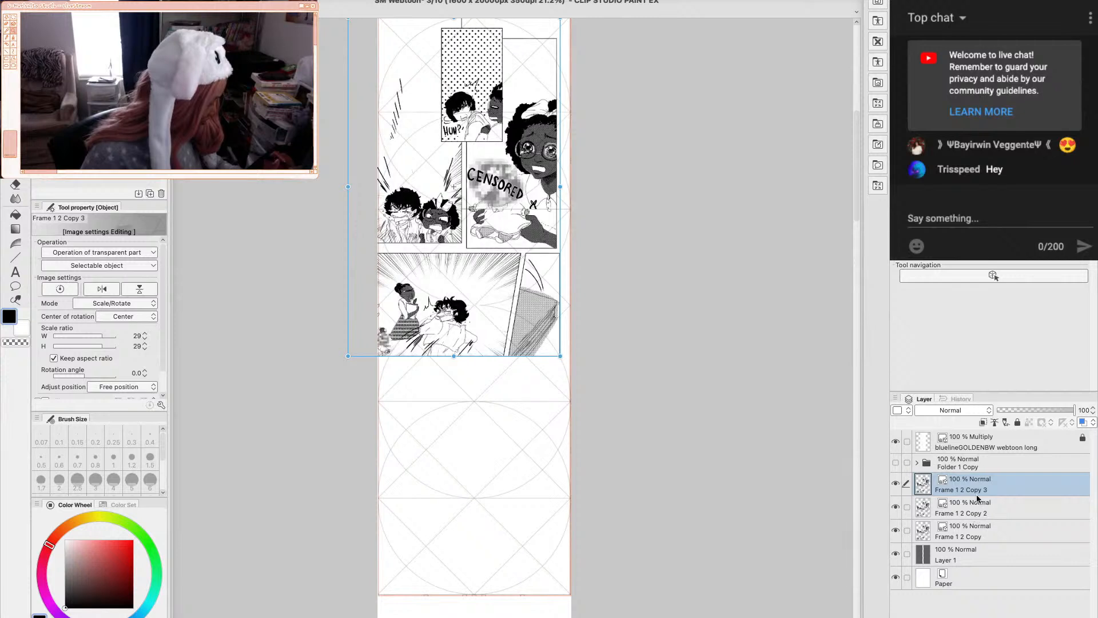
shift+click(968, 509)
right_click(968, 509)
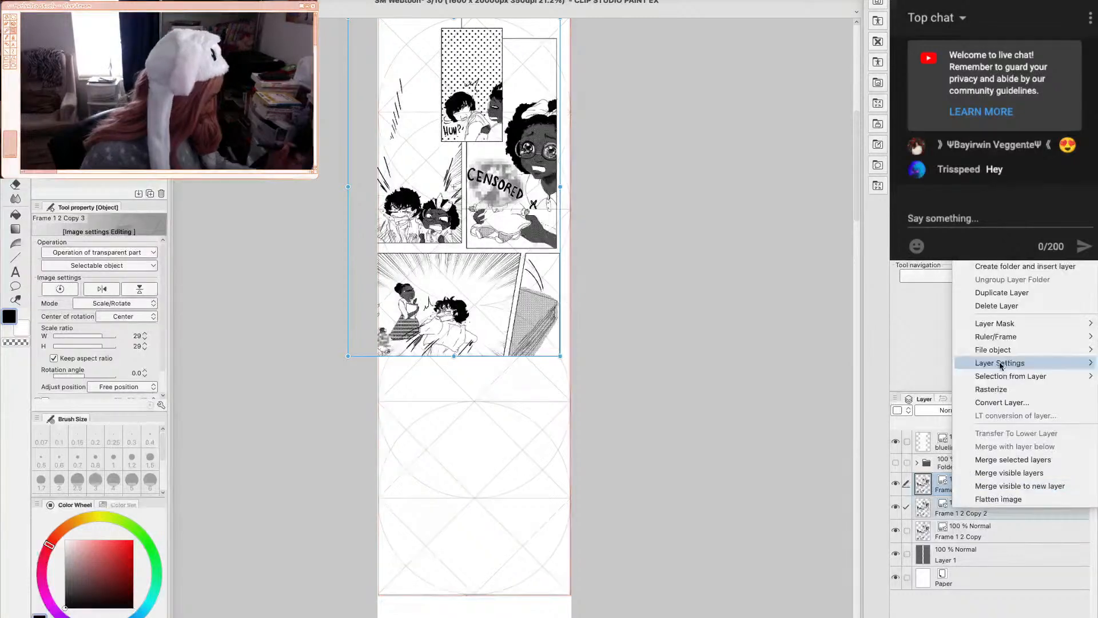
click(1003, 292)
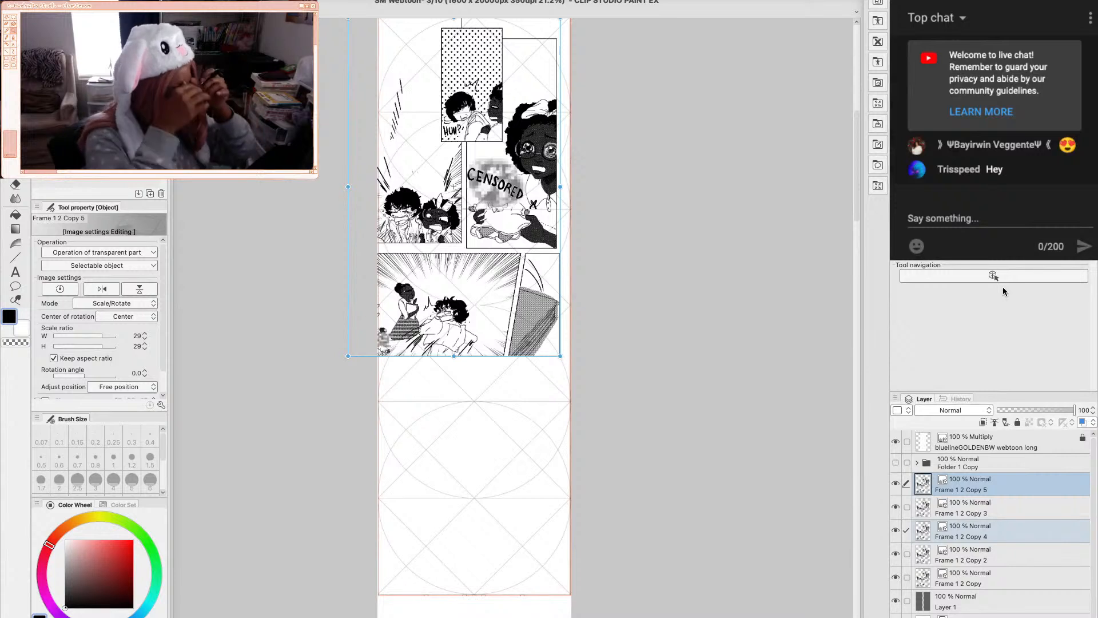
Hide the four duplicate page layers and add a layer mask to Frame 1 2 Copy
click(978, 532)
click(896, 483)
click(895, 506)
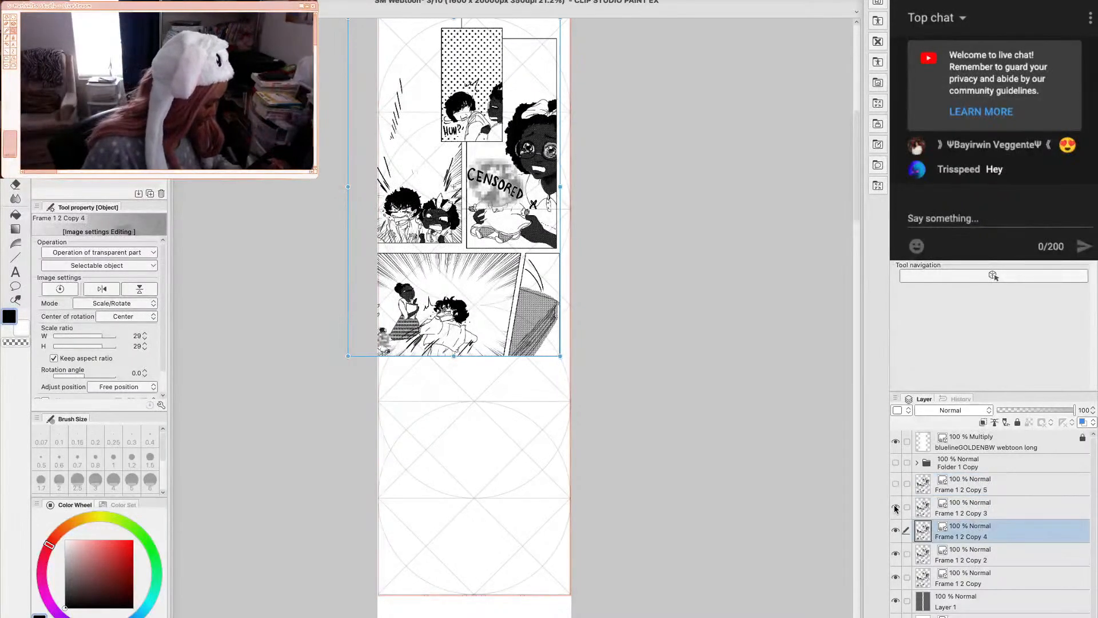
click(895, 530)
click(895, 554)
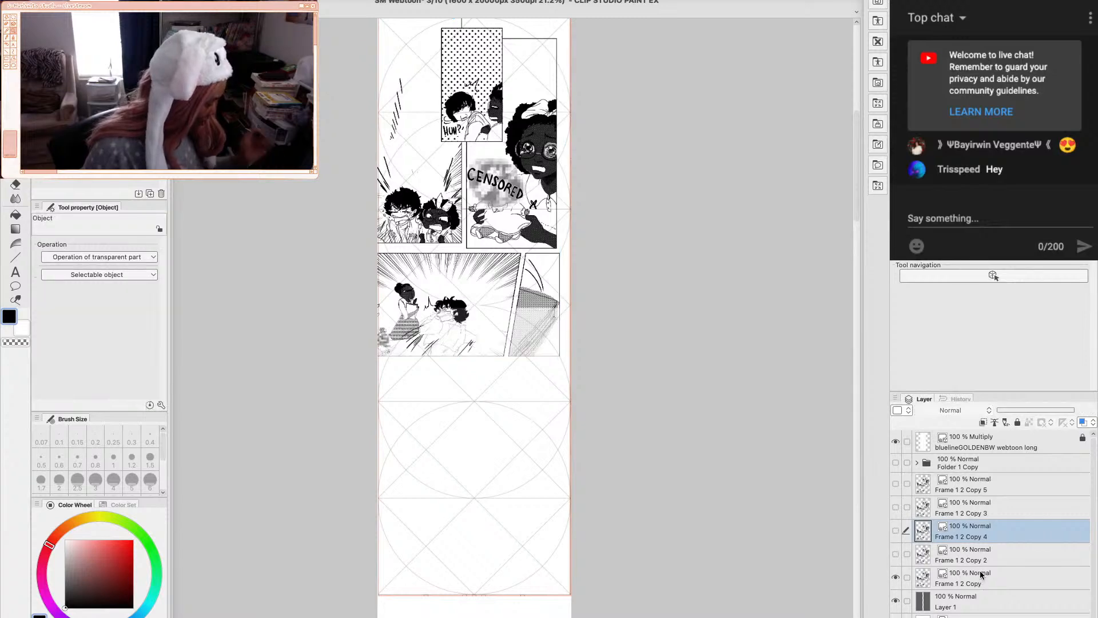
click(982, 575)
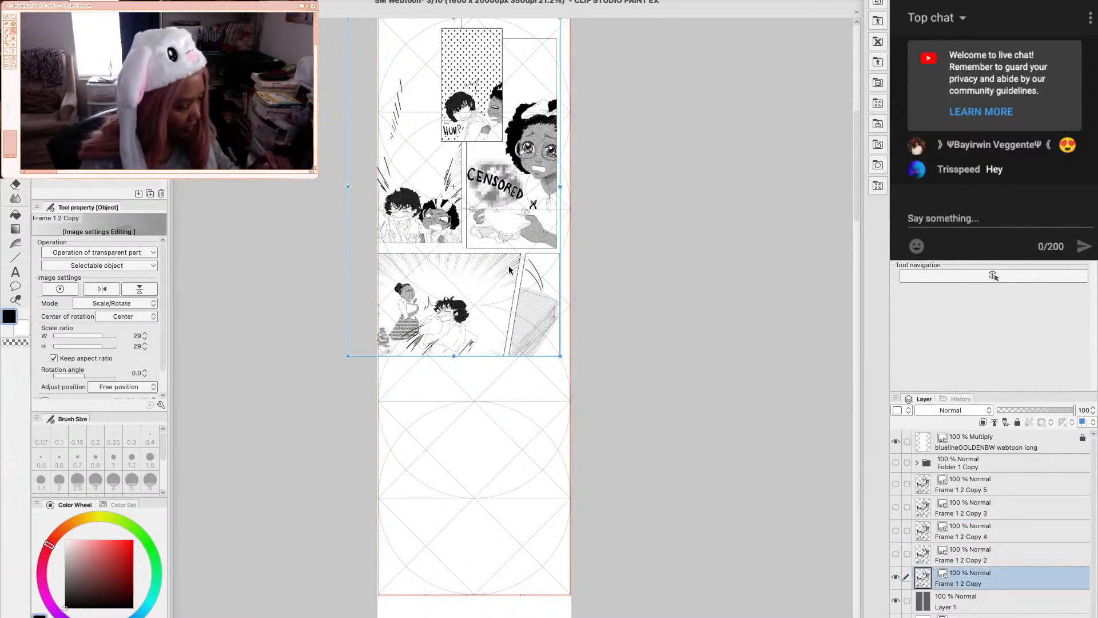
click(1040, 422)
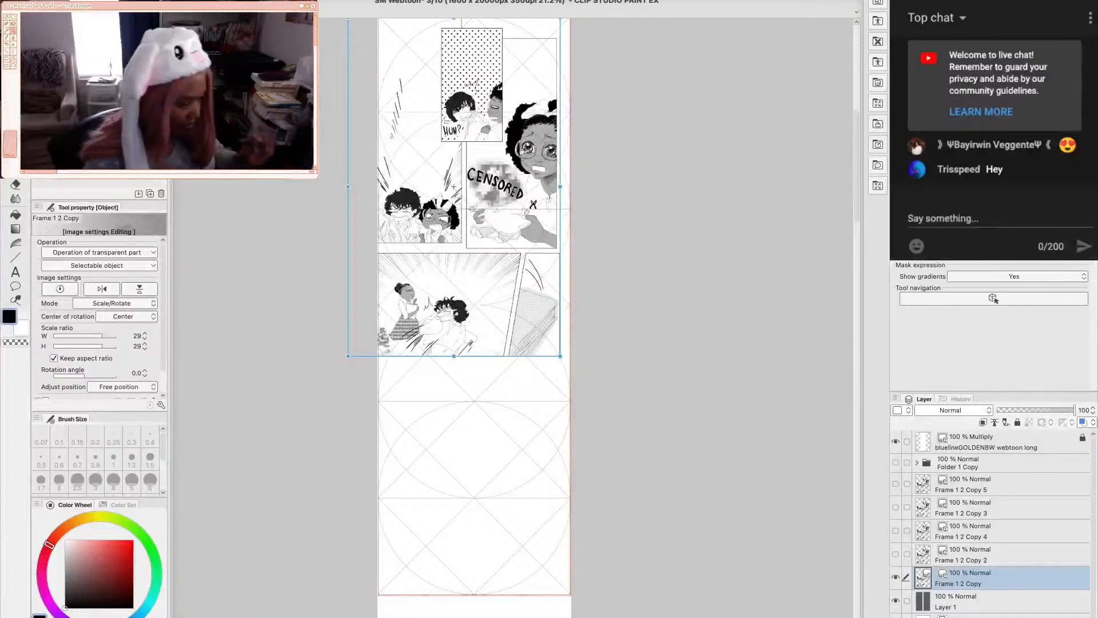
Shift the Frame 1 2 Copy art to the right and enlarge it to 48% so the three-character panel spans the canvas width
drag(516, 284, 548, 287)
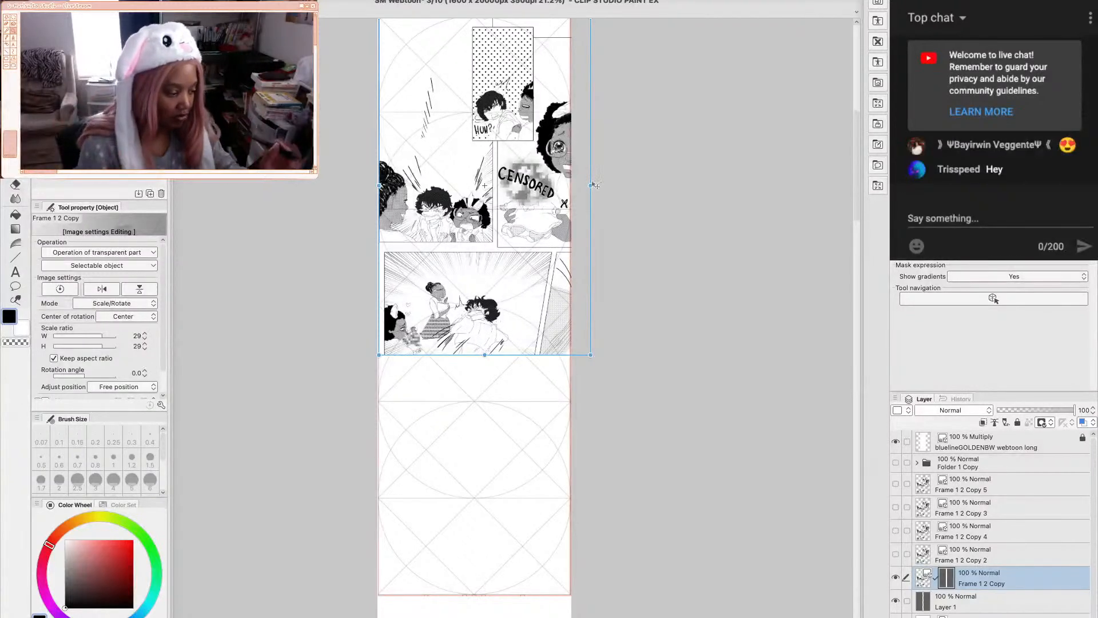
drag(590, 184, 661, 185)
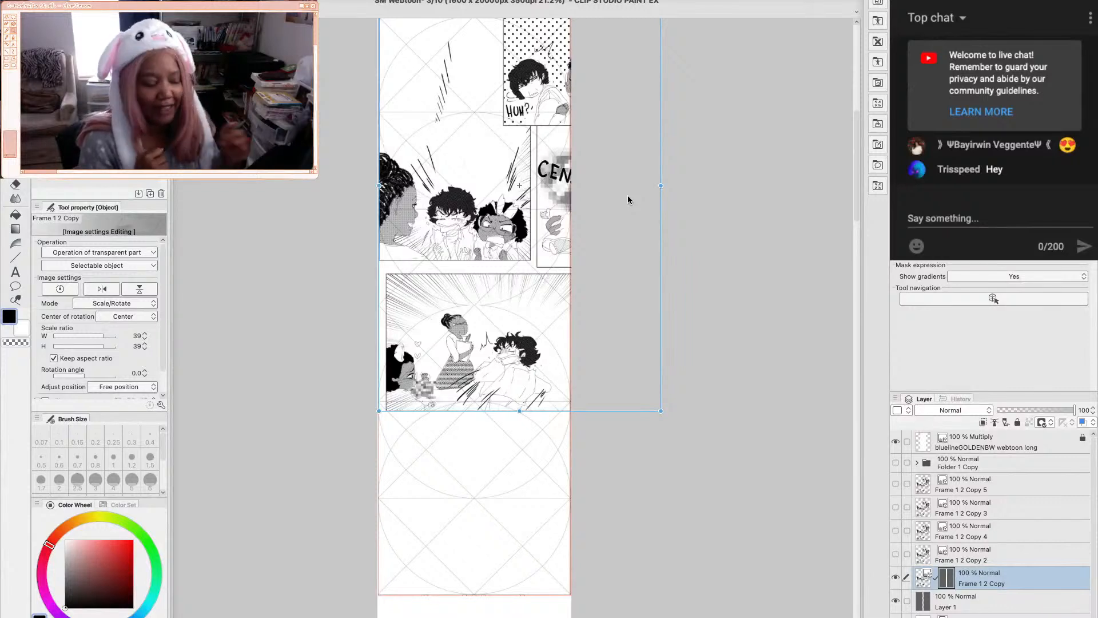
drag(660, 185, 664, 185)
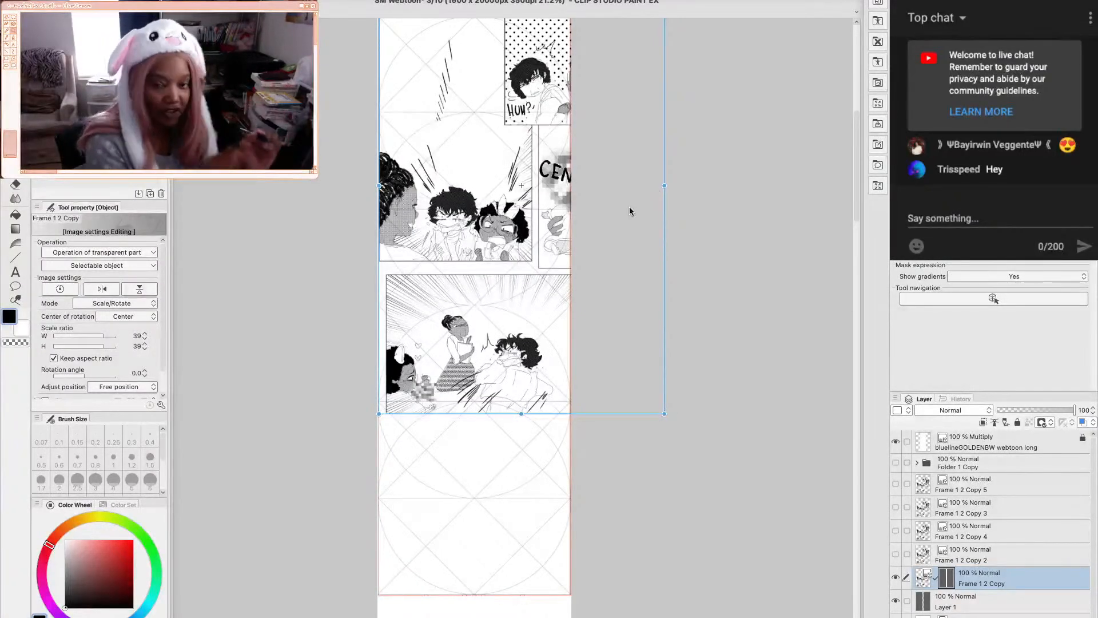
drag(664, 185, 729, 189)
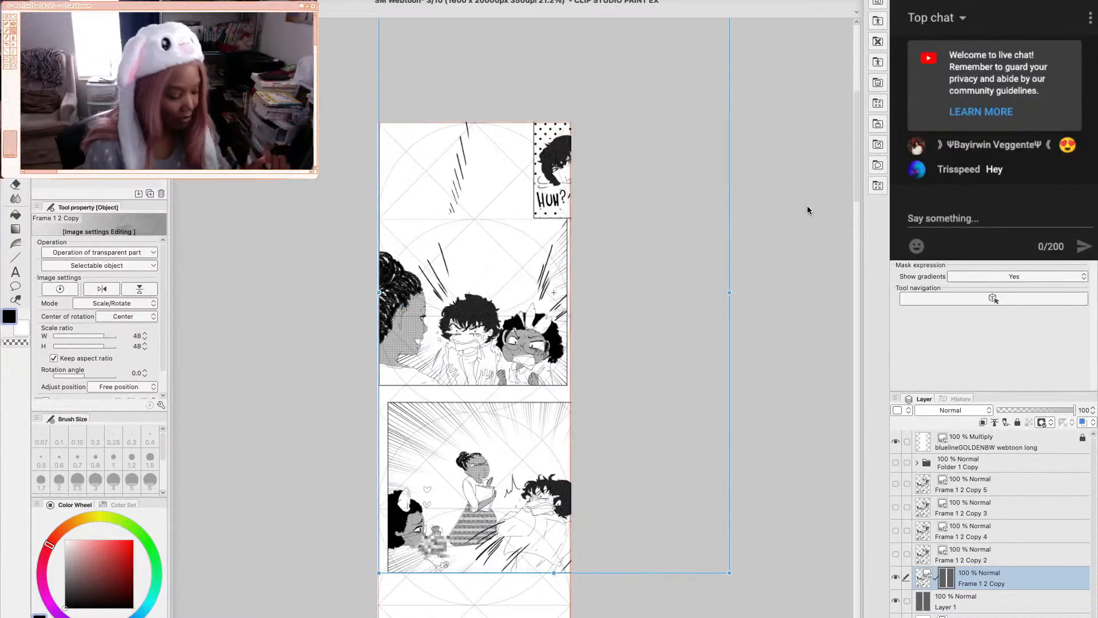
drag(511, 324, 513, 316)
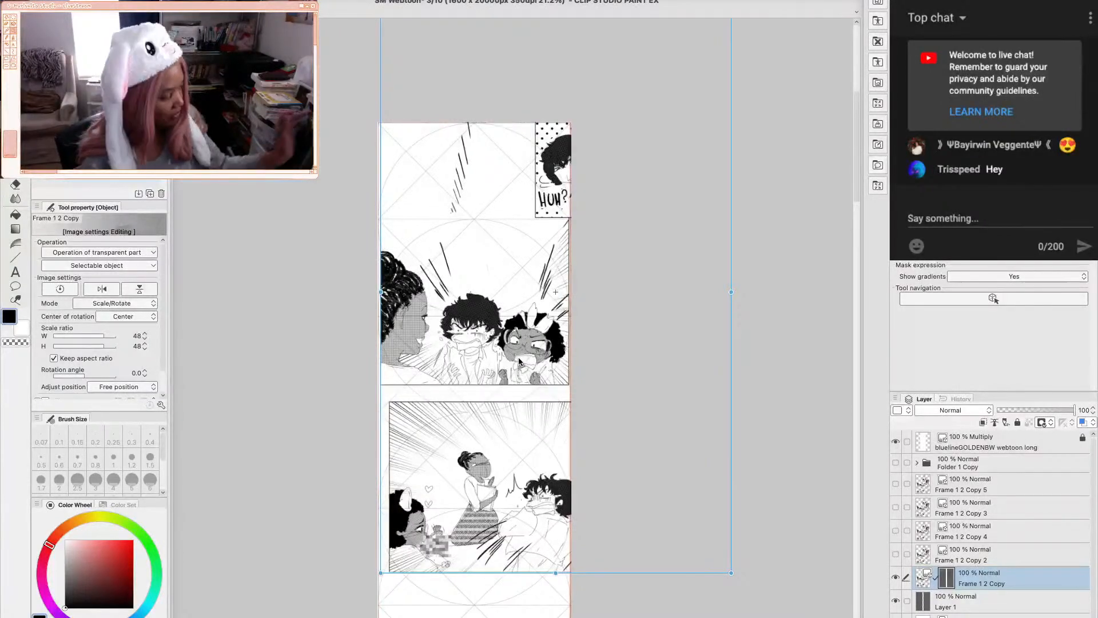
Hide Frame 1 2 Copy and get a new layer above Folder 1 Copy ready for drawing with the Mechanical pencil
scroll(519, 362, up, 3)
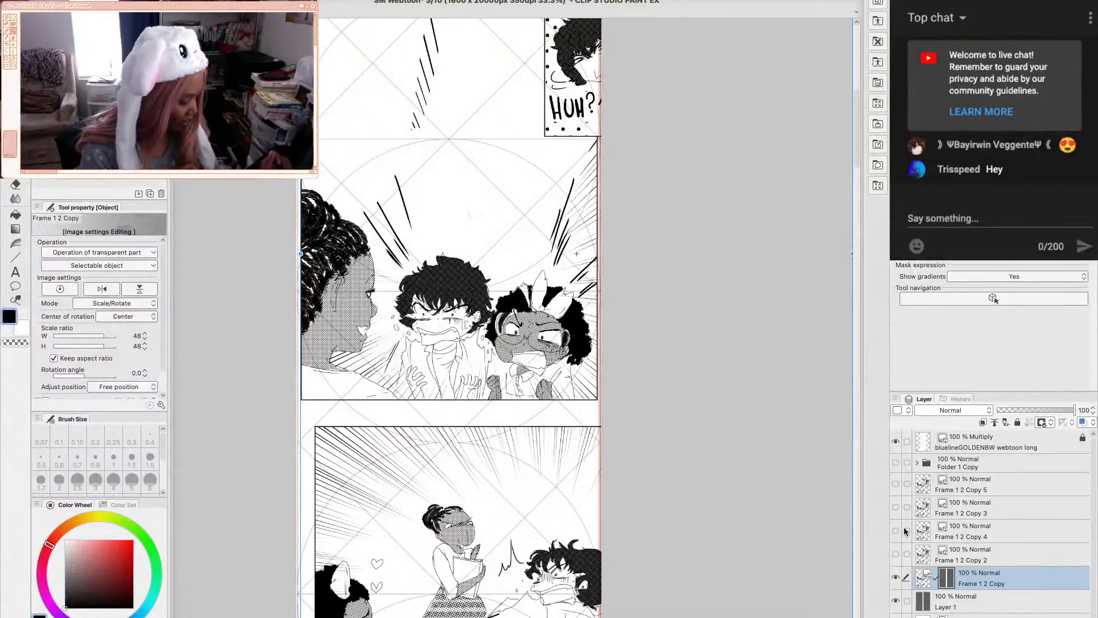
click(896, 577)
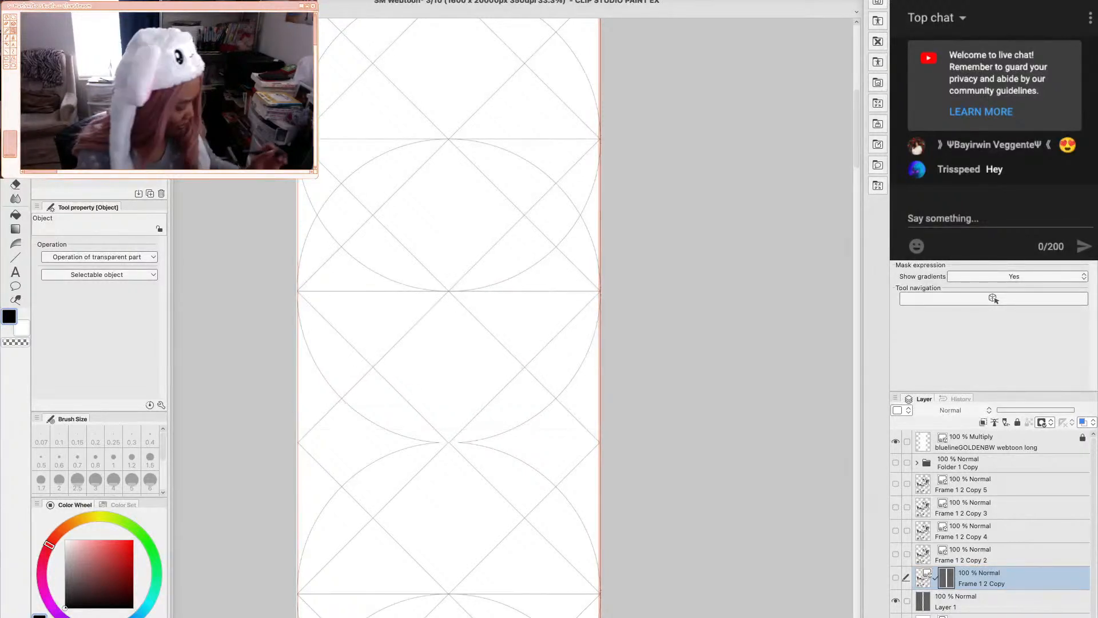
click(972, 462)
key(p)
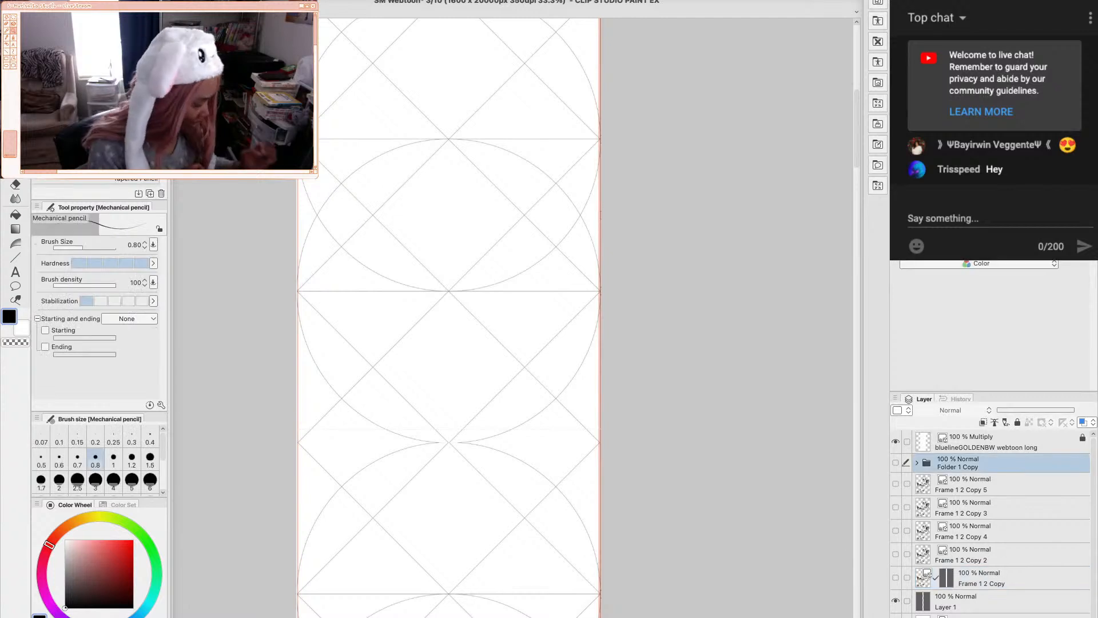
Mark the guide's diagonal and circle intersections on both sides with circled crosses, using the Mechanical pencil at size 0.80 on Layer 2
mouse_move(382, 355)
mouse_down()
mouse_move(365, 375)
mouse_move(388, 362)
mouse_move(389, 378)
mouse_up()
drag(387, 353, 362, 379)
mouse_move(337, 384)
mouse_down()
mouse_move(330, 412)
mouse_move(356, 409)
mouse_up()
drag(532, 354, 537, 358)
drag(540, 355, 534, 378)
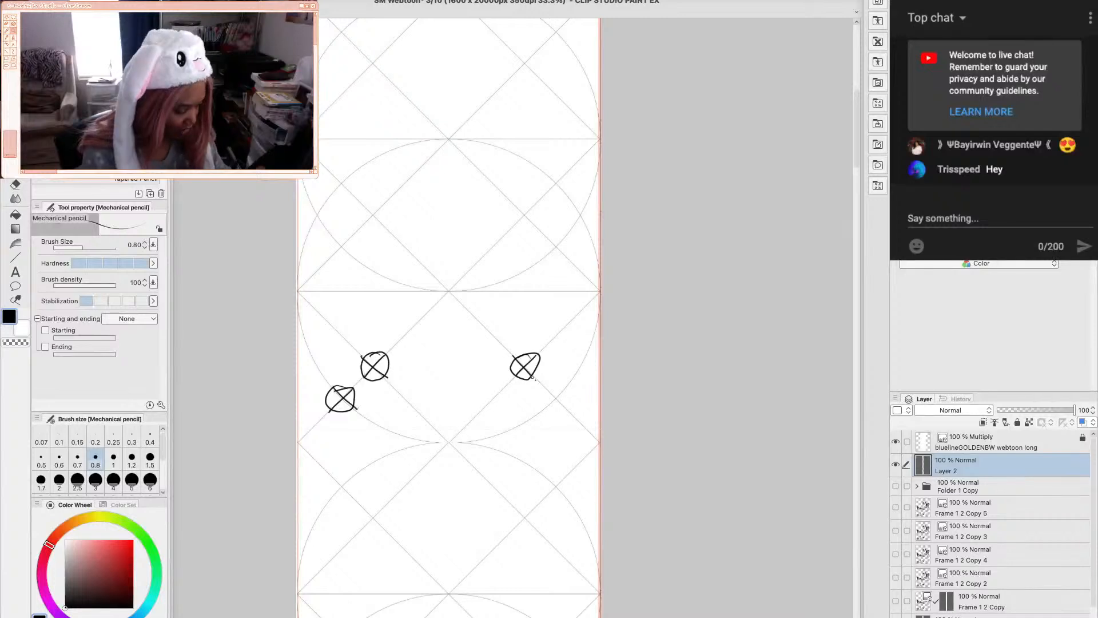
drag(563, 386, 572, 391)
drag(546, 390, 572, 411)
drag(570, 387, 544, 411)
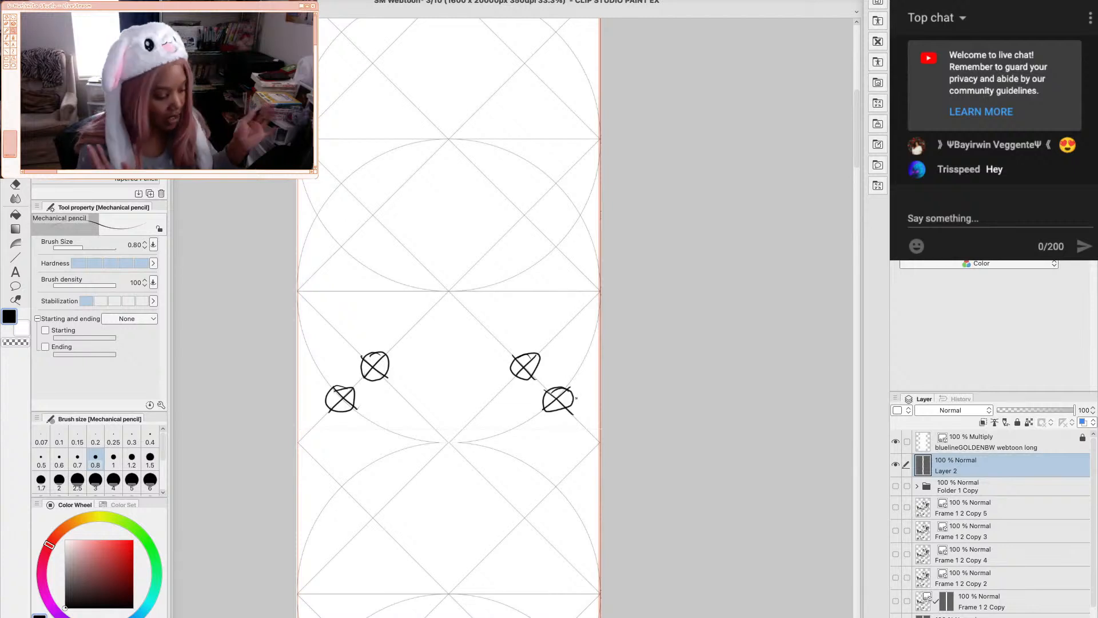
drag(330, 237, 359, 258)
drag(347, 239, 328, 261)
drag(347, 229, 329, 234)
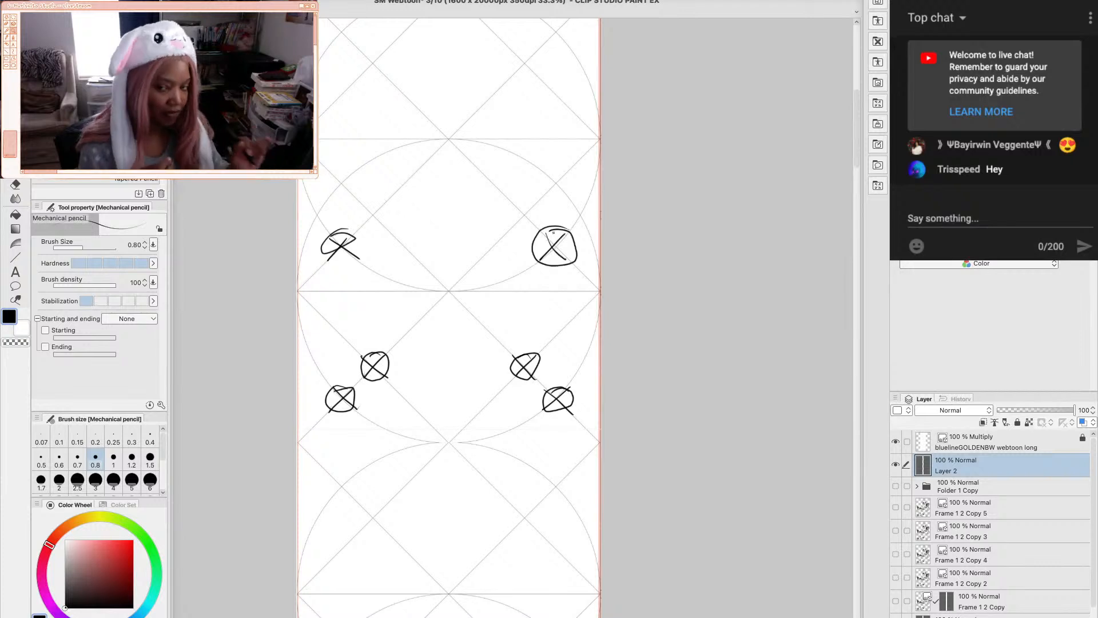
Clear all the circled crosses from Layer 2, then show Frame 1 2 Copy again and make its layer mask active
key(ctrl+a)
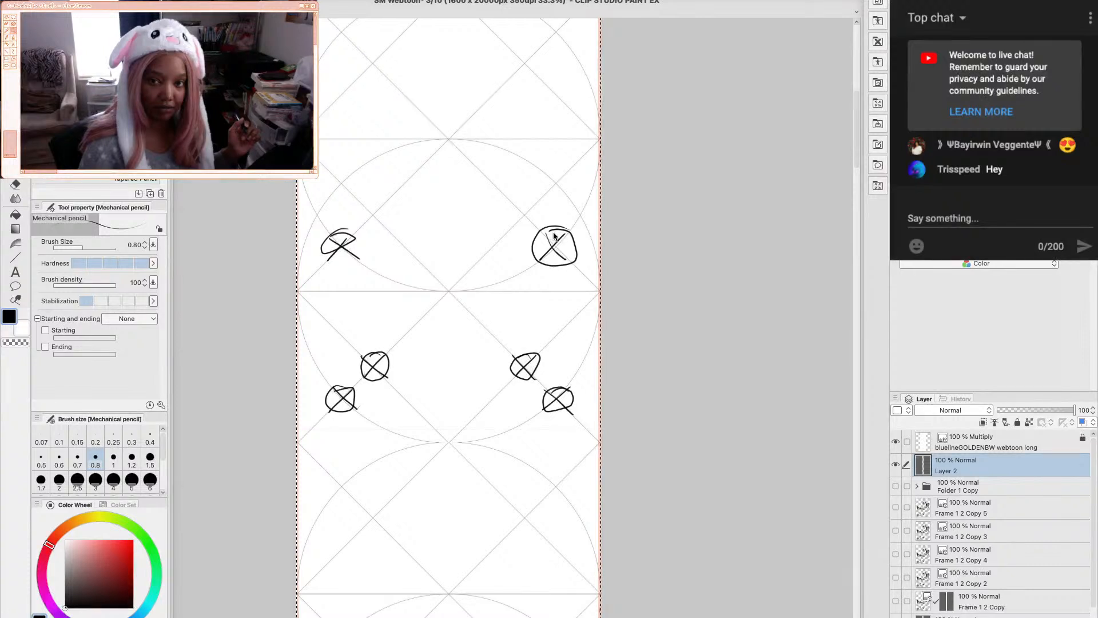
key(Delete)
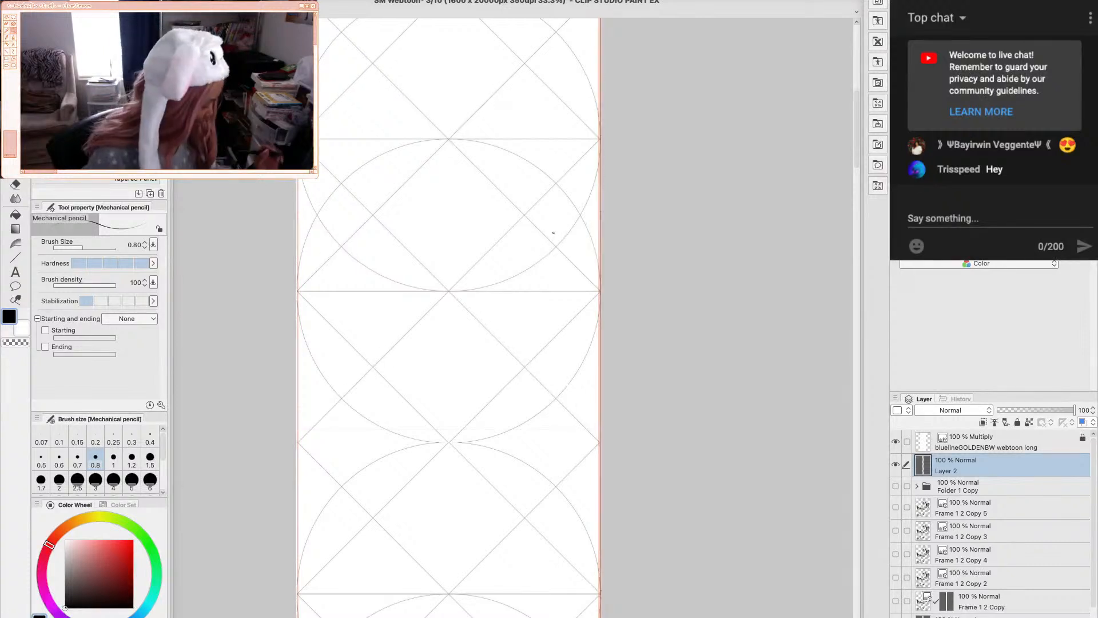
click(896, 601)
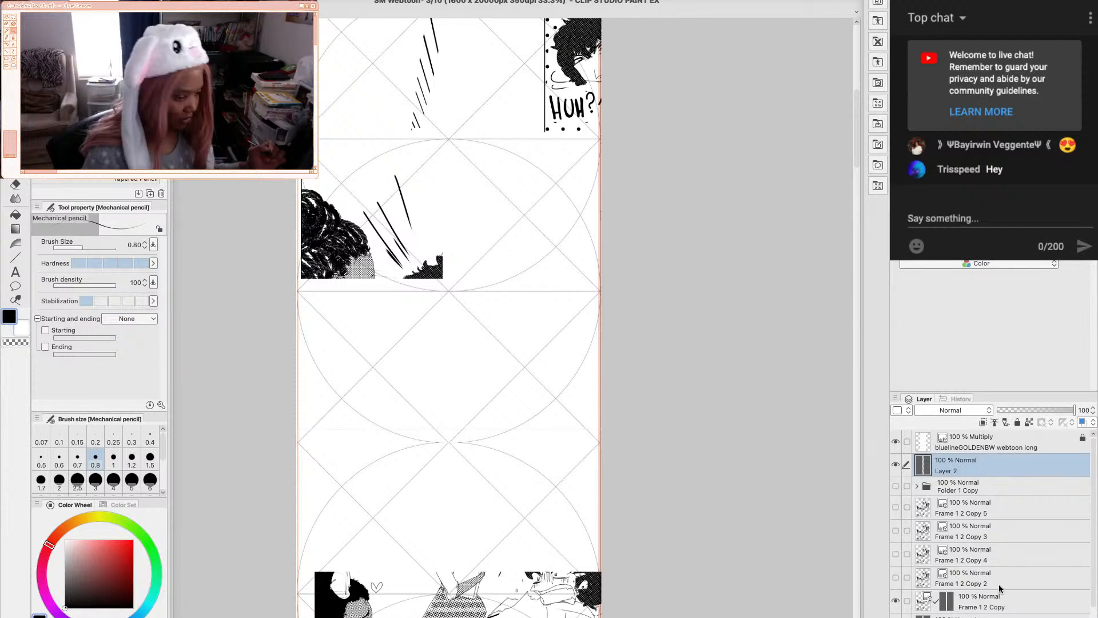
click(1000, 599)
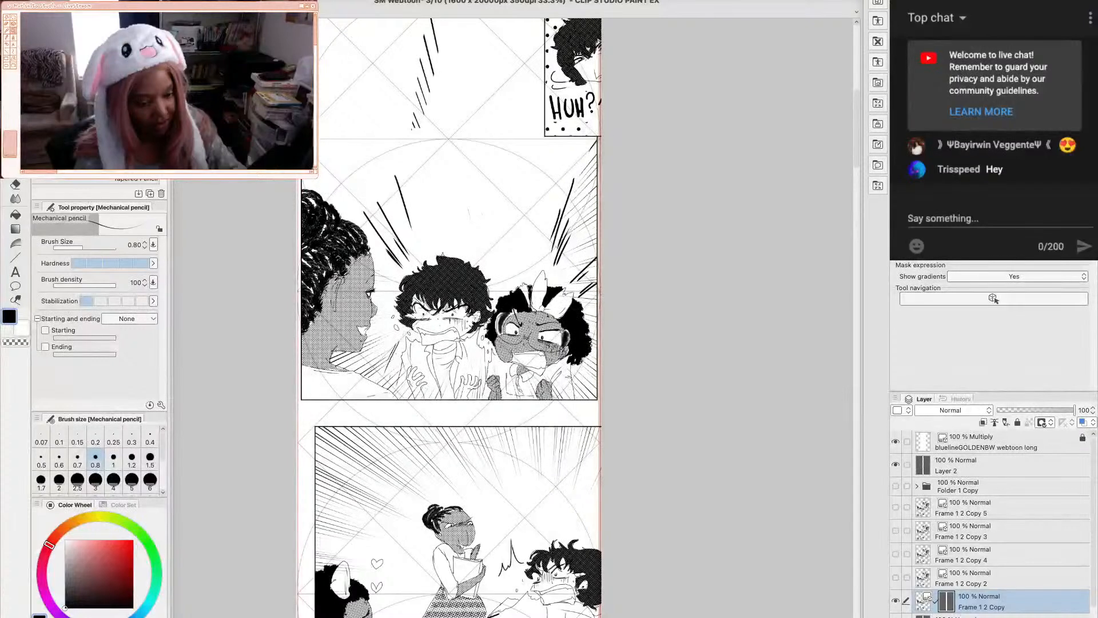
Mask out the dotted "HUH?" panel above the three-character panel on Frame 1 2 Copy using a rectangular selection
key(m)
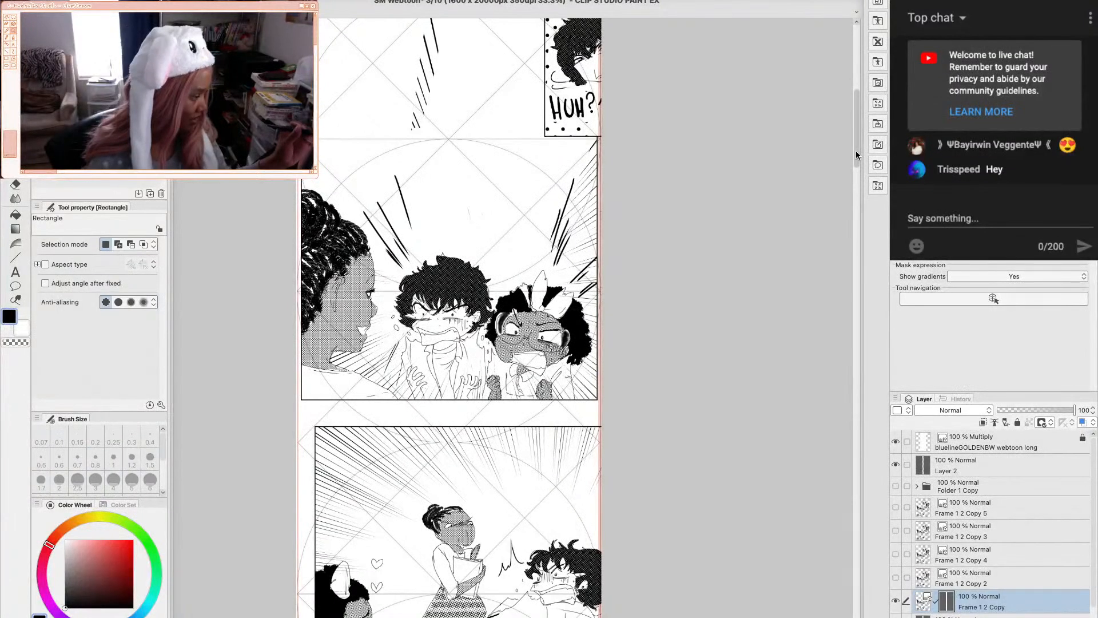
scroll(532, 87, up, 3)
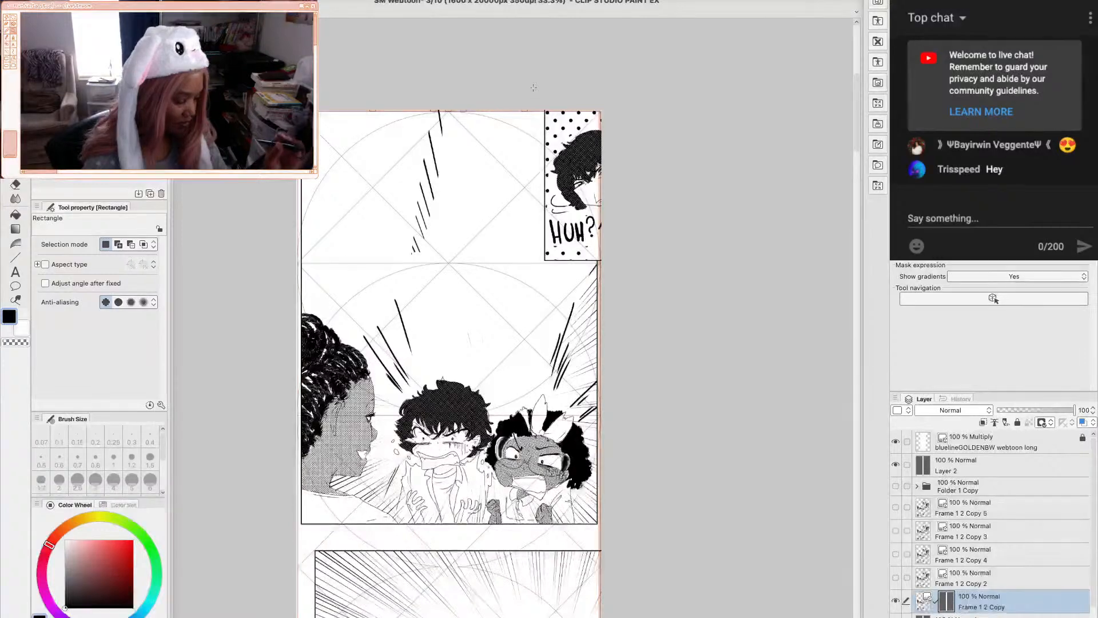
drag(528, 109, 605, 262)
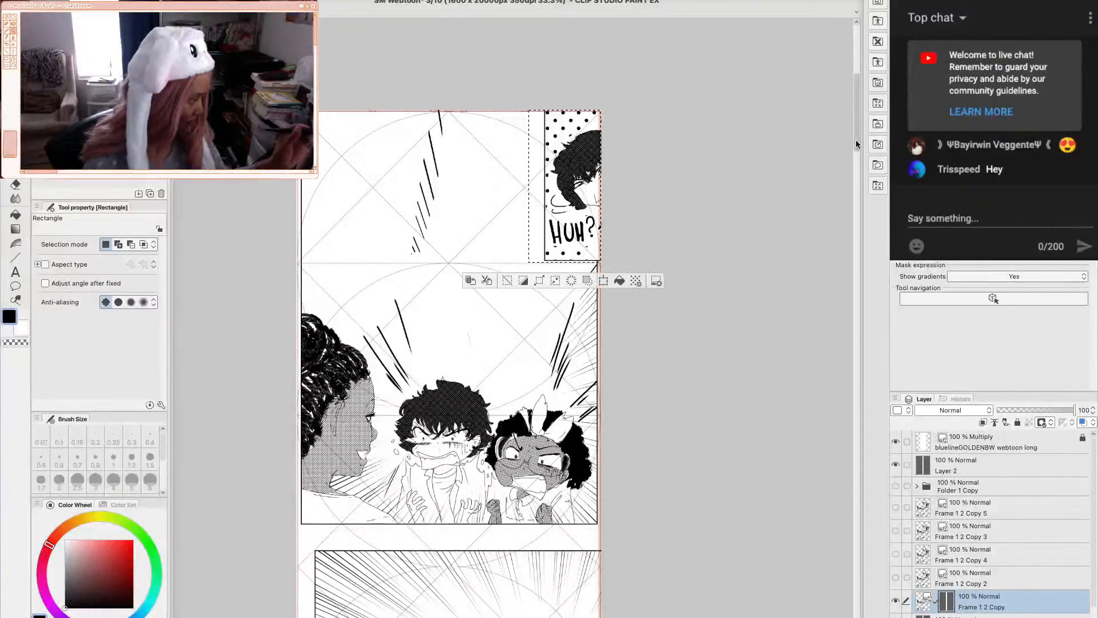
scroll(856, 144, down, 2)
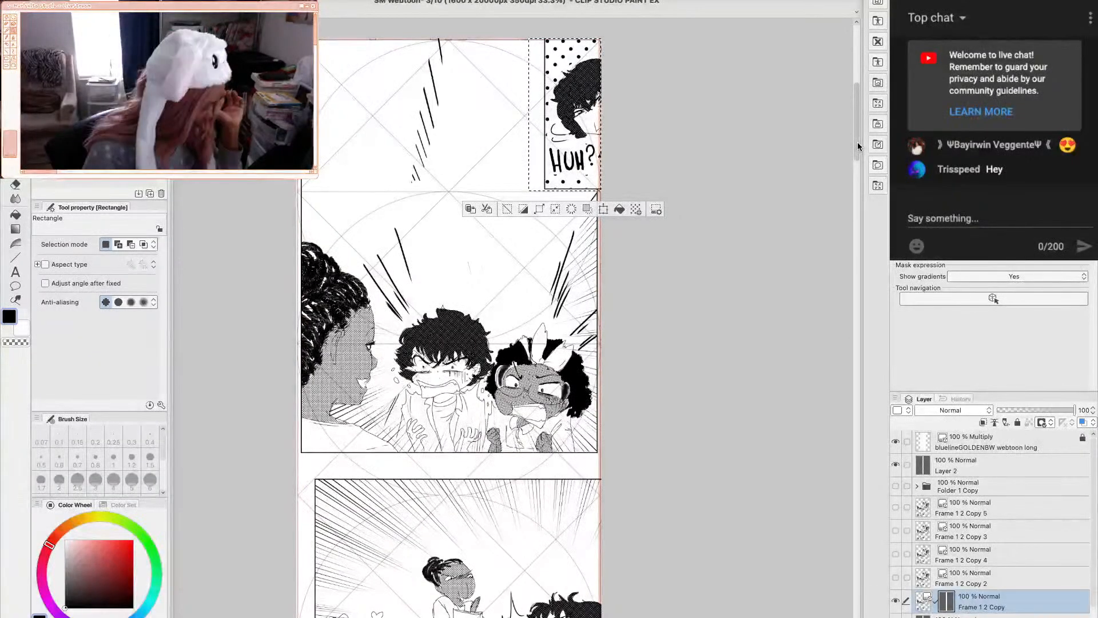
key(Delete)
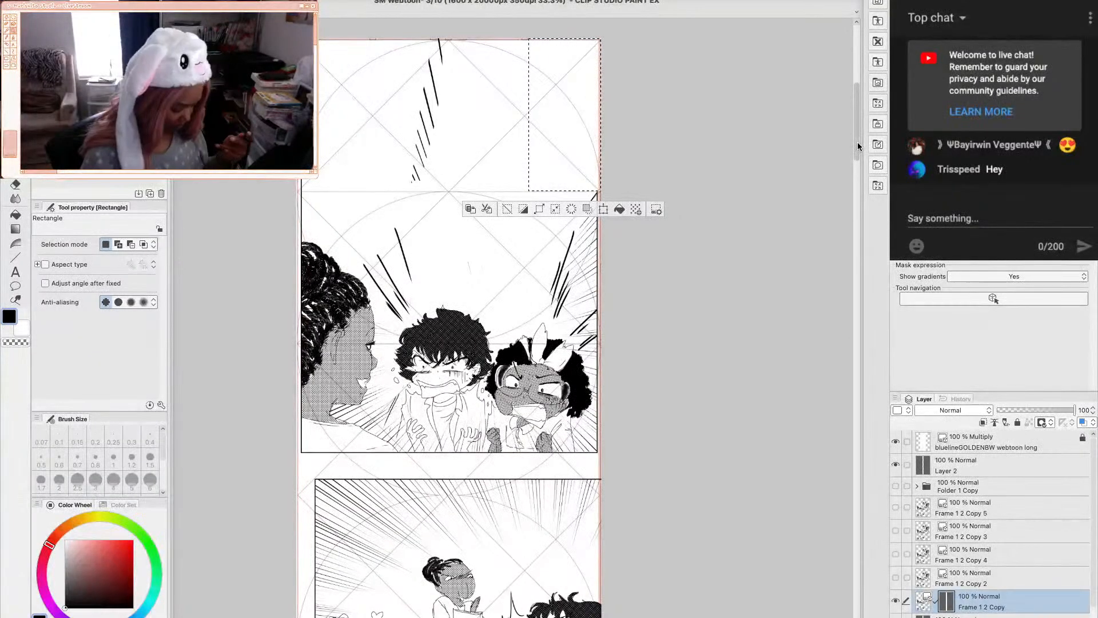
Mask out the speed-line panel below the three-character panel across the full canvas width and clear the selection
drag(858, 147, 854, 180)
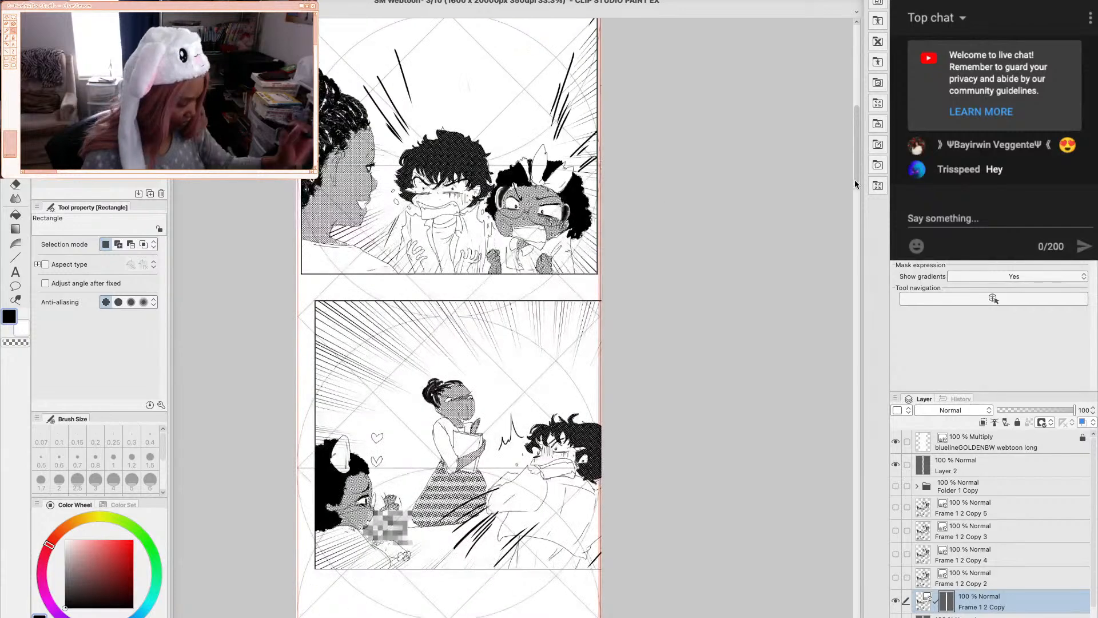
scroll(850, 196, down, 3)
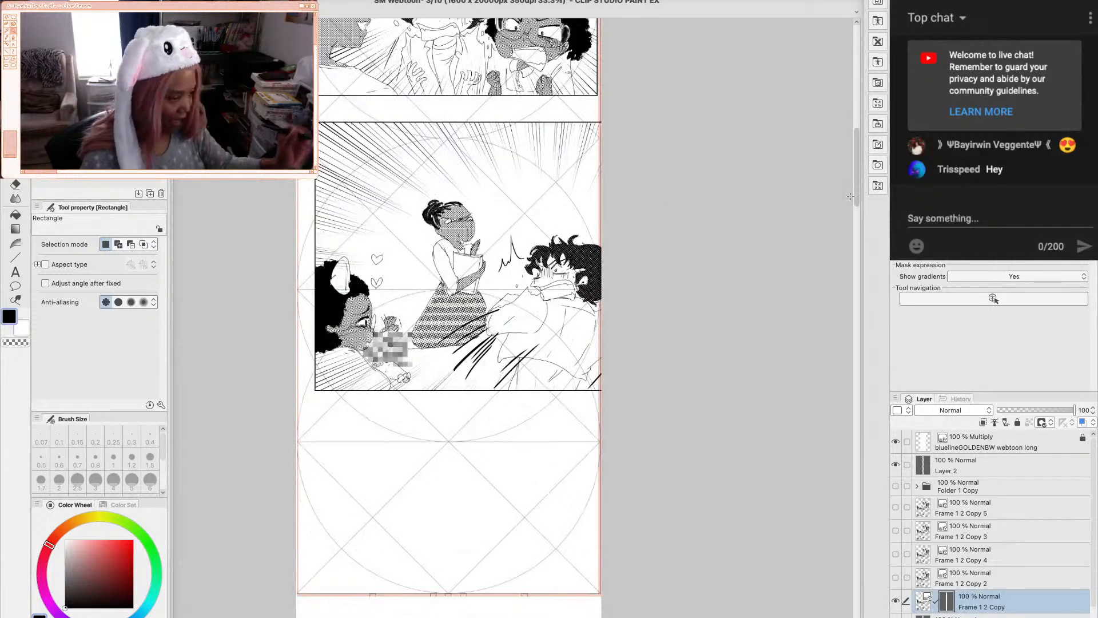
drag(297, 102, 599, 483)
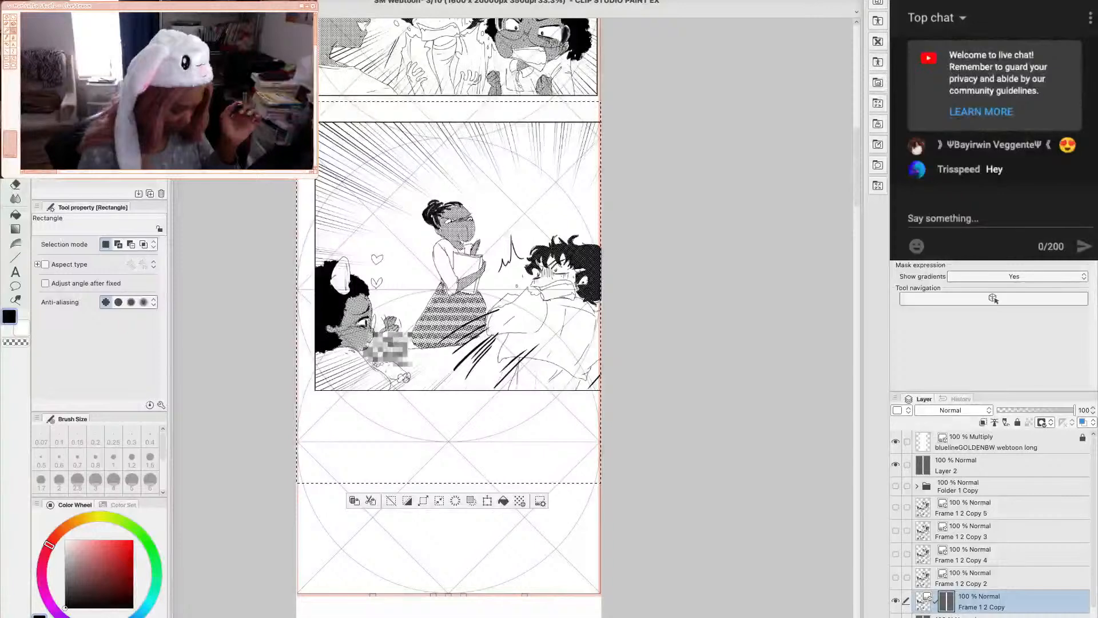
key(Delete)
key(ctrl+d)
scroll(856, 188, up, 1)
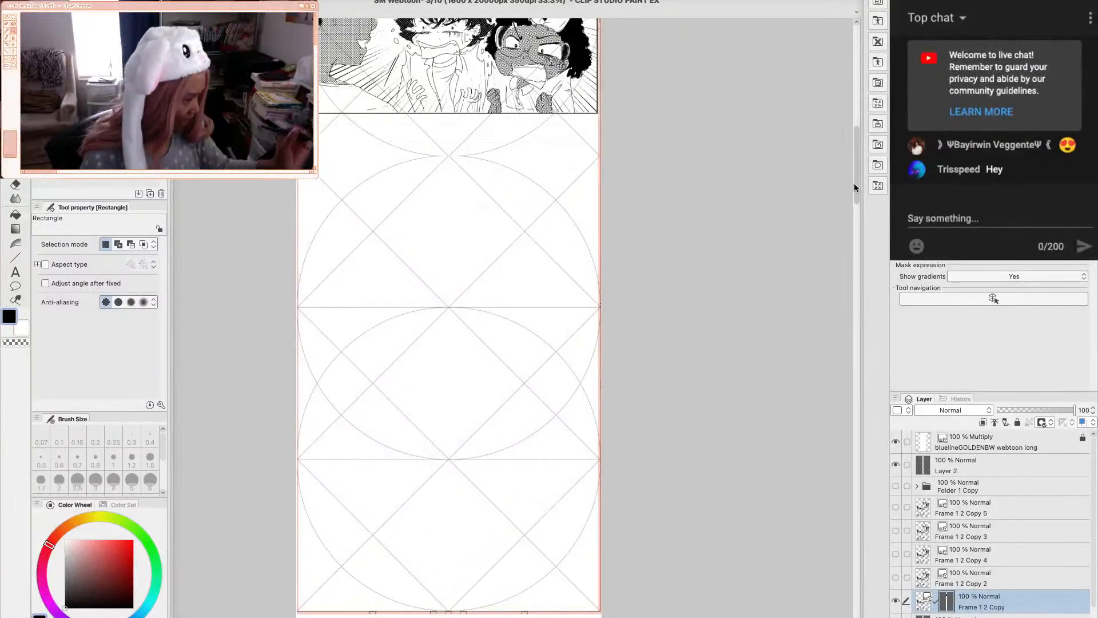
Disable and re-enable the layer mask of Frame 1 2 Copy to compare the full page with the isolated panel
drag(855, 187, 851, 147)
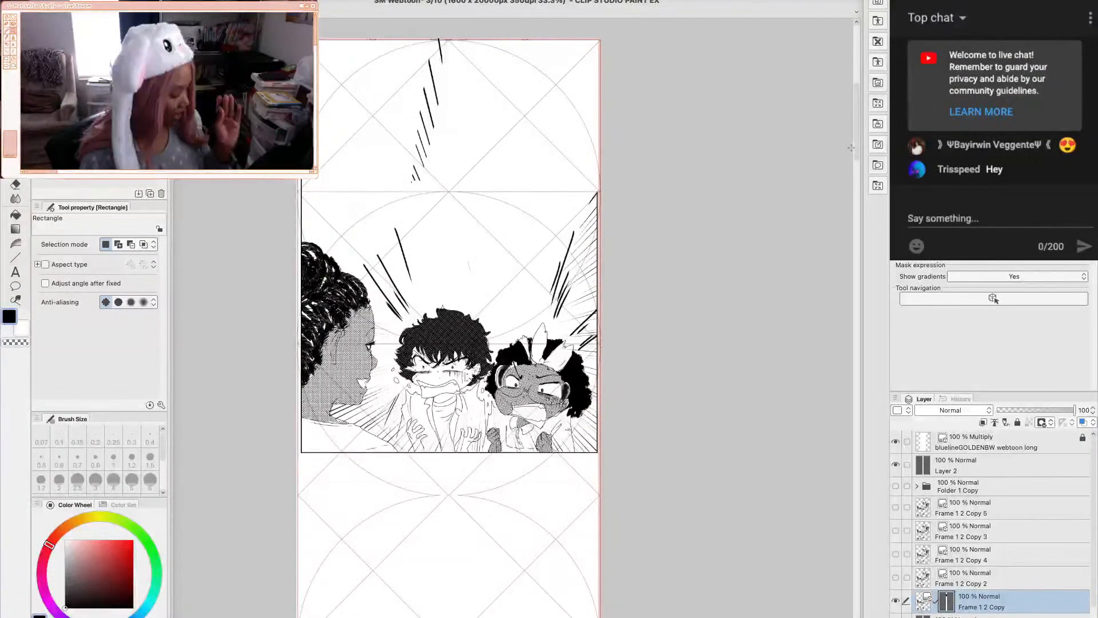
right_click(946, 600)
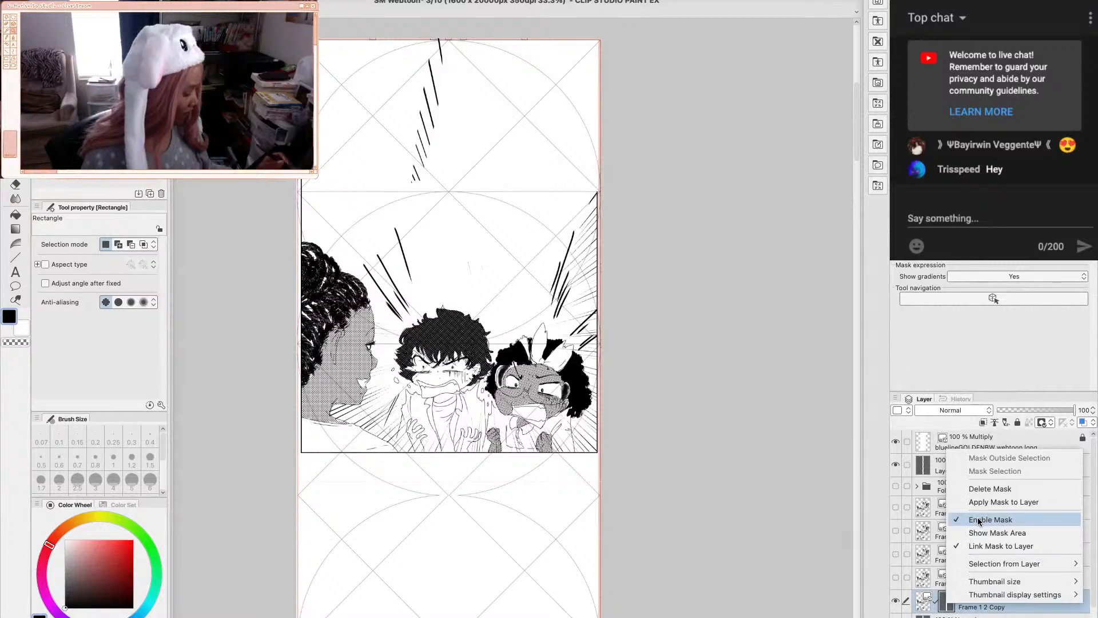
click(978, 520)
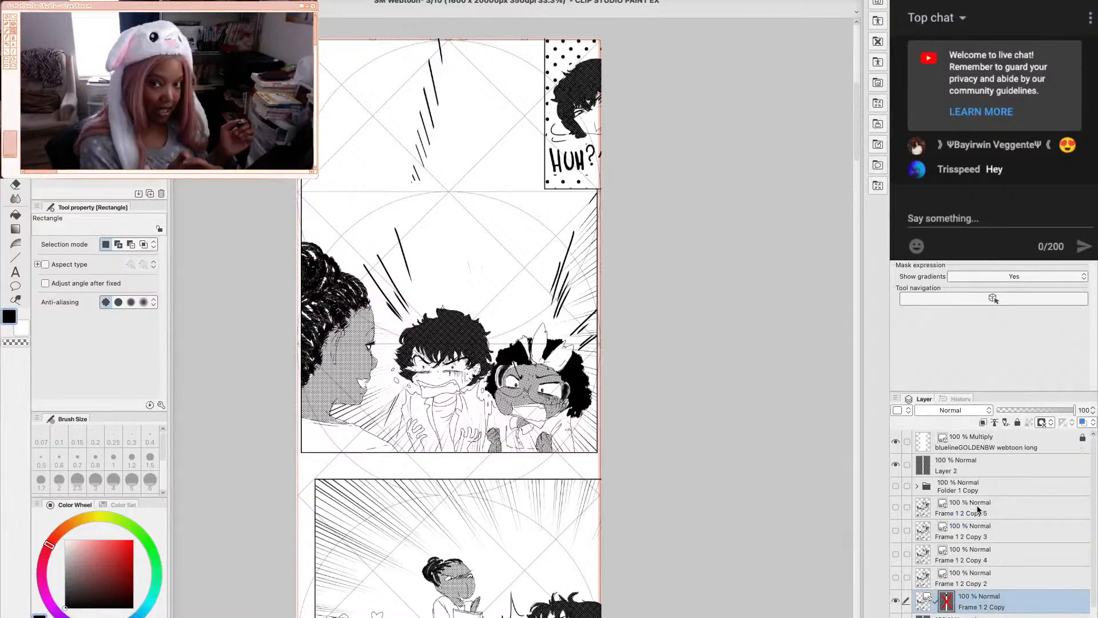
right_click(946, 600)
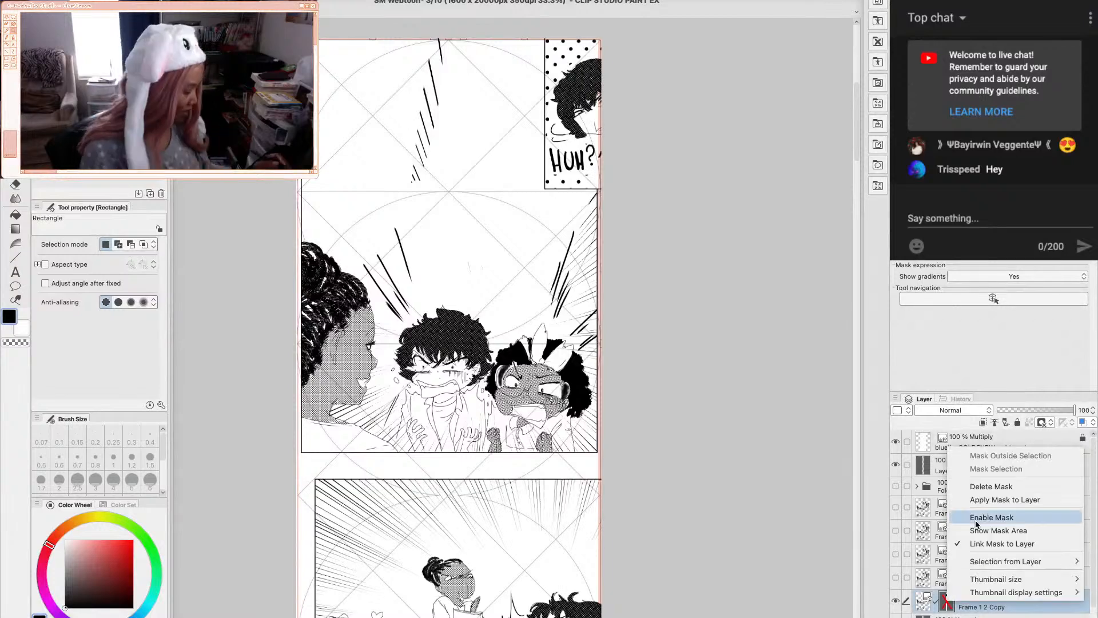
click(978, 518)
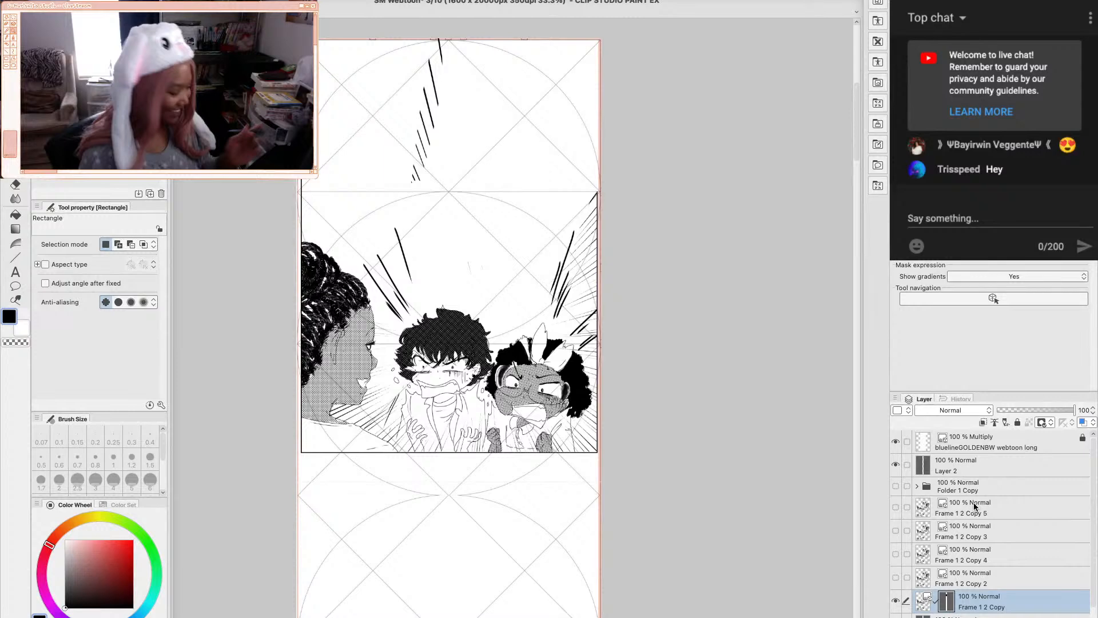
Show Frame 1 2 Copy 2 and move its page art down the canvas with the Object tool
scroll(853, 176, down, 5)
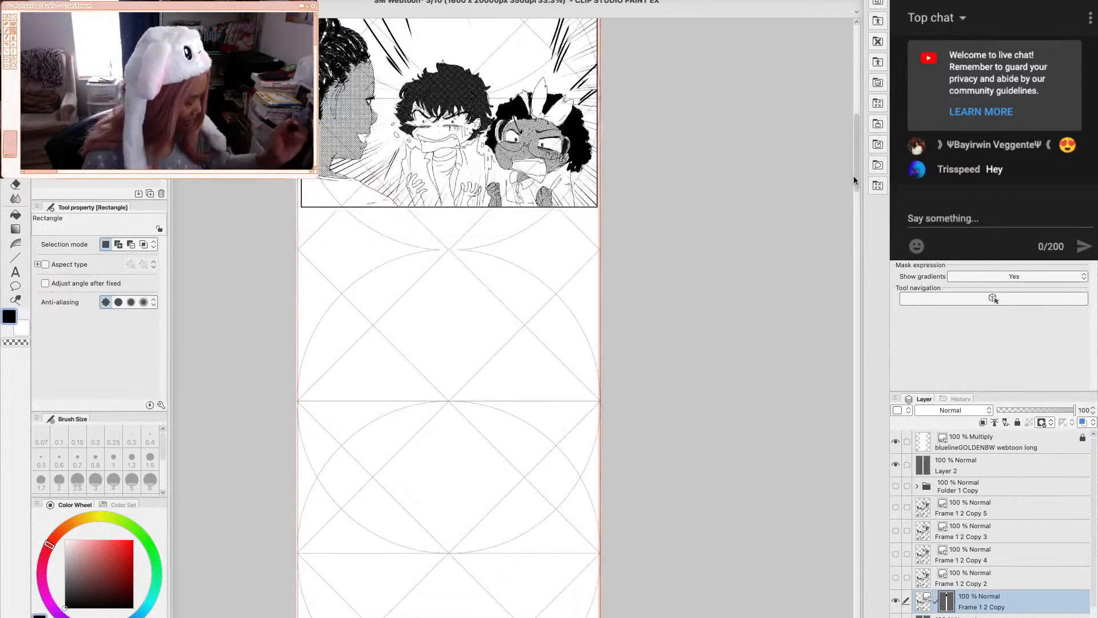
click(896, 577)
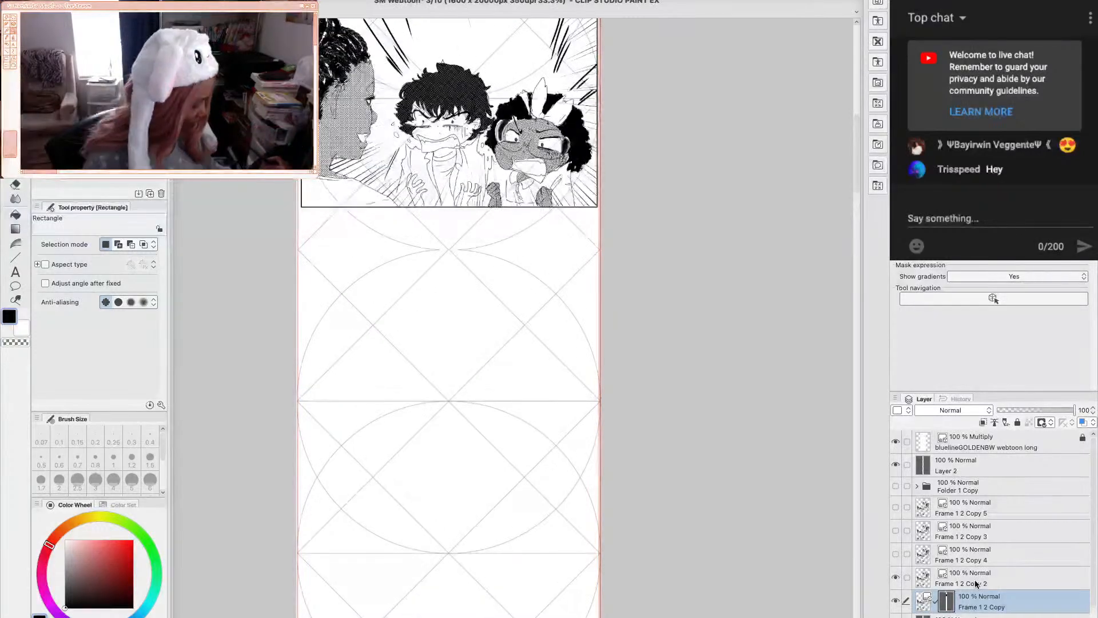
click(976, 583)
key(o)
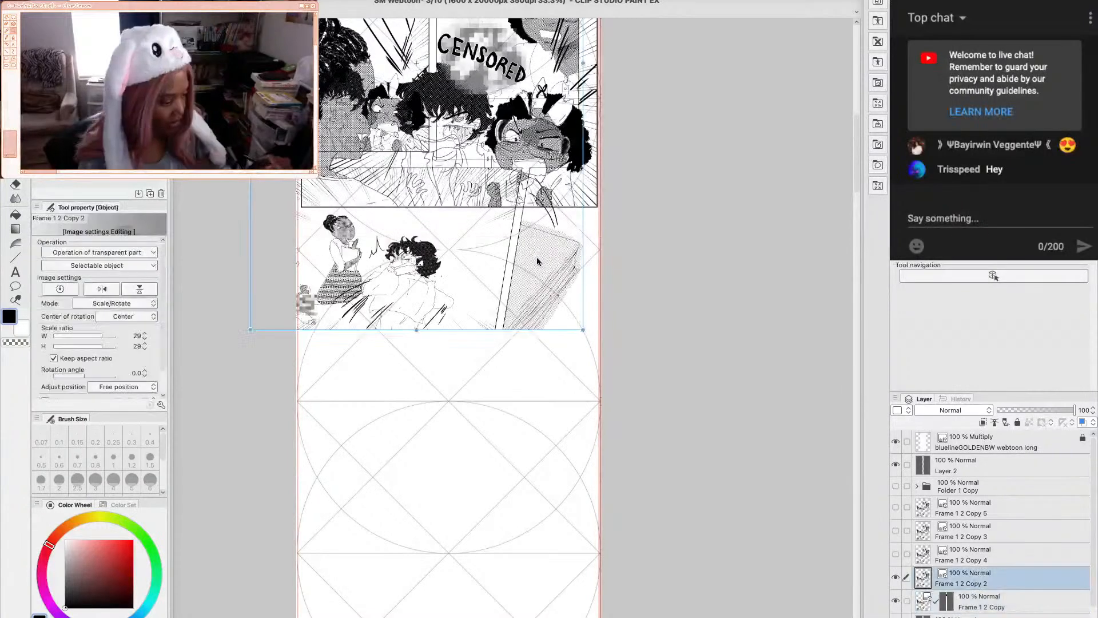
key(ctrl+z)
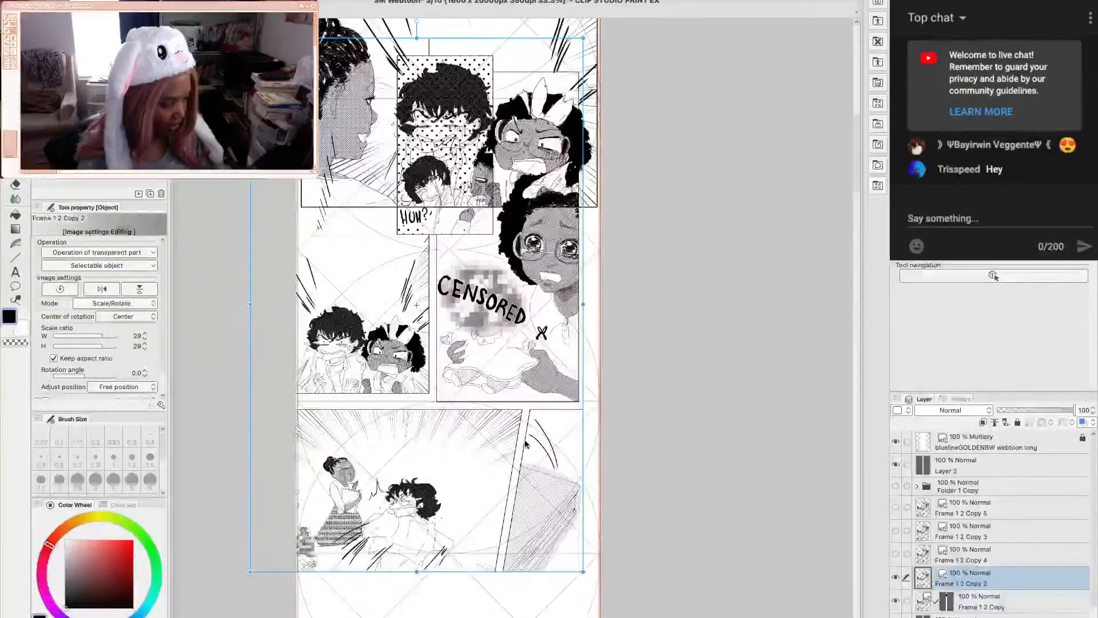
scroll(527, 444, down, 2)
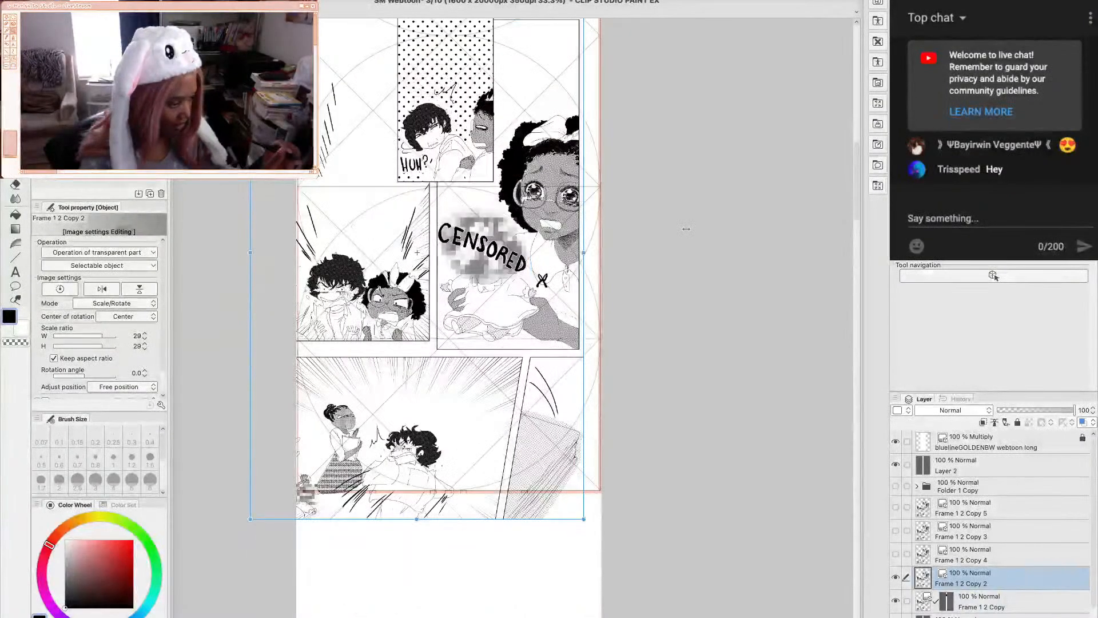
Enlarge the Frame 1 2 Copy 2 art to 41% and shift it so the dotted "HUH?" panel sits below the three-character panel
drag(686, 229, 722, 229)
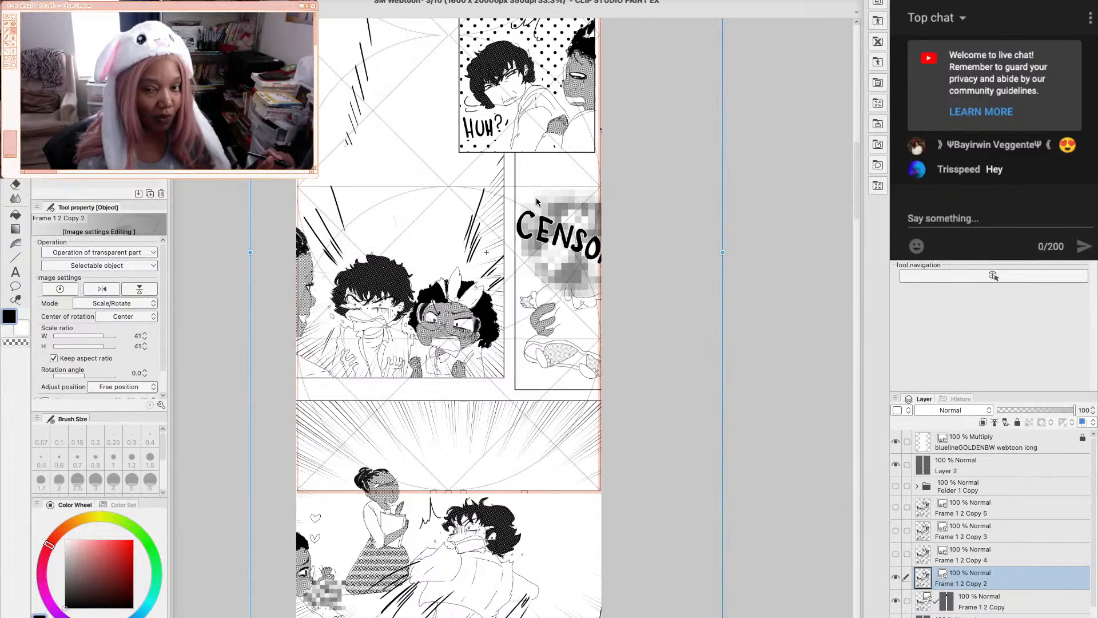
drag(537, 201, 480, 275)
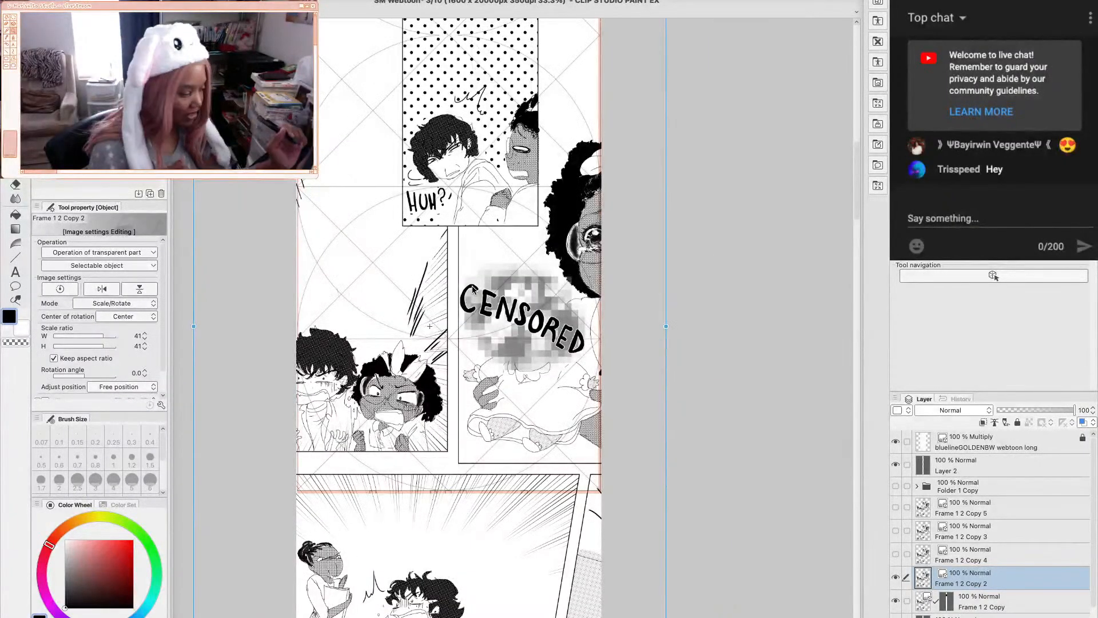
scroll(855, 203, up, 2)
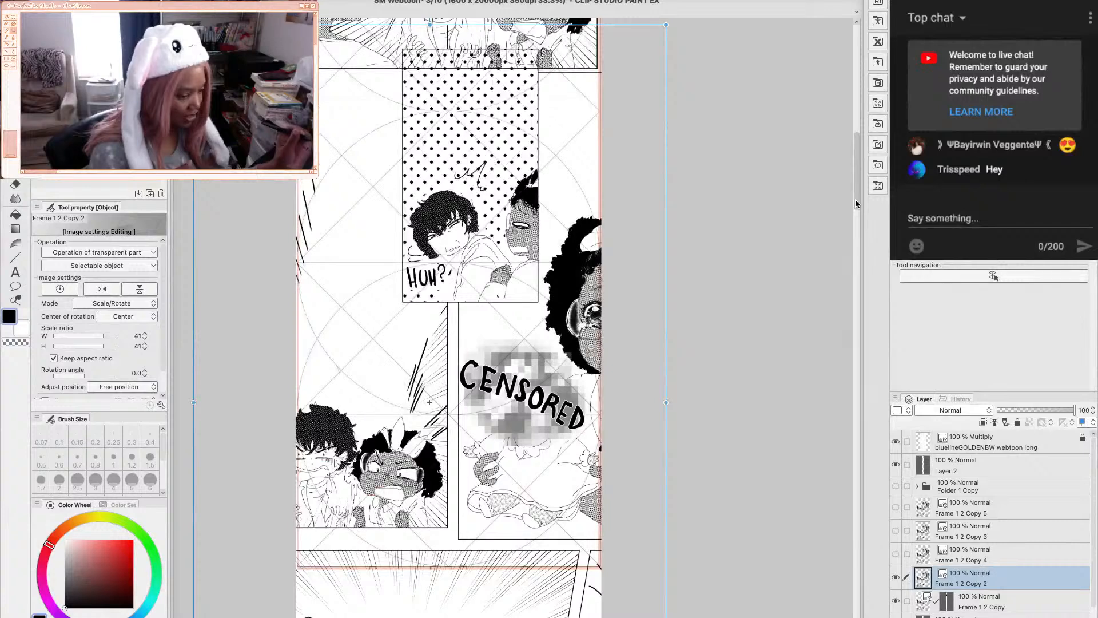
scroll(500, 255, up, 1)
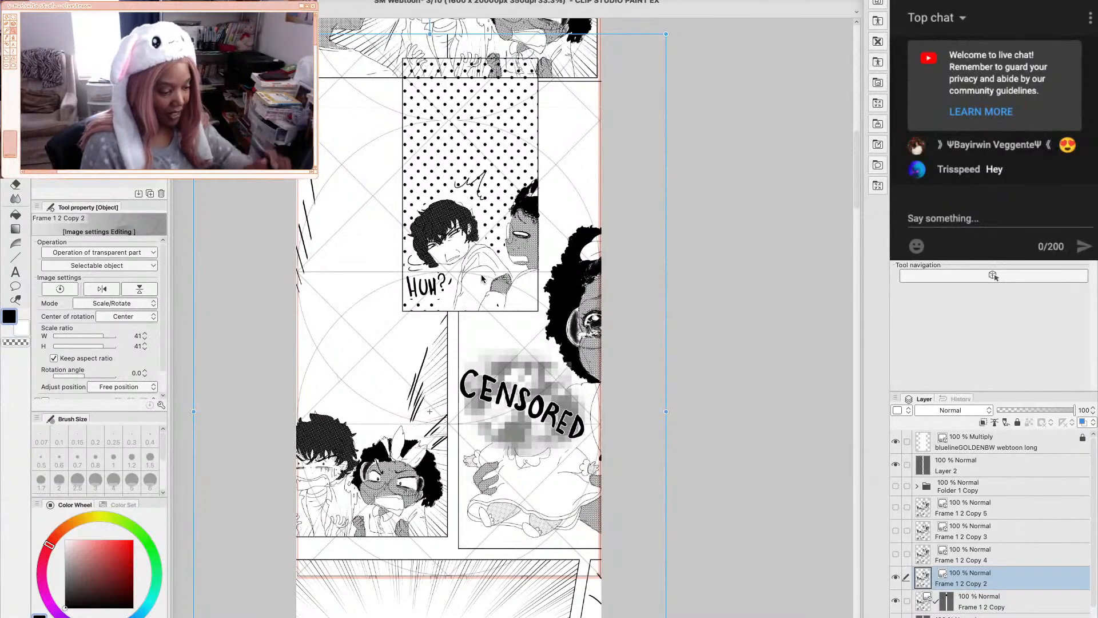
scroll(480, 318, up, 2)
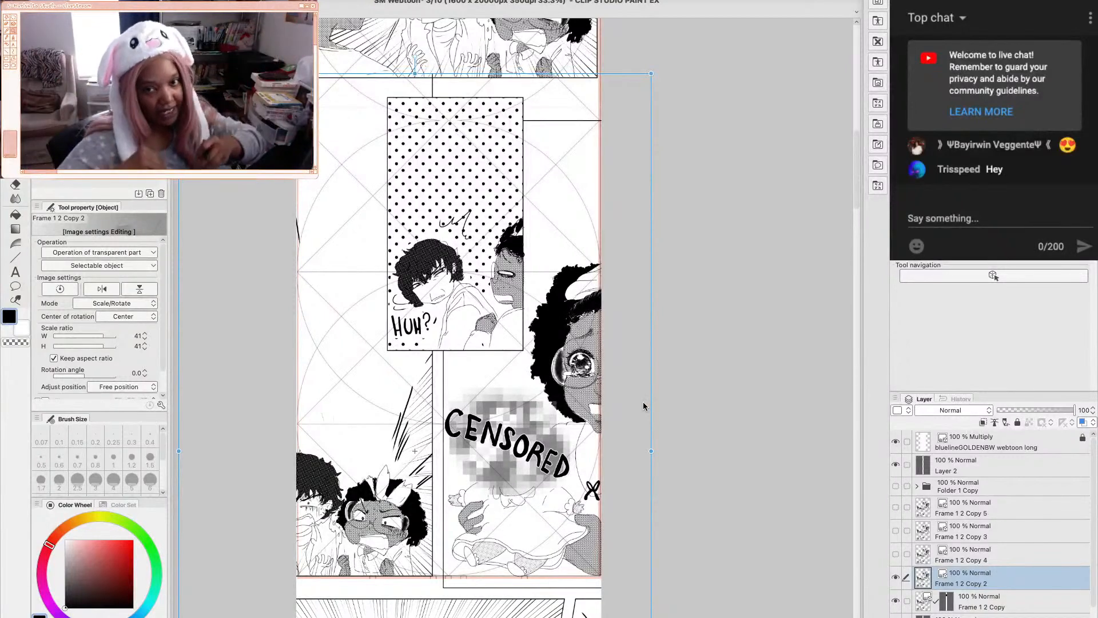
Enlarge the Frame 1 2 Copy 2 art to 46% and center the dotted "HUH?" panel on the guide's vertical middle
drag(652, 451, 690, 431)
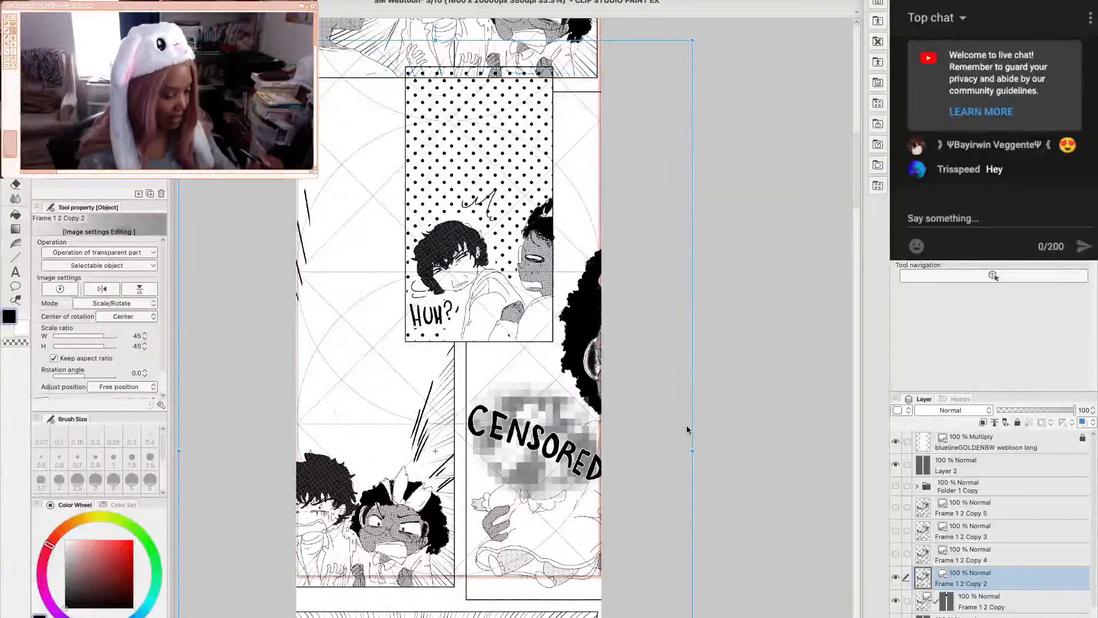
drag(503, 305, 461, 343)
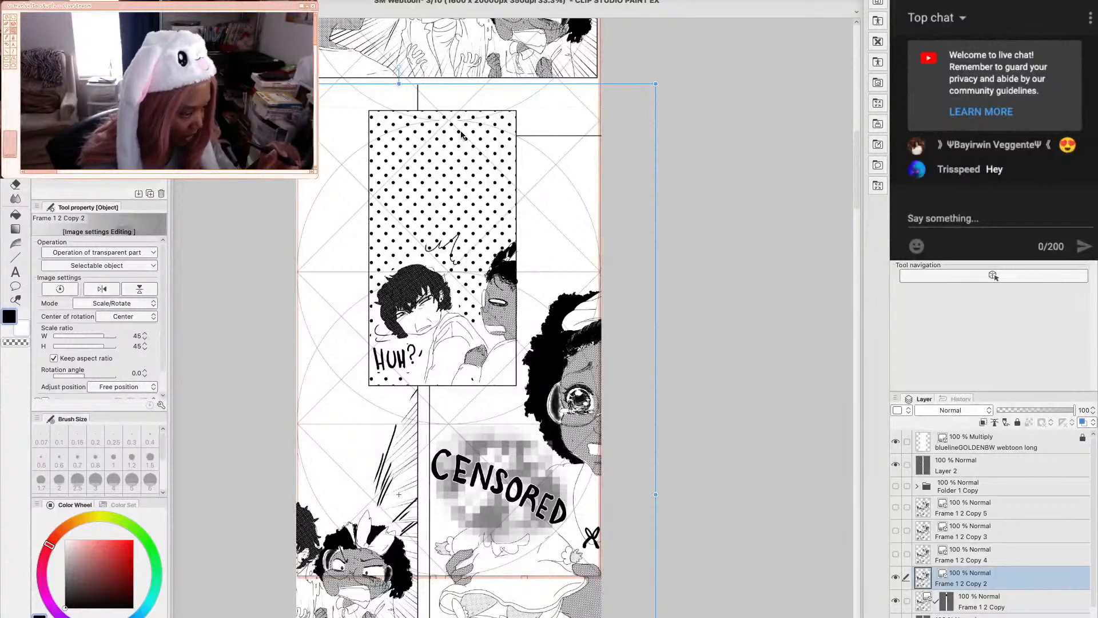
drag(486, 141, 487, 151)
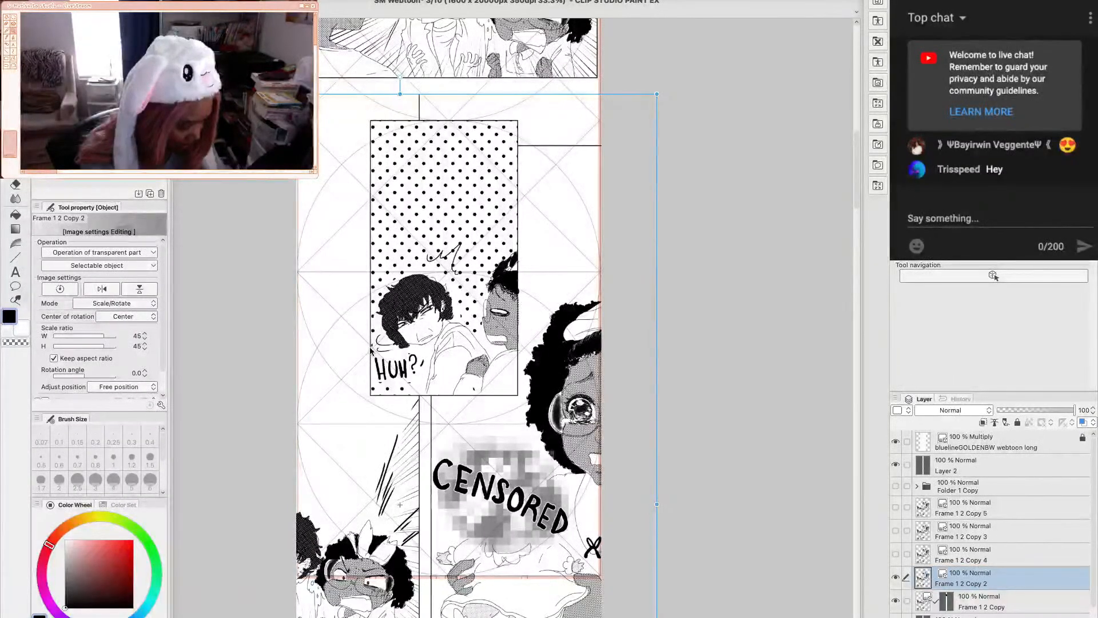
drag(656, 505, 665, 503)
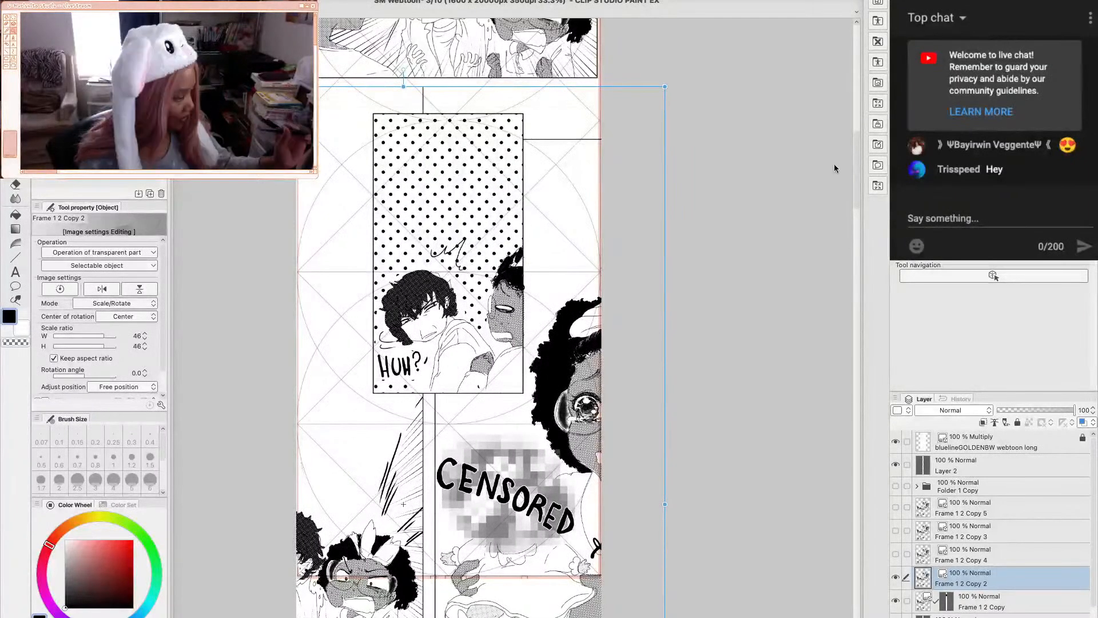
Add a layer mask to Frame 1 2 Copy 2
scroll(834, 164, up, 2)
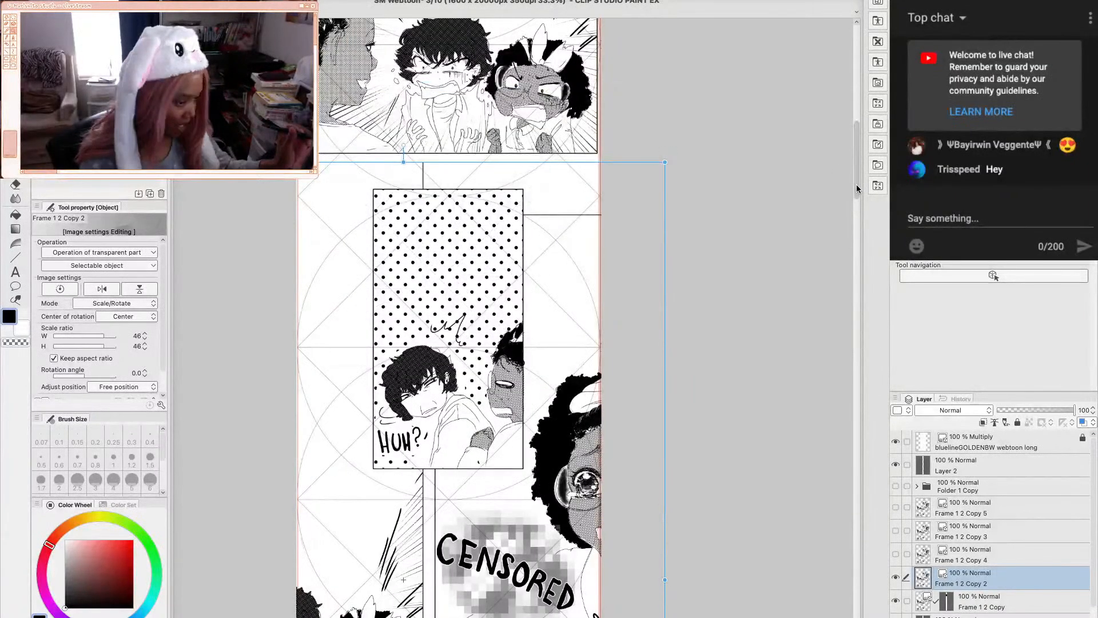
scroll(856, 189, down, 1)
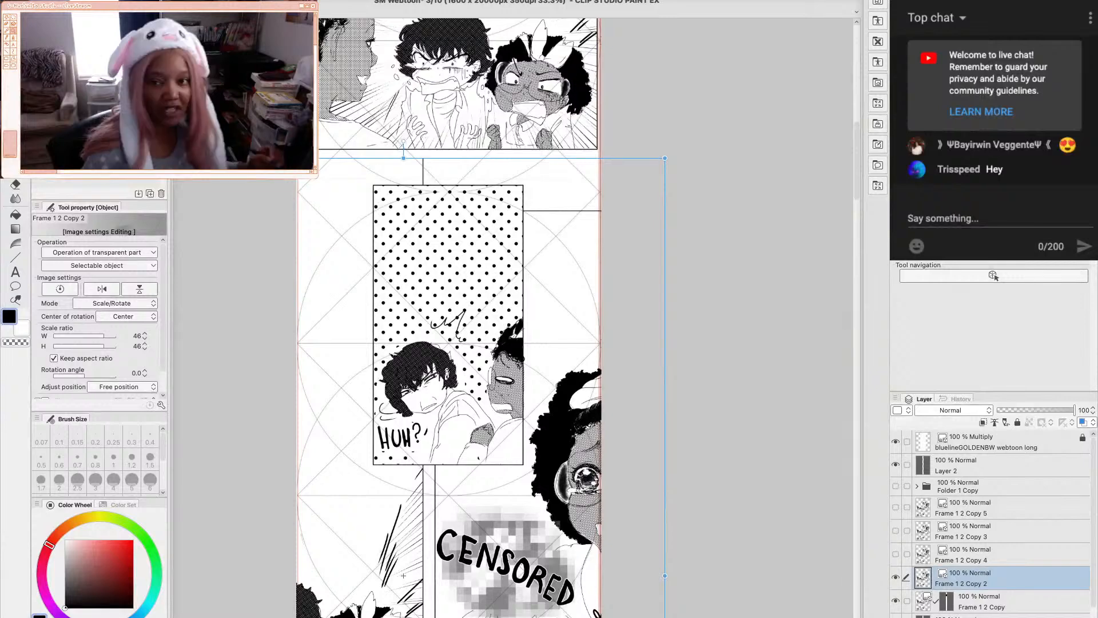
key(ctrl+z)
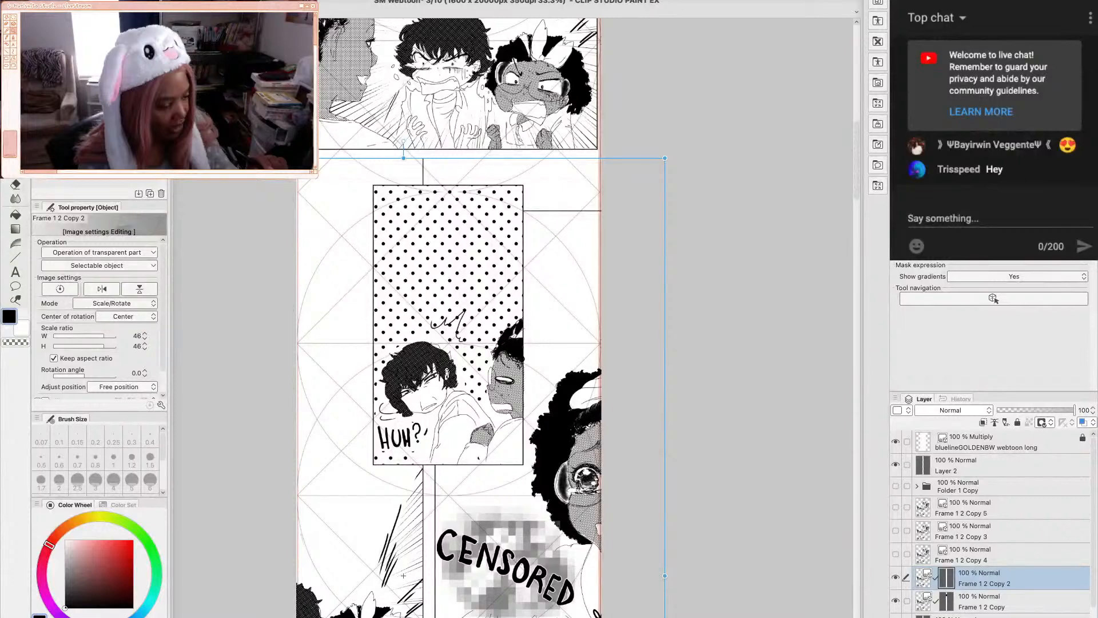
Mask out the Frame 1 2 Copy 2 page art above and to the upper right of the dotted "HUH?" panel using rectangular selections
key(m)
drag(267, 99, 626, 184)
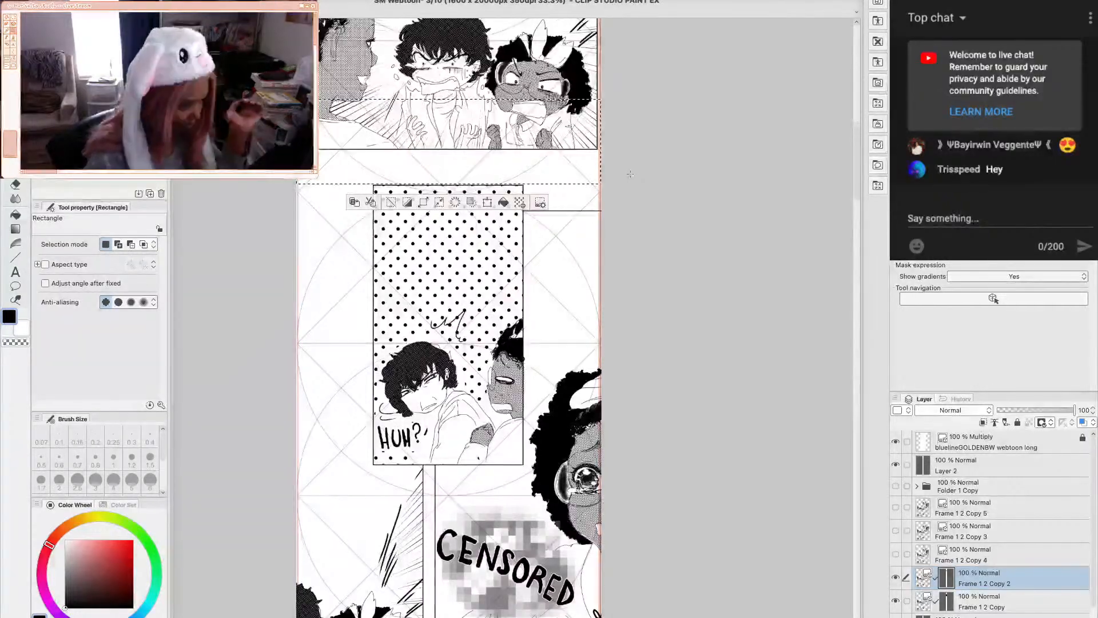
key(ctrl+d)
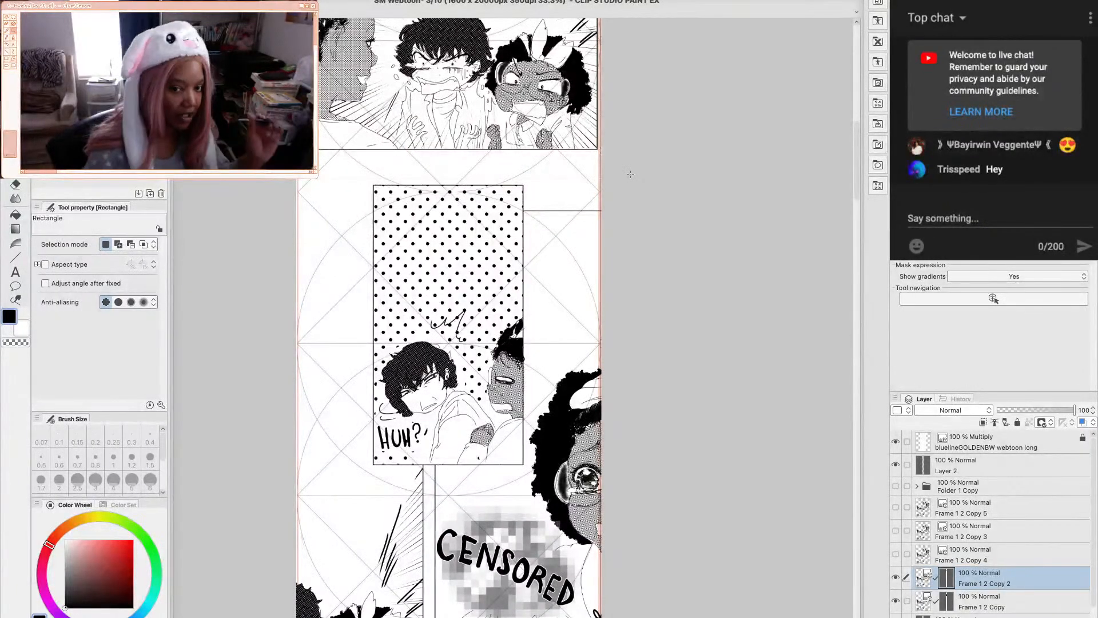
drag(858, 183, 857, 206)
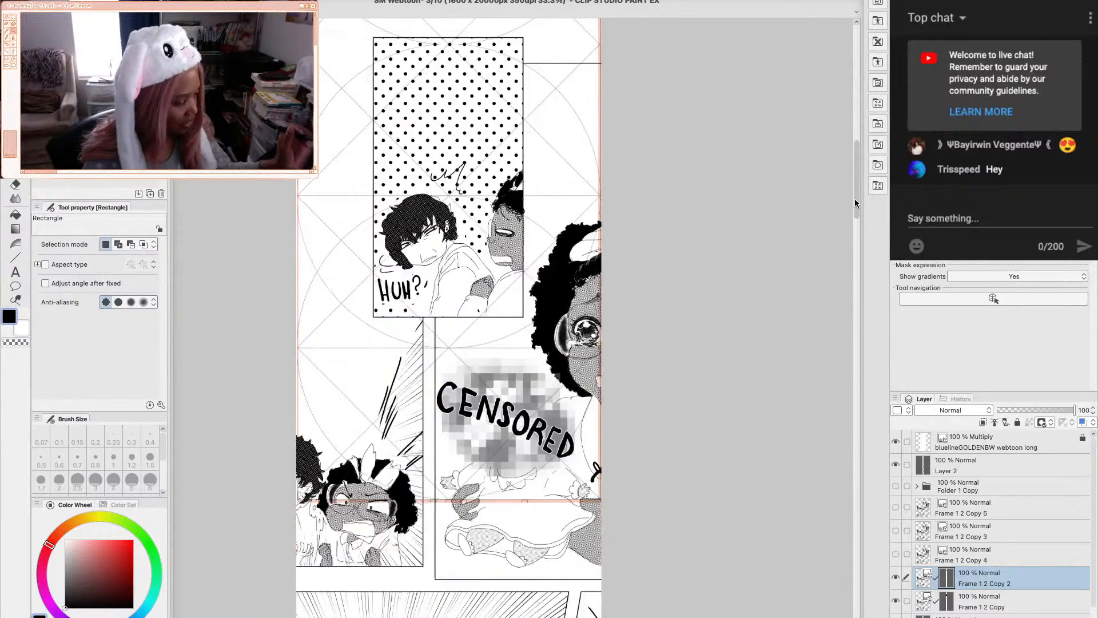
drag(524, 58, 652, 195)
key(ctrl+d)
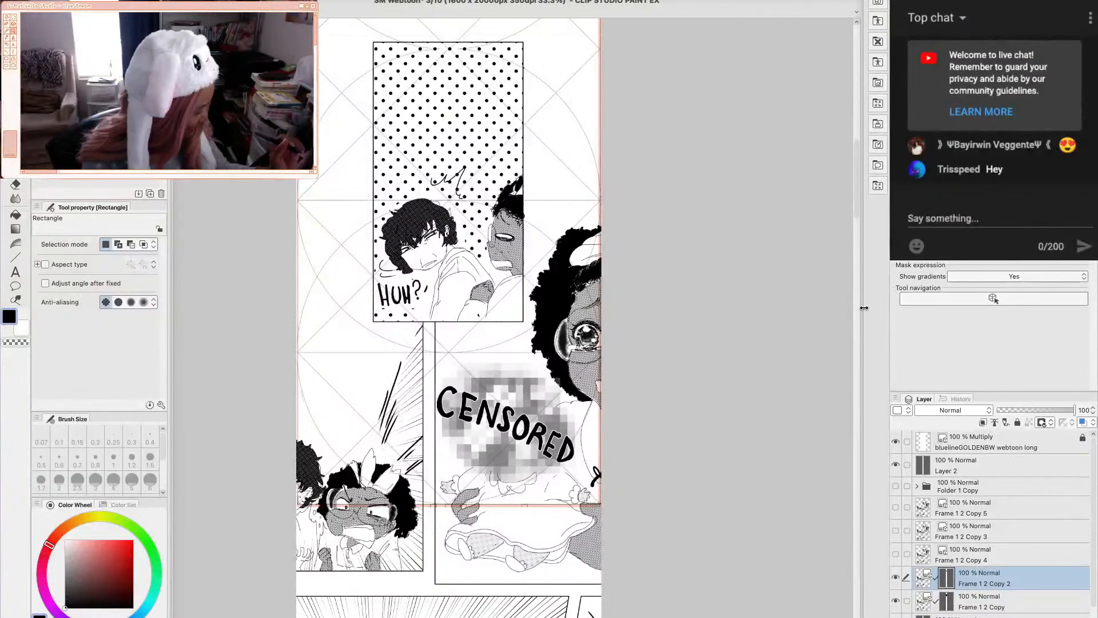
Mask out the middle-row art below the dotted "HUH?" panel and the leftover hair to its right
scroll(856, 220, down, 3)
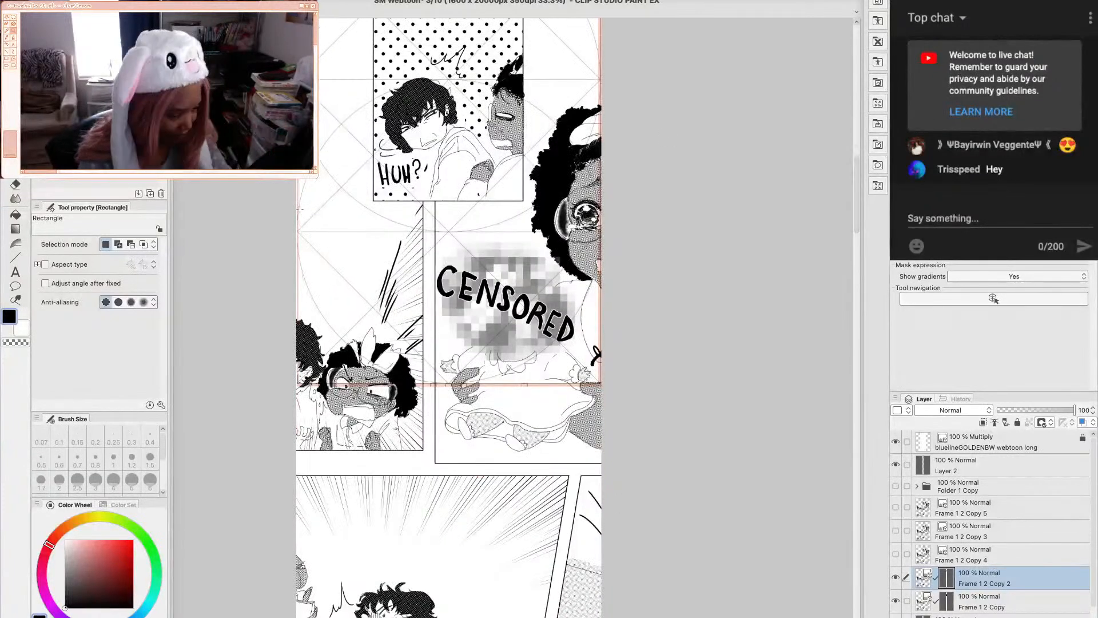
drag(282, 476, 451, 394)
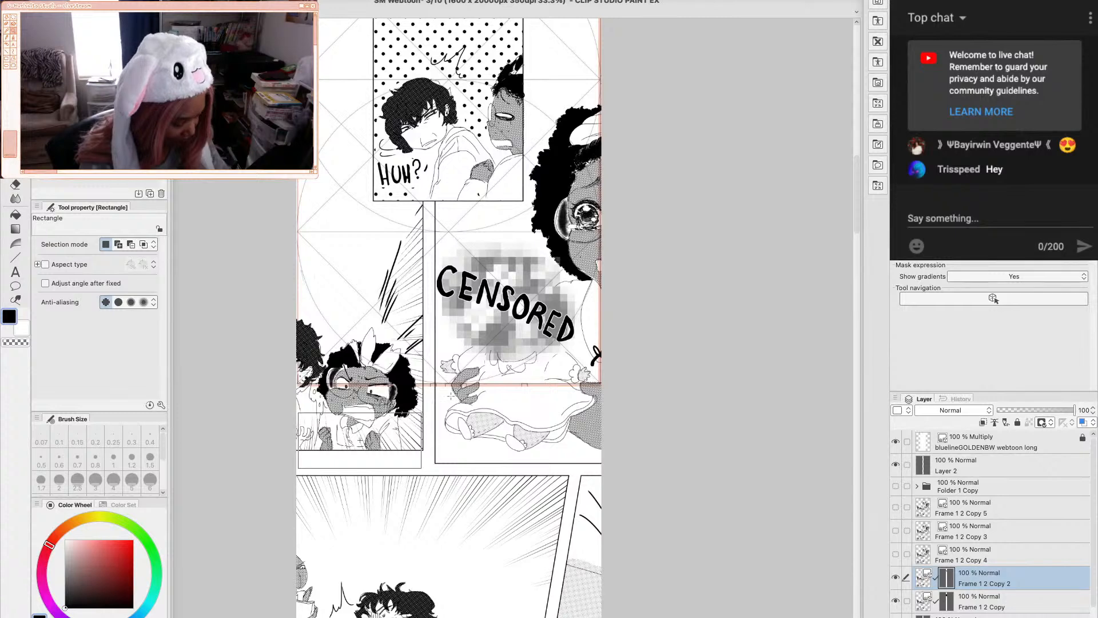
drag(298, 467, 666, 196)
key(Delete)
click(665, 196)
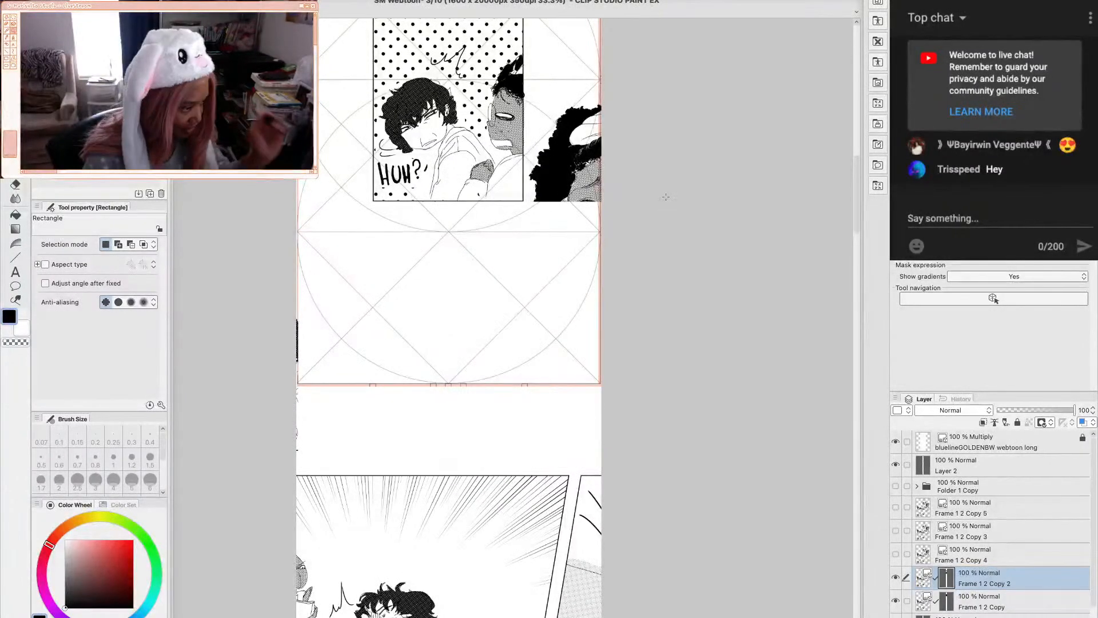
mouse_move(656, 55)
mouse_down()
mouse_move(562, 227)
mouse_move(526, 259)
mouse_up()
key(Delete)
scroll(851, 212, down, 3)
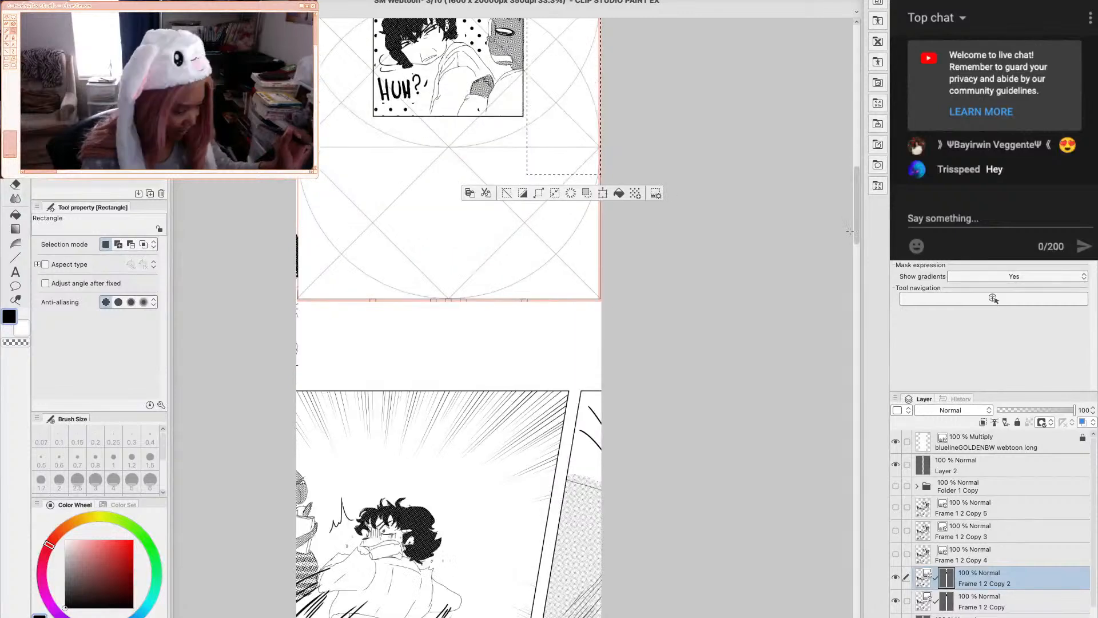
Mask out the leftover strip on the canvas's left edge and the bottom-row panels of Frame 1 2 Copy 2
drag(244, 136, 345, 384)
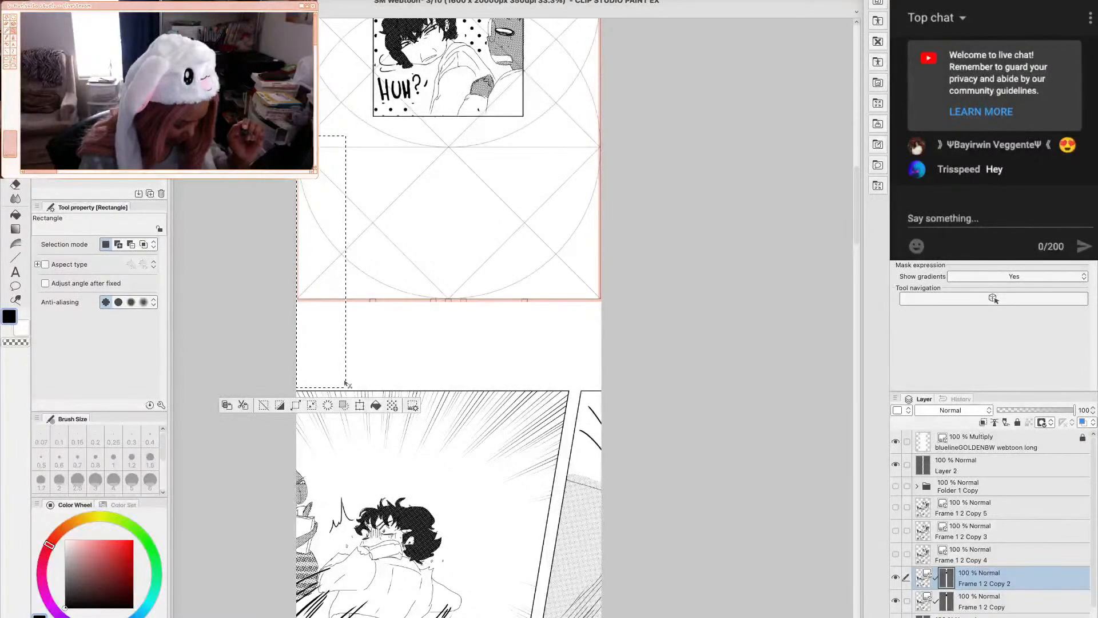
scroll(850, 278, down, 5)
drag(252, 46, 676, 380)
scroll(854, 268, down, 5)
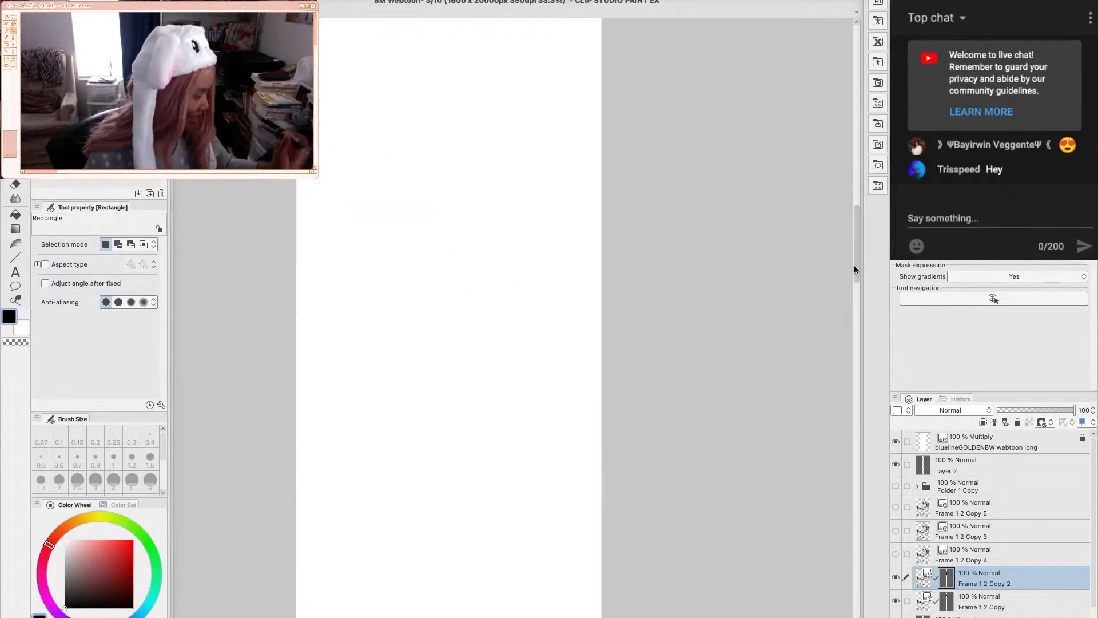
Show Frame 1 2 Copy 4, move its page art down the canvas so the "CENSORED" panel clears the "HUH?" panel, and select it for scaling
scroll(853, 266, up, 5)
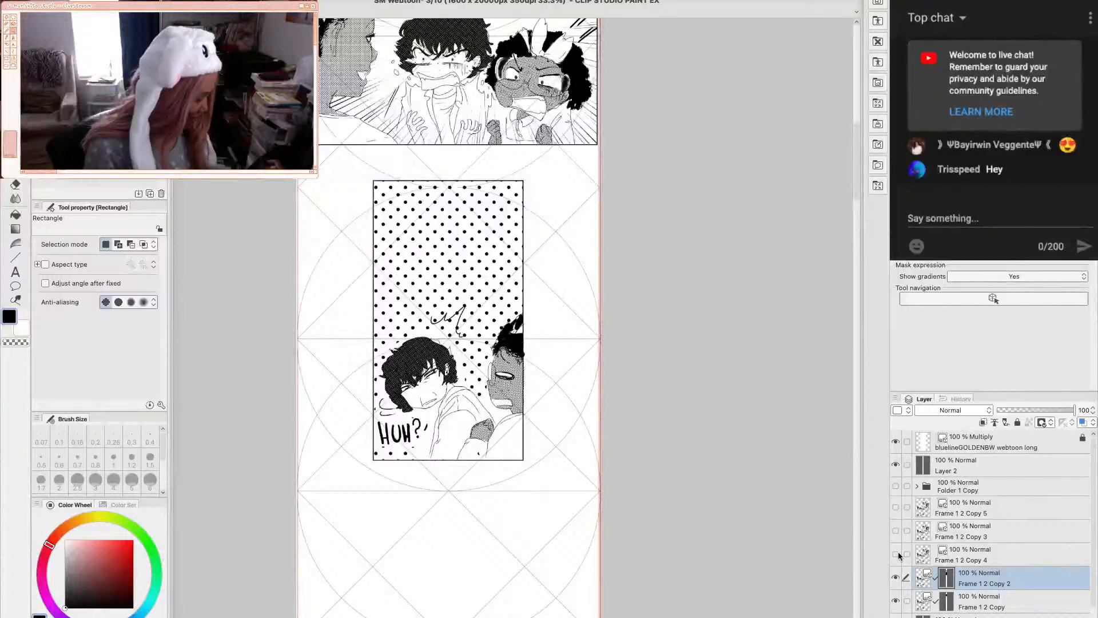
click(895, 553)
click(969, 554)
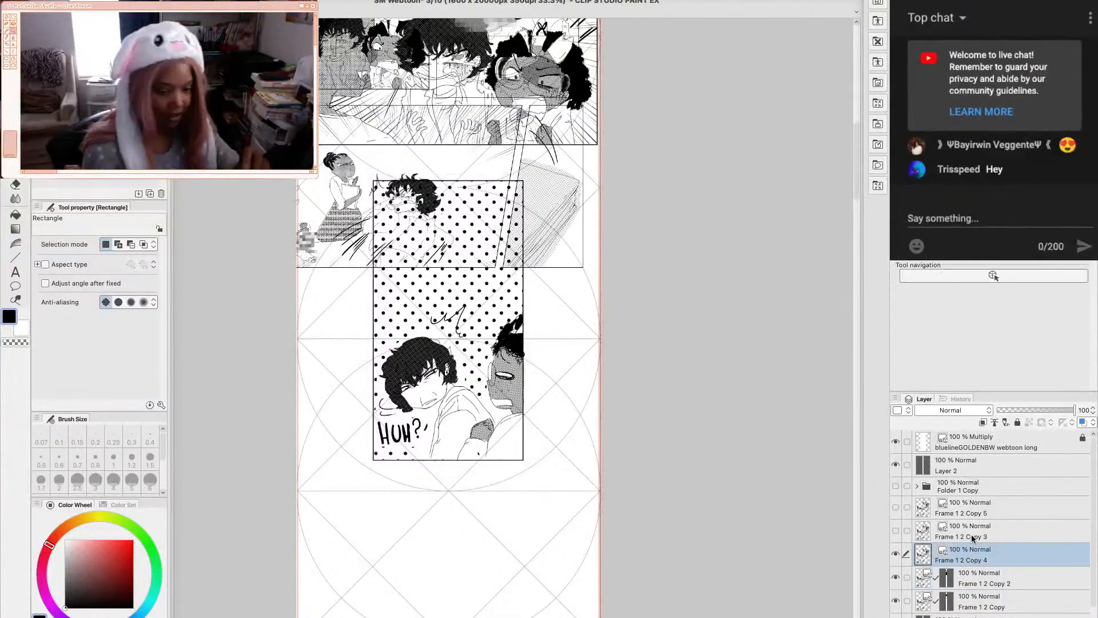
key(k)
drag(553, 218, 553, 475)
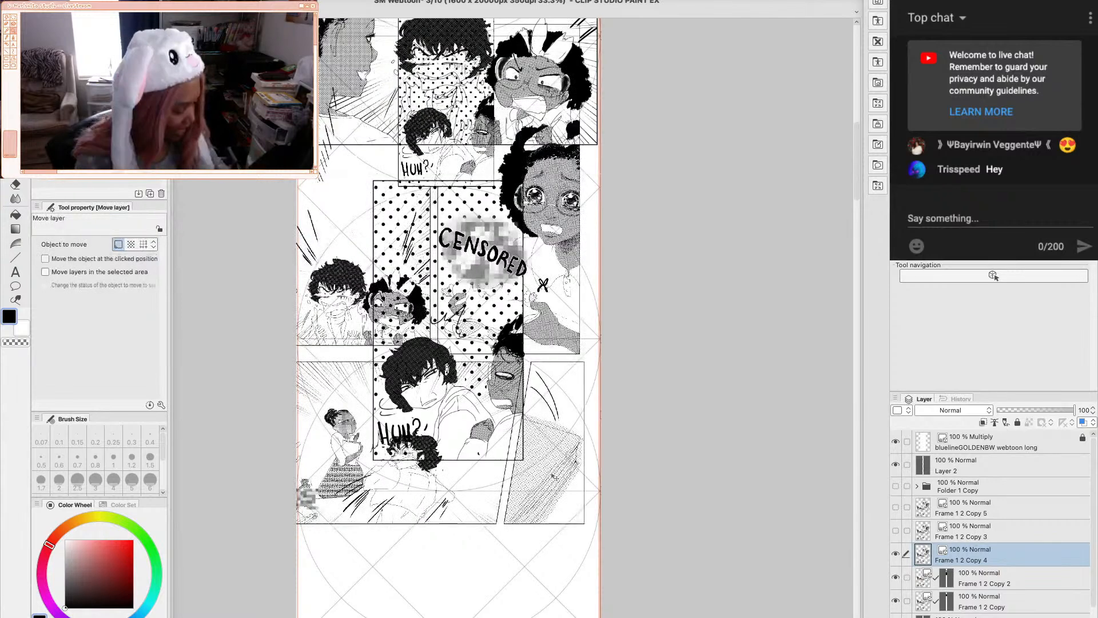
key(ctrl+z)
scroll(852, 233, down, 3)
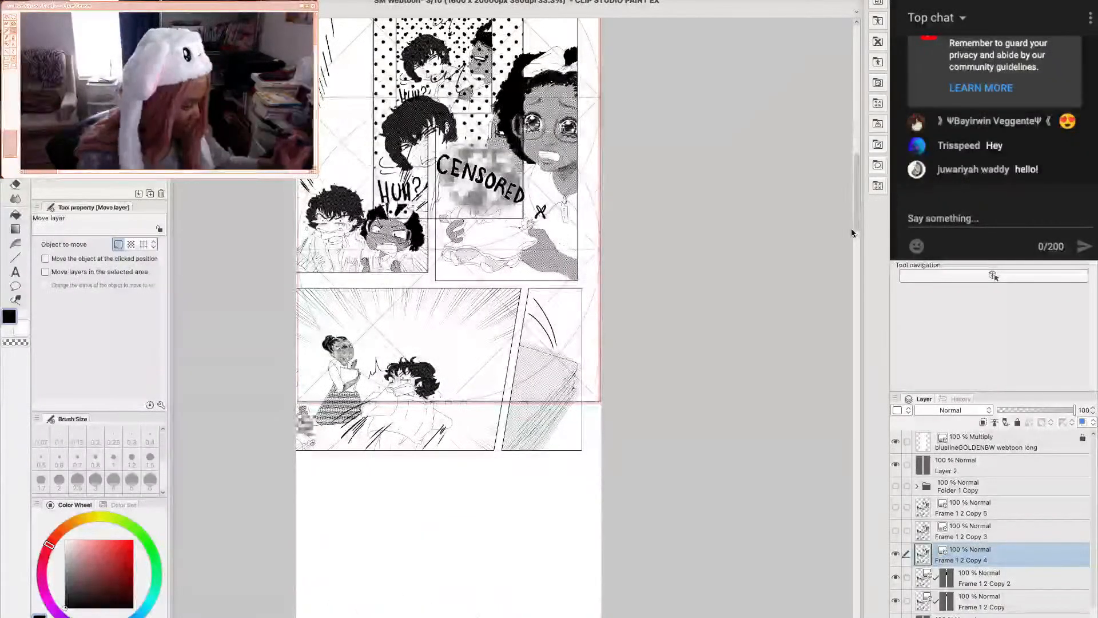
drag(314, 435, 316, 442)
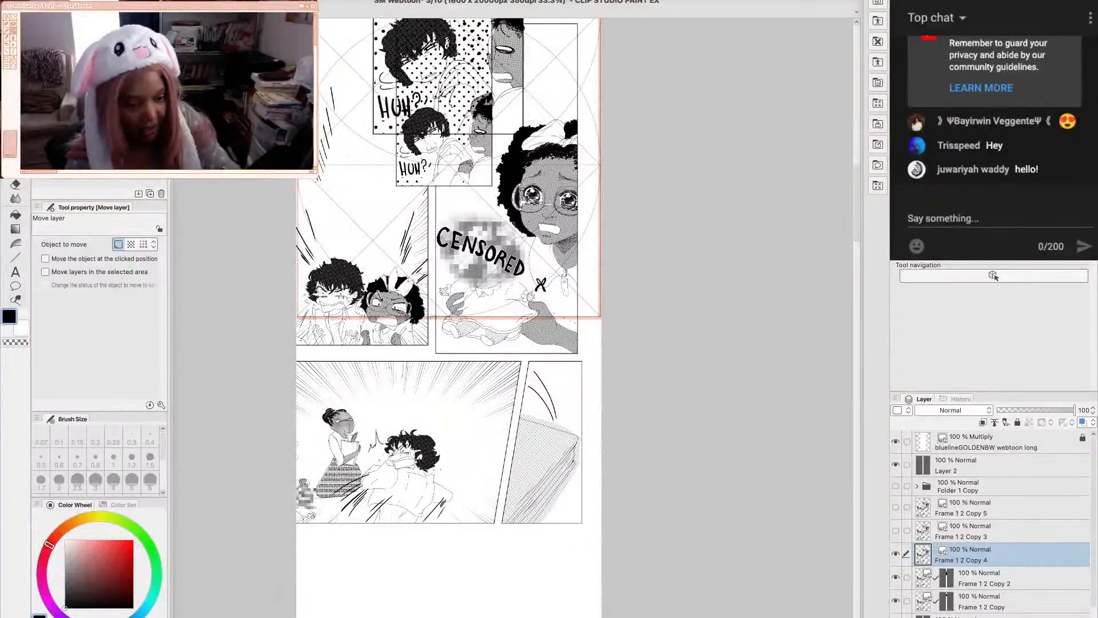
key(o)
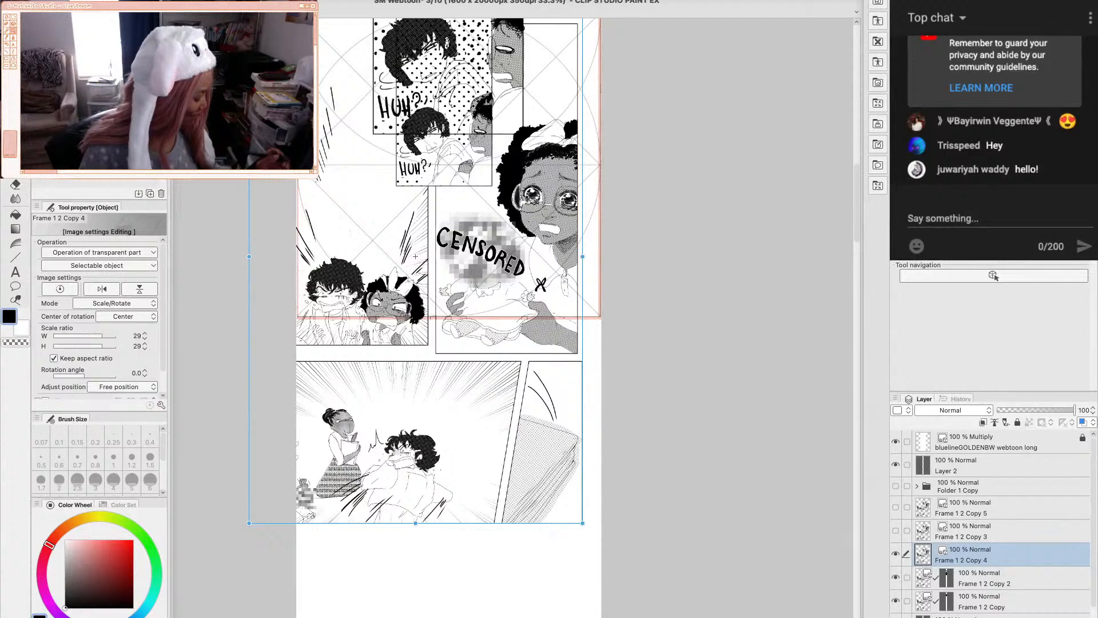
scroll(856, 237, down, 2)
scroll(504, 328, down, 1)
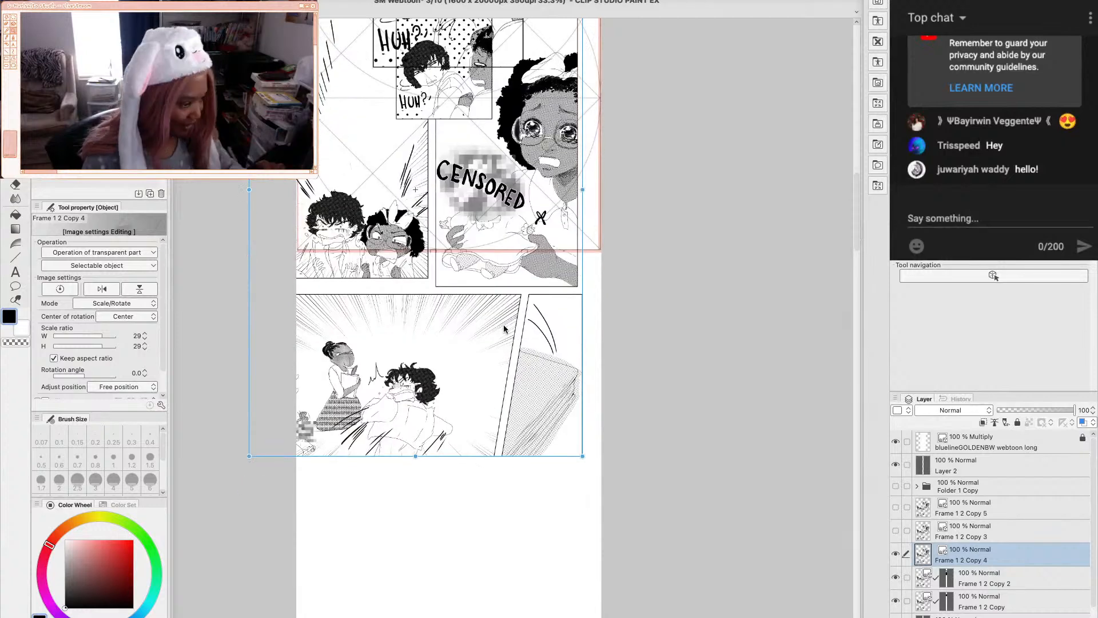
click(503, 324)
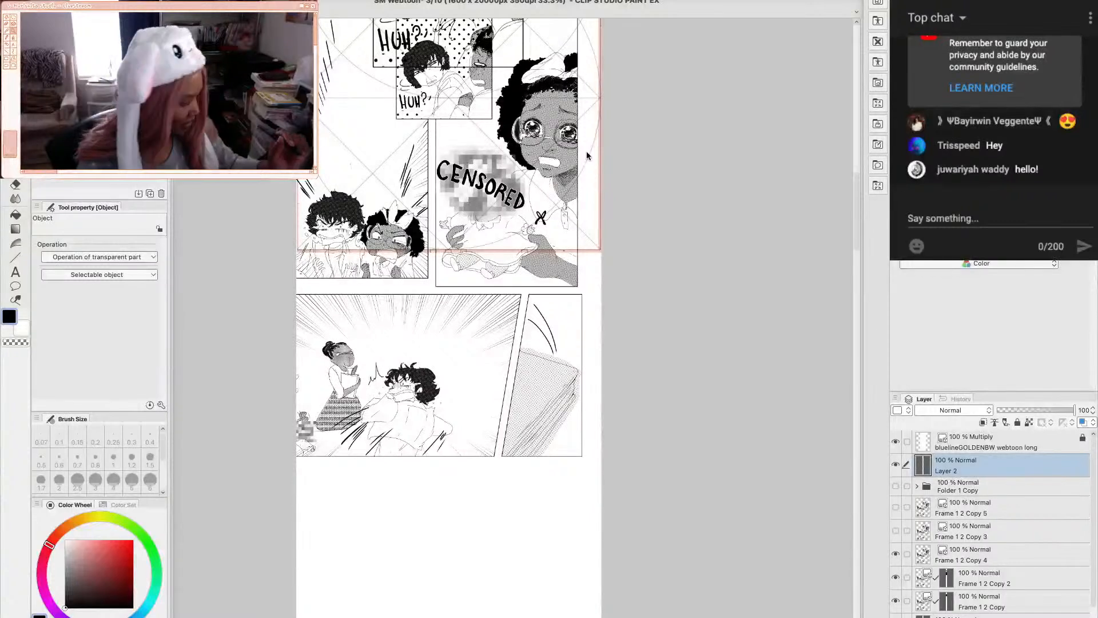
key(super+l)
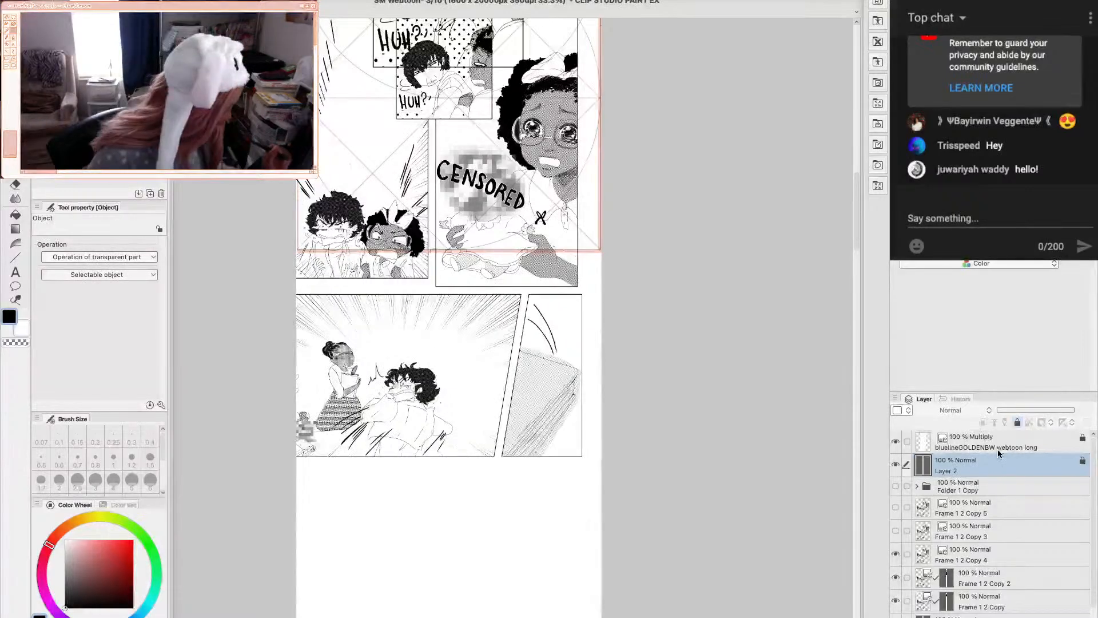
click(1018, 438)
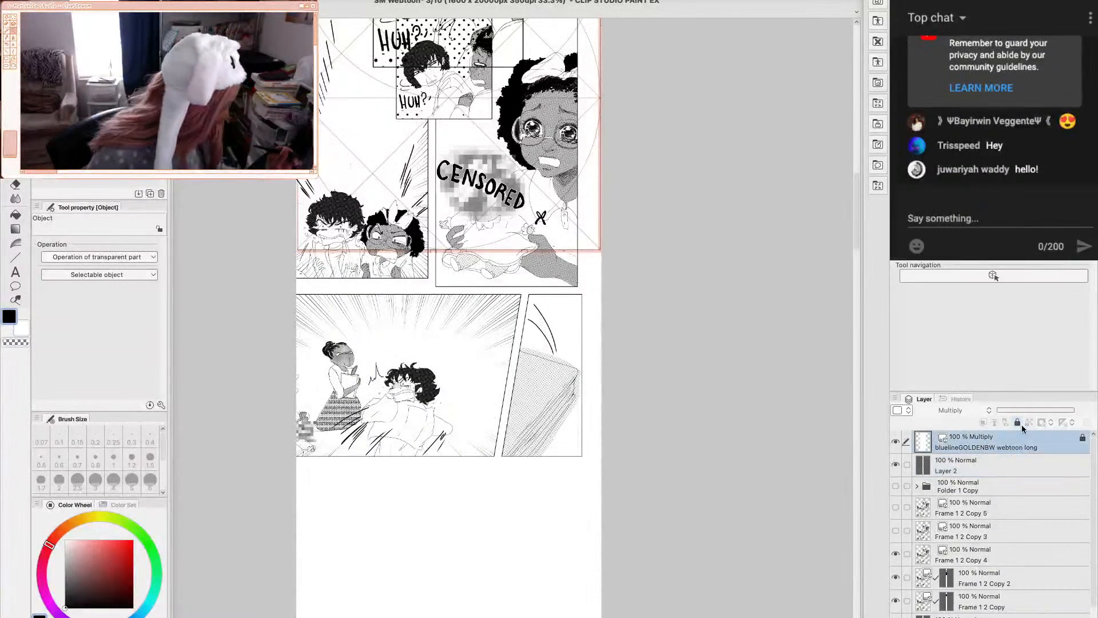
click(584, 131)
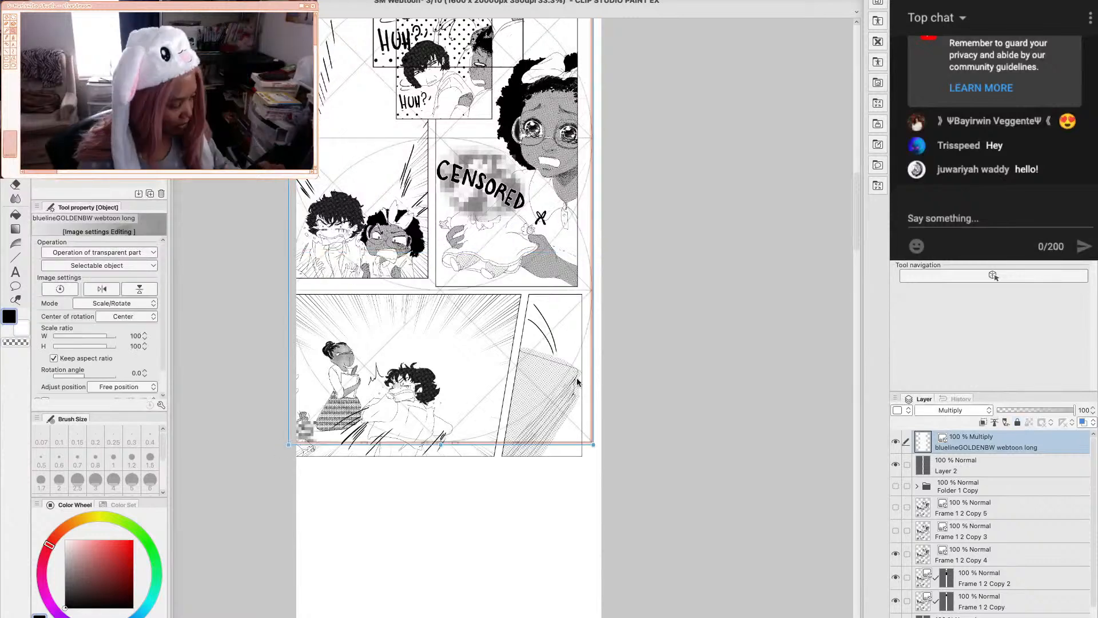
key(ctrl+z)
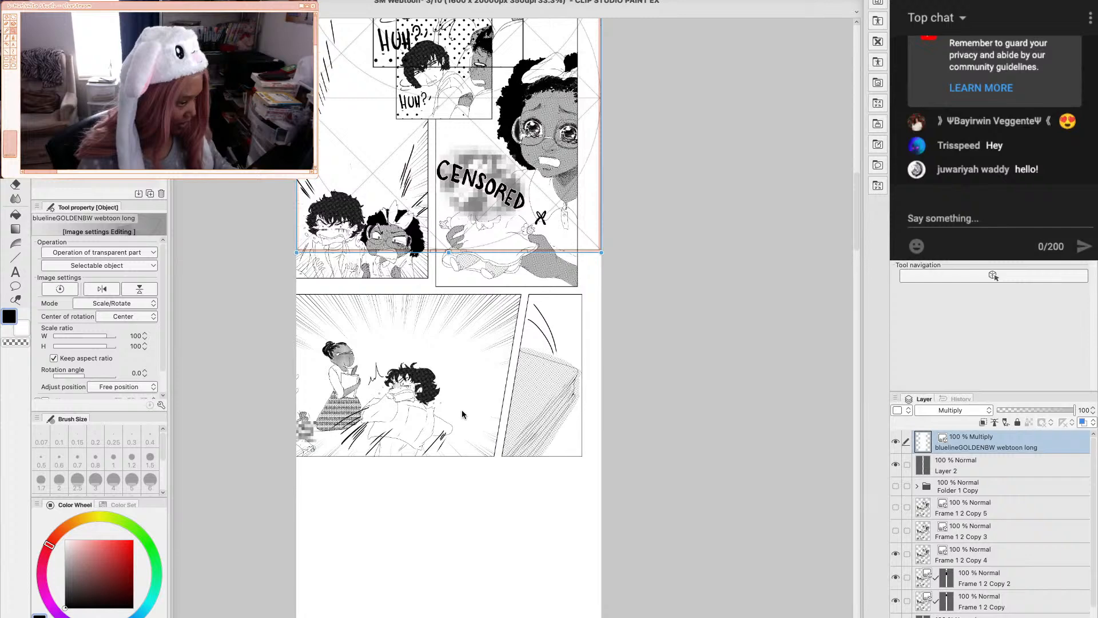
click(482, 359)
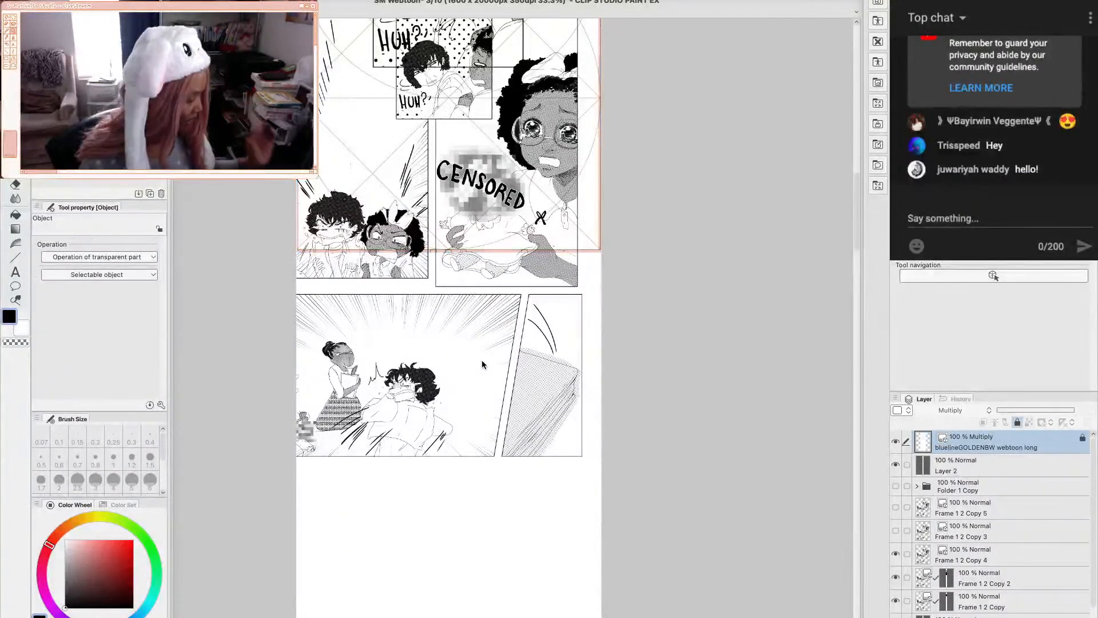
Unlock and duplicate the blueline golden-ratio guide layer, and align the copy directly beneath the original guide's lower edge
click(1016, 423)
right_click(1014, 442)
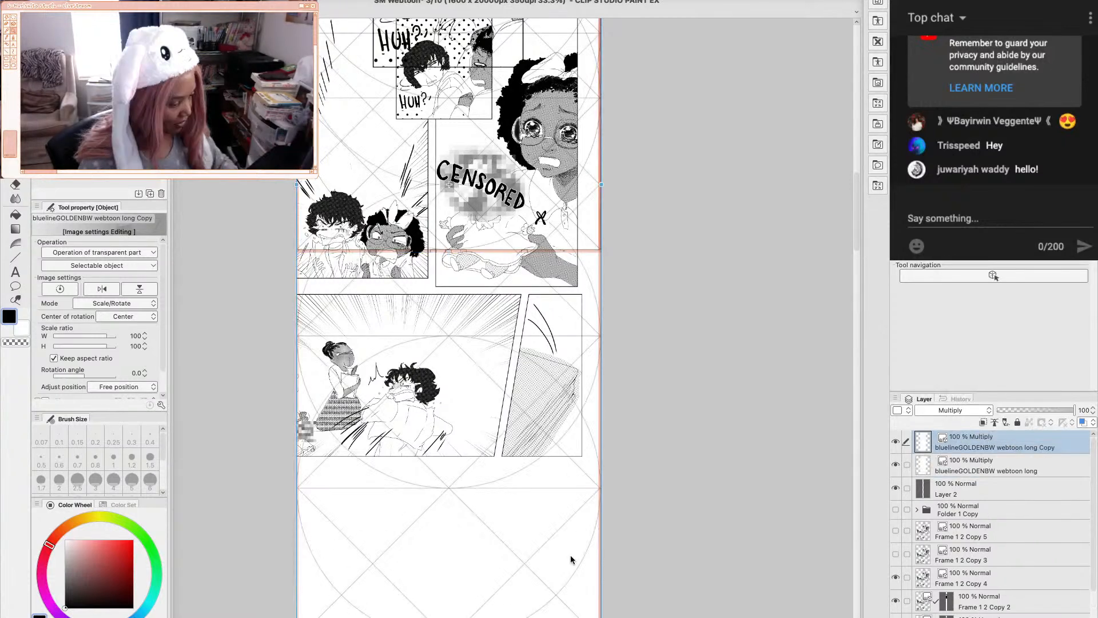
drag(585, 159, 585, 213)
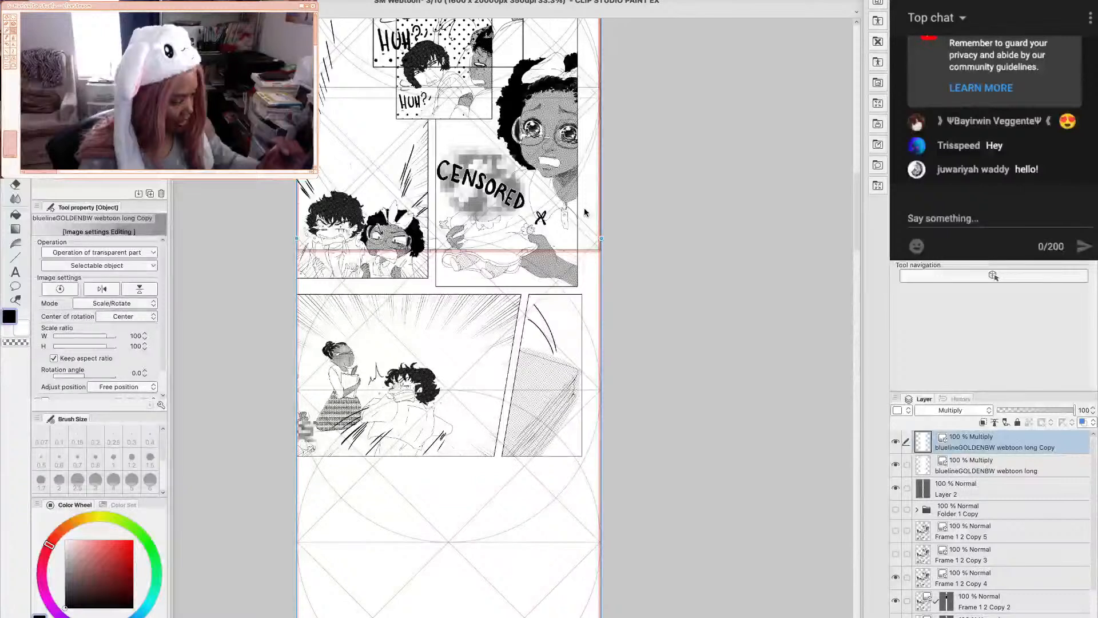
drag(585, 212, 585, 221)
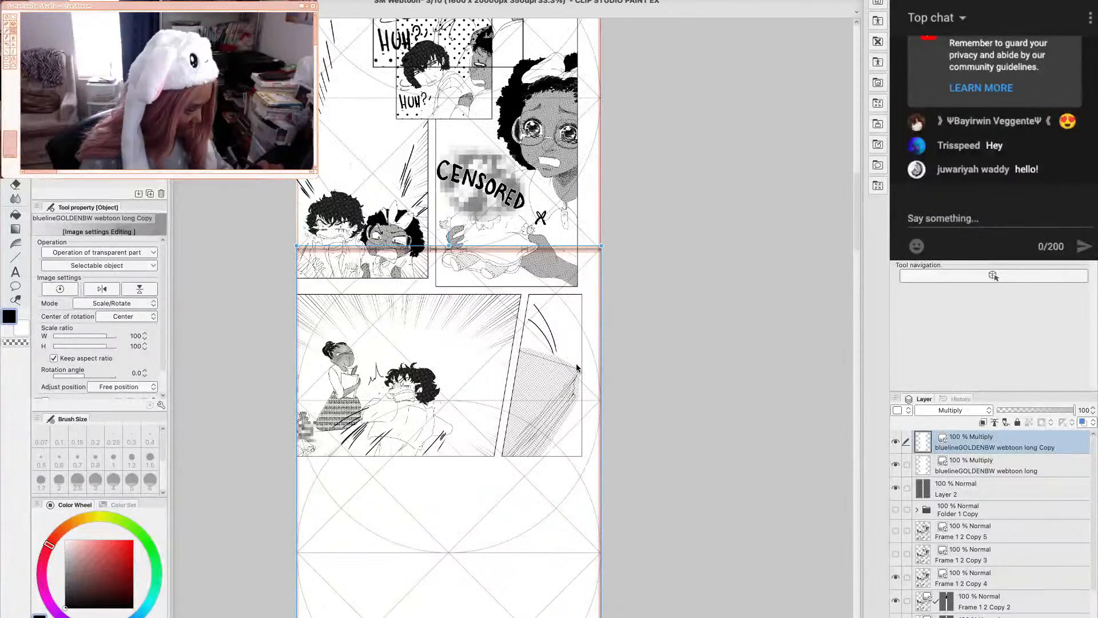
drag(576, 366, 578, 360)
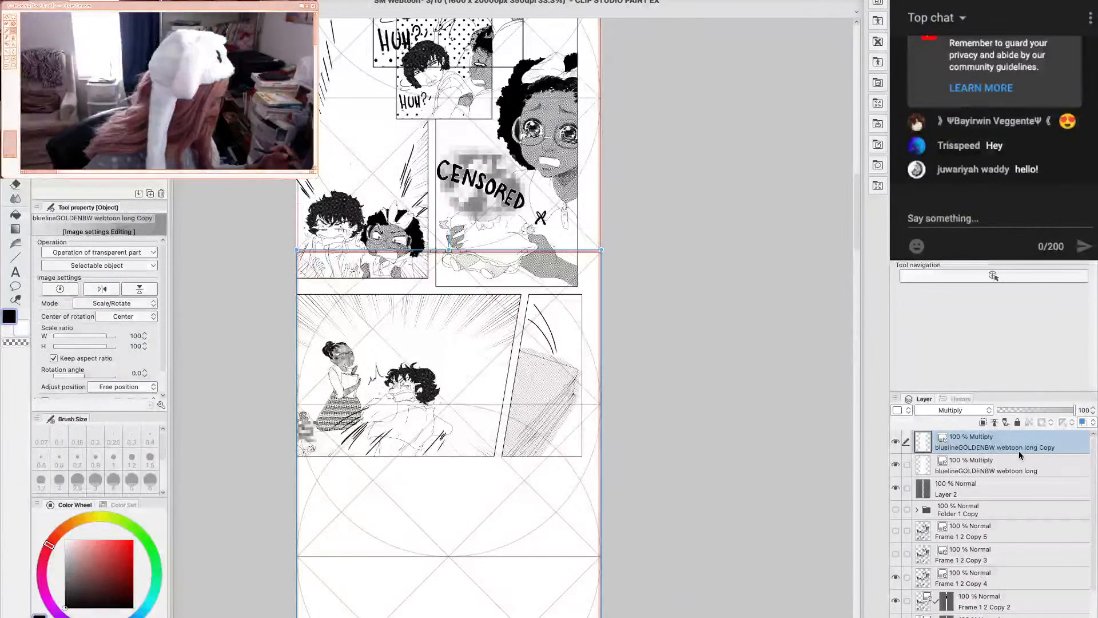
Lock both golden-ratio guide layers and group them in a collapsed folder set to Through blending
shift+click(1029, 466)
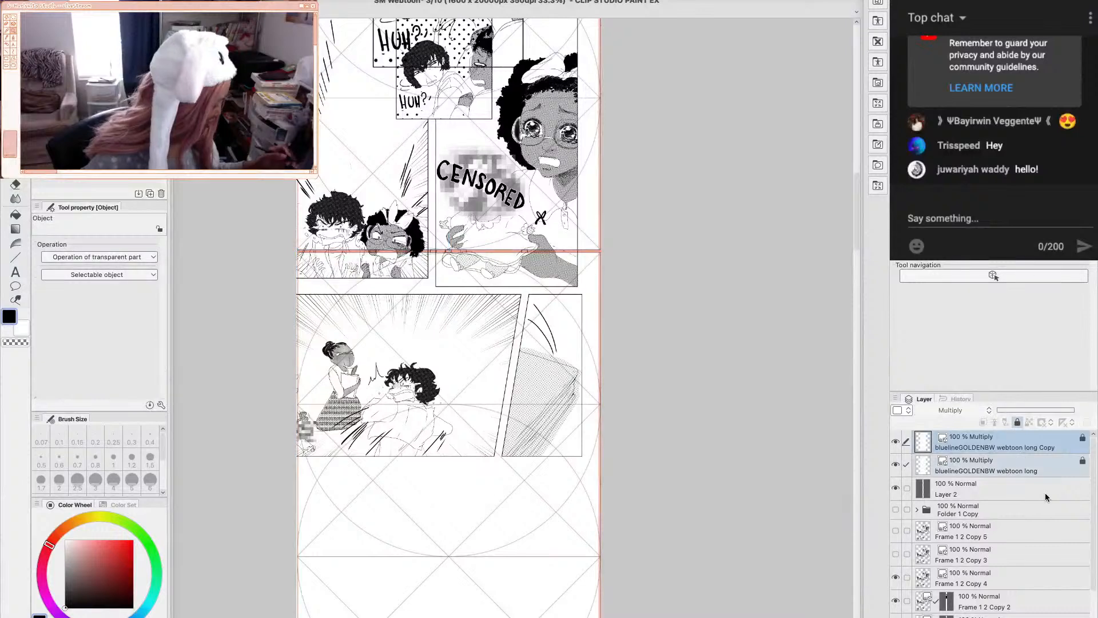
key(ctrl+g)
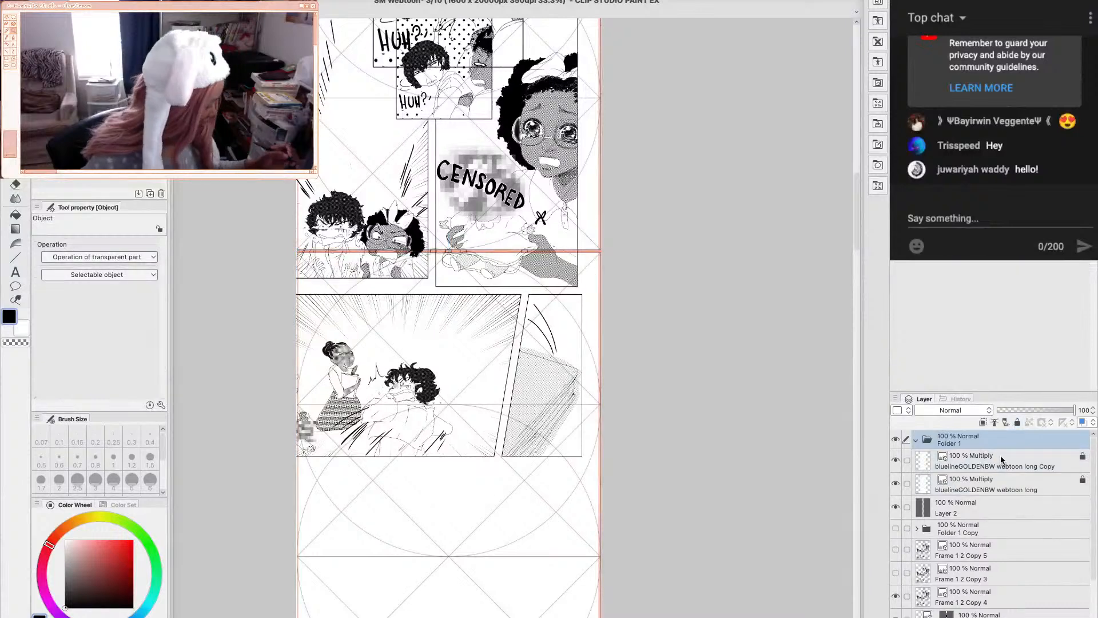
click(1004, 464)
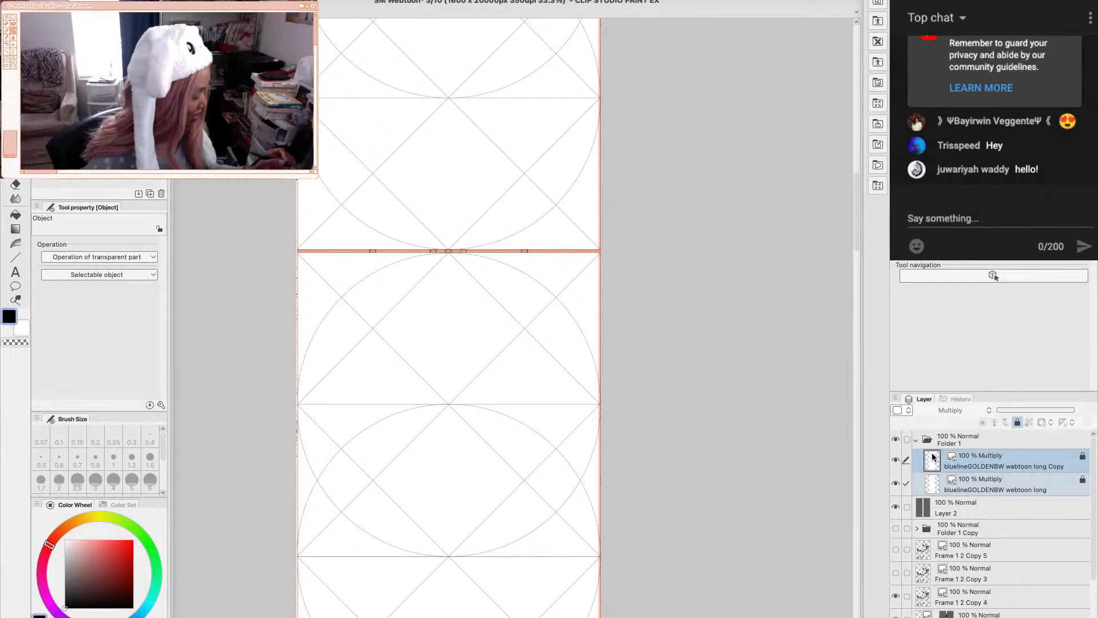
click(950, 439)
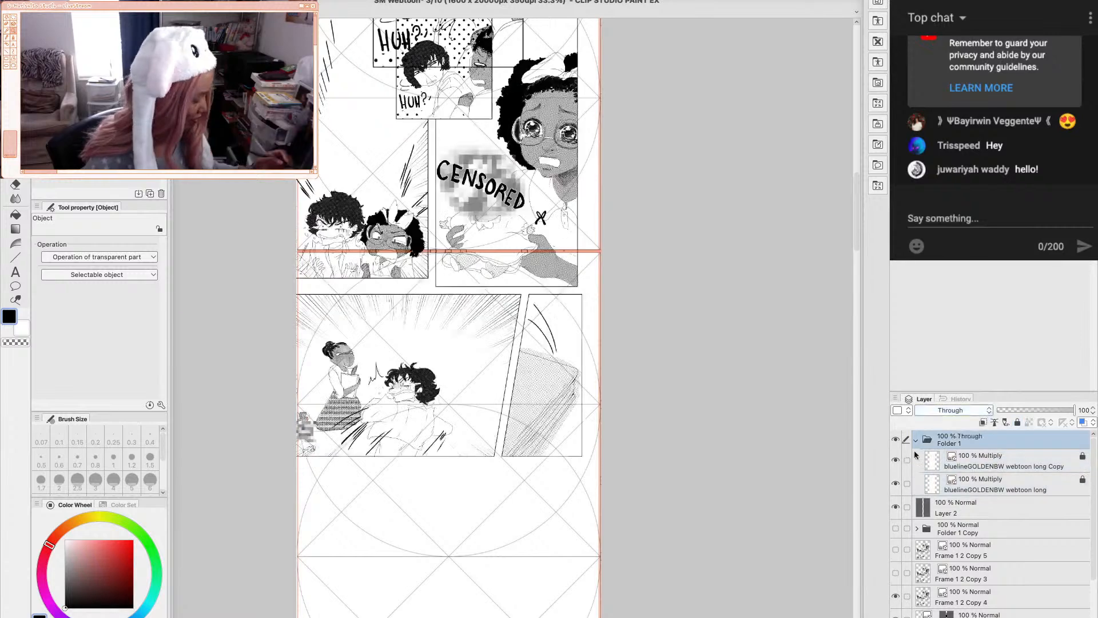
click(916, 439)
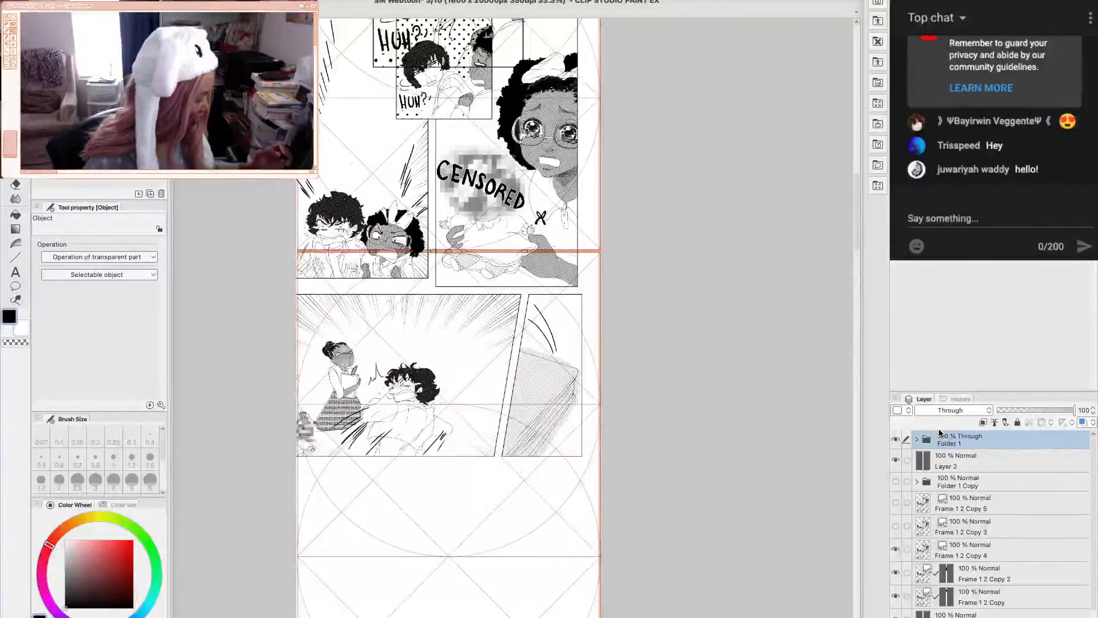
Enlarge Frame 1 2 Copy 4 to a scale ratio of 42 and position its "CENSORED" panel beneath the upper "HUH?" panel
click(966, 549)
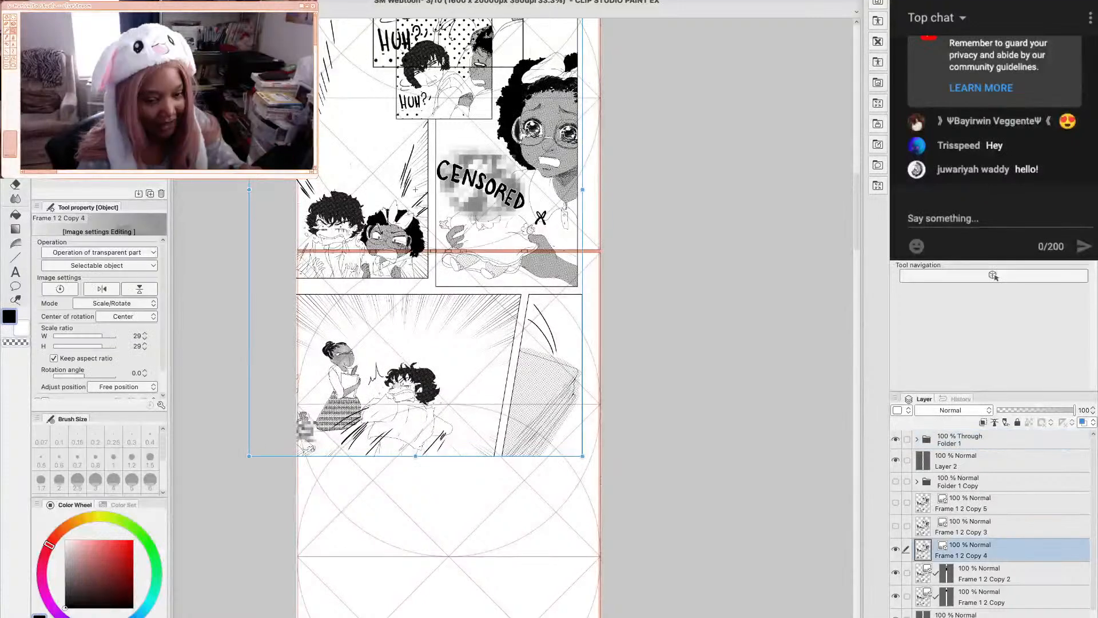
drag(416, 189, 479, 331)
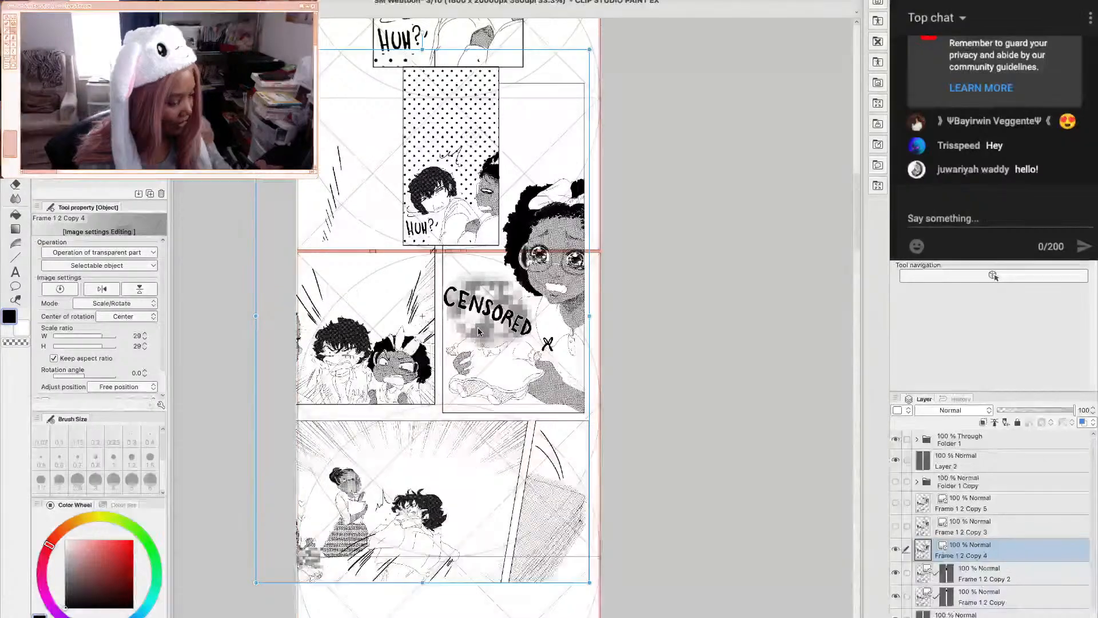
drag(478, 331, 437, 291)
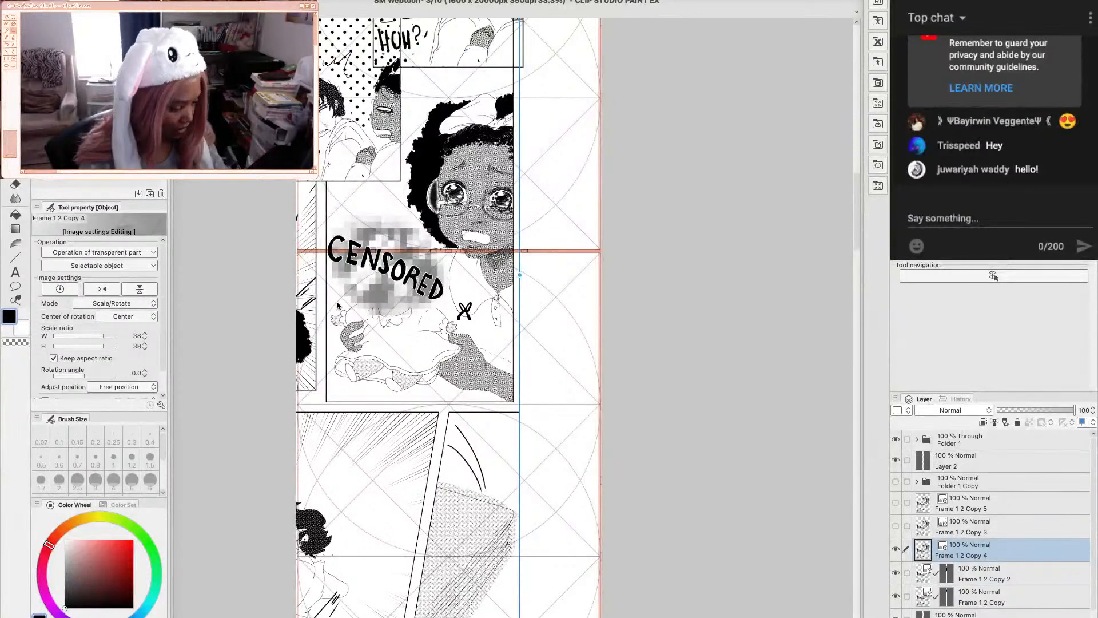
drag(519, 275, 579, 269)
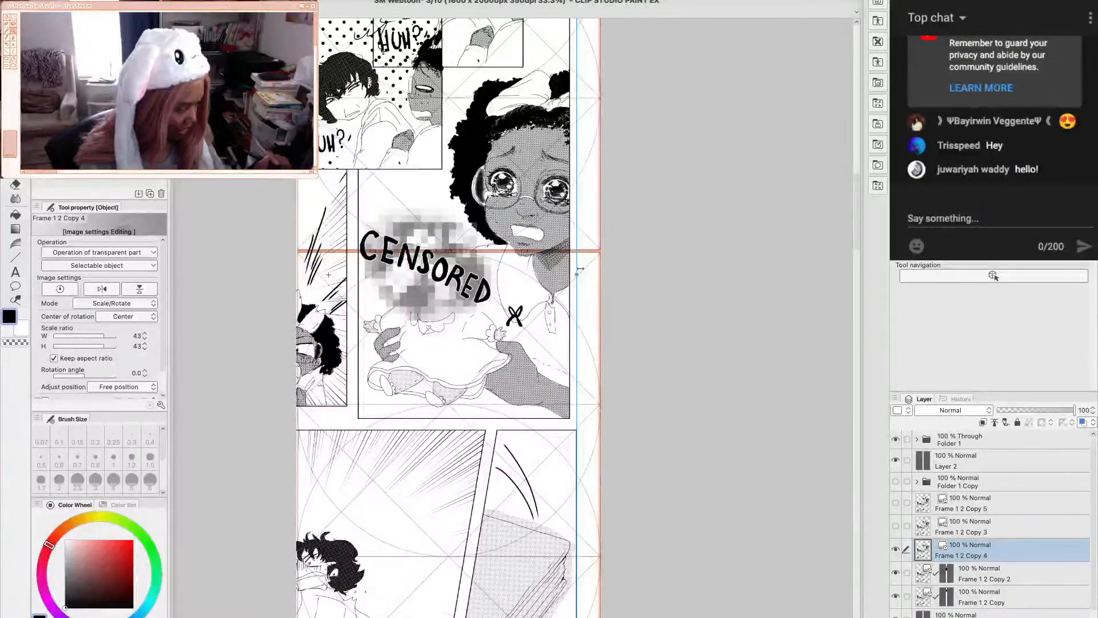
drag(579, 269, 554, 283)
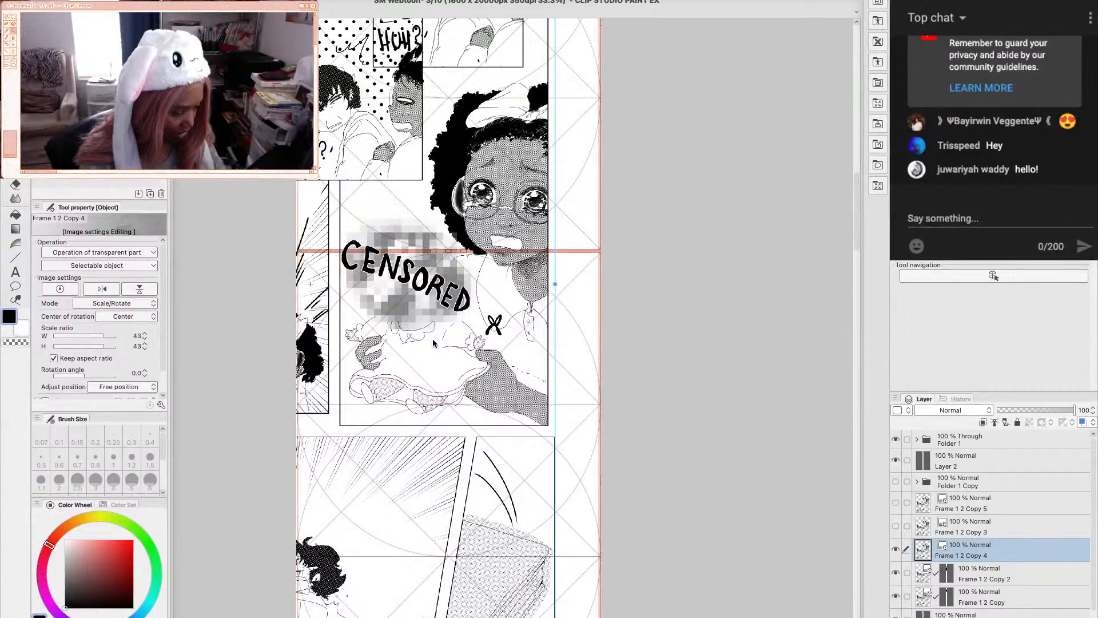
mouse_move(554, 284)
mouse_down()
mouse_move(539, 301)
mouse_move(564, 300)
mouse_up()
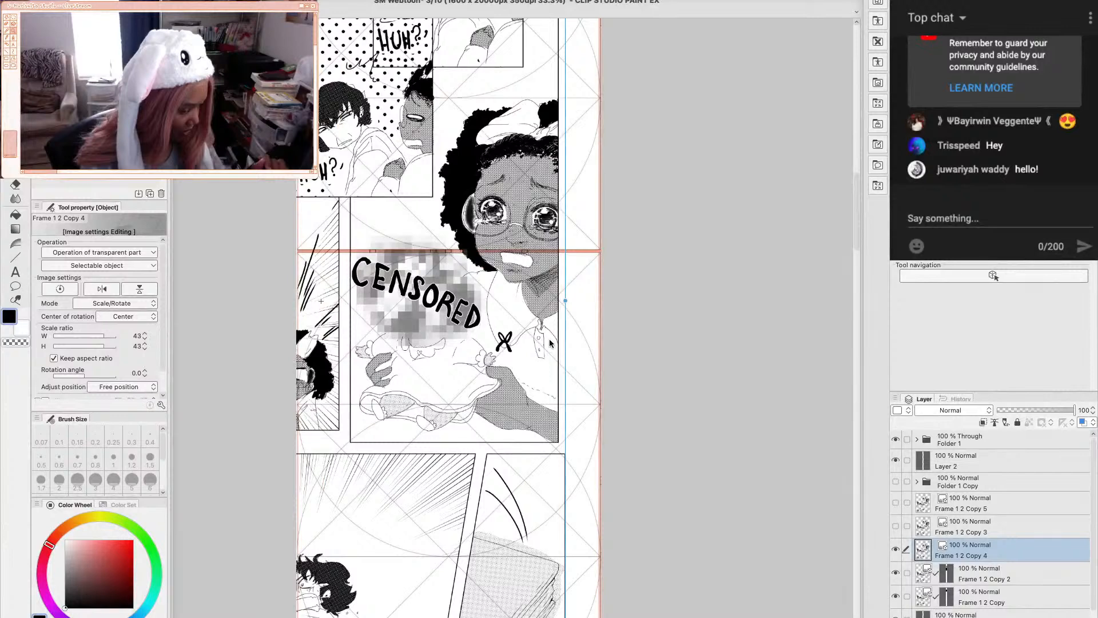
drag(550, 343, 523, 379)
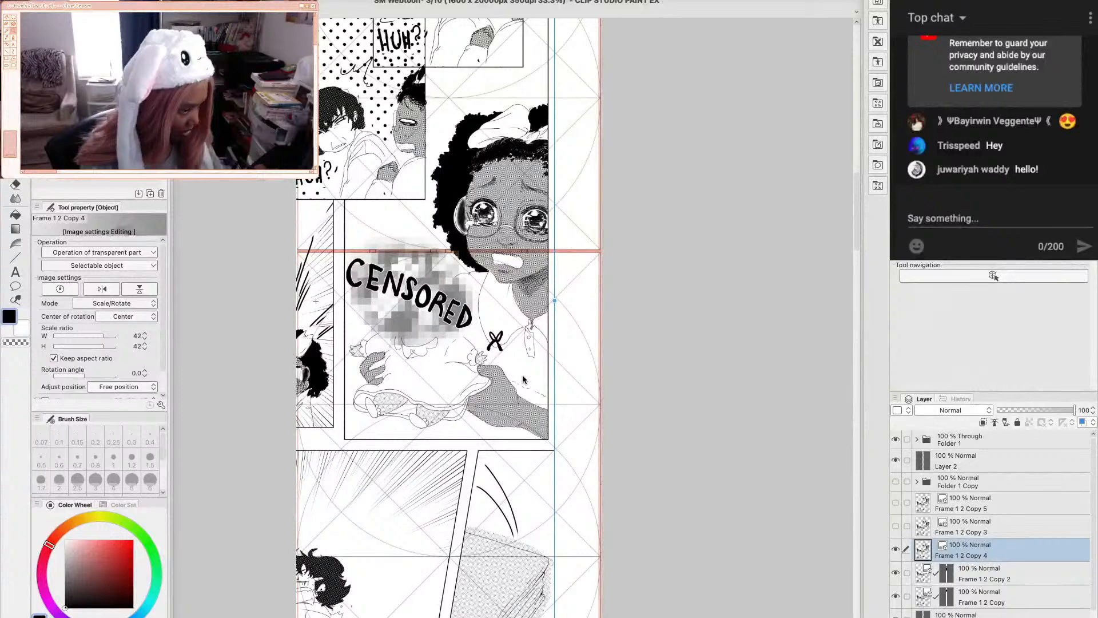
drag(522, 379, 556, 294)
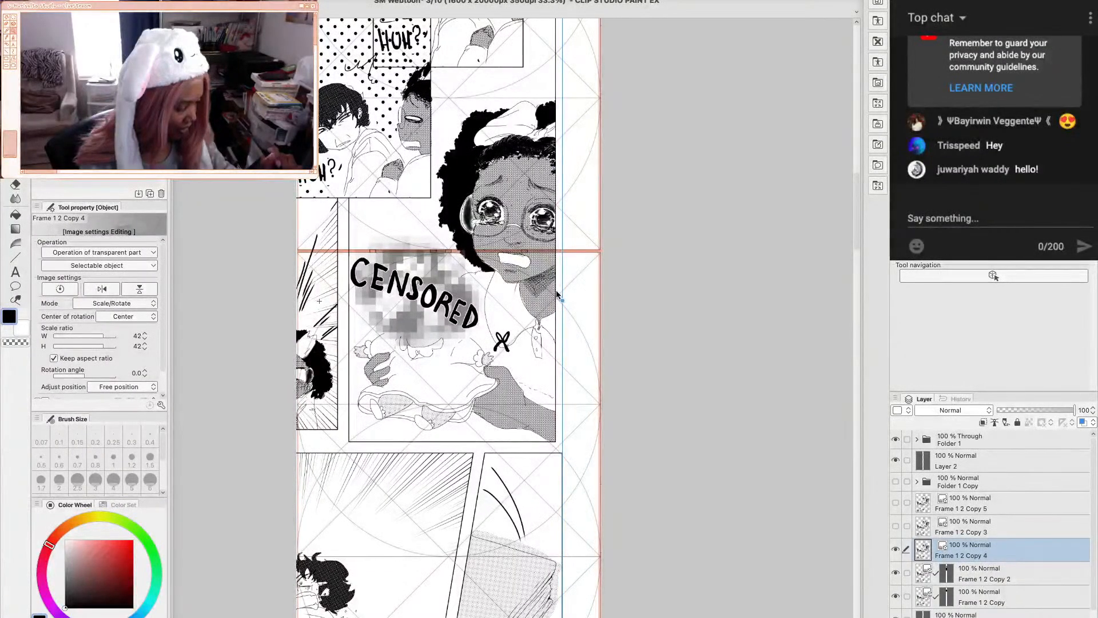
Add a layer mask to Frame 1 2 Copy 4 and mask out its top-row panels and the panel beside the "CENSORED" art
key(m)
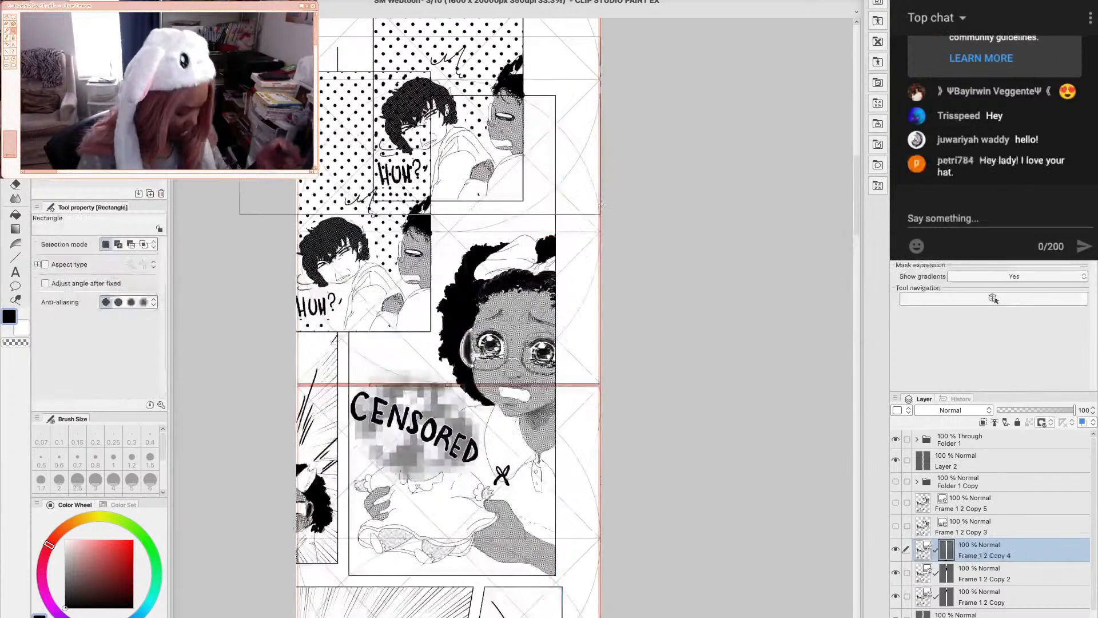
scroll(557, 294, up, 3)
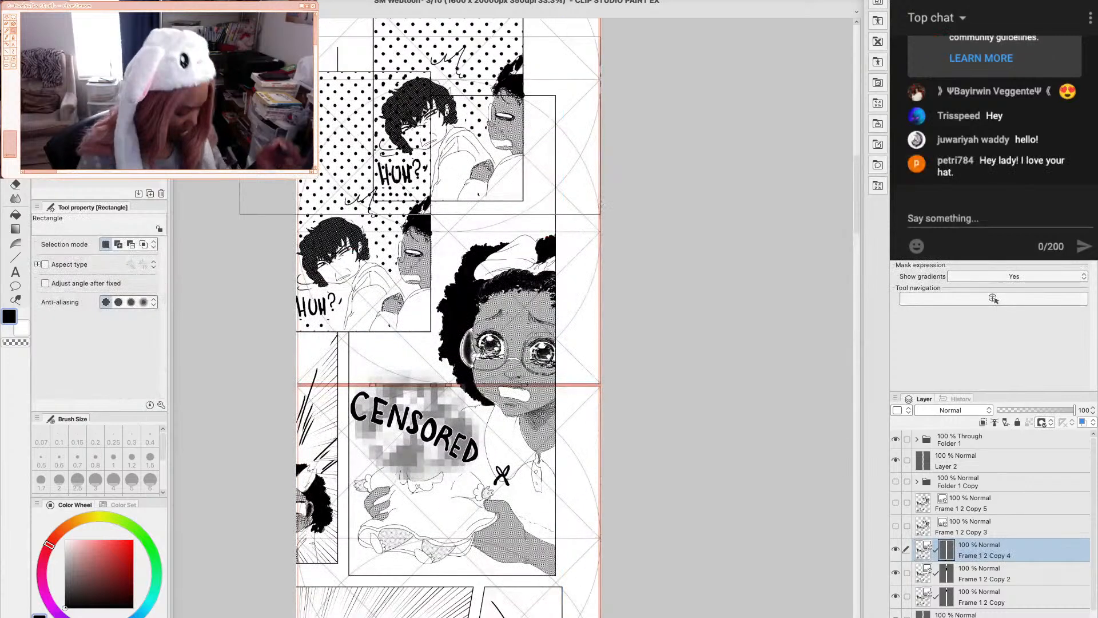
key(Delete)
drag(252, 168, 434, 337)
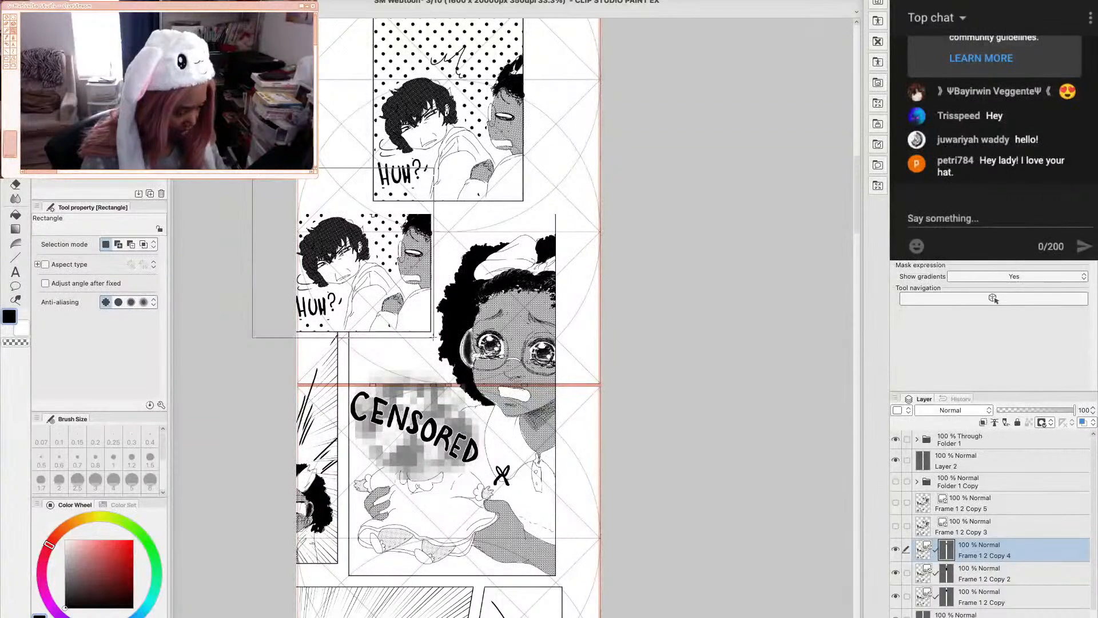
scroll(433, 337, down, 5)
drag(246, 103, 340, 364)
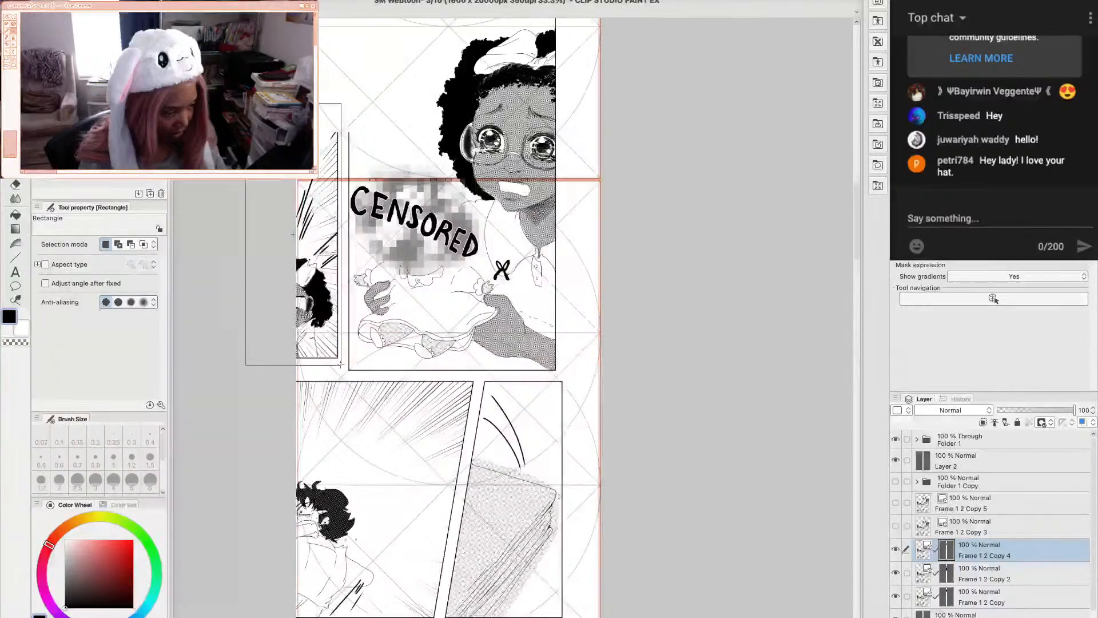
Mask out the bottom-row panels below the "CENSORED" panel on Frame 1 2 Copy 4 and clear the selection
scroll(292, 234, down, 5)
drag(222, 153, 650, 503)
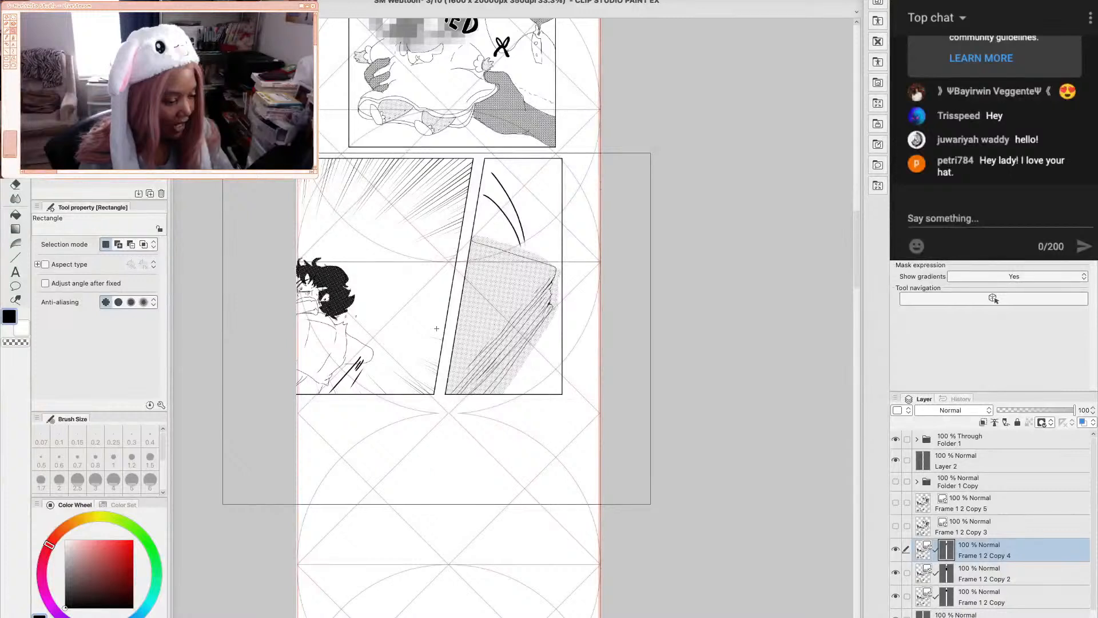
drag(650, 503, 650, 504)
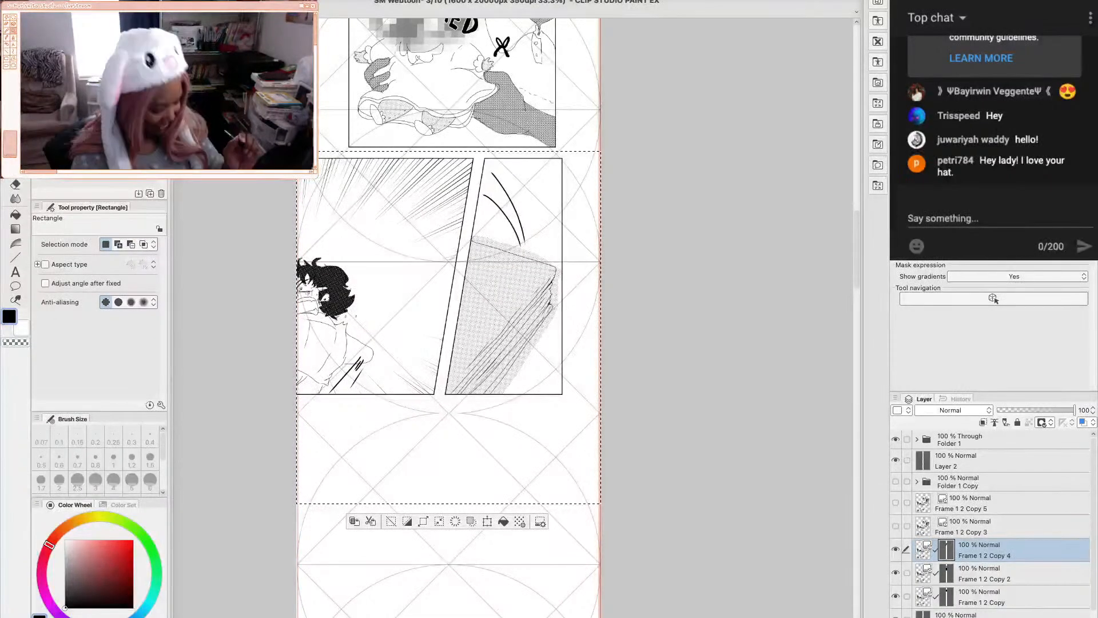
key(Delete)
key(ctrl+d)
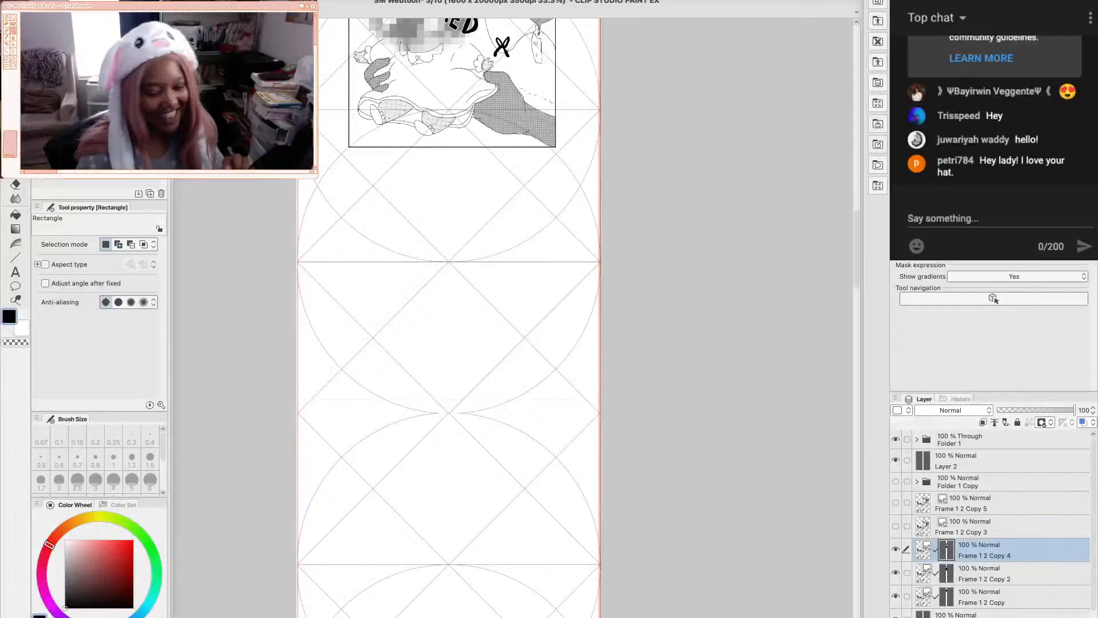
Create a vector layer above Folder 1 Copy and draw straight lines of size 1.20 along the "CENSORED" panel's missing left and top borders
scroll(449, 343, up, 5)
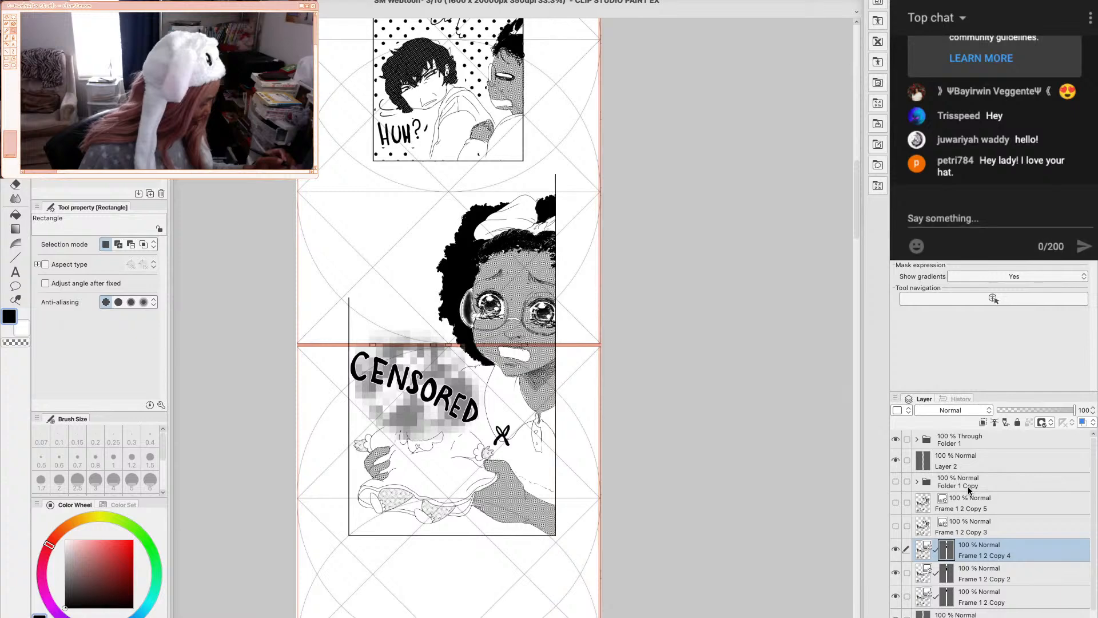
click(968, 486)
key(ctrl+shift+n)
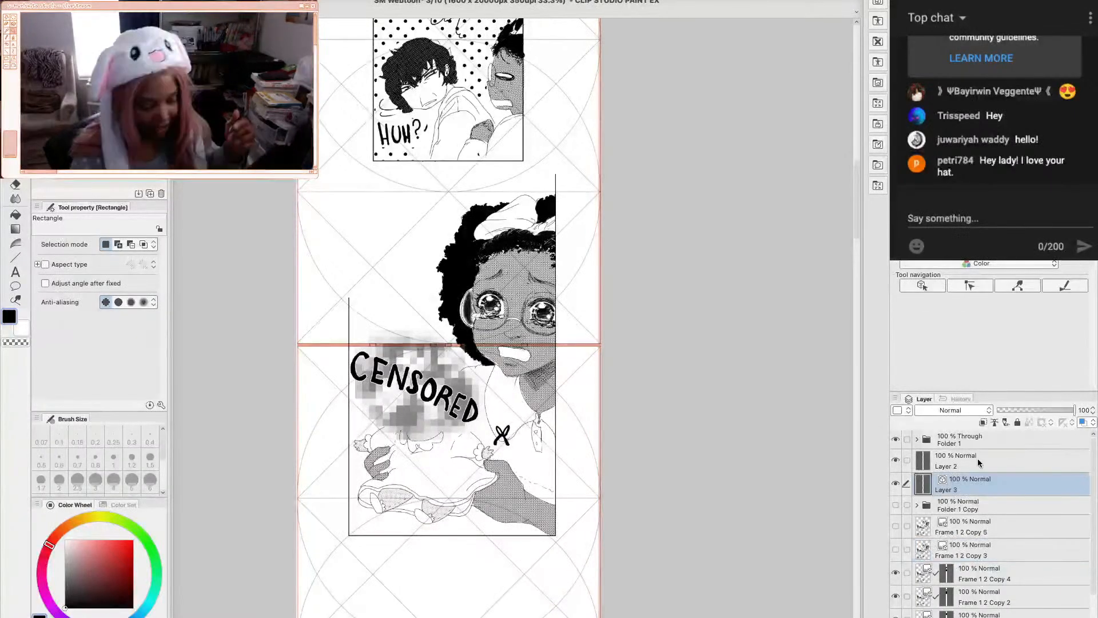
click(15, 259)
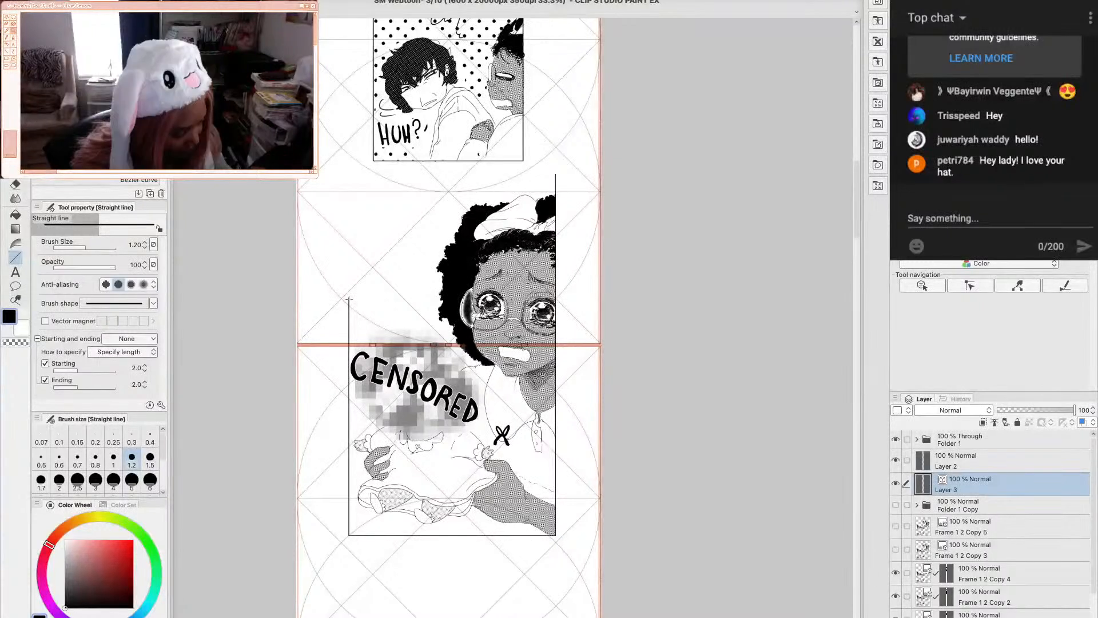
drag(349, 299, 350, 170)
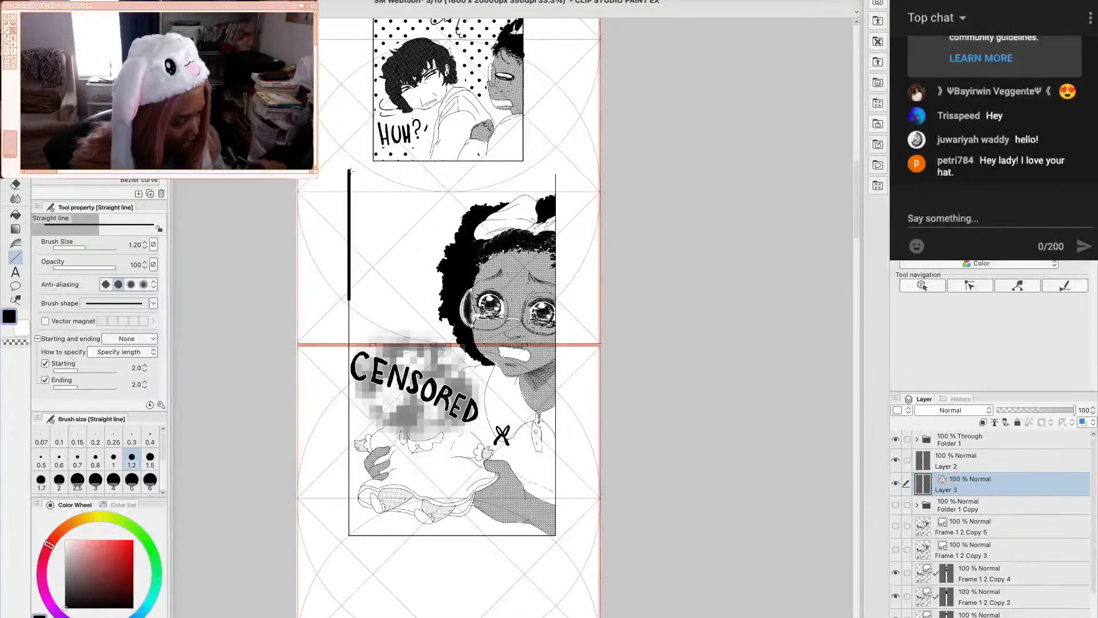
drag(349, 173, 555, 174)
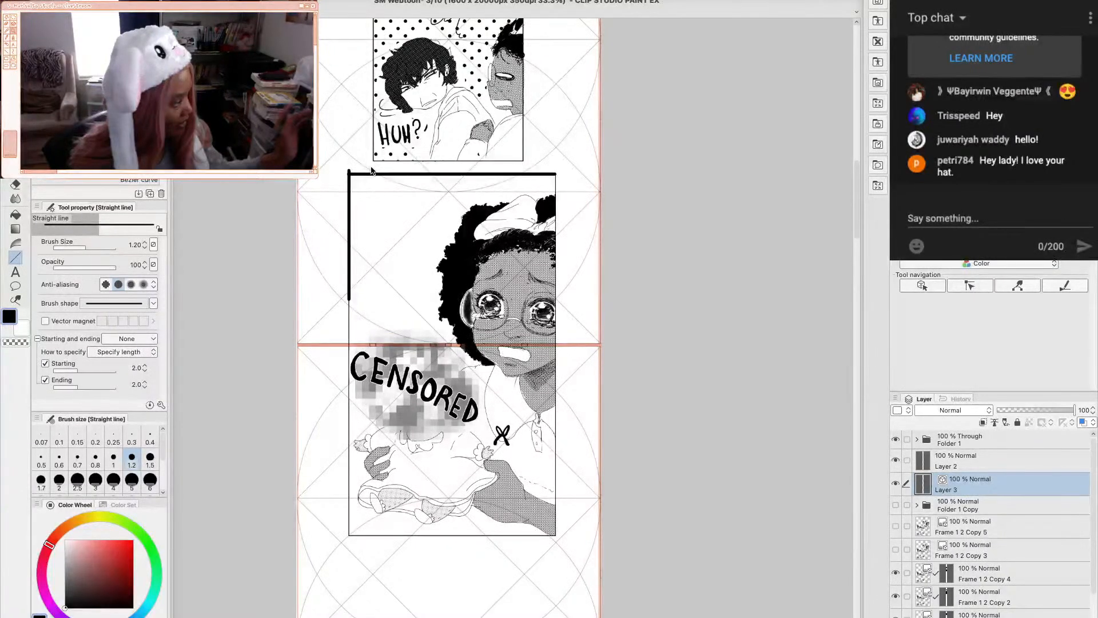
Pull the upper end of the left border line down so it meets the top border line at the panel corner
key(o)
scroll(371, 170, up, 2)
click(351, 178)
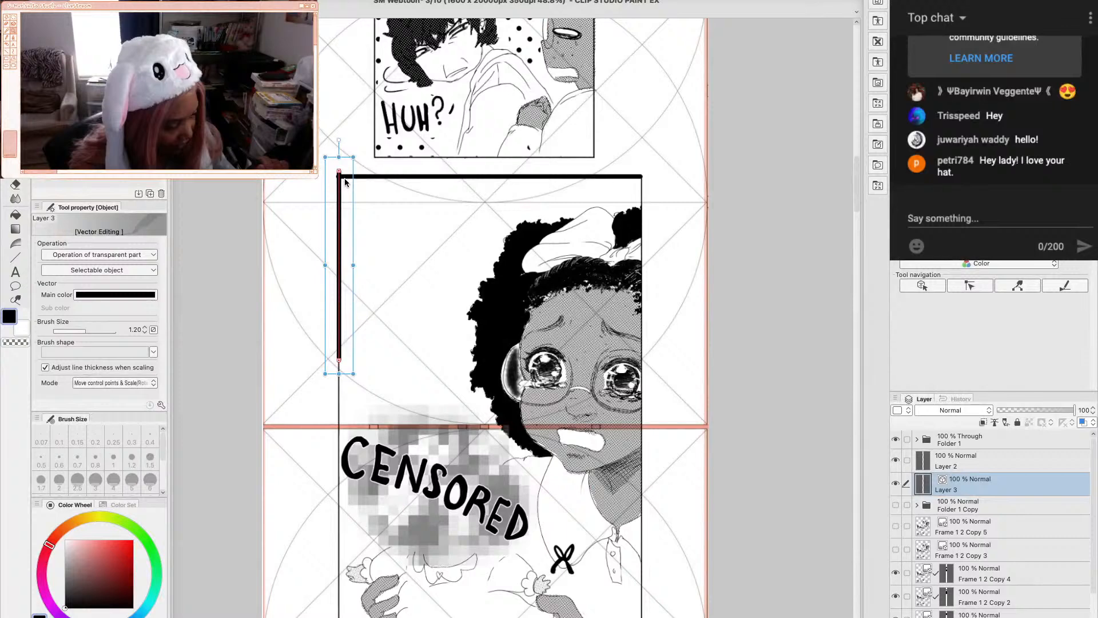
drag(339, 171, 339, 177)
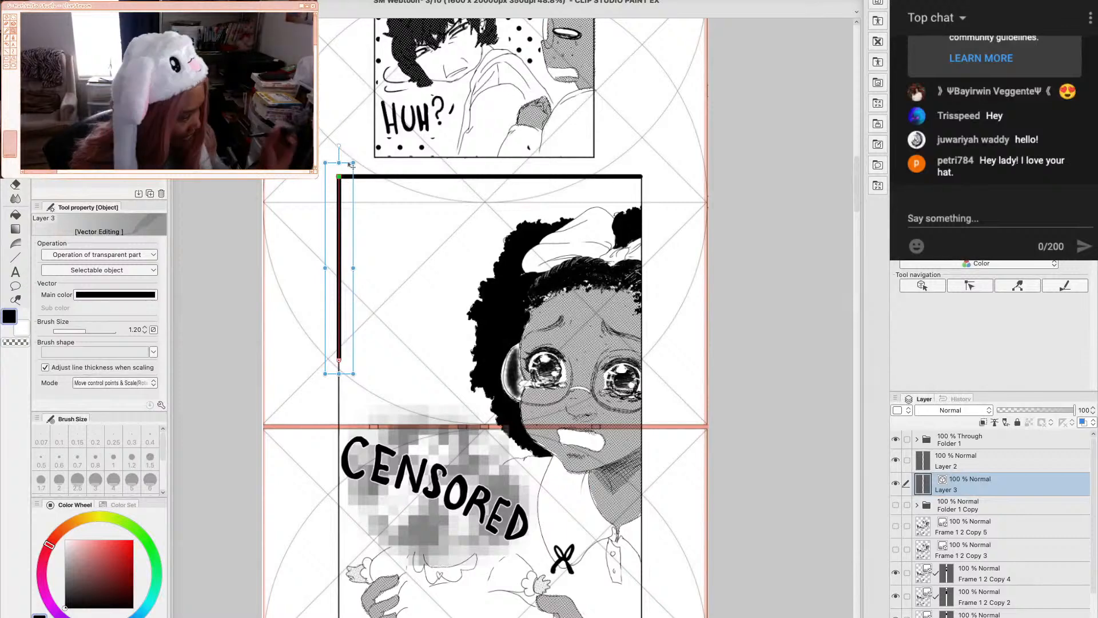
Reduce the top border line's brush size to 0.50 and the left border line's to 0.40 on Layer 3
click(352, 176)
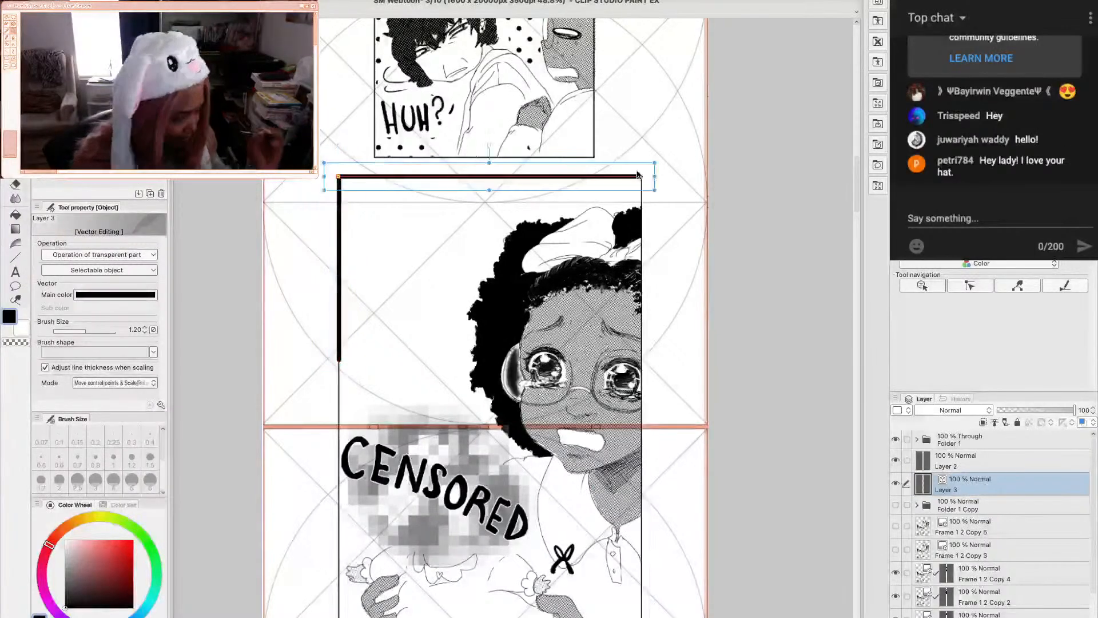
click(145, 332)
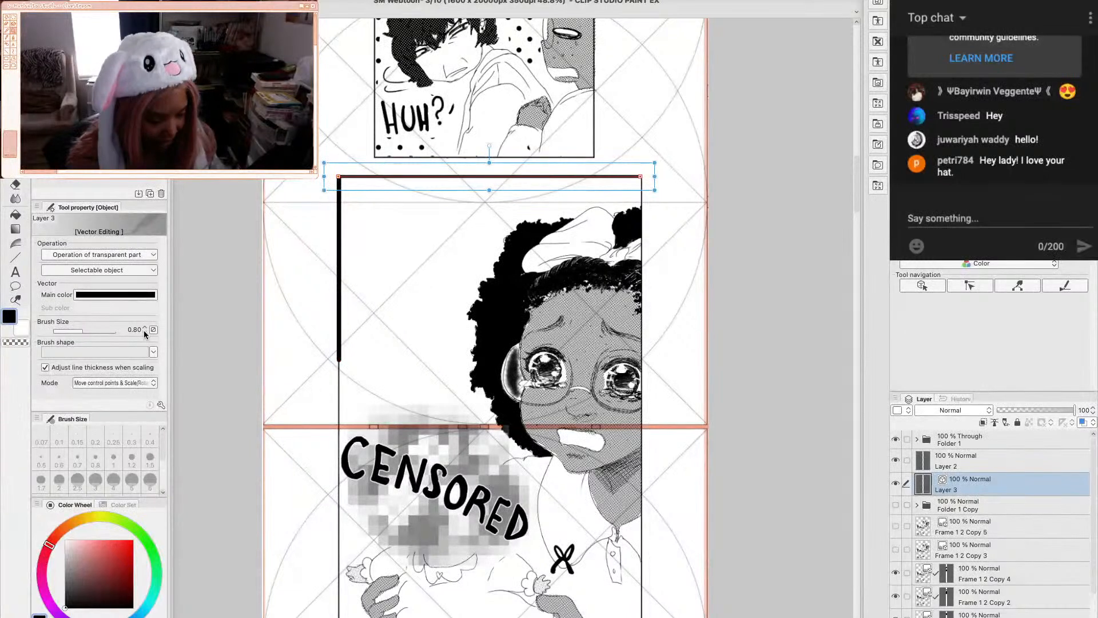
click(144, 333)
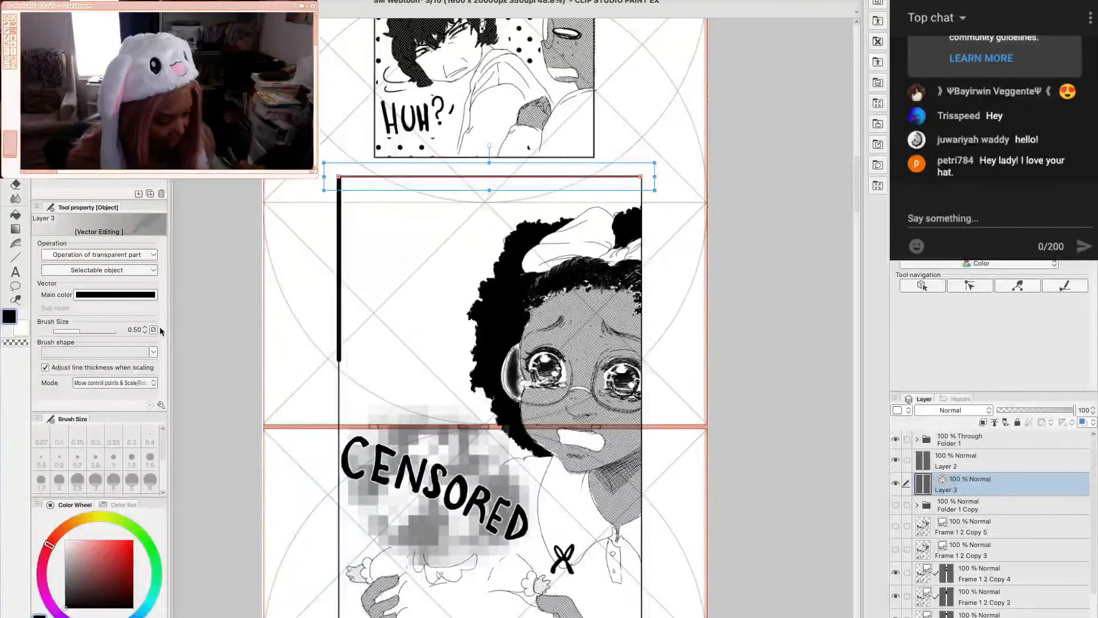
click(145, 327)
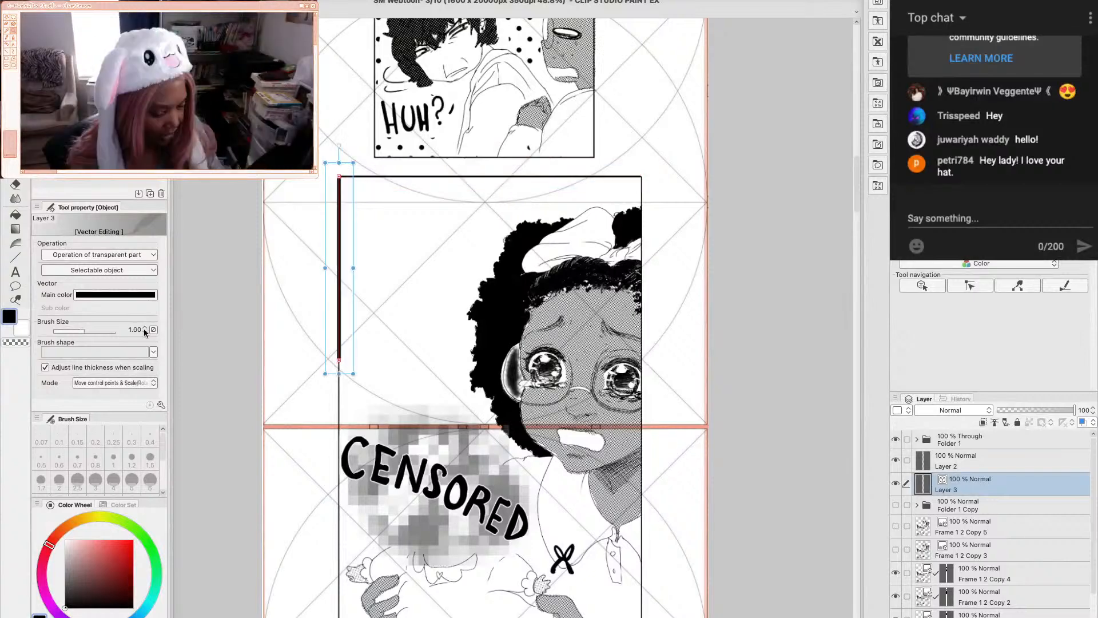
click(145, 331)
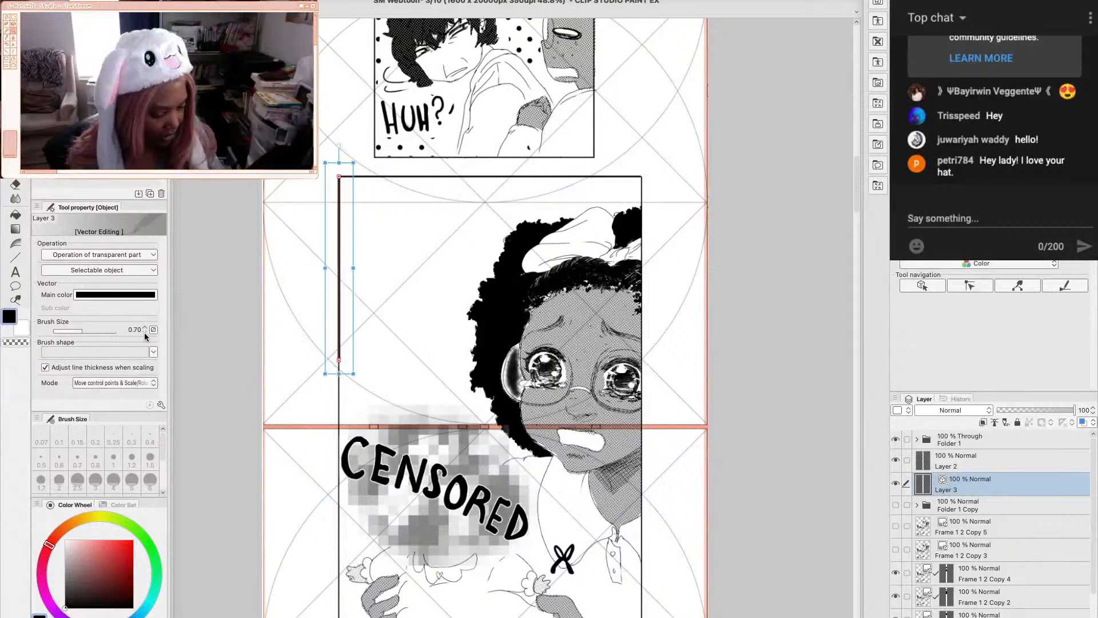
click(144, 332)
click(144, 332)
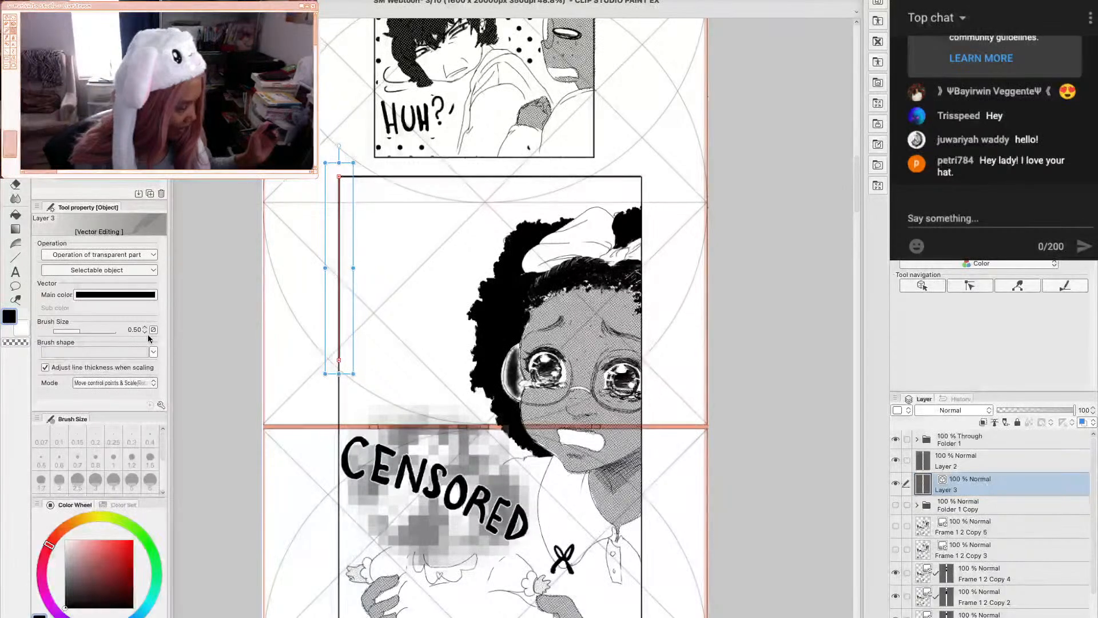
click(984, 504)
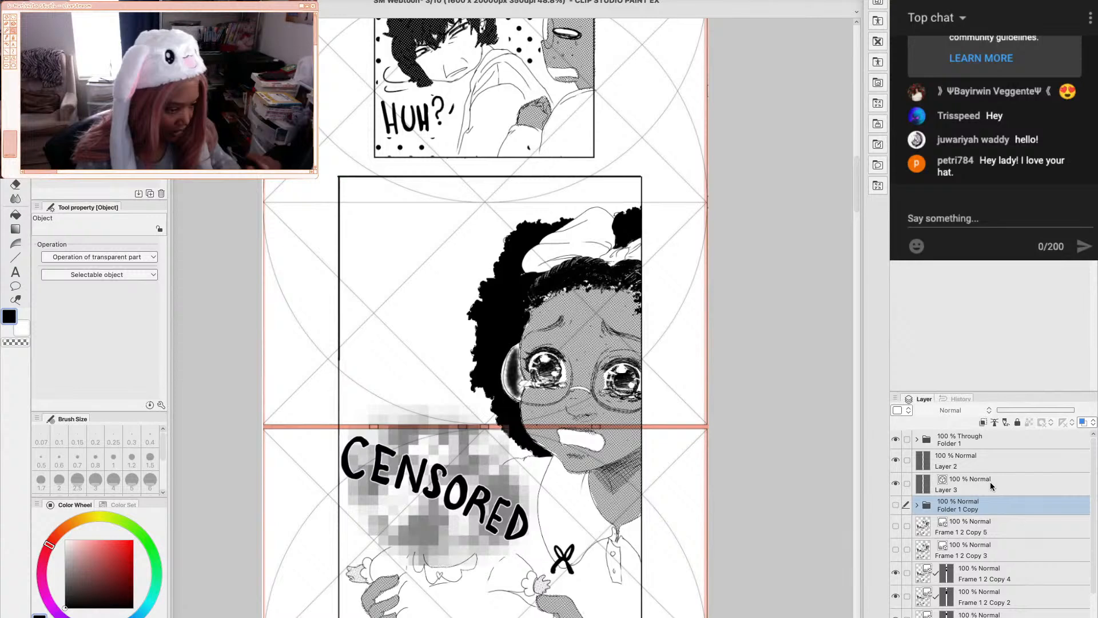
click(989, 482)
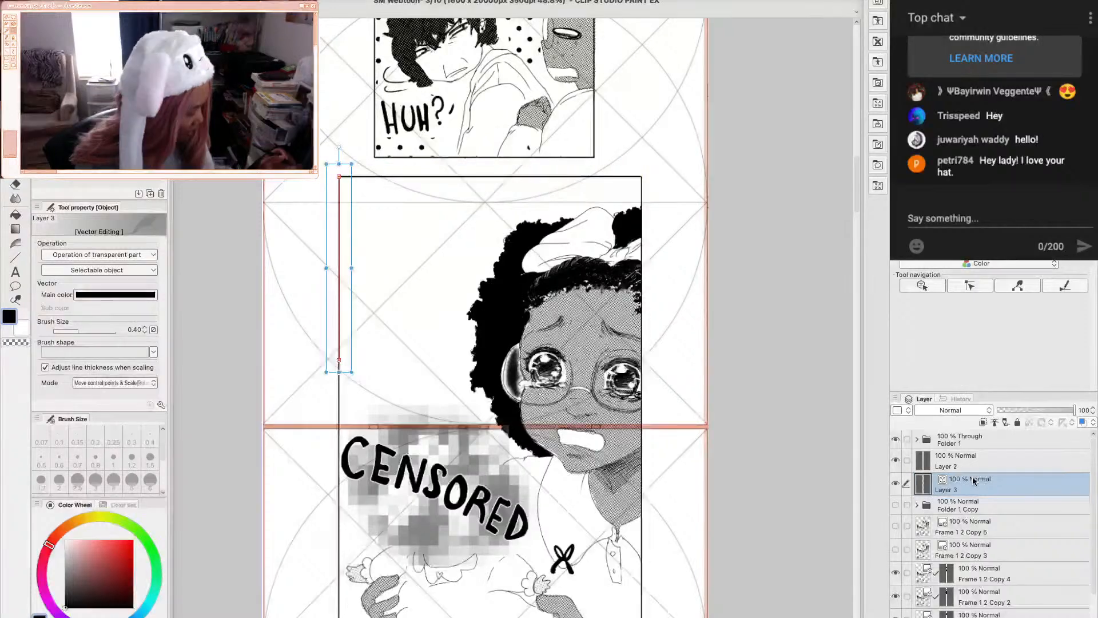
Create a frame border folder named Frame 1 with a drawn border, 0.40 mm line width and no anti-aliasing
click(986, 460)
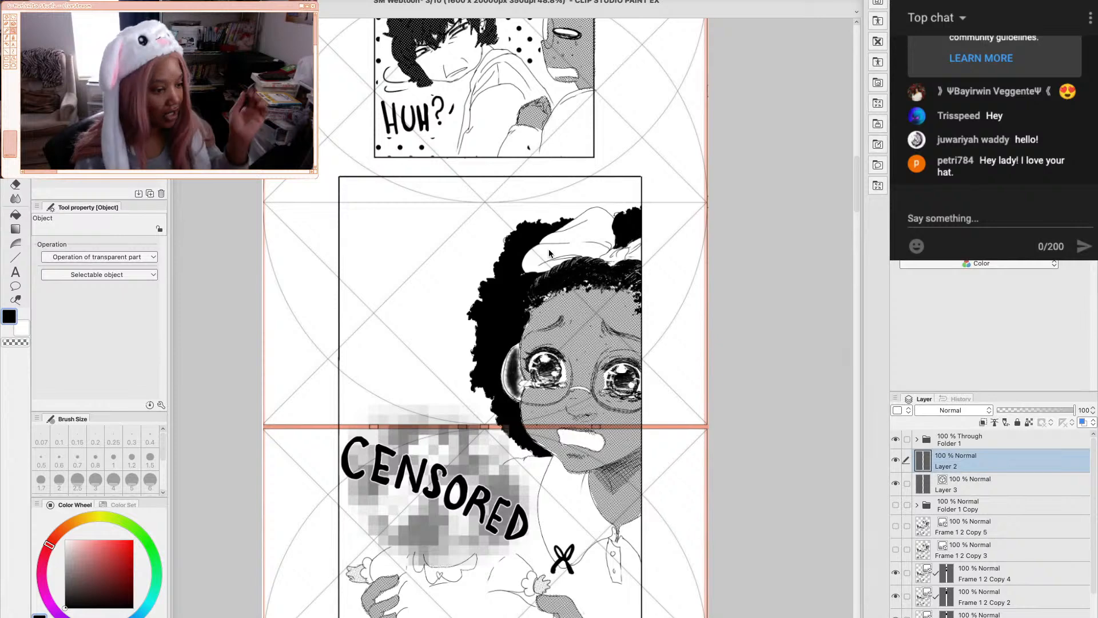
click(251, 1)
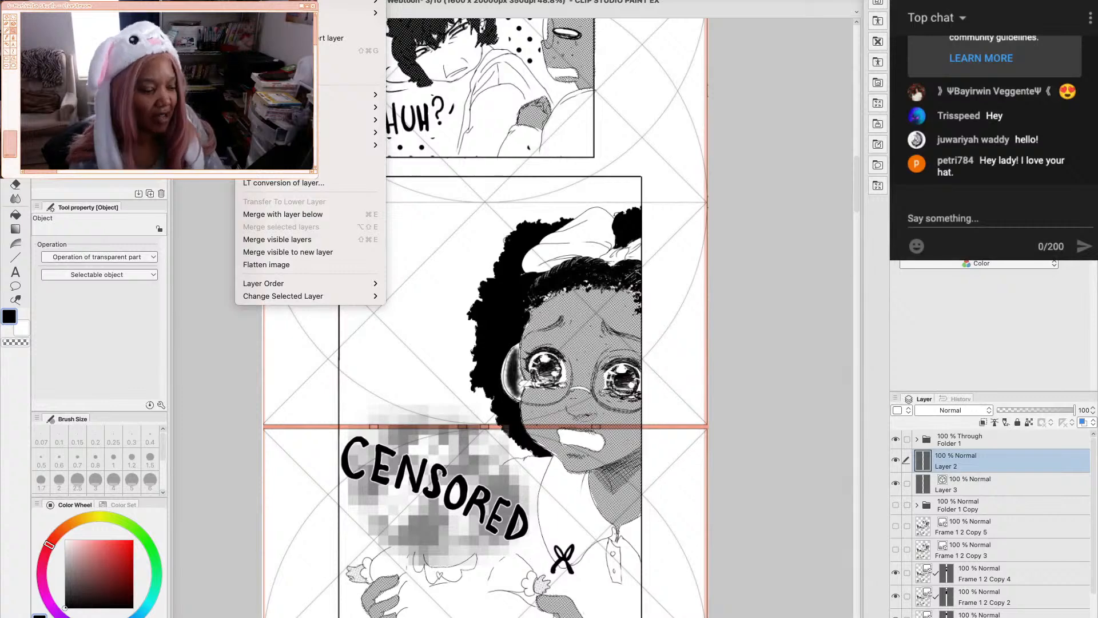
mouse_move(354, 1)
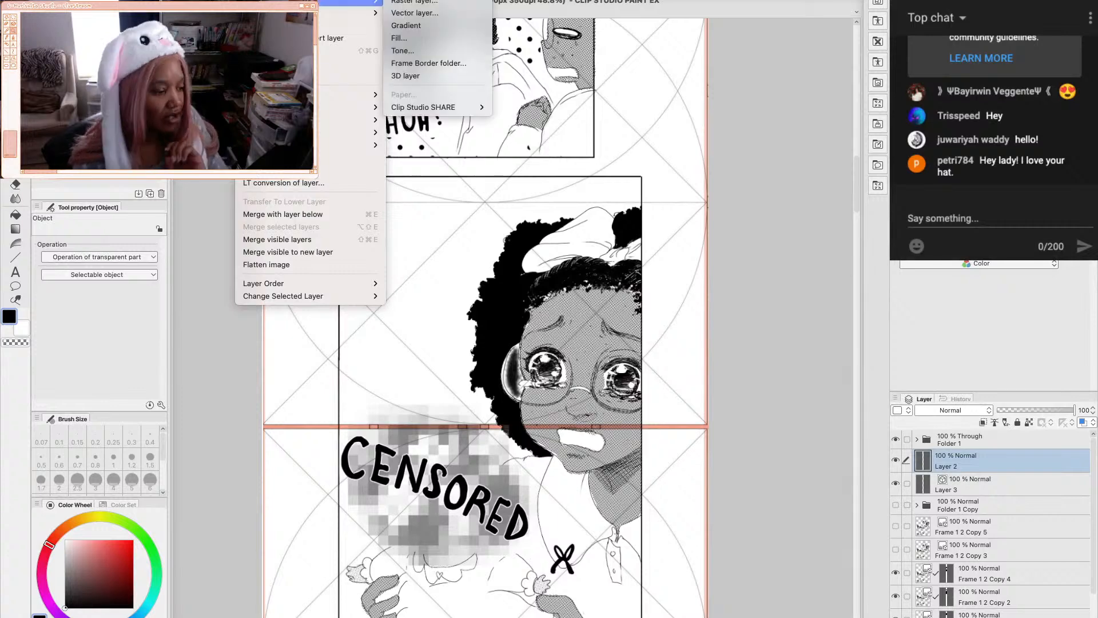
click(431, 65)
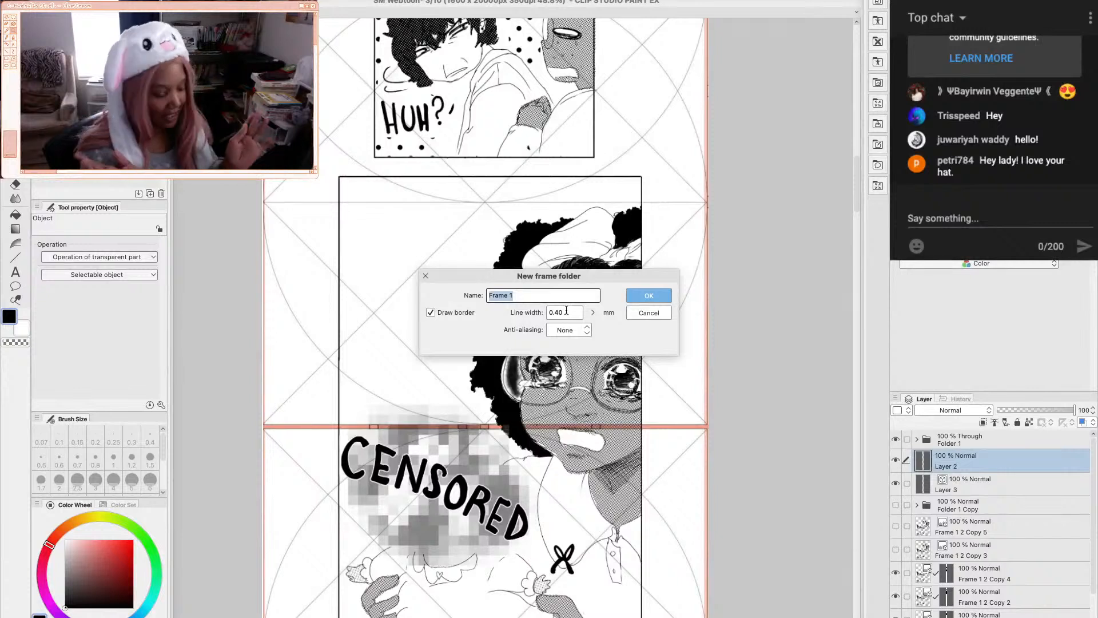
click(564, 331)
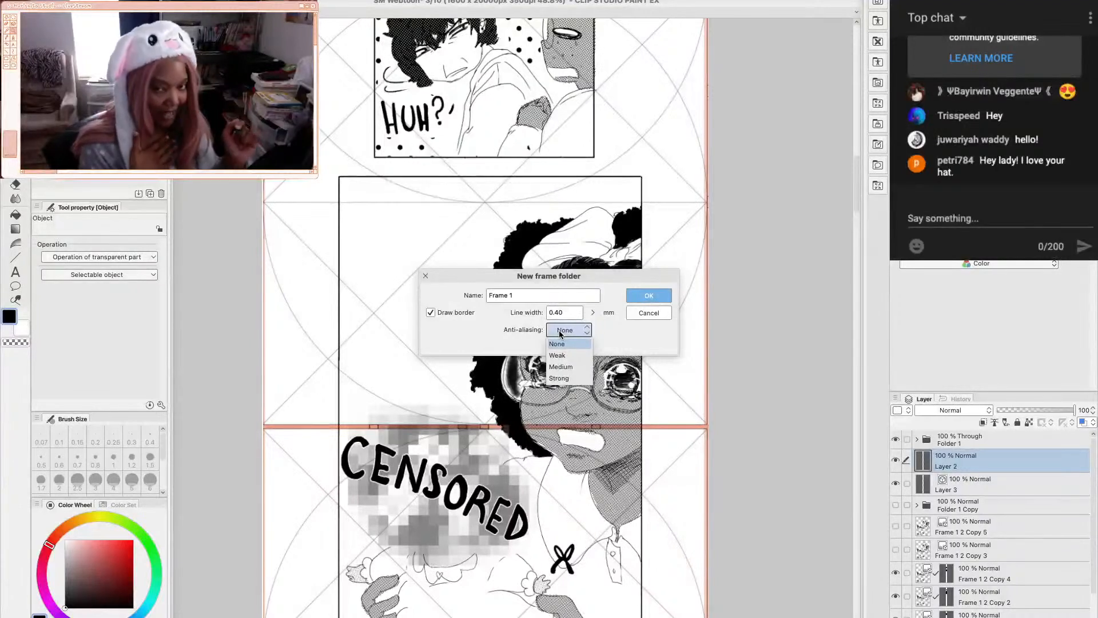
click(650, 298)
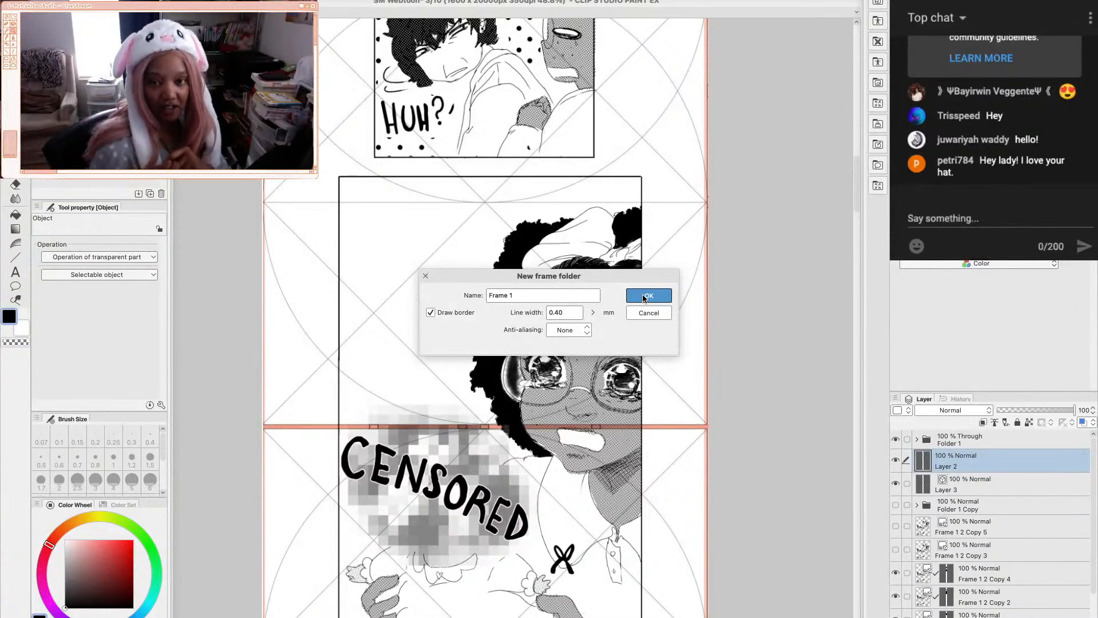
click(645, 296)
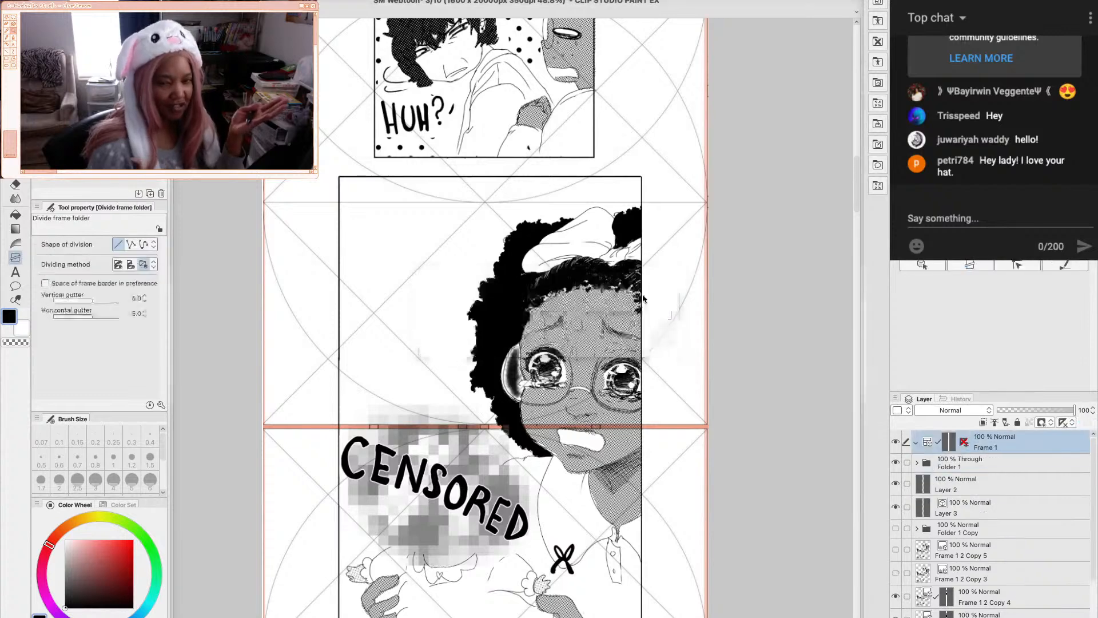
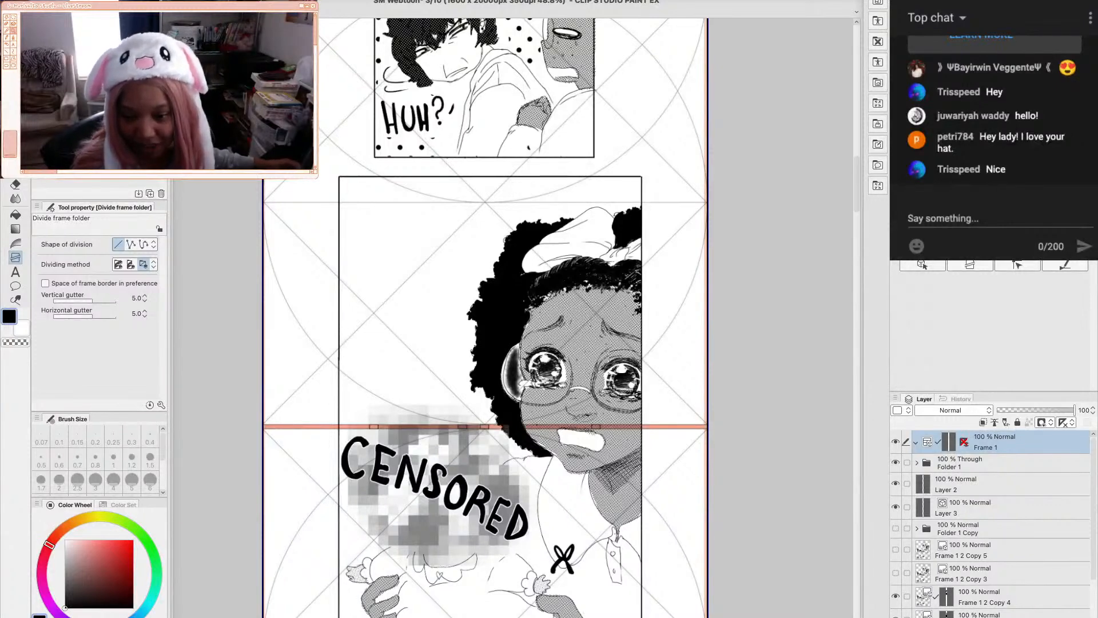
Divide the Frame 1 folder with a horizontal cut across the full canvas width through the upper part of the "CENSORED" panel
key(Tab)
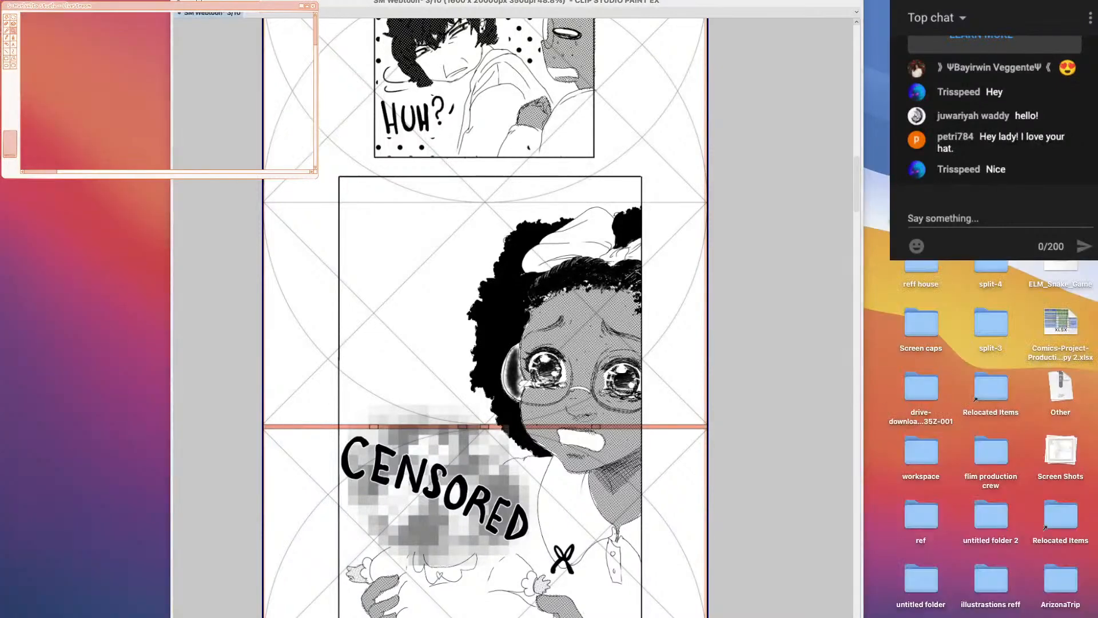
key(Tab)
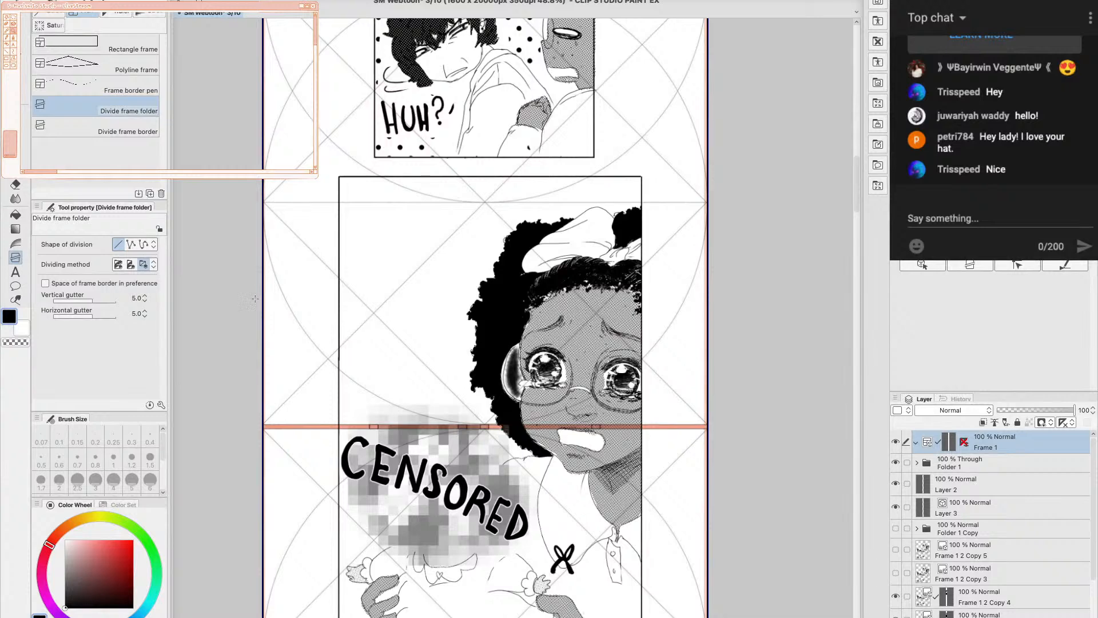
drag(260, 297, 709, 299)
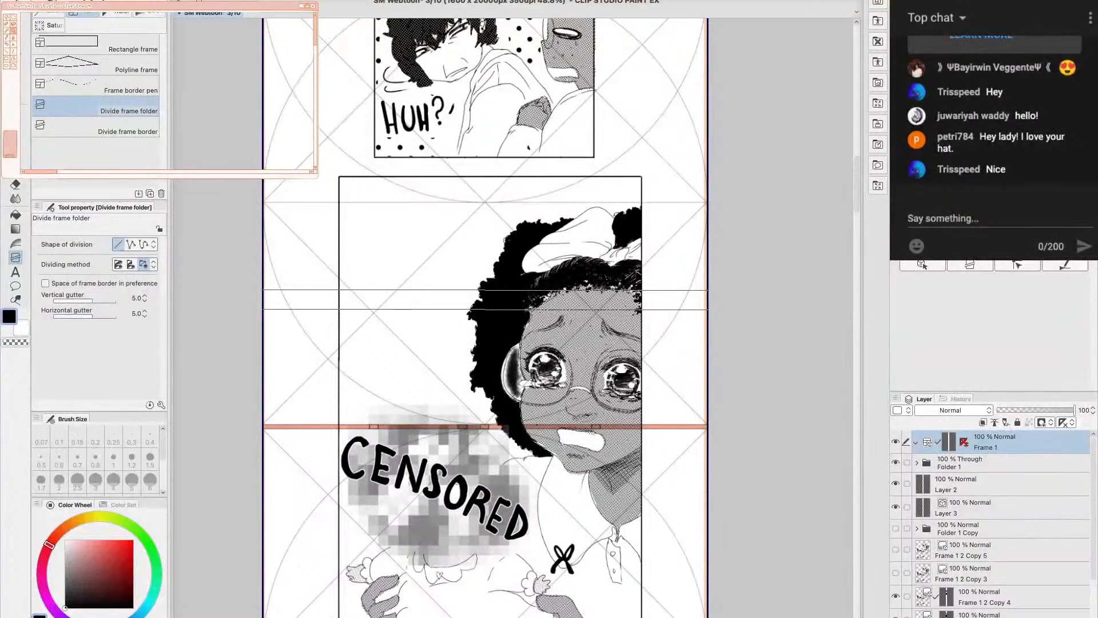
key(Tab)
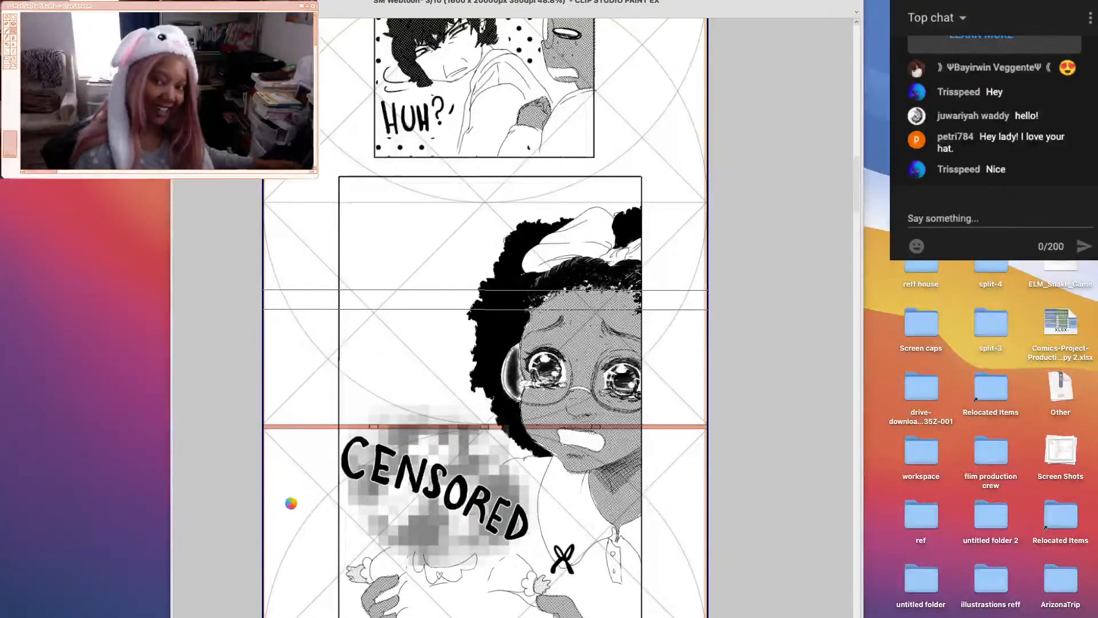
key(Tab)
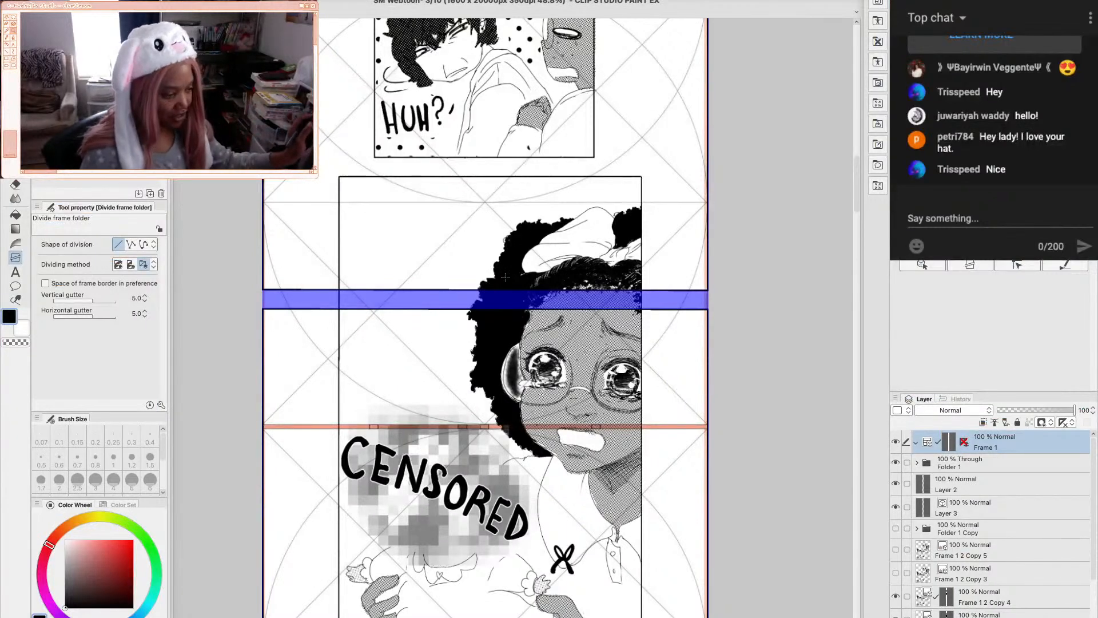
scroll(505, 277, down, 4)
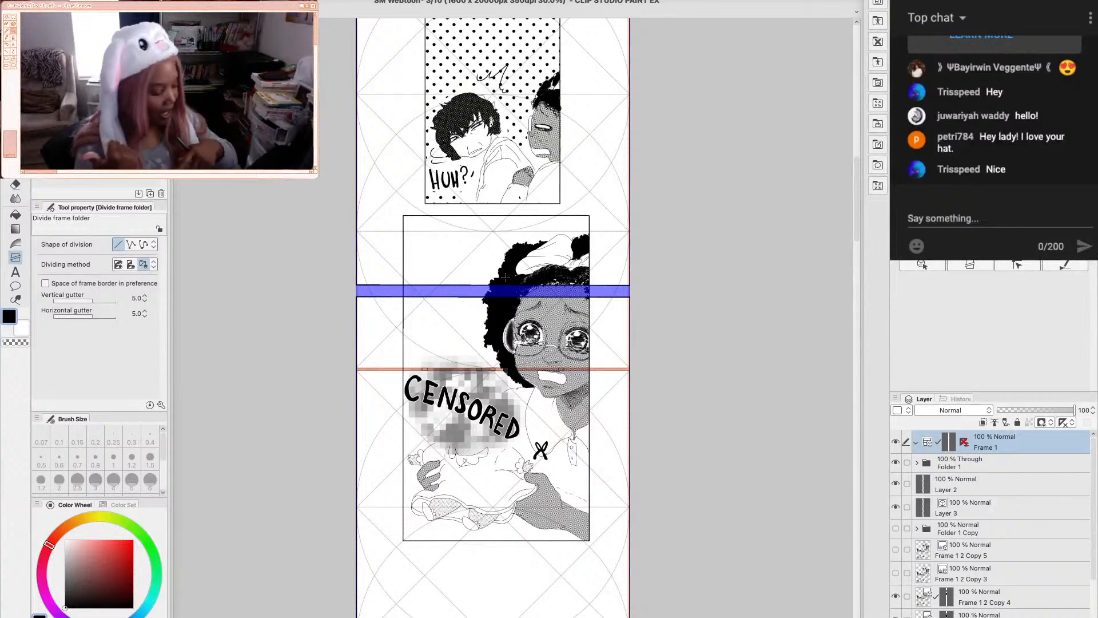
Undo the frame division and delete the Frame 1 folder
ctrl+click(506, 279)
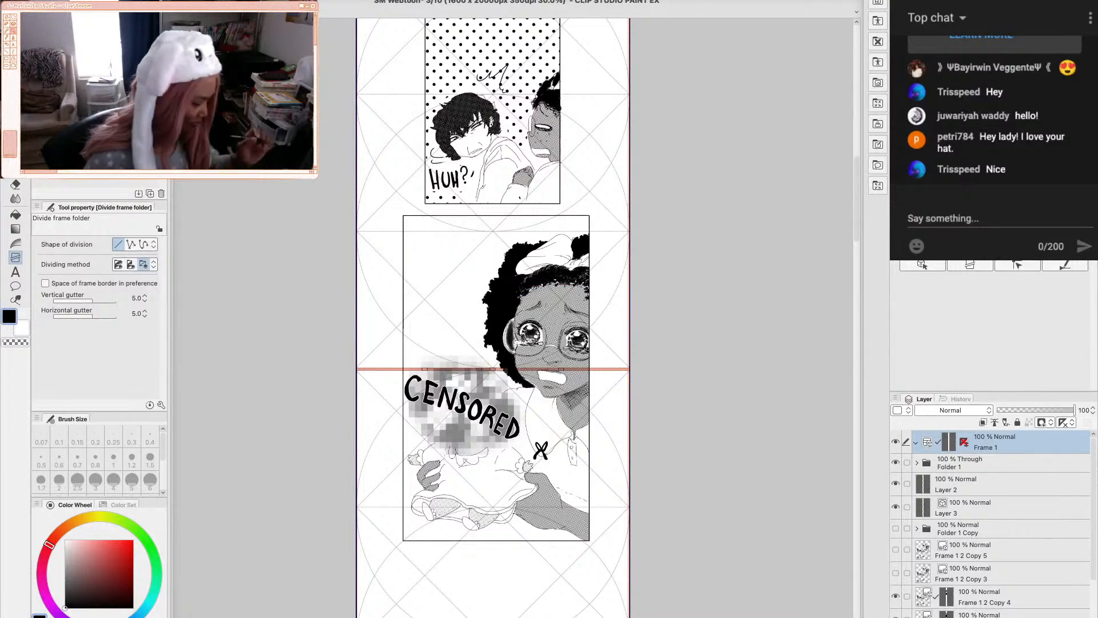
key(Delete)
key(Return)
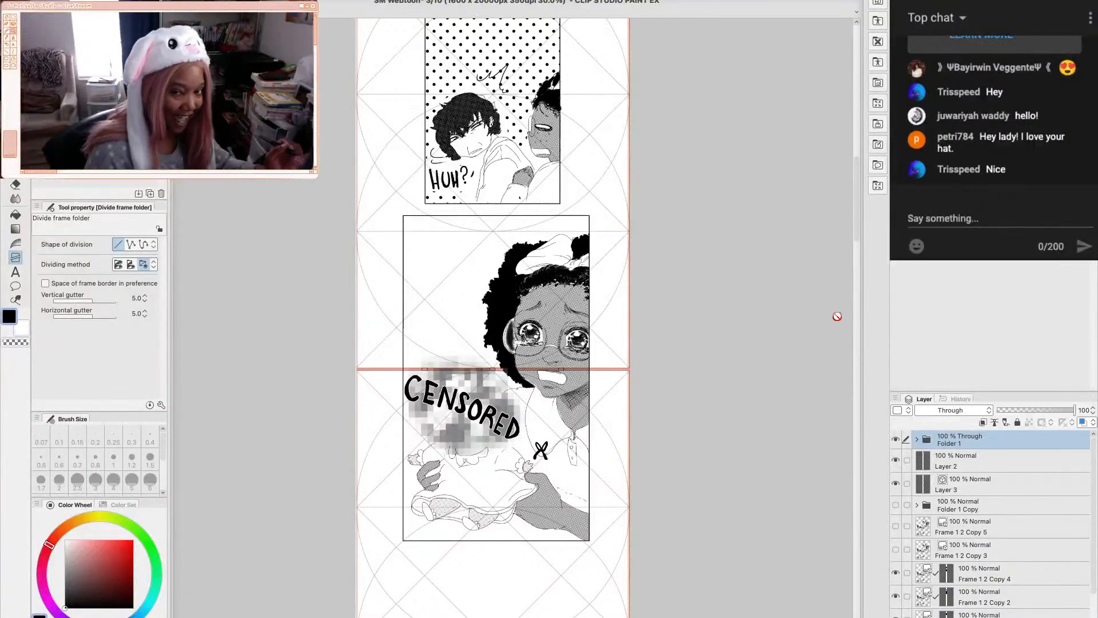
Show the Frame 1 2 Copy 3 layer and move its page image down the canvas so its bottom row lies below the enlarged "CENSORED" panel
scroll(856, 229, down, 4)
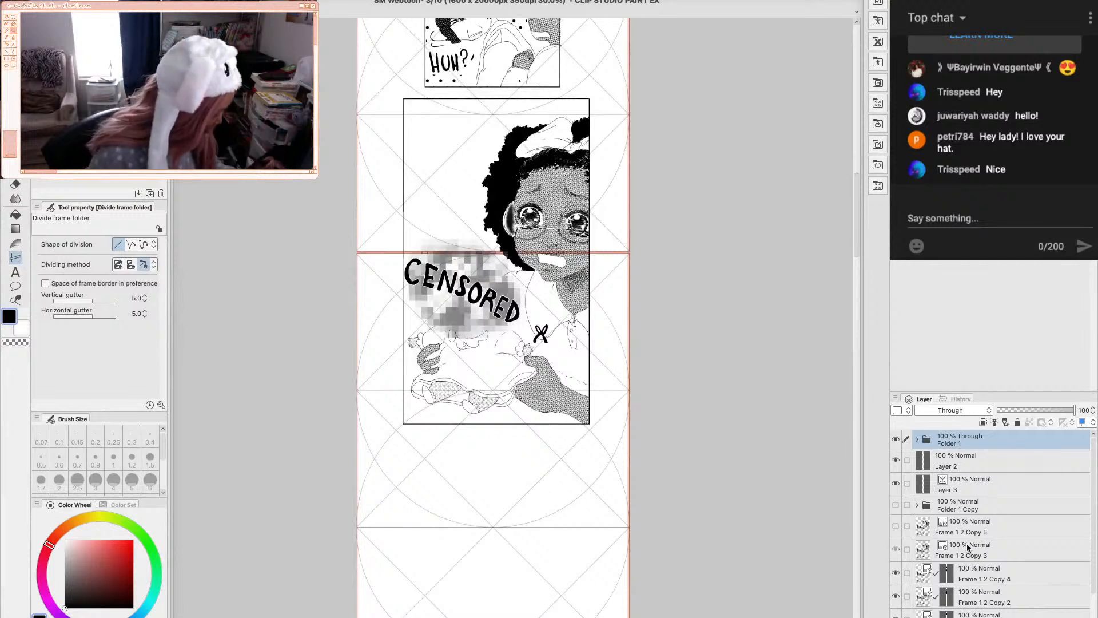
click(989, 545)
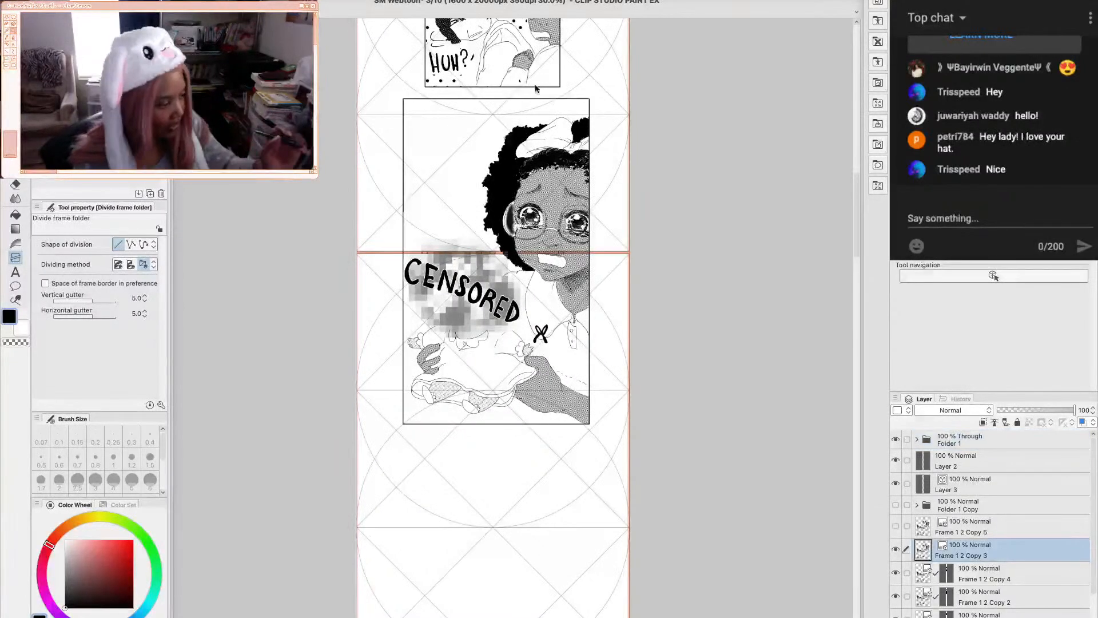
key(o)
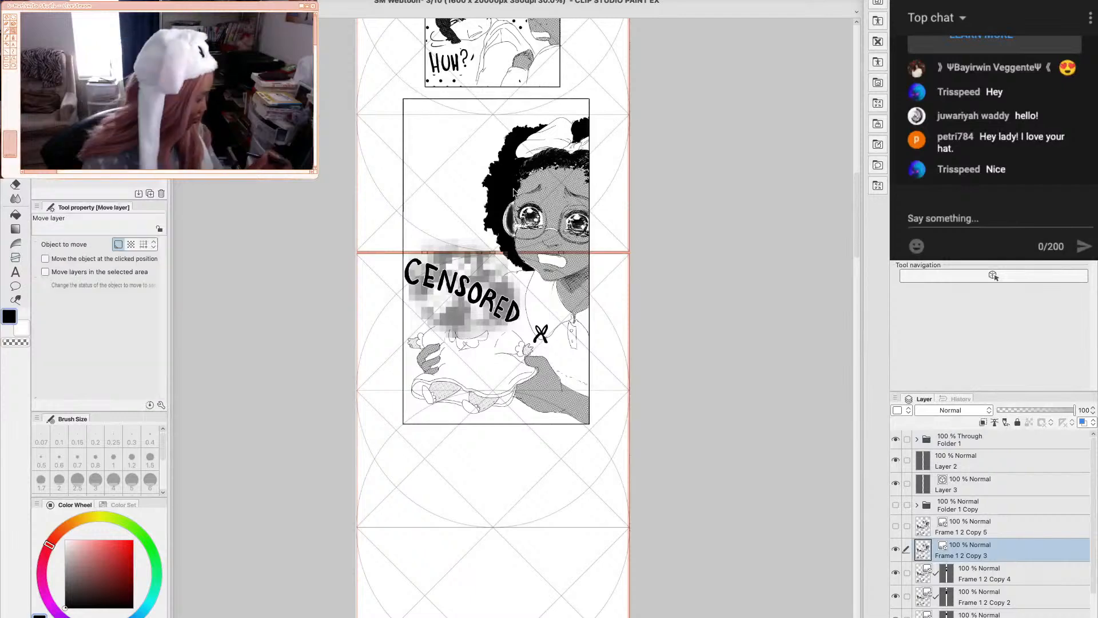
key(k)
drag(601, 114, 604, 226)
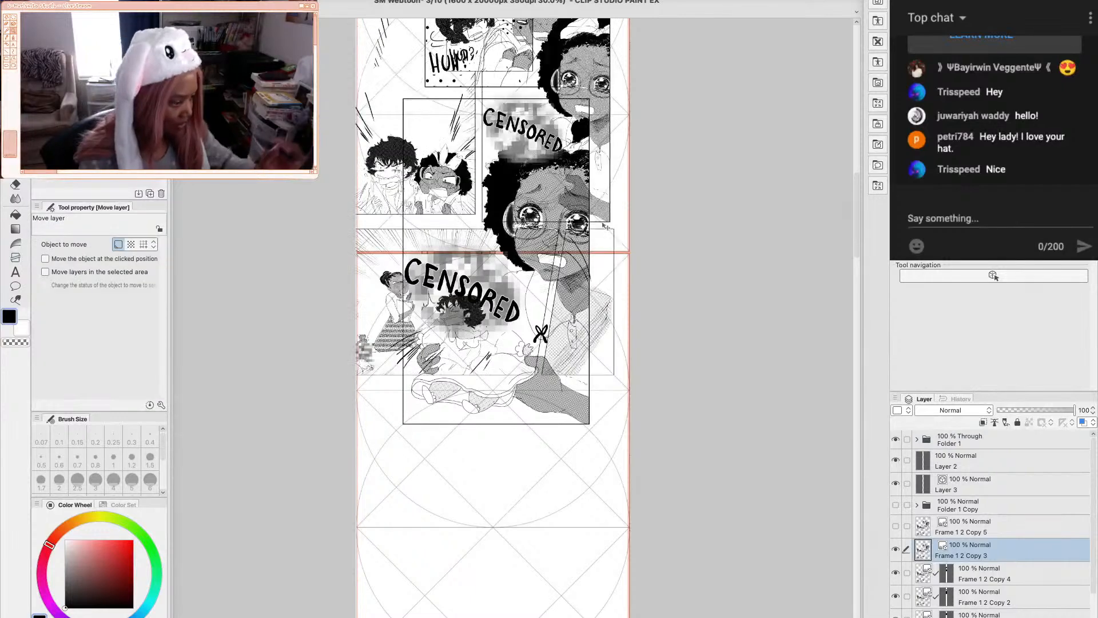
scroll(854, 265, down, 5)
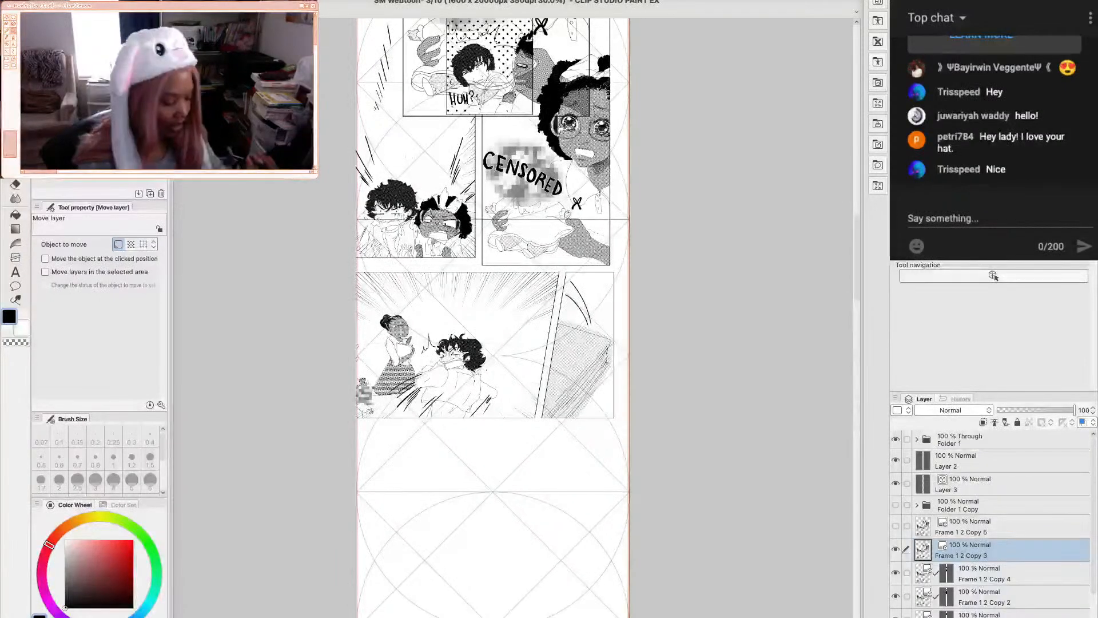
Enlarge Frame 1 2 Copy 3 to a scale ratio of 45 and position its bottom-row action panel across the canvas width below the "CENSORED" panel
key(o)
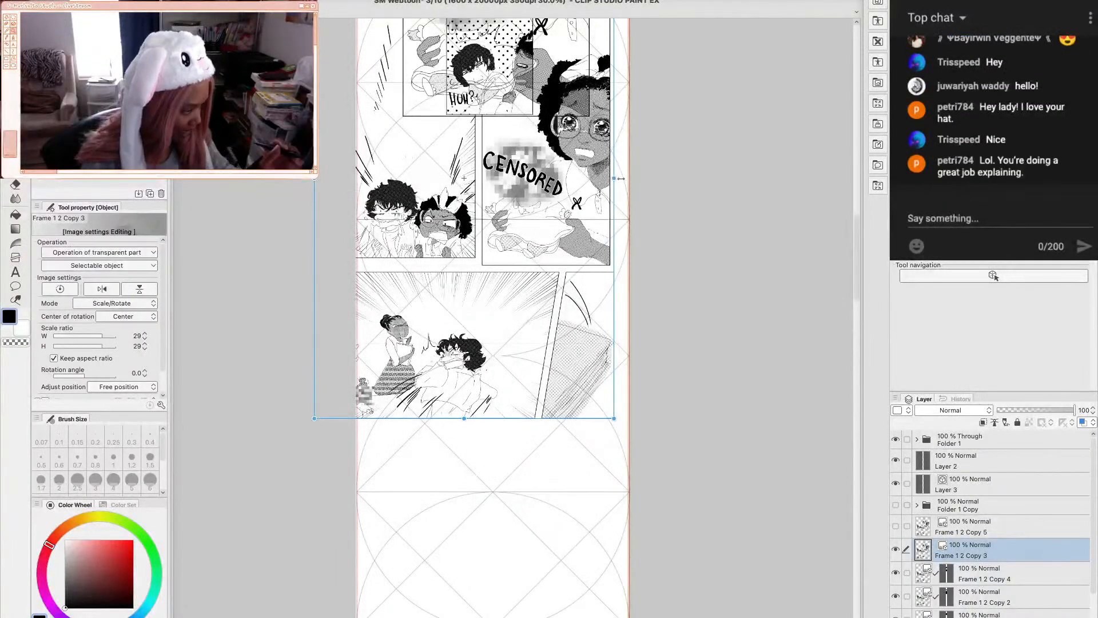
drag(615, 178, 623, 178)
drag(426, 308, 501, 296)
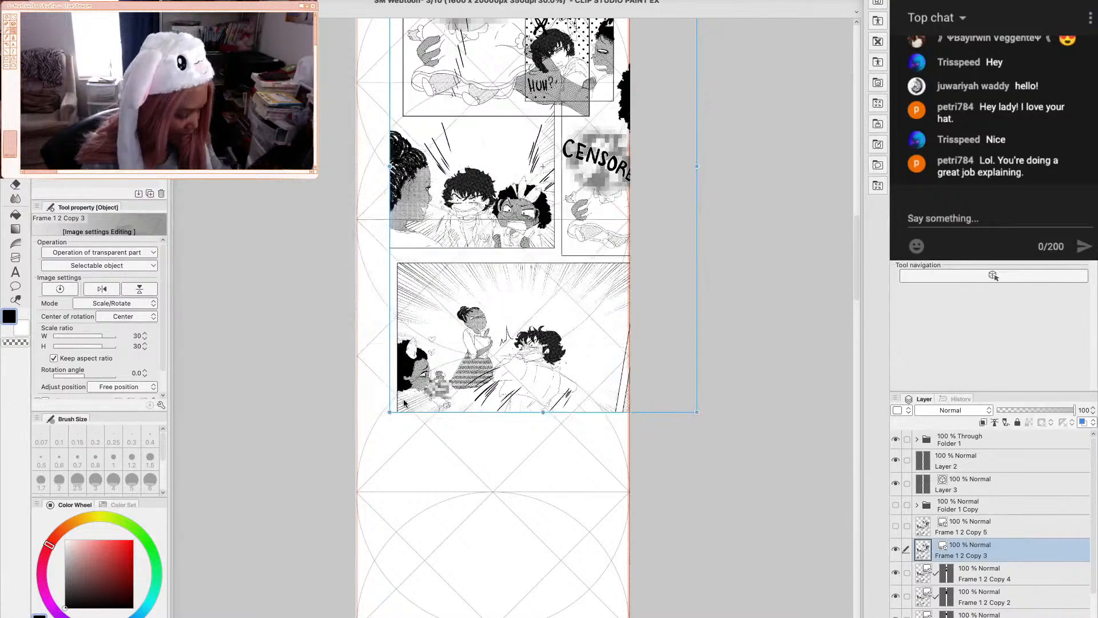
drag(390, 412, 343, 483)
drag(436, 367, 470, 246)
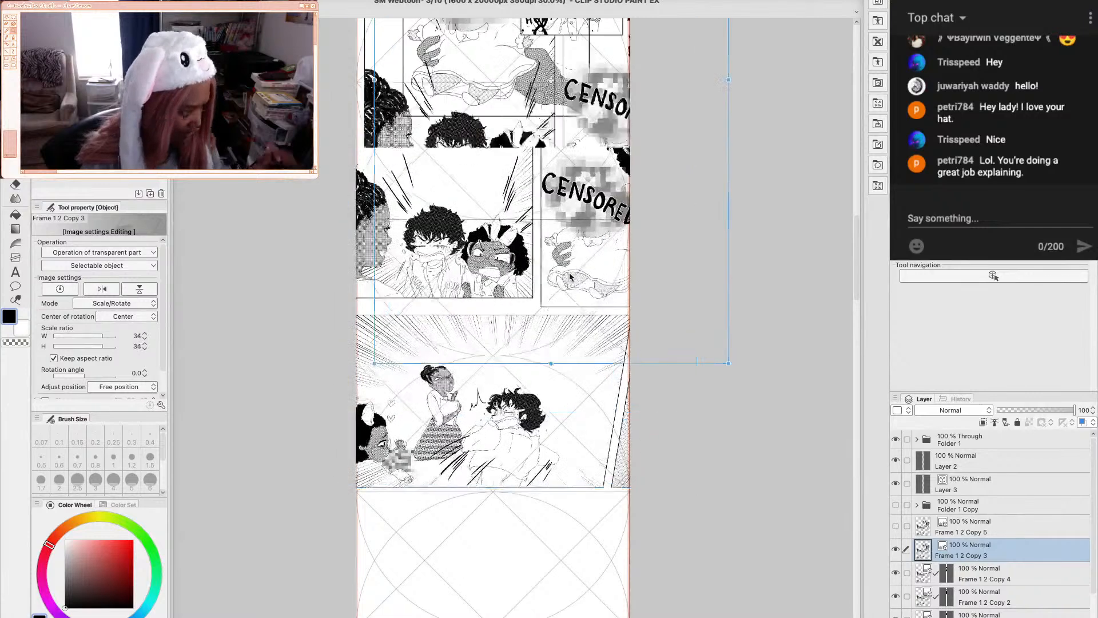
drag(569, 276, 553, 238)
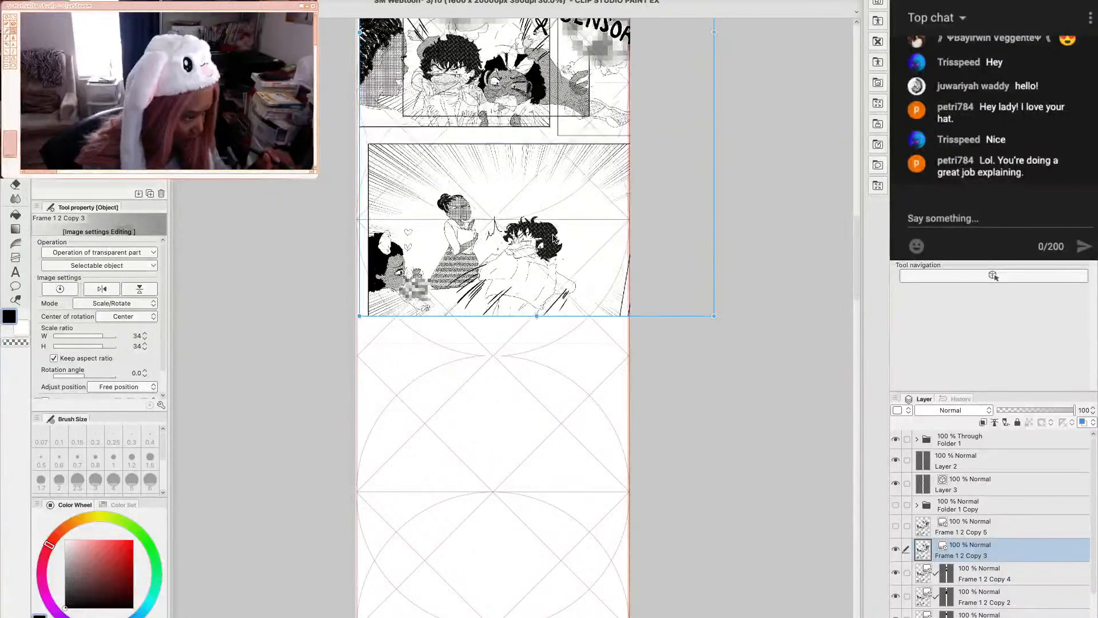
drag(359, 316, 329, 376)
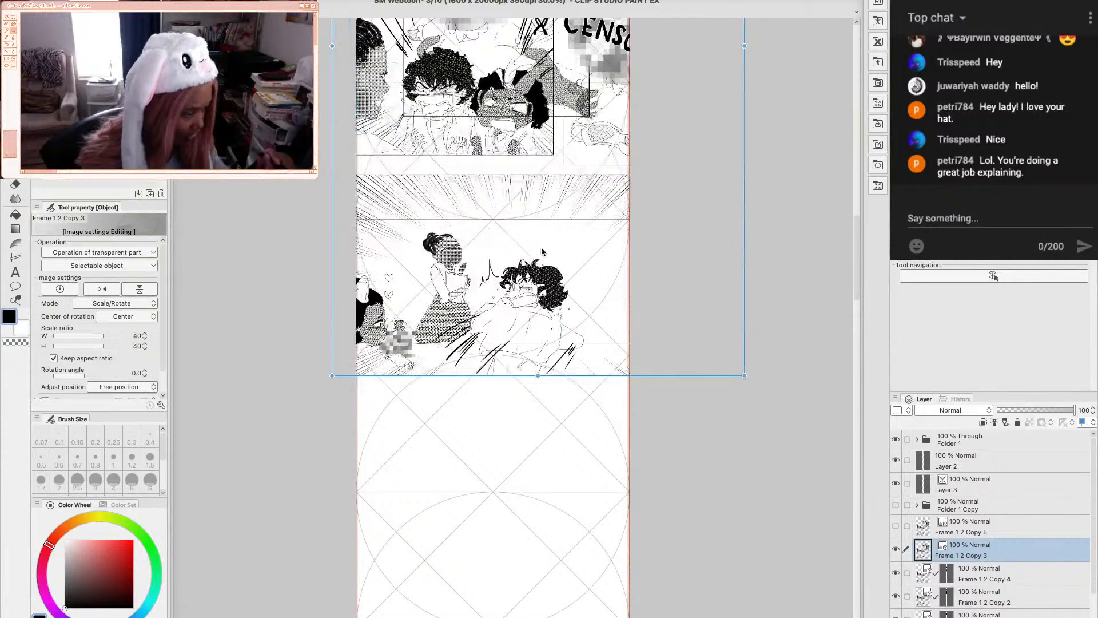
drag(541, 248, 552, 210)
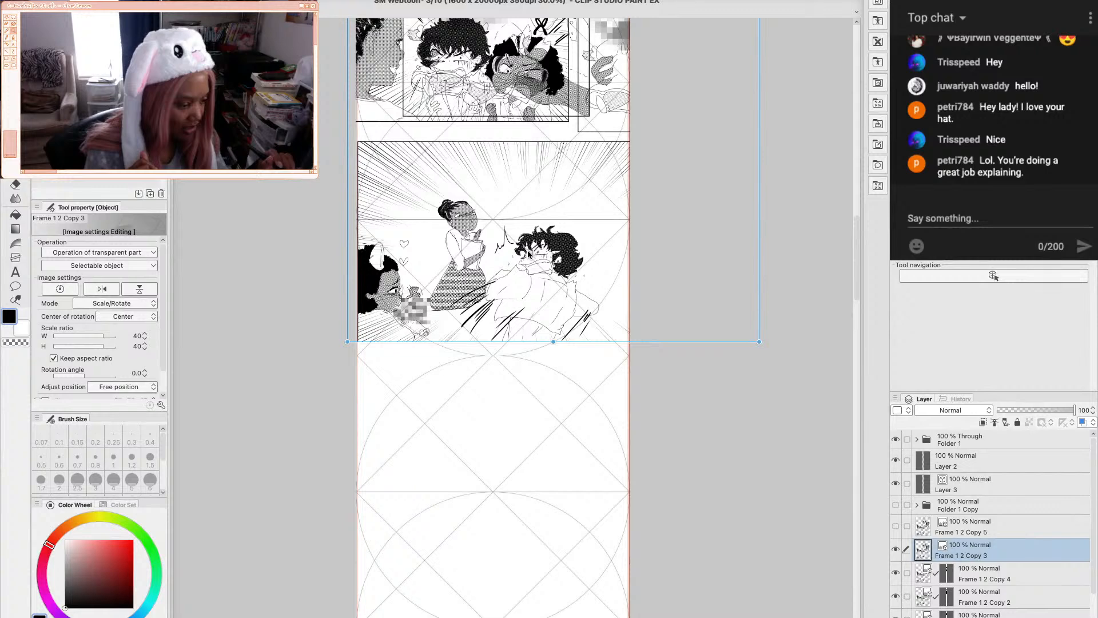
drag(529, 255, 538, 263)
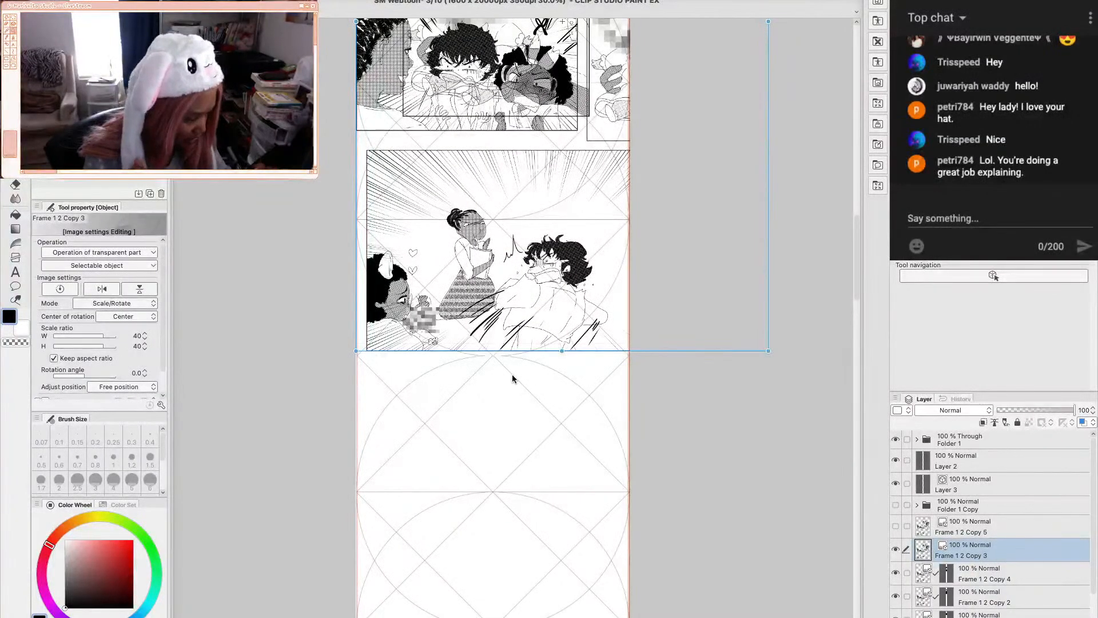
mouse_move(562, 351)
mouse_down()
mouse_move(562, 441)
mouse_move(576, 366)
mouse_up()
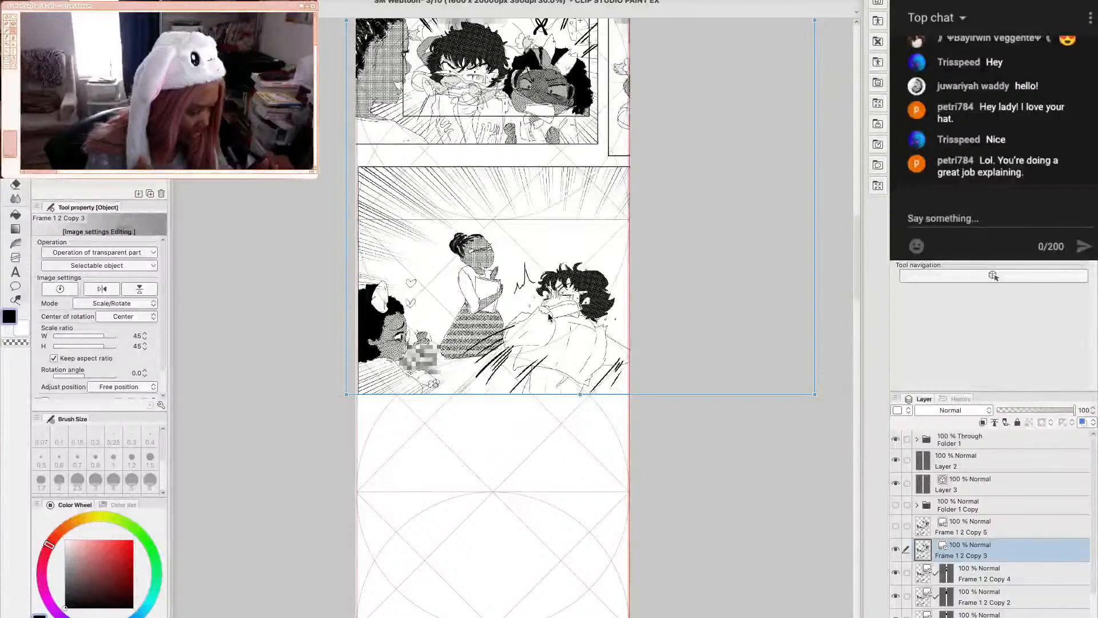
mouse_move(548, 316)
mouse_down()
mouse_move(551, 286)
mouse_move(551, 303)
mouse_up()
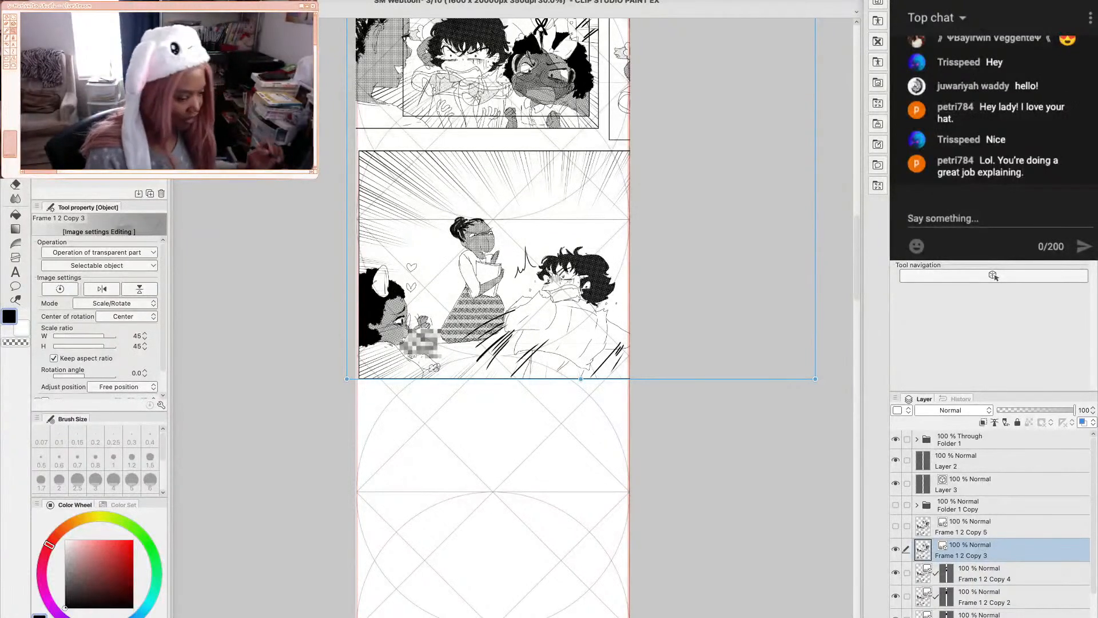
Add a layer mask to Frame 1 2 Copy 3, mask out its panels overlapping the enlarged "CENSORED" panel, and clear the selection
key(Delete)
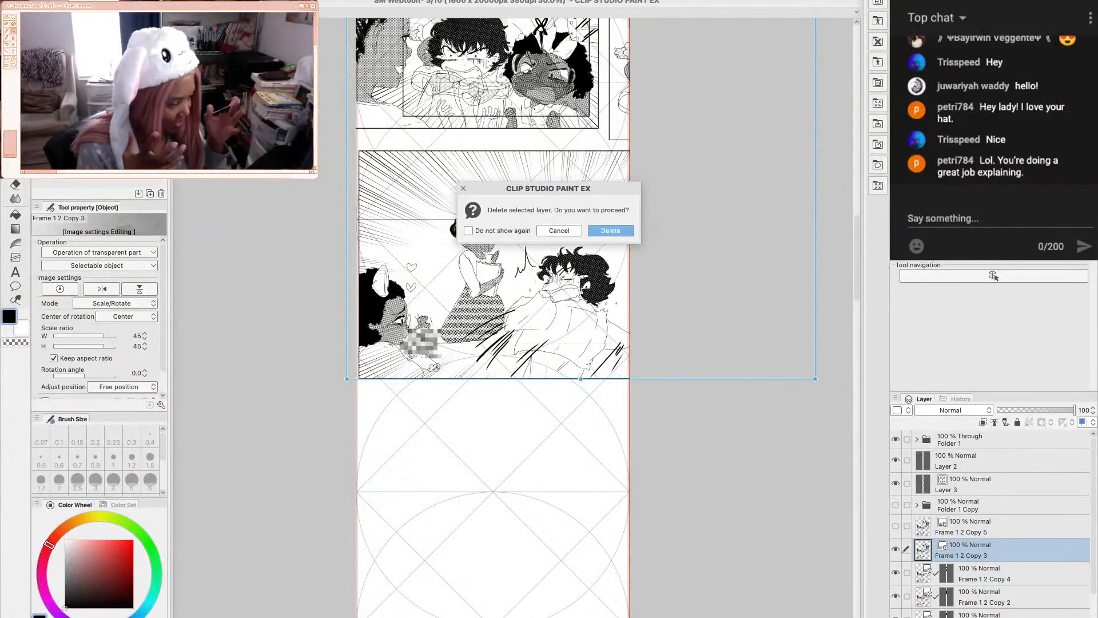
click(558, 230)
click(1041, 422)
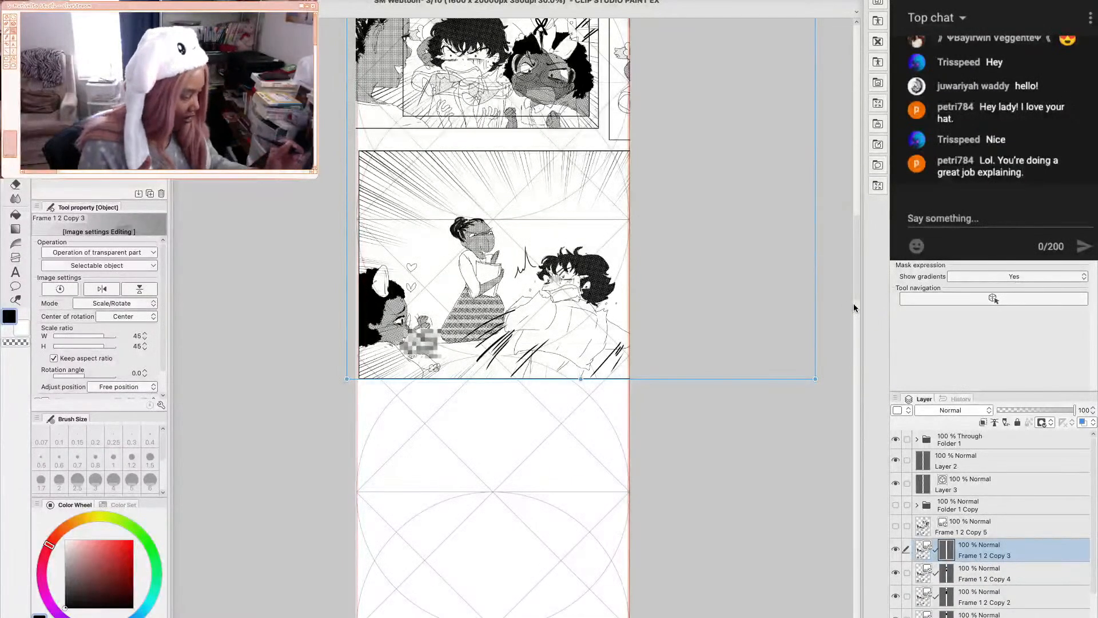
drag(853, 303, 853, 240)
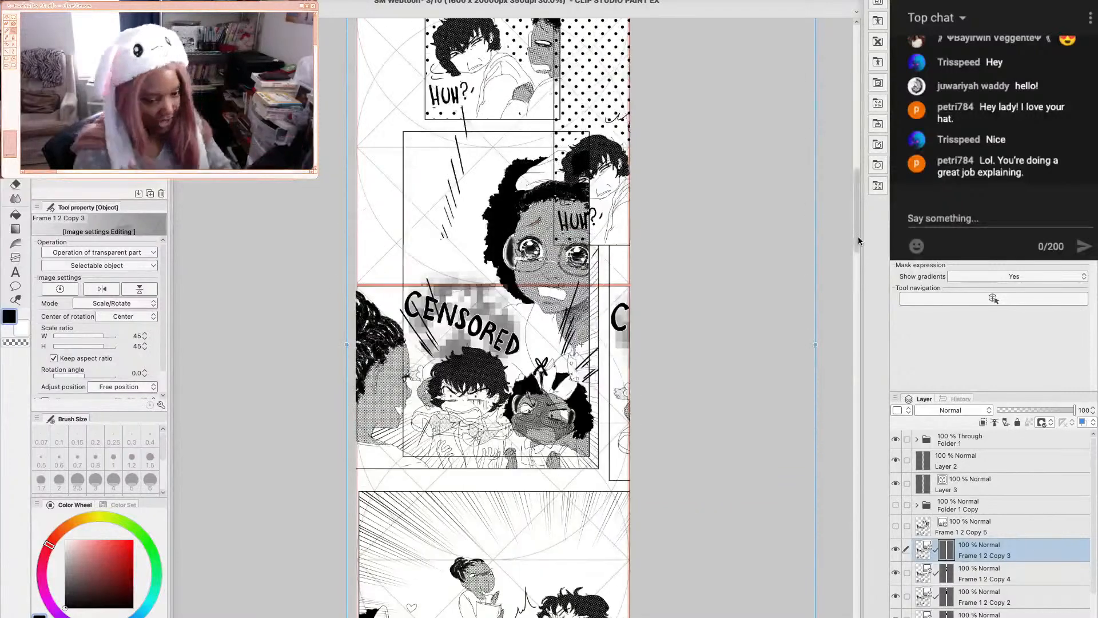
key(m)
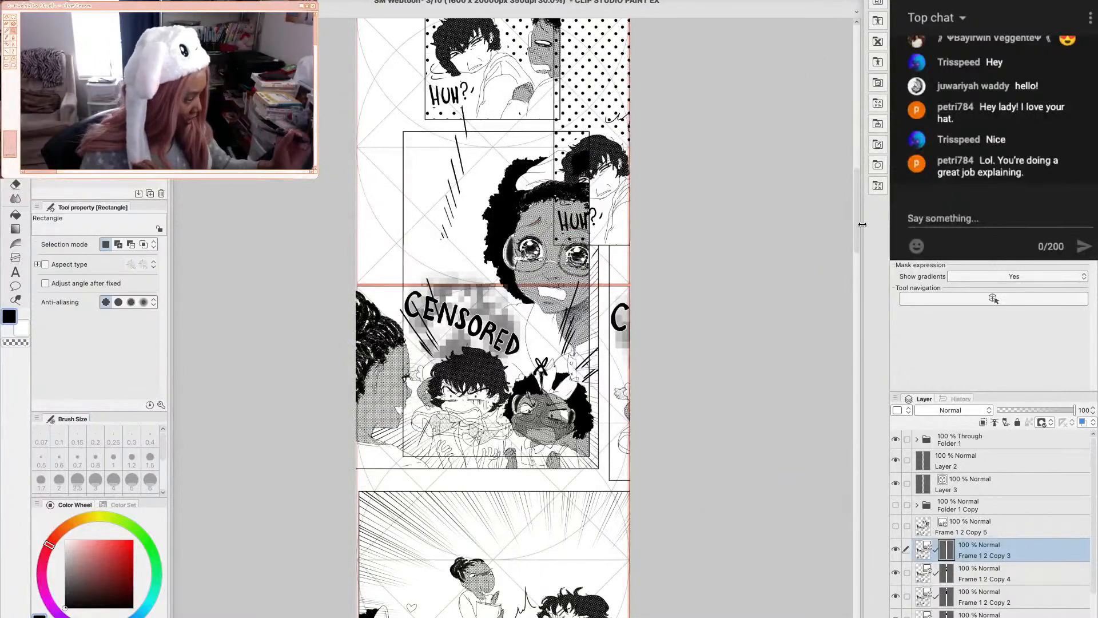
drag(296, 79, 730, 487)
key(Delete)
key(ctrl+d)
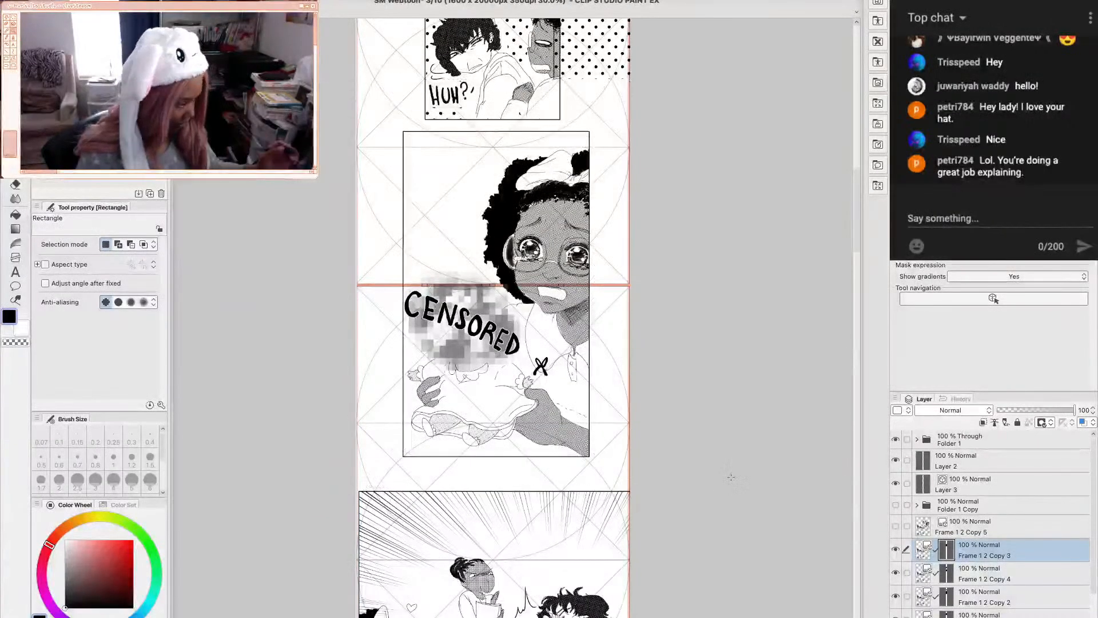
Mask out the stray dotted panel piece of Frame 1 2 Copy 3 beside the "HUH?" panel and clear the selection
drag(854, 223, 852, 193)
drag(303, 114, 733, 393)
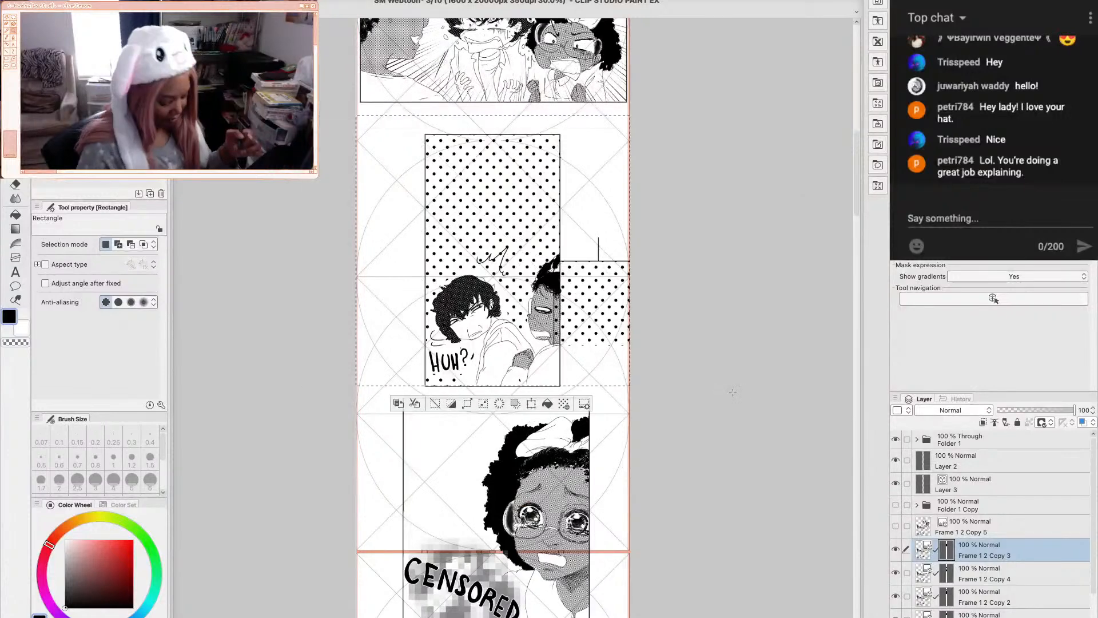
key(Delete)
key(ctrl+d)
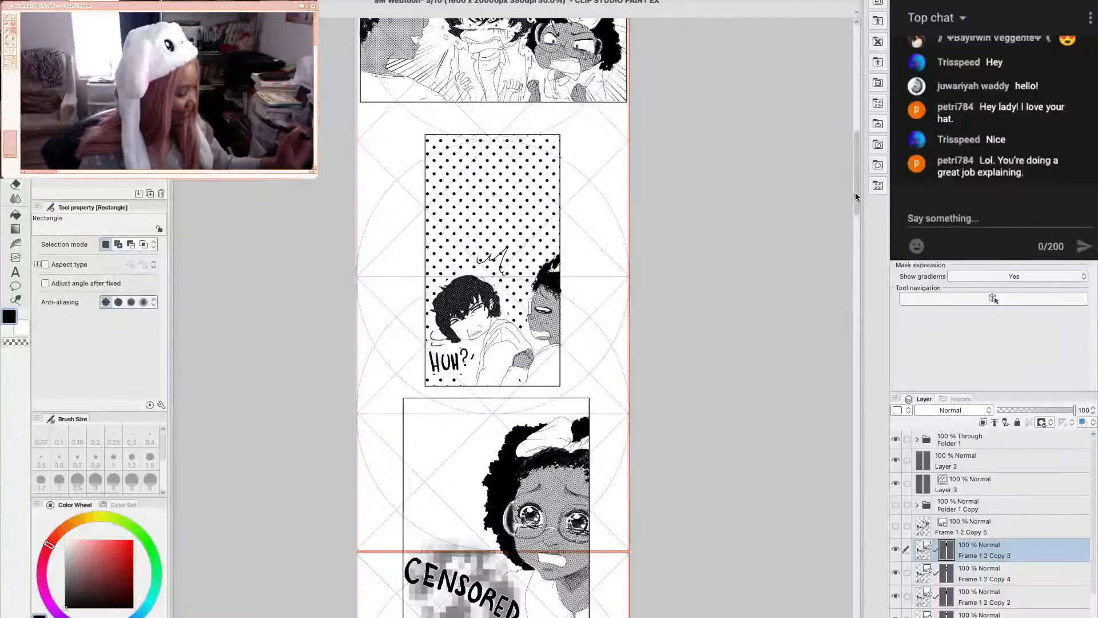
Show the Frame 1 2 Copy 5 layer and move its page image down so its bottom row lies below the enlarged action panel
scroll(851, 214, down, 3)
scroll(850, 212, down, 10)
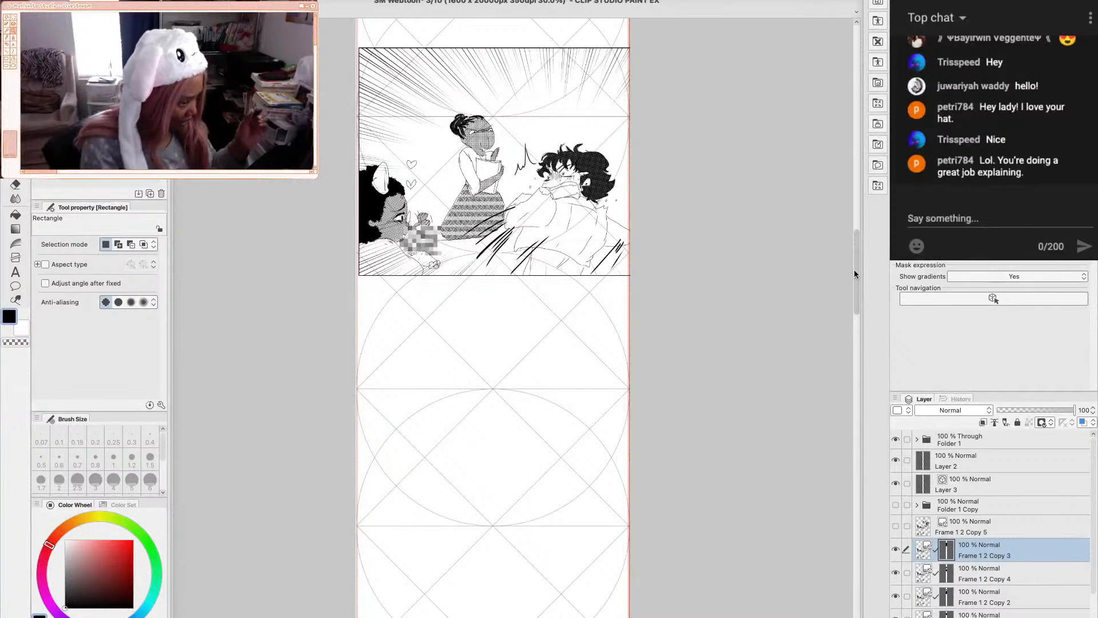
click(971, 522)
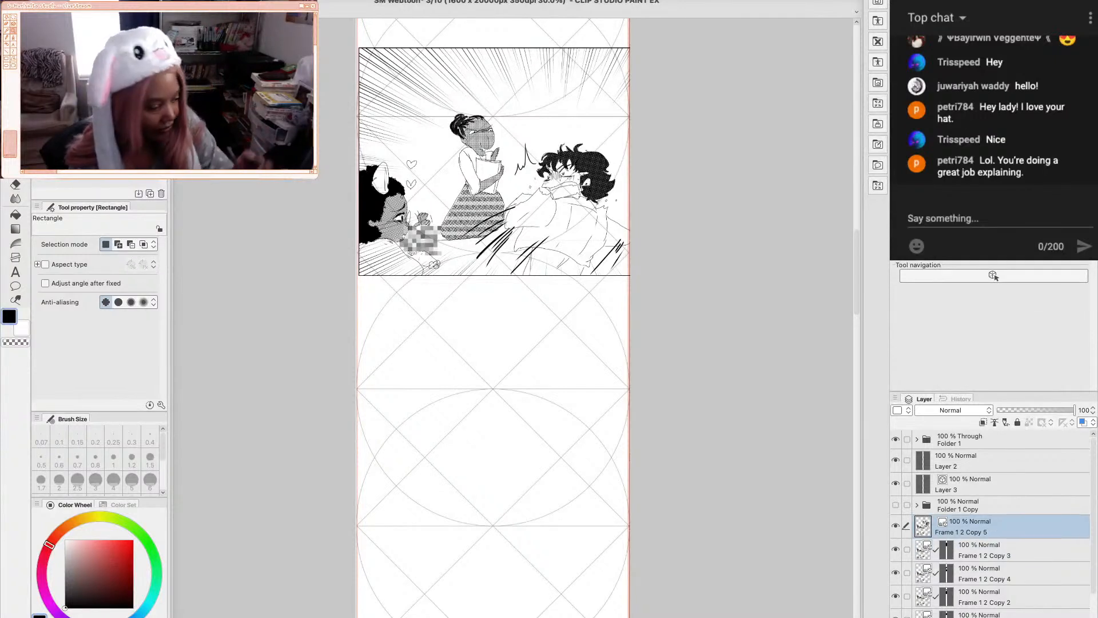
key(k)
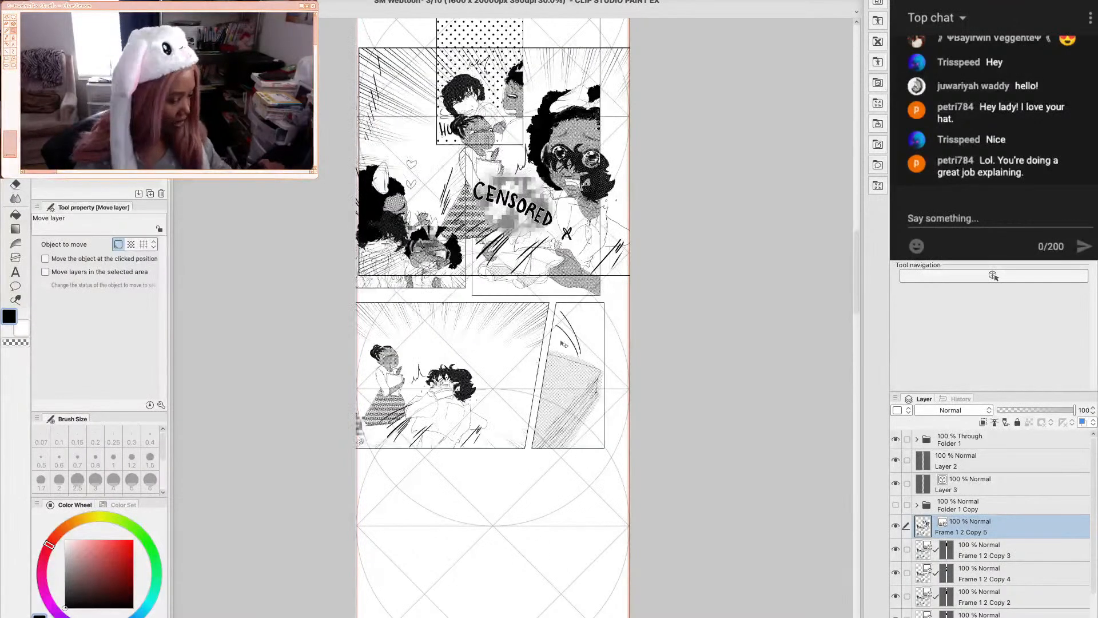
Enlarge Frame 1 2 Copy 5 to a scale ratio of 51 and position its slanted bottom-row panel below the action panel
key(o)
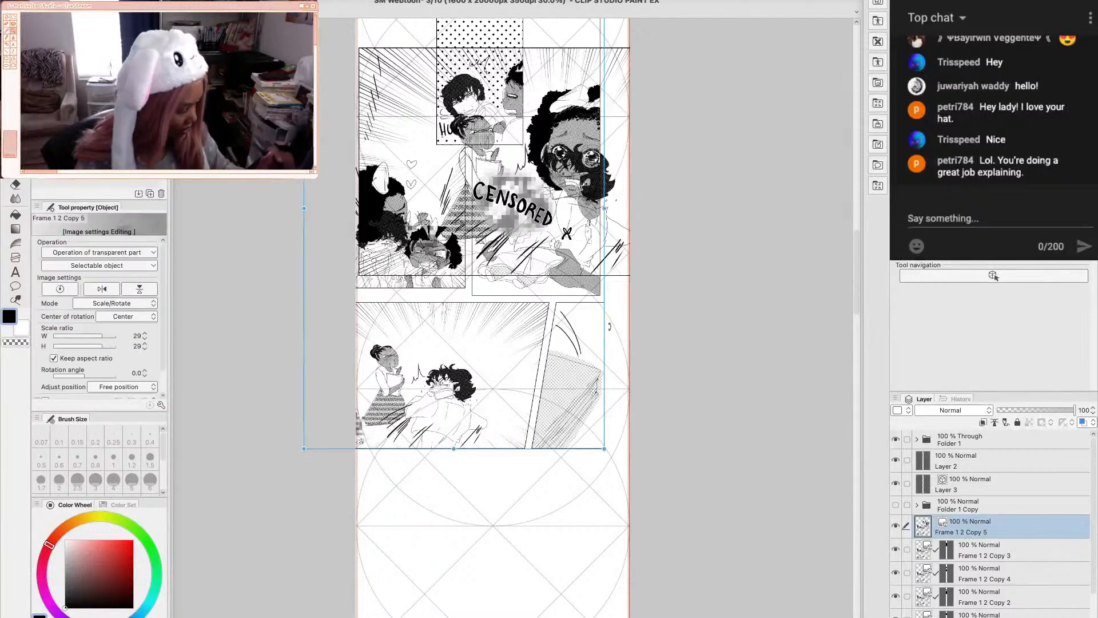
drag(604, 448, 677, 565)
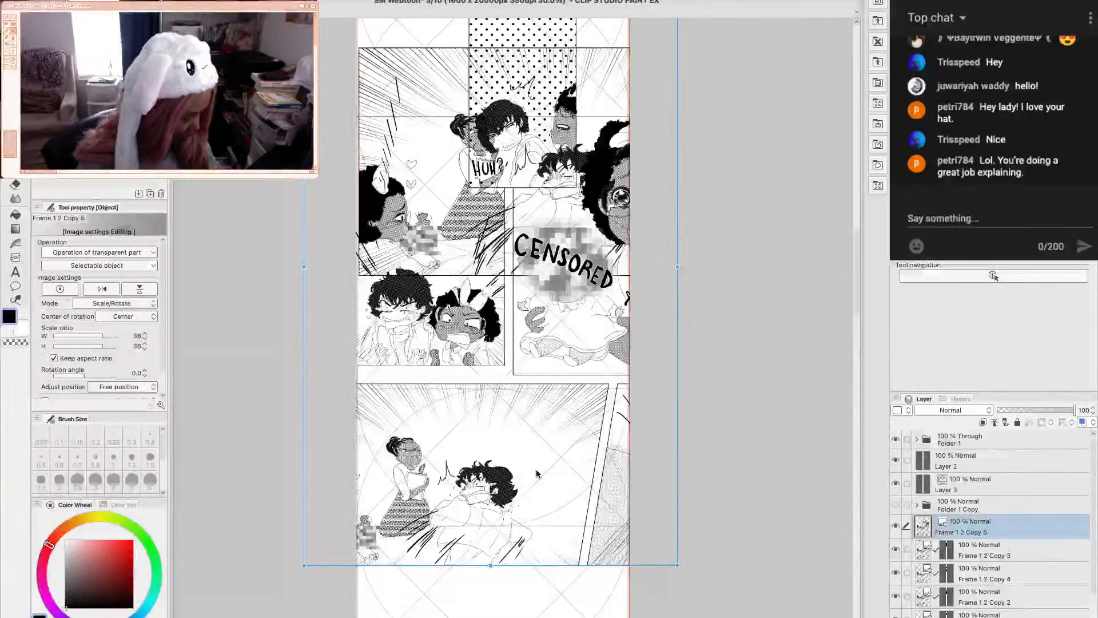
drag(526, 443, 395, 335)
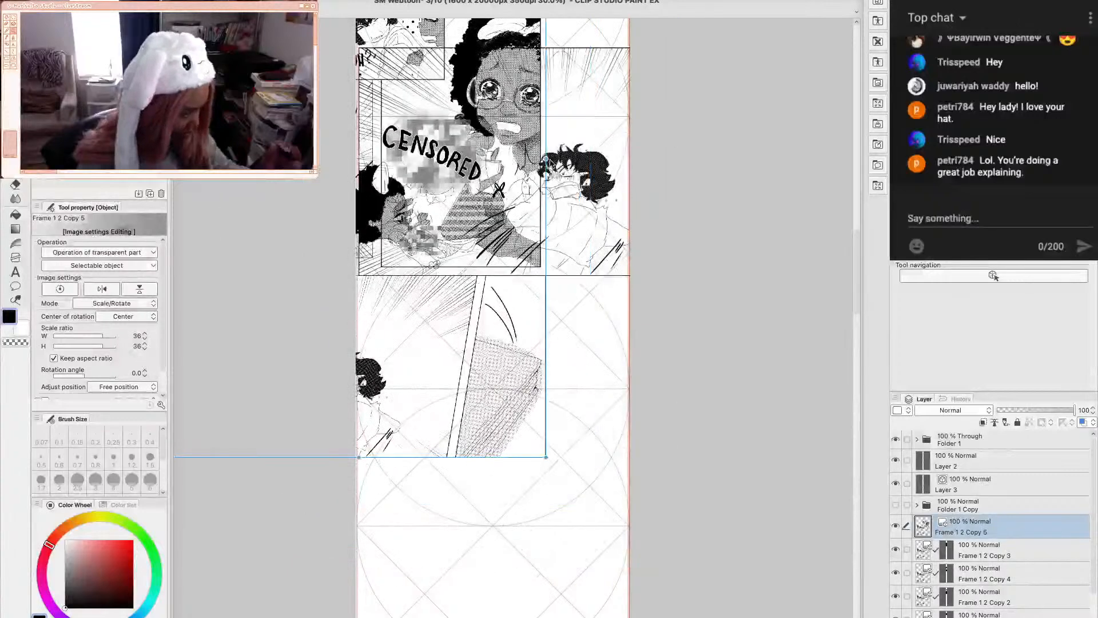
drag(546, 456, 598, 499)
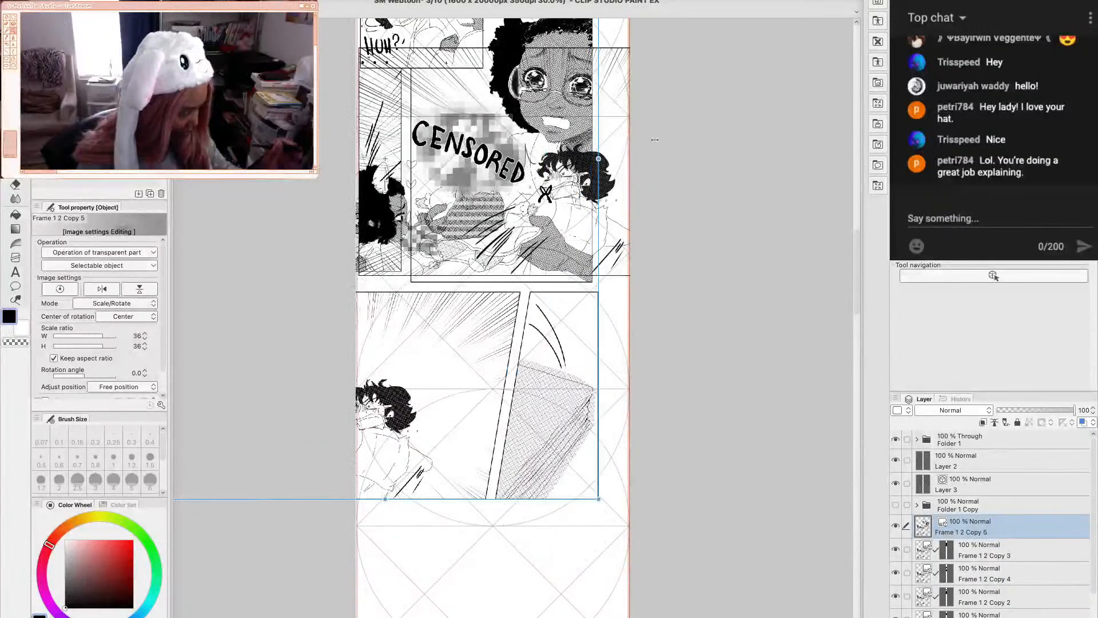
drag(655, 140, 401, 435)
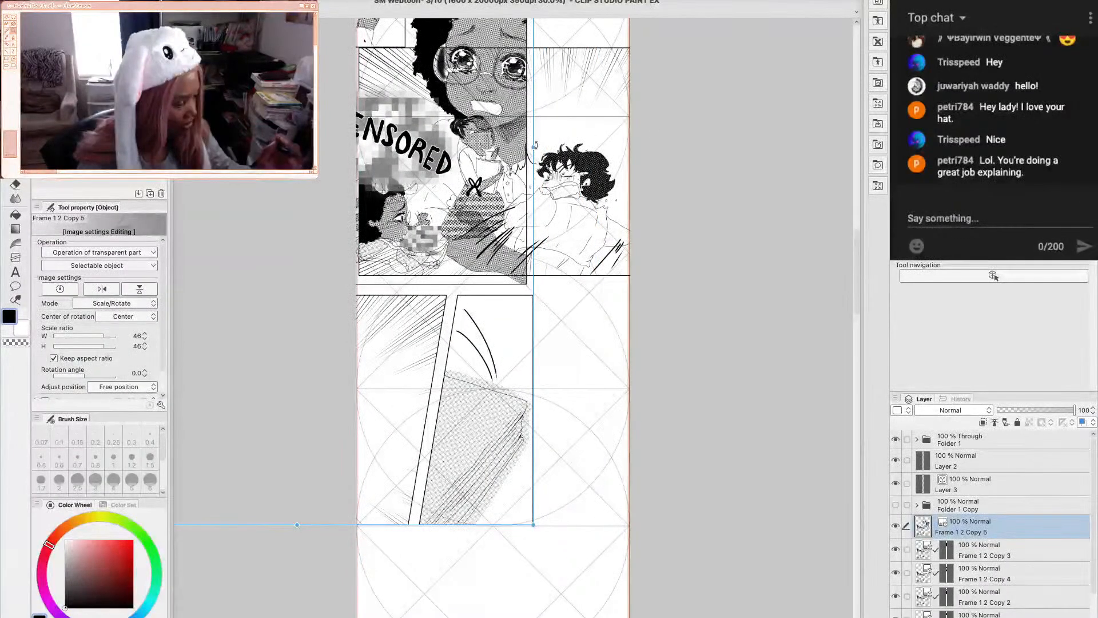
drag(535, 147, 591, 148)
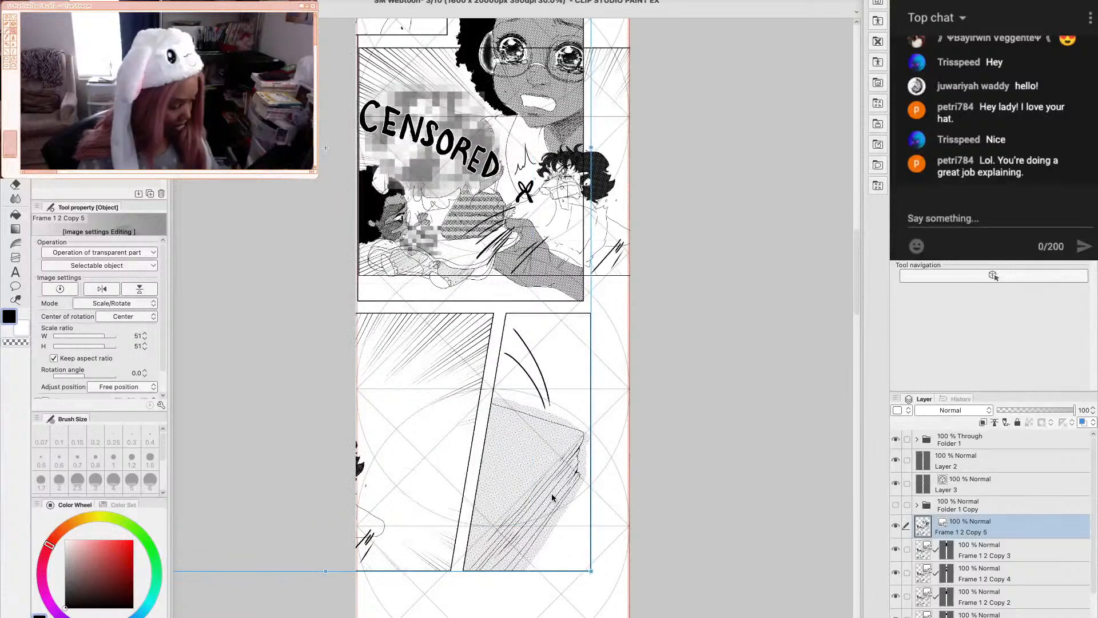
drag(553, 495, 546, 492)
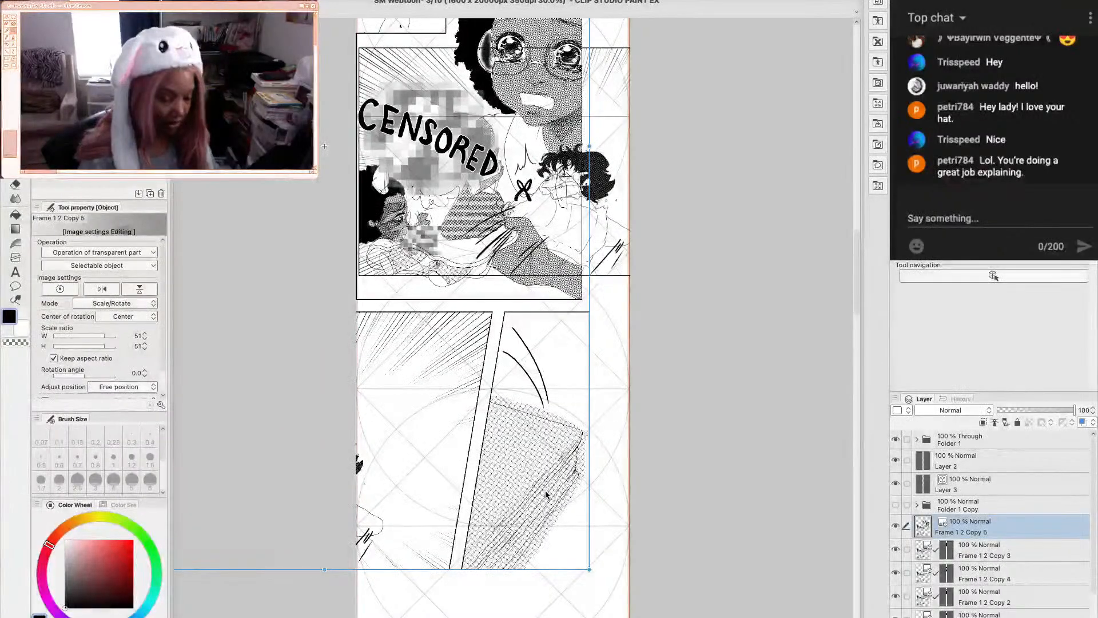
drag(544, 490, 547, 480)
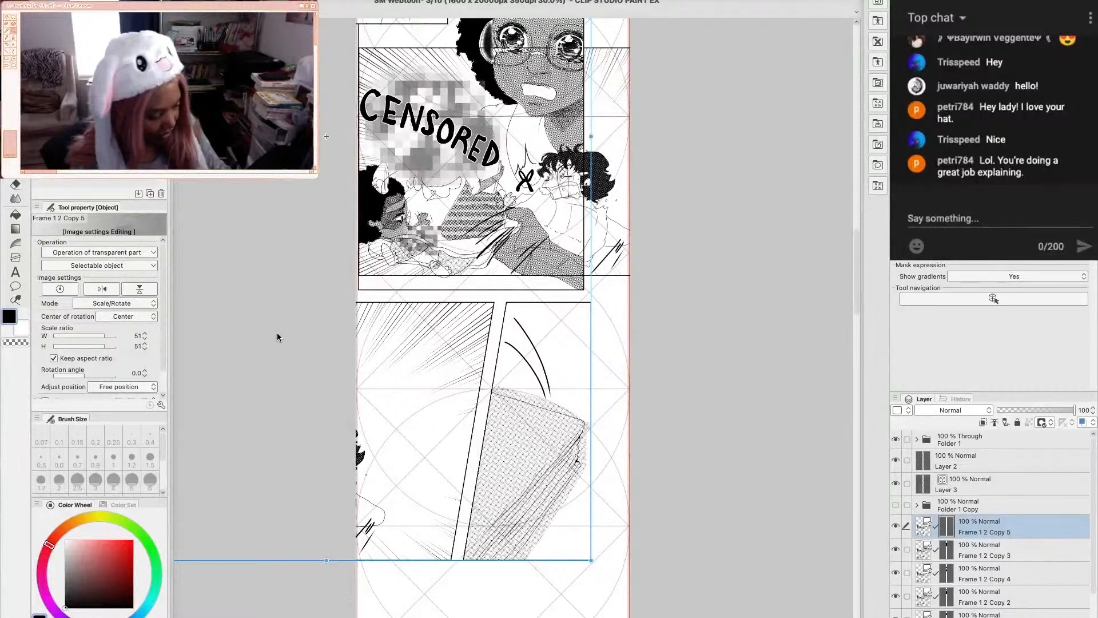
Mask Frame 1 2 Copy 5 down to its slanted bottom-row panel, including the leftover pieces overlapping the "CENSORED" panel
key(m)
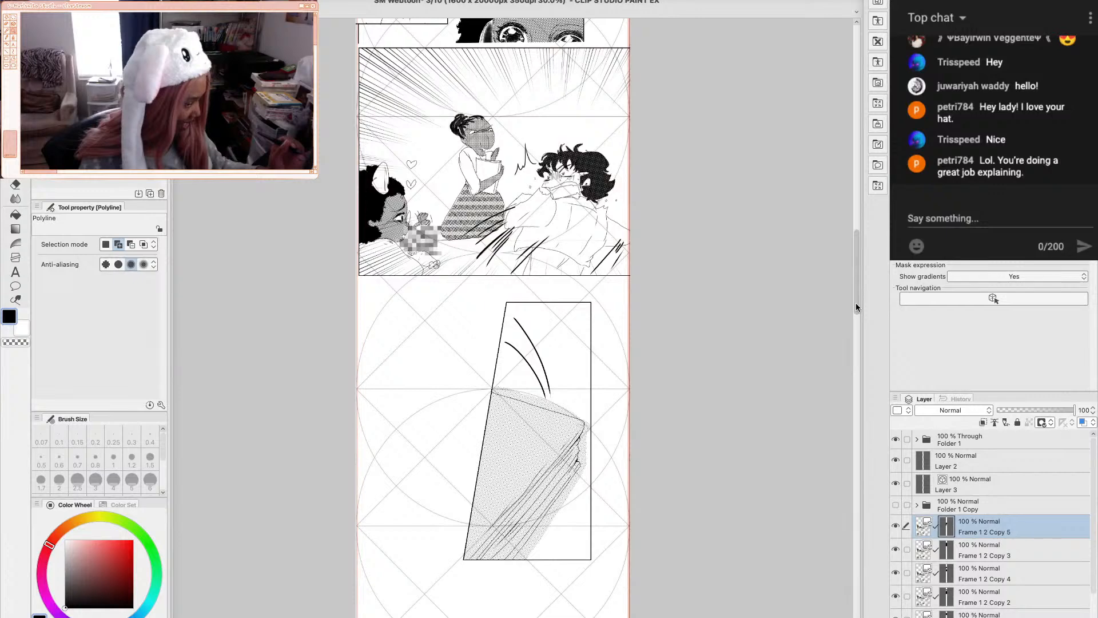
drag(855, 303, 855, 243)
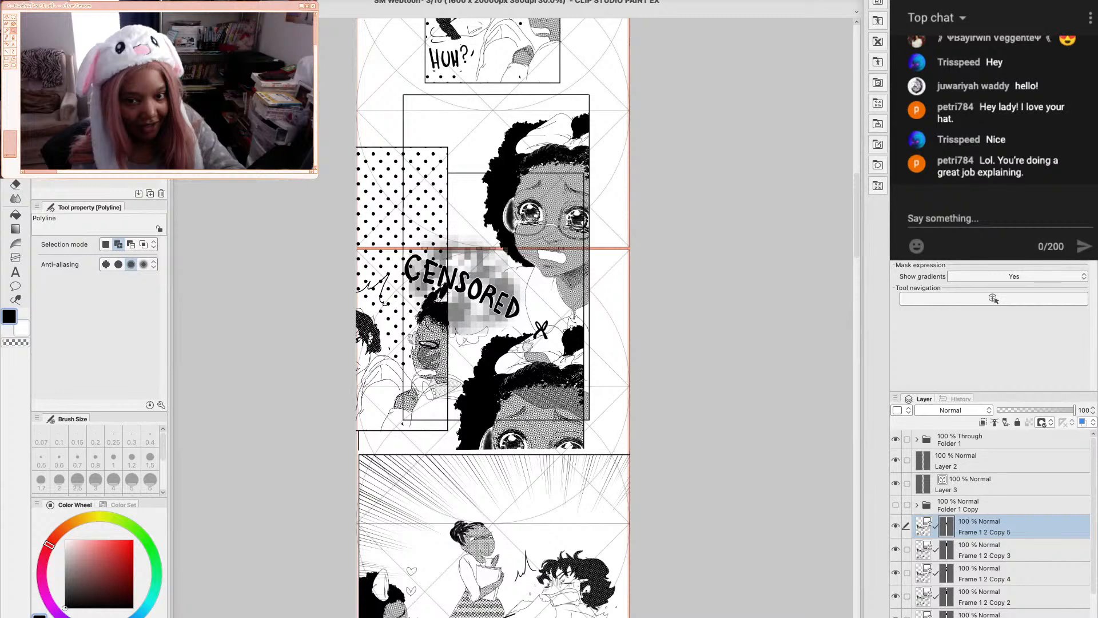
key(m)
scroll(840, 237, up, 2)
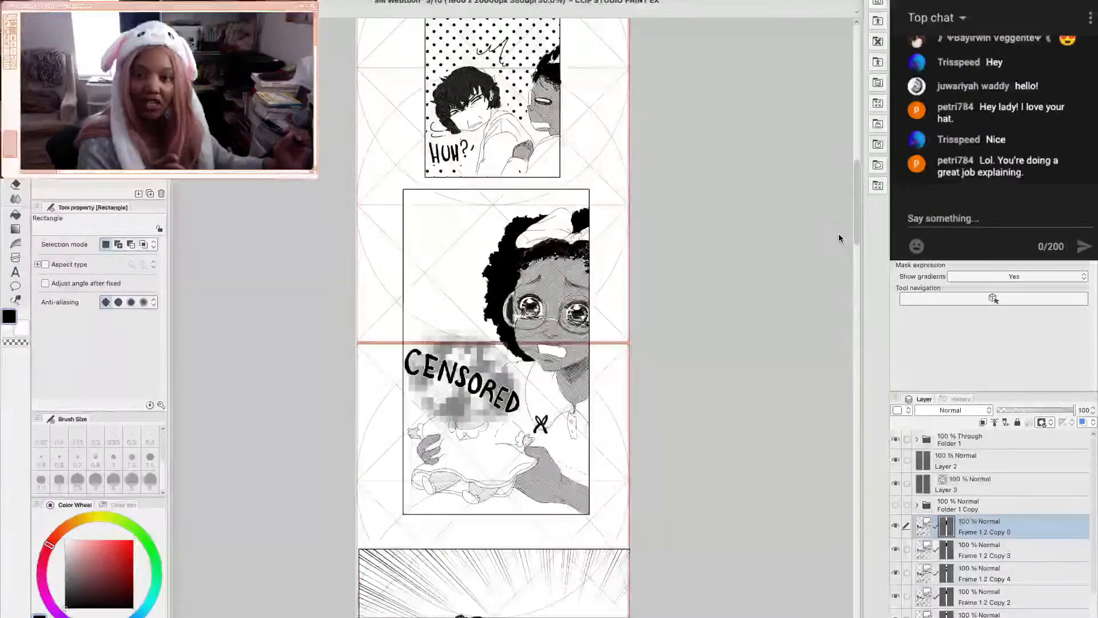
scroll(839, 237, down, 1)
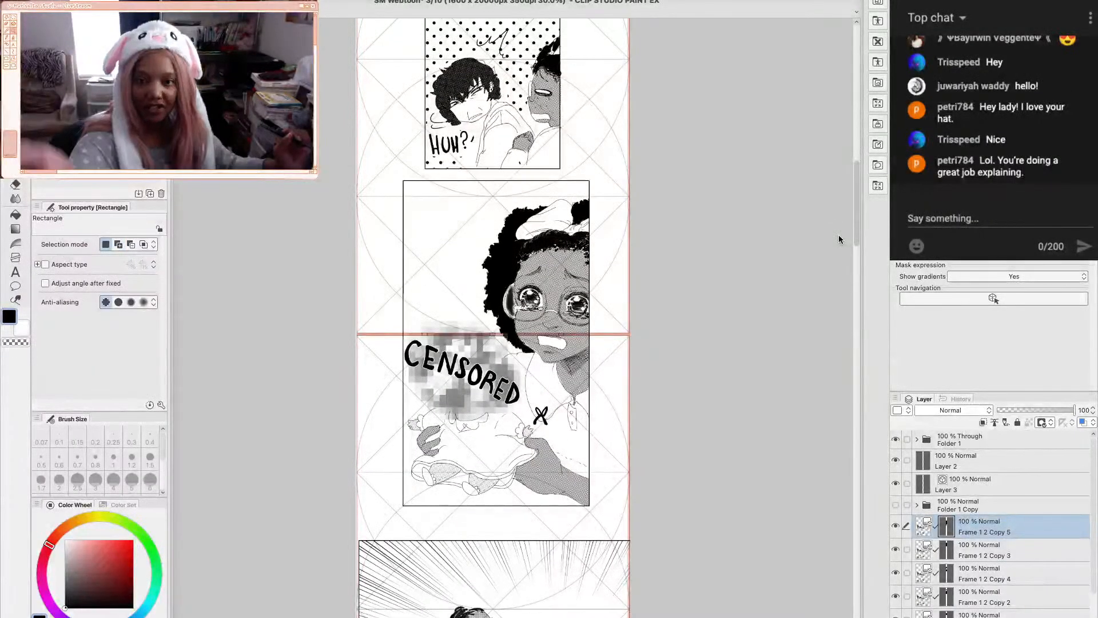
scroll(839, 239, down, 1)
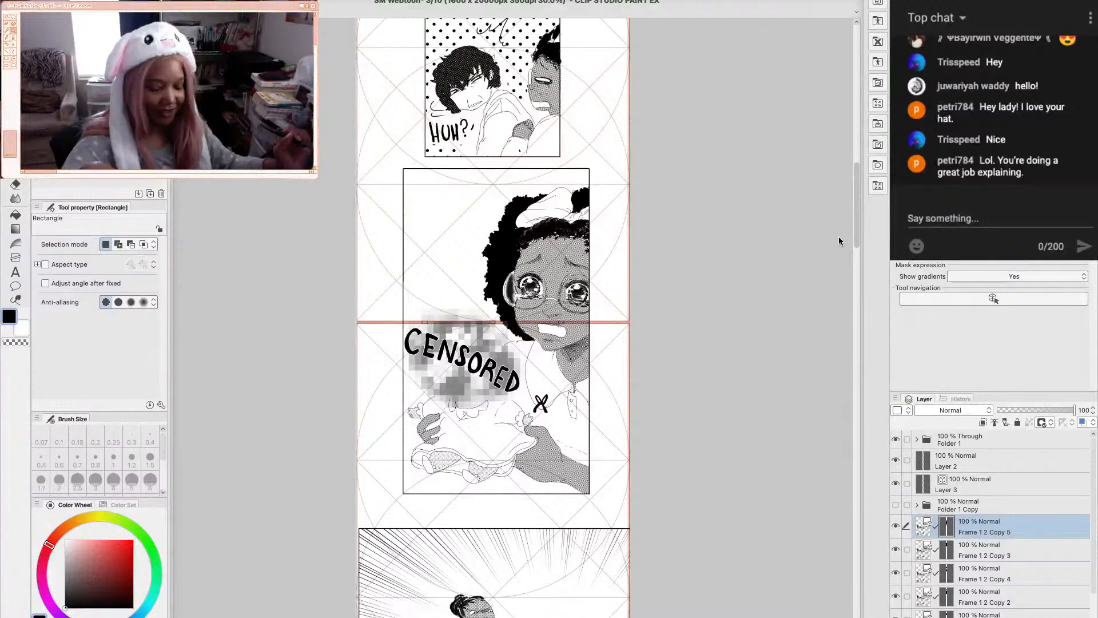
scroll(838, 240, down, 1)
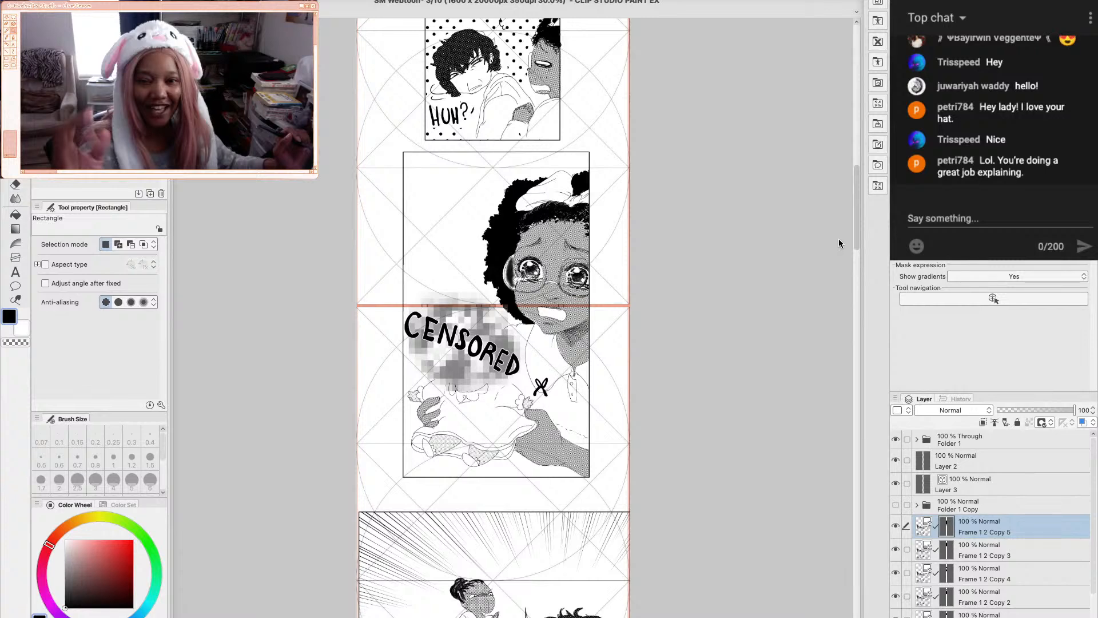
scroll(838, 239, down, 5)
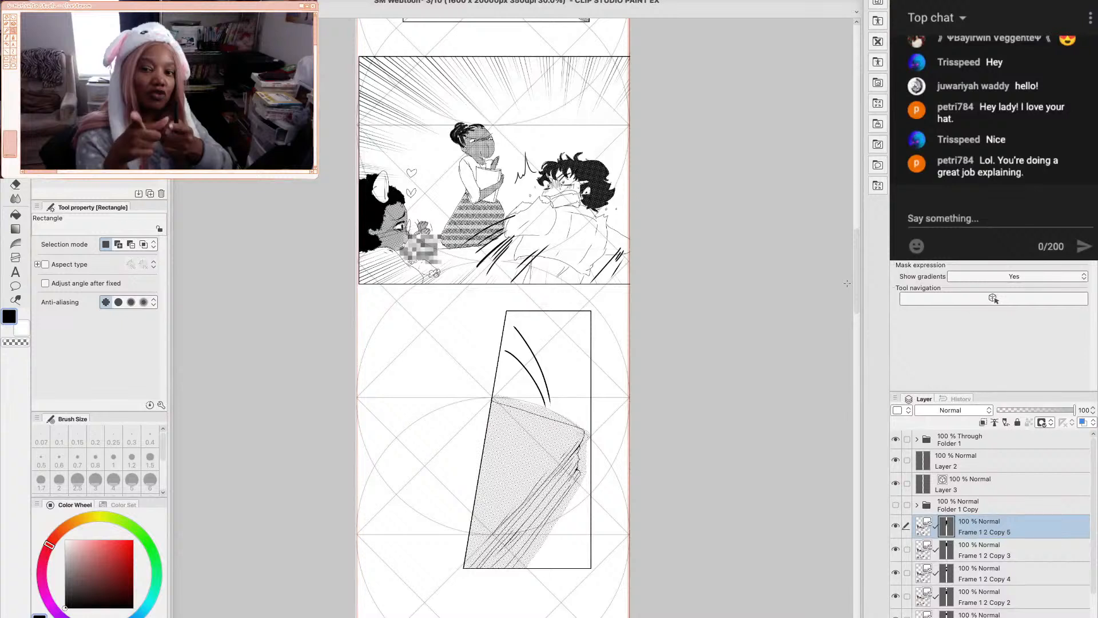
scroll(847, 284, down, 3)
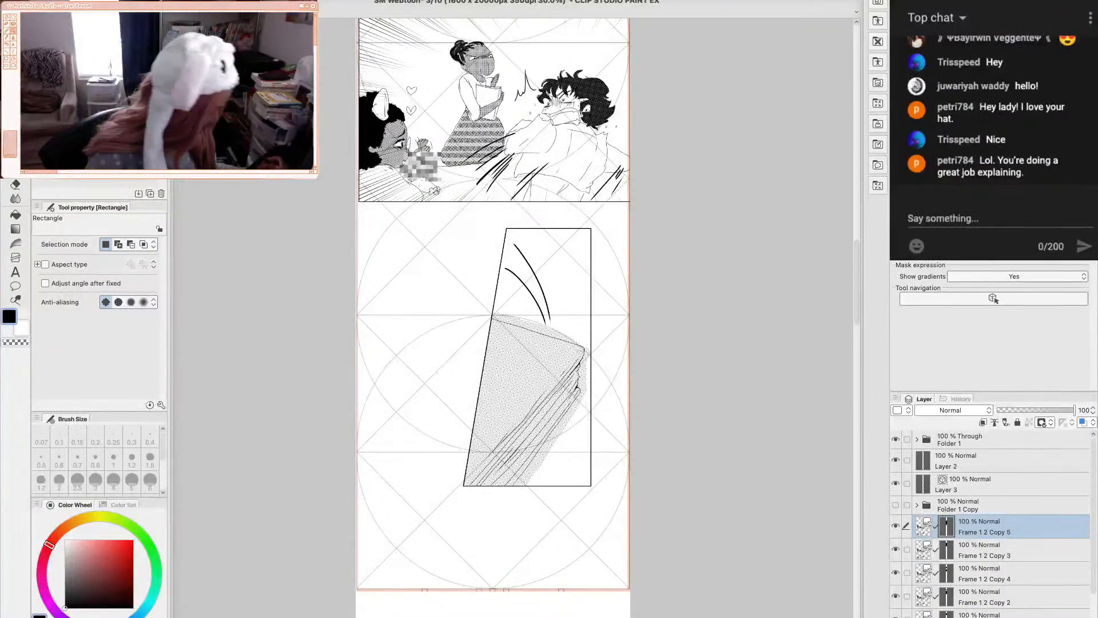
Group all the Frame 1 2 Copy panel layers together in a new layer folder, Folder 2
key(ctrl+g)
click(961, 540)
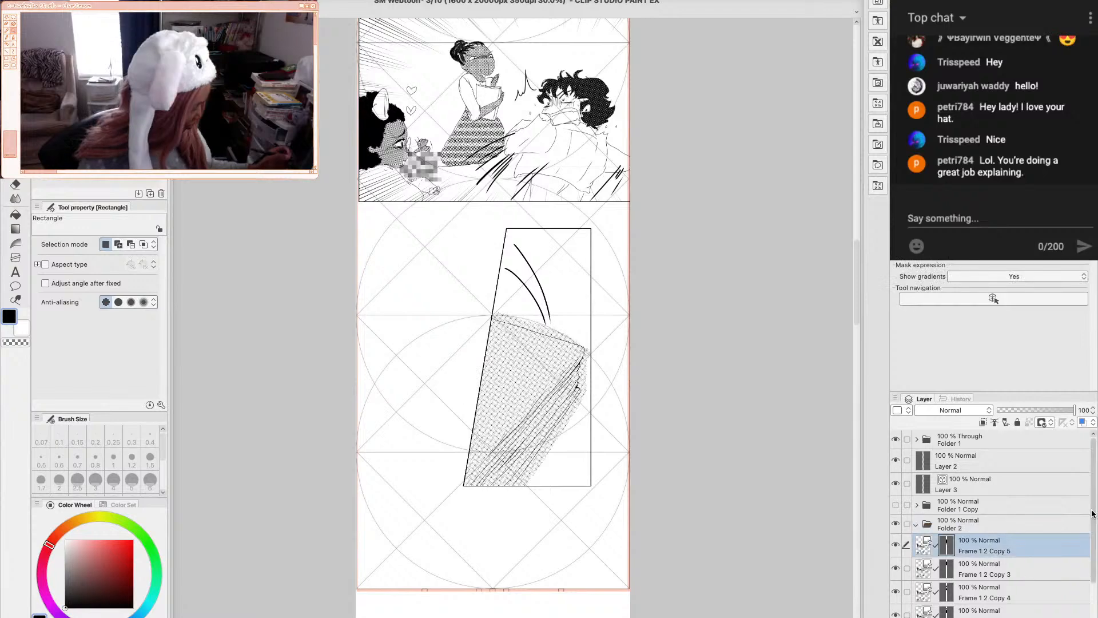
scroll(1092, 513, down, 3)
shift+click(979, 577)
drag(952, 490, 951, 468)
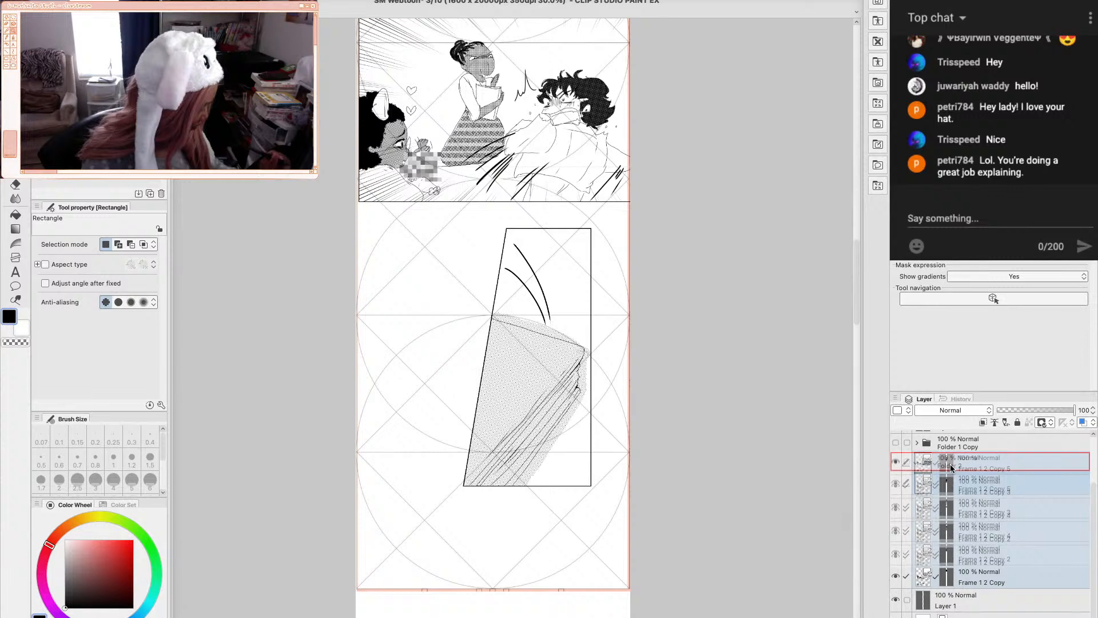
drag(949, 464, 949, 464)
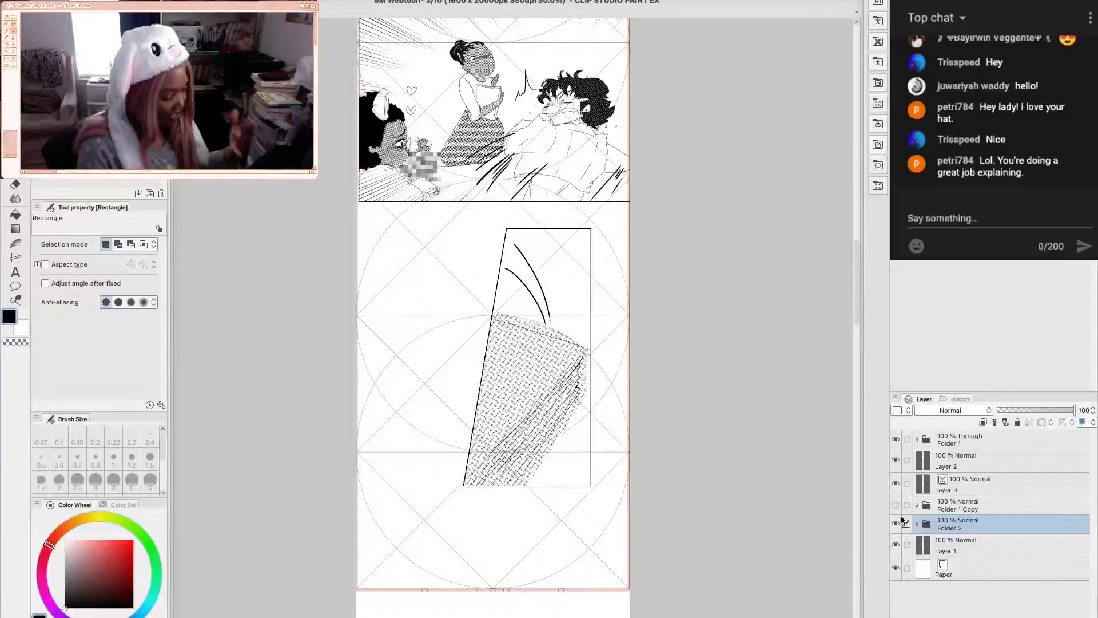
Make the speech balloons in Folder 1 Copy visible and select that folder for editing
click(896, 504)
scroll(821, 143, down, 5)
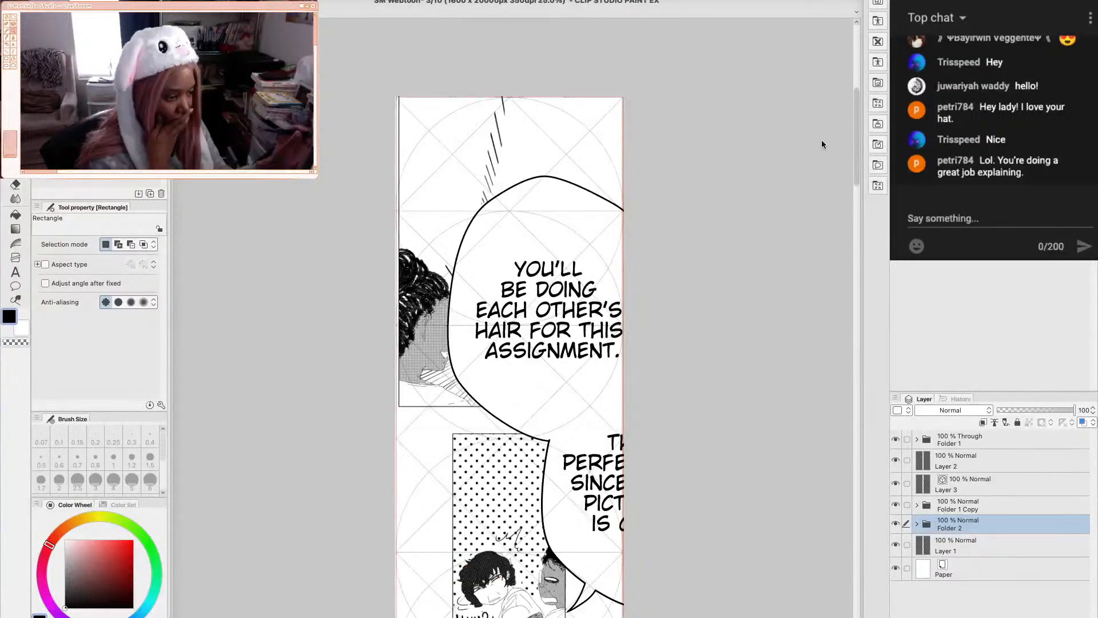
scroll(821, 143, down, 3)
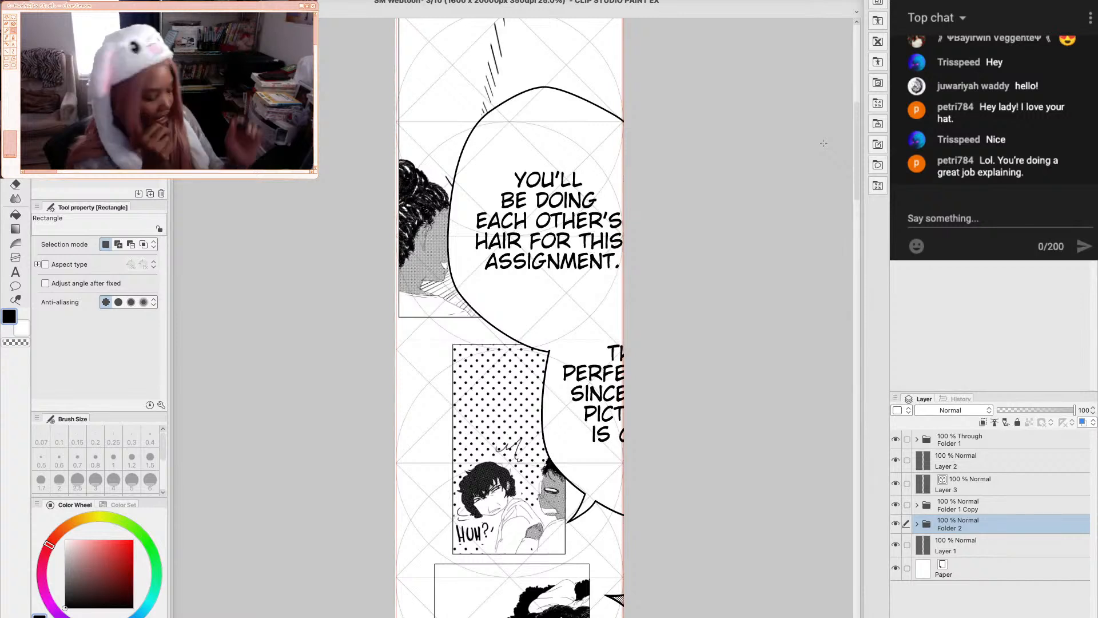
click(960, 439)
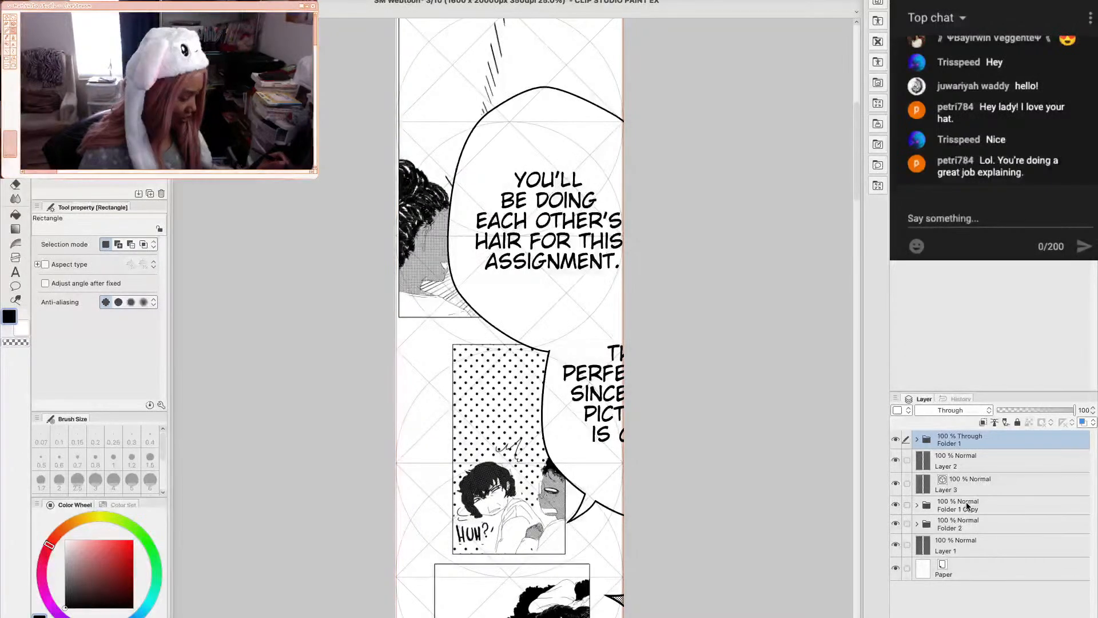
click(967, 506)
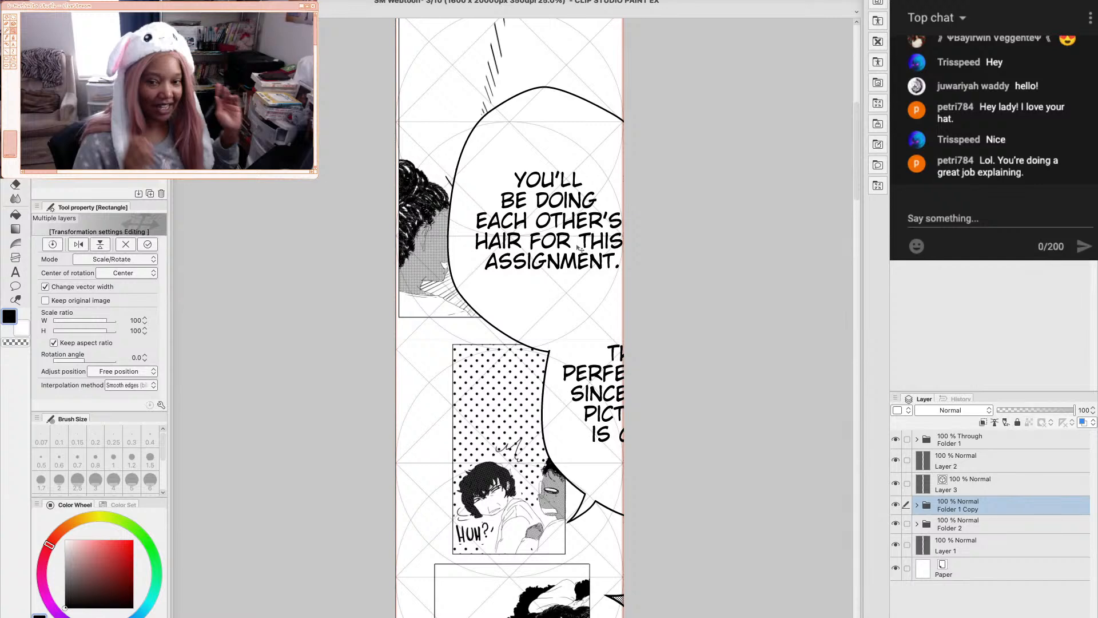
Scale all the speech balloons in Folder 1 Copy down together to 61%, keeping the aspect ratio
scroll(578, 247, down, 1)
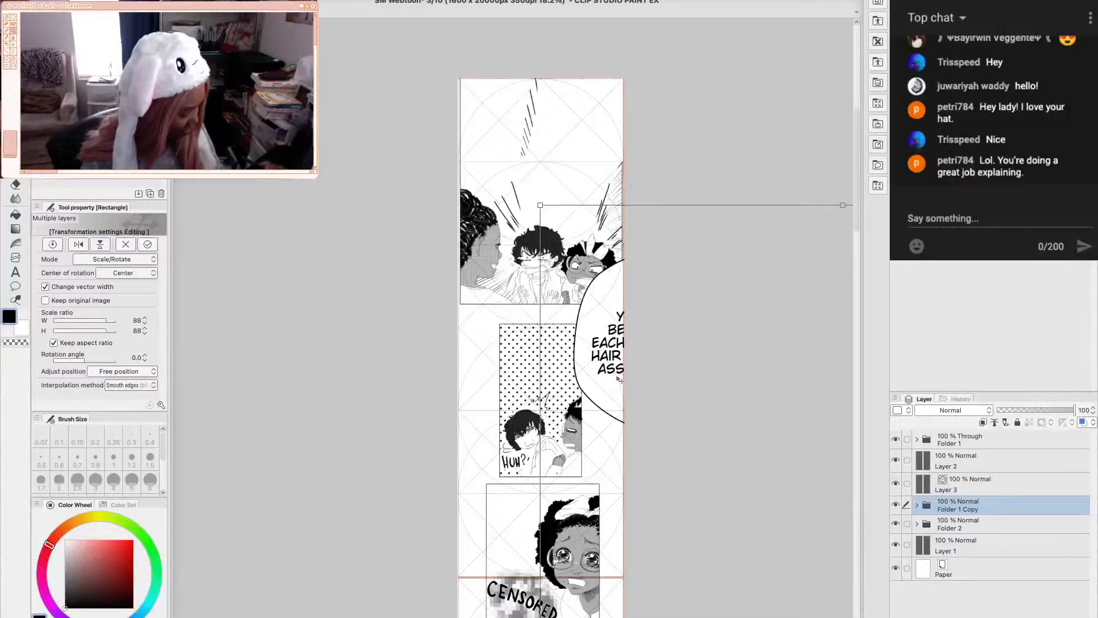
key(ctrl+z)
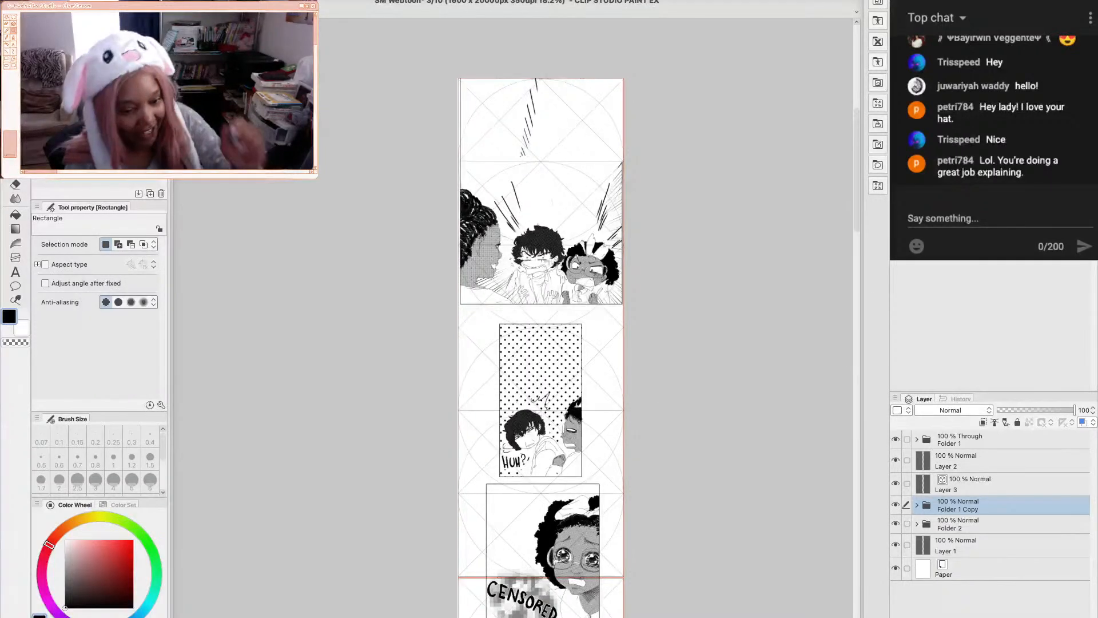
key(k)
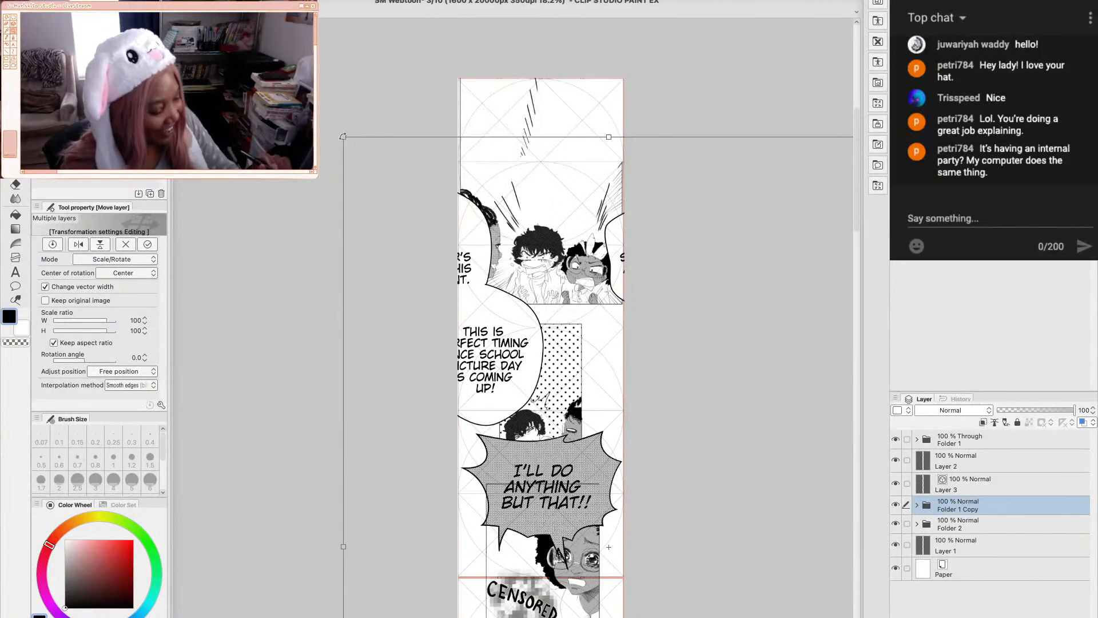
drag(344, 137, 384, 200)
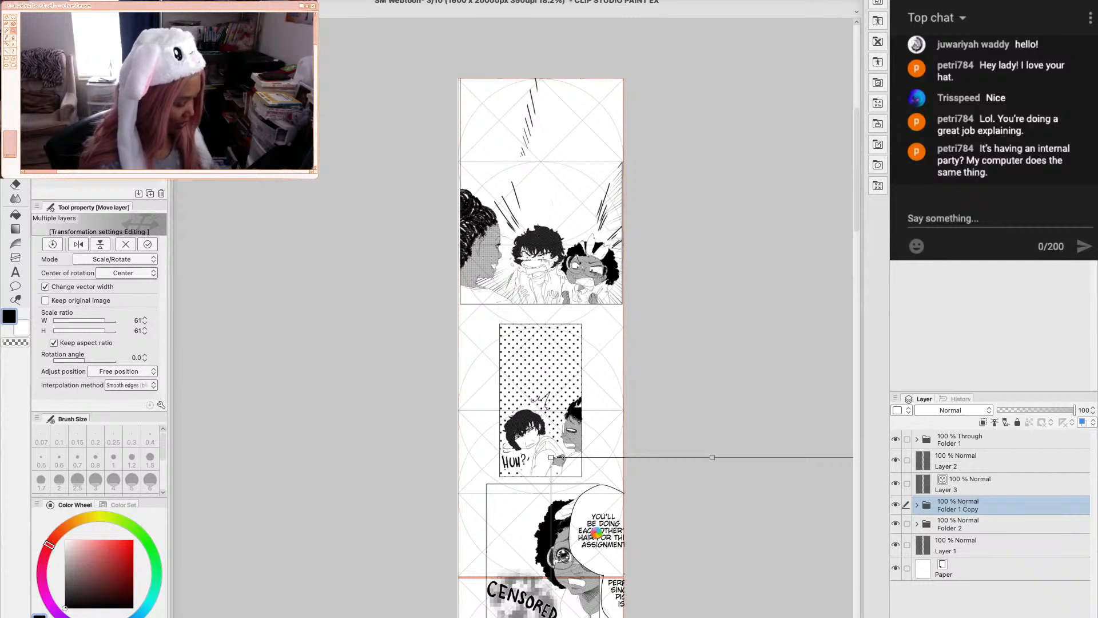
key(Return)
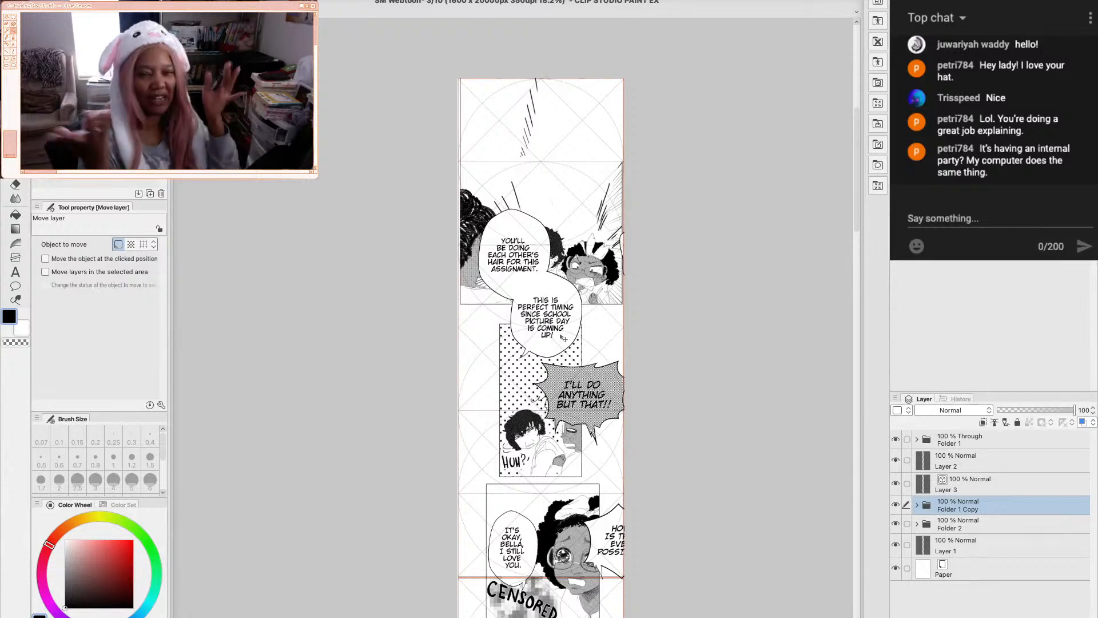
Move the whole Folder 1 Copy balloon group up and to the left across the first panels
drag(563, 355, 514, 266)
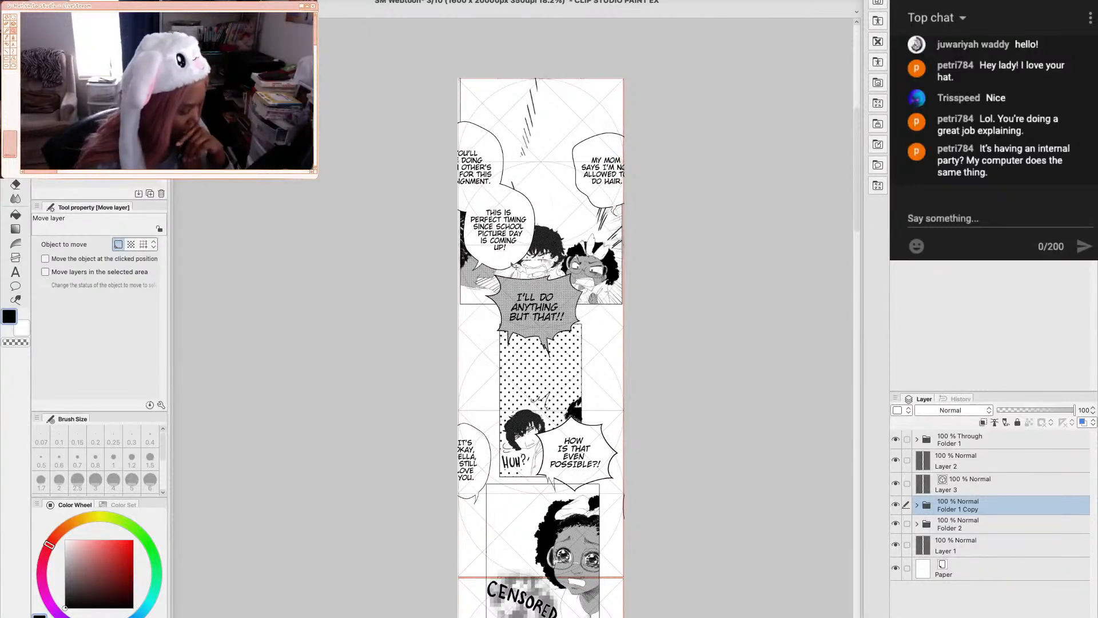
drag(856, 193, 856, 202)
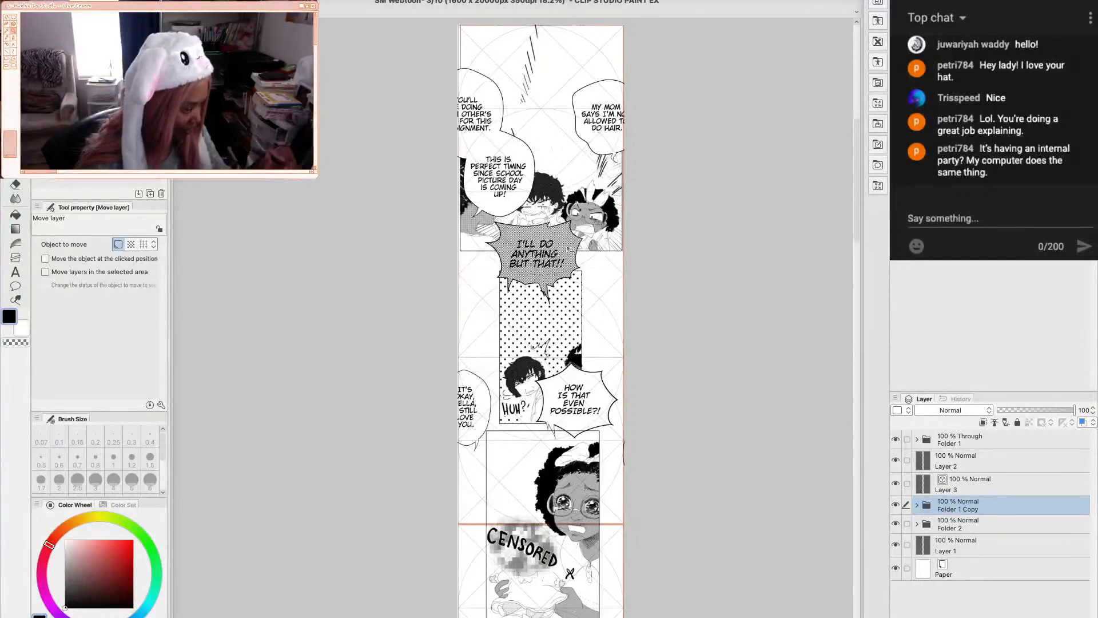
drag(512, 277, 493, 266)
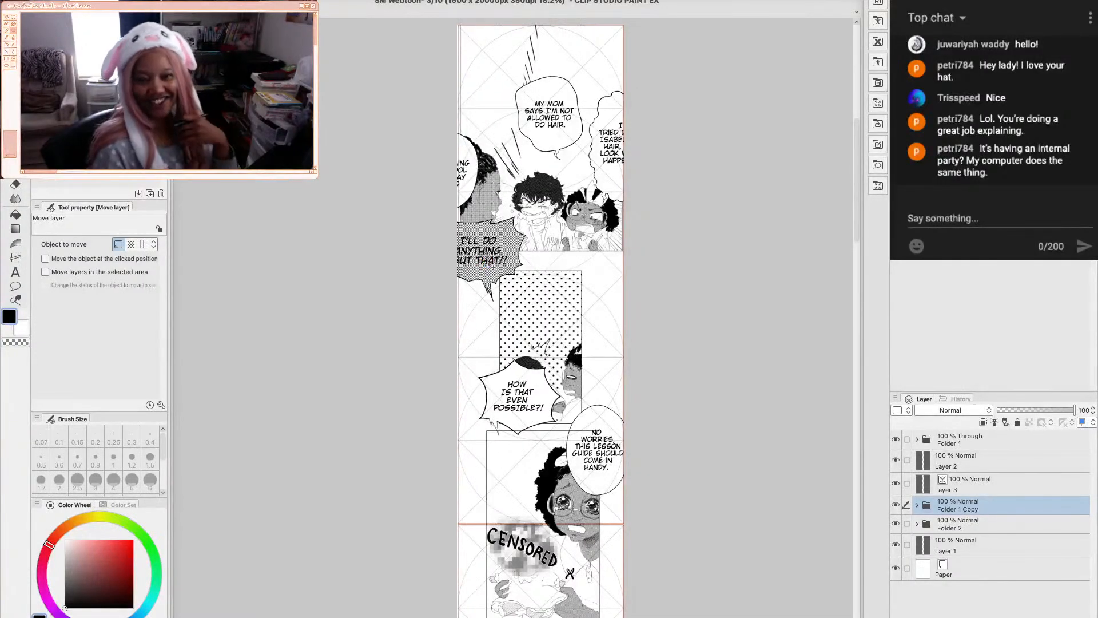
Scale the Folder 1 Copy balloons to 52% and move them up over the first and second panels
key(ctrl+t)
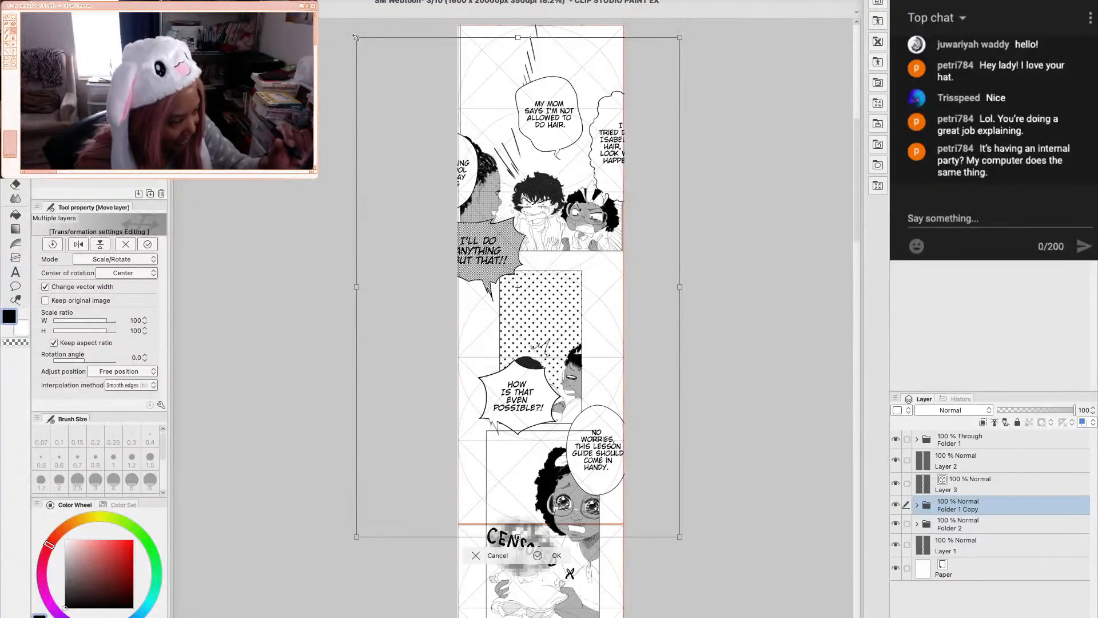
drag(355, 37, 357, 91)
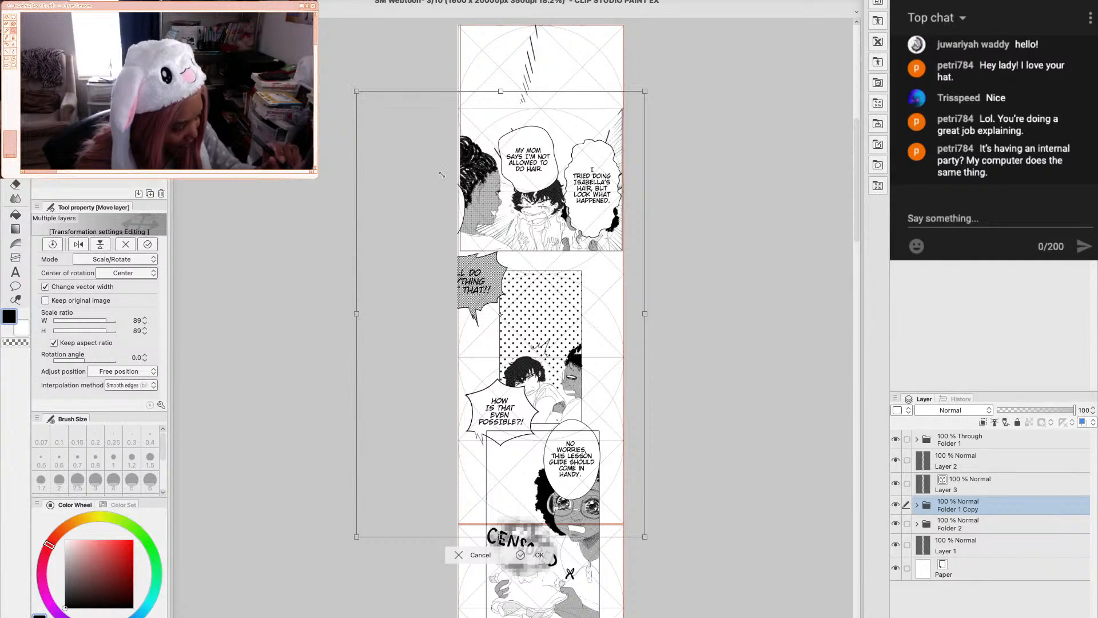
drag(538, 276, 537, 276)
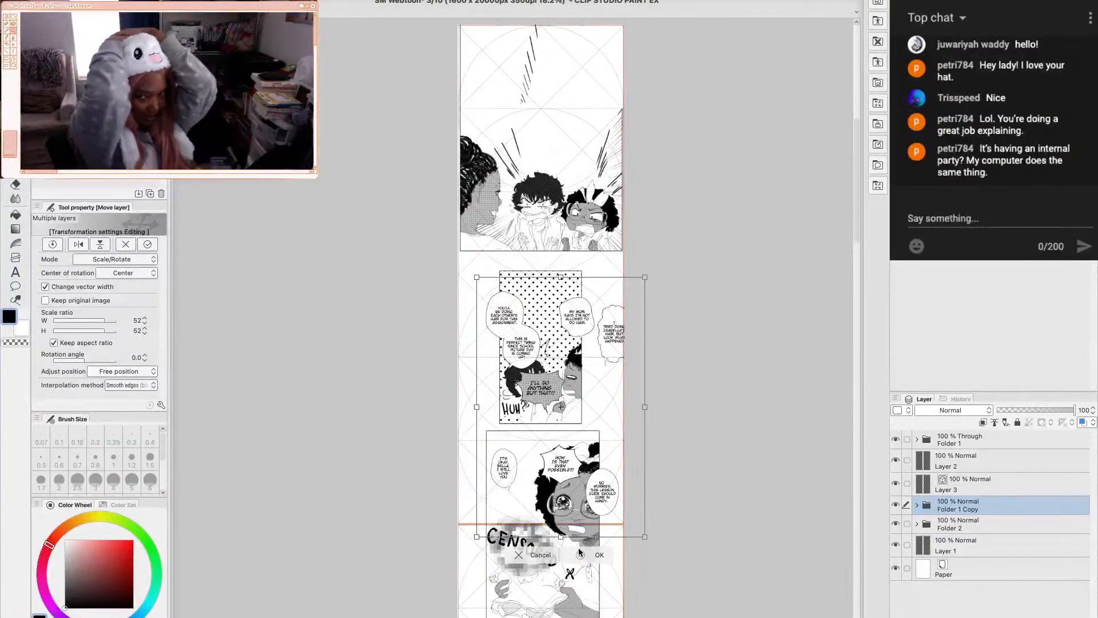
click(579, 553)
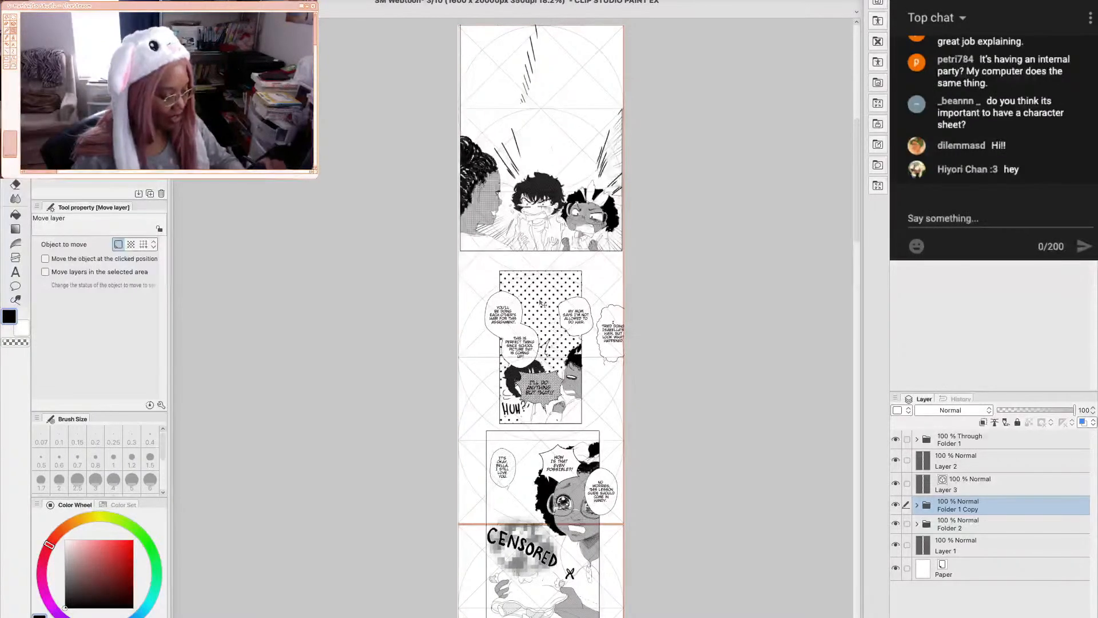
drag(543, 303, 526, 258)
drag(543, 295, 546, 276)
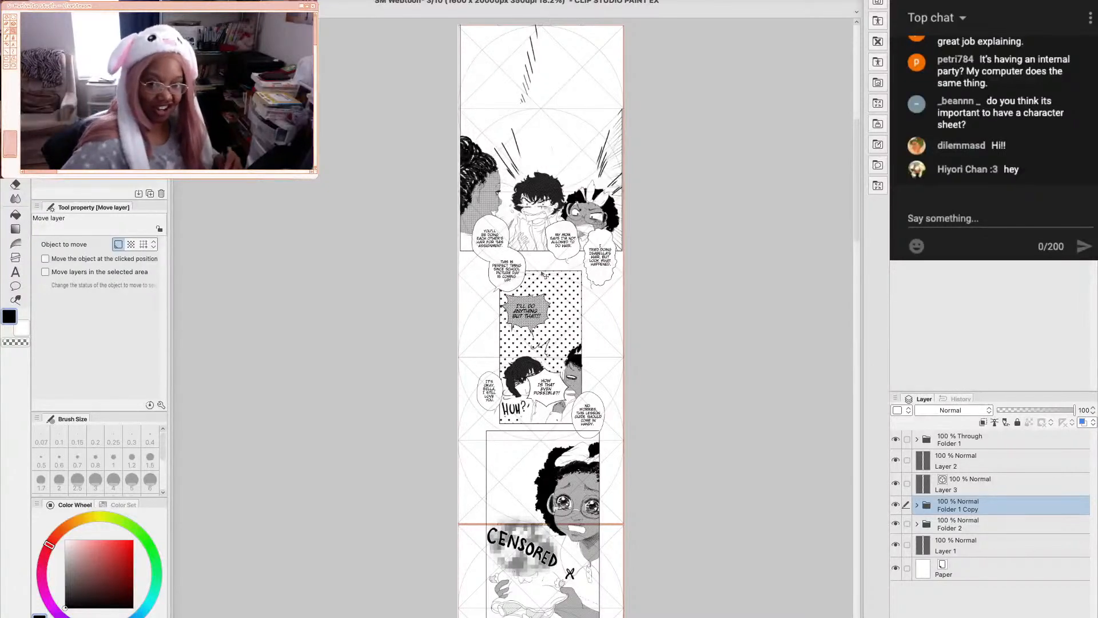
Try to move the "You'll be doing each other's hair for this assignment" balloon into the empty space above the first panel's characters
key(o)
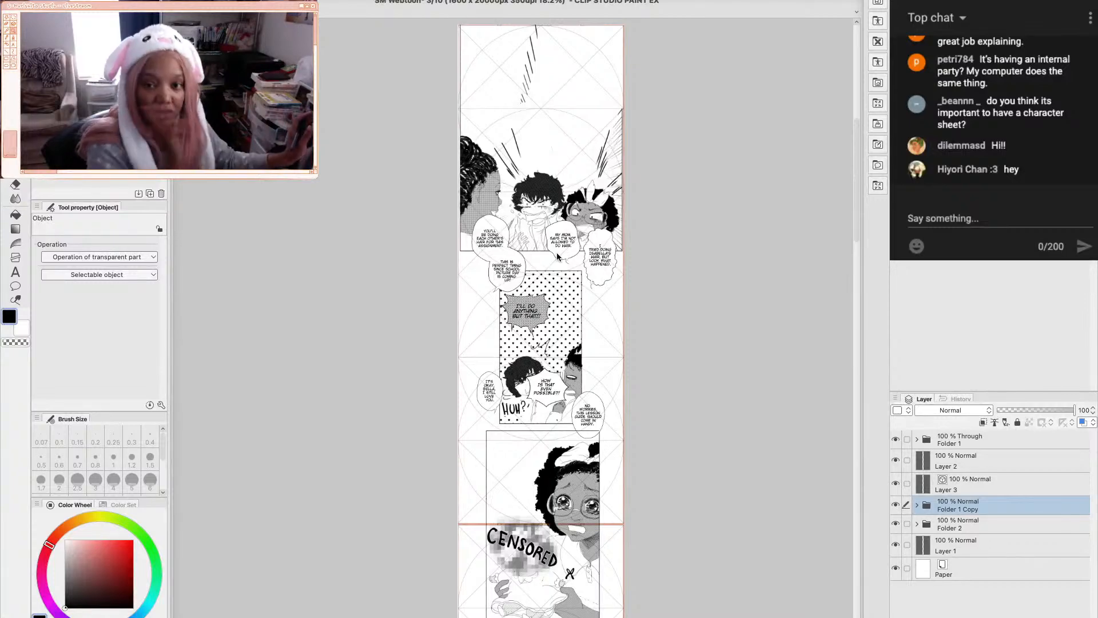
scroll(557, 252, up, 3)
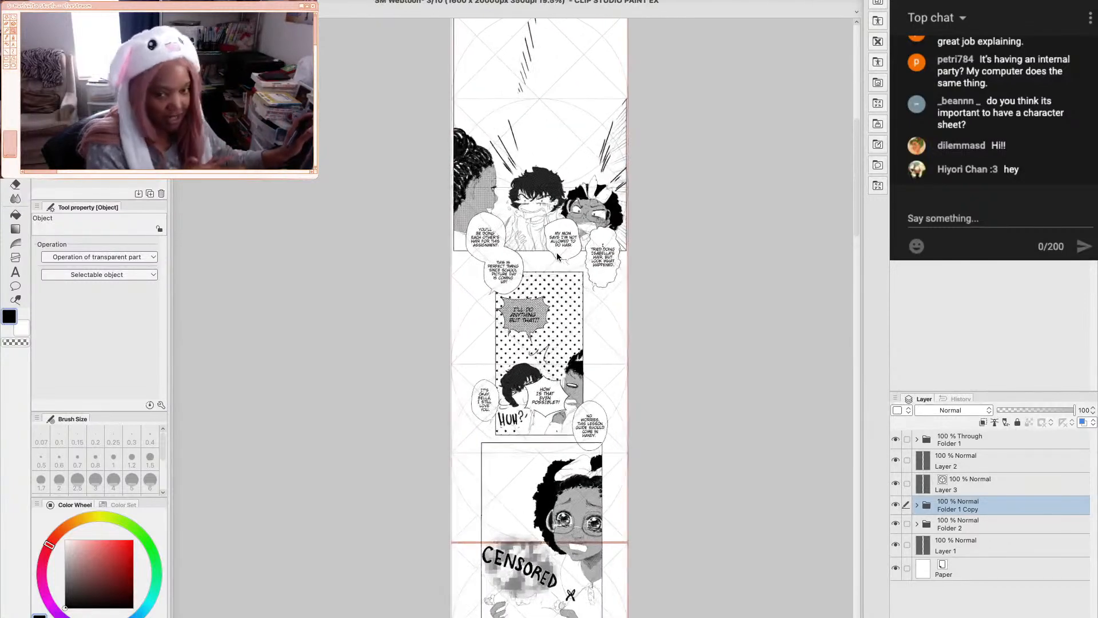
drag(856, 190, 857, 186)
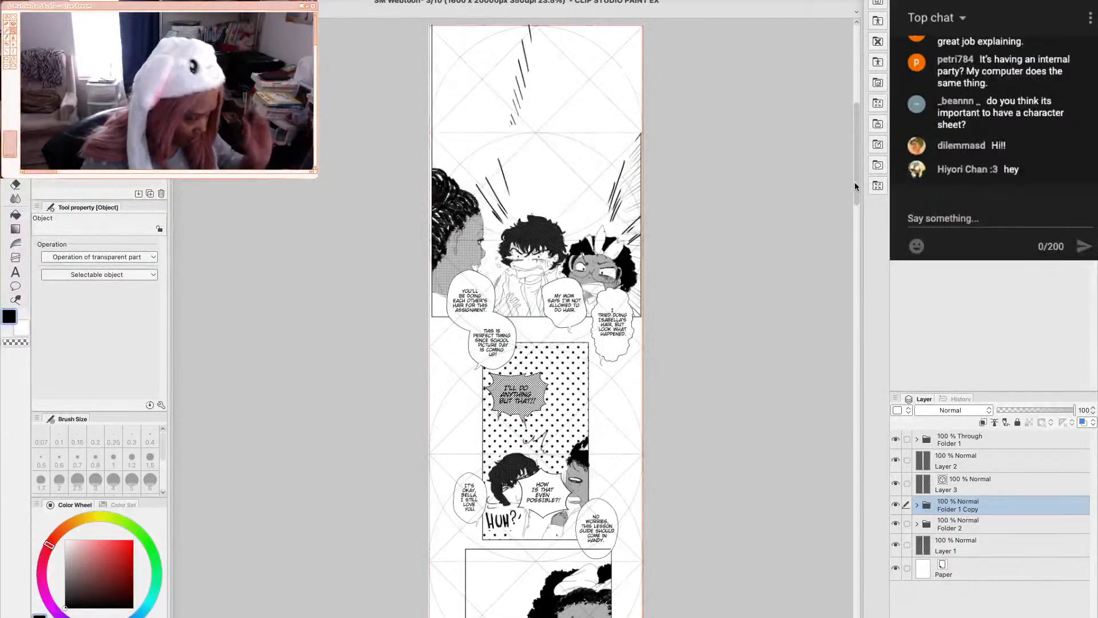
click(483, 315)
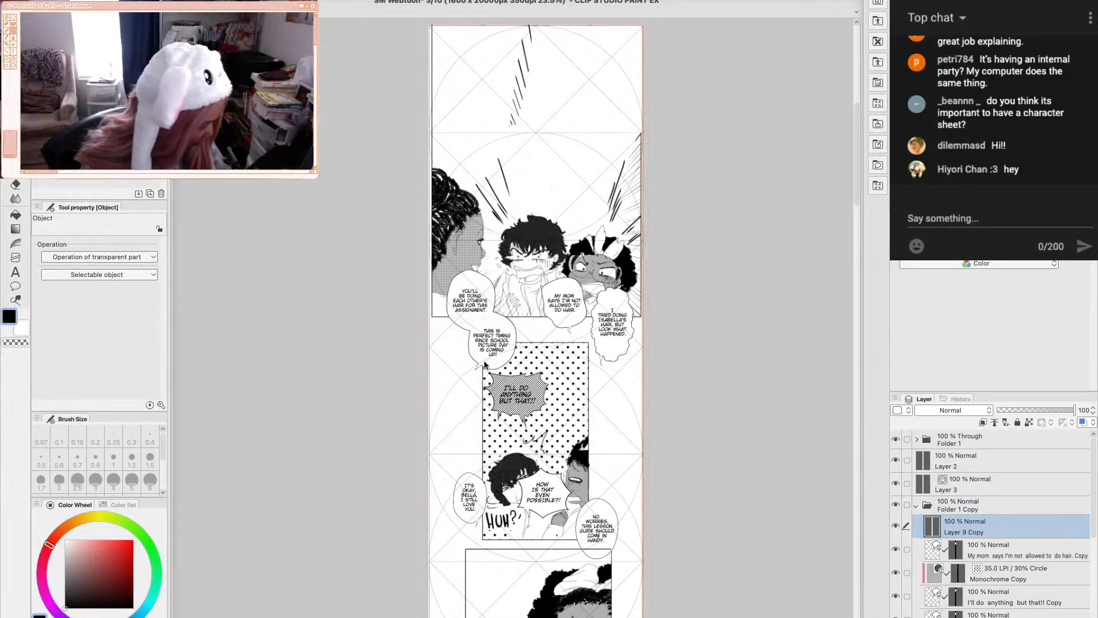
click(470, 306)
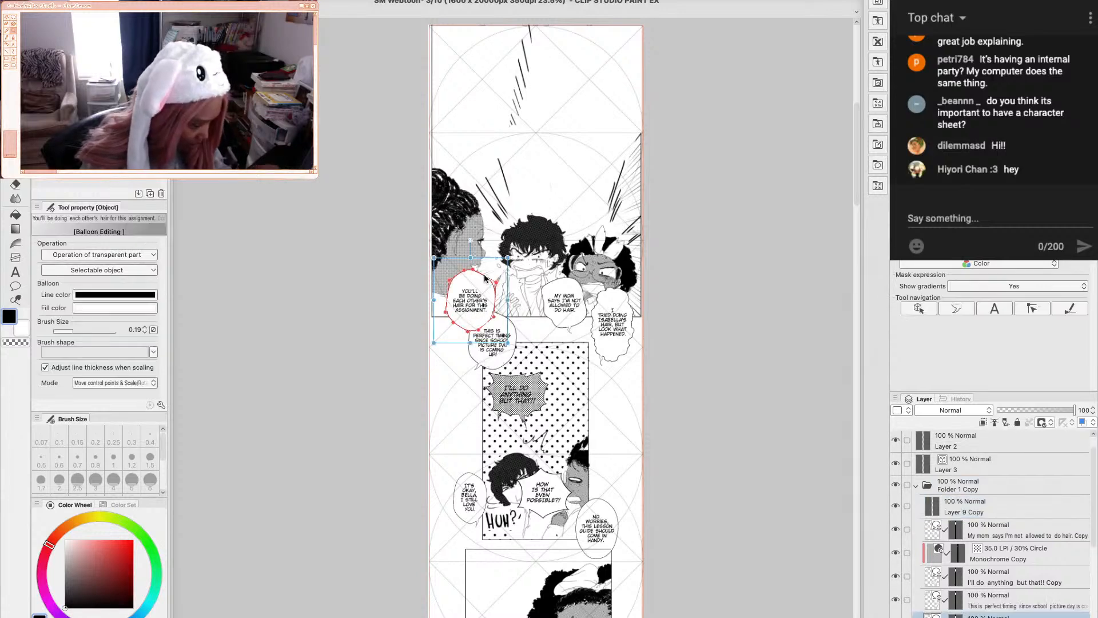
drag(479, 284, 492, 107)
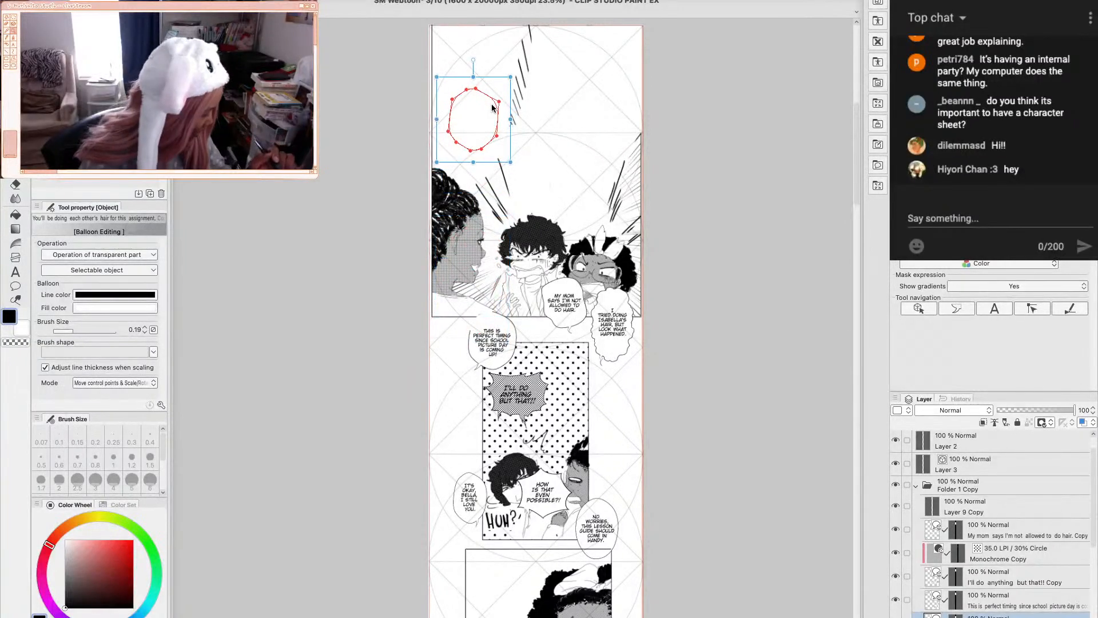
key(ctrl+z)
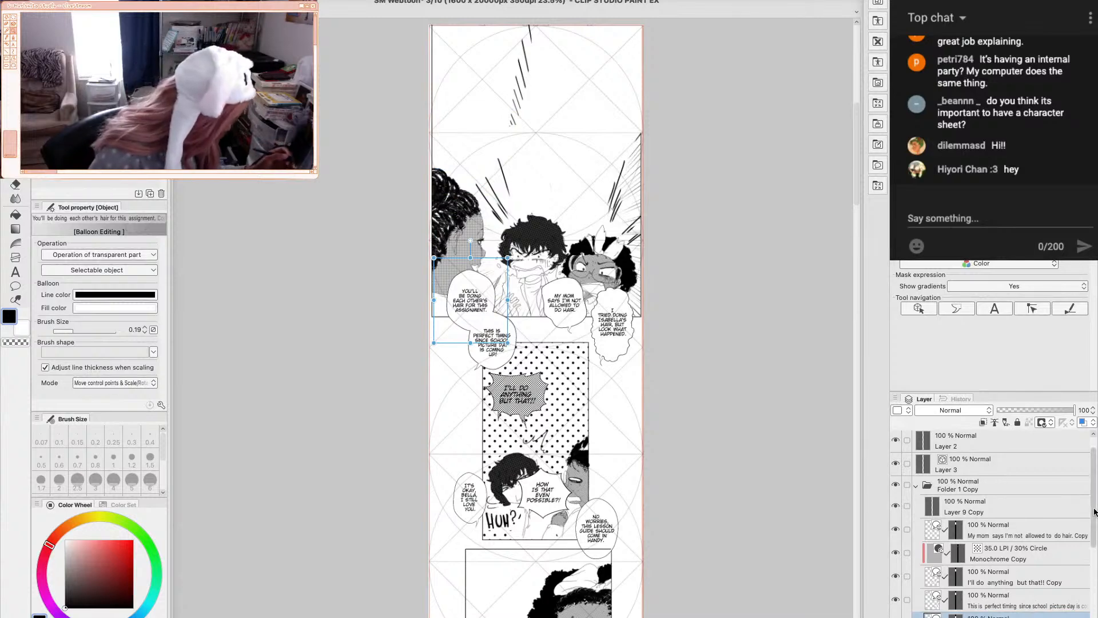
Delete the layer mask from the "My mom says I'm not allowed to do hair" balloon layer
scroll(1075, 510, down, 2)
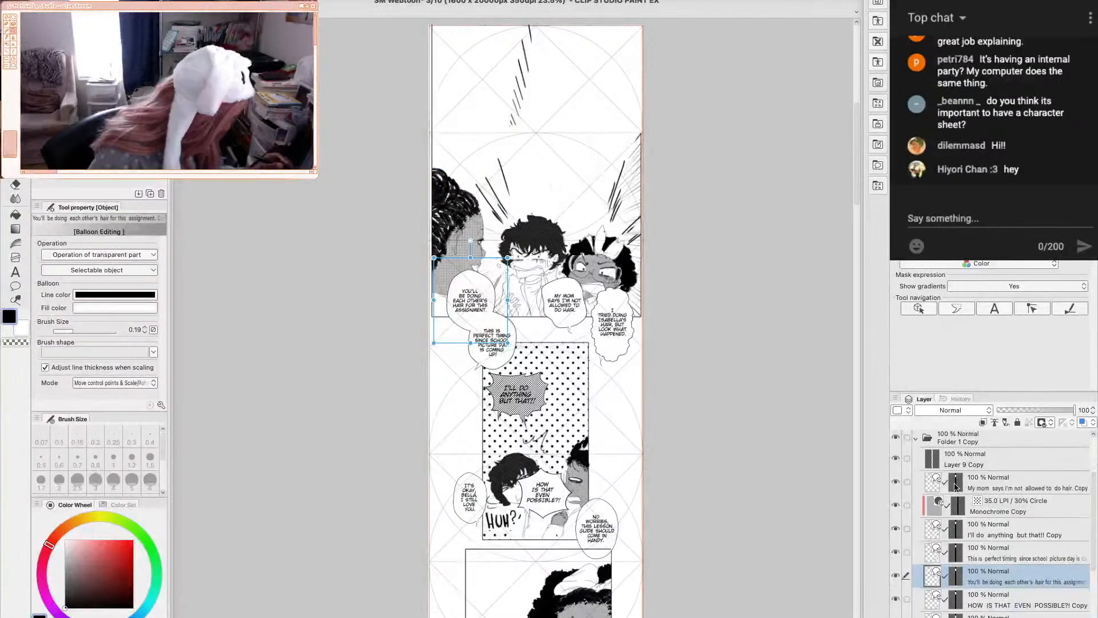
click(955, 486)
right_click(955, 486)
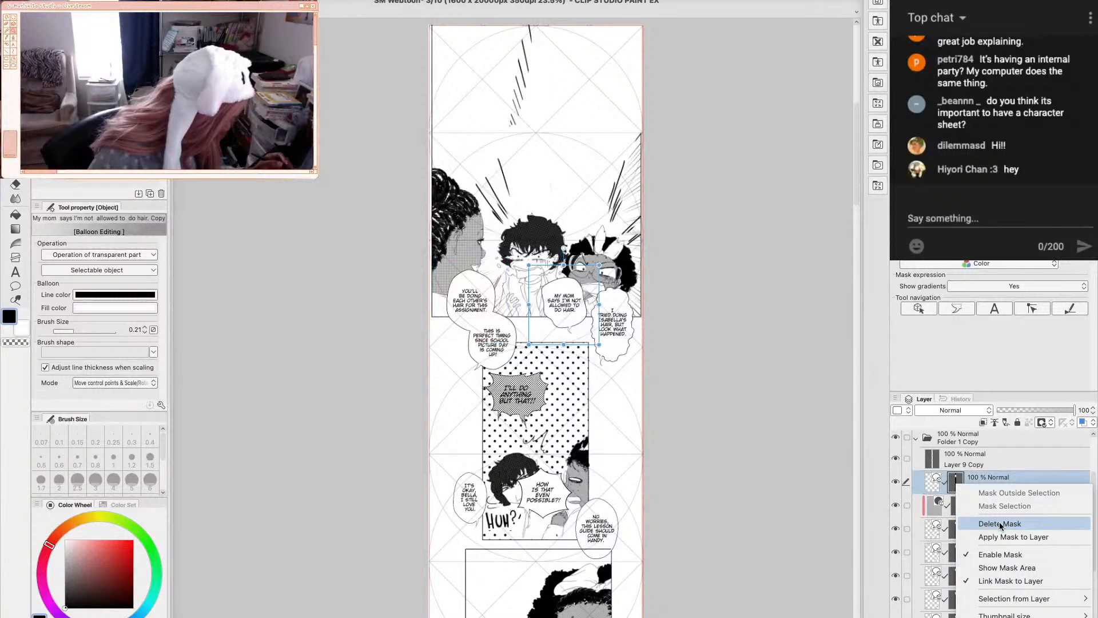
click(959, 522)
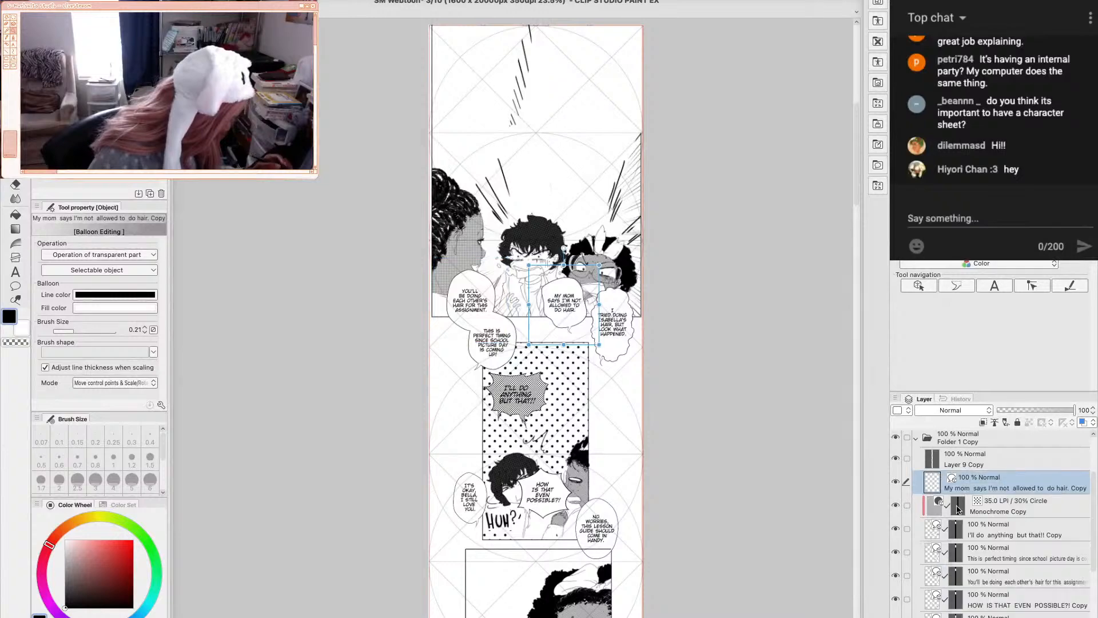
Delete the layer masks from the Monochrome Copy tone layer and the "I'll do anything but that!!" balloon layer
right_click(959, 506)
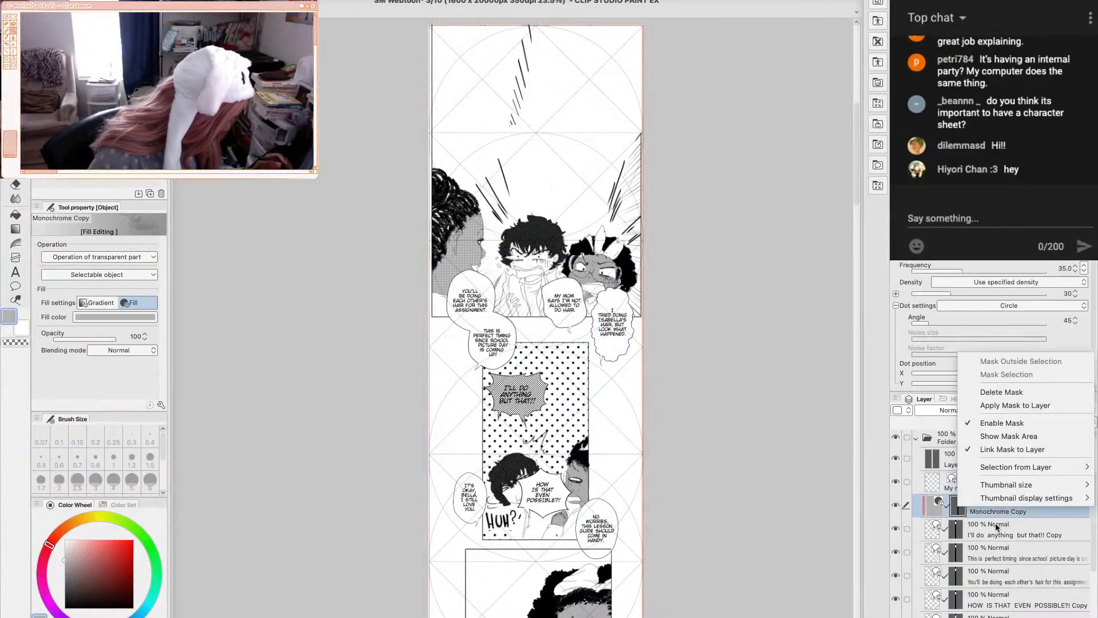
click(1003, 389)
right_click(960, 529)
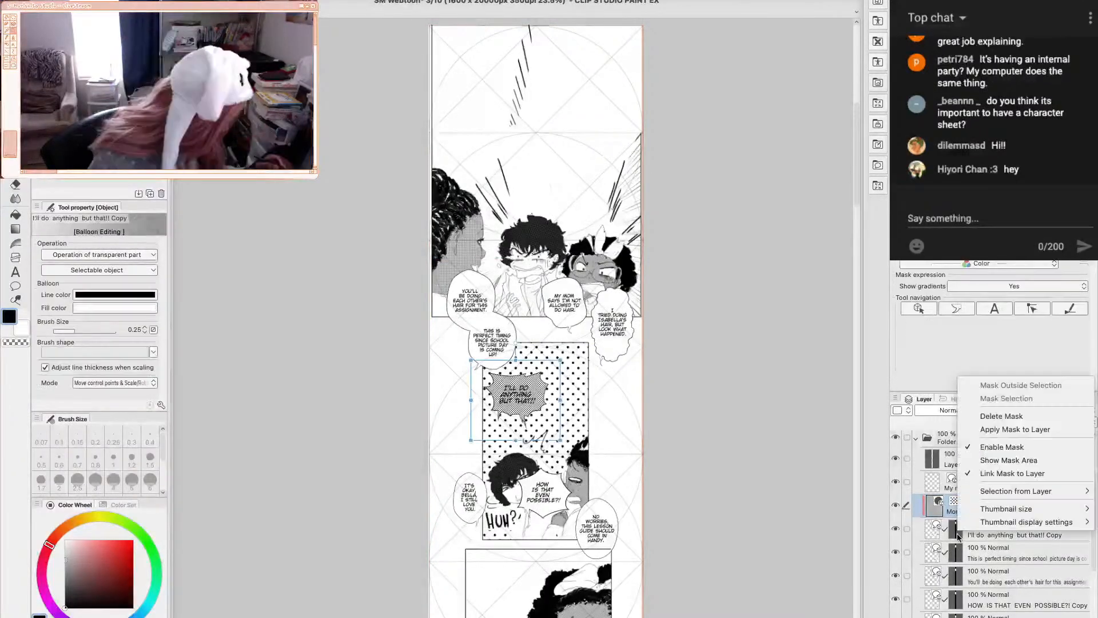
click(1004, 416)
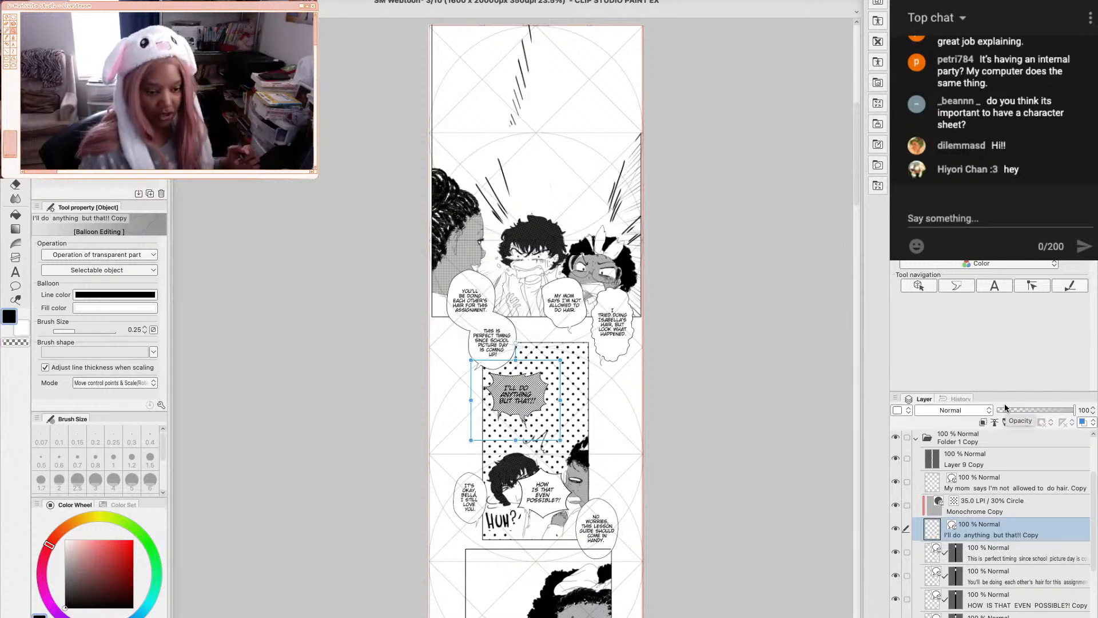
Delete the layer masks from the "This is perfect timing" and "You'll be doing each other's hair for this assignment" balloon layers
click(957, 553)
right_click(958, 555)
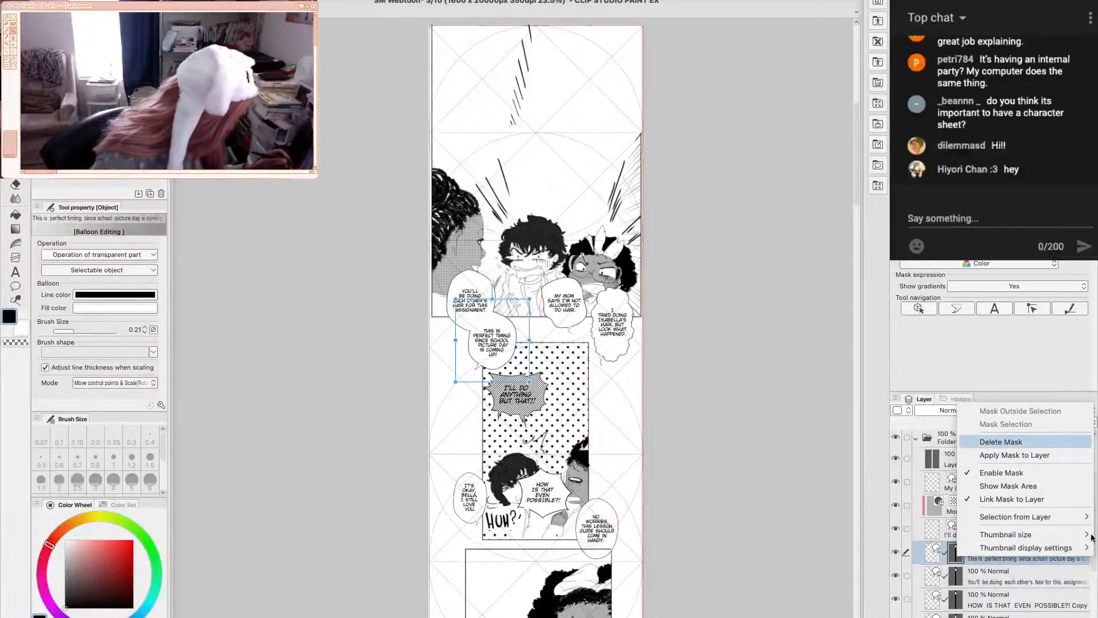
click(1001, 442)
scroll(1093, 554, down, 3)
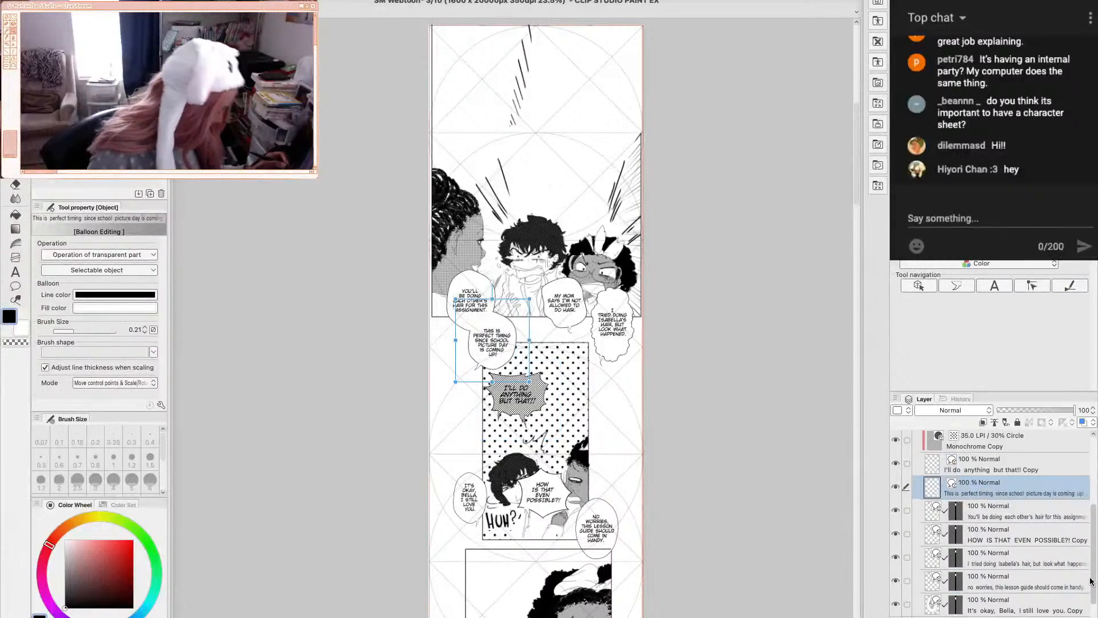
click(957, 514)
right_click(958, 516)
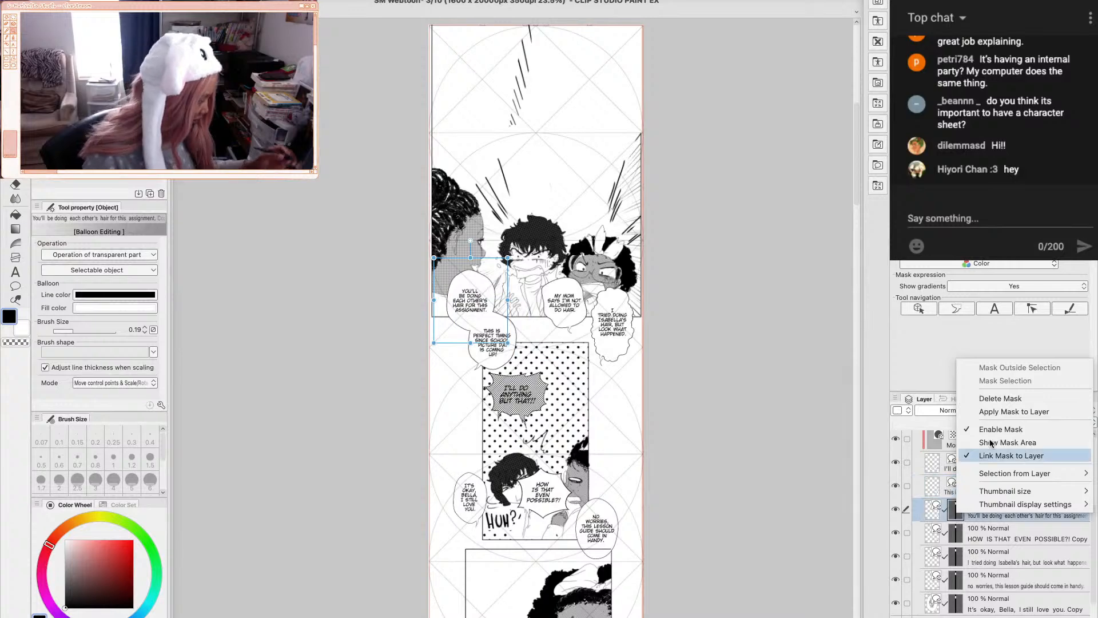
click(952, 539)
Delete the layer masks from the "HOW IS THAT EVEN POSSIBLE?!" and "but look what happened" balloon layers
click(955, 539)
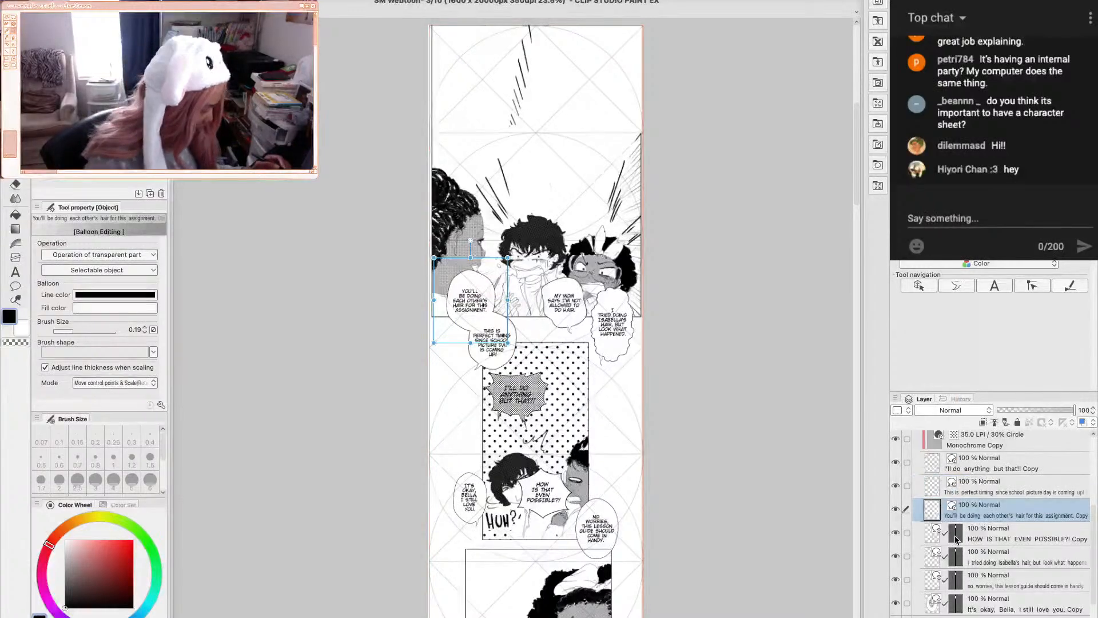
right_click(956, 539)
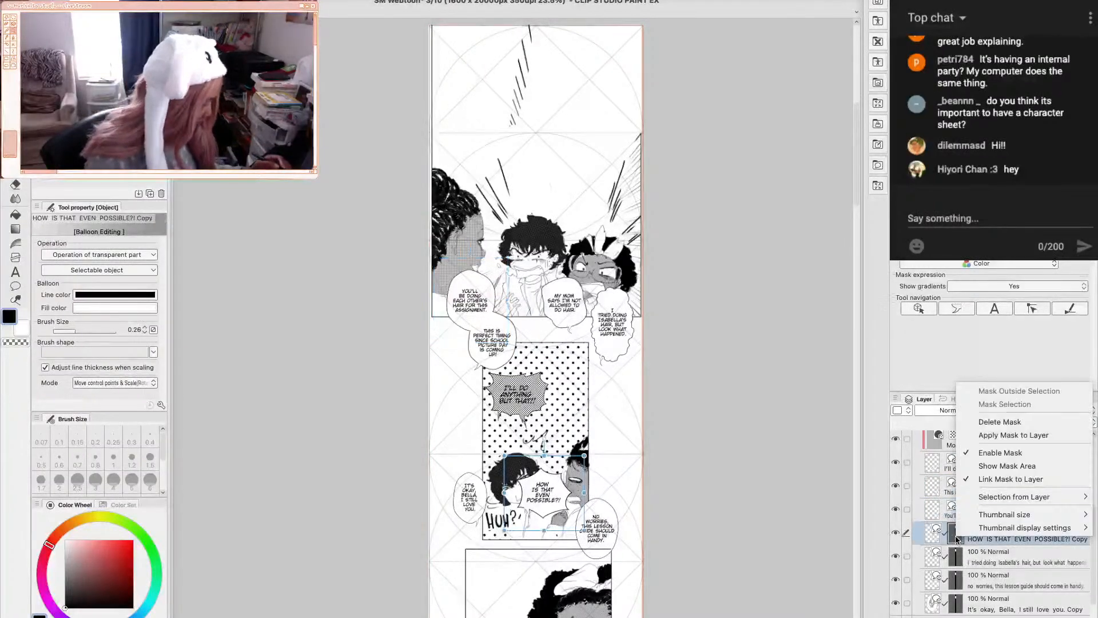
click(1000, 422)
click(952, 565)
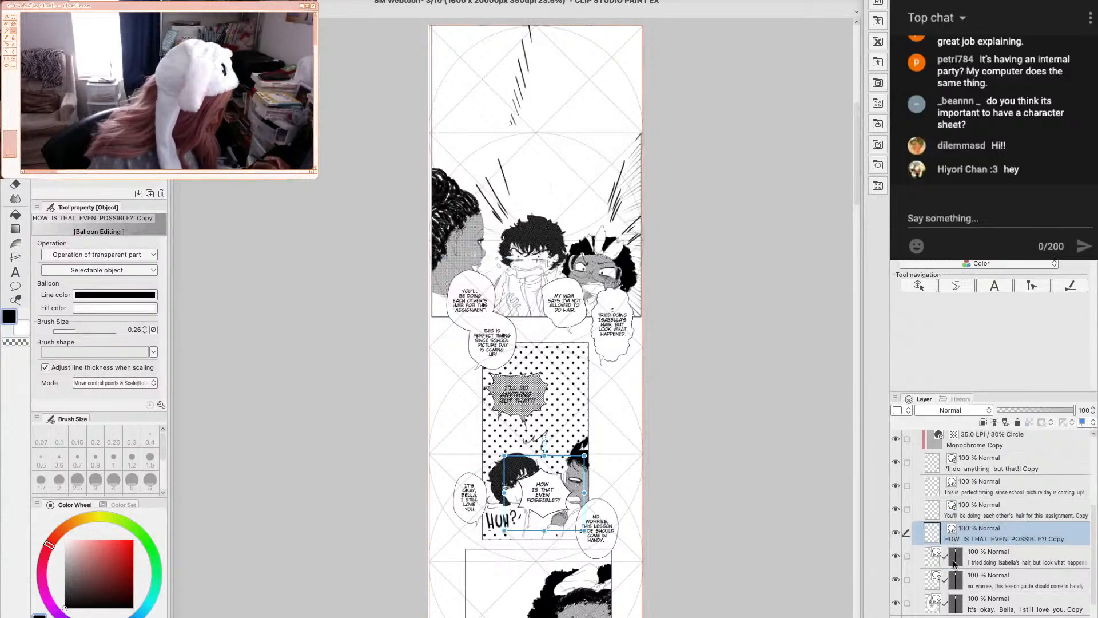
right_click(952, 565)
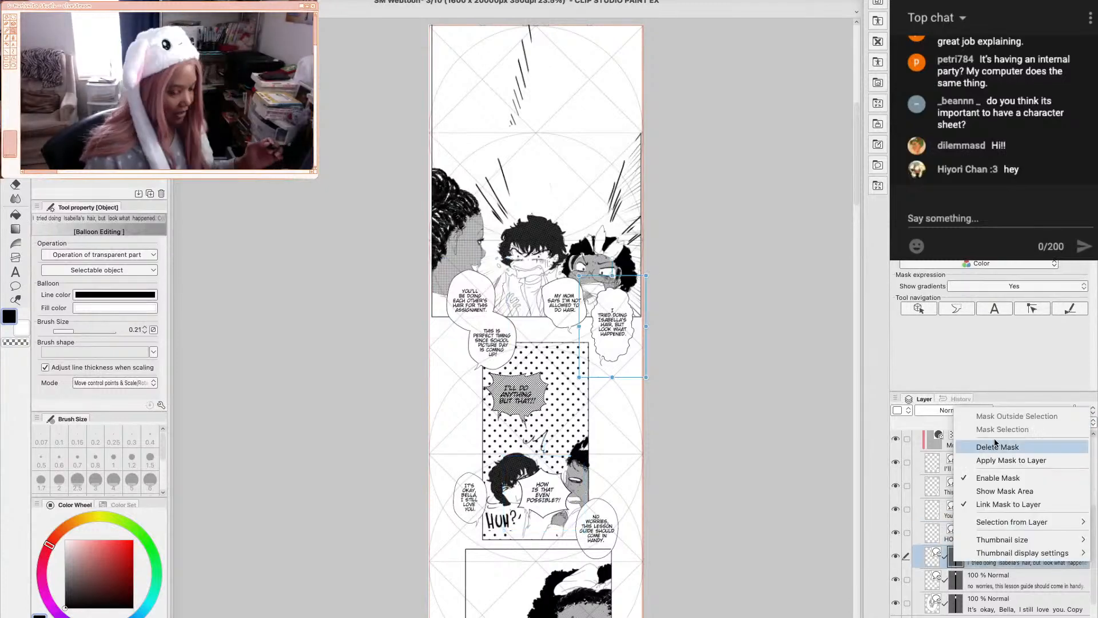
click(994, 451)
Delete the layer masks from the "no worries, this lesson guide should come in handy" and "I still love you" balloon layers
click(960, 585)
right_click(960, 584)
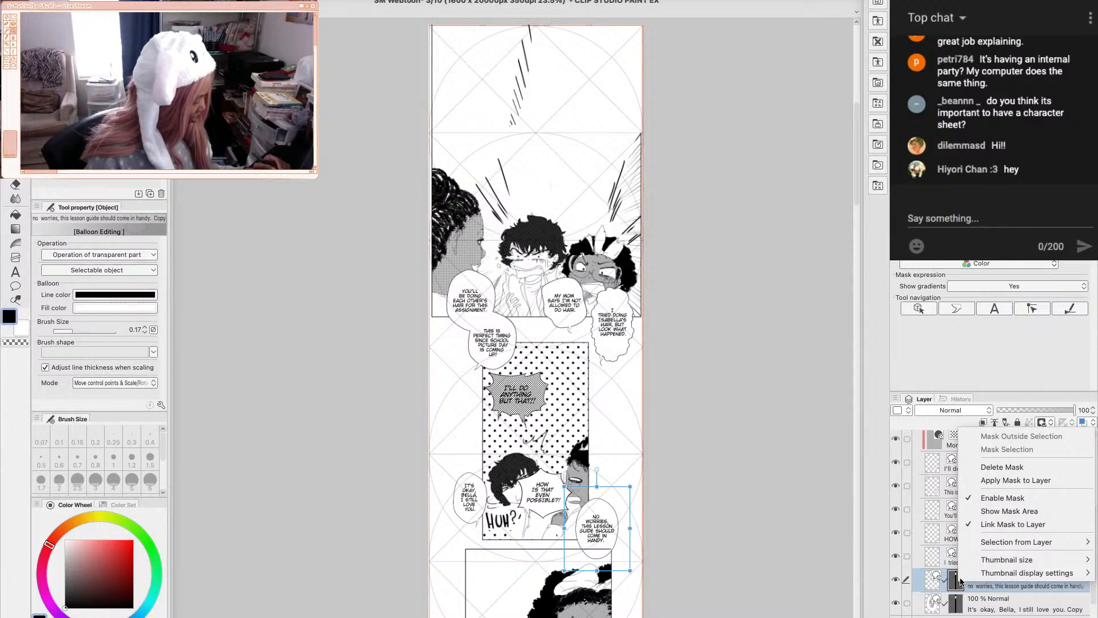
click(991, 462)
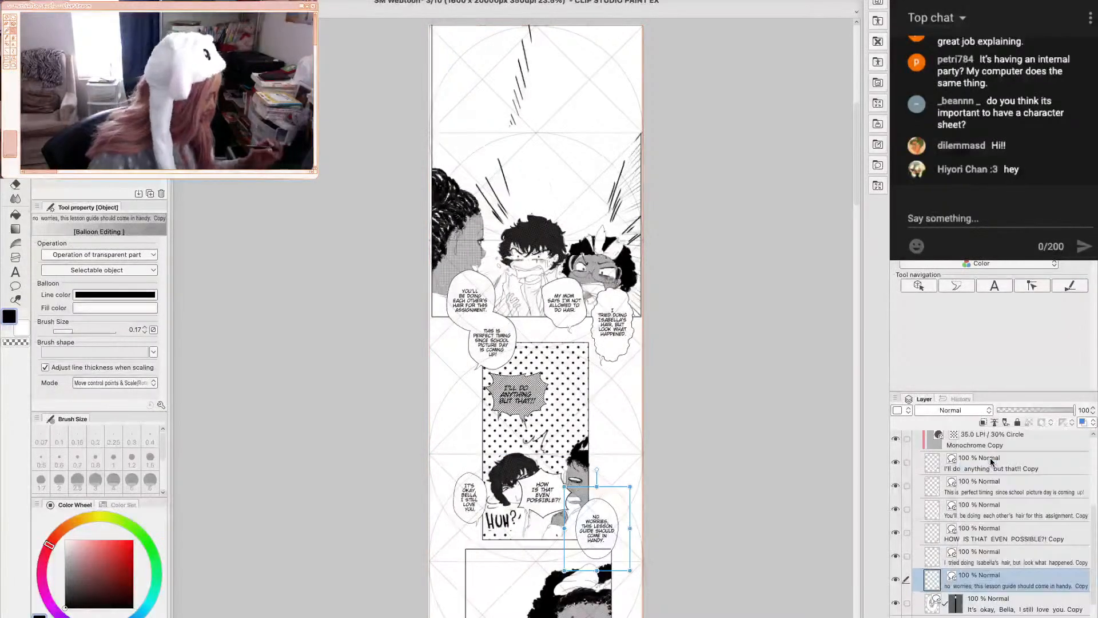
click(955, 603)
right_click(955, 603)
click(1009, 488)
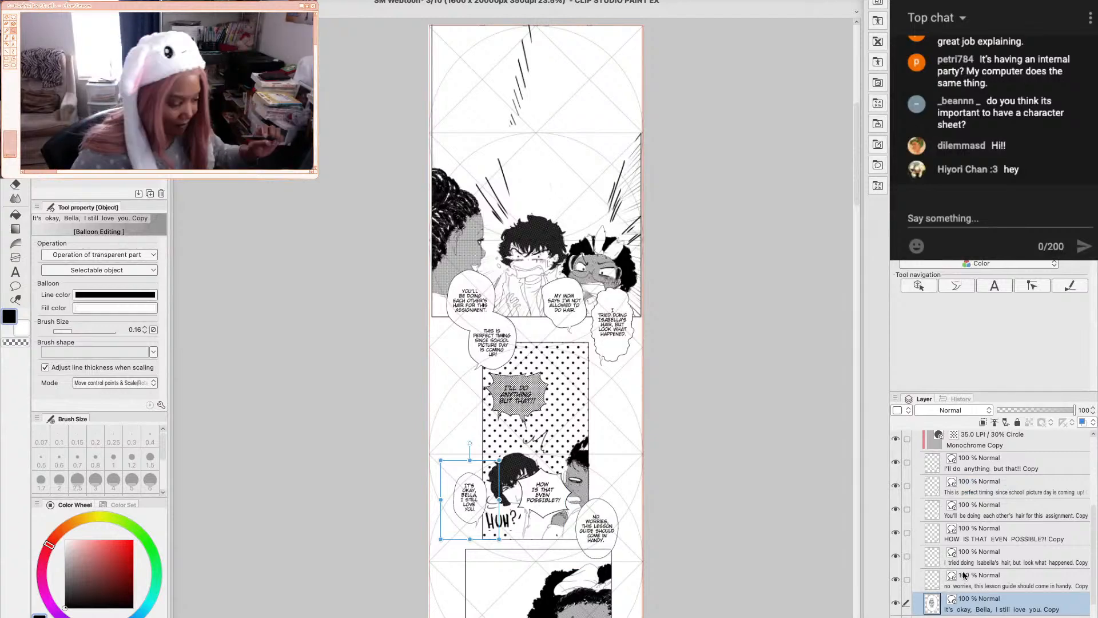
Move the "You'll be doing each other's hair for this assignment" balloon into the empty space above the first panel's left character and enlarge it
click(469, 319)
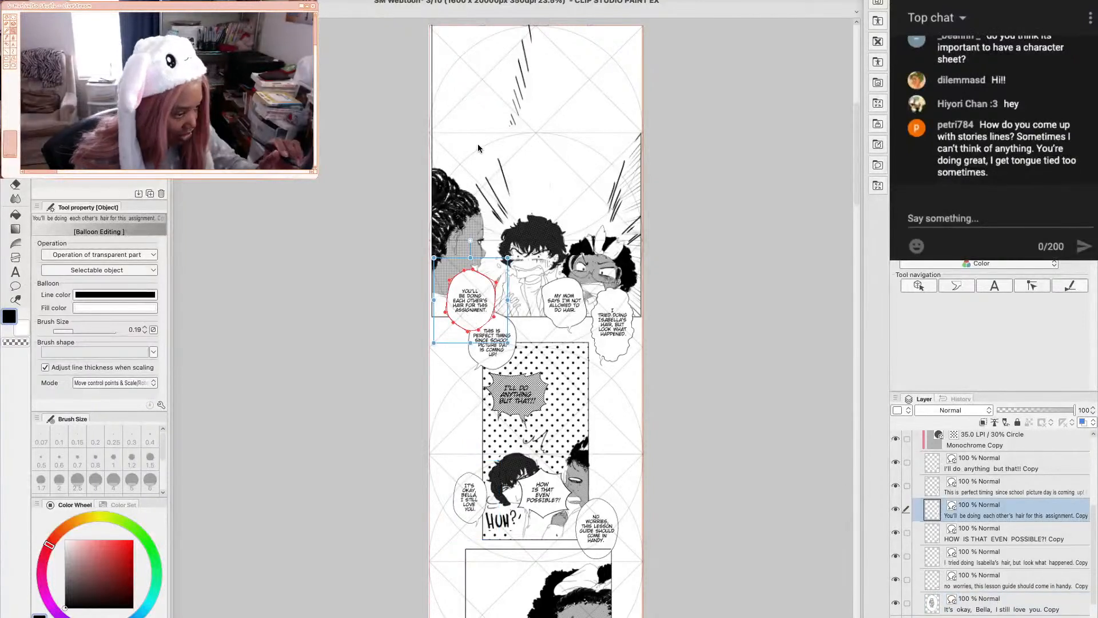
key(super+s)
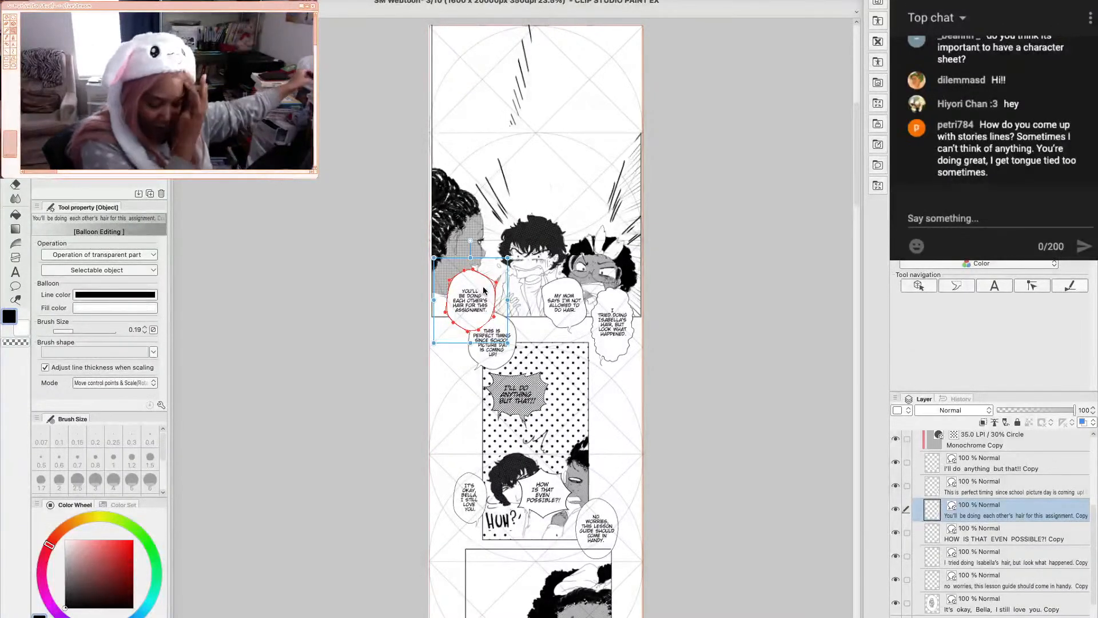
drag(475, 326, 472, 132)
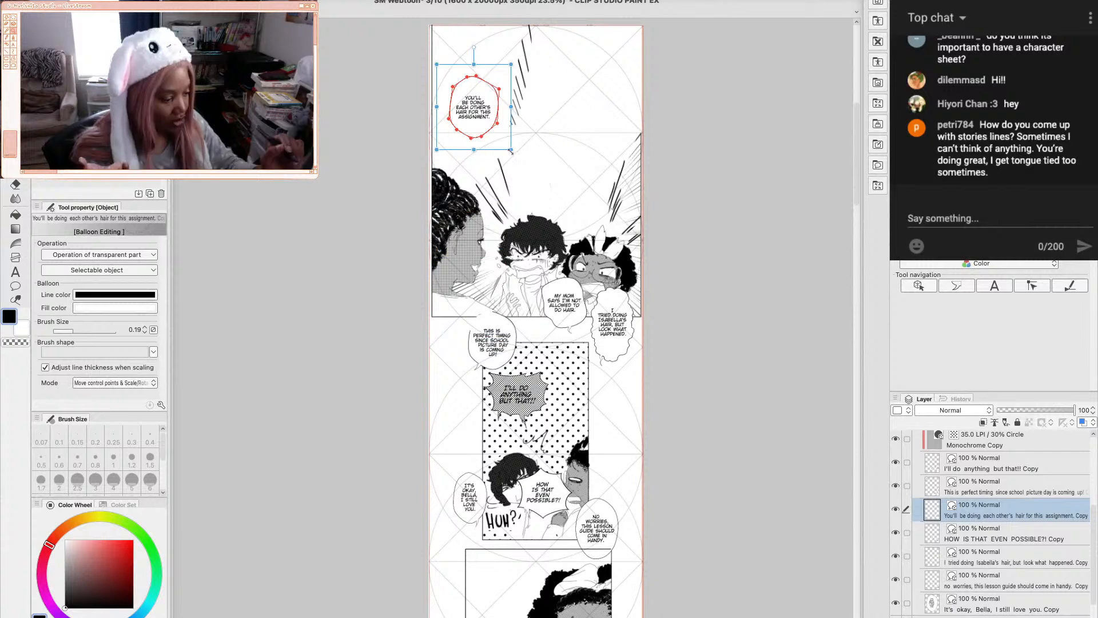
drag(512, 149, 535, 186)
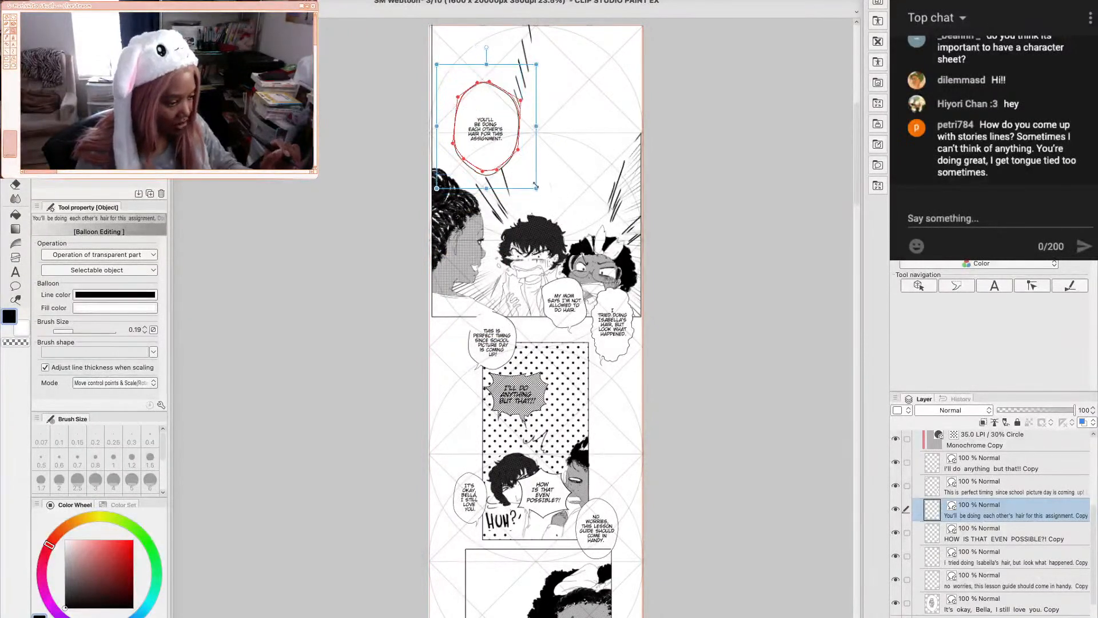
key(ctrl+z)
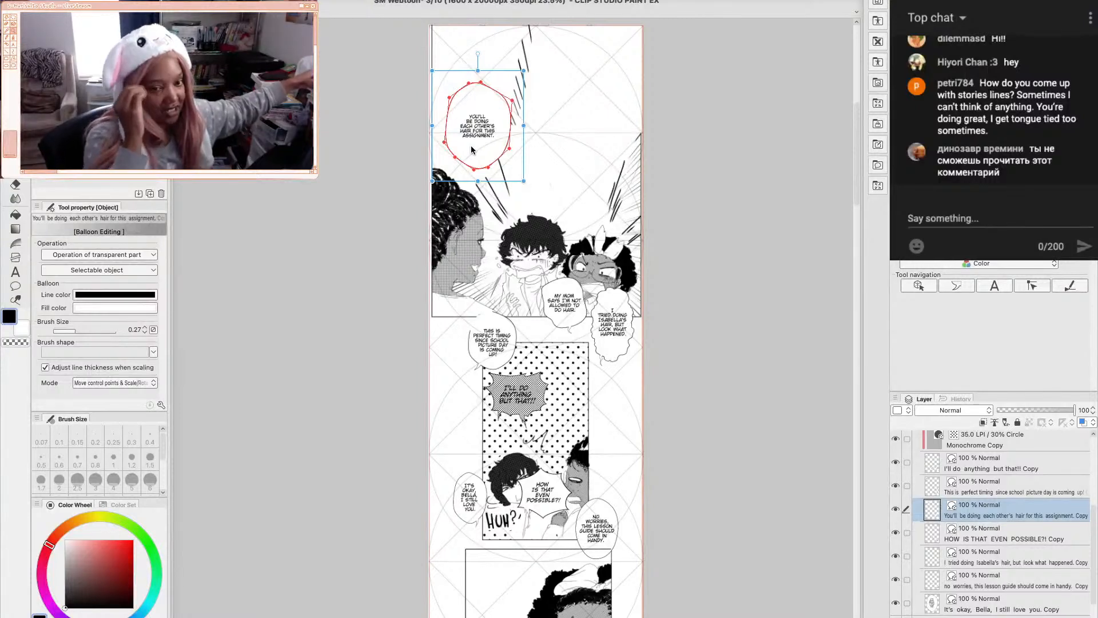
Set the text size in the "You'll be doing each other's hair for this assignment" balloon to 13.7 and center the text inside the balloon
click(480, 132)
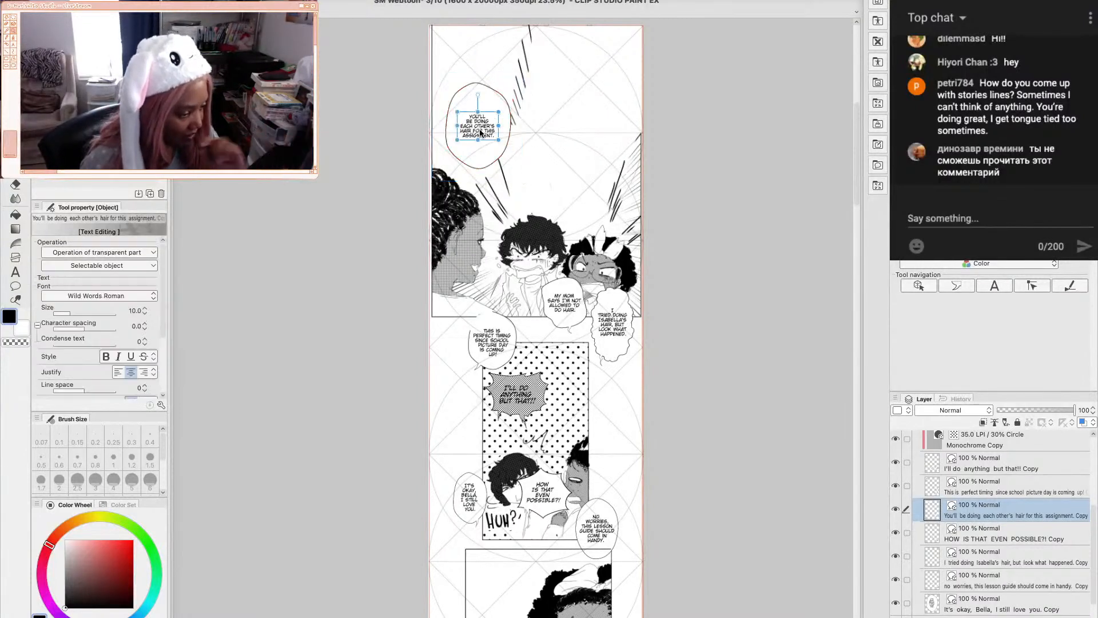
click(145, 308)
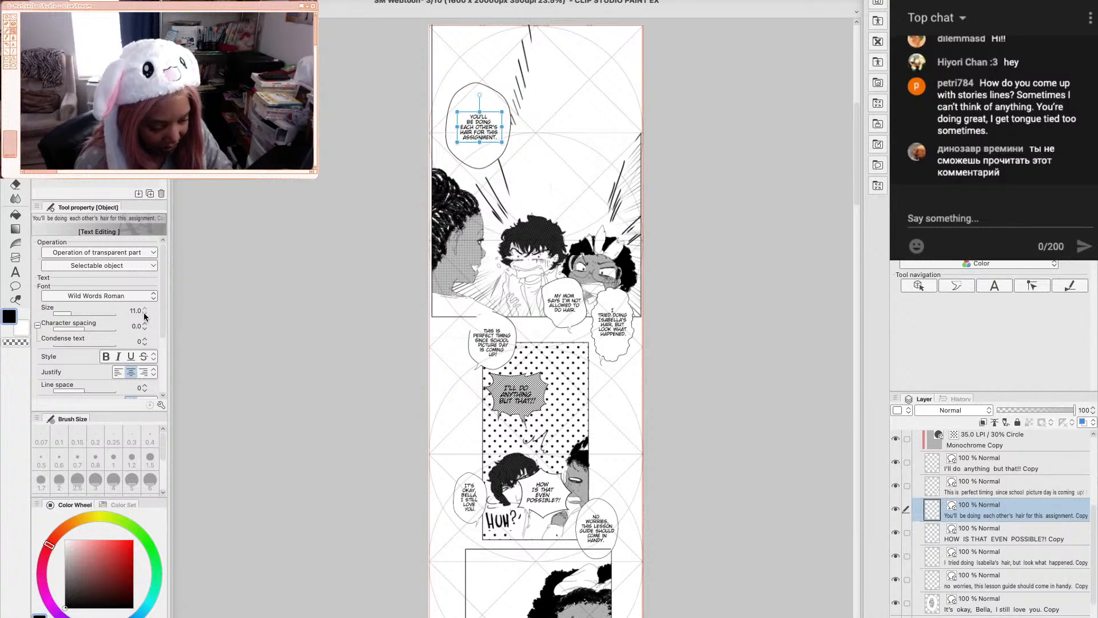
click(144, 308)
click(143, 309)
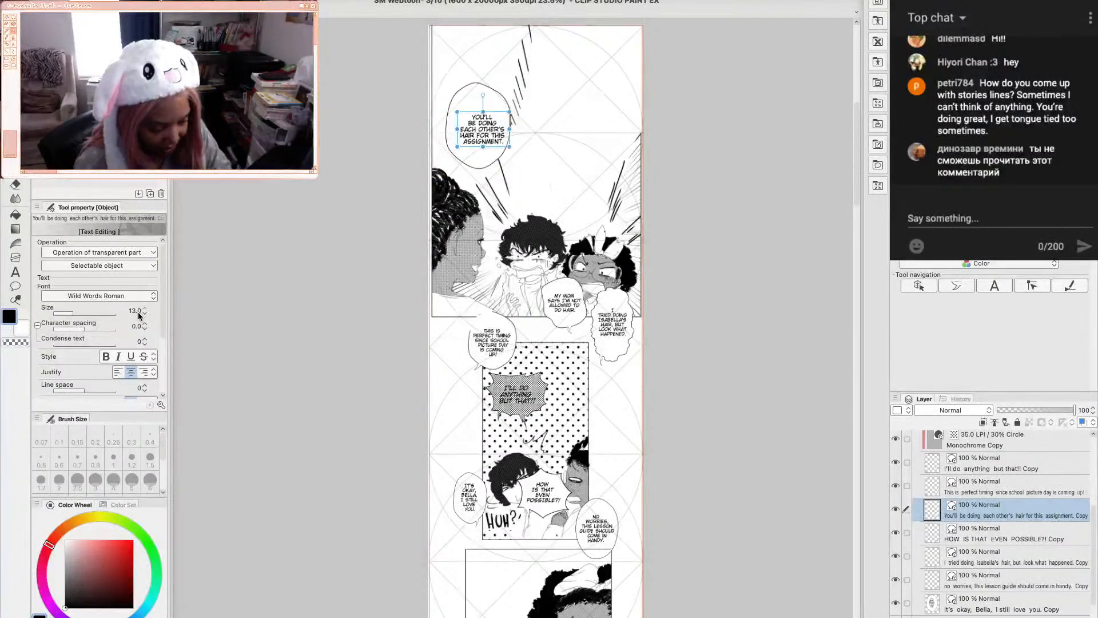
click(136, 311)
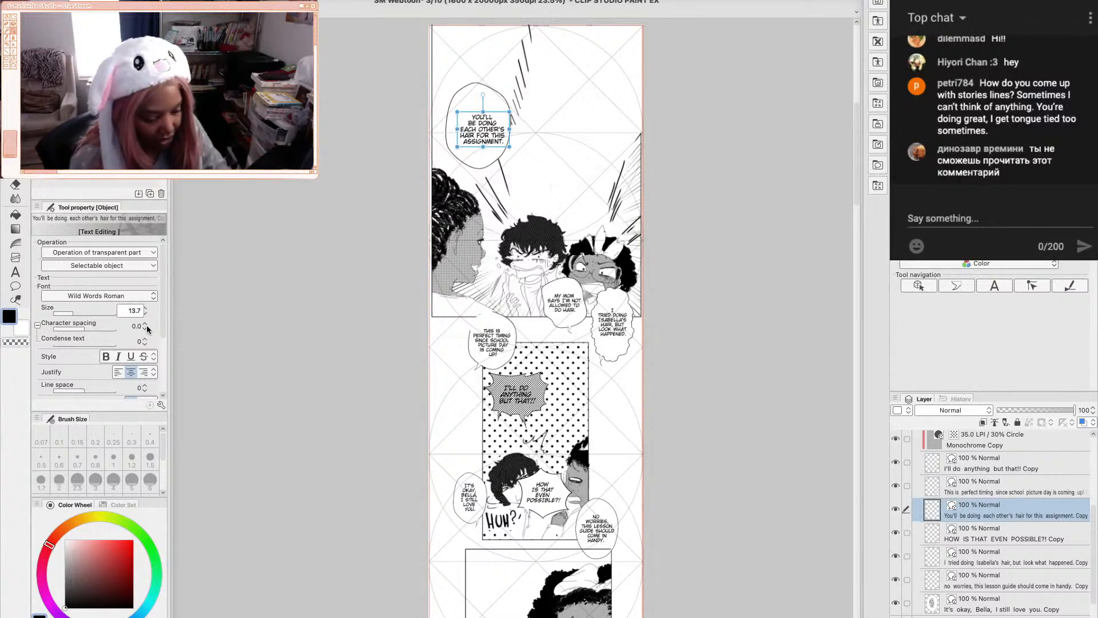
key(BackSpace)
text(7)
key(Return)
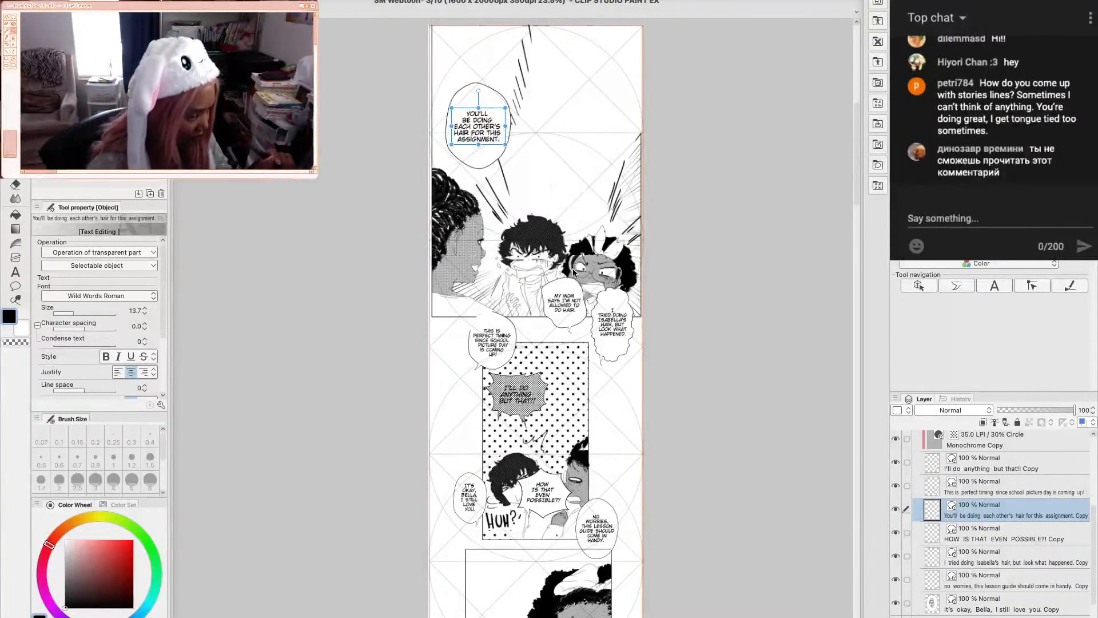
Move the "This is perfect timing since school picture day is coming up!" balloon up to the lower right of the first balloon
drag(855, 194, 855, 203)
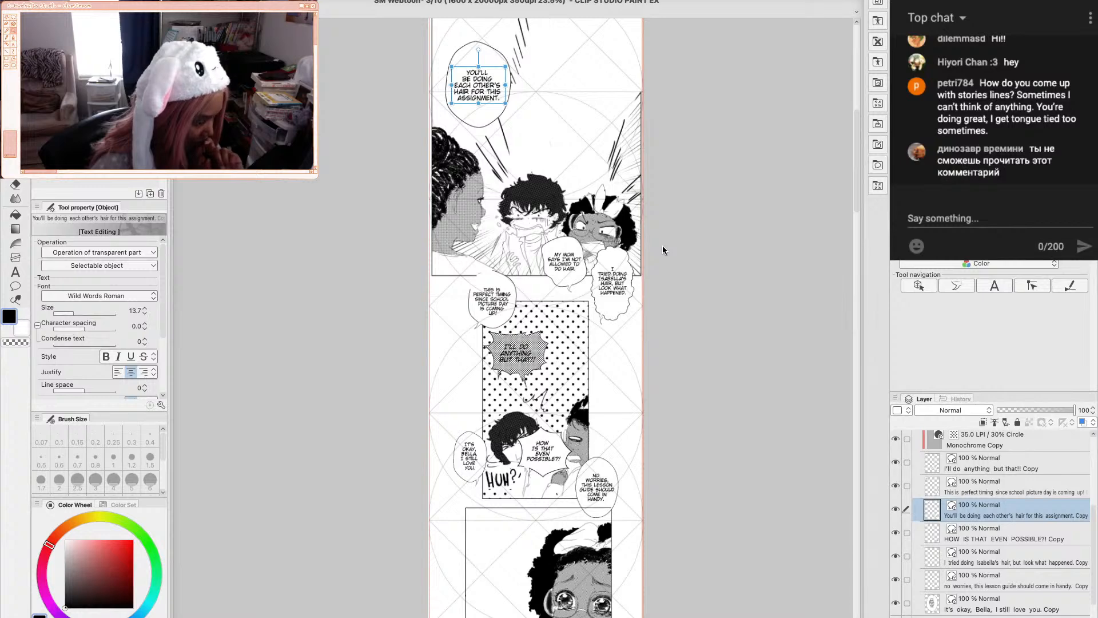
click(495, 328)
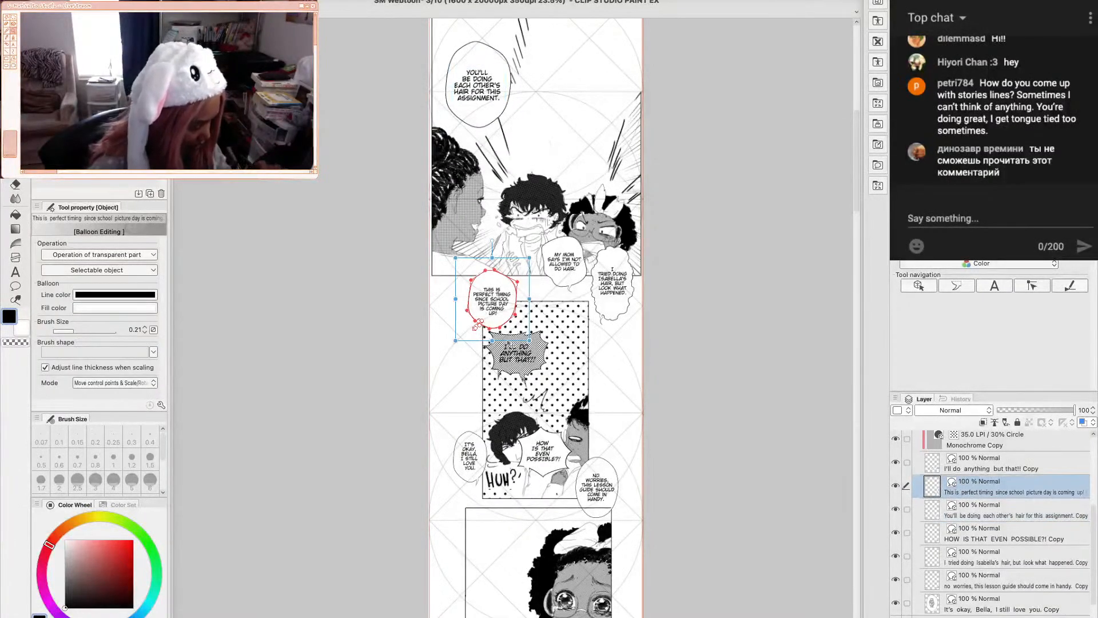
drag(510, 342, 537, 169)
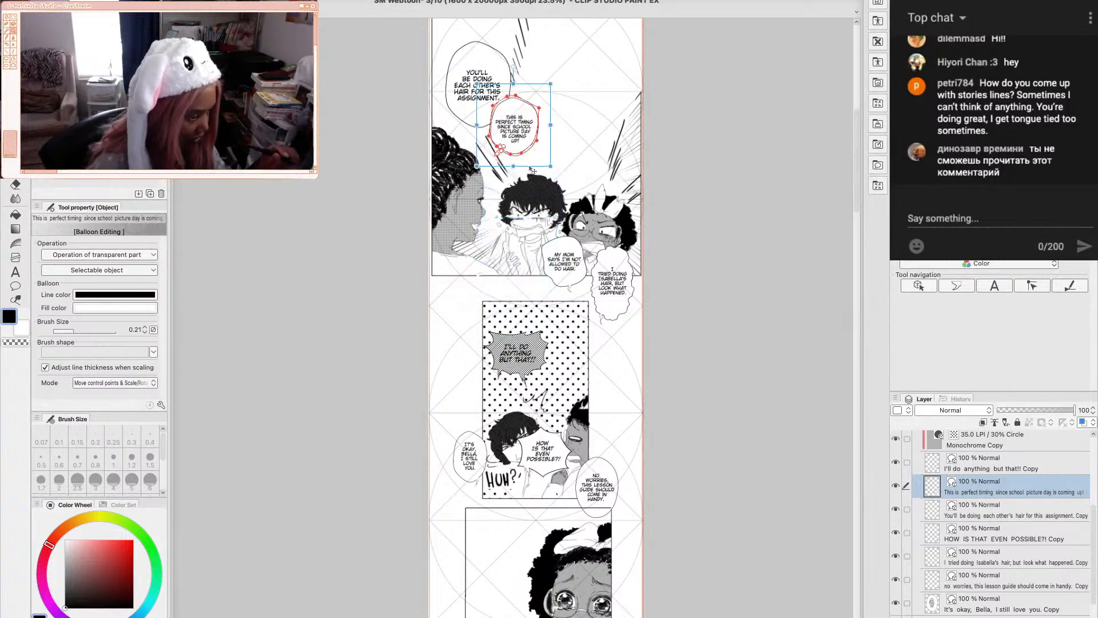
click(477, 278)
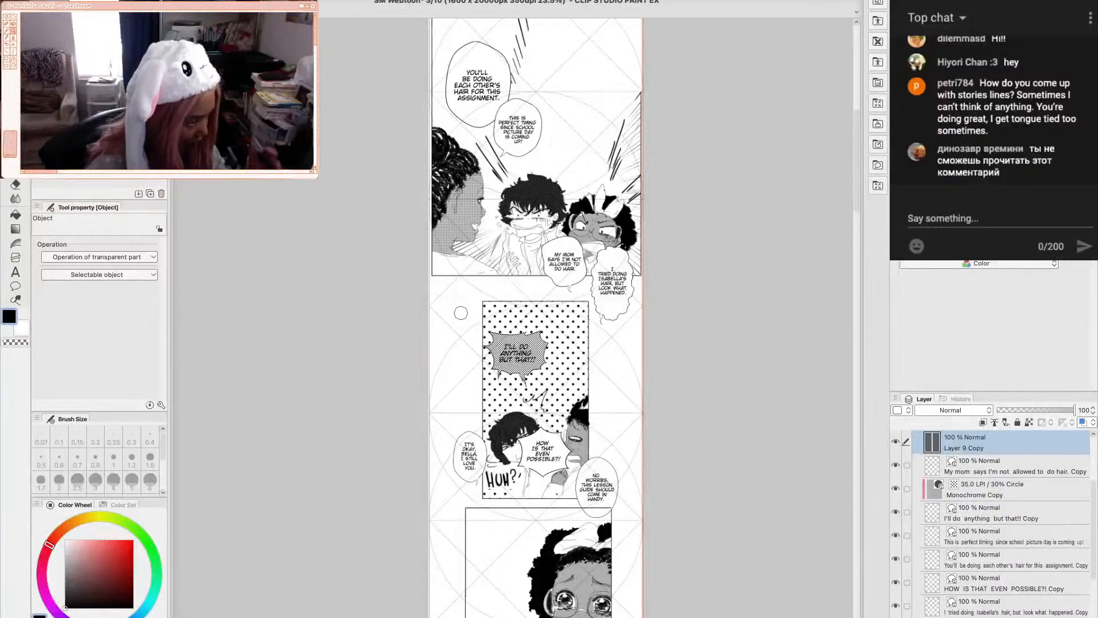
Set the text size in the "This is perfect timing since school picture day is coming up!" balloon to 13.7 and recenter the text in its balloon
click(502, 152)
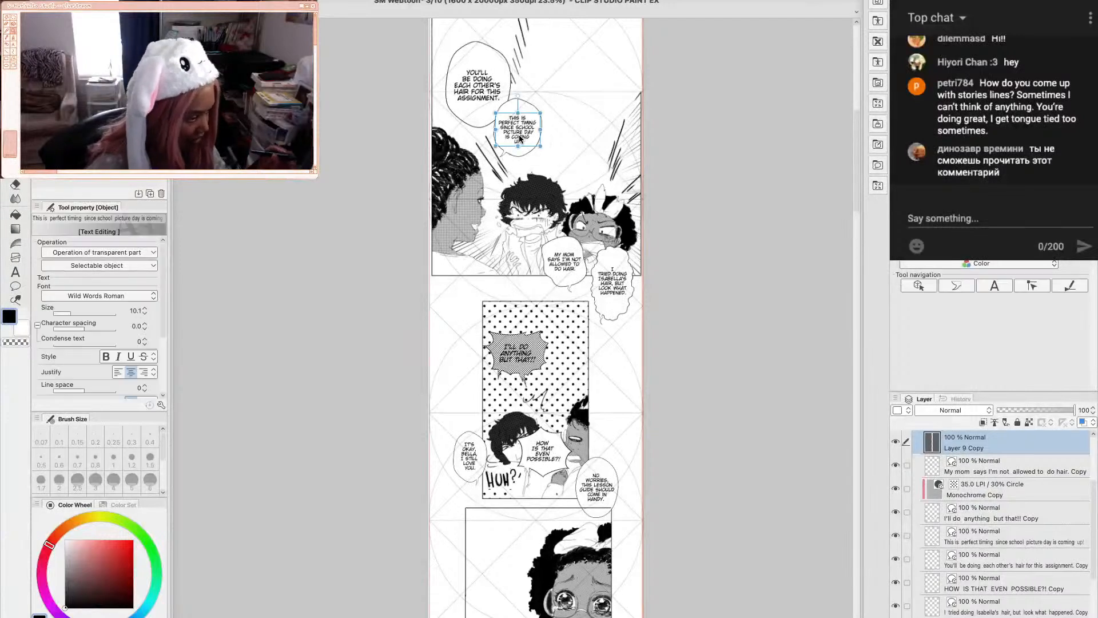
scroll(137, 313, up, 9)
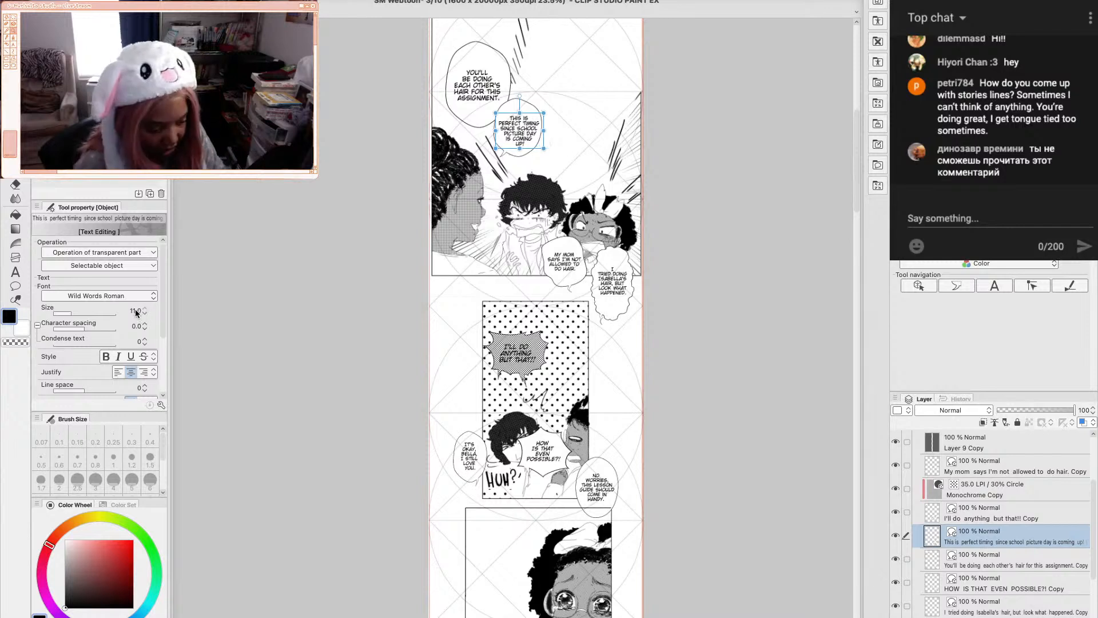
click(139, 312)
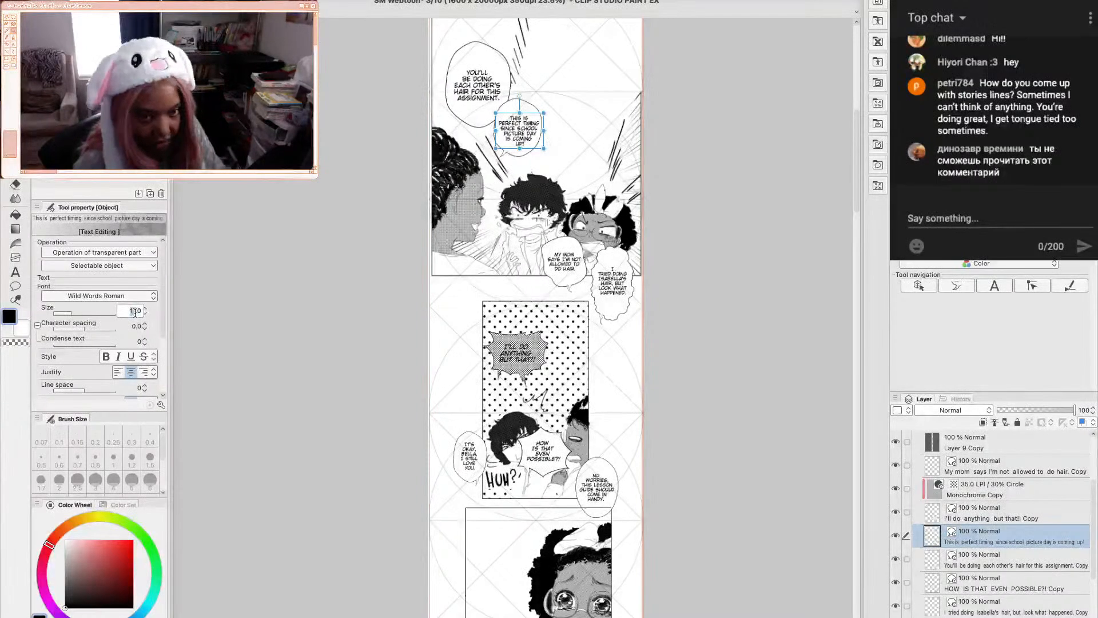
text(13)
key(Return)
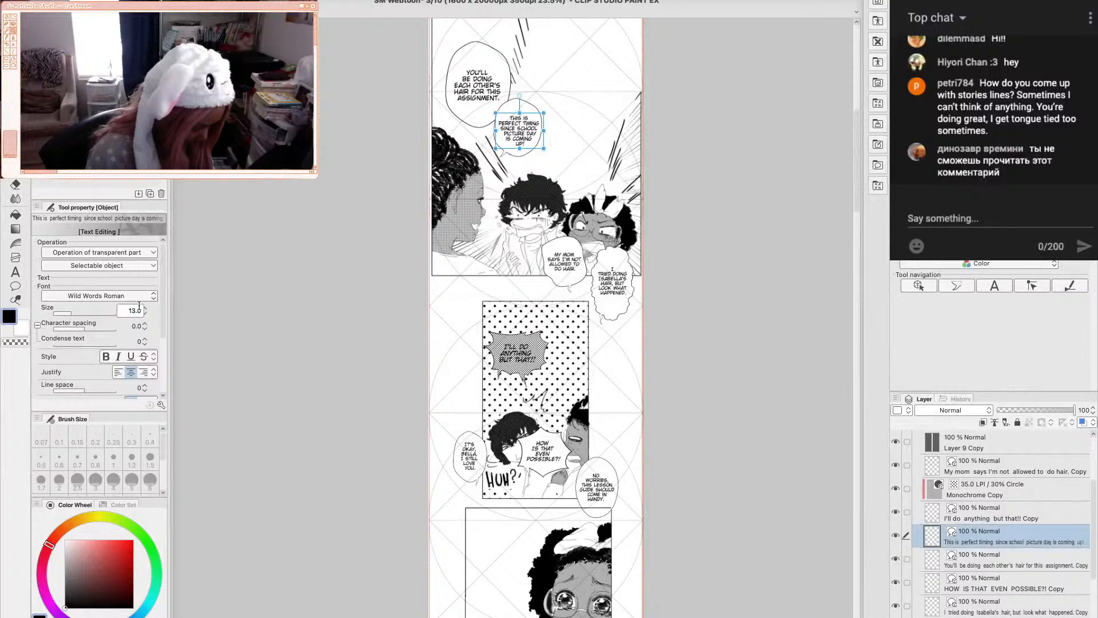
click(139, 310)
text(7)
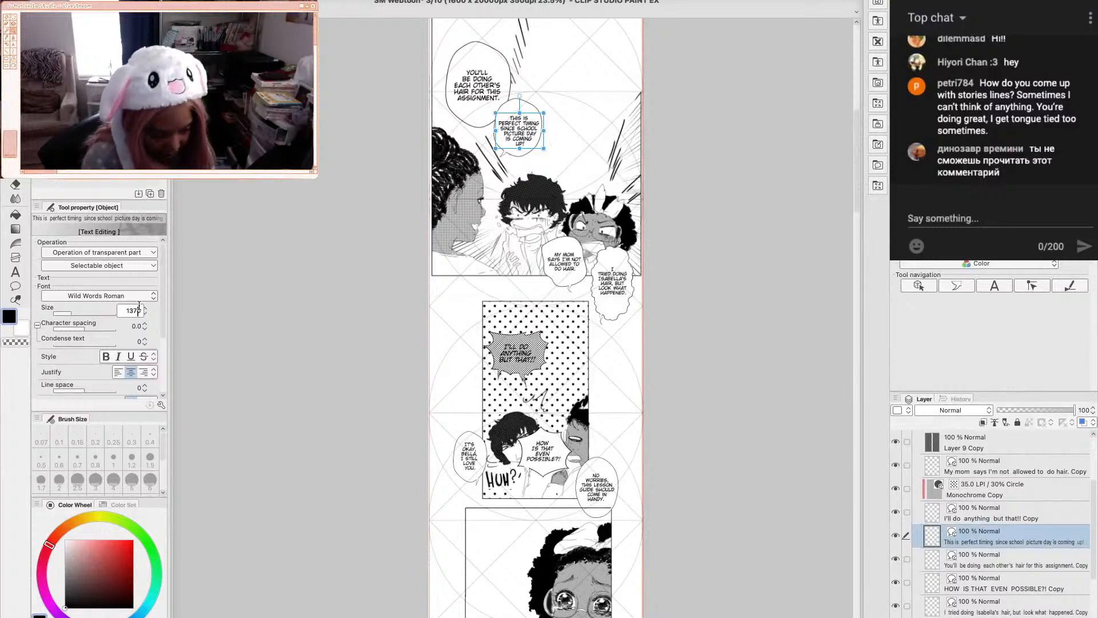
key(BackSpace)
key(BackSpace)
key(BackSpace)
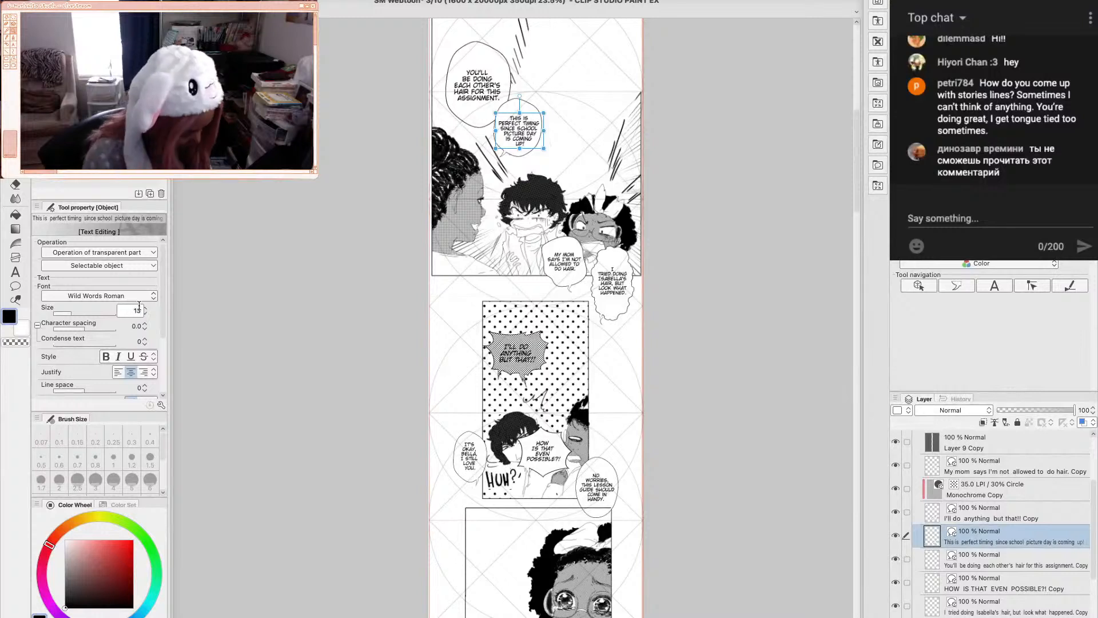
text(.7)
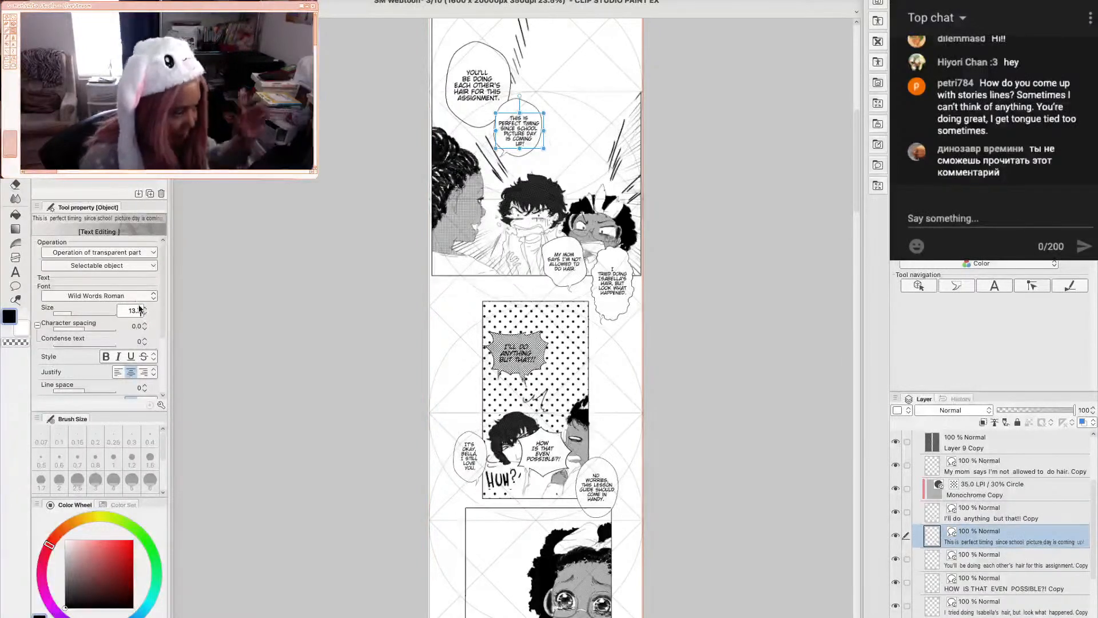
key(Return)
drag(546, 161, 539, 153)
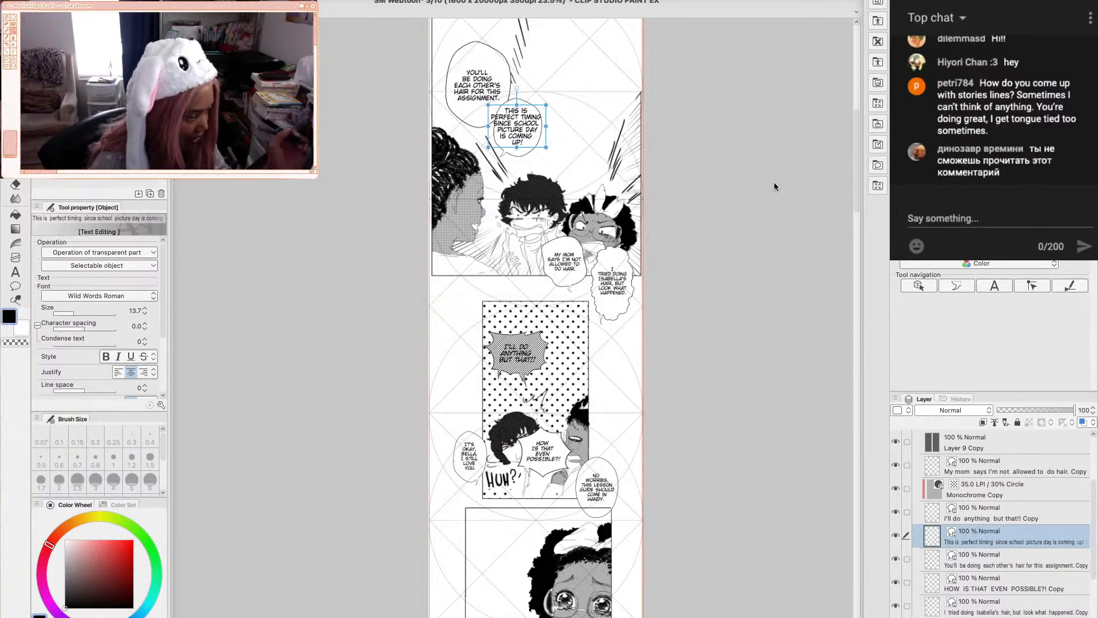
Enlarge the "This is perfect timing since school picture day is coming up!" balloon slightly toward its lower right
click(504, 153)
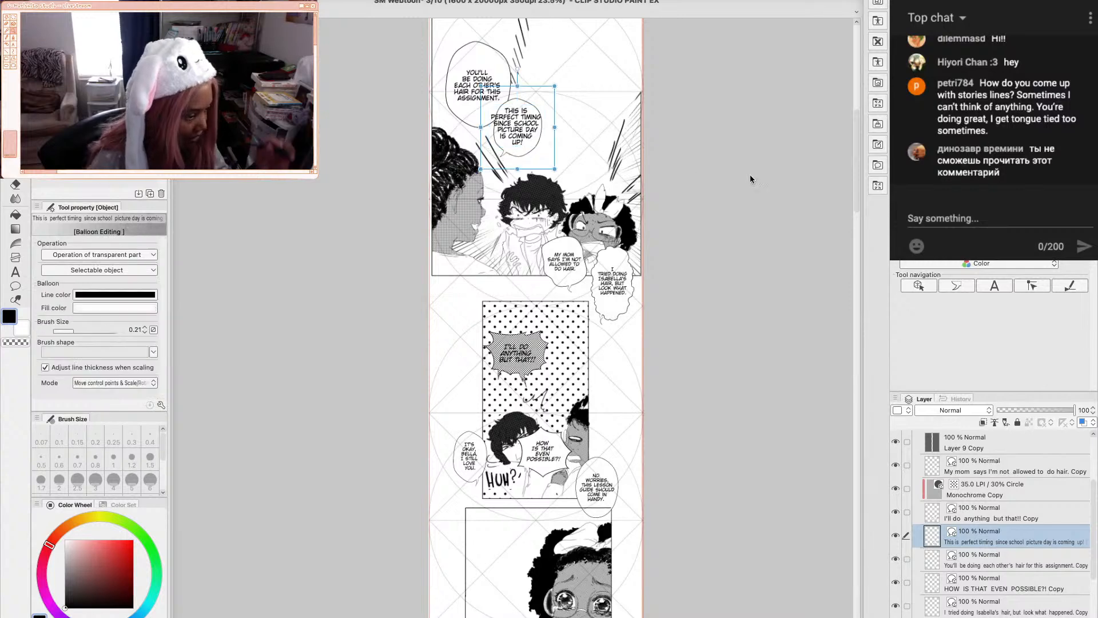
click(541, 144)
mouse_move(553, 169)
mouse_down()
mouse_move(564, 188)
mouse_move(563, 179)
mouse_up()
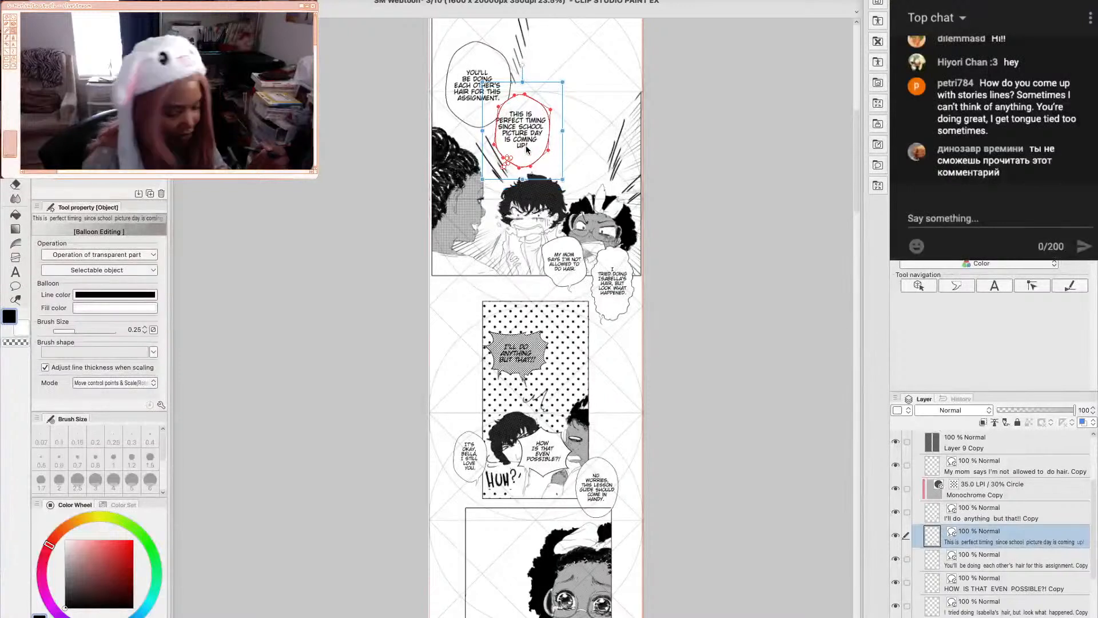
Rebreak the "This is perfect timing" balloon's text so "perfect", "timing since" and "school" each sit on their own line
click(16, 274)
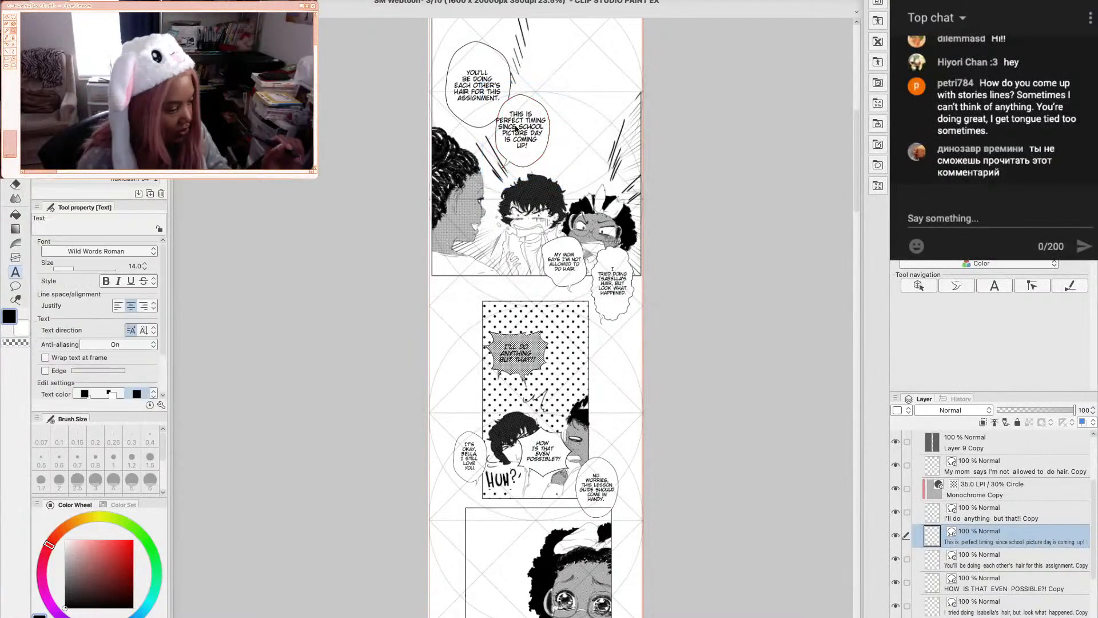
click(552, 120)
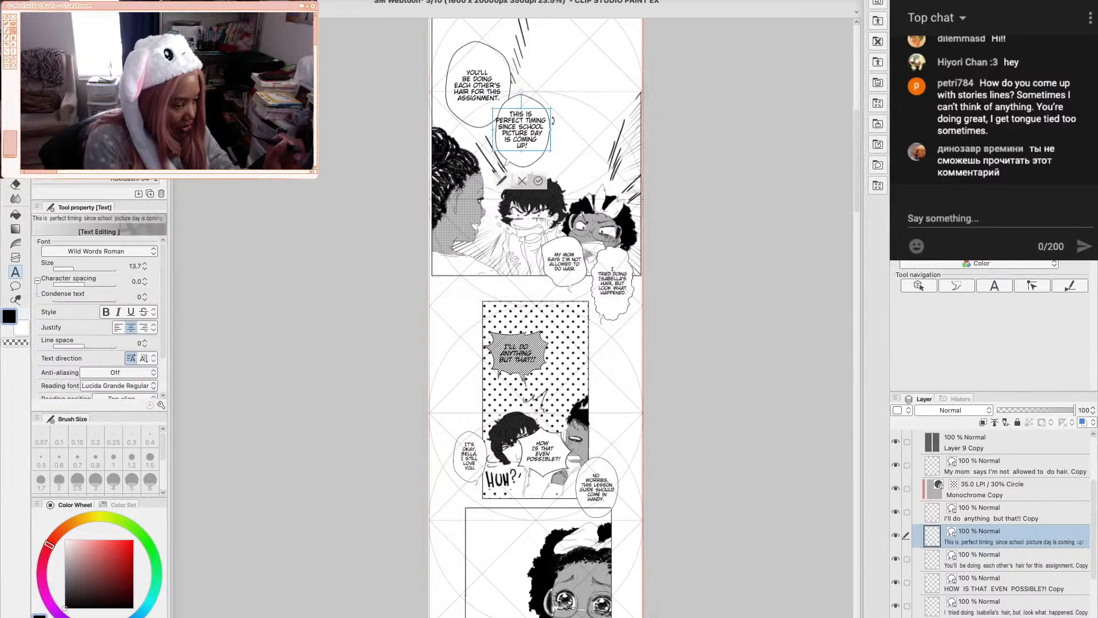
key(Return)
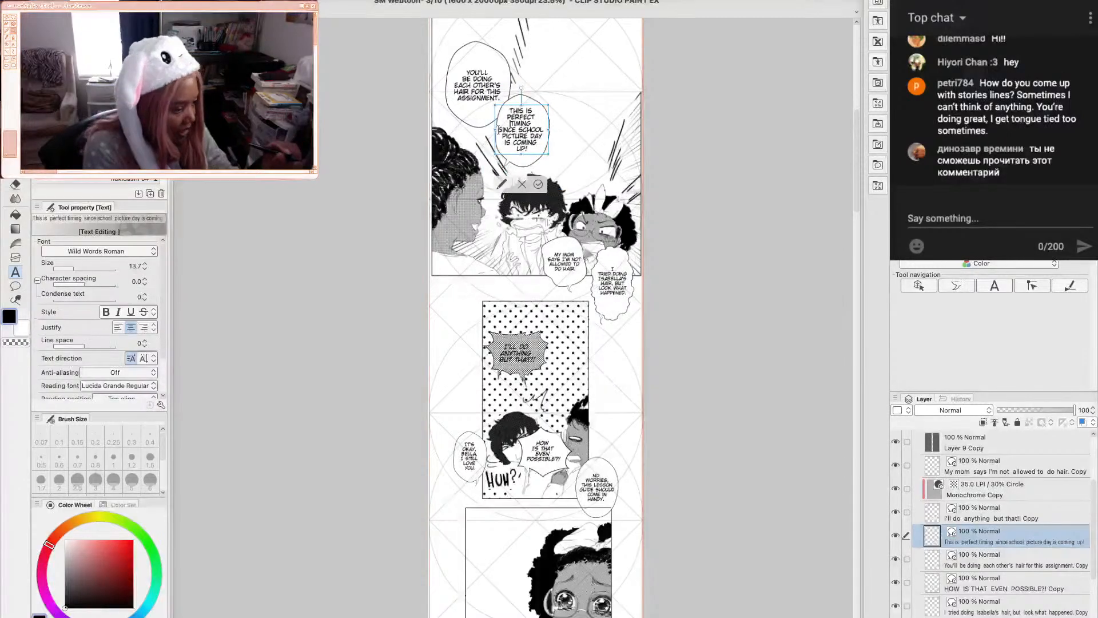
key(BackSpace)
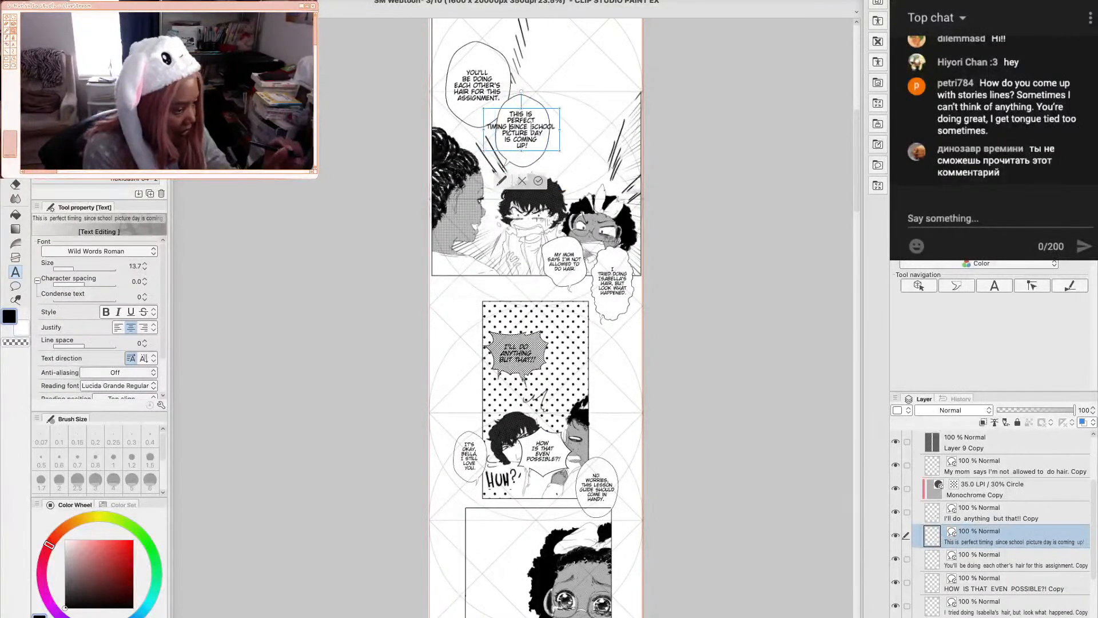
click(530, 126)
key(Return)
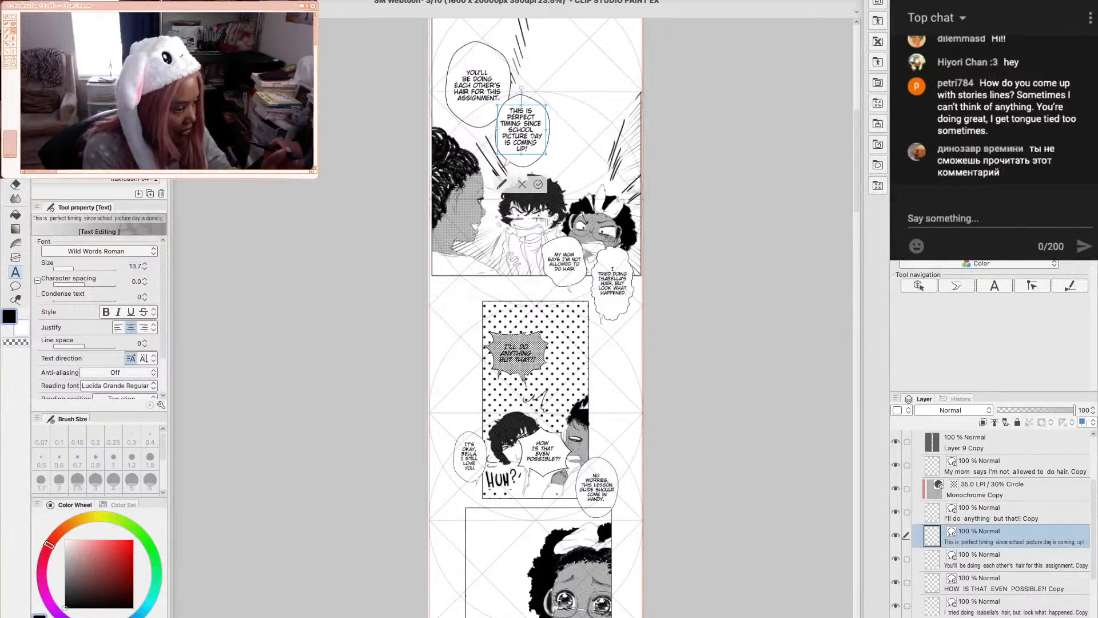
click(538, 183)
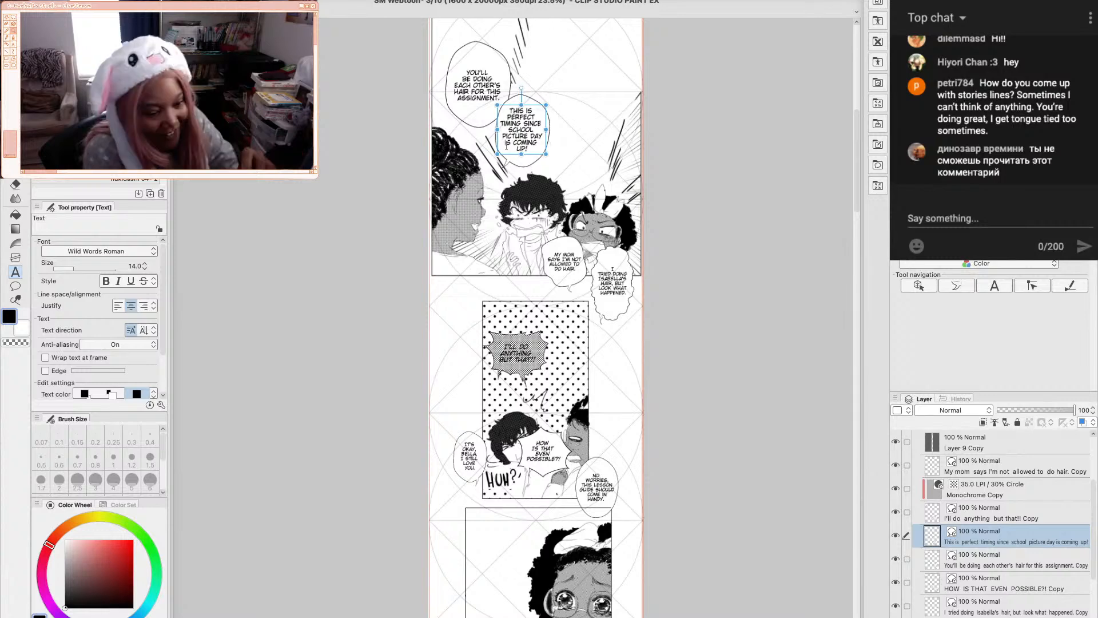
Enlarge the "This is perfect timing" balloon toward its upper right and rotate its tail toward the left character
key(o)
click(531, 155)
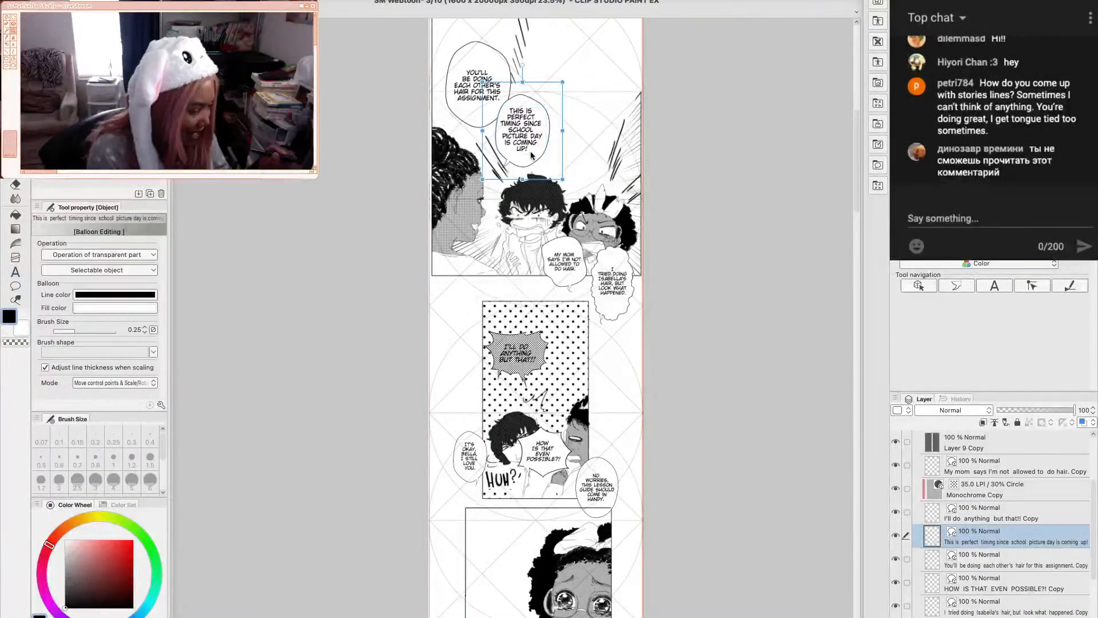
click(519, 181)
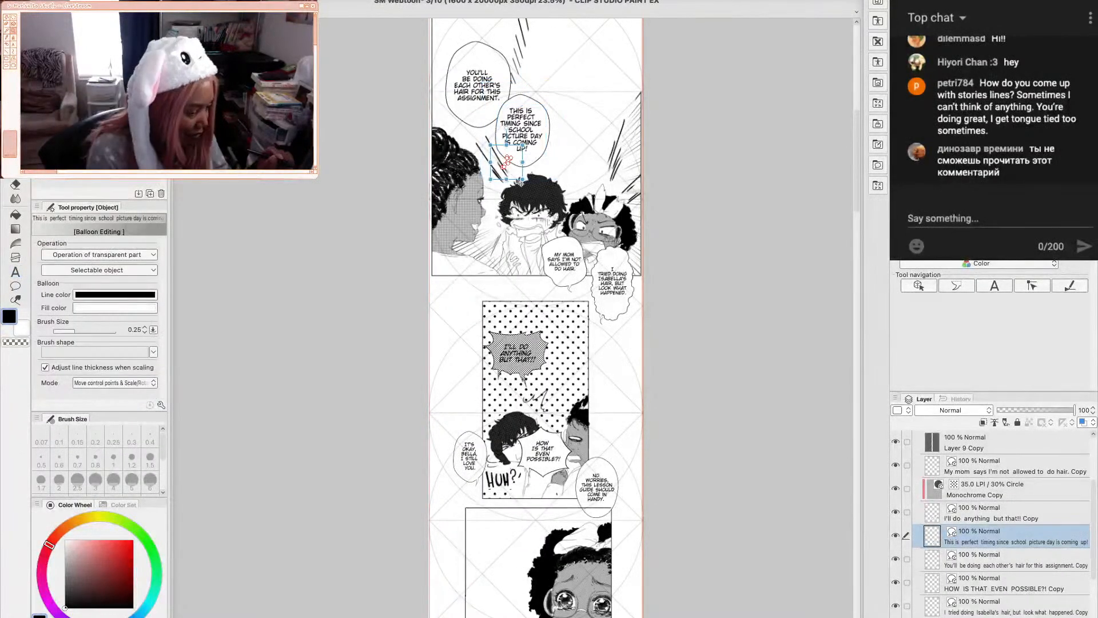
drag(520, 181, 513, 174)
click(523, 146)
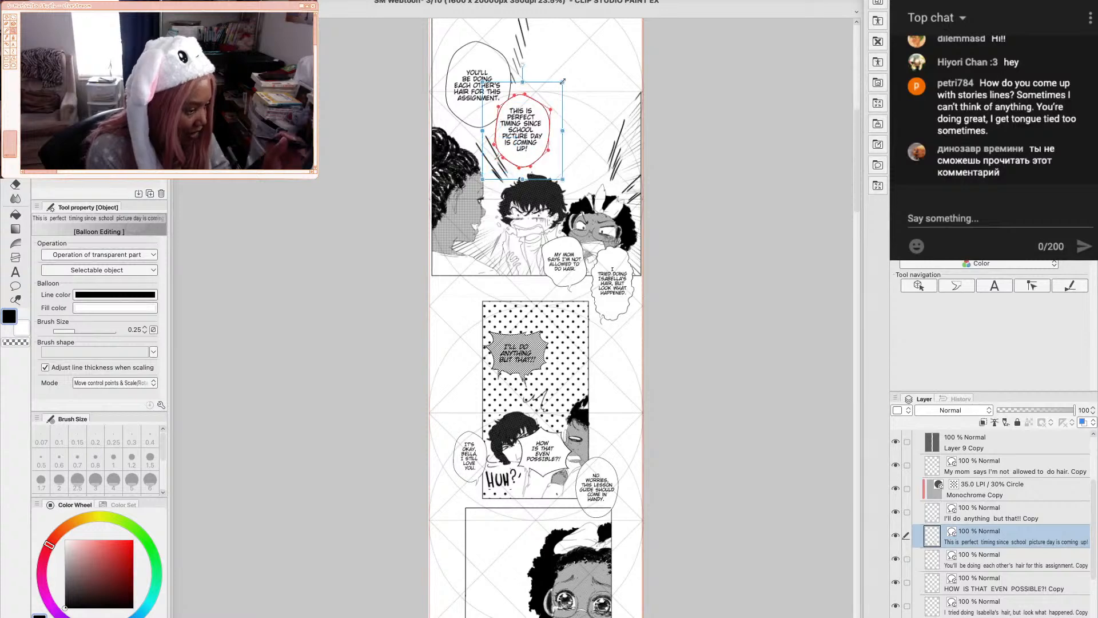
drag(563, 82, 570, 77)
click(500, 152)
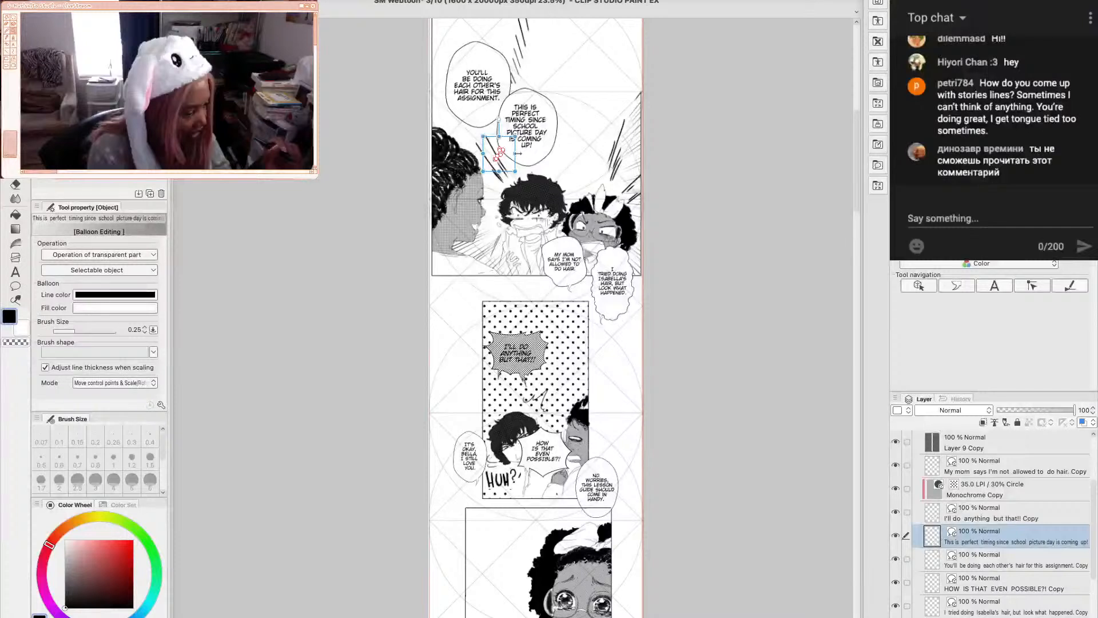
drag(517, 153, 514, 184)
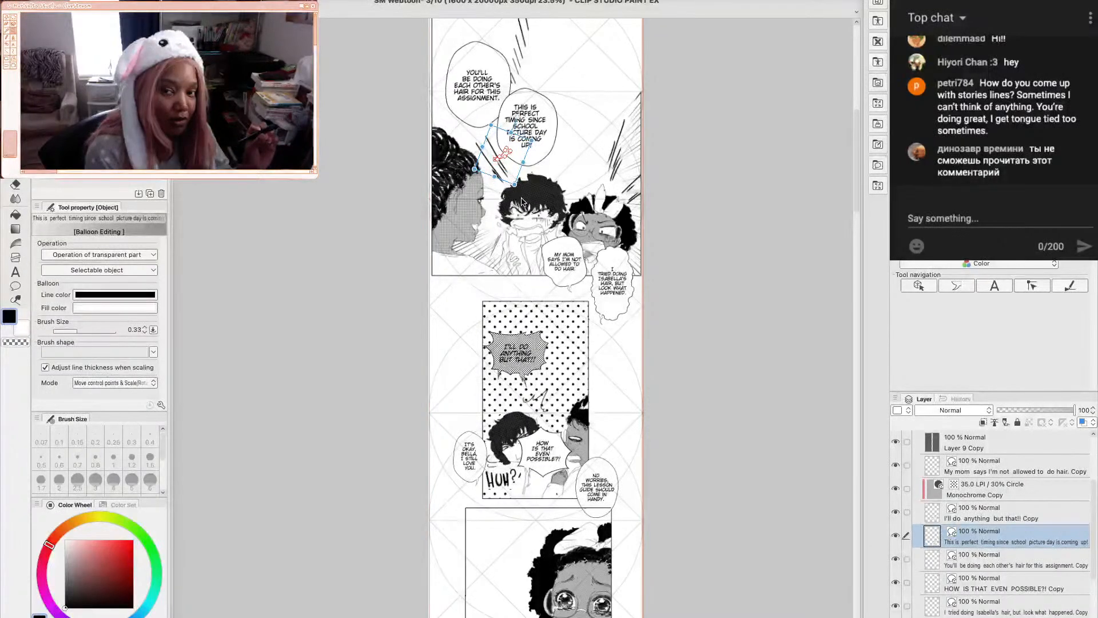
Widen the "This is perfect timing" balloon a little more and center its text inside the new outline
click(490, 103)
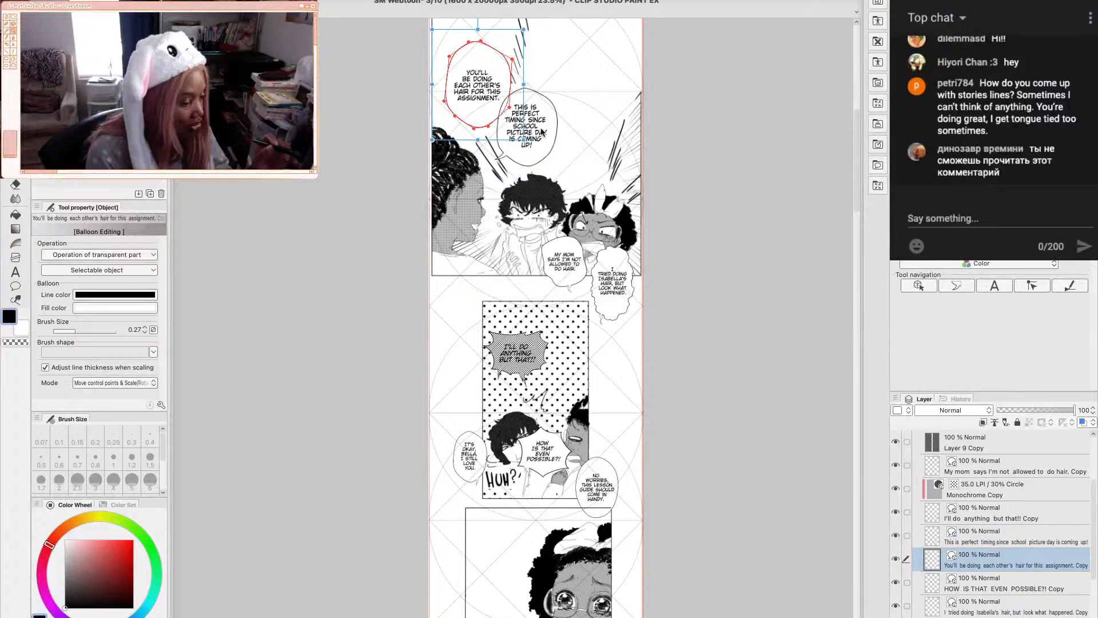
click(542, 133)
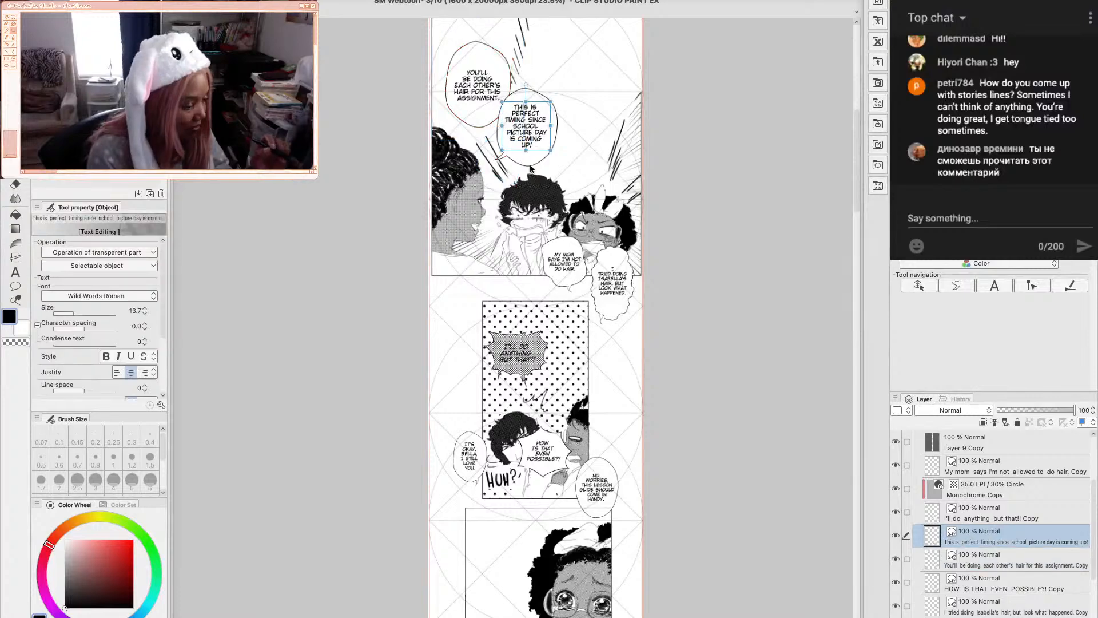
click(530, 168)
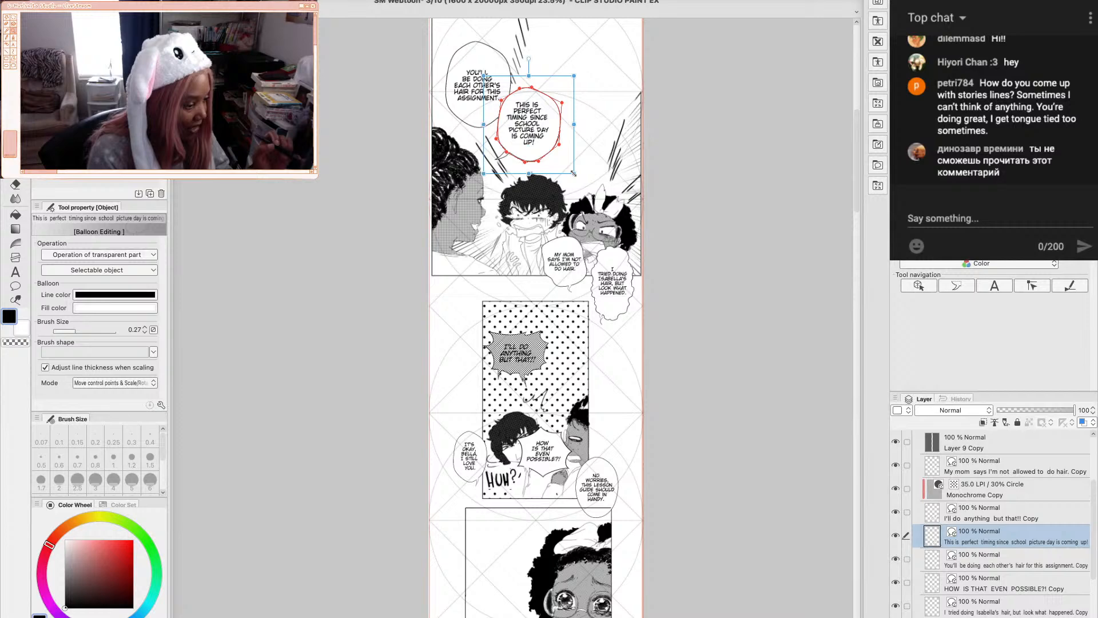
click(532, 126)
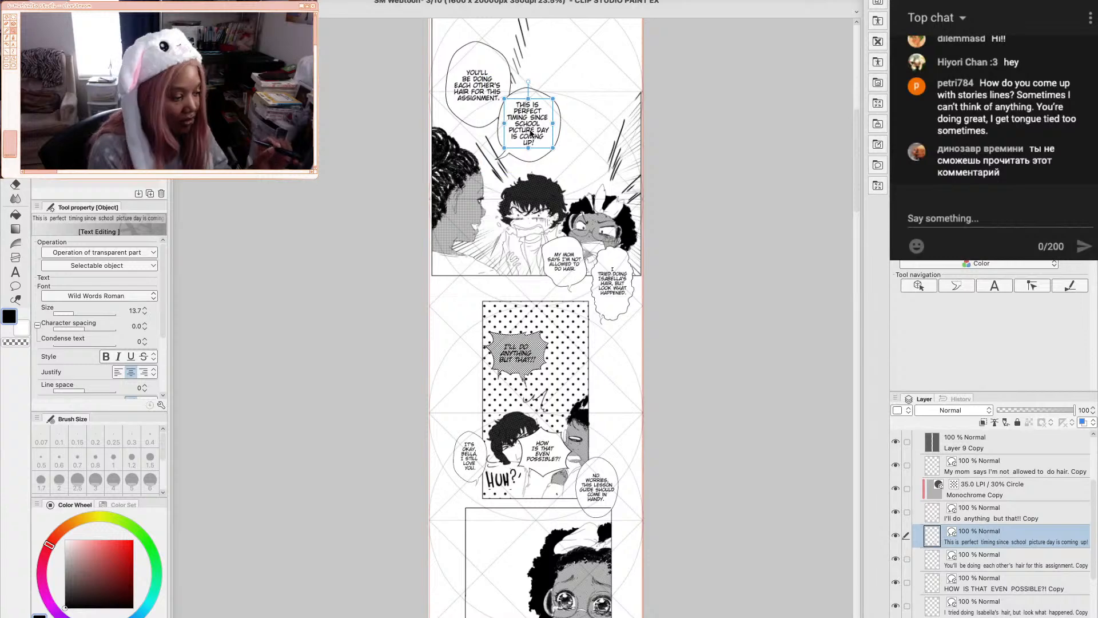
Reshape the "You'll be doing each other's hair for this assignment" balloon to fit closer around its text and nudge it left
click(483, 85)
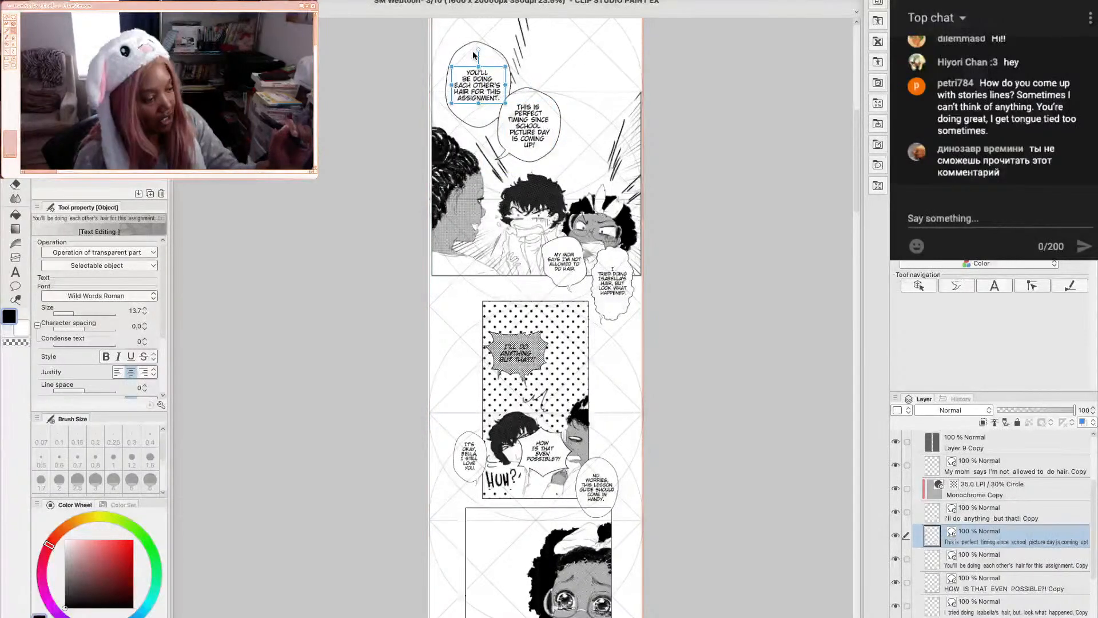
click(473, 53)
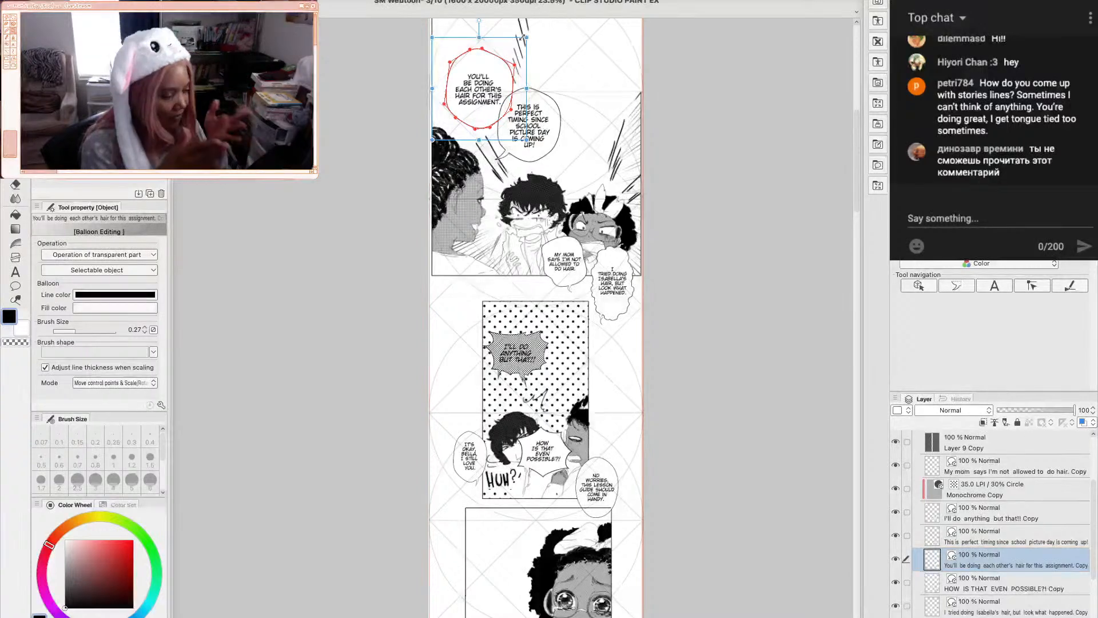
drag(476, 114, 475, 112)
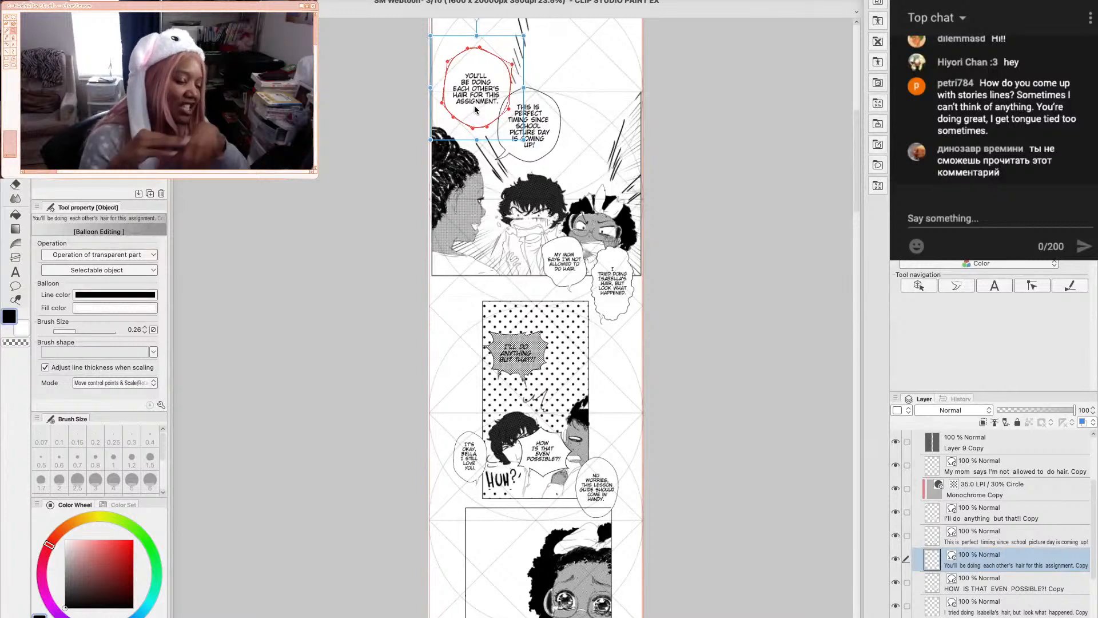
drag(523, 35, 526, 39)
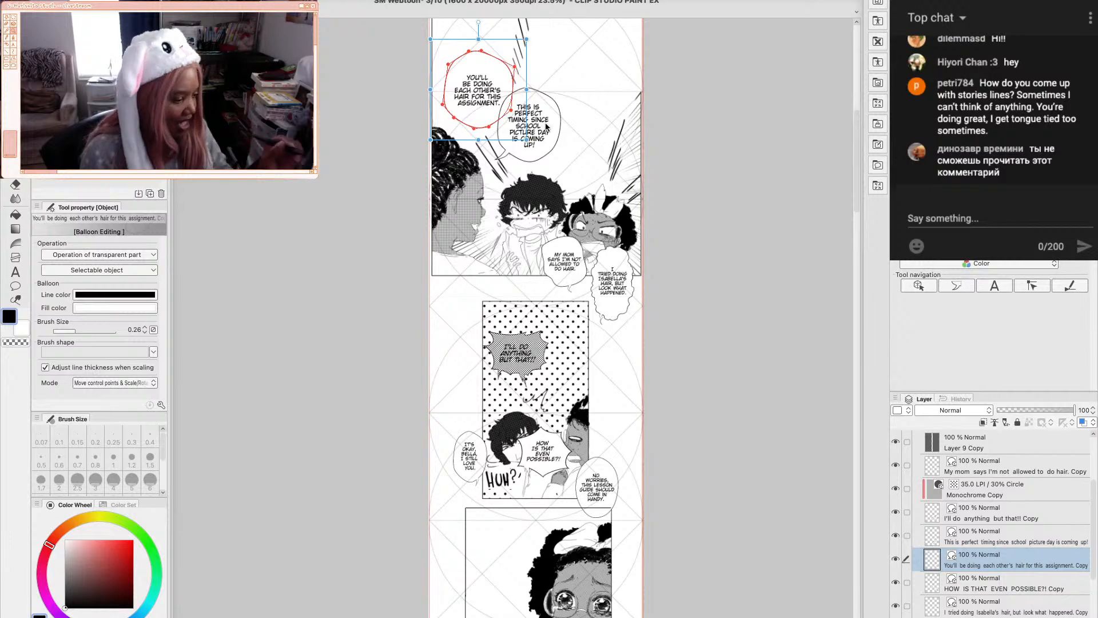
Enlarge and shift the "This is perfect timing" balloon slightly right, and nudge the "You'll be doing each other's hair" balloon left
click(546, 126)
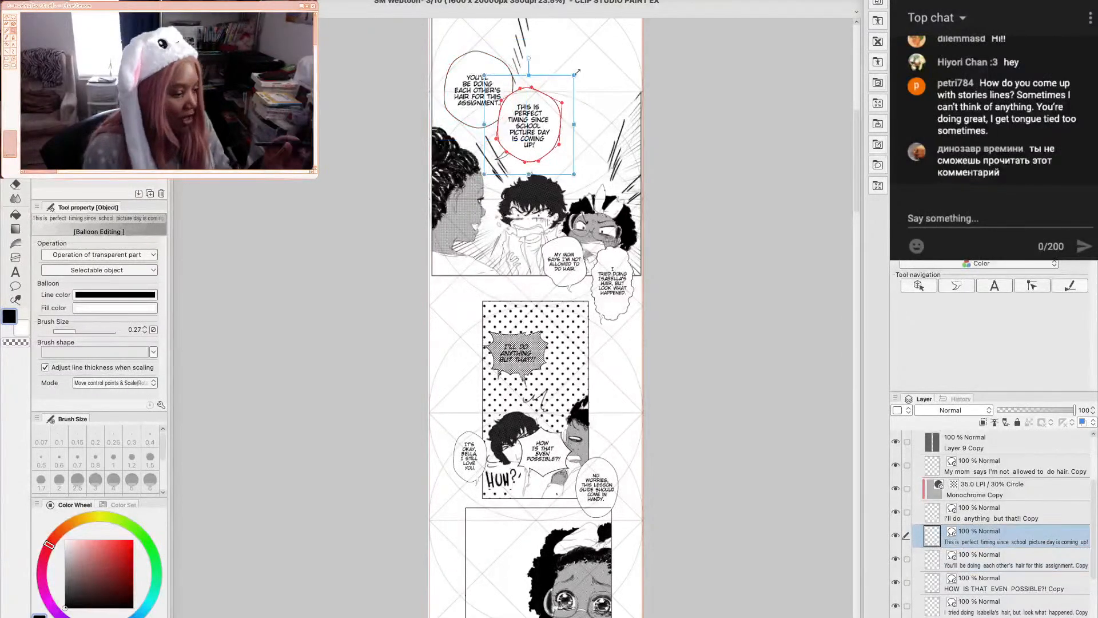
drag(583, 67, 579, 73)
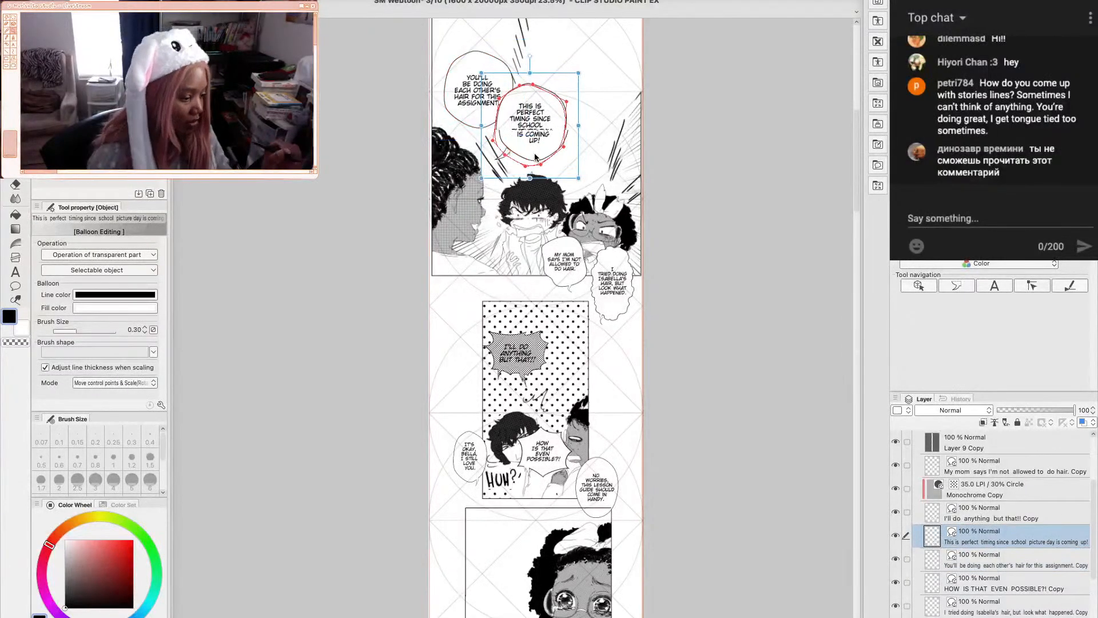
drag(538, 157, 539, 156)
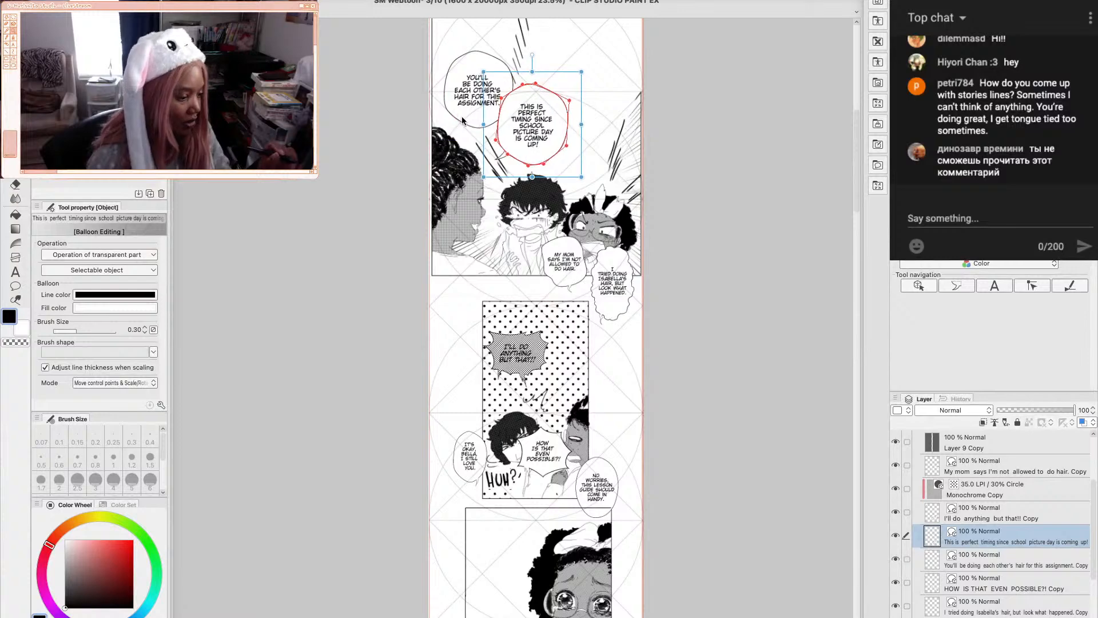
click(461, 118)
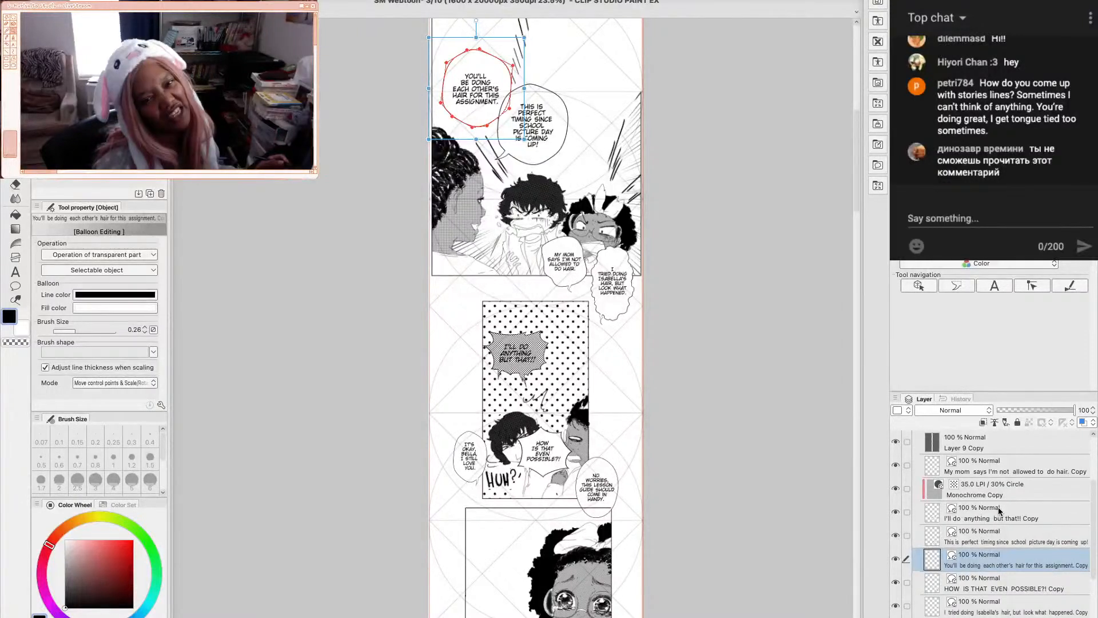
click(1006, 440)
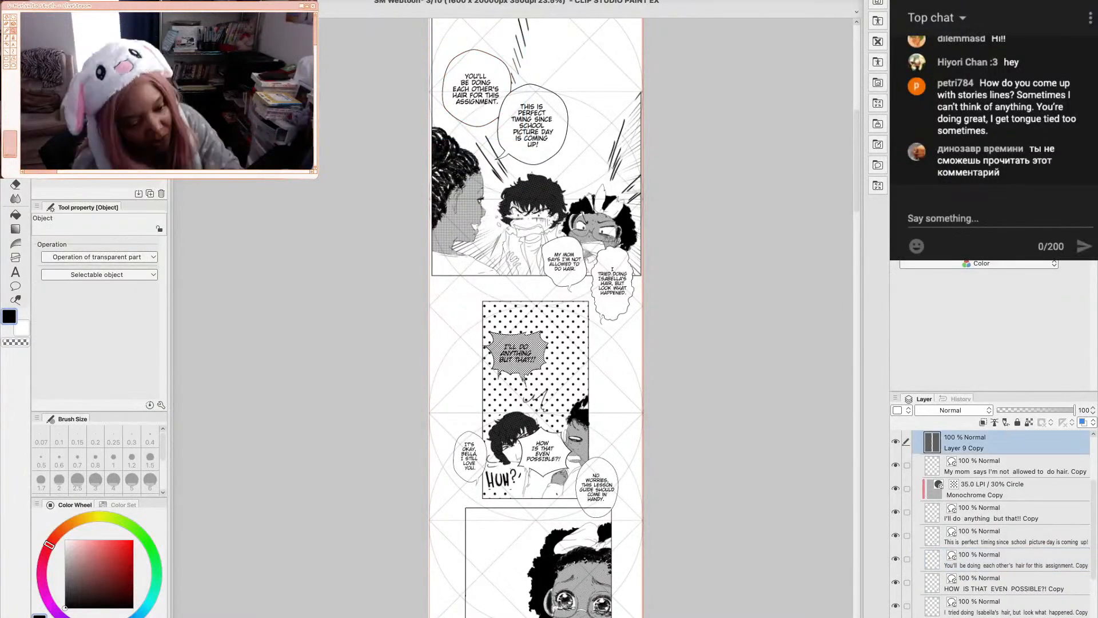
key(p)
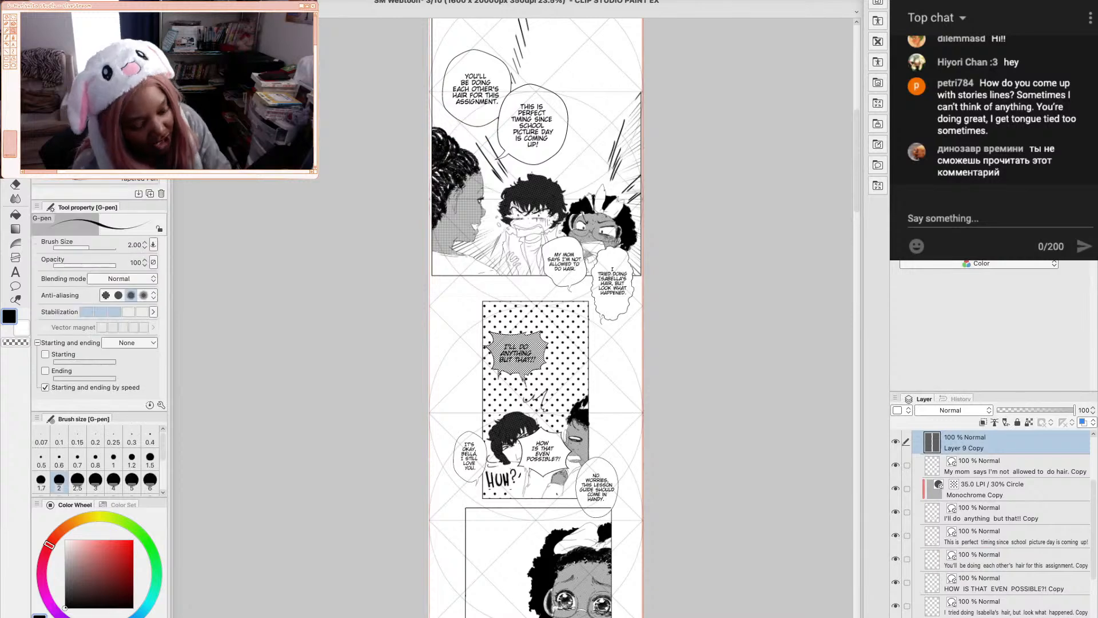
key(p)
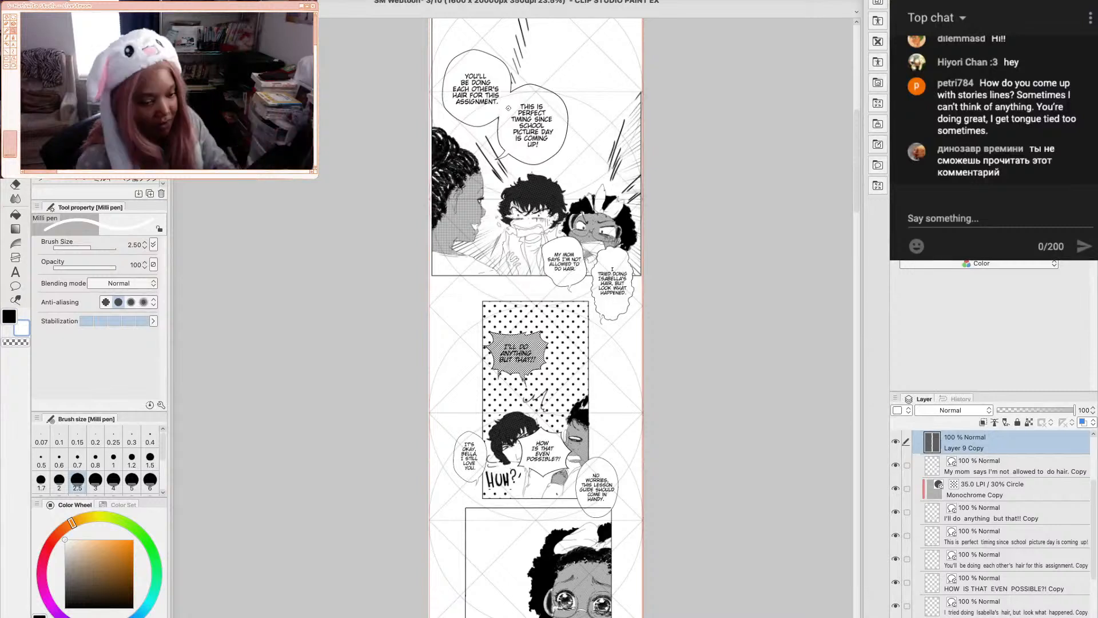
key(o)
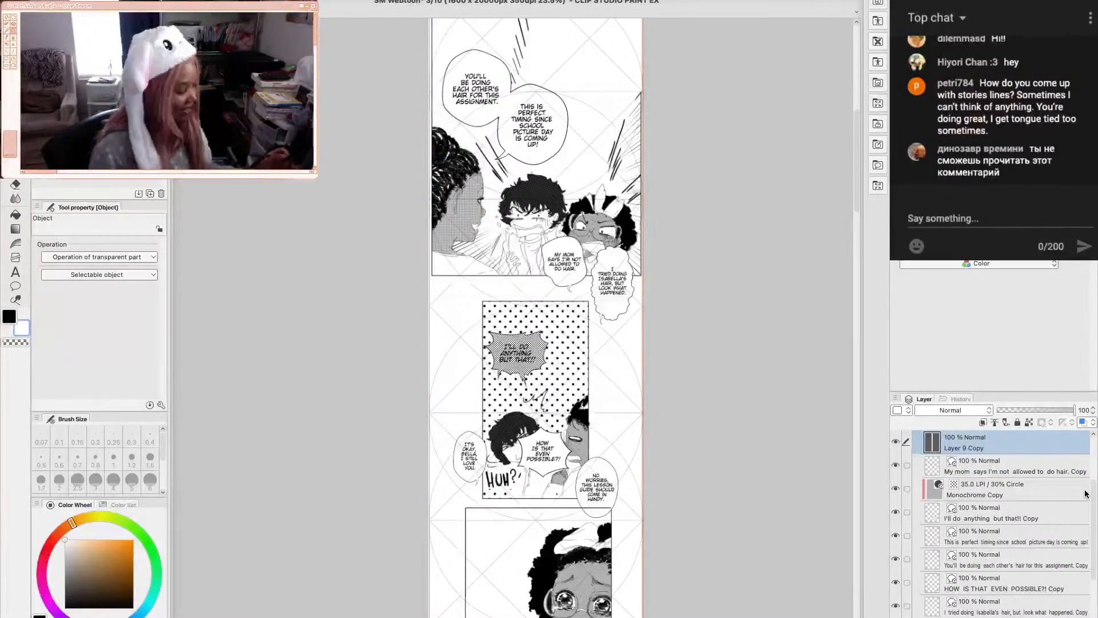
scroll(1086, 493, up, 3)
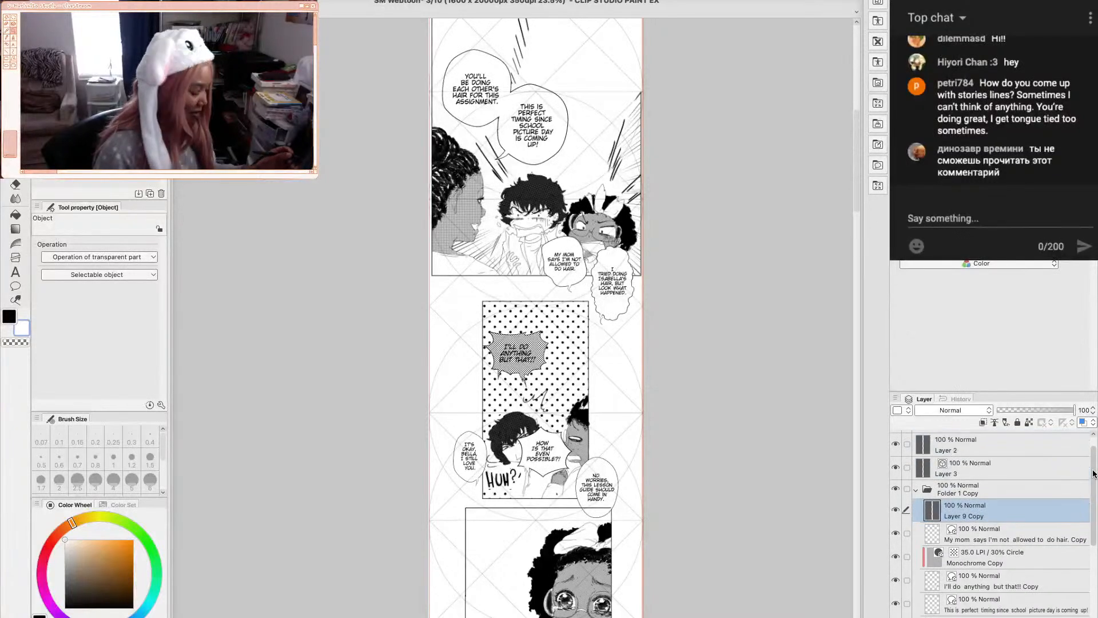
scroll(1093, 475, down, 1)
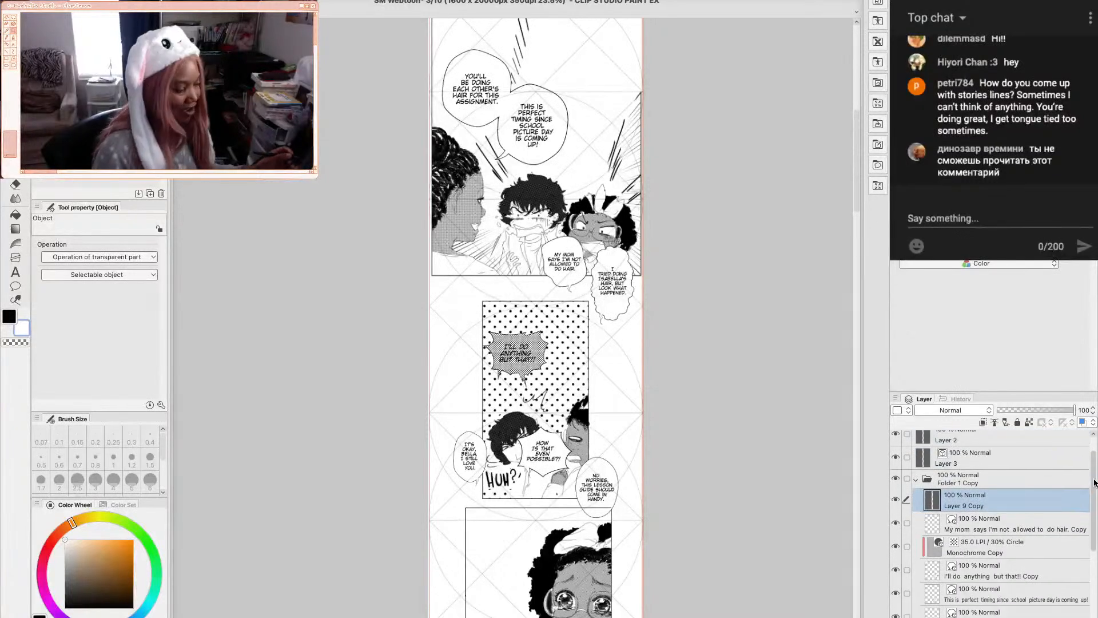
drag(1094, 482, 1088, 550)
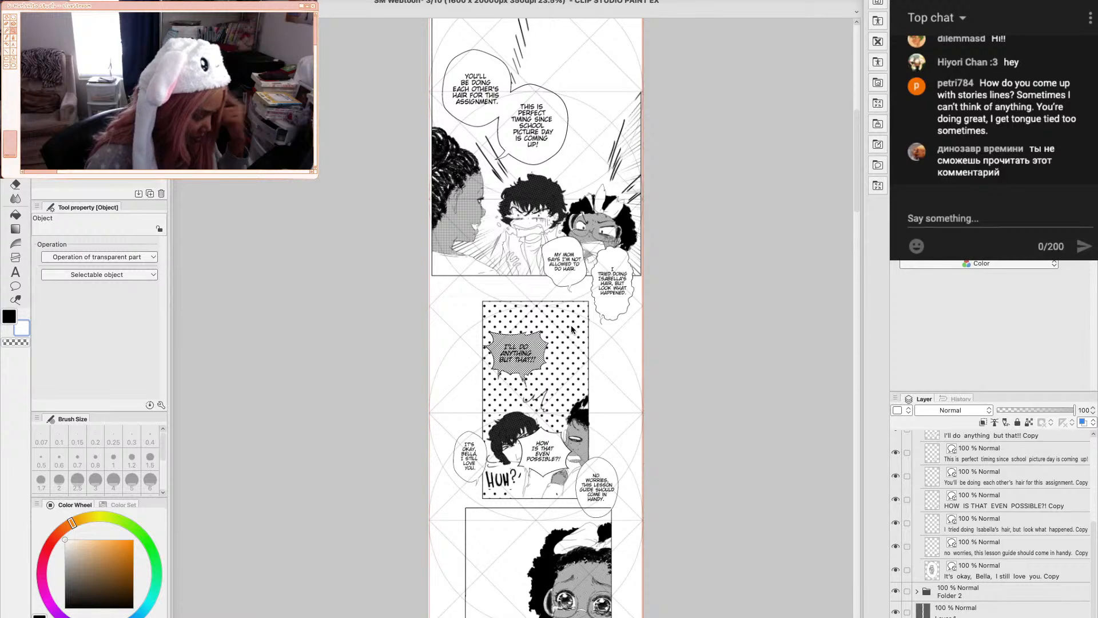
Move the gray "I'll do anything but that!!" balloon from the dotted panel to above the right character in the first panel
click(502, 378)
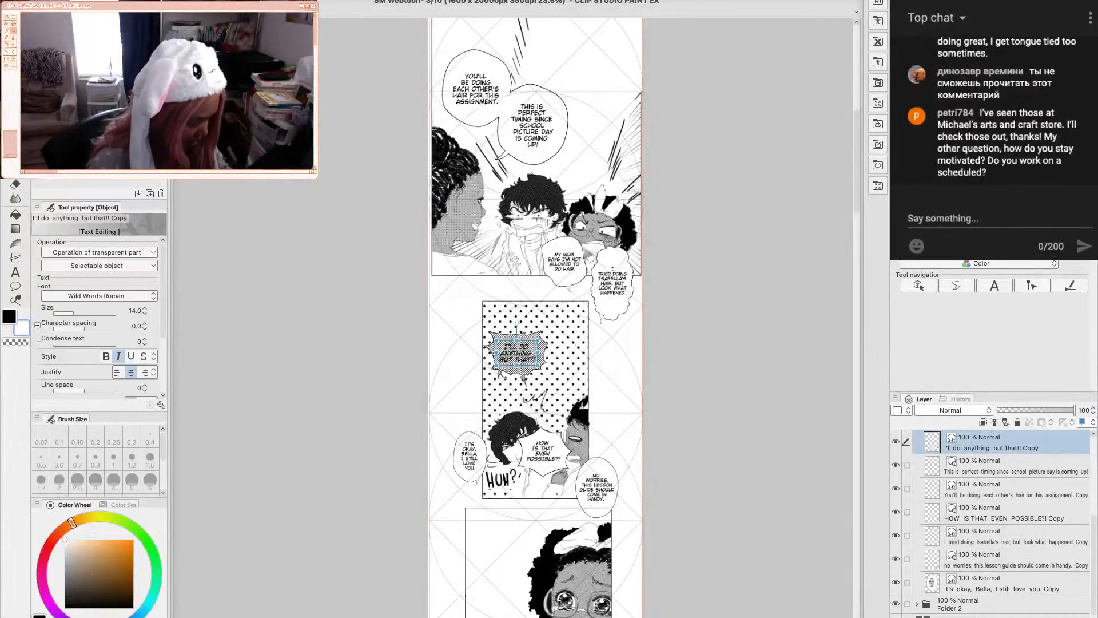
click(501, 376)
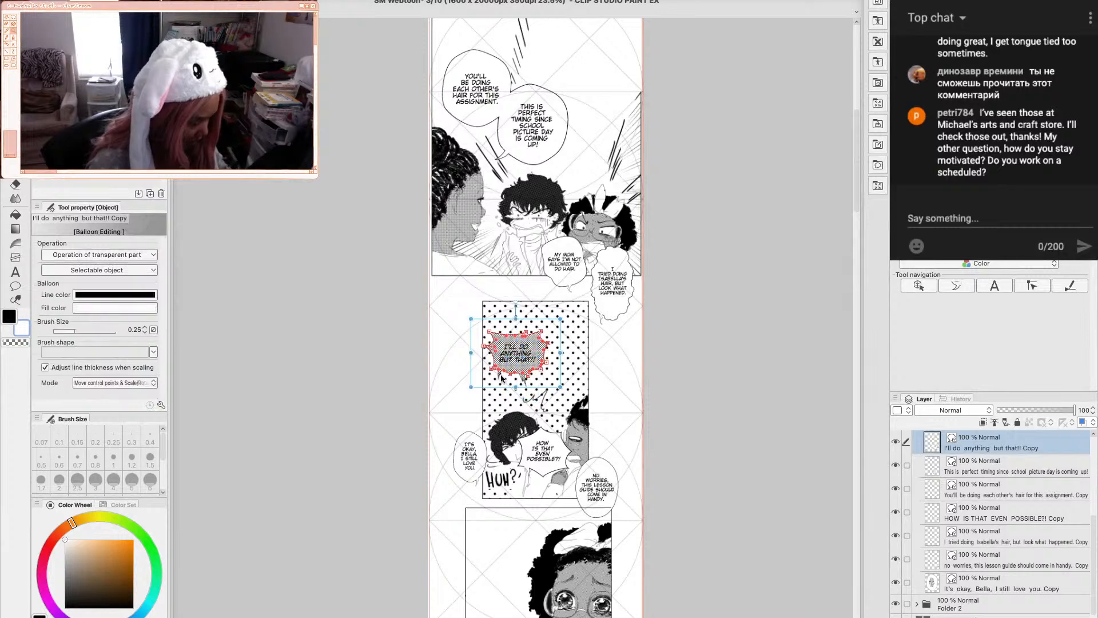
drag(501, 377, 629, 201)
click(597, 153)
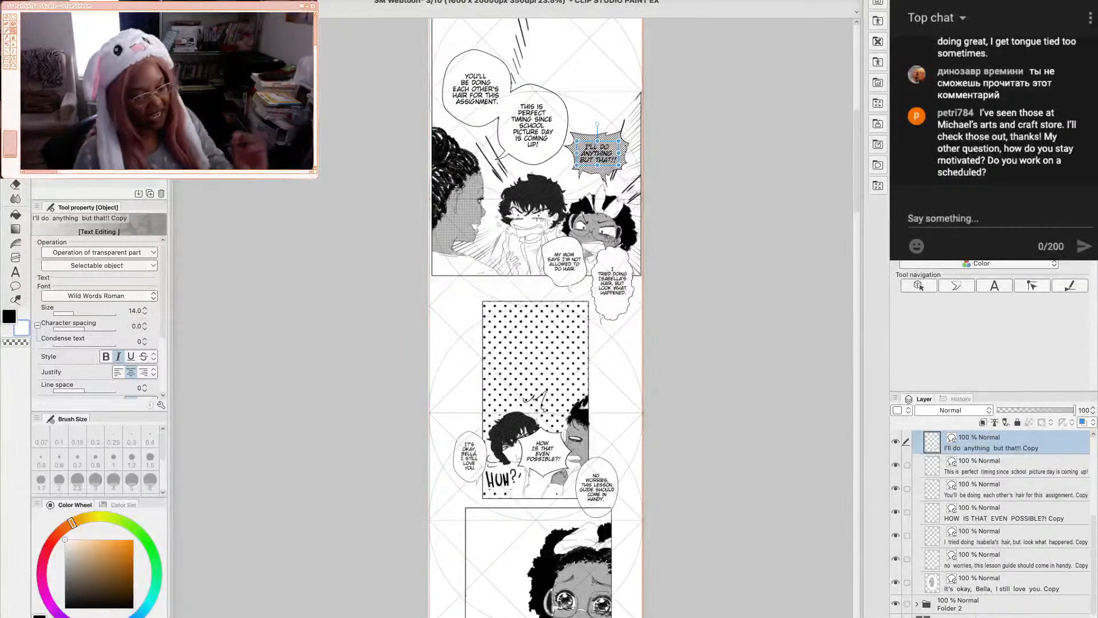
Set the text size of the gray "I'll do anything but that!!" balloon to 13.7
double_click(132, 315)
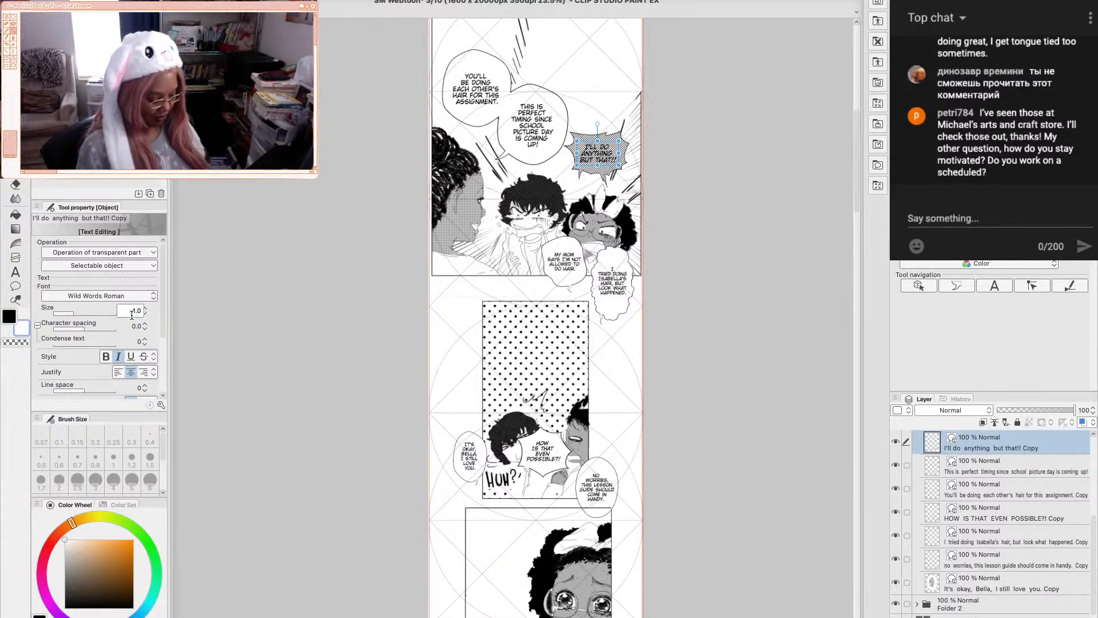
text(13.0)
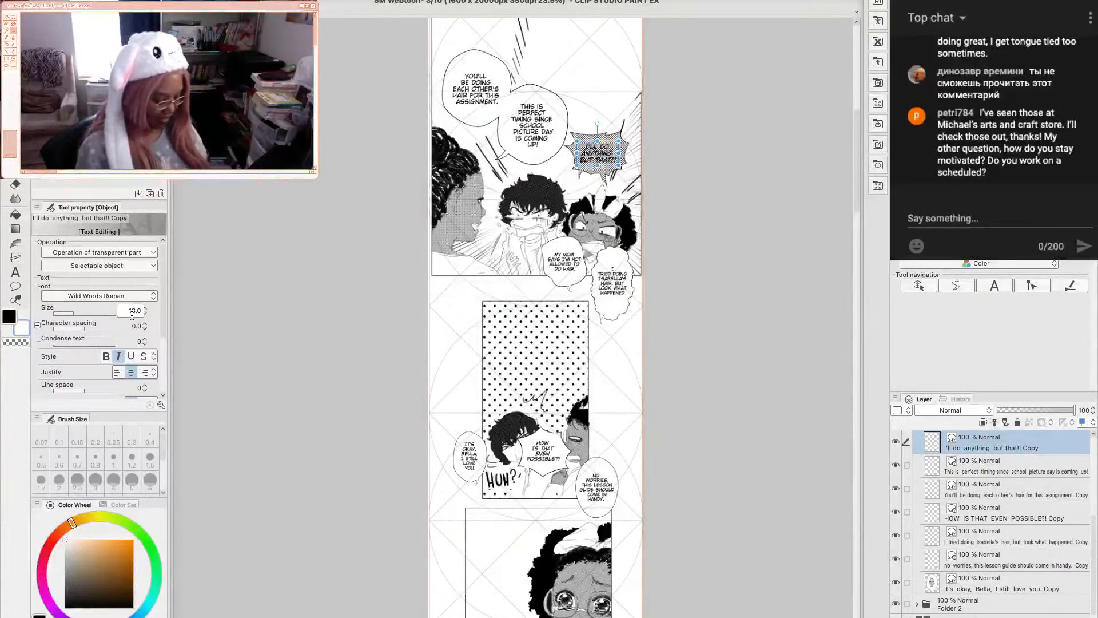
key(BackSpace)
text(7)
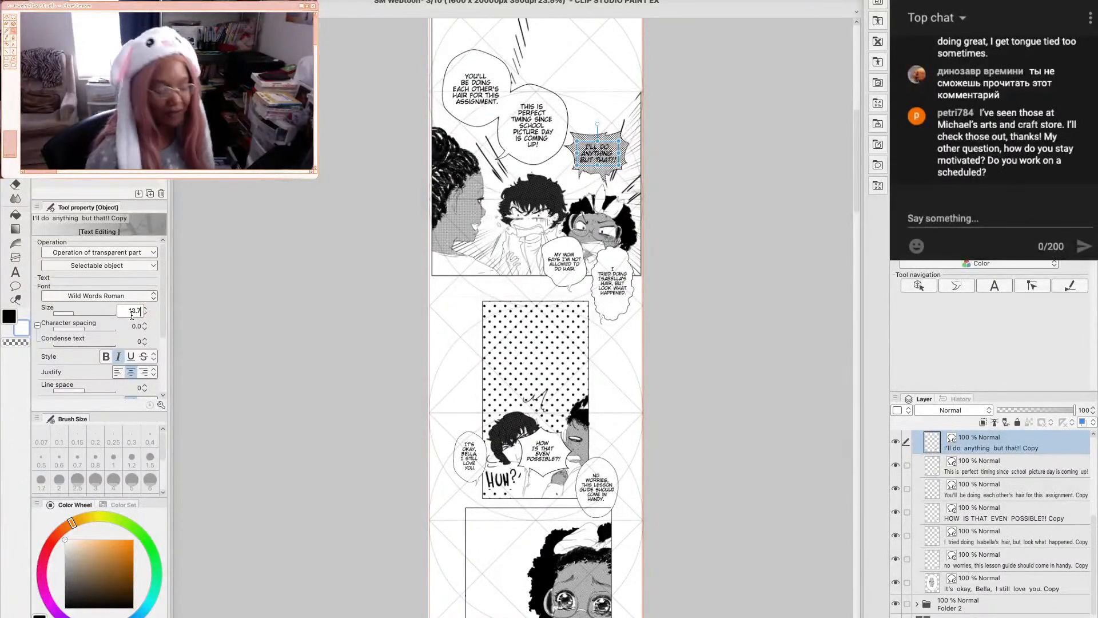
key(Return)
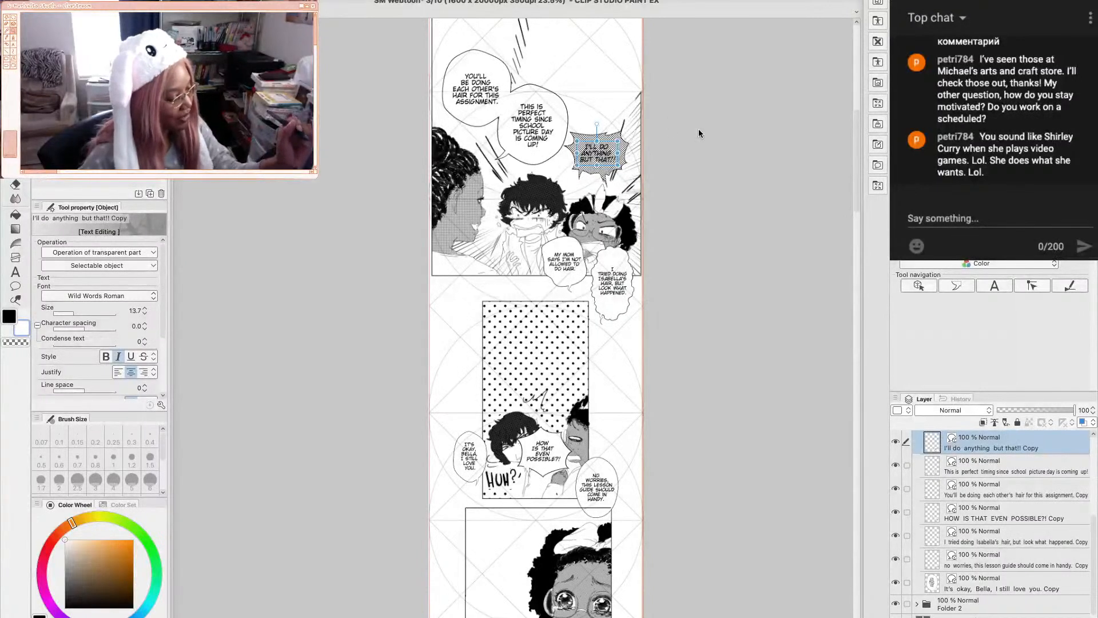
Lighten the screentone fill of the "I'll do anything but that!!" balloon by lowering its dot density to 11
click(596, 161)
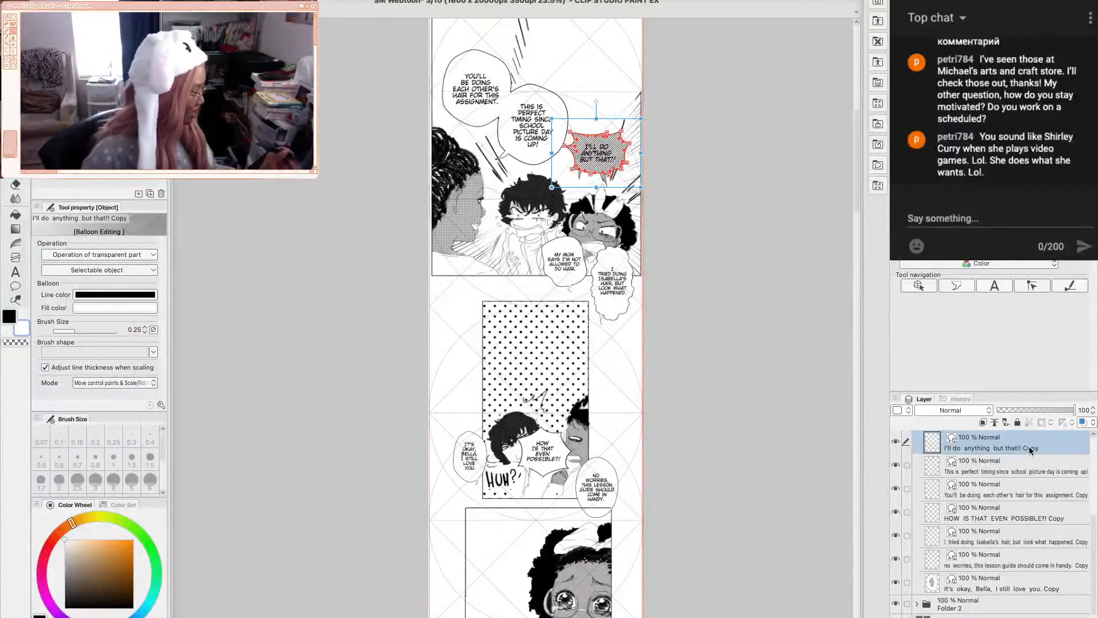
scroll(1017, 515, up, 3)
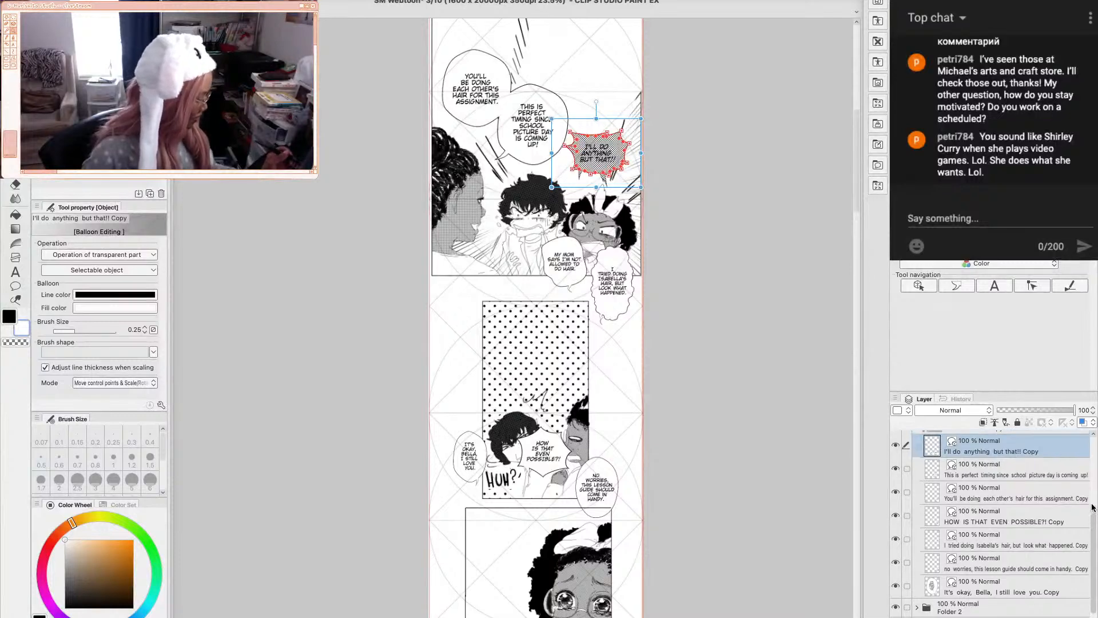
click(1007, 491)
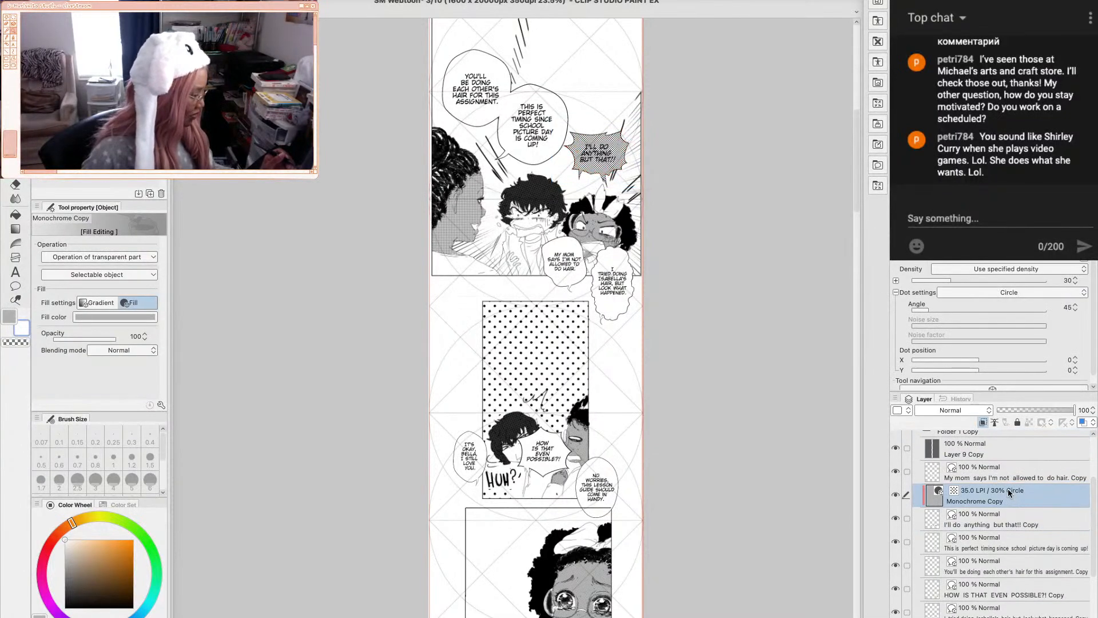
drag(962, 260, 922, 272)
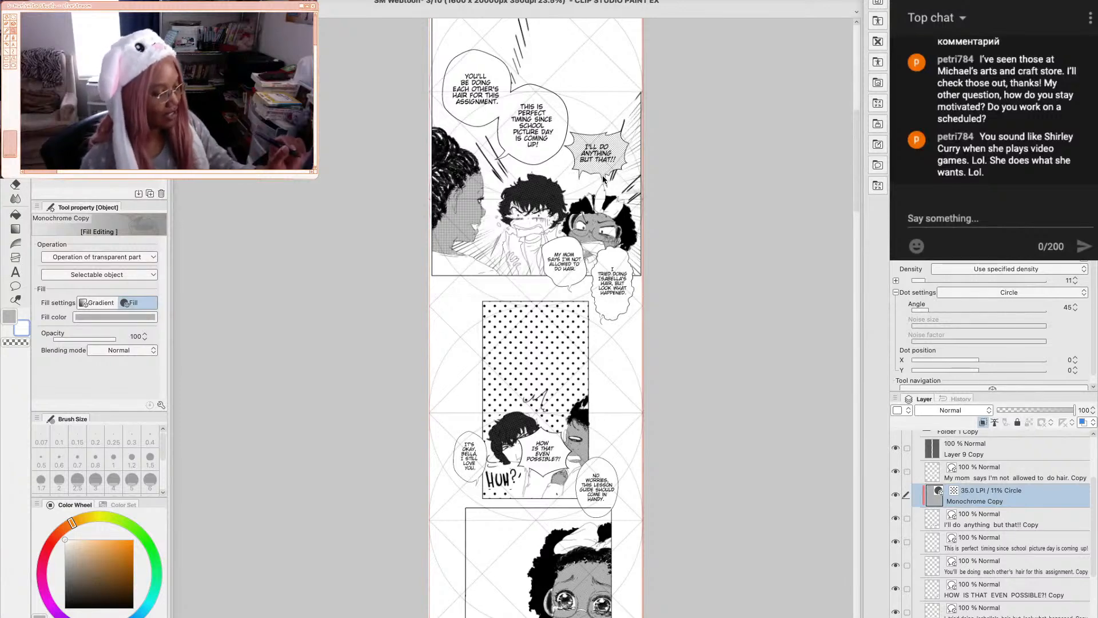
Enlarge the "I'll do anything but that!!" balloon together with its two tails and shift it slightly right and down
click(595, 167)
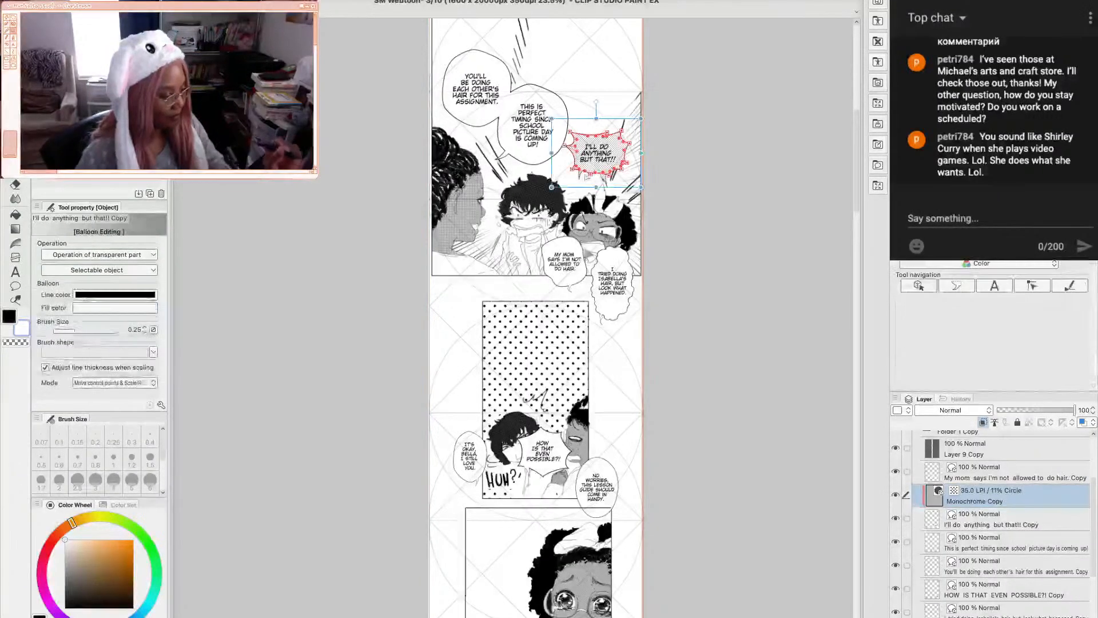
shift+click(579, 177)
shift+click(604, 183)
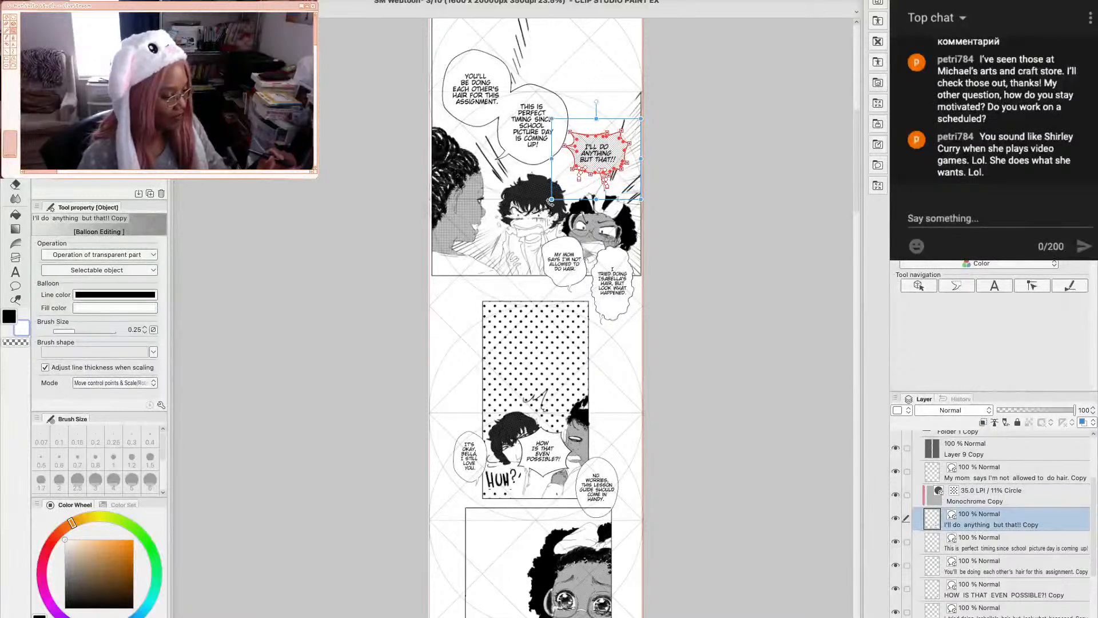
drag(551, 199, 538, 211)
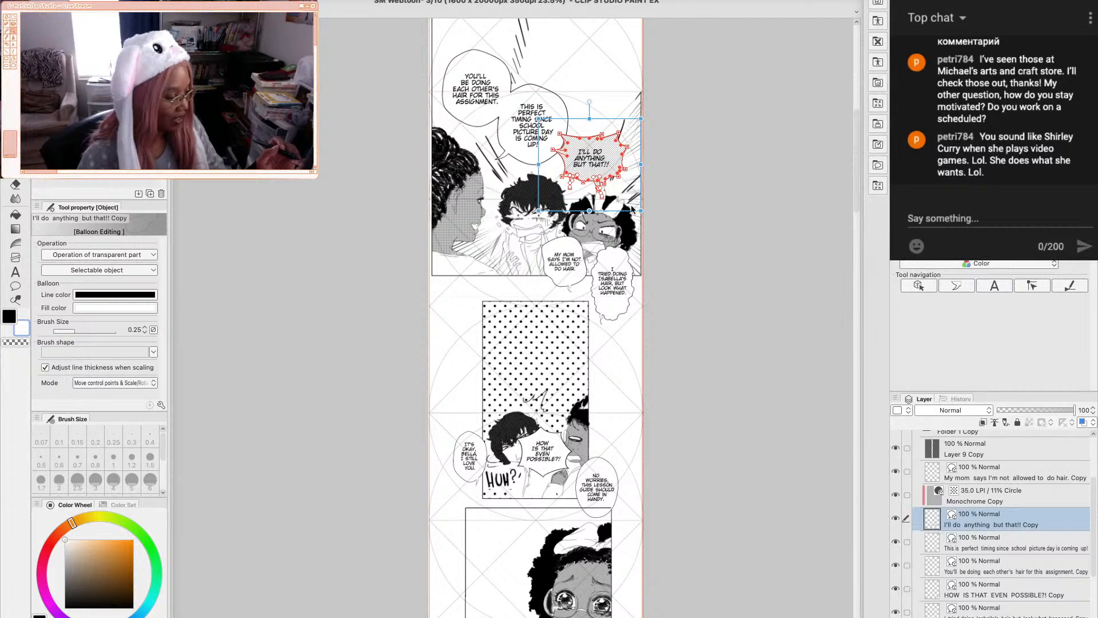
drag(637, 213, 646, 219)
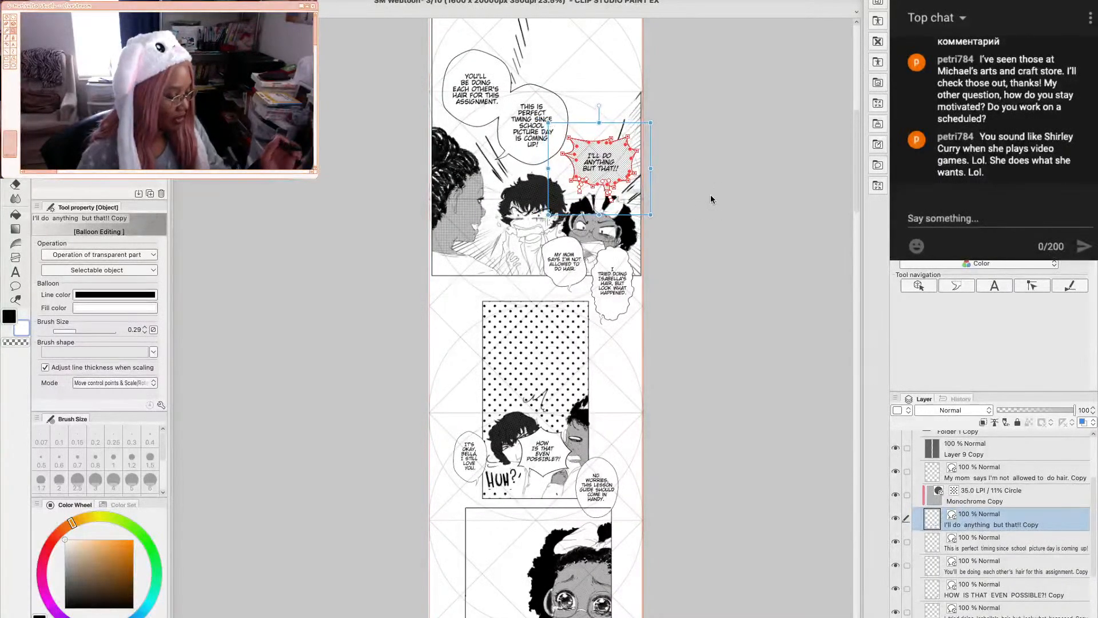
Angle the left tail of the "I'll do anything but that!!" balloon outward and adjust its right tail above the bunny-eared character
click(583, 181)
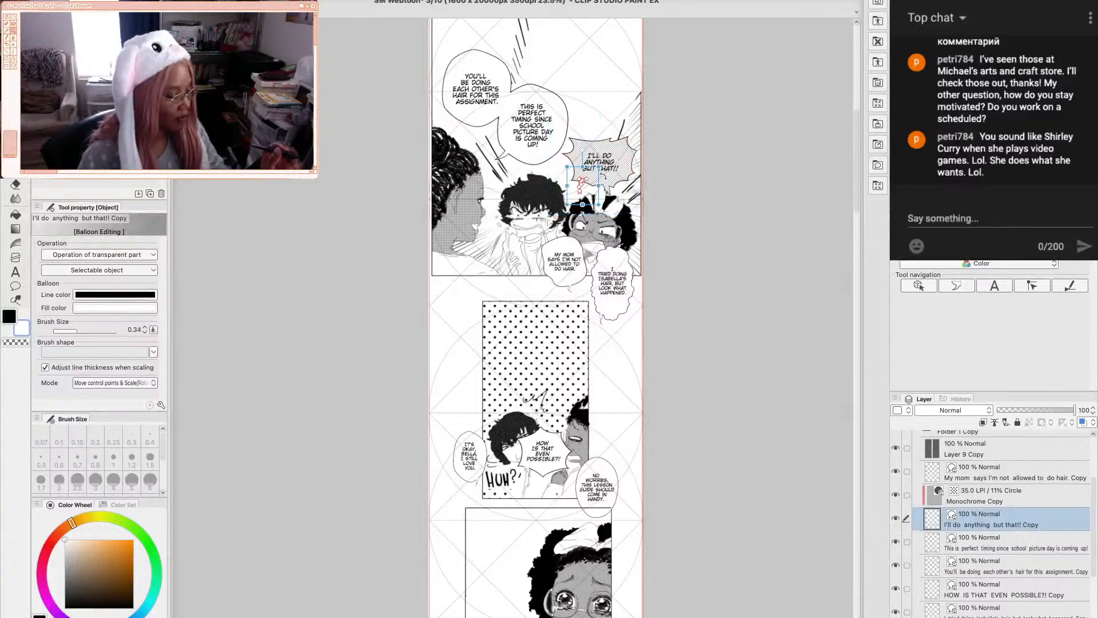
drag(582, 204, 579, 196)
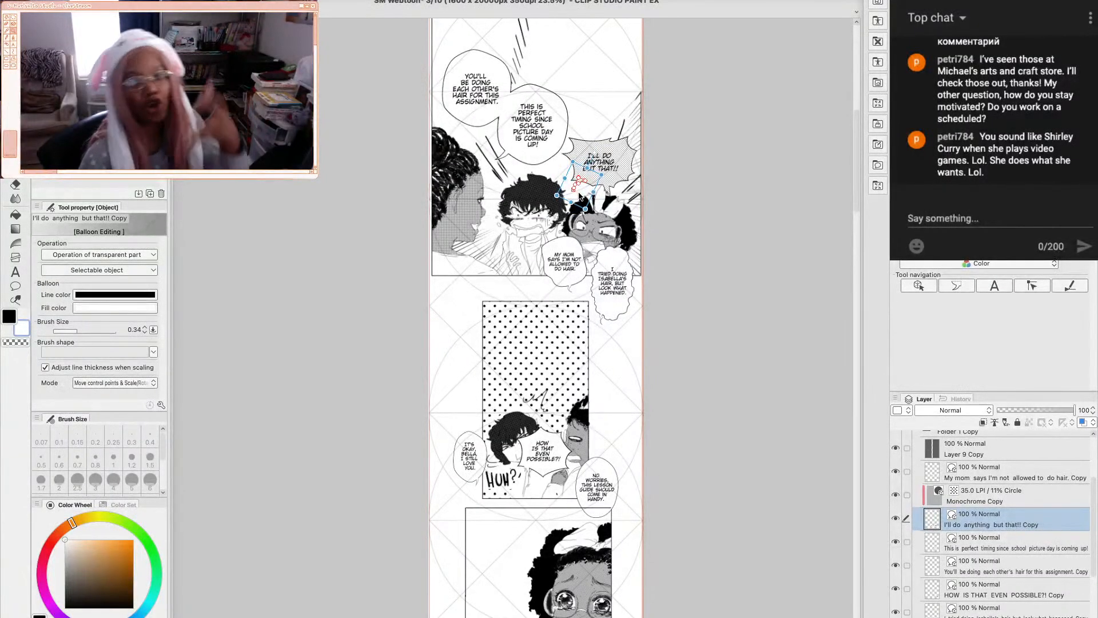
scroll(857, 193, down, 2)
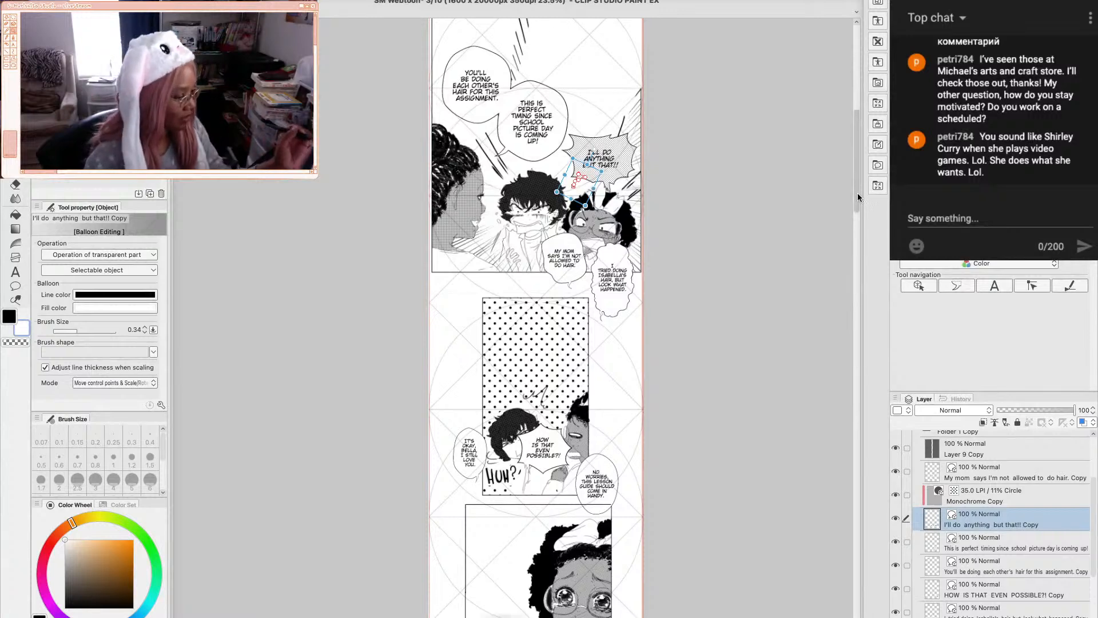
drag(578, 143, 611, 168)
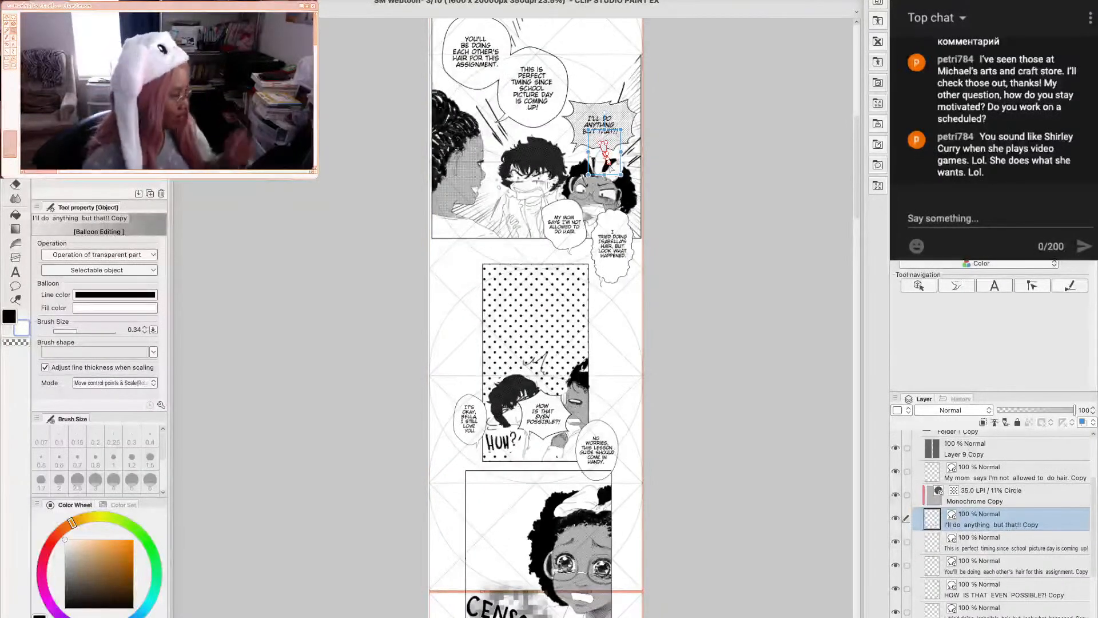
Set the text size of the "My mom says I'm not allowed to do hair" balloon to 13.7
scroll(853, 190, down, 2)
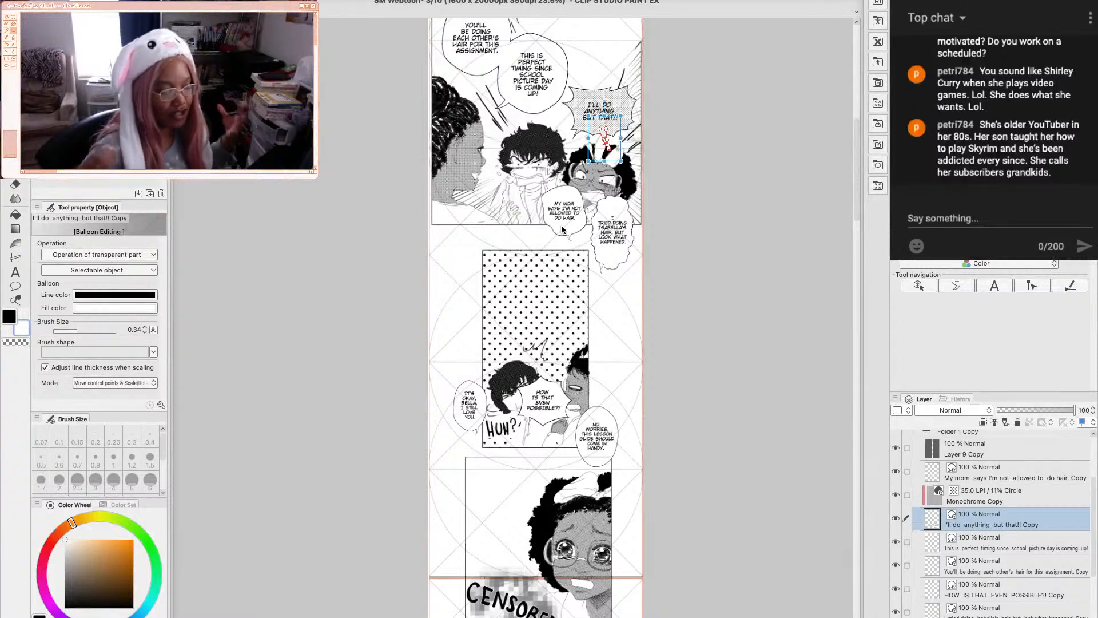
click(564, 213)
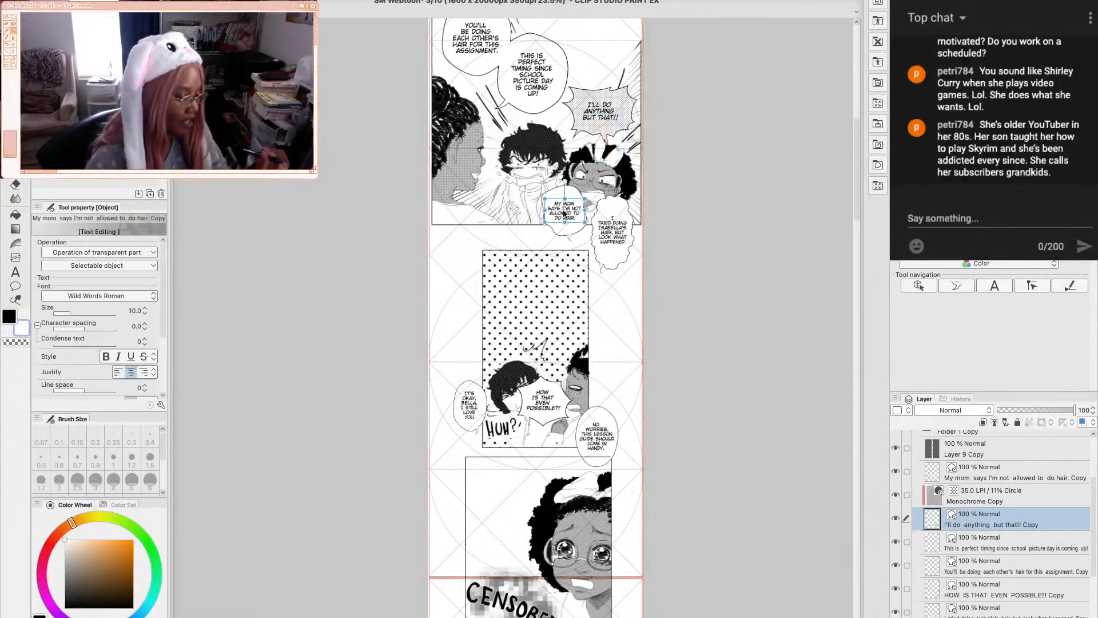
click(136, 310)
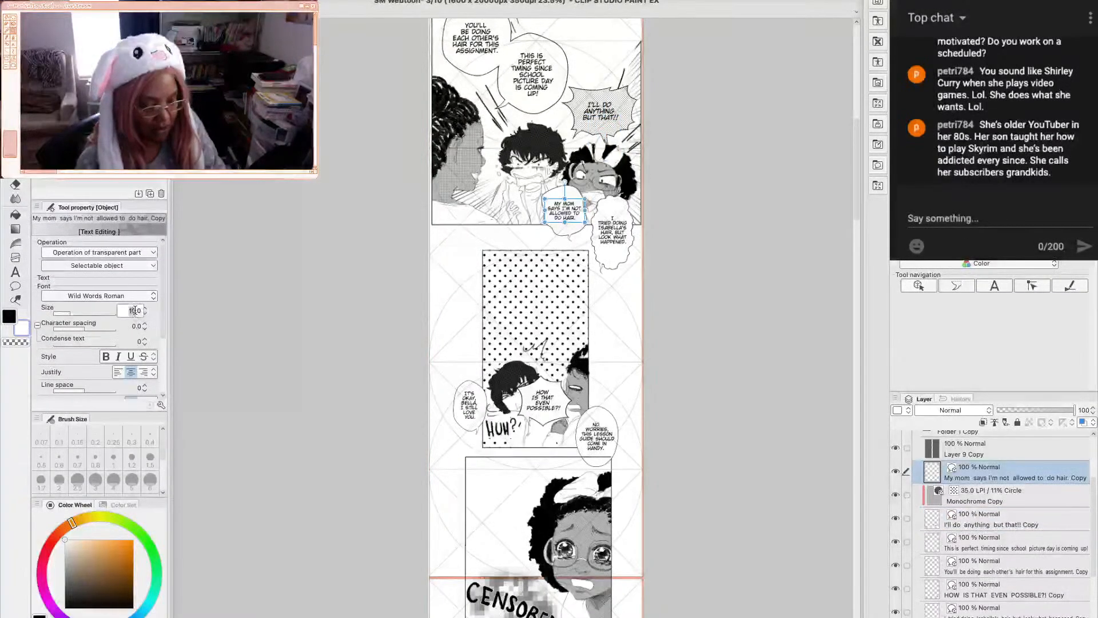
text(13)
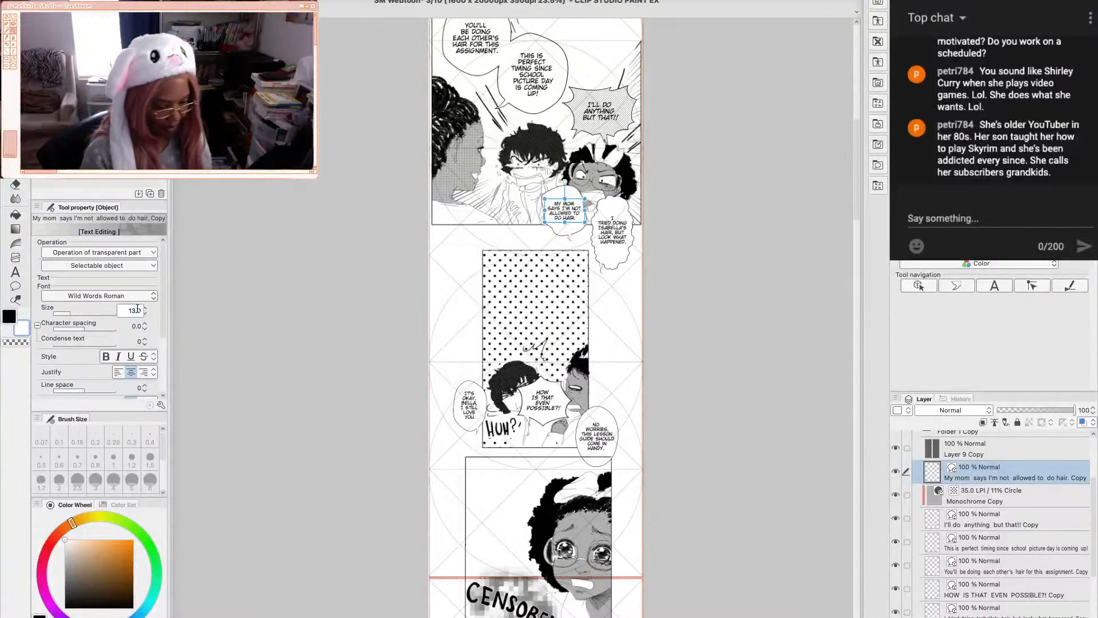
text(.5)
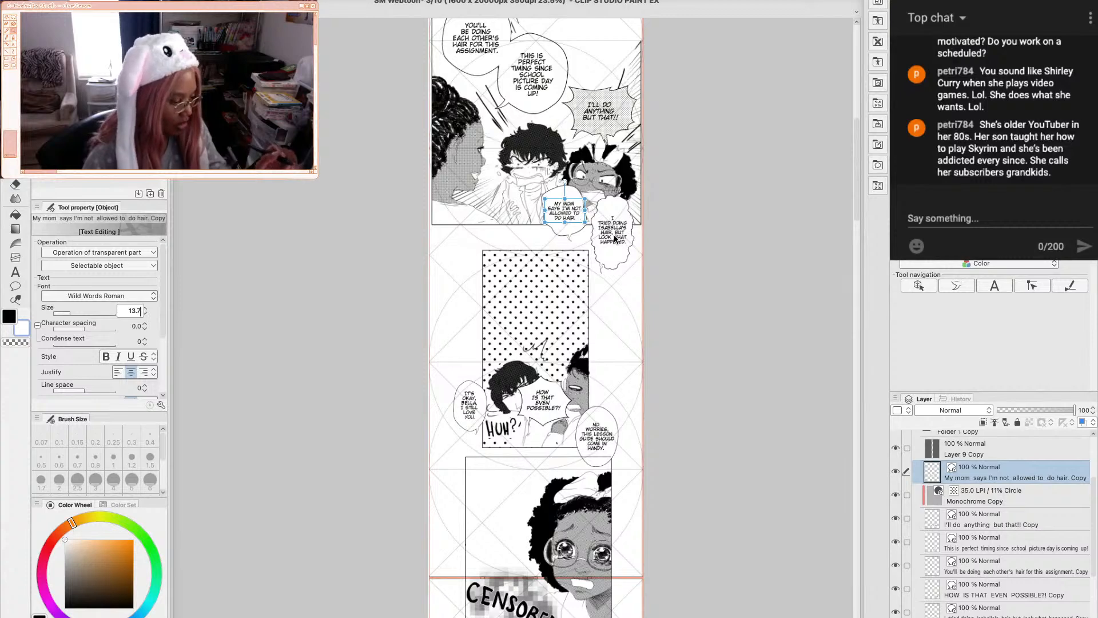
key(Return)
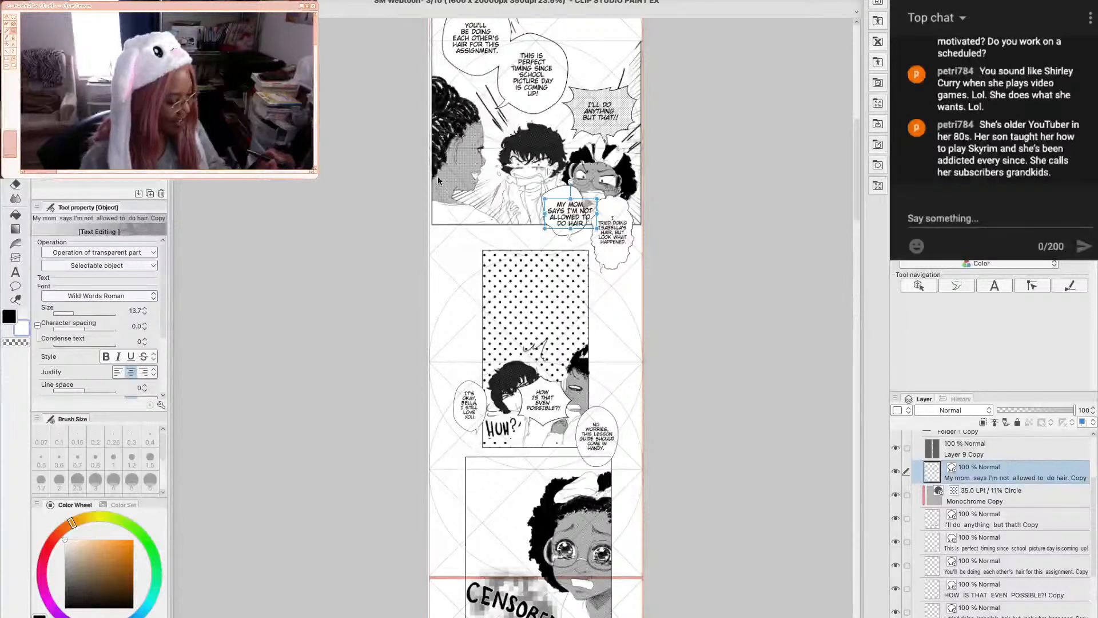
Move the "My mom says" balloon with its tail to the dotted panel's upper-left corner, enlarge it, and center its text inside
click(570, 187)
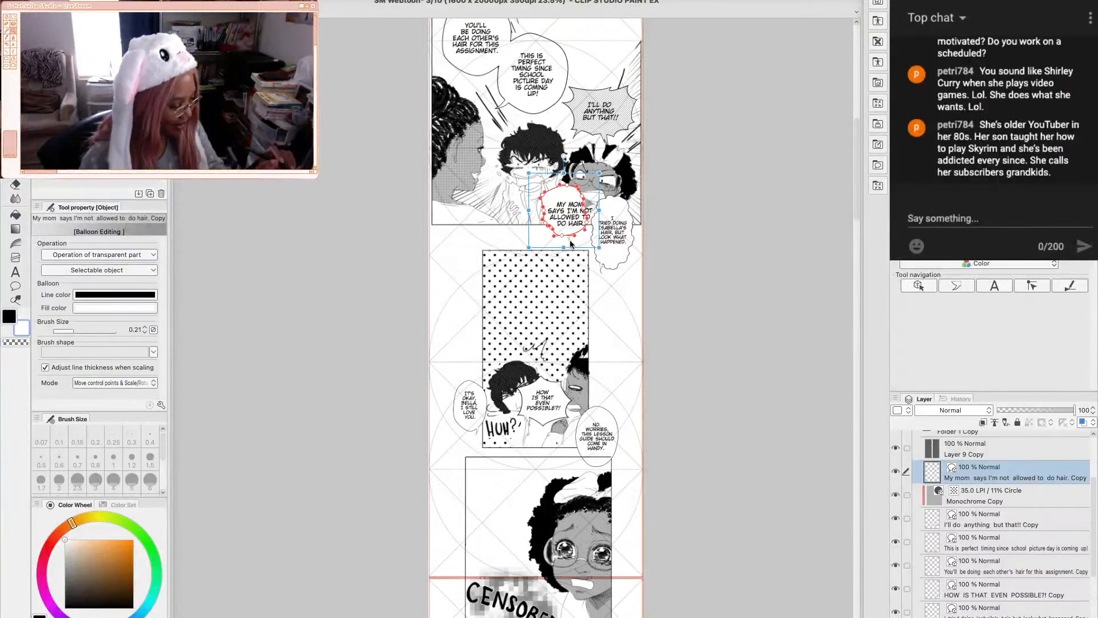
drag(570, 238, 589, 259)
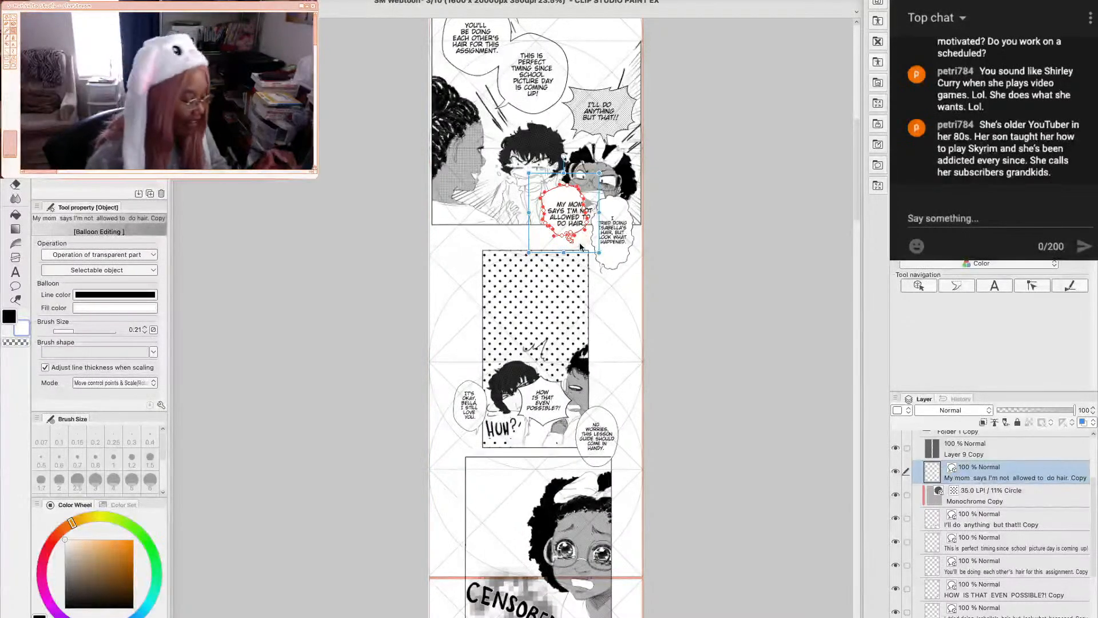
drag(584, 257, 539, 341)
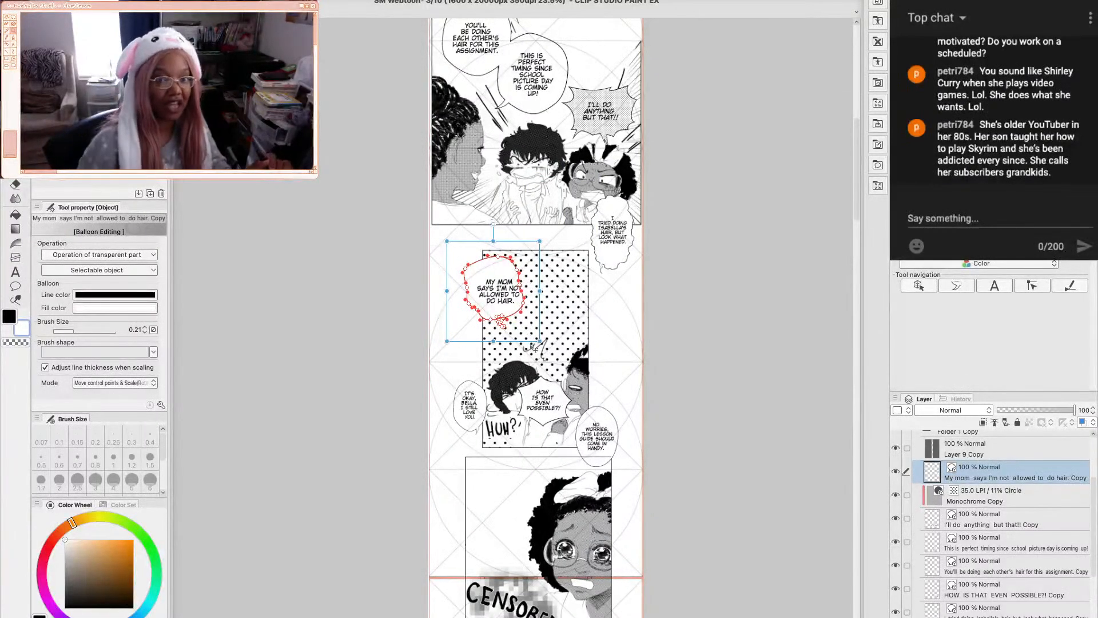
click(501, 291)
click(502, 291)
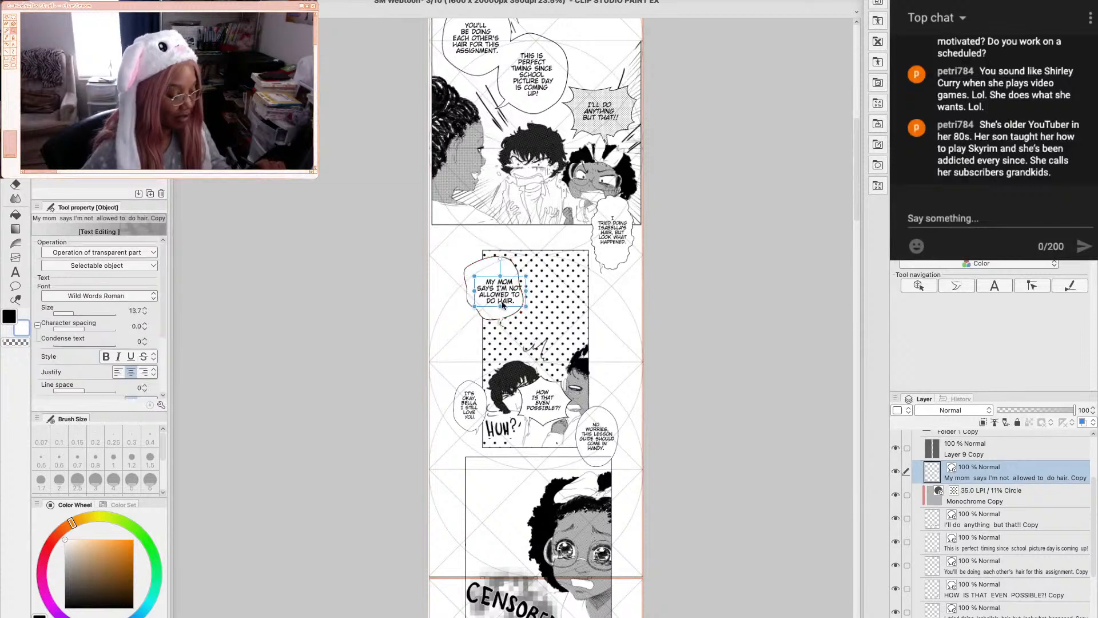
drag(497, 297, 493, 294)
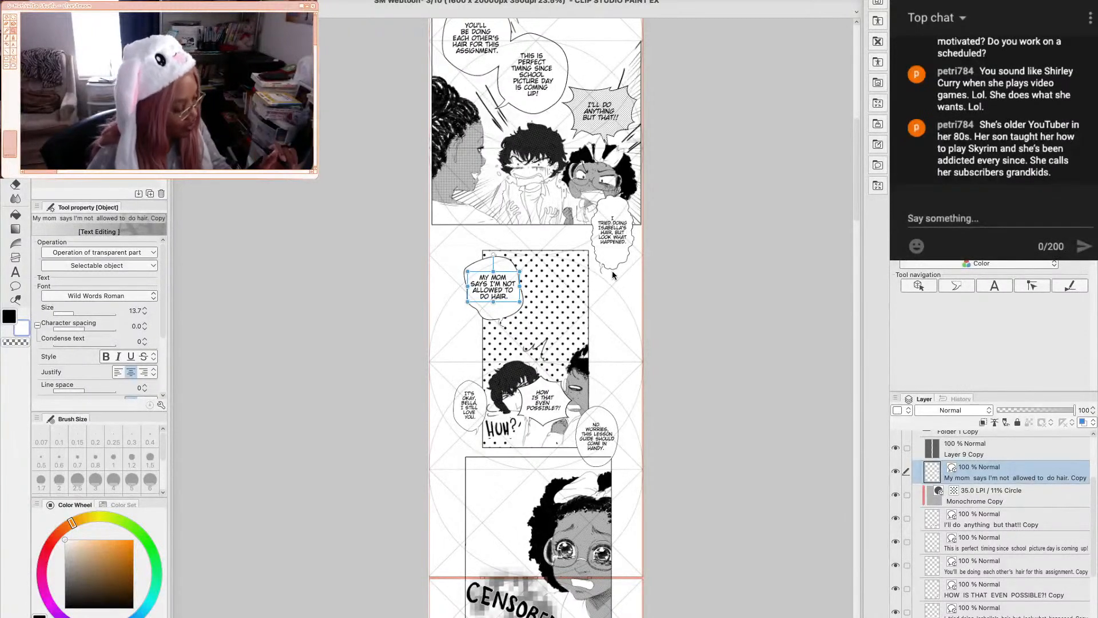
Set the text size of the cloud-shaped "I tried doing" balloon to 13.7
click(615, 238)
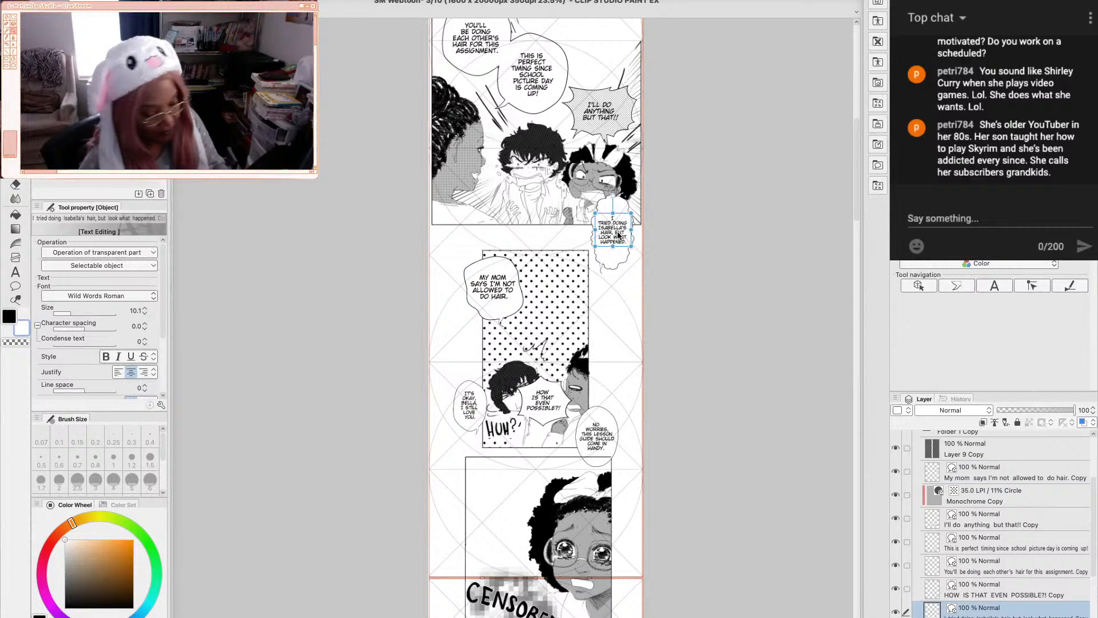
click(136, 311)
text(13.1)
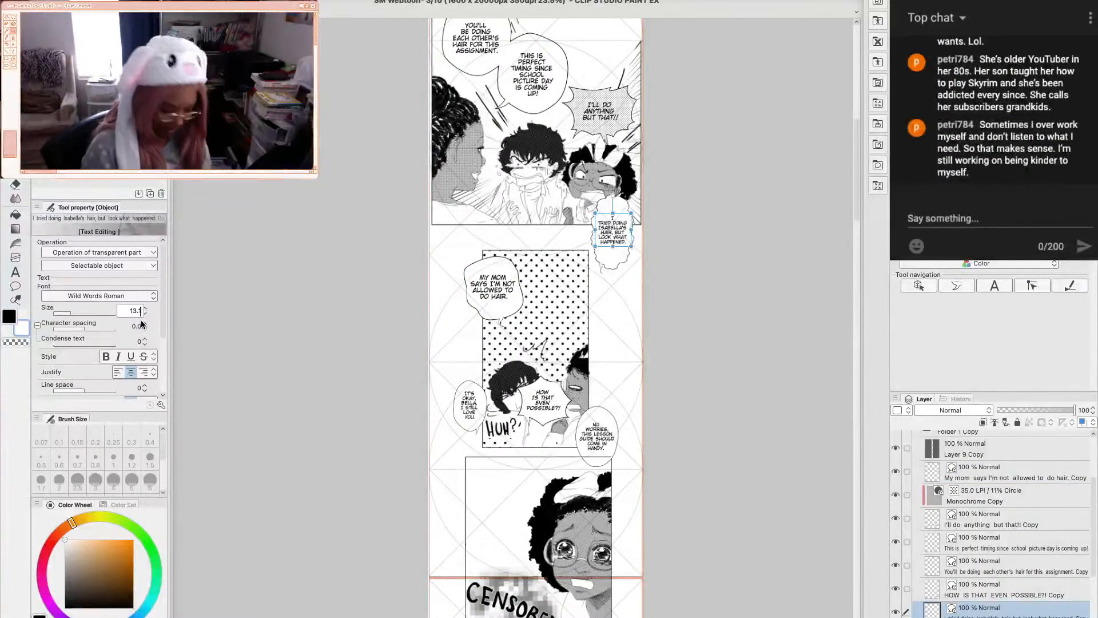
key(BackSpace)
text(7)
key(Return)
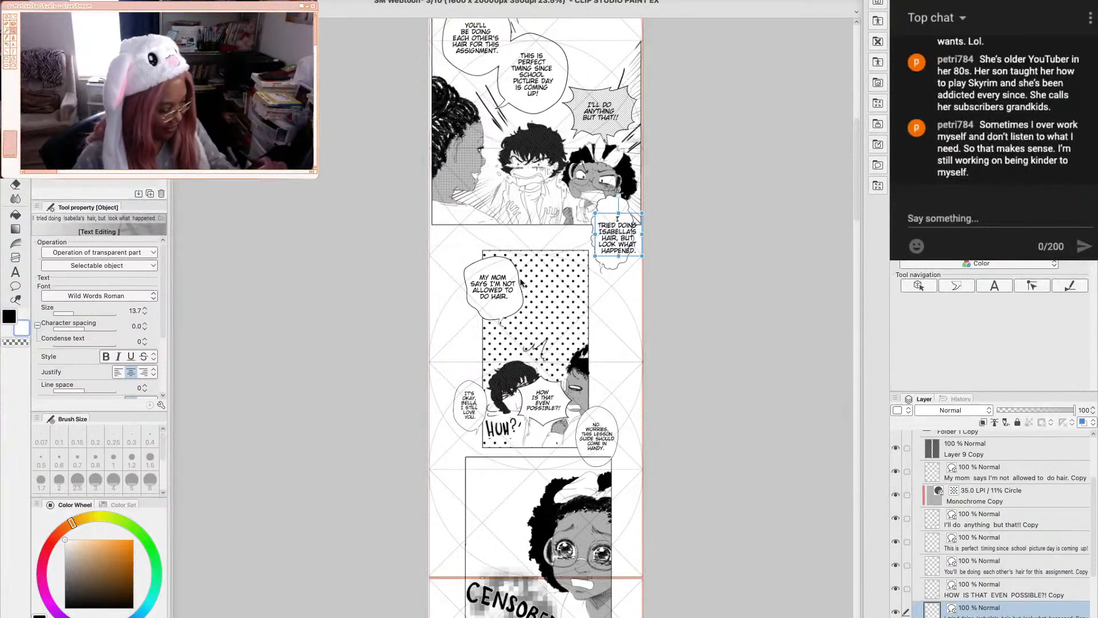
Move the cloud-shaped "I tried doing" balloon with its tail into the third panel, beside the teary-eyed girl and above the censored object
click(602, 268)
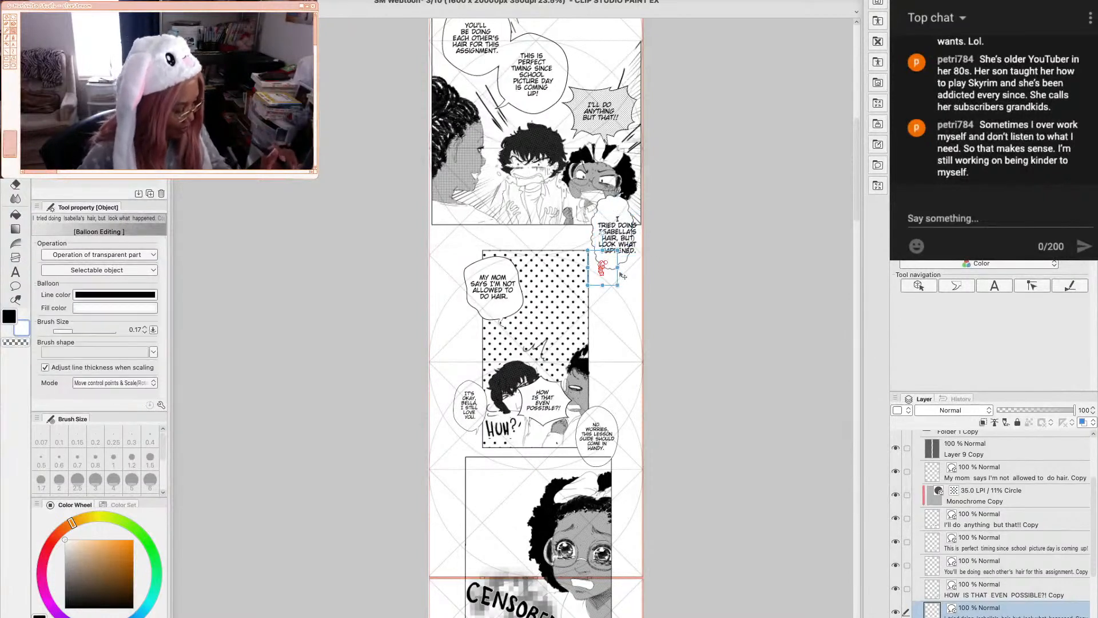
click(621, 204)
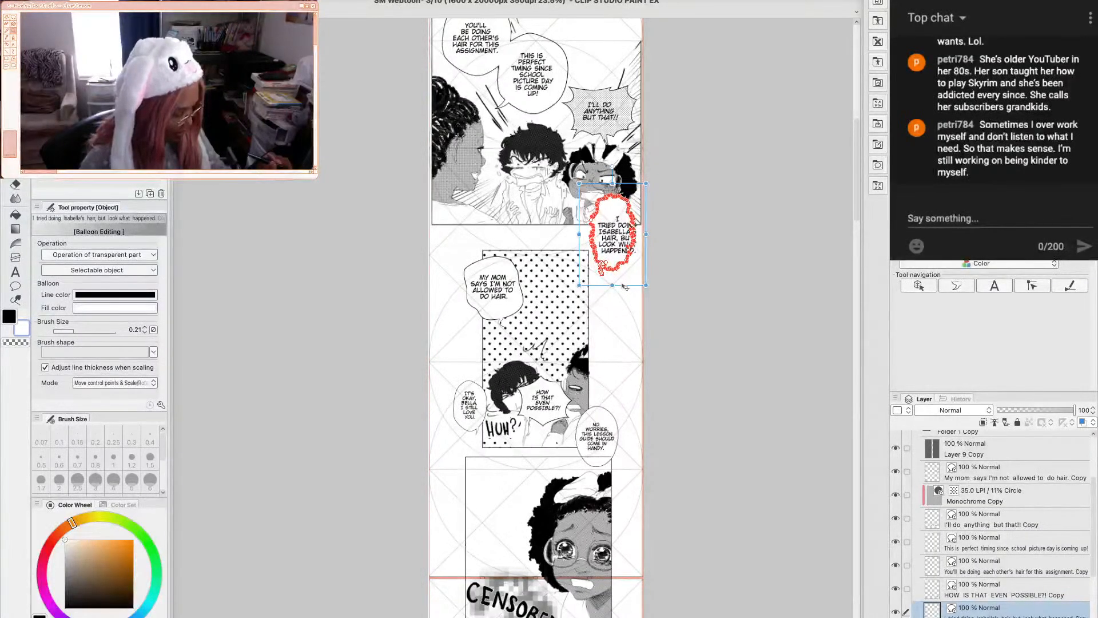
drag(624, 287, 590, 335)
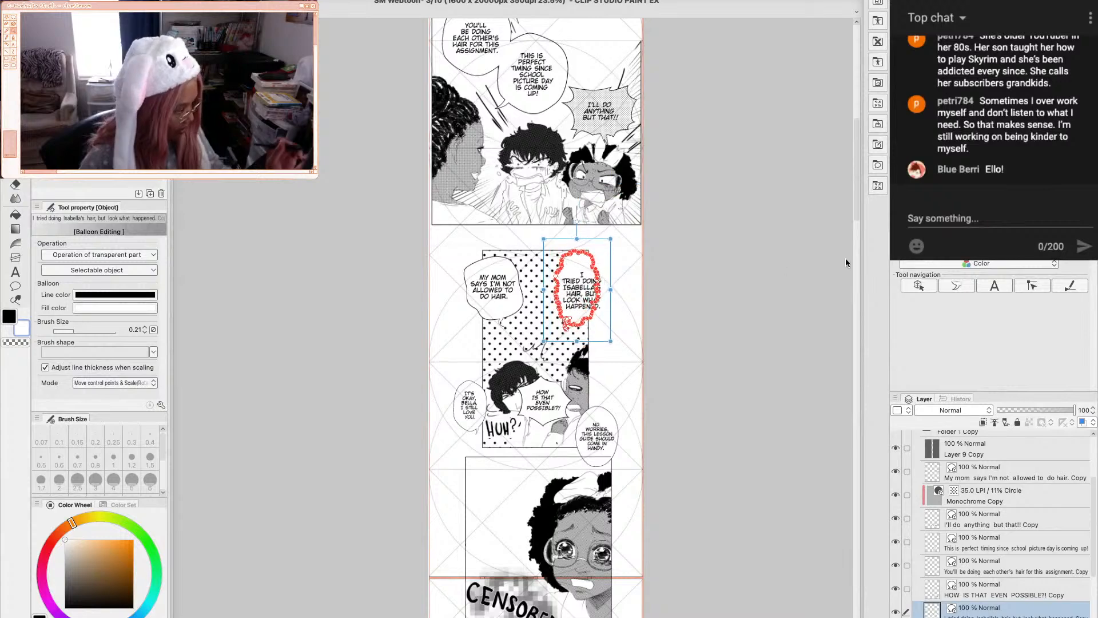
drag(854, 207, 850, 233)
drag(600, 207, 509, 437)
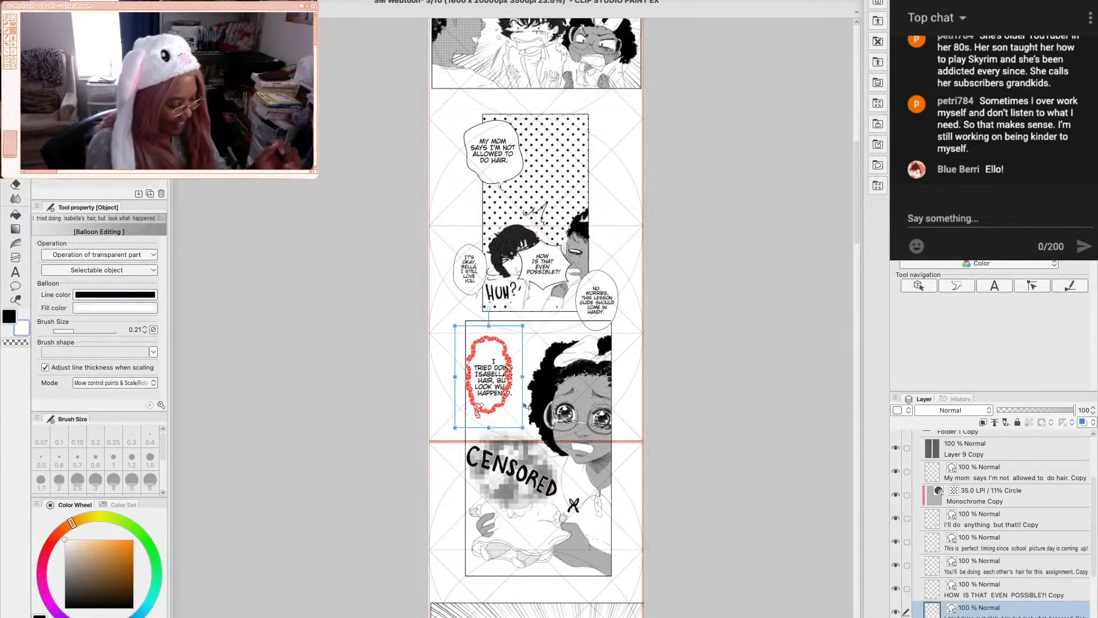
click(496, 155)
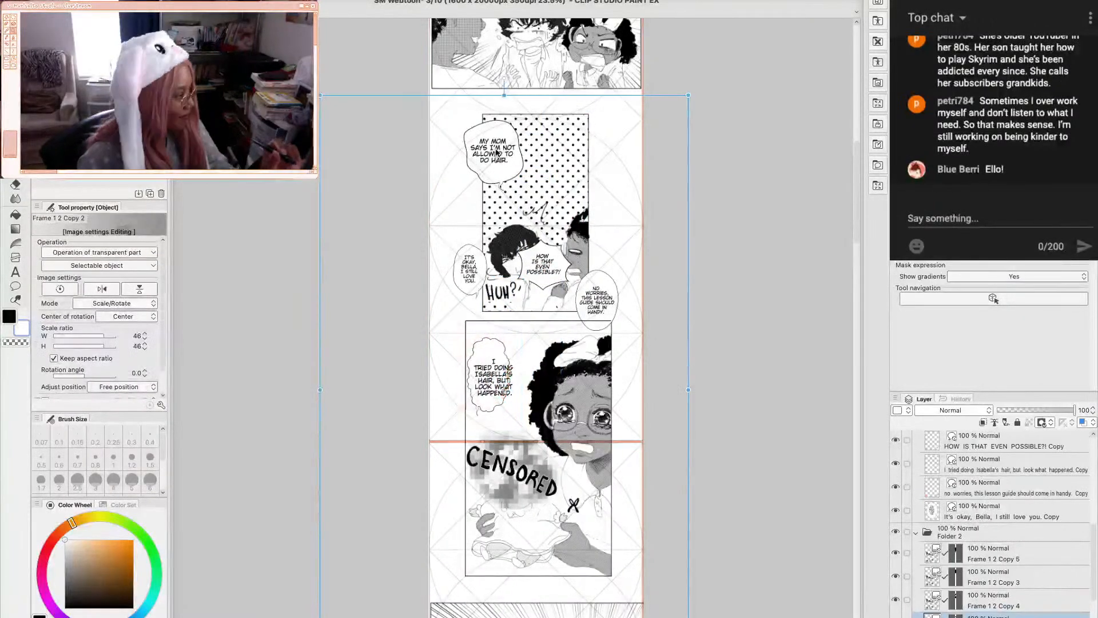
Enlarge the "My mom says" balloon slightly toward its upper right and recenter its text inside
click(498, 159)
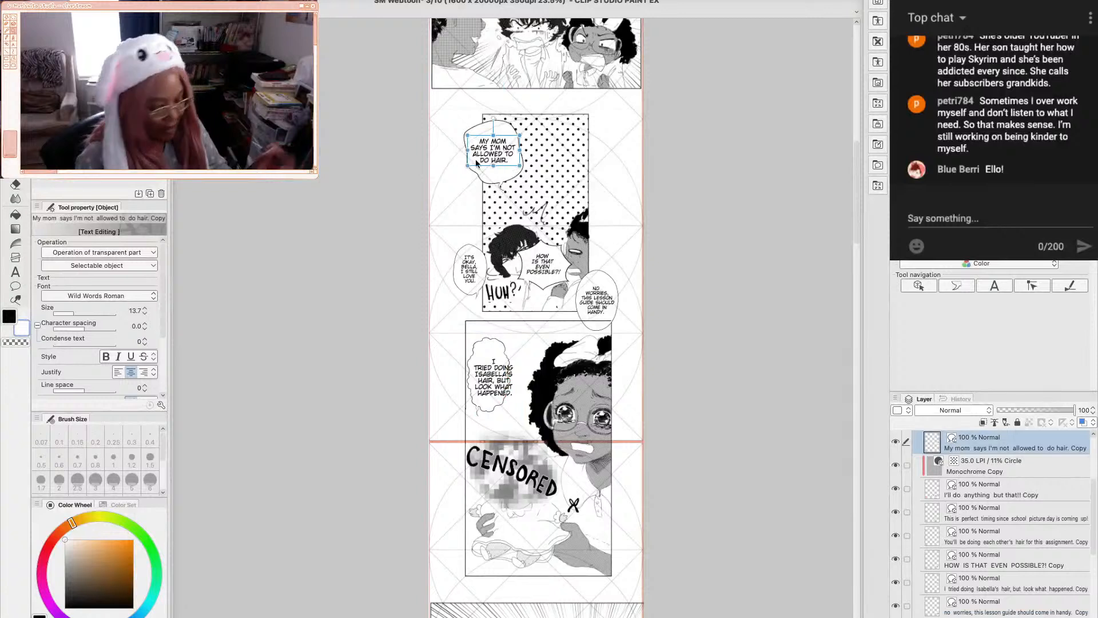
click(16, 273)
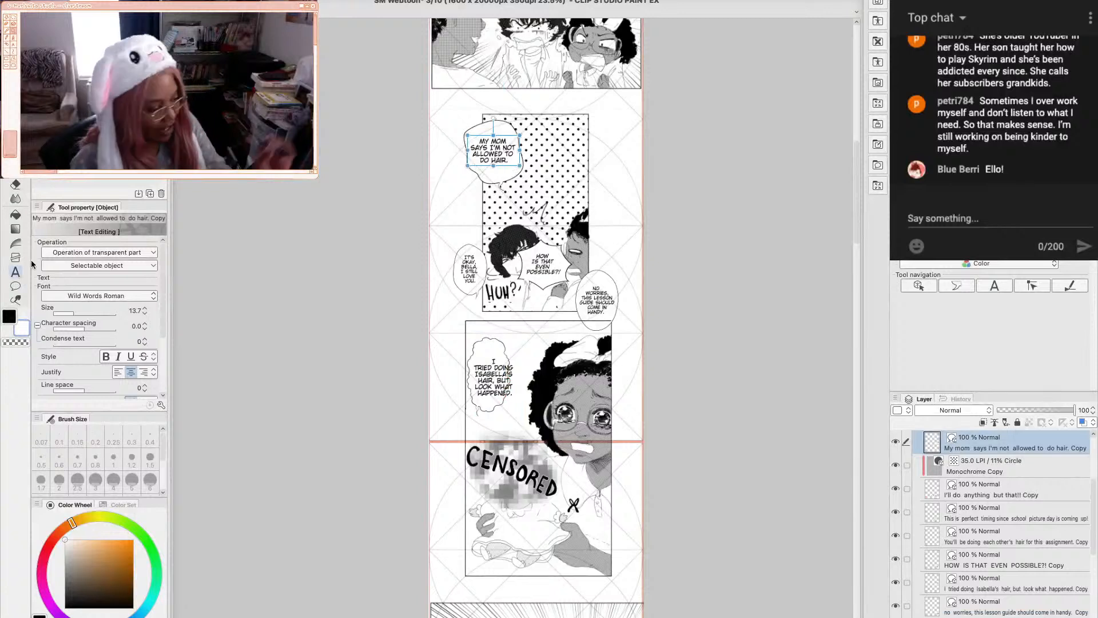
click(504, 148)
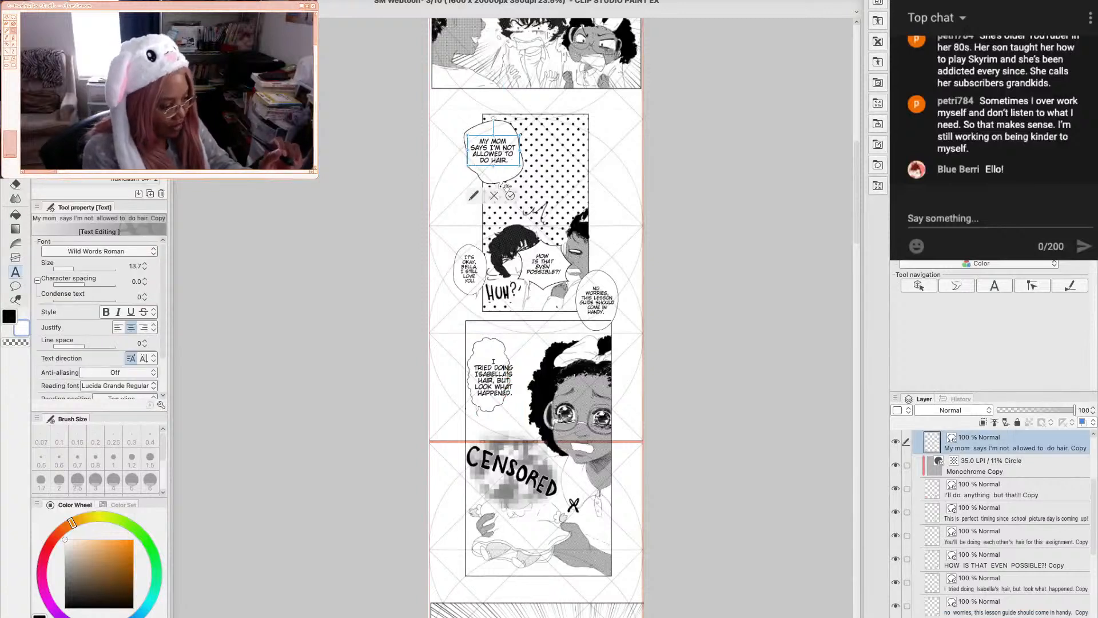
click(481, 190)
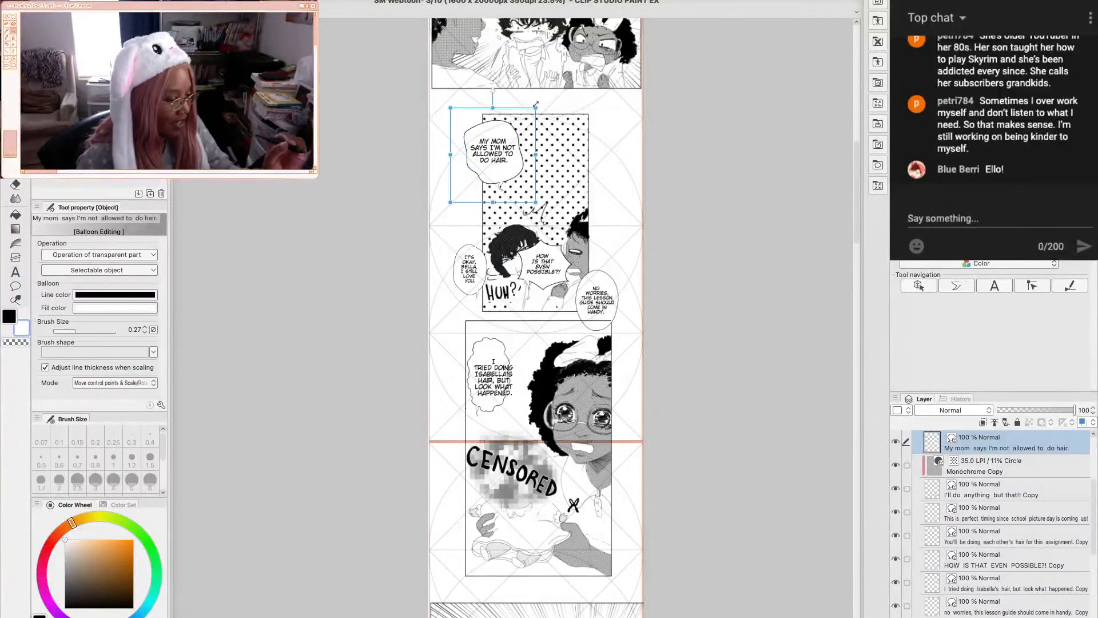
drag(537, 107, 548, 103)
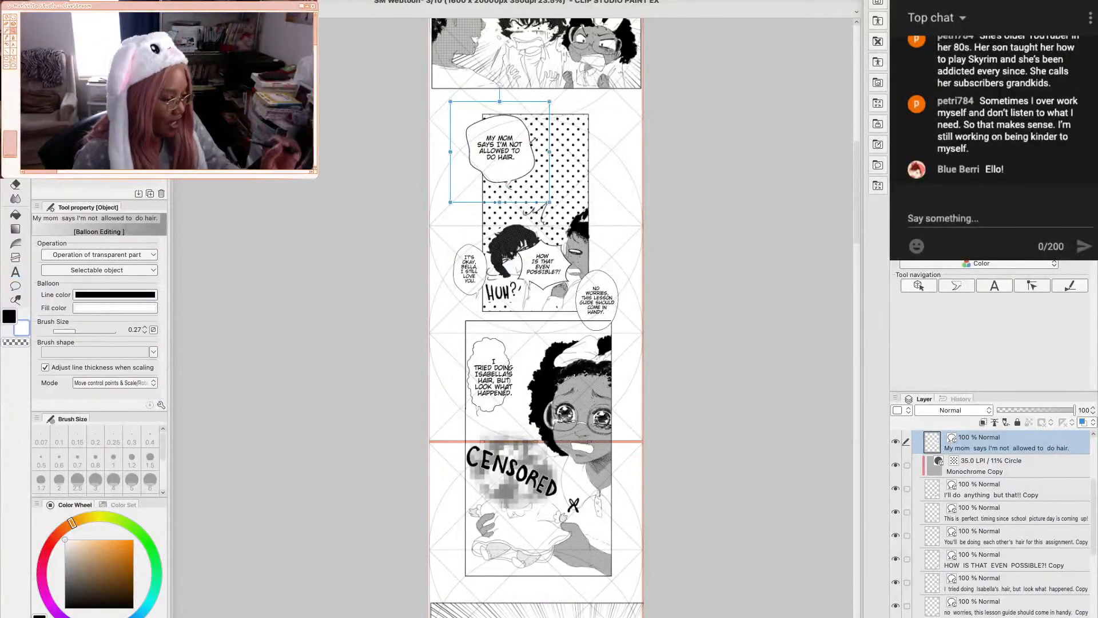
double_click(503, 156)
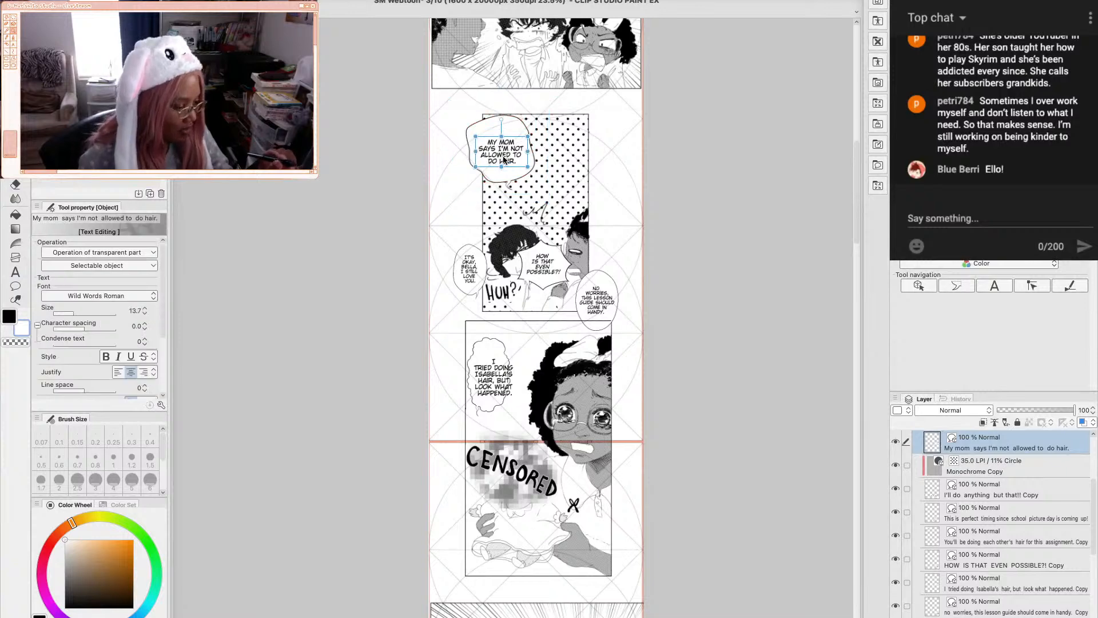
Move the "My mom says" balloon with its tail and text to the middle of the dotted area above the characters, and enlarge the balloon
click(507, 183)
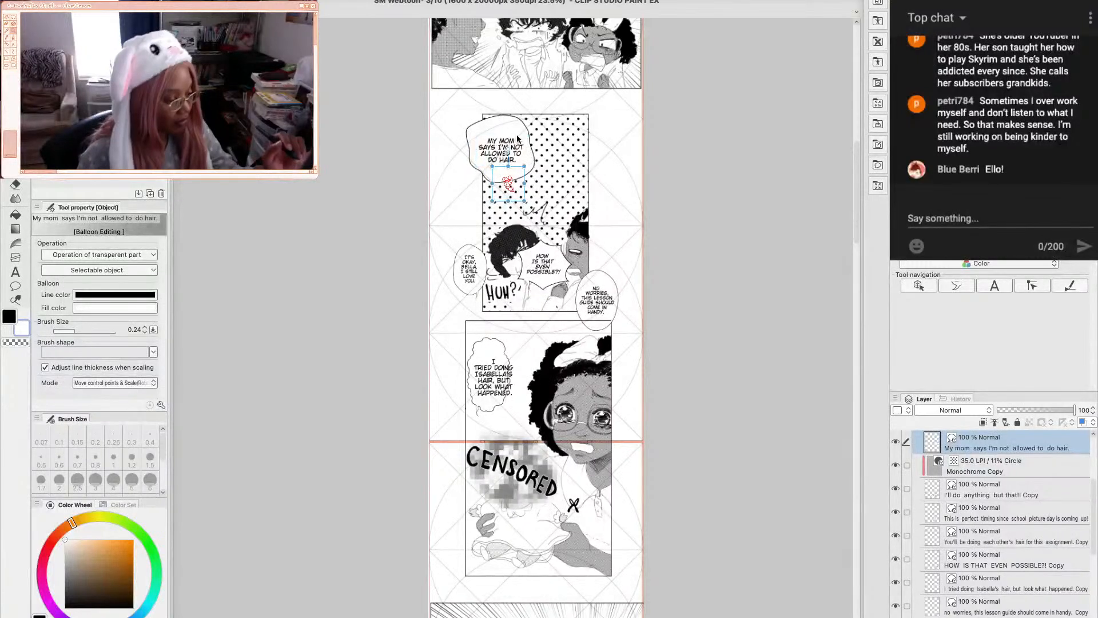
click(543, 187)
drag(542, 187, 580, 219)
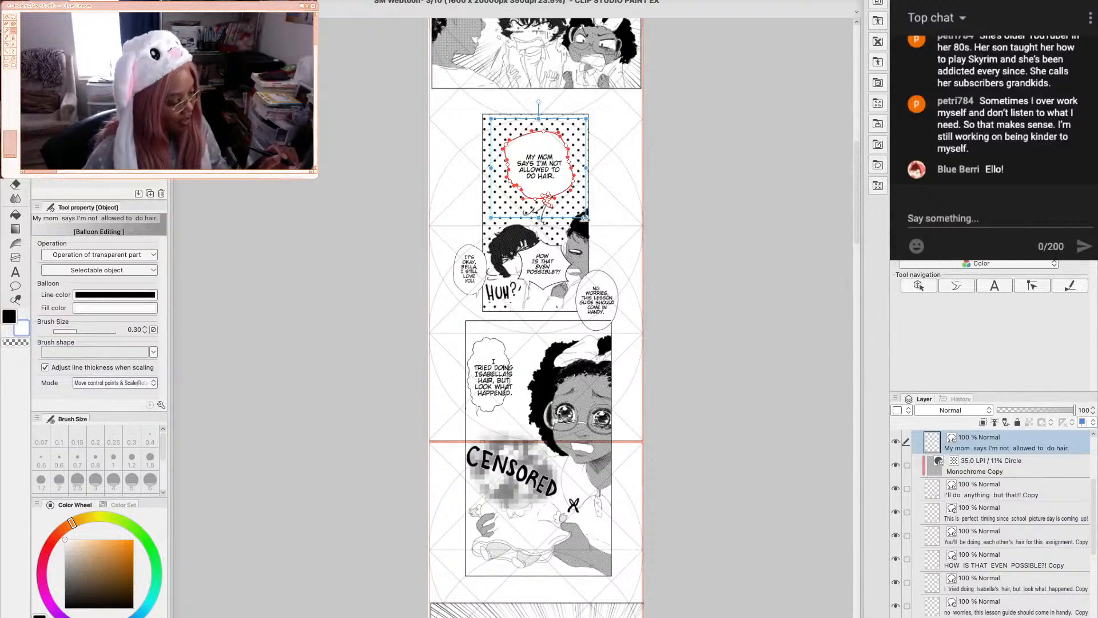
mouse_move(585, 218)
mouse_down()
mouse_move(596, 228)
mouse_move(576, 213)
mouse_up()
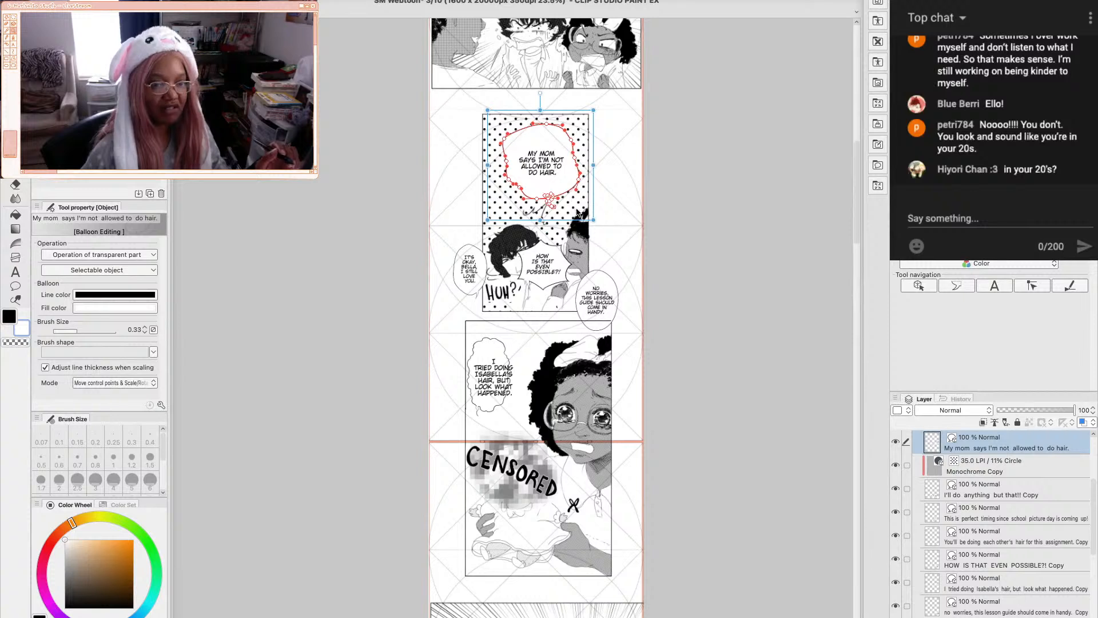
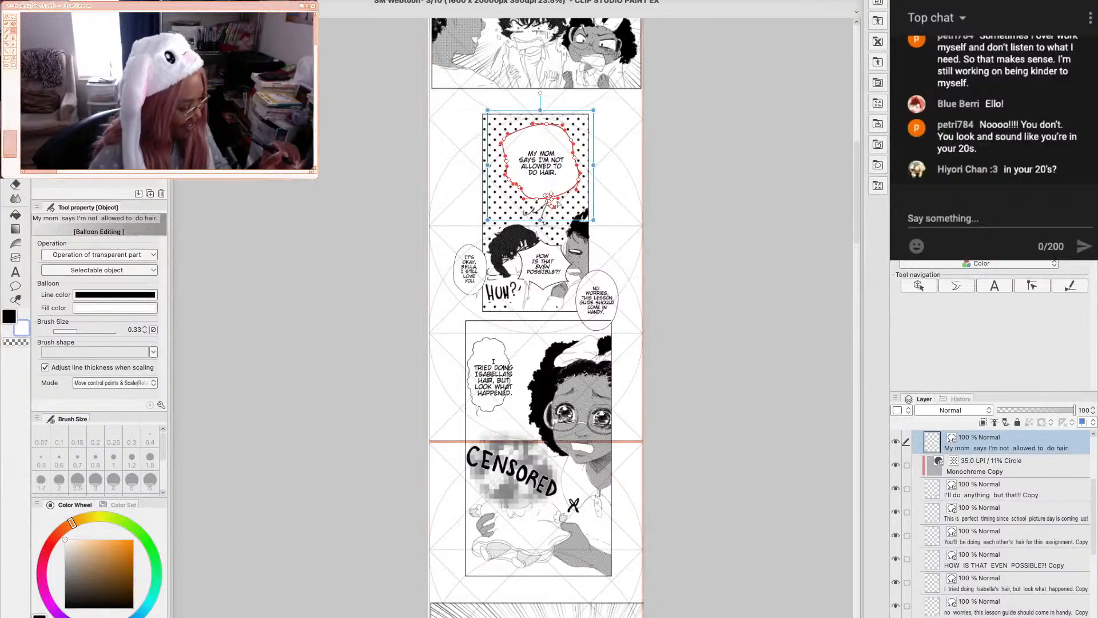
Shift the "My mom says" balloon's tail to the right along the balloon's lower edge
click(490, 375)
click(550, 200)
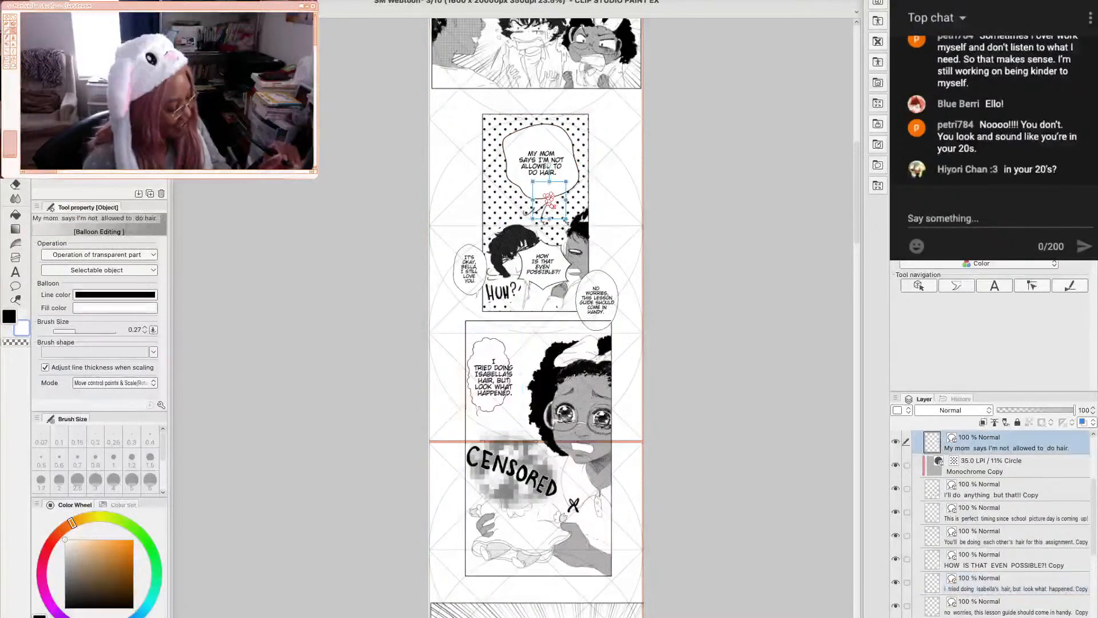
mouse_move(560, 221)
mouse_down()
mouse_move(556, 207)
mouse_move(568, 209)
mouse_up()
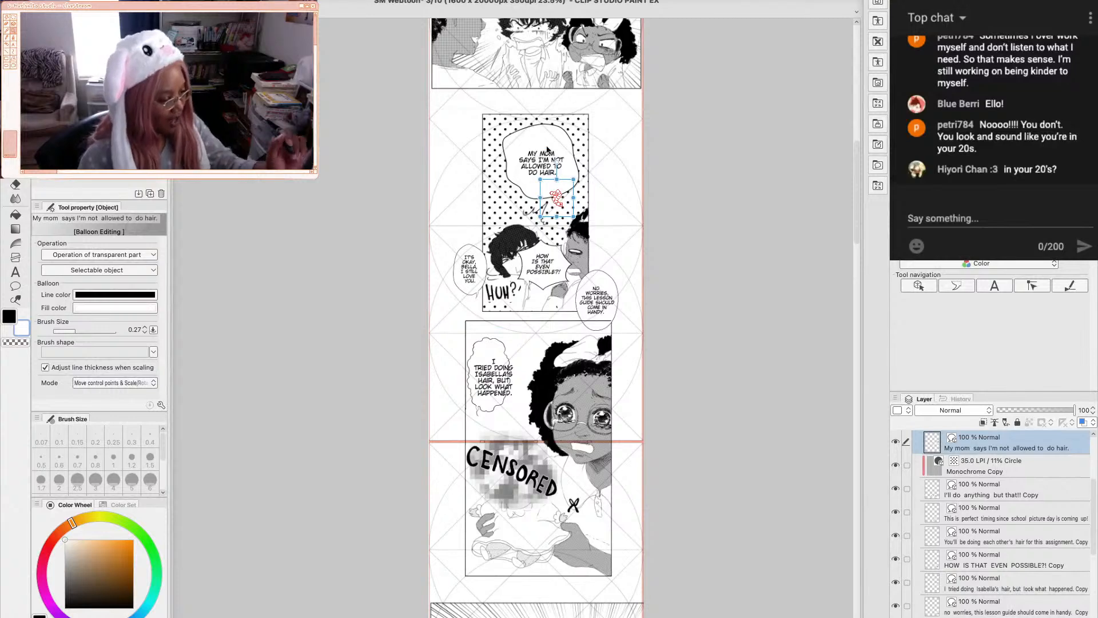
Pull the upper-left control point of the "My mom says" balloon inward and shrink the balloon slightly to fit the dotted panel
click(545, 153)
click(519, 132)
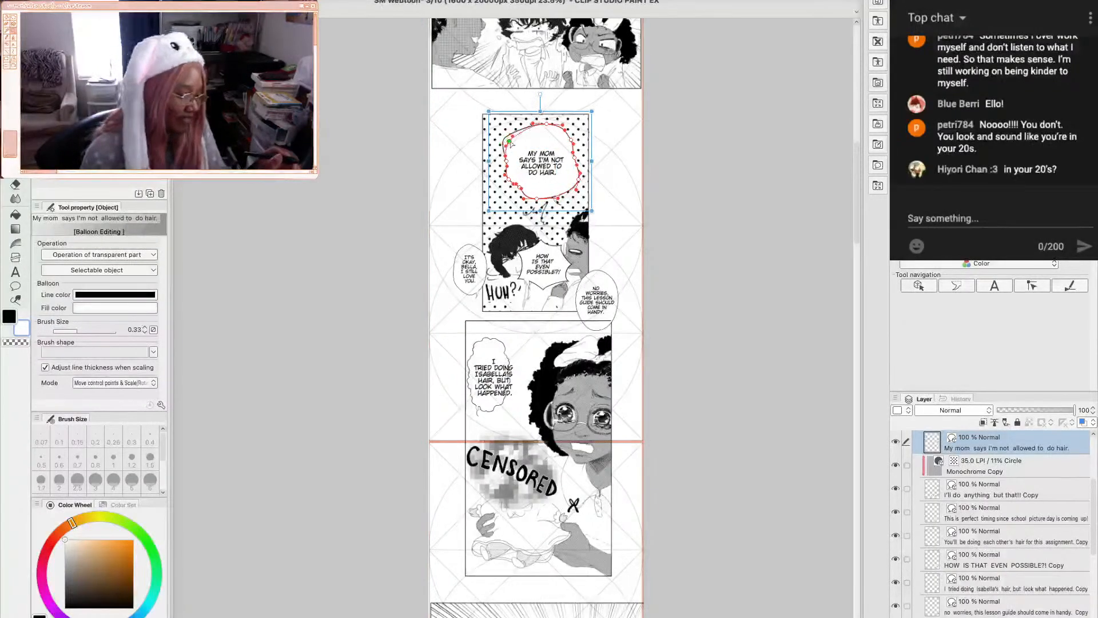
drag(503, 140, 511, 139)
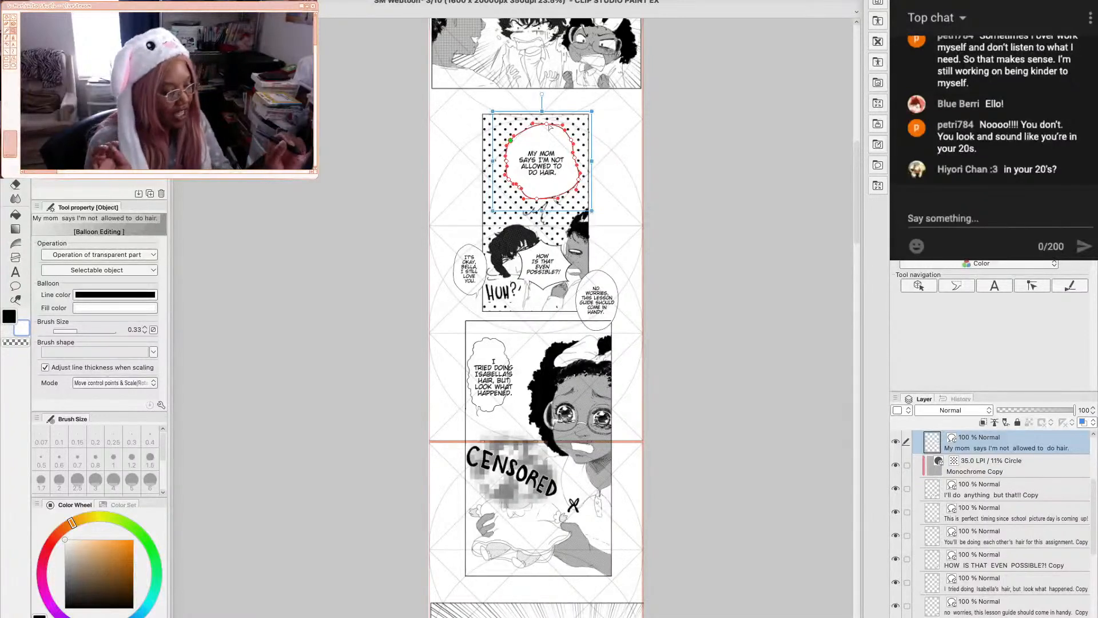
drag(592, 110, 589, 115)
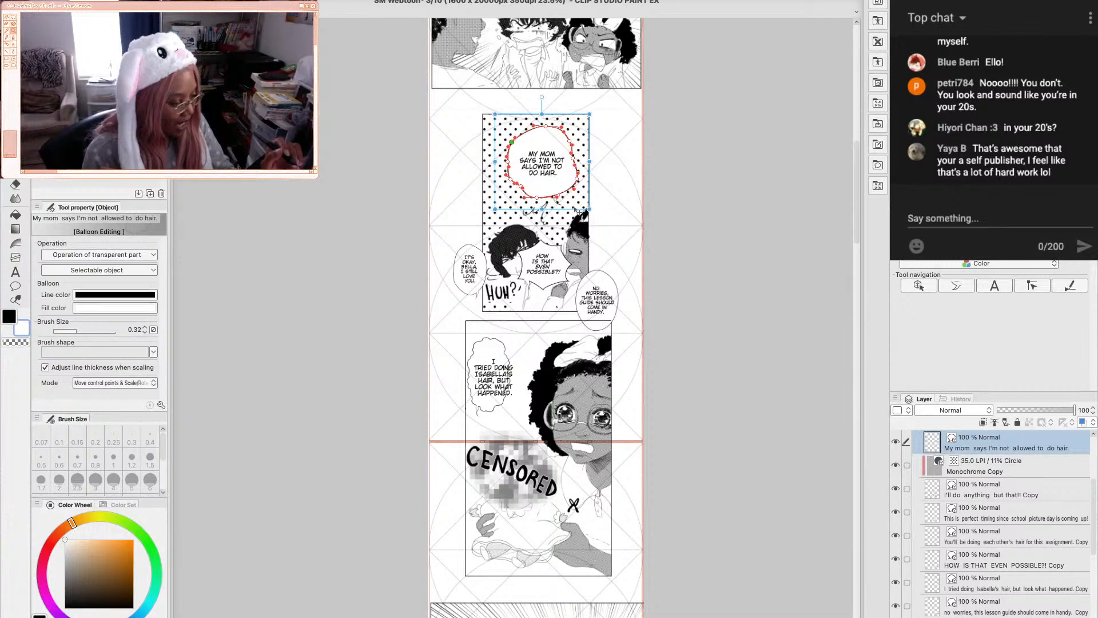
Nudge the "My mom says" balloon's tail up and left against the balloon's lower edge
click(558, 207)
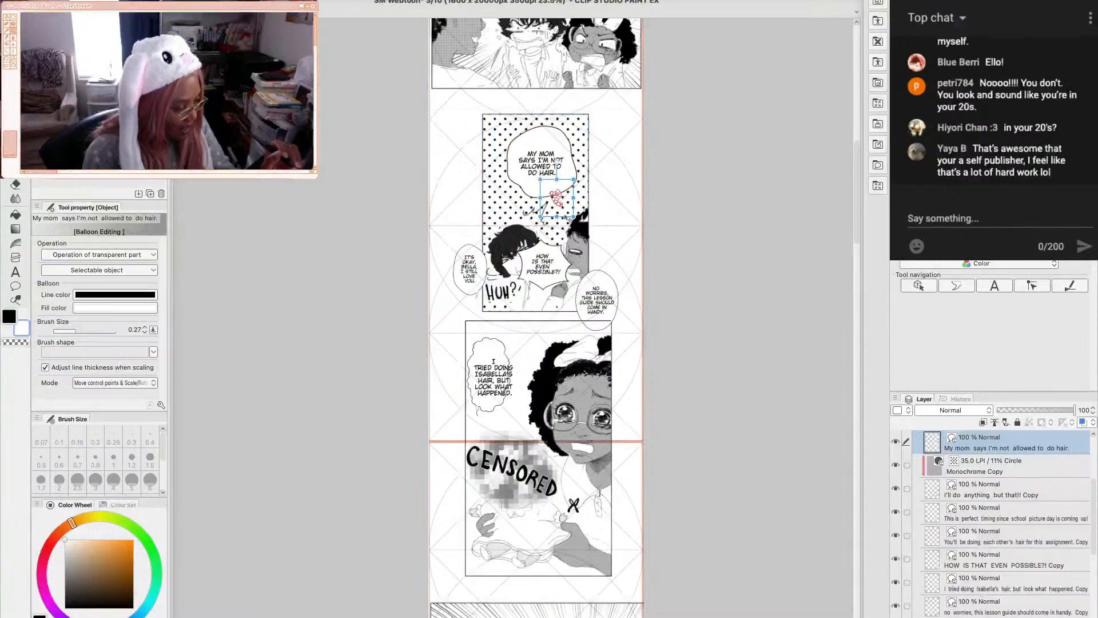
drag(570, 218, 566, 210)
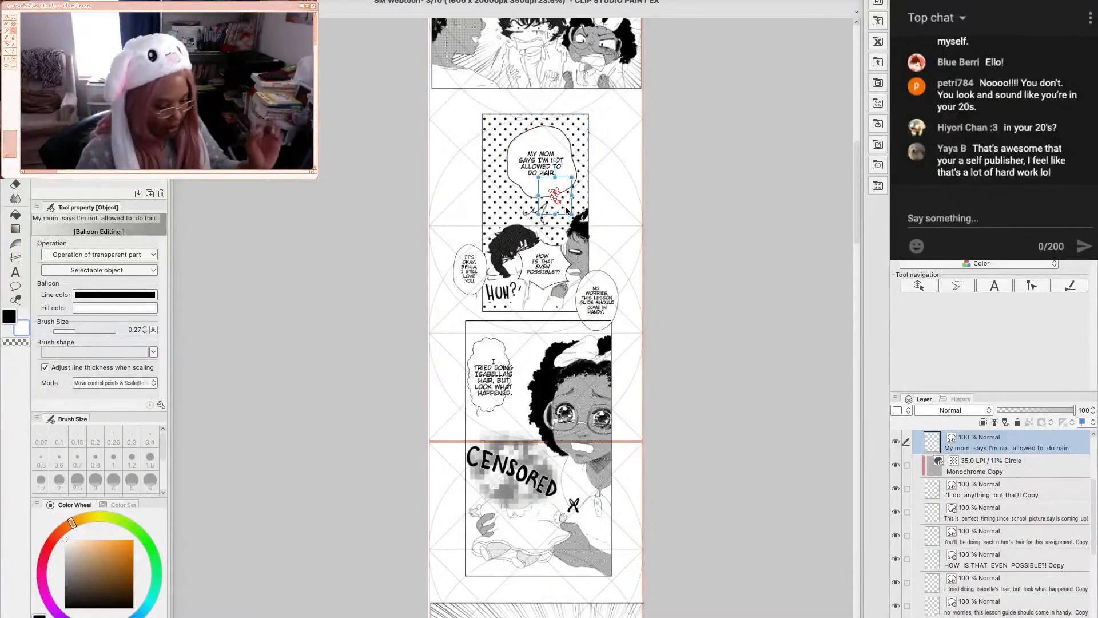
click(539, 153)
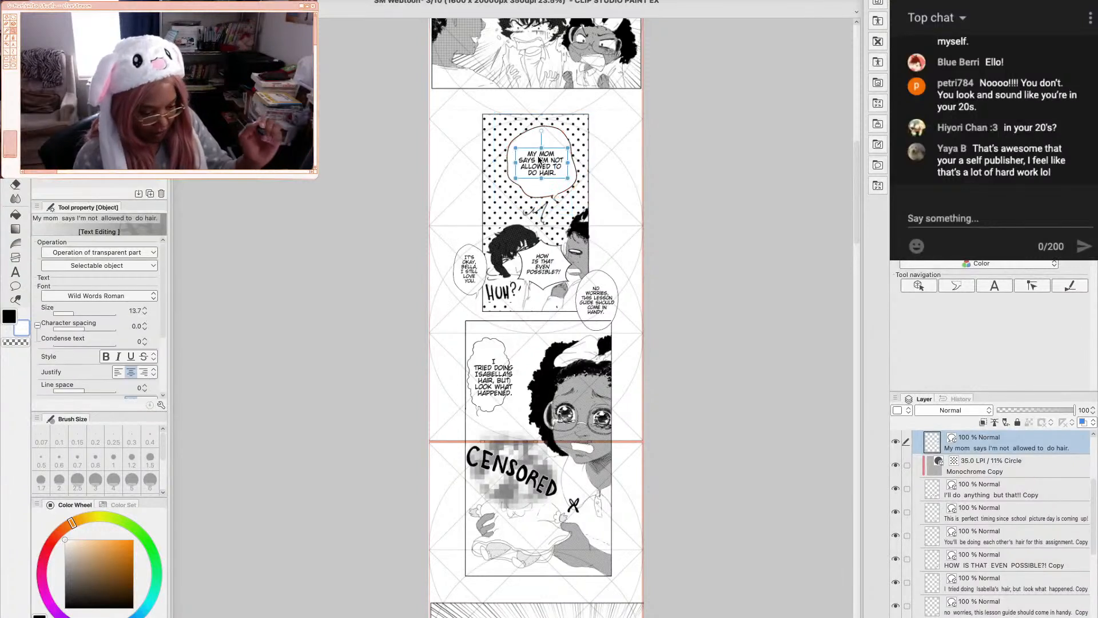
Move the "No worries, this lesson guide should come in handy" balloon down to the slanted left edge of the book panel
drag(854, 234, 853, 246)
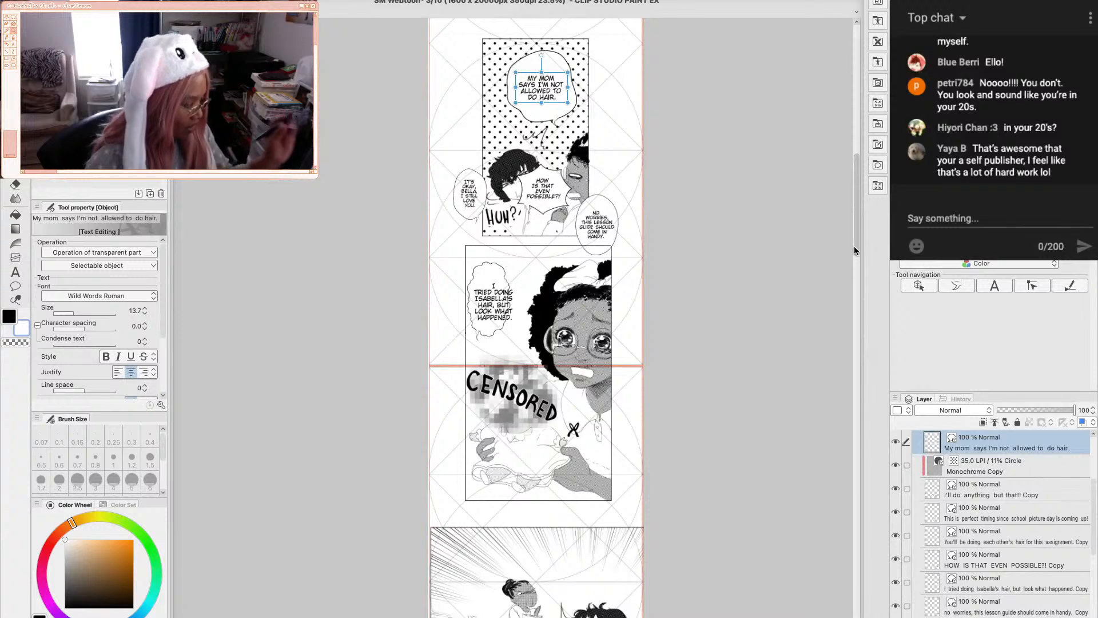
drag(854, 246, 856, 261)
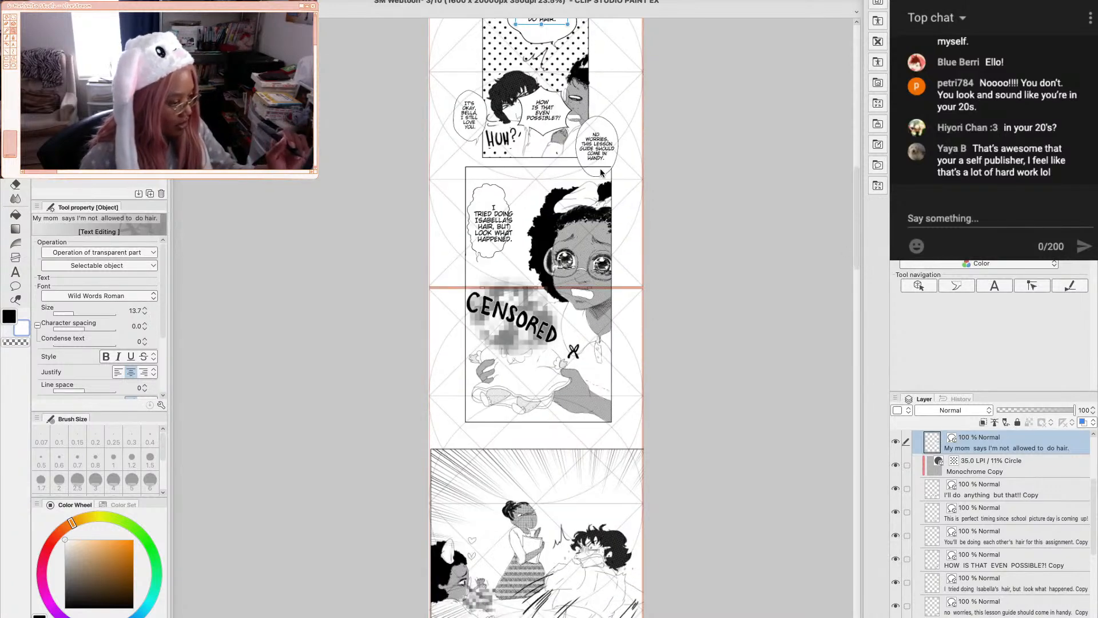
click(607, 164)
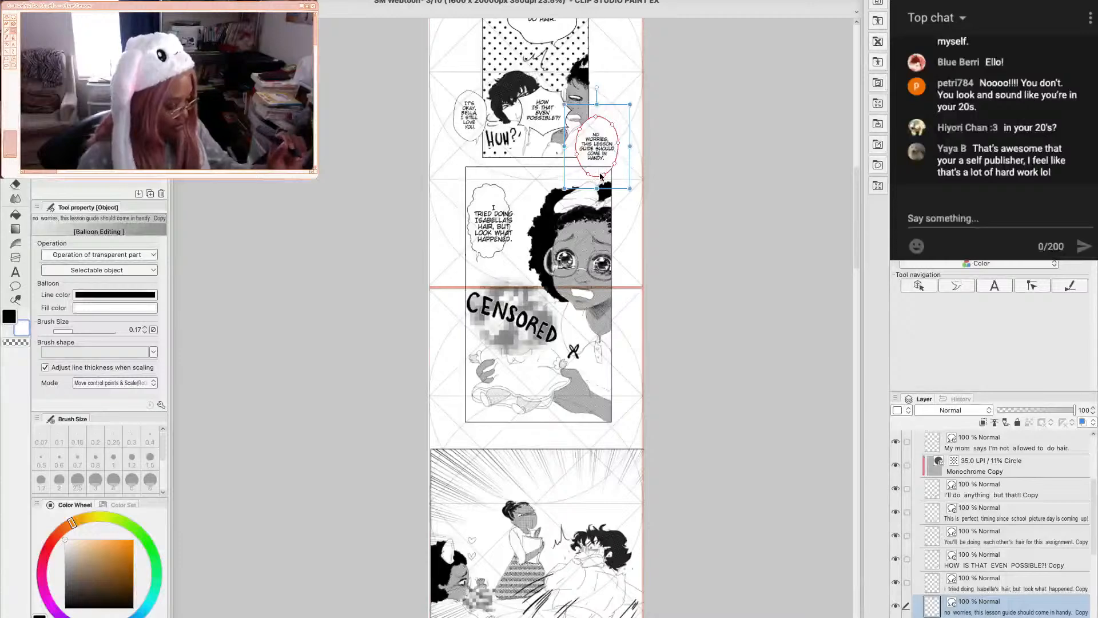
drag(601, 174, 555, 499)
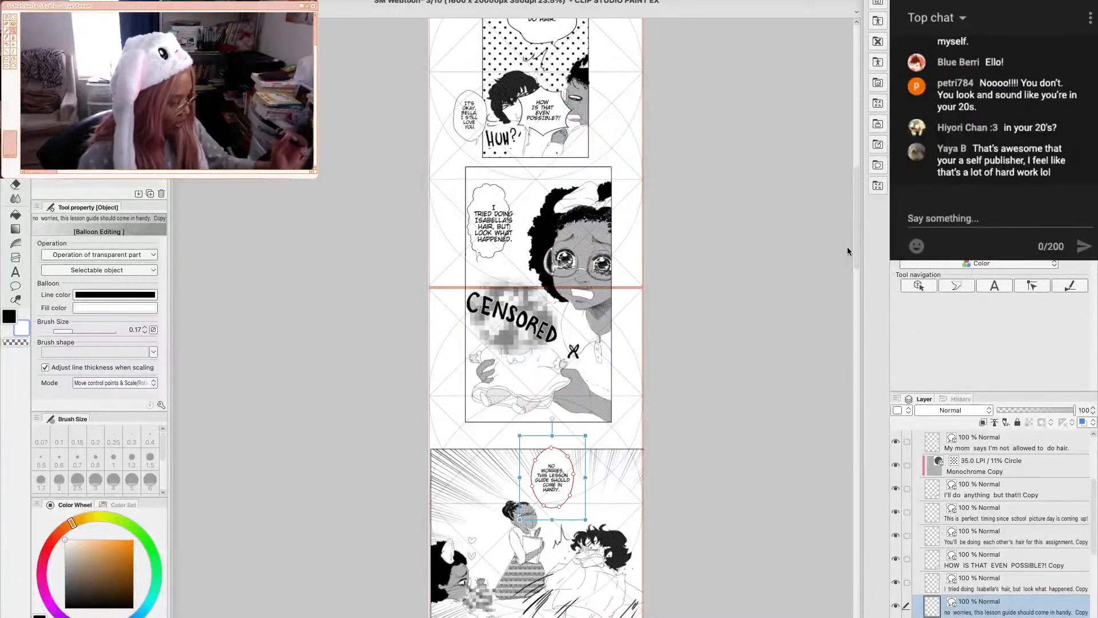
drag(846, 246, 844, 311)
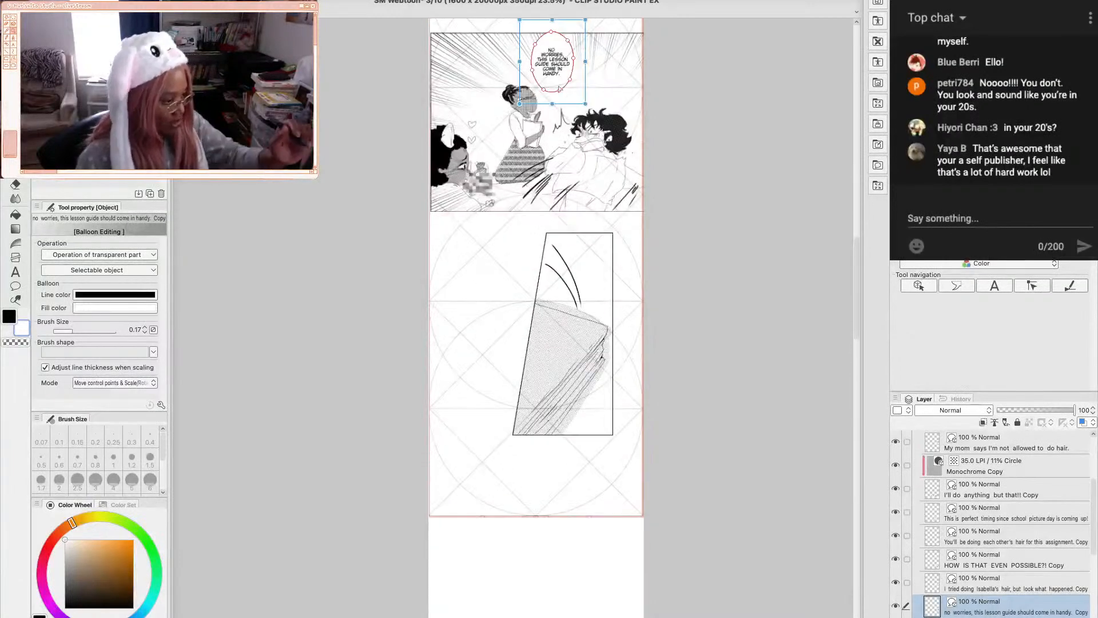
drag(524, 362, 524, 359)
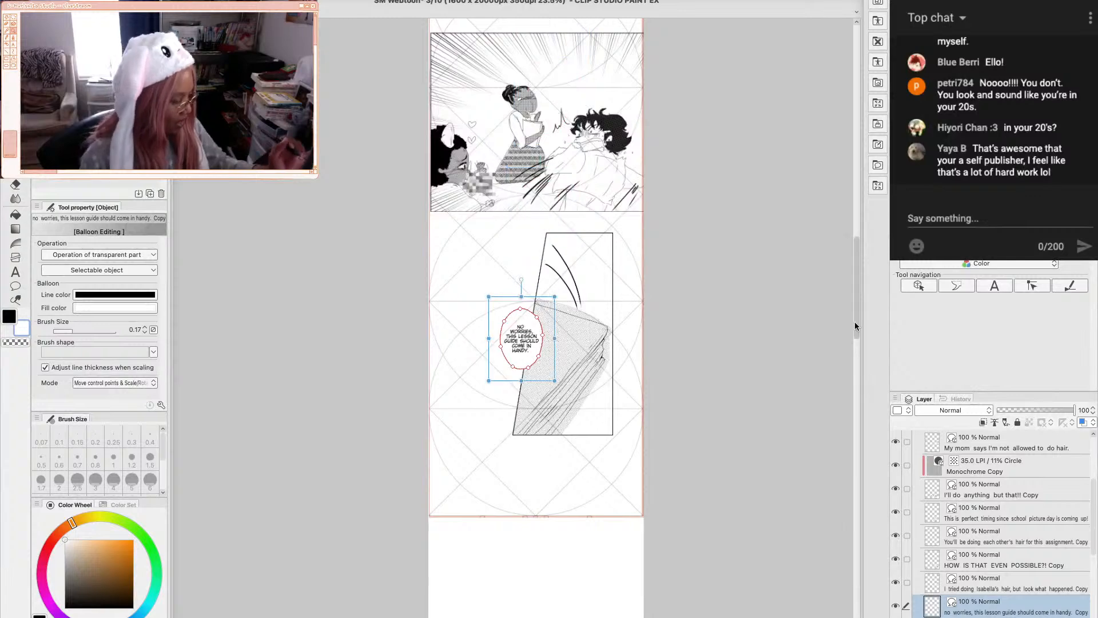
Nudge the text of the cloud-shaped "I tried doing Isabella's hair" balloon slightly up and left inside its outline
drag(855, 321, 851, 284)
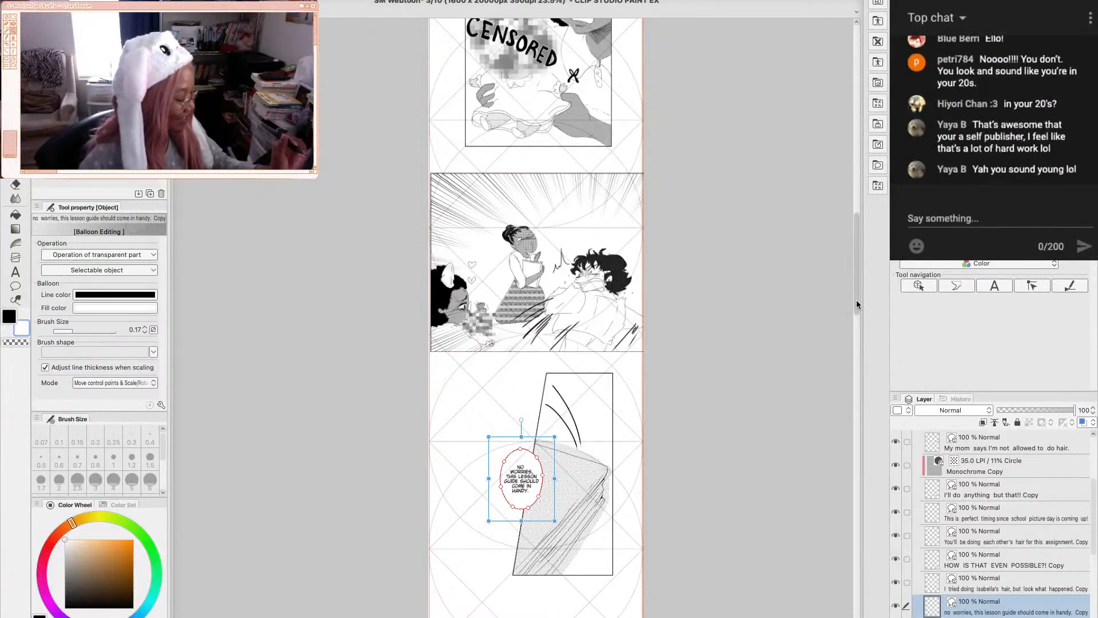
drag(856, 299, 845, 227)
scroll(846, 226, down, 2)
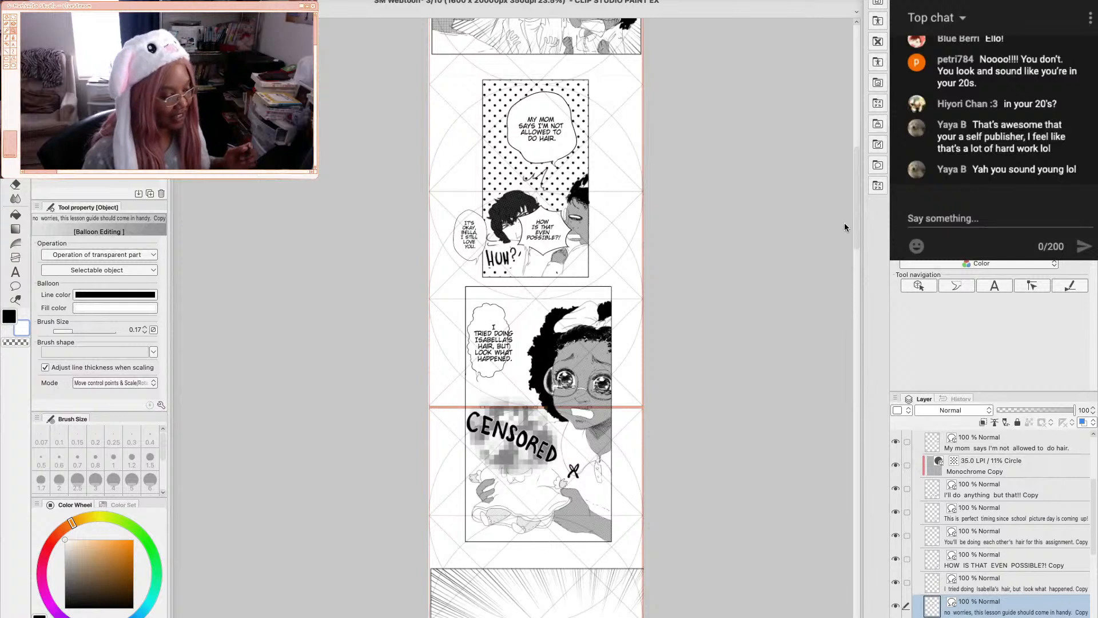
drag(855, 233, 856, 242)
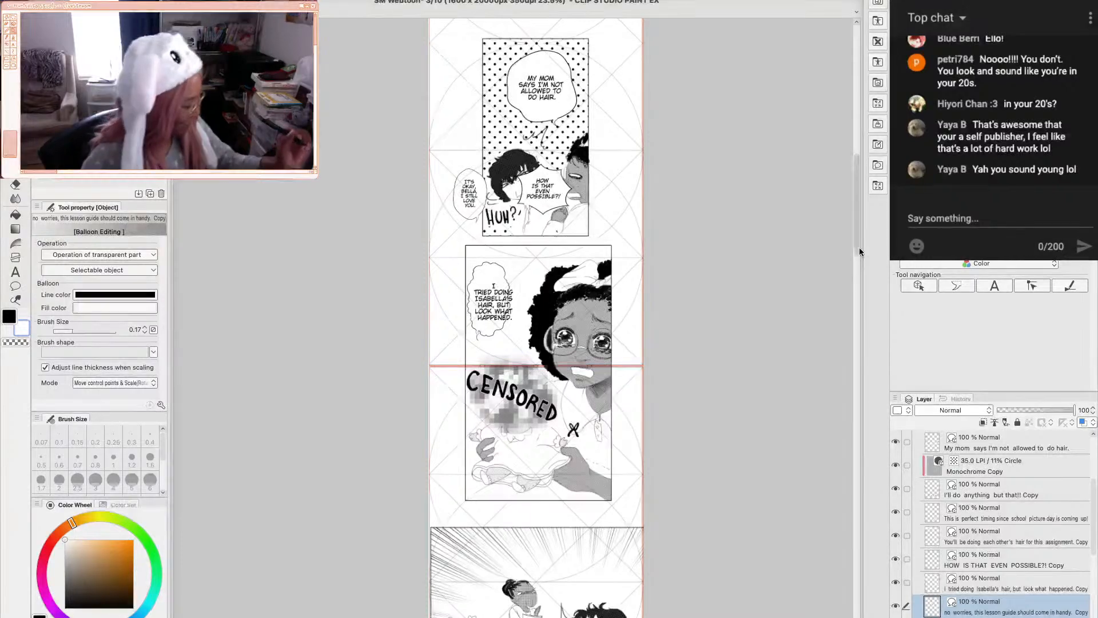
scroll(857, 249, down, 2)
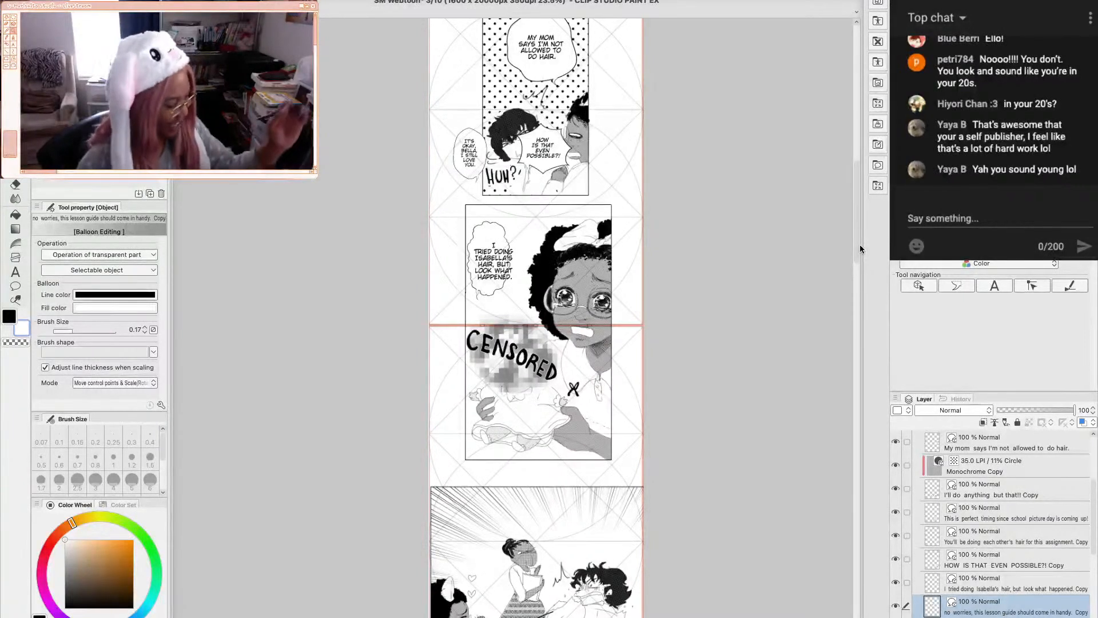
drag(854, 262, 853, 253)
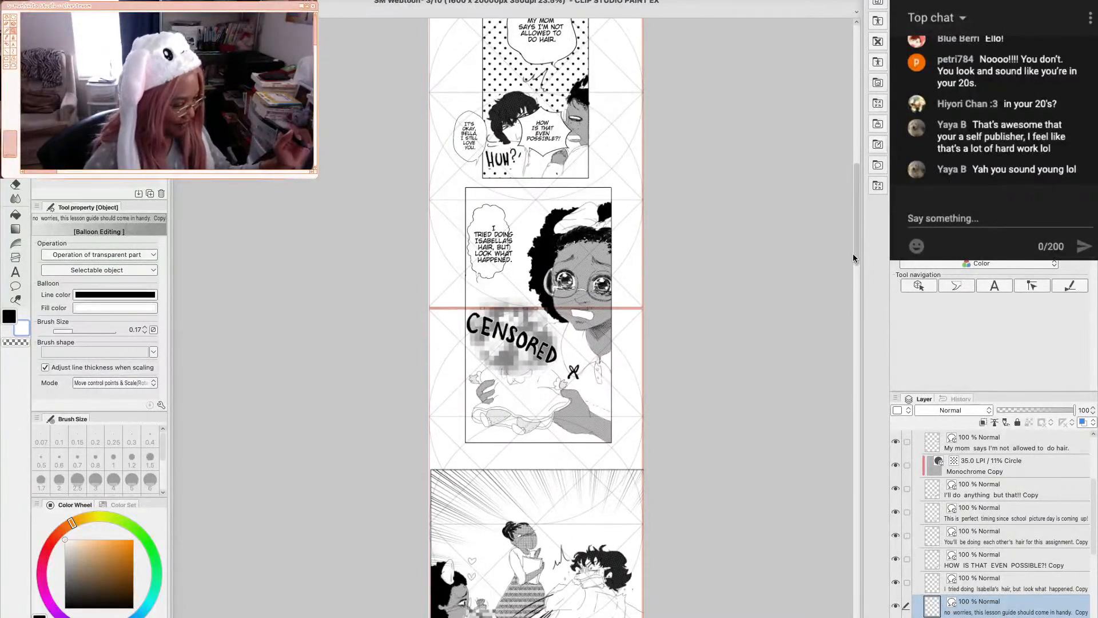
click(477, 278)
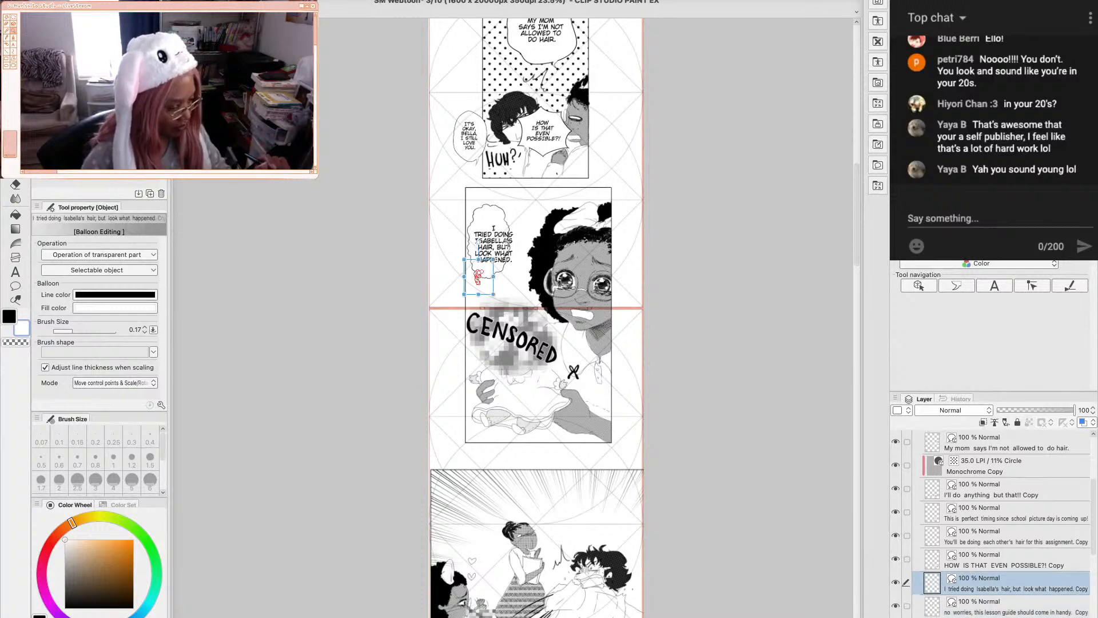
click(498, 251)
drag(498, 254, 495, 252)
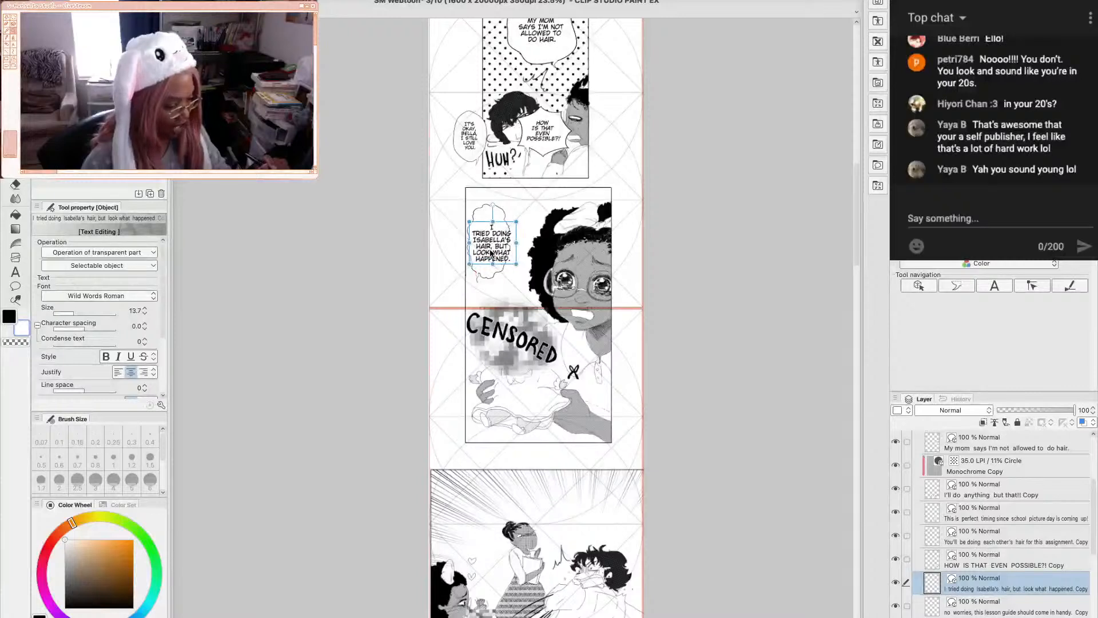
click(476, 211)
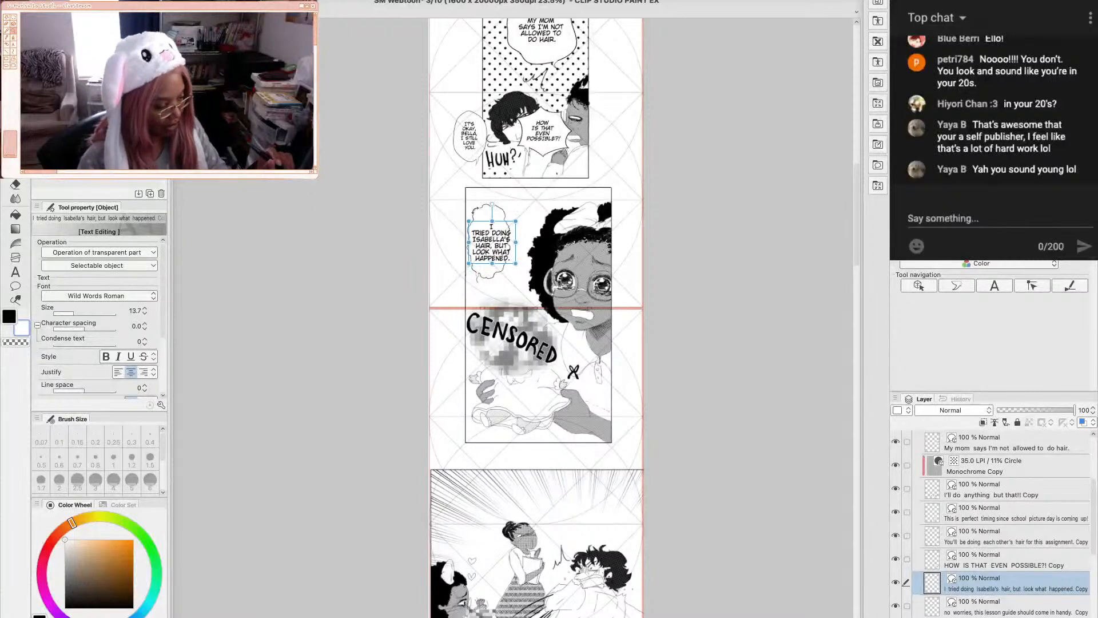
Enlarge the cloud-shaped "I tried doing" balloon together with its tail so its outline fits around the text
click(488, 273)
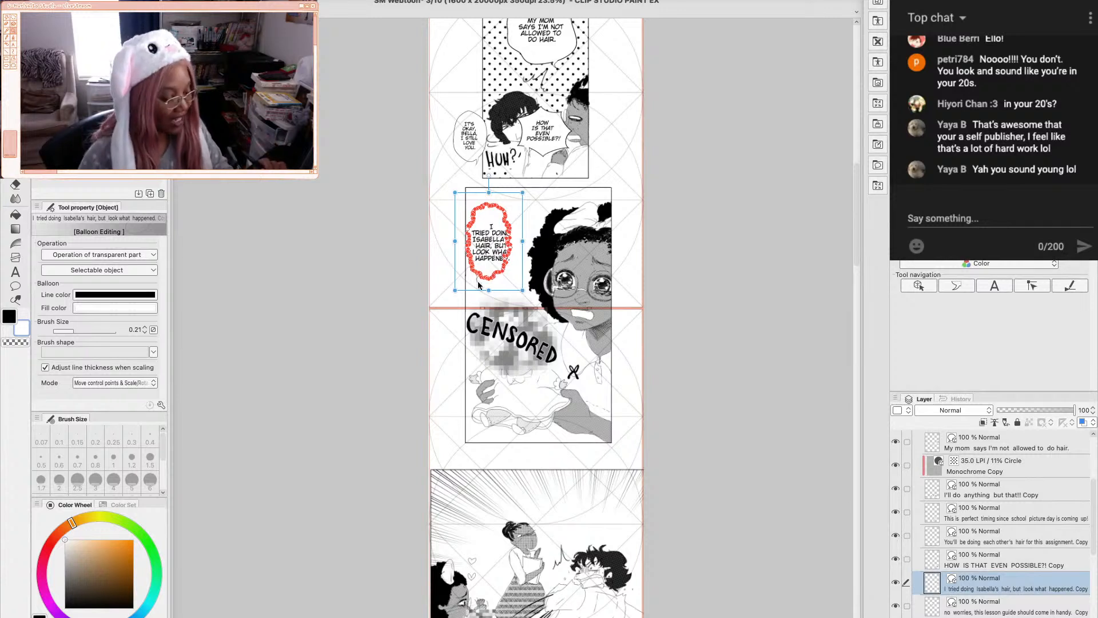
drag(476, 282, 480, 287)
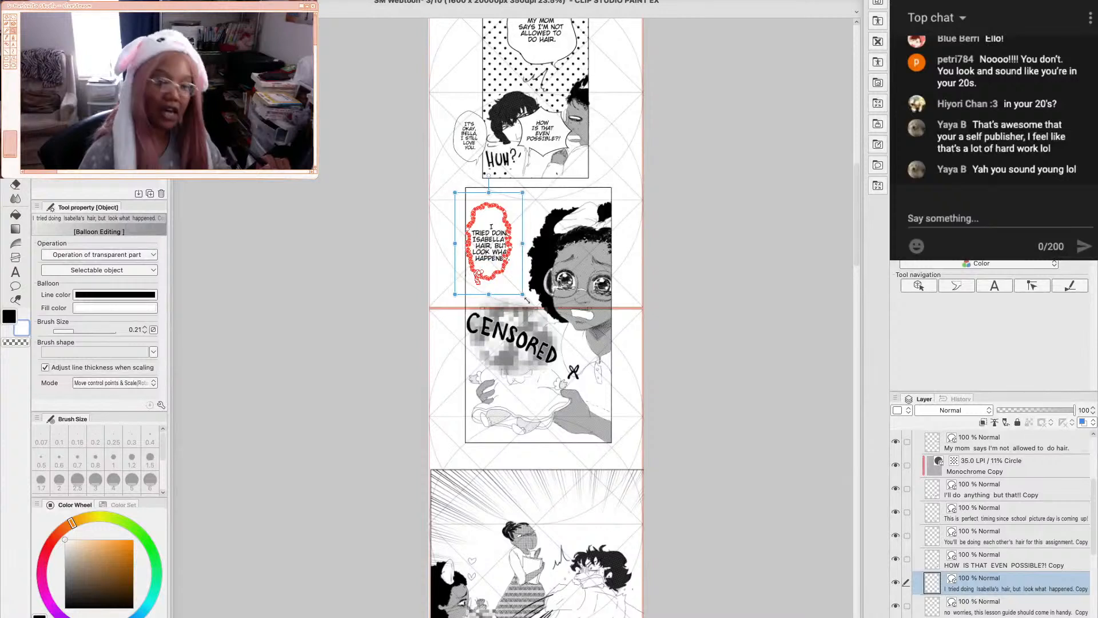
mouse_move(521, 294)
mouse_down()
mouse_move(540, 311)
mouse_move(511, 309)
mouse_move(536, 315)
mouse_up()
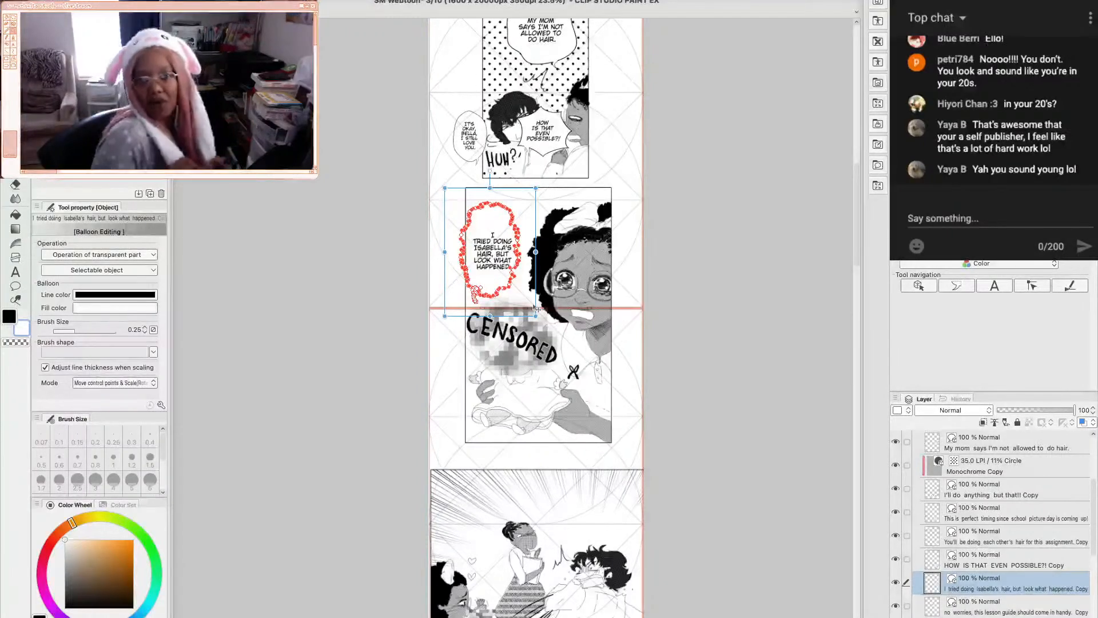
Move the cloud-shaped "I tried doing" balloon's tail to the balloon's lower-right edge and rotate it toward the crying girl
click(634, 256)
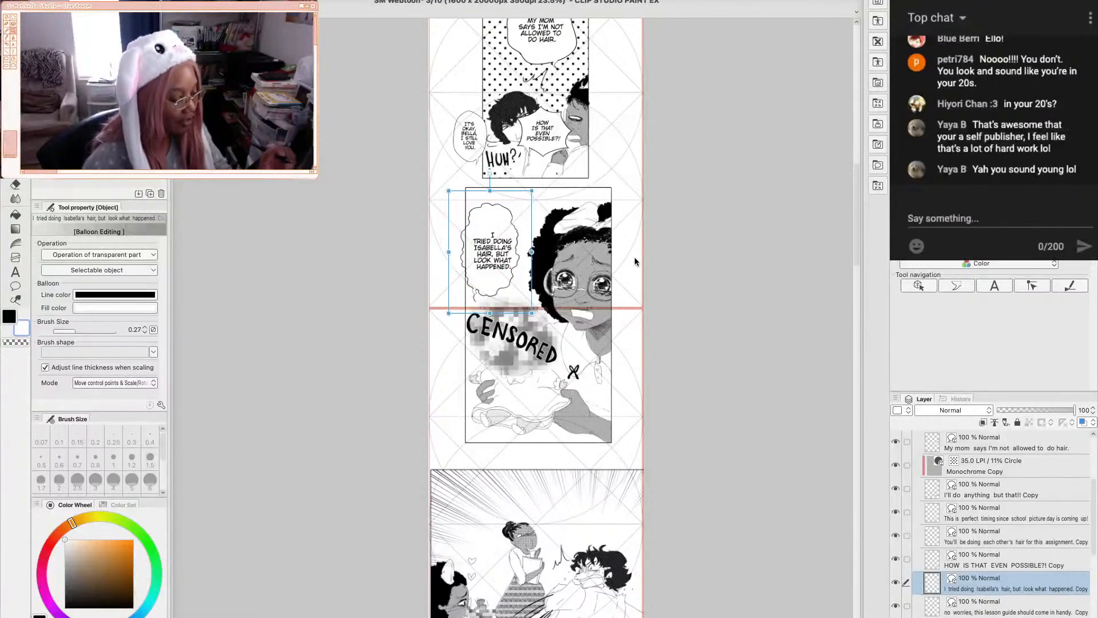
click(475, 298)
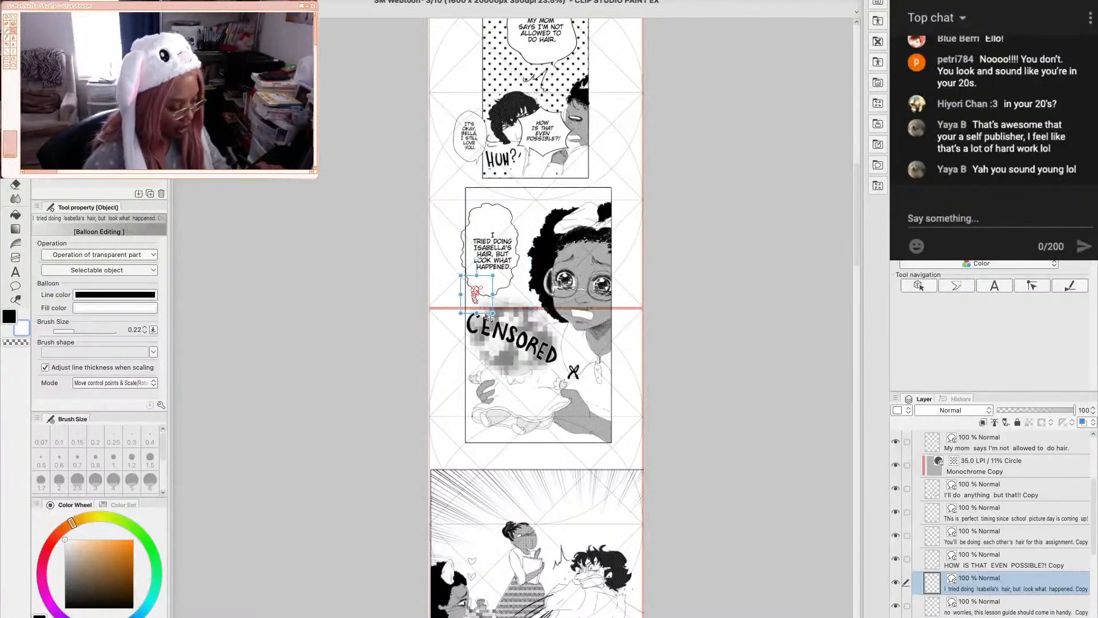
drag(487, 316, 517, 295)
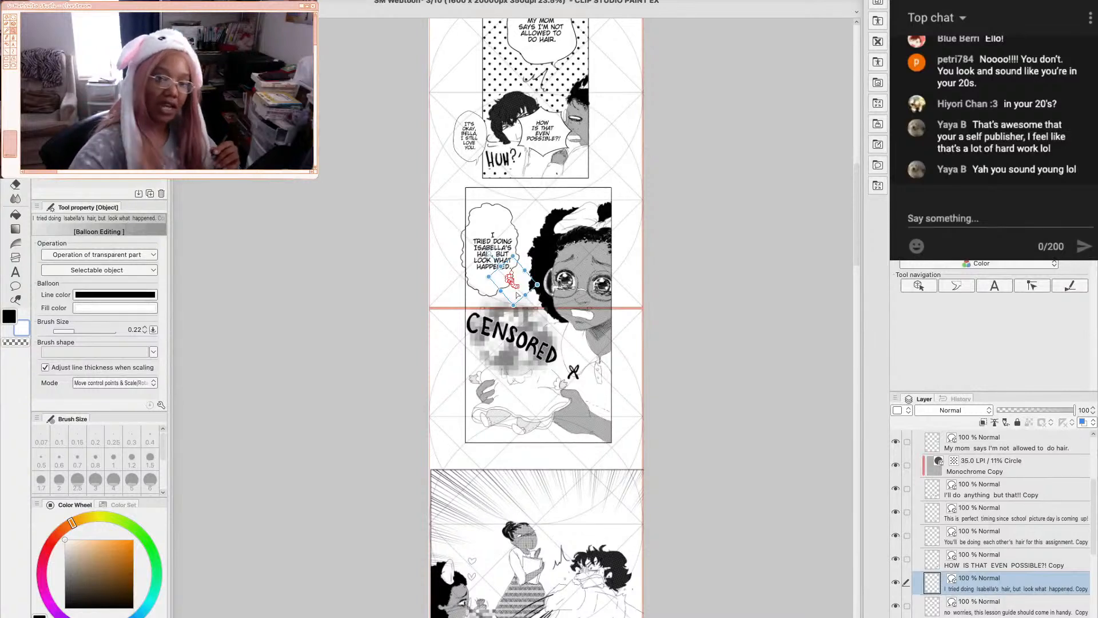
Nudge the "I tried doing" text slightly left and enlarge its cloud-shaped outline so it extends past the panel's left border
click(490, 252)
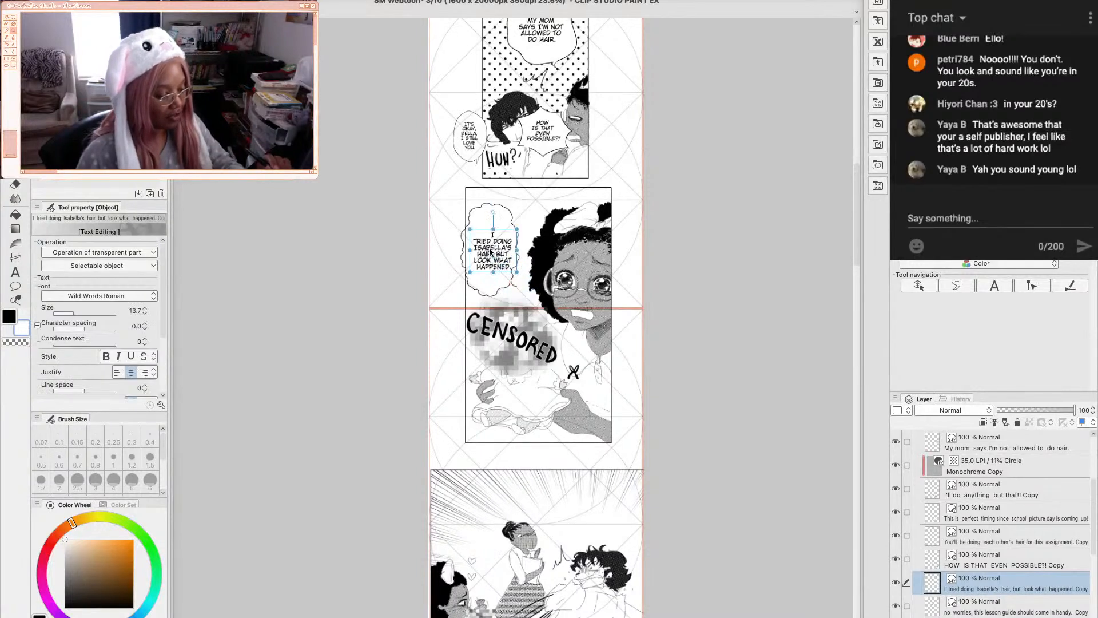
drag(493, 243, 489, 242)
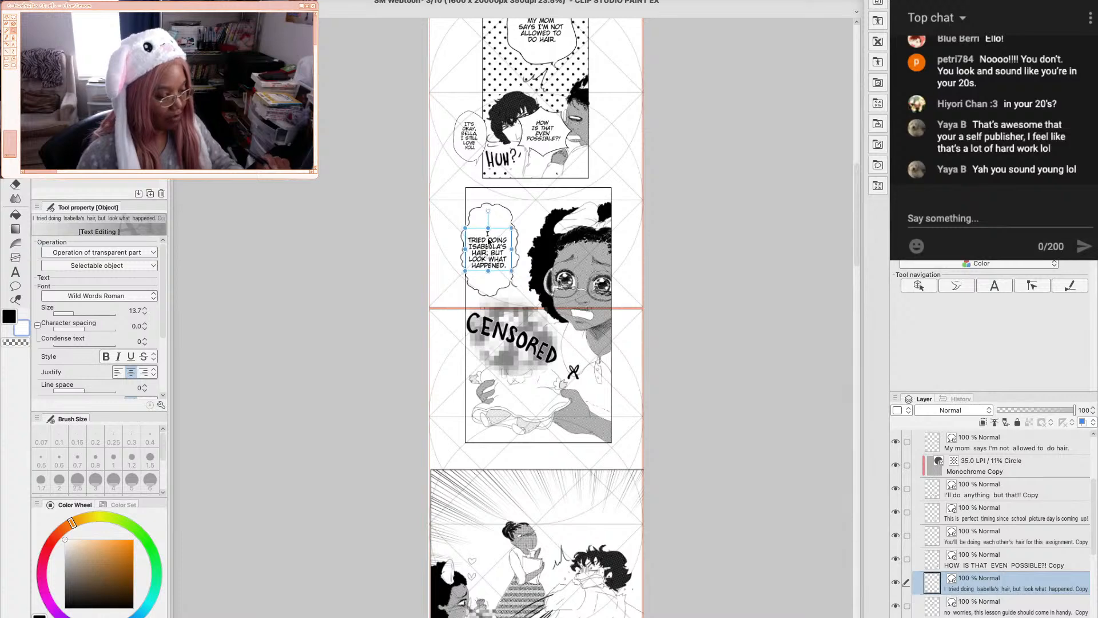
click(472, 205)
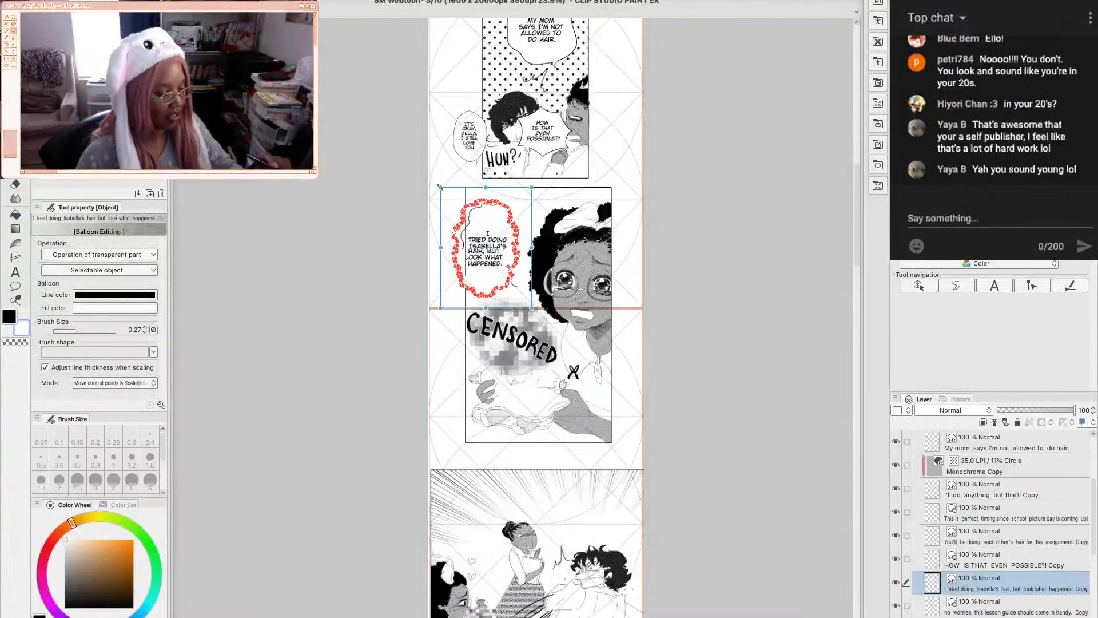
drag(439, 186, 438, 188)
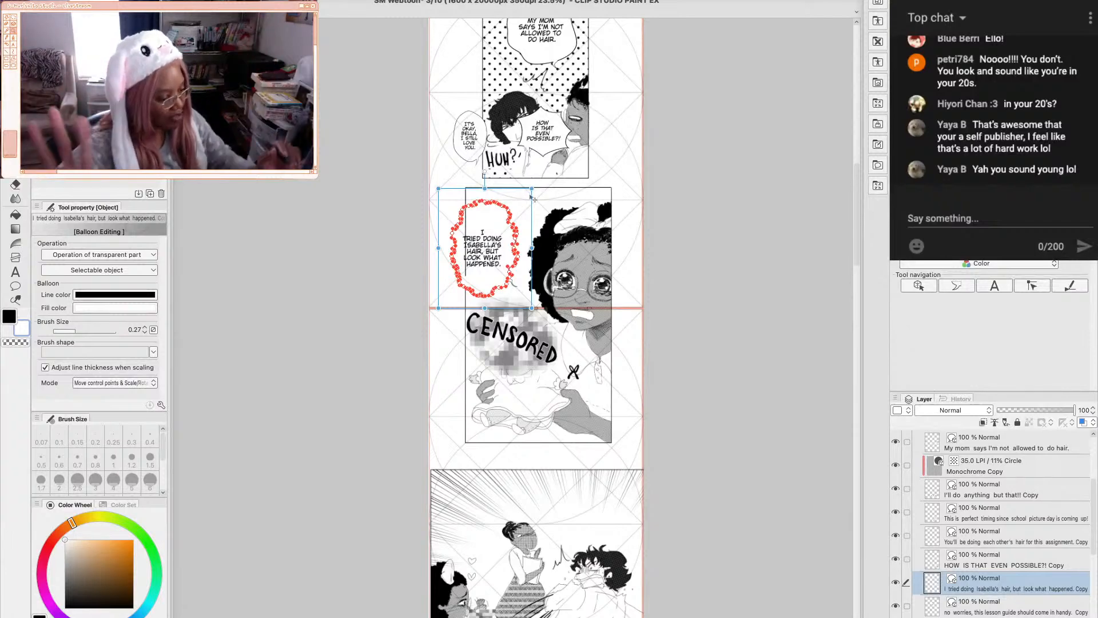
drag(531, 189, 533, 192)
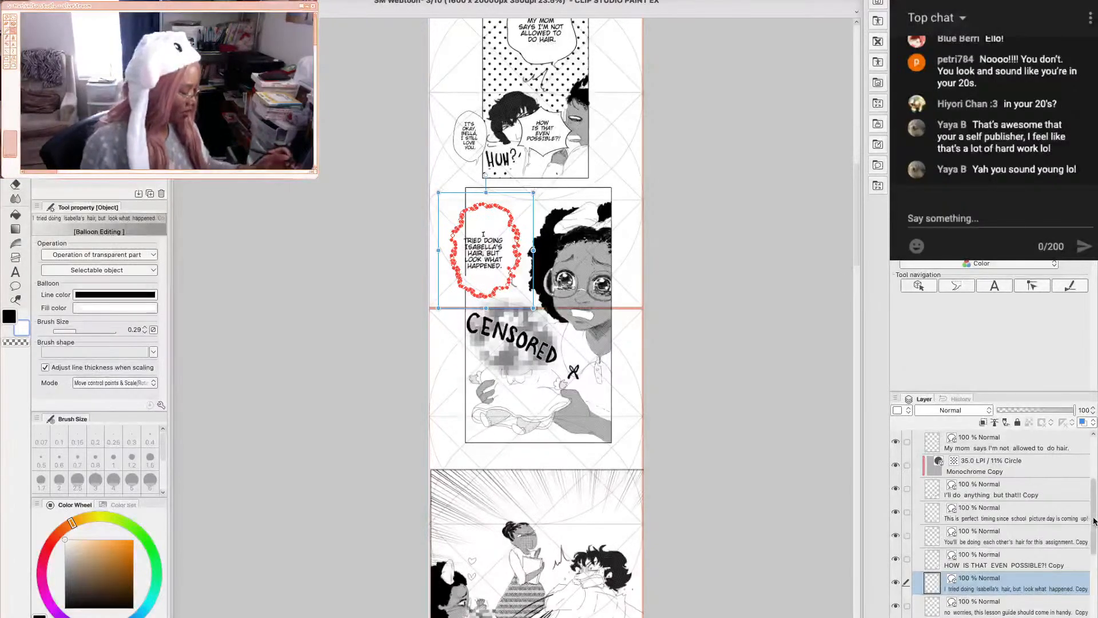
Toggle the visibility of Folder 2 off and on to check which artwork it contains
drag(1091, 522, 1084, 482)
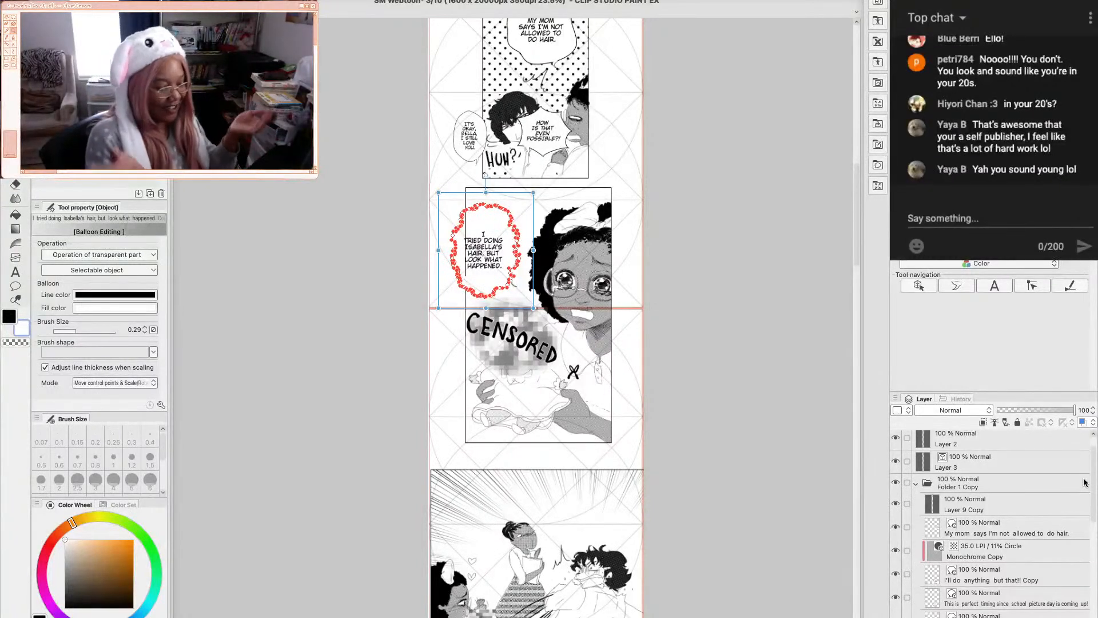
scroll(1085, 482, down, 1)
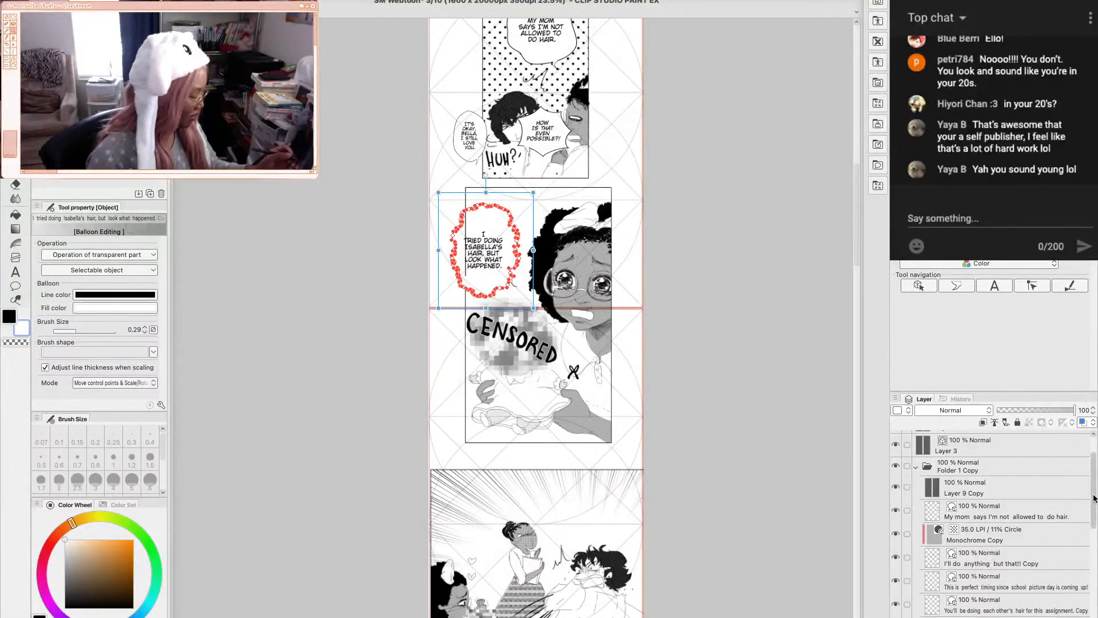
drag(1094, 505, 1080, 527)
scroll(1081, 526, down, 4)
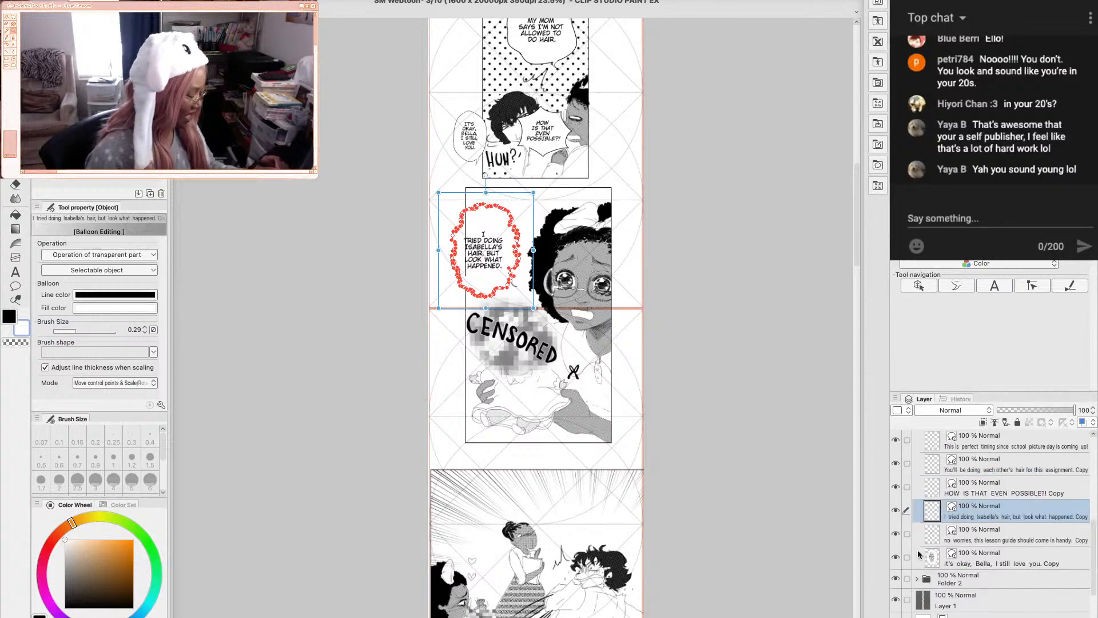
click(896, 578)
click(895, 579)
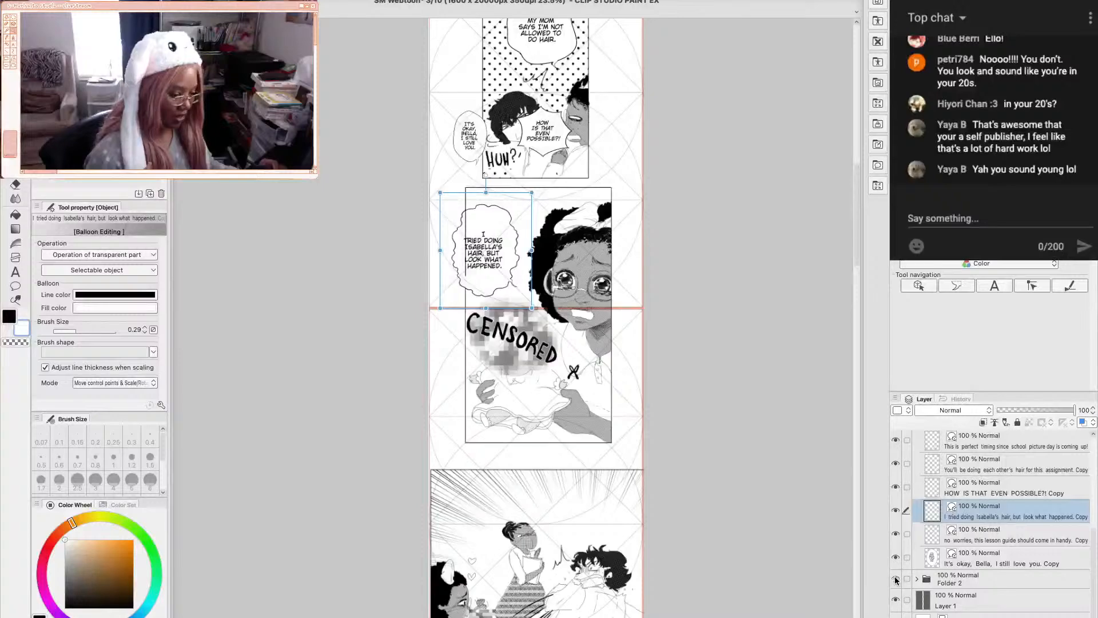
Move the Folder 1 Copy layer folder above Layer 2, directly below Folder 1, and expand it again
scroll(1088, 501, up, 5)
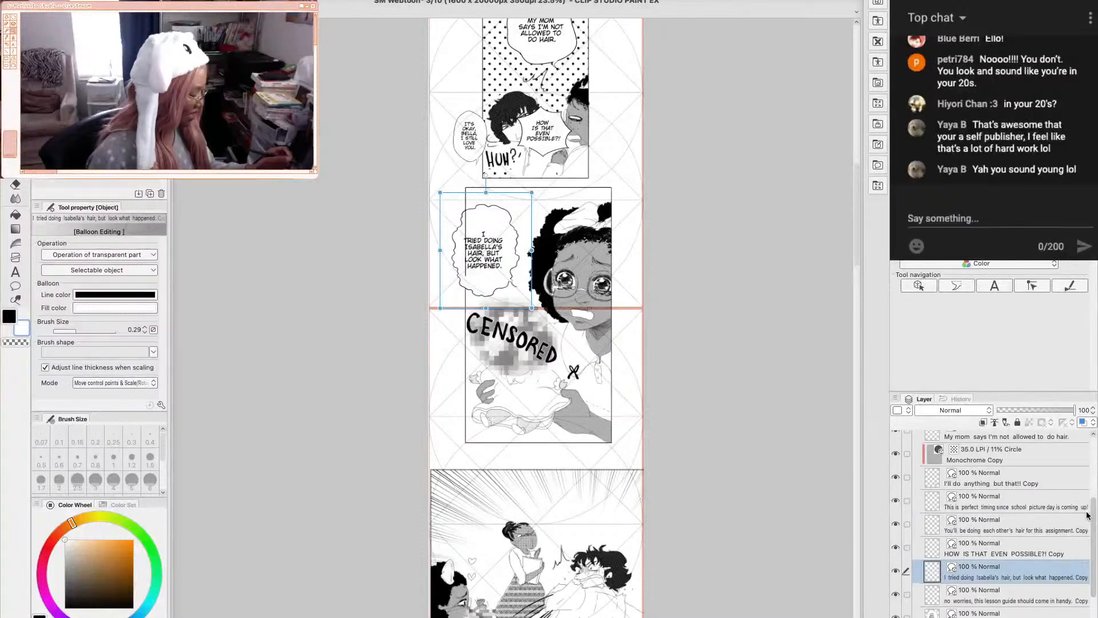
scroll(1089, 491, up, 1)
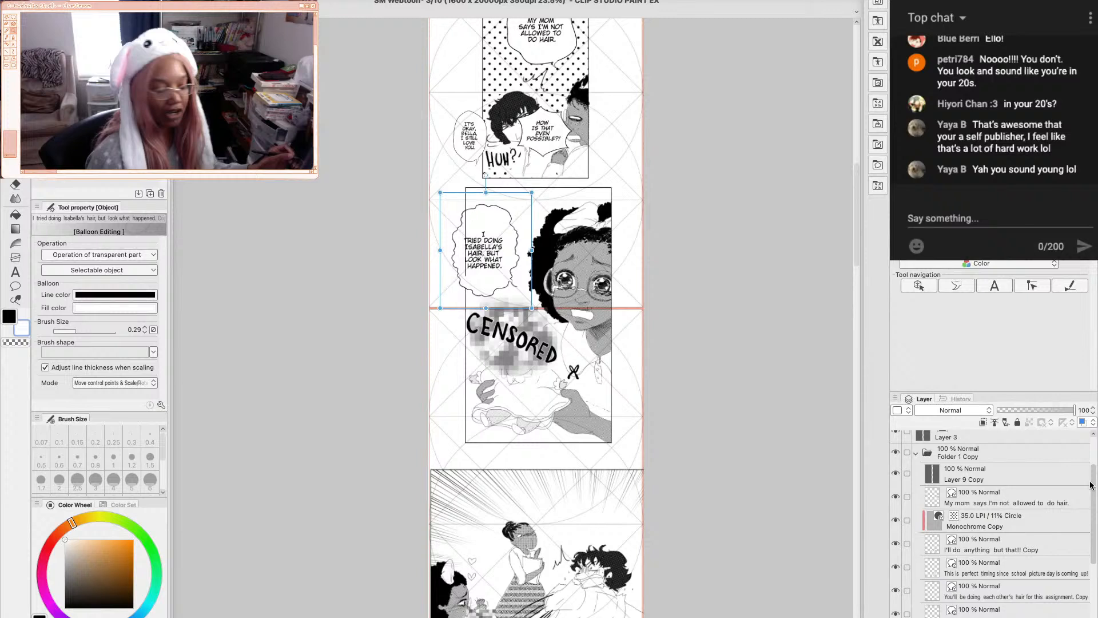
scroll(1090, 485, up, 3)
click(928, 507)
click(978, 506)
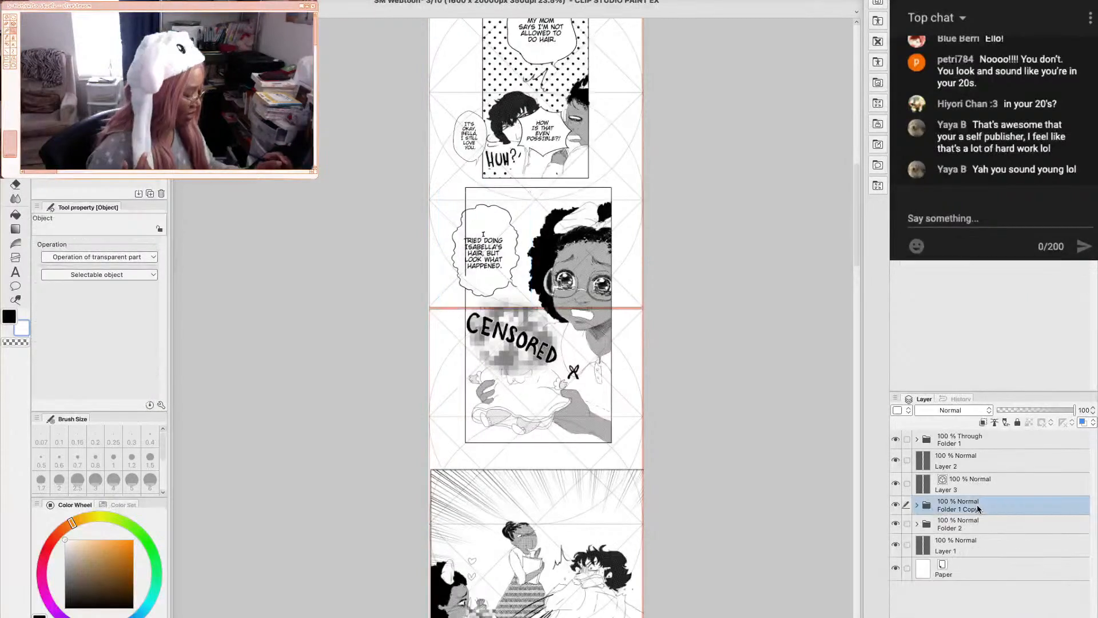
drag(977, 505, 973, 446)
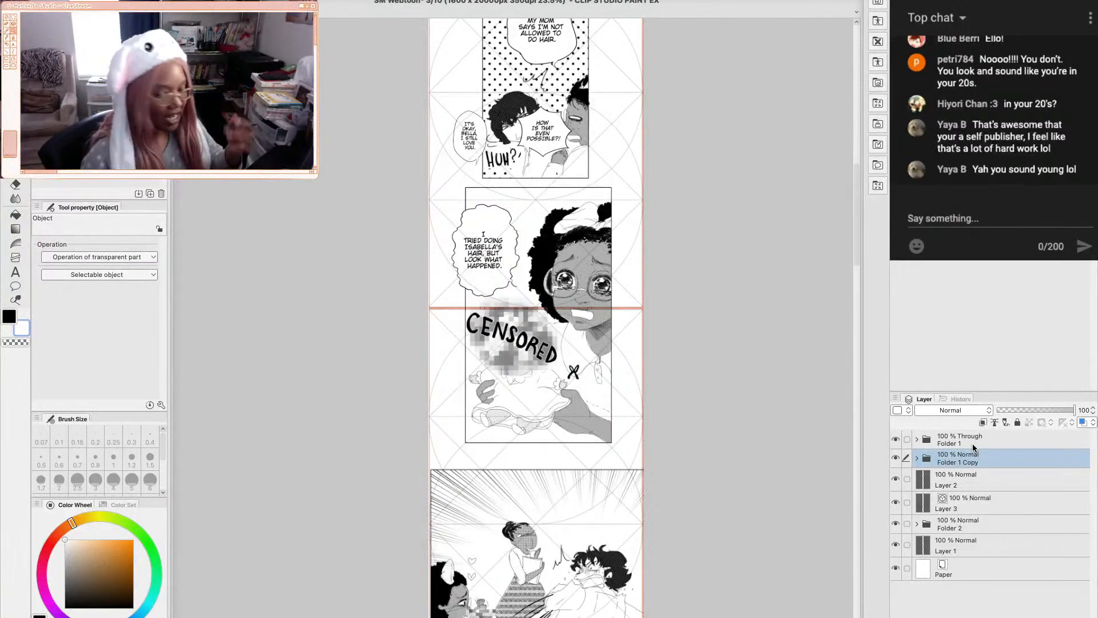
click(926, 456)
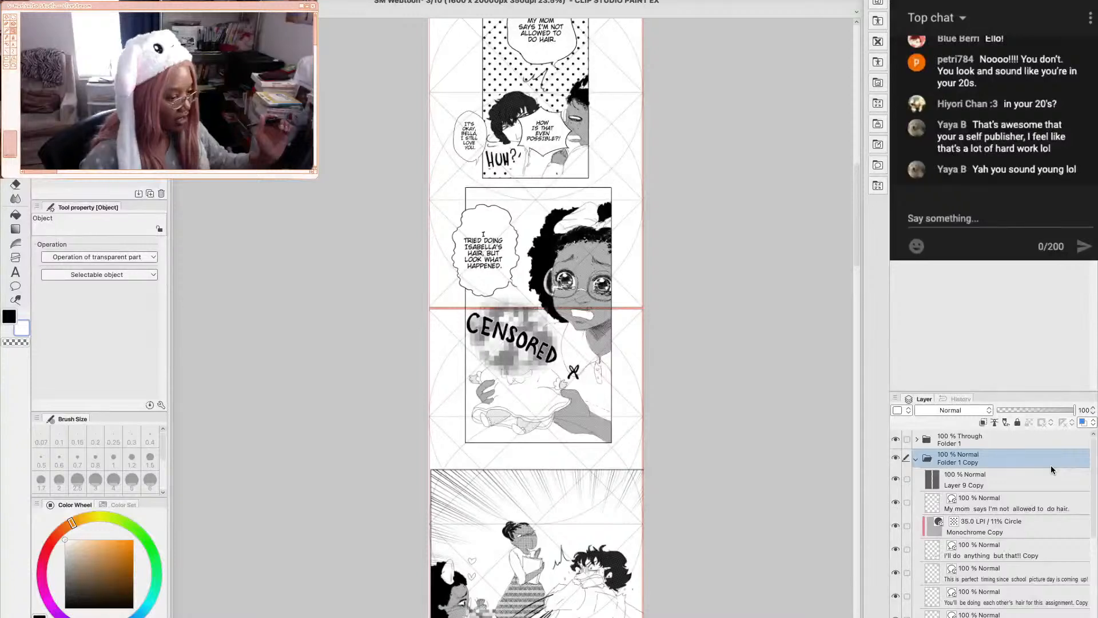
Move the "It's okay, Bella, I still love you" balloon with its tail down to the speed-line panel's upper edge
click(478, 165)
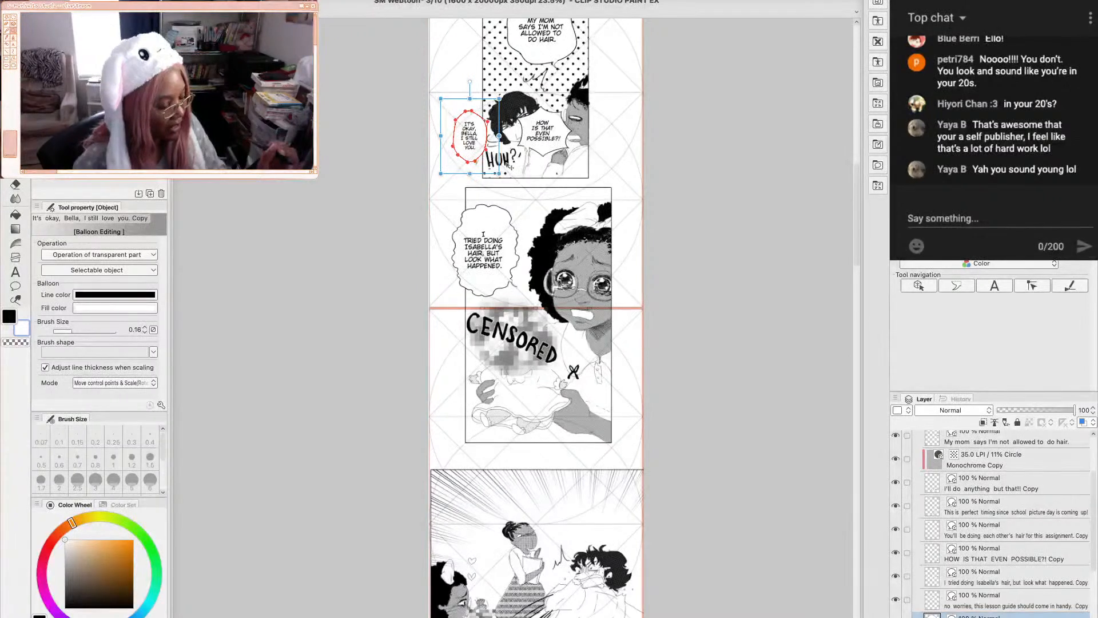
drag(475, 162, 477, 161)
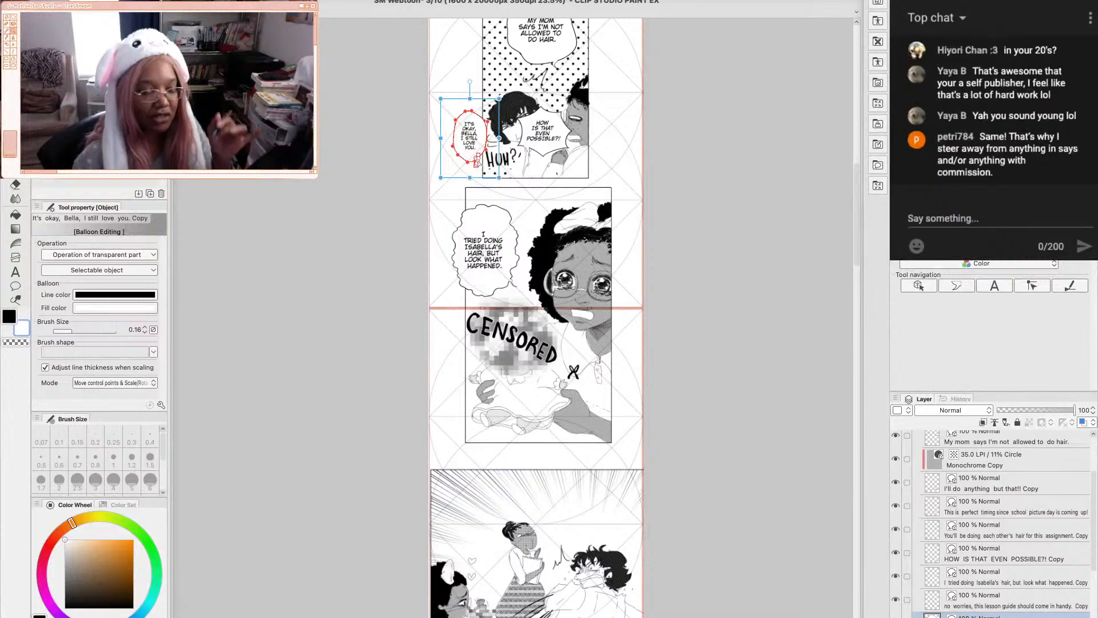
drag(477, 162, 568, 517)
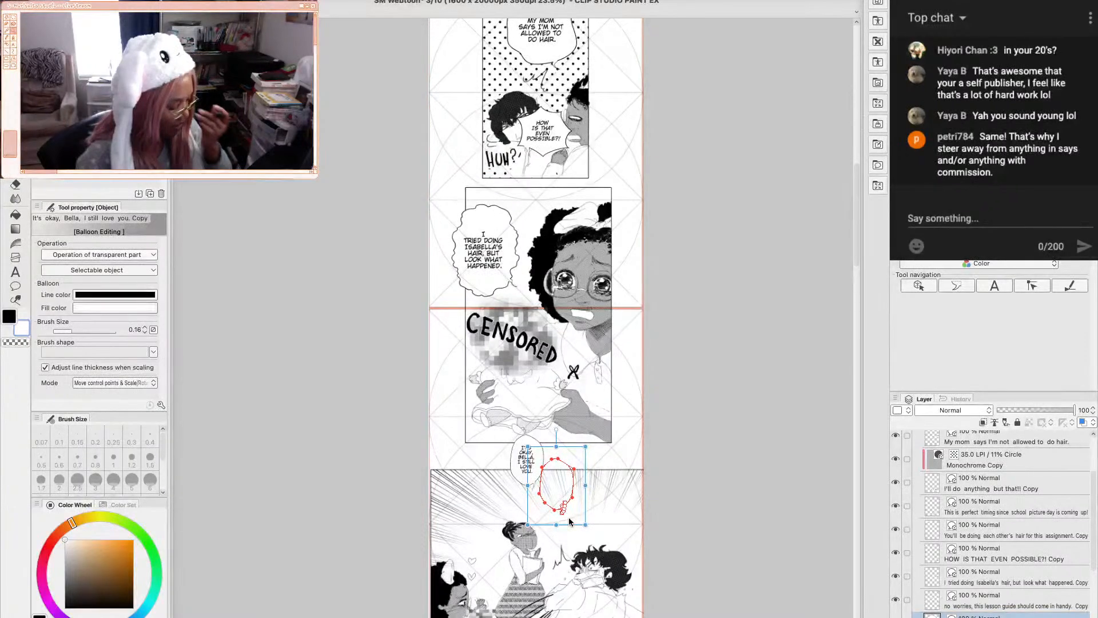
scroll(569, 517, up, 2)
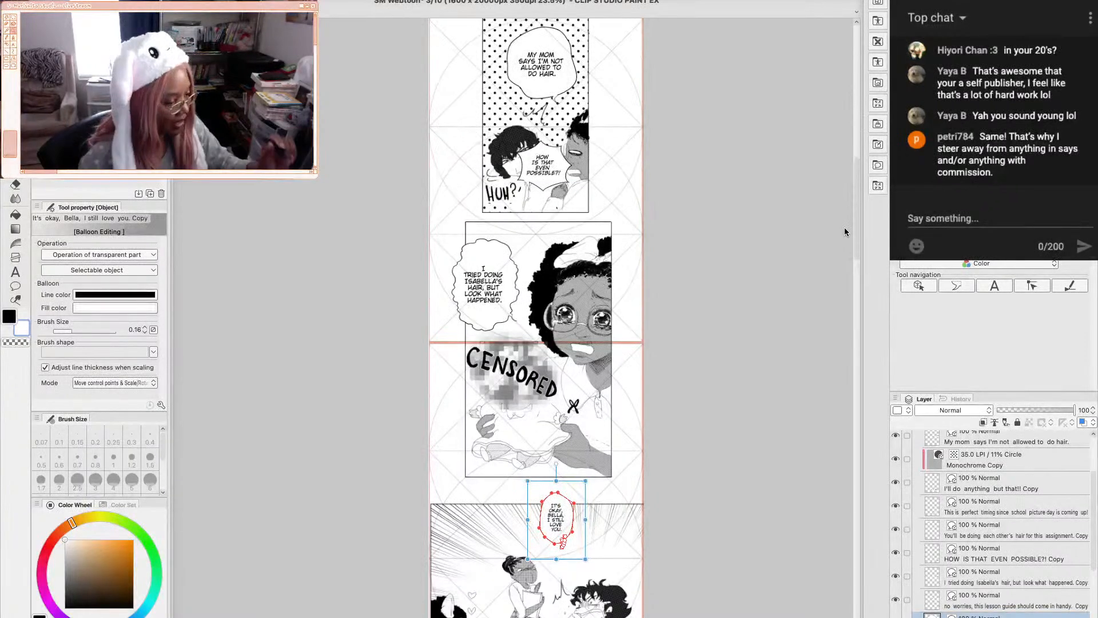
Move the "How is that even possible?!" balloon down to the lower border of the "Censored" panel, beneath the doll
click(559, 179)
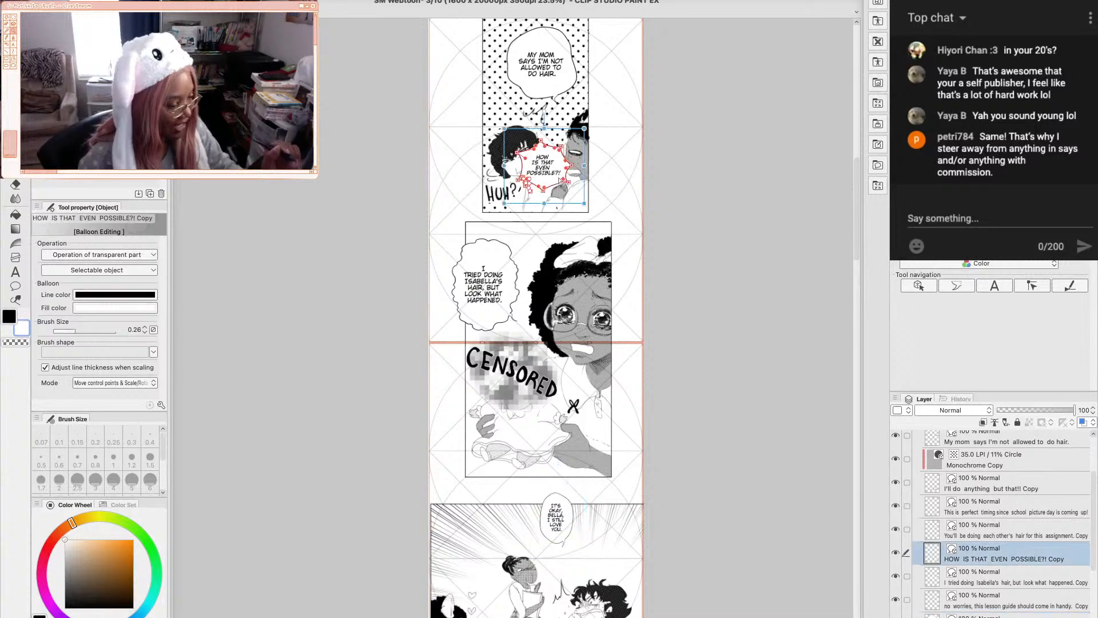
drag(560, 179, 533, 491)
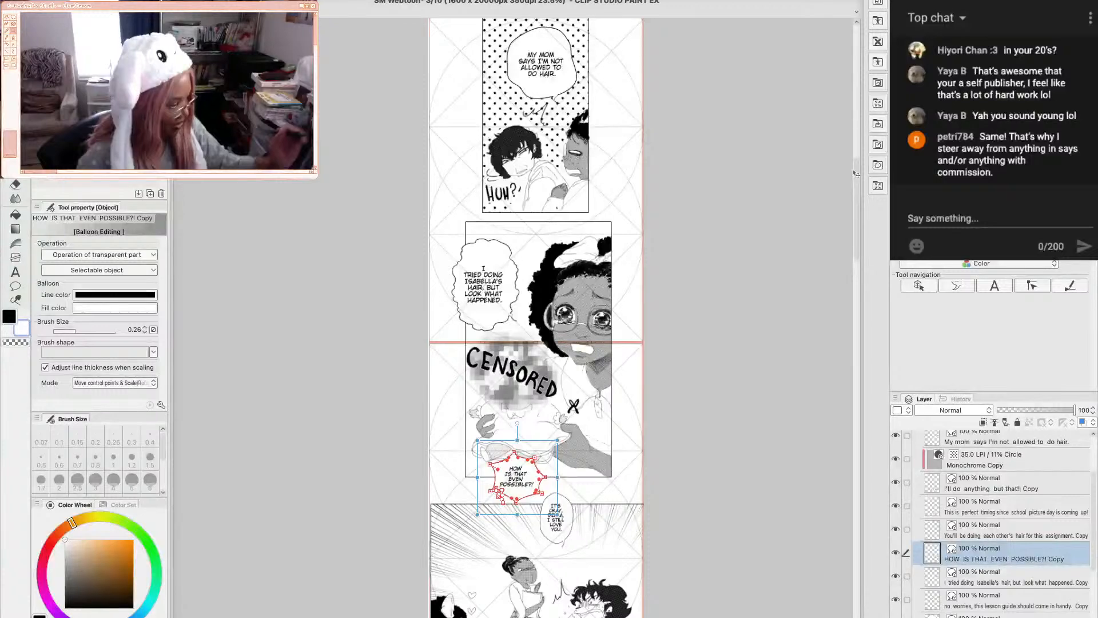
drag(856, 173, 853, 205)
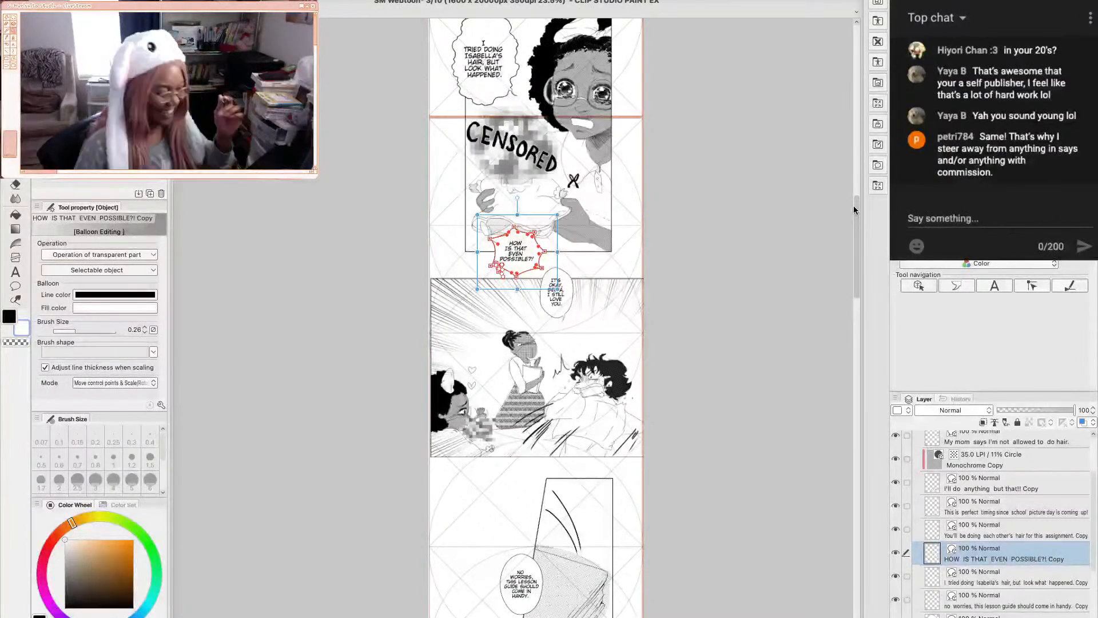
Move the "It's okay, Bella" balloon and its tail to the upper-left area of the speed-line panel, above the hearts
scroll(853, 207, down, 2)
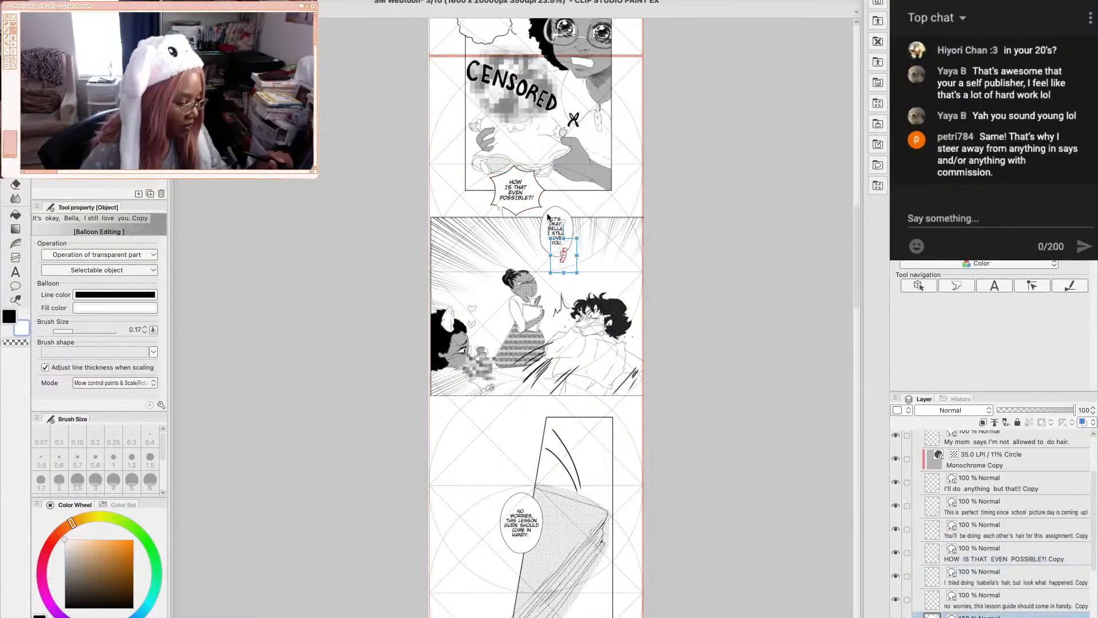
click(565, 243)
drag(565, 243, 470, 288)
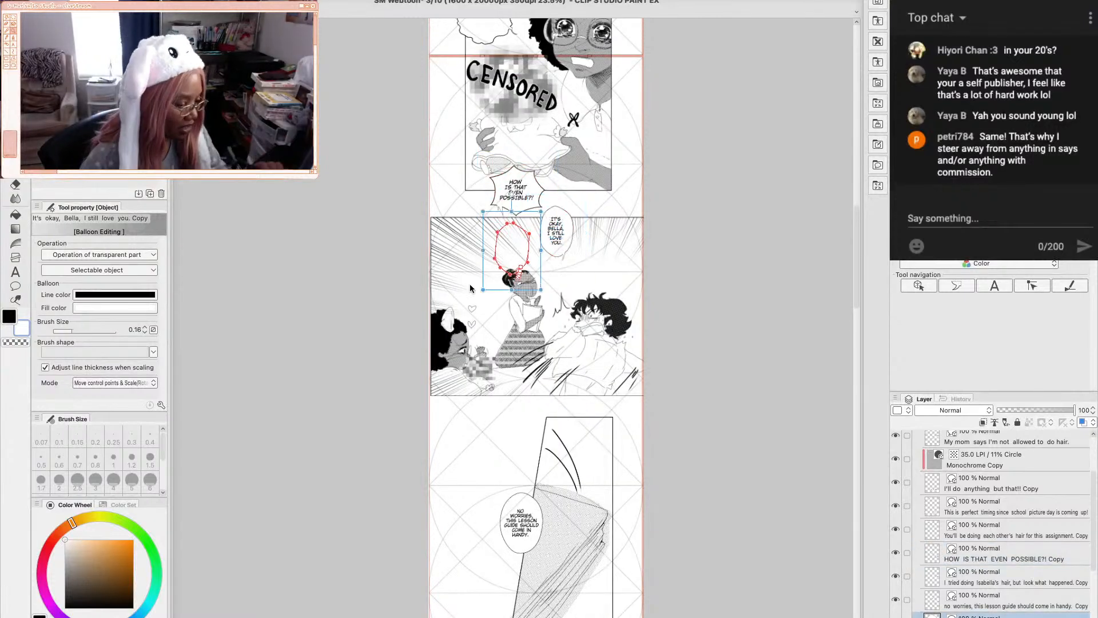
Set the "It's okay, Bella" balloon's text size to 13.7
click(479, 269)
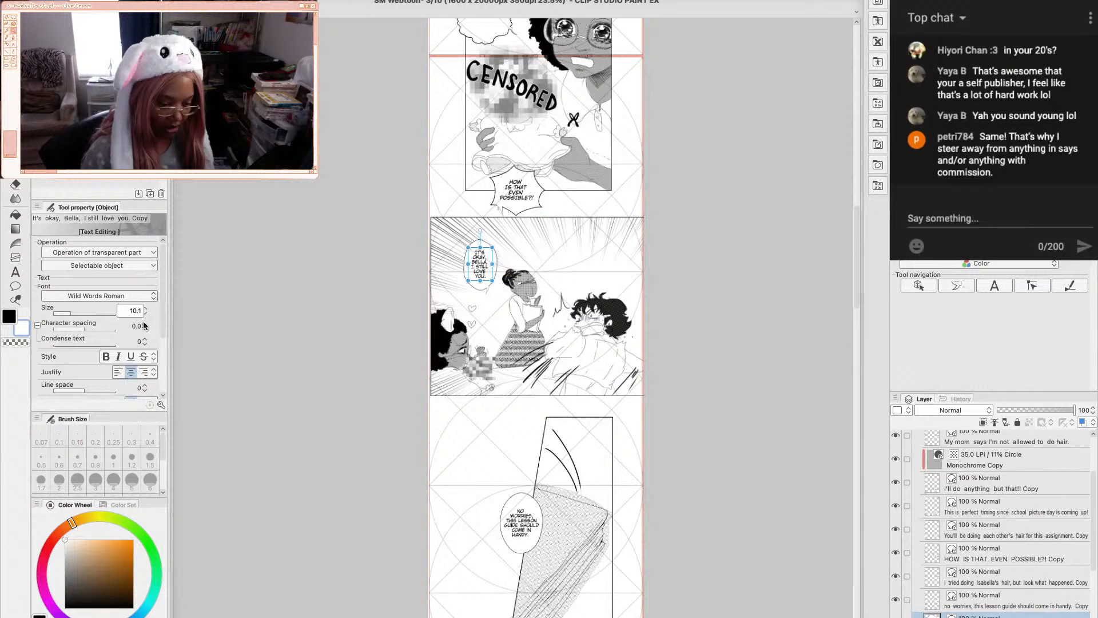
text(13.)
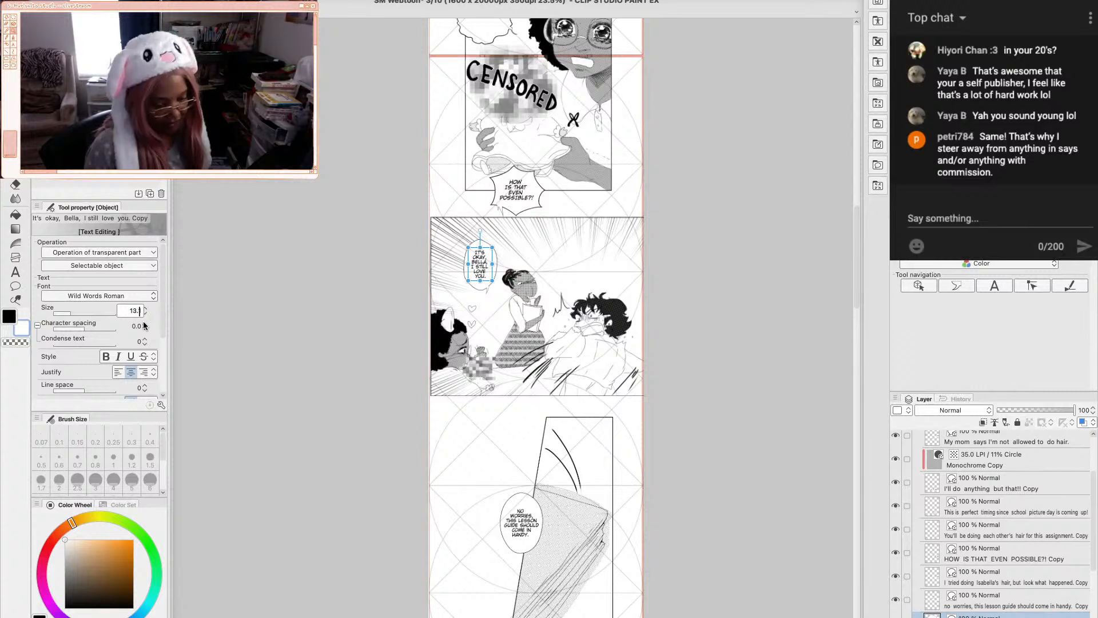
text(7)
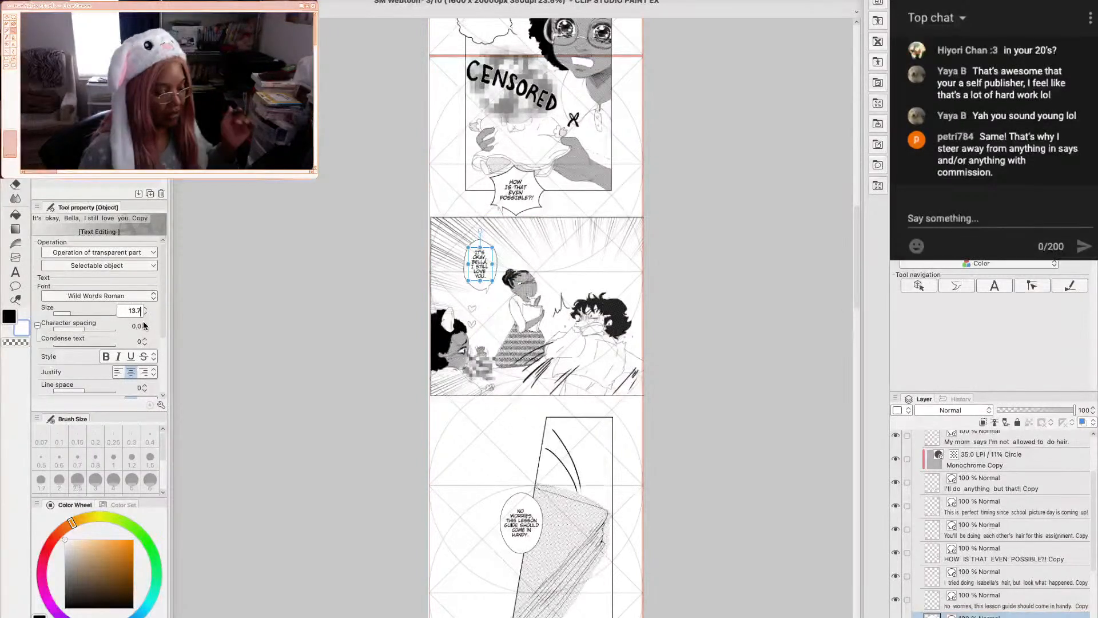
key(Return)
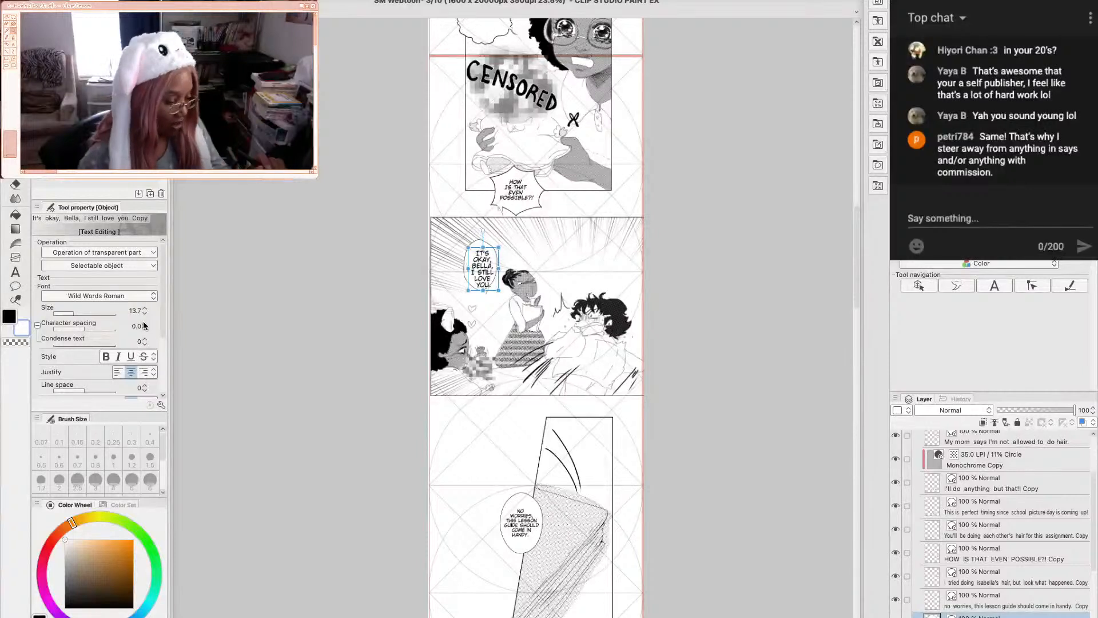
Shift the "It's okay, Bella" balloon up and left in the speed-line panel, centre its text inside and realign its tail beneath
click(488, 291)
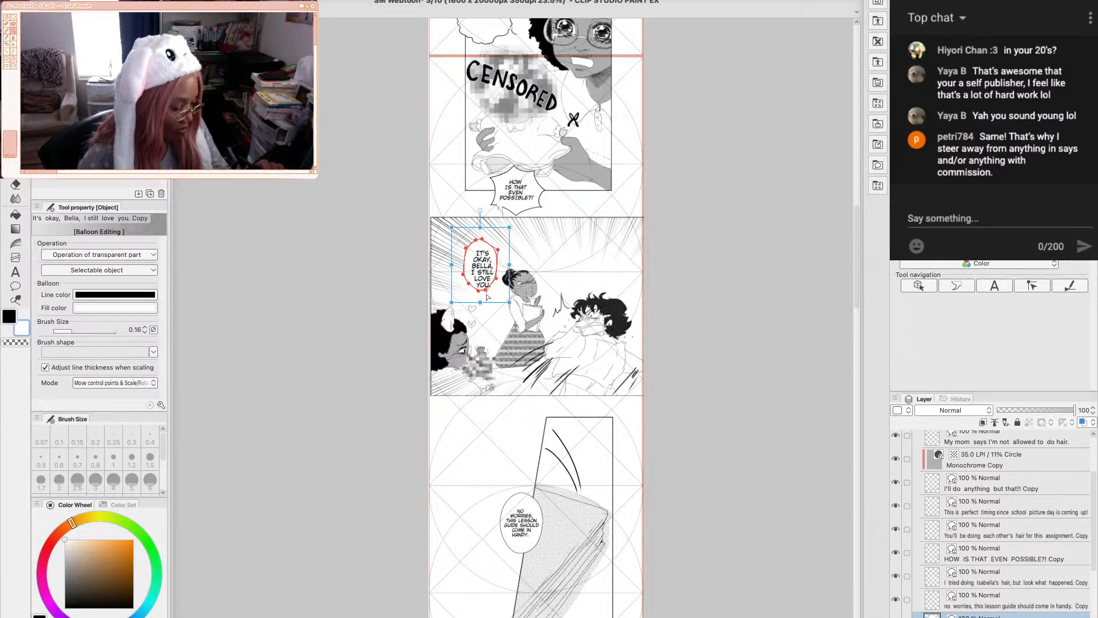
drag(488, 296, 482, 283)
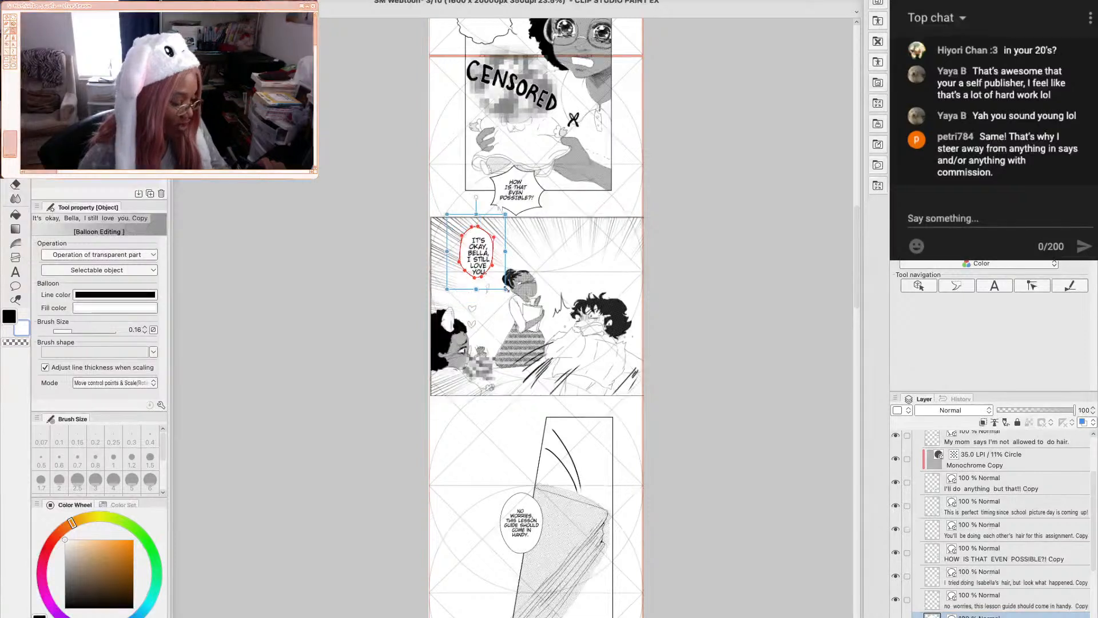
click(483, 267)
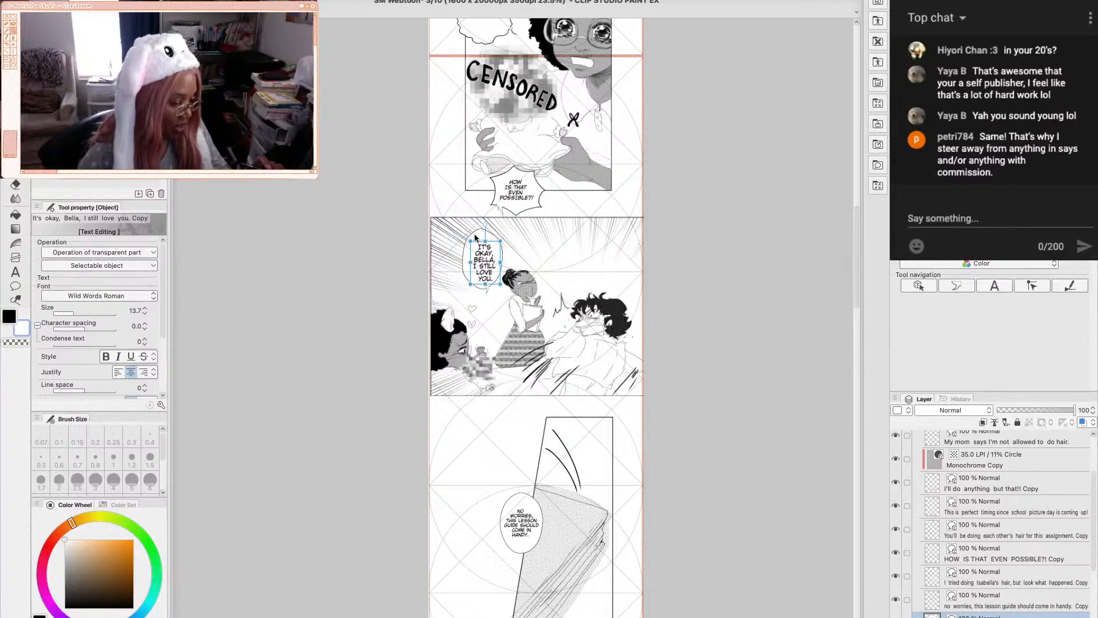
drag(475, 237, 473, 233)
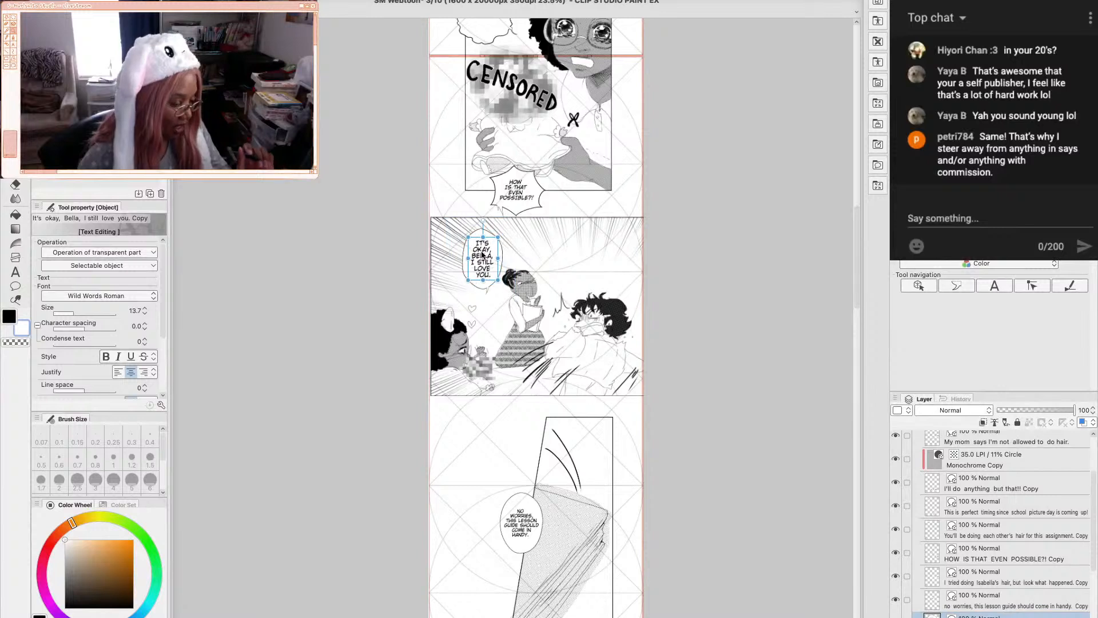
click(487, 290)
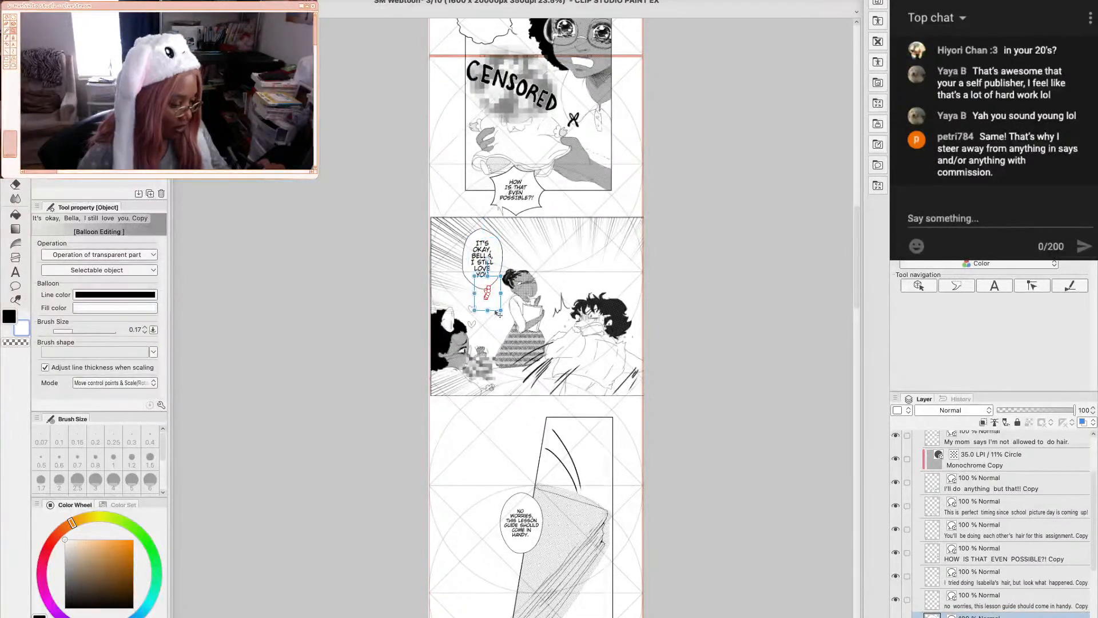
drag(499, 313, 501, 309)
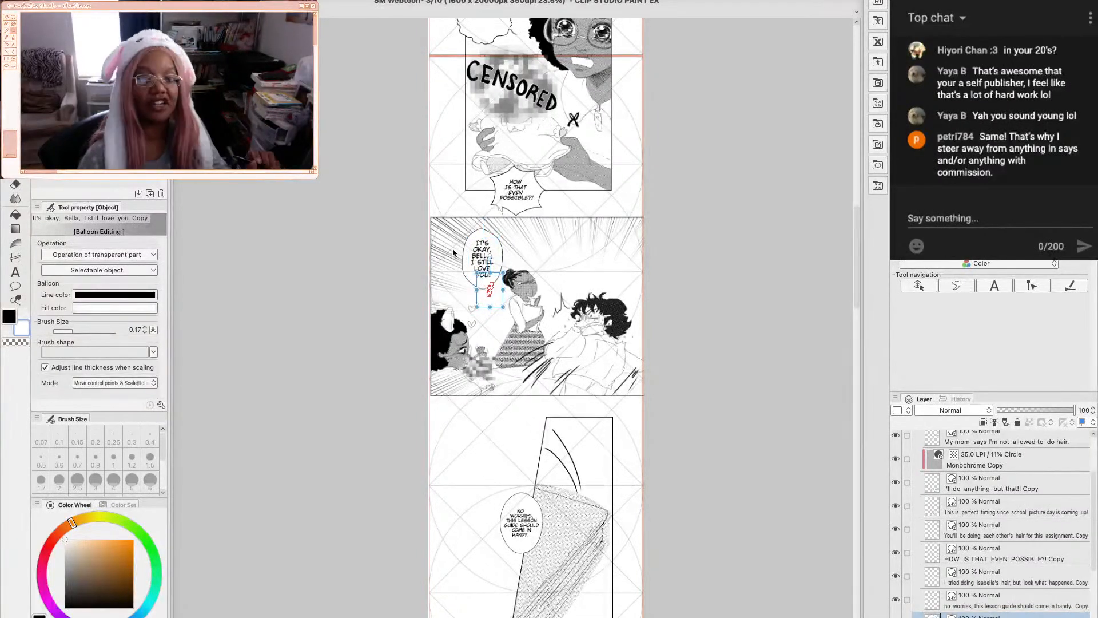
Enlarge the "It's okay, Bella" balloon around its text, move it slightly left and bring the tail under its lower edge
click(480, 238)
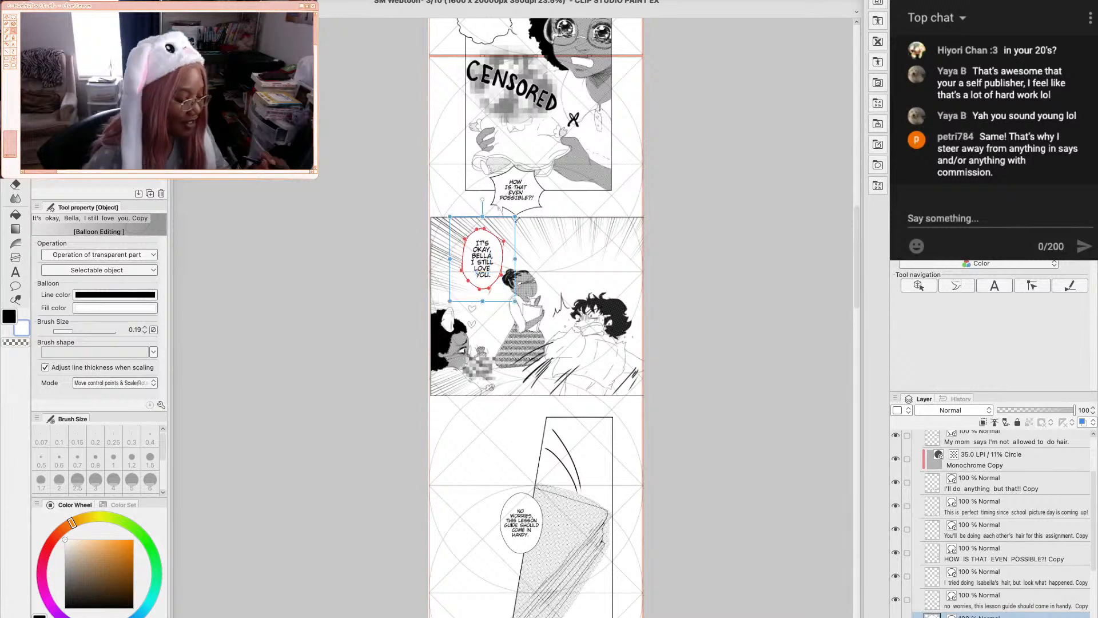
drag(503, 304, 495, 309)
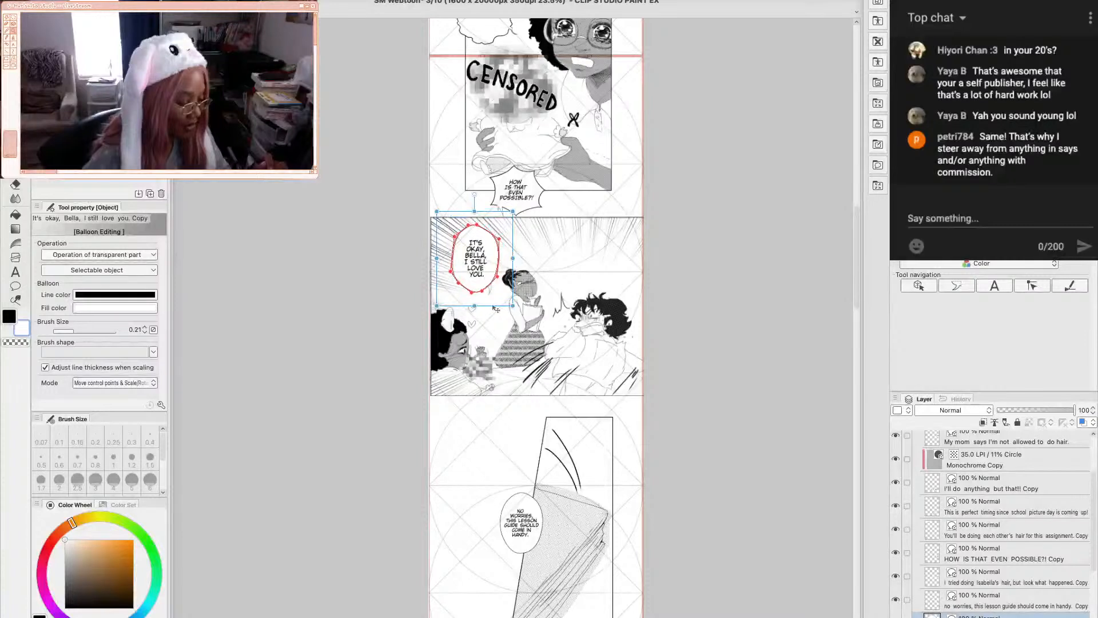
click(496, 310)
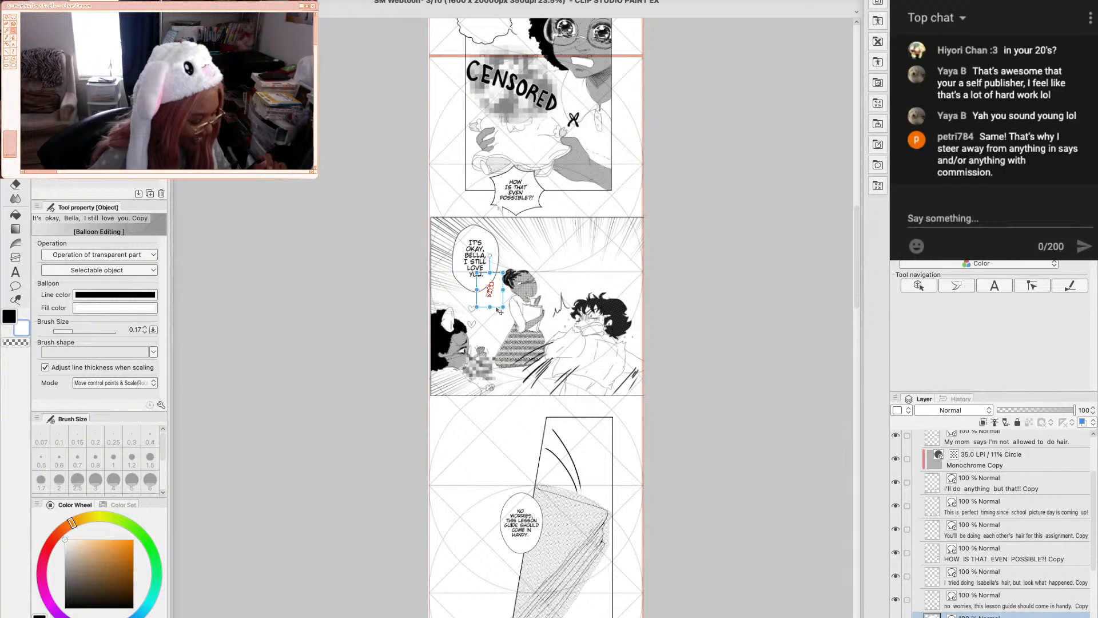
Set the "How is that even possible?!" balloon's text size to 13.7
click(498, 208)
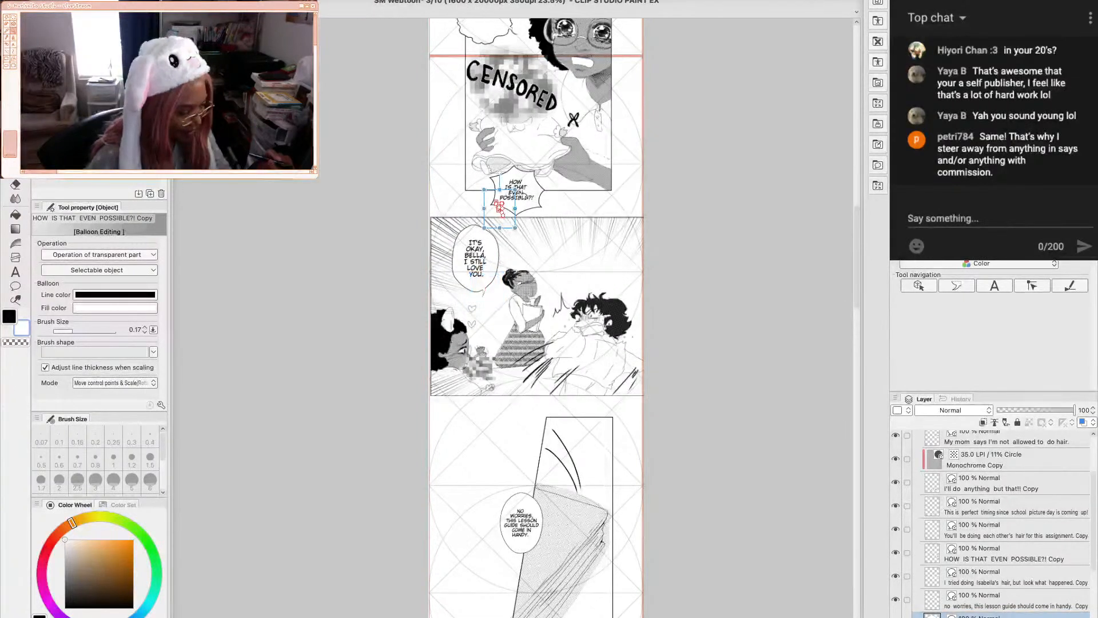
click(498, 203)
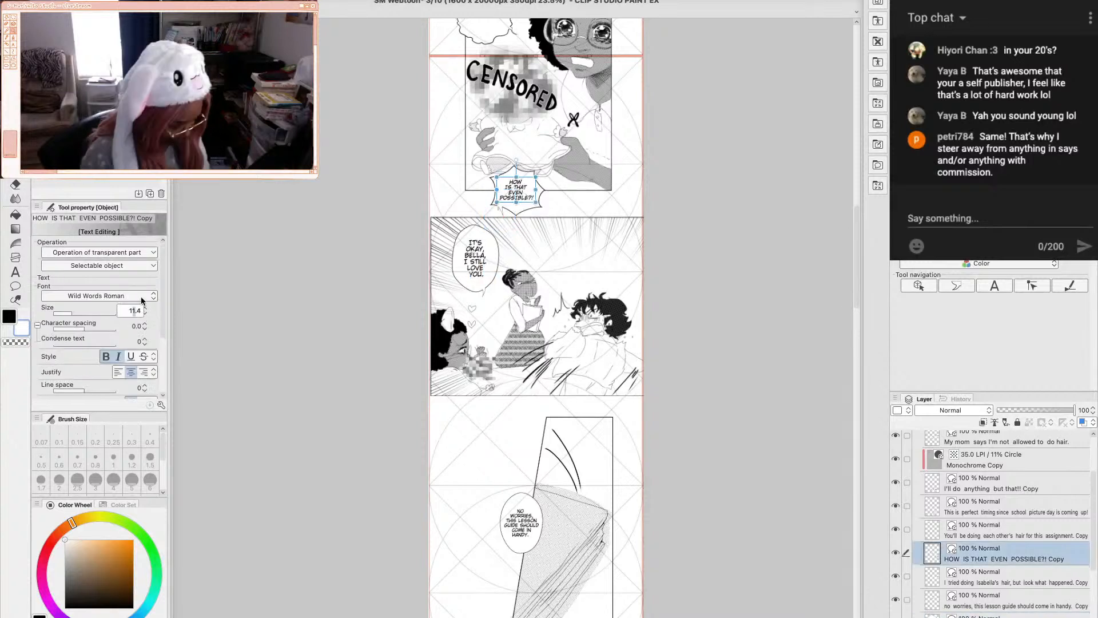
text(13)
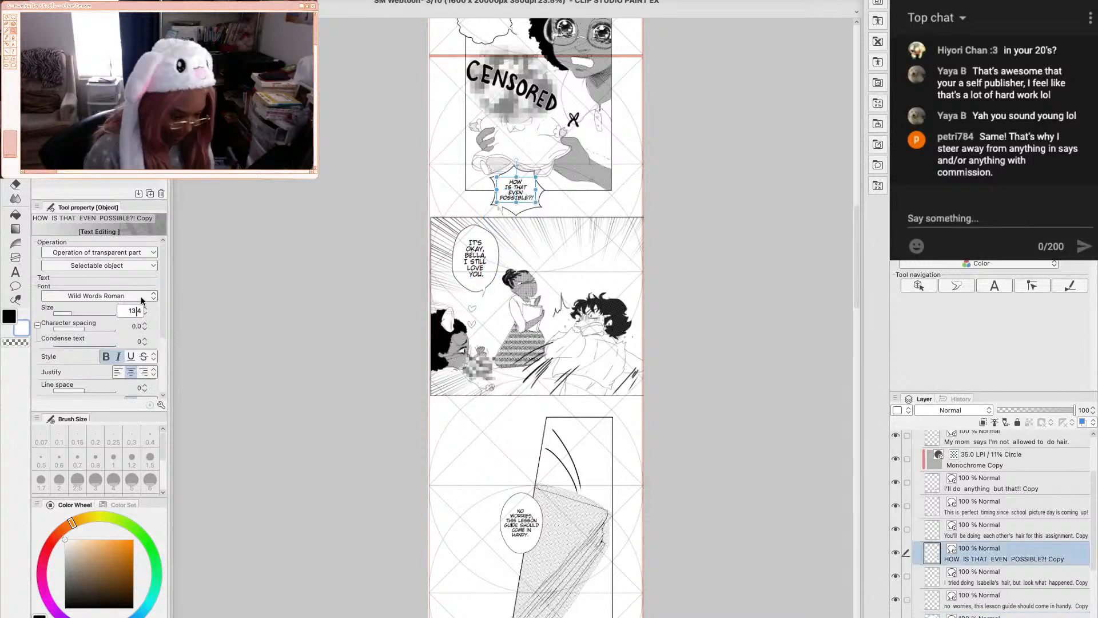
key(Delete)
key(Delete)
text(.7)
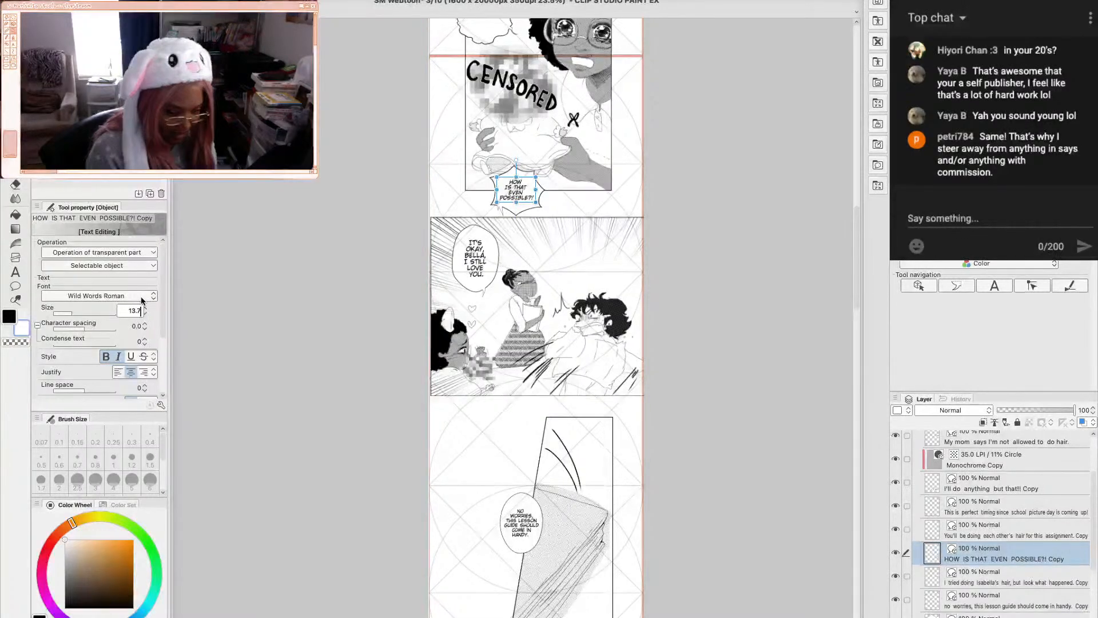
Move the "How is that even possible?!" balloon with its tail to the speed-line panel's upper-right corner and enlarge it
click(500, 210)
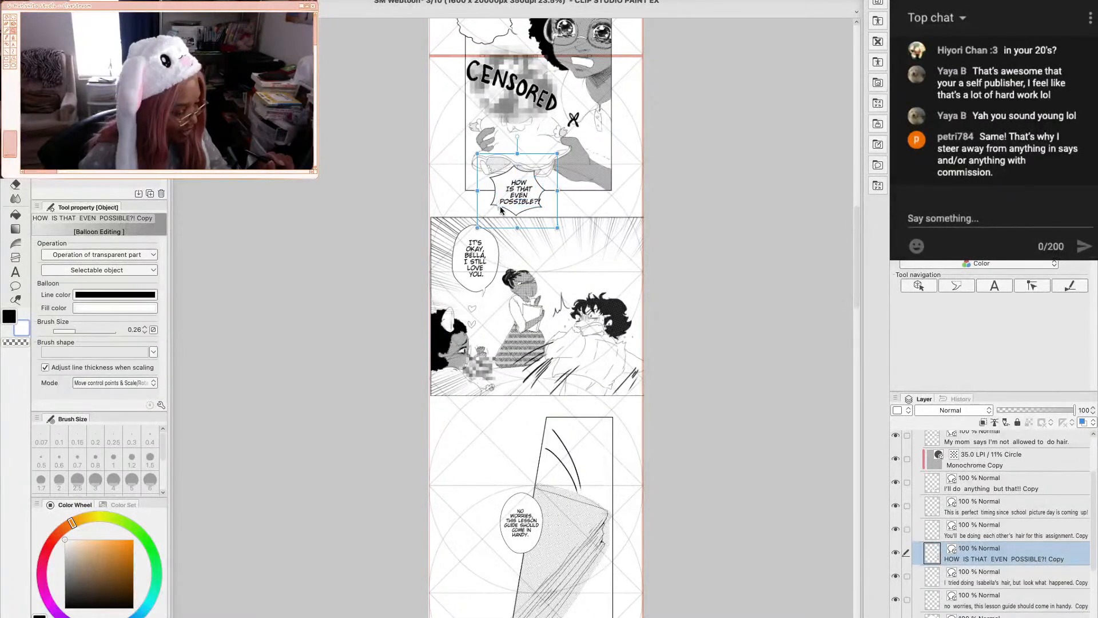
click(500, 209)
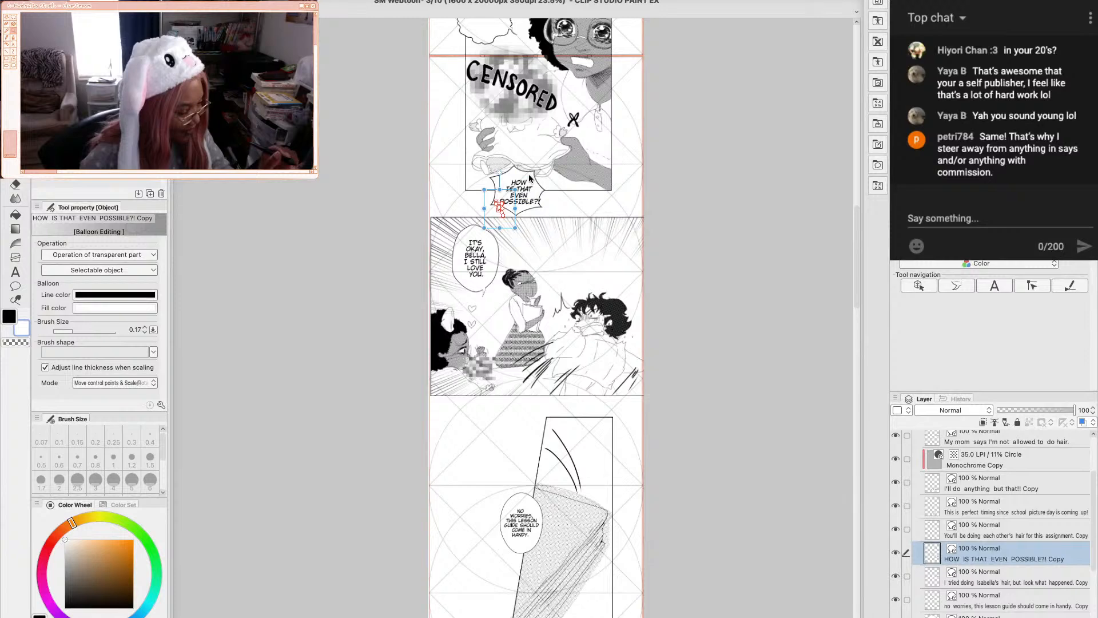
drag(528, 179, 599, 245)
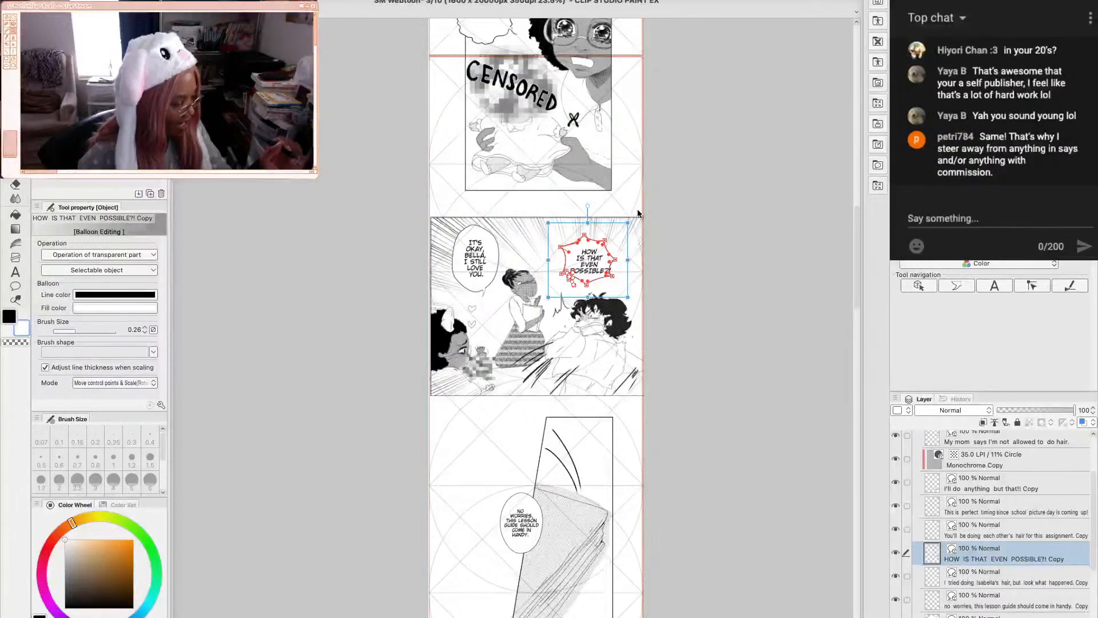
drag(638, 213, 660, 182)
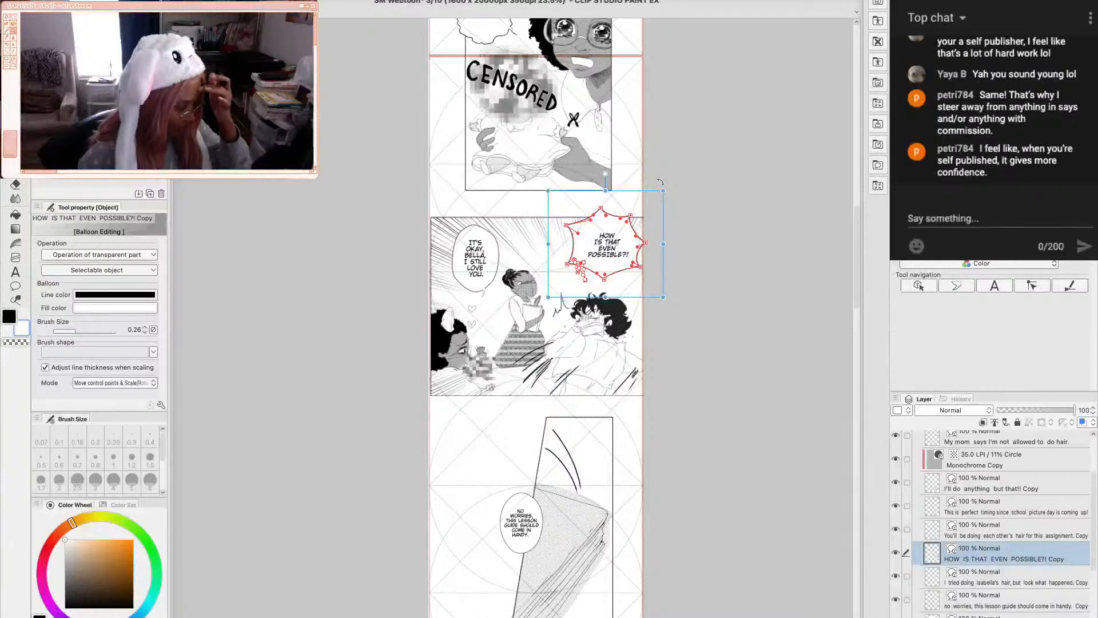
Set the "How is that even possible?!" text size to 17.0 and centre the text within its spiky balloon
click(603, 257)
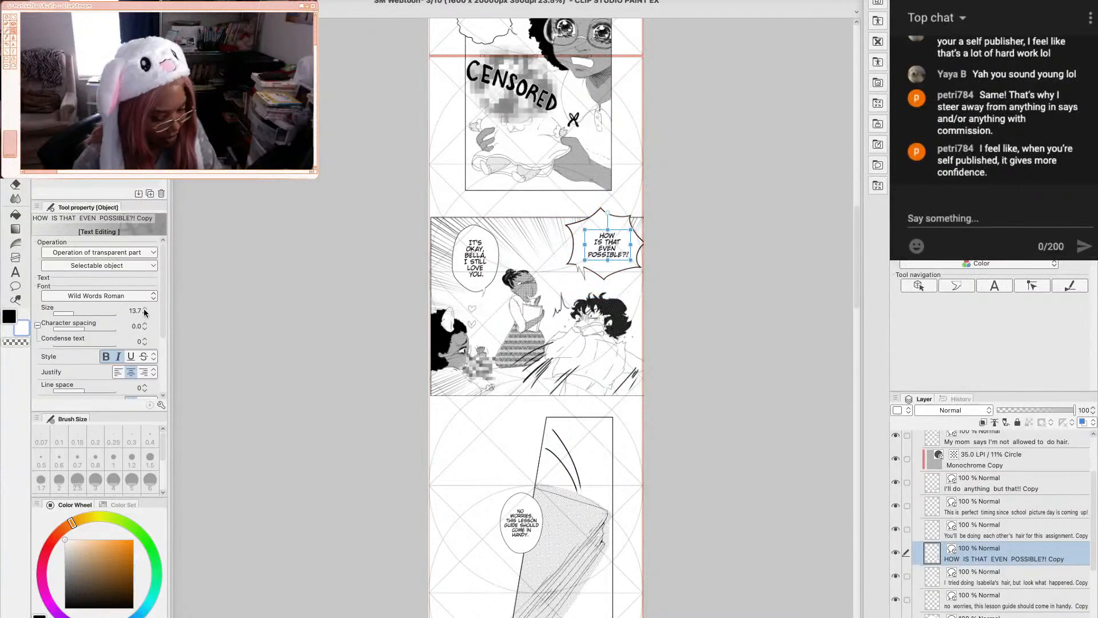
drag(144, 311, 146, 309)
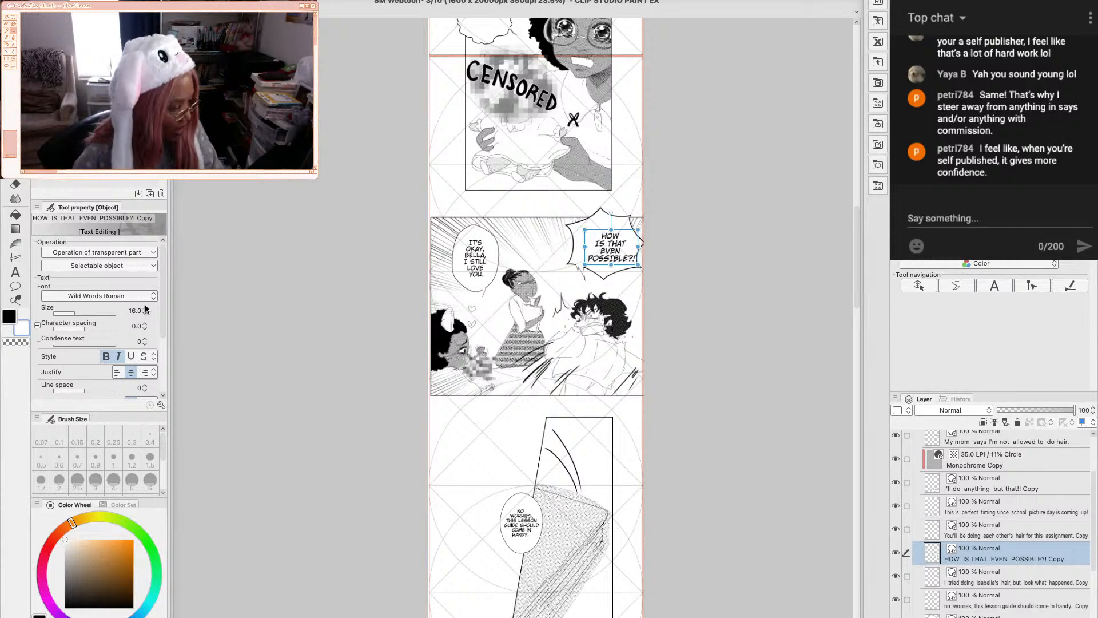
click(145, 308)
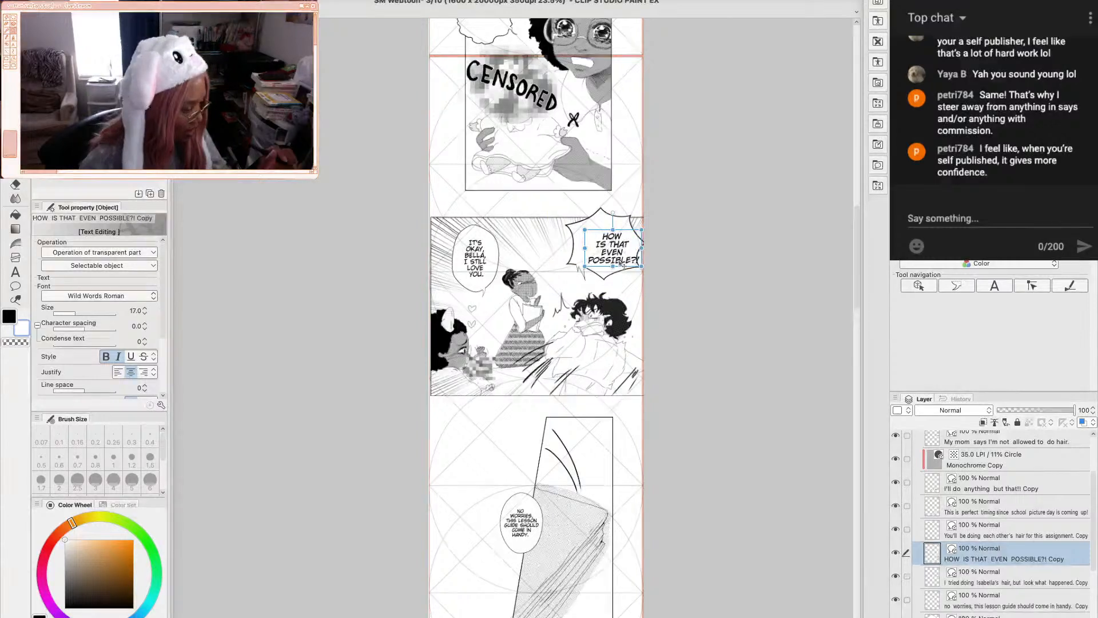
drag(623, 264, 612, 260)
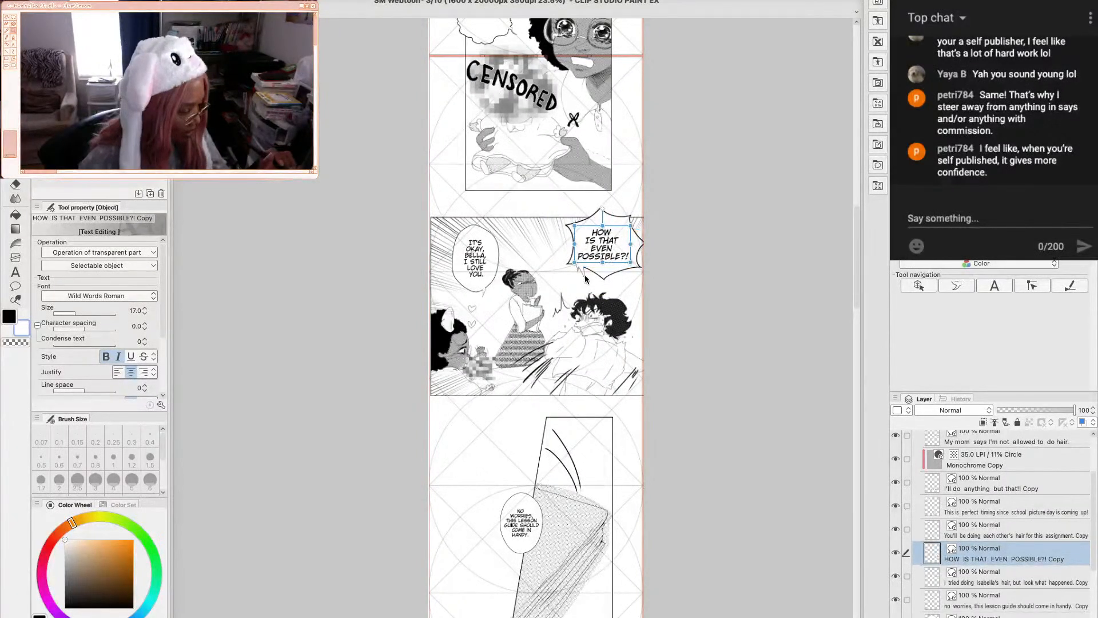
Shift the "How is that even possible?!" balloon left, inside the page edge, and enlarge it past the panel's upper border
click(585, 279)
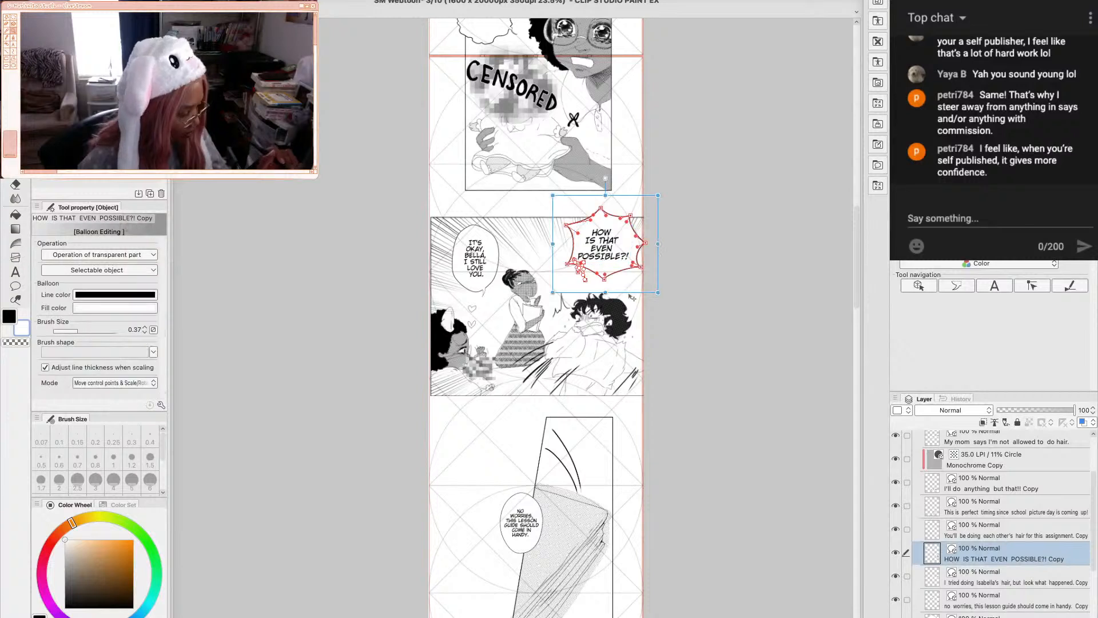
drag(632, 298, 610, 301)
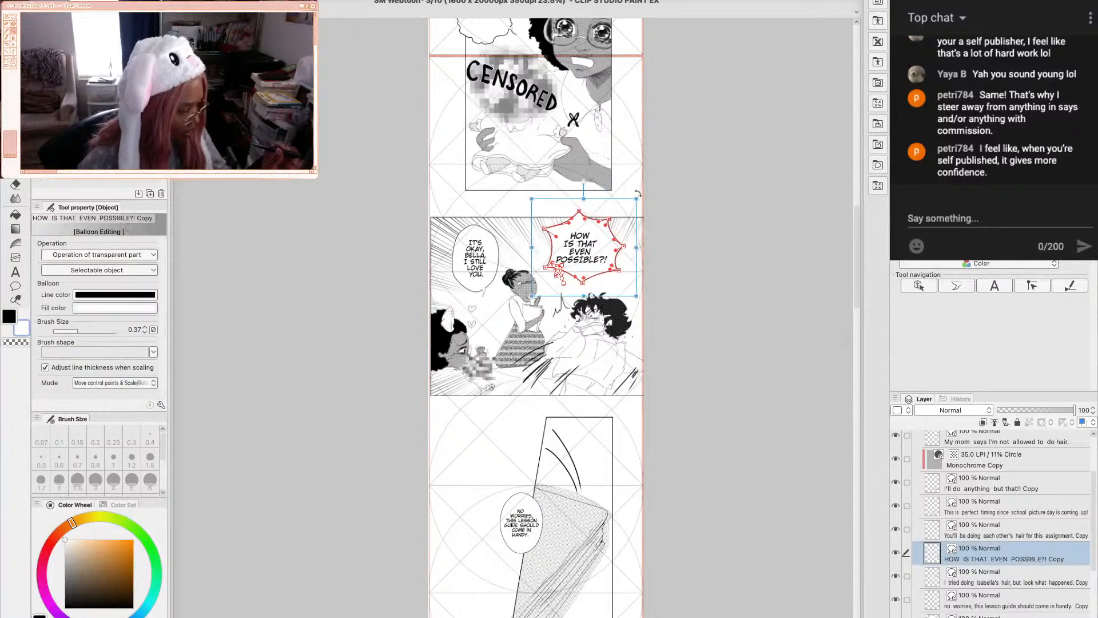
drag(637, 199, 645, 185)
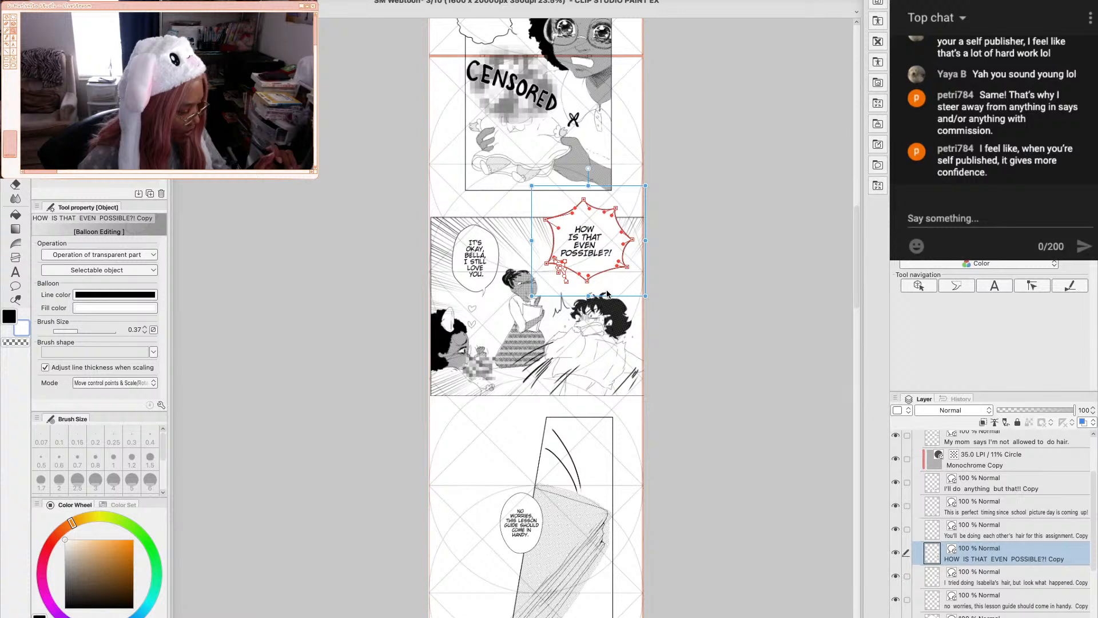
Move the "How is that even possible?!" balloon's tail above the curly-haired character and set its line's brush size to 0.40
click(557, 274)
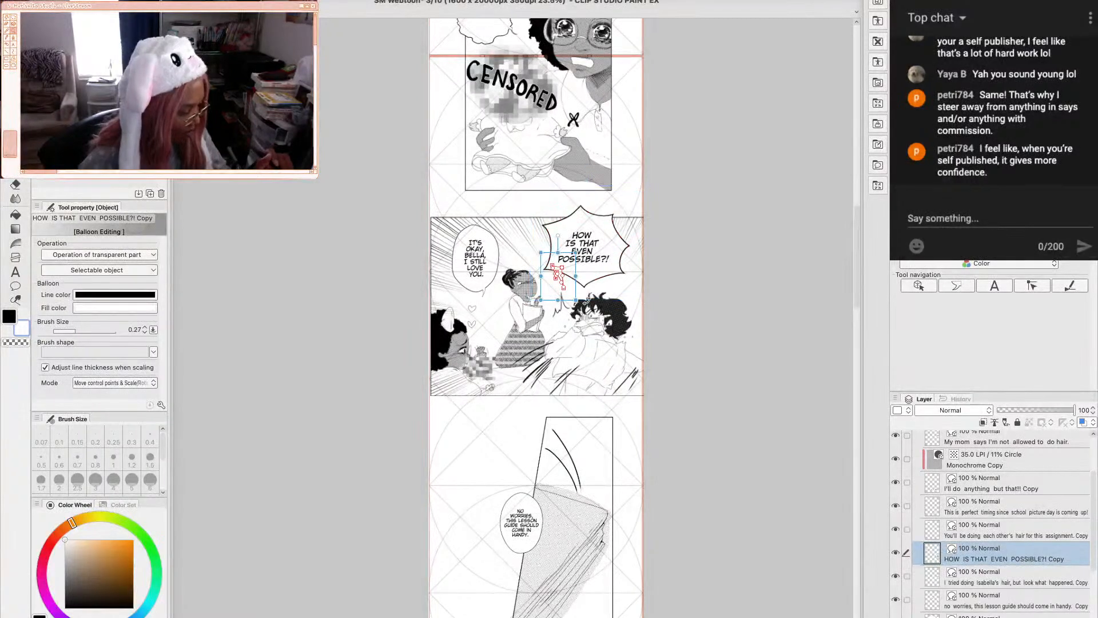
drag(588, 299, 613, 307)
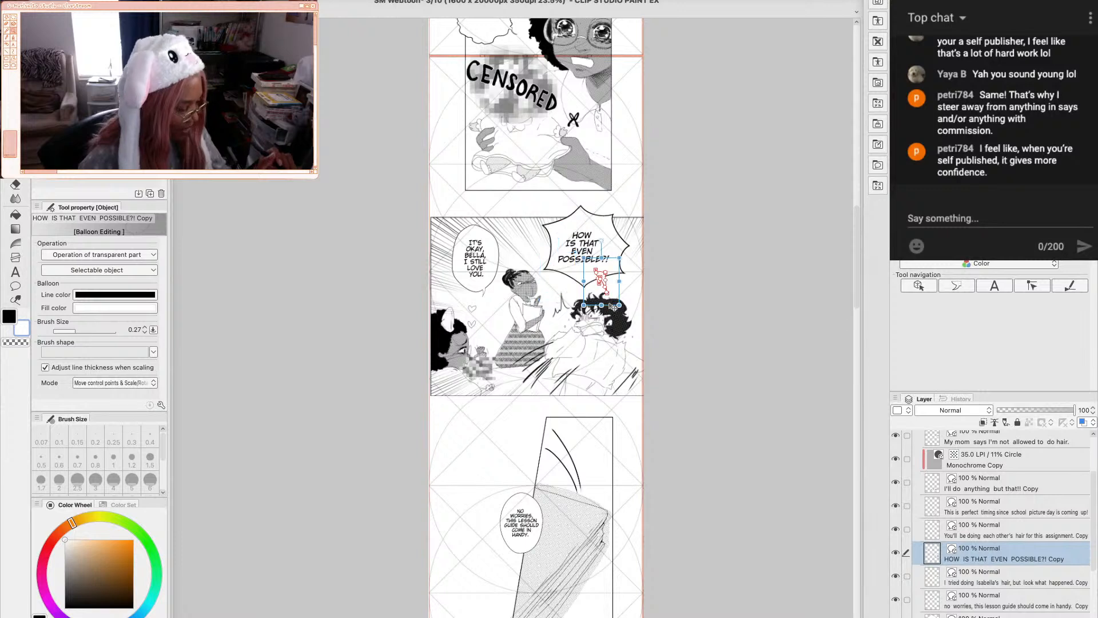
click(145, 327)
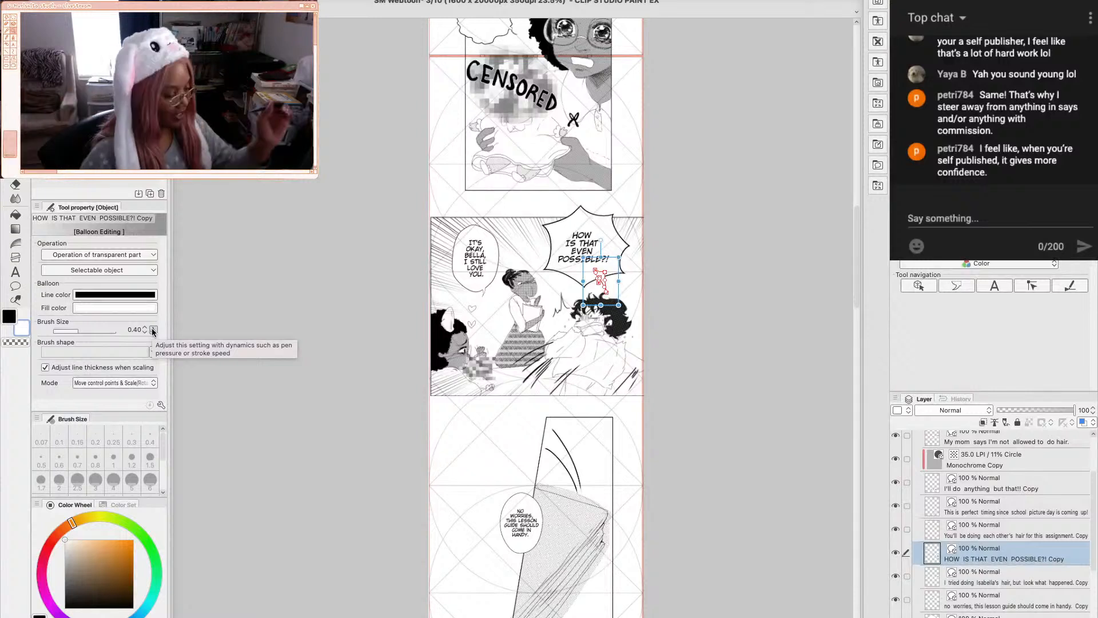
Move the "It's okay, Bella" balloon's tail to the balloon's lower edge above the hearts and set its brush size to 0.20
click(483, 292)
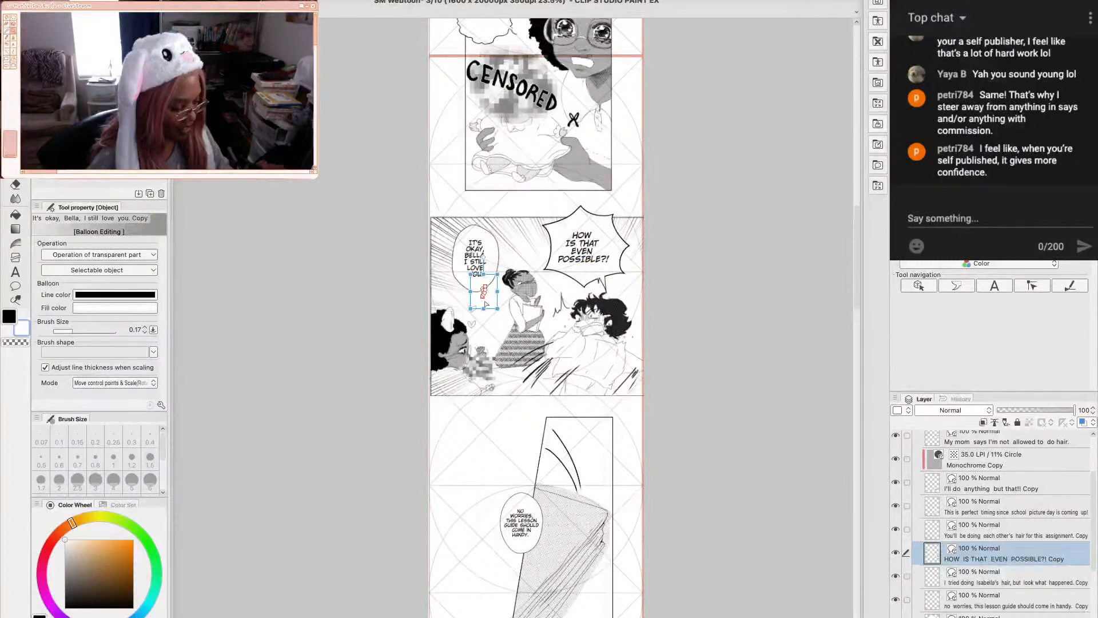
drag(485, 304, 487, 305)
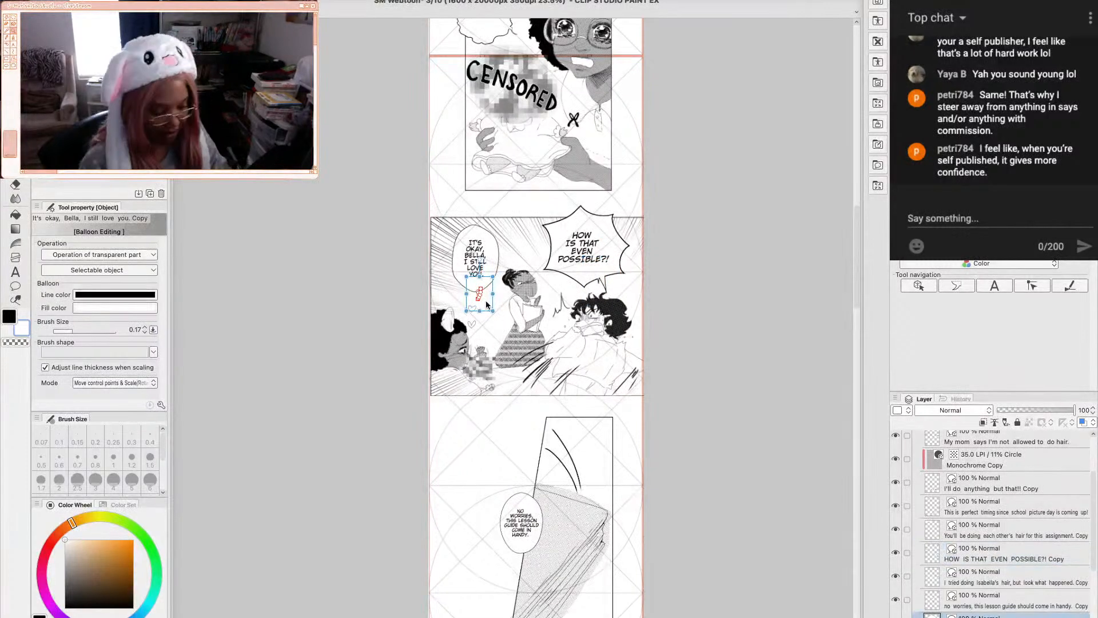
key(bracketright)
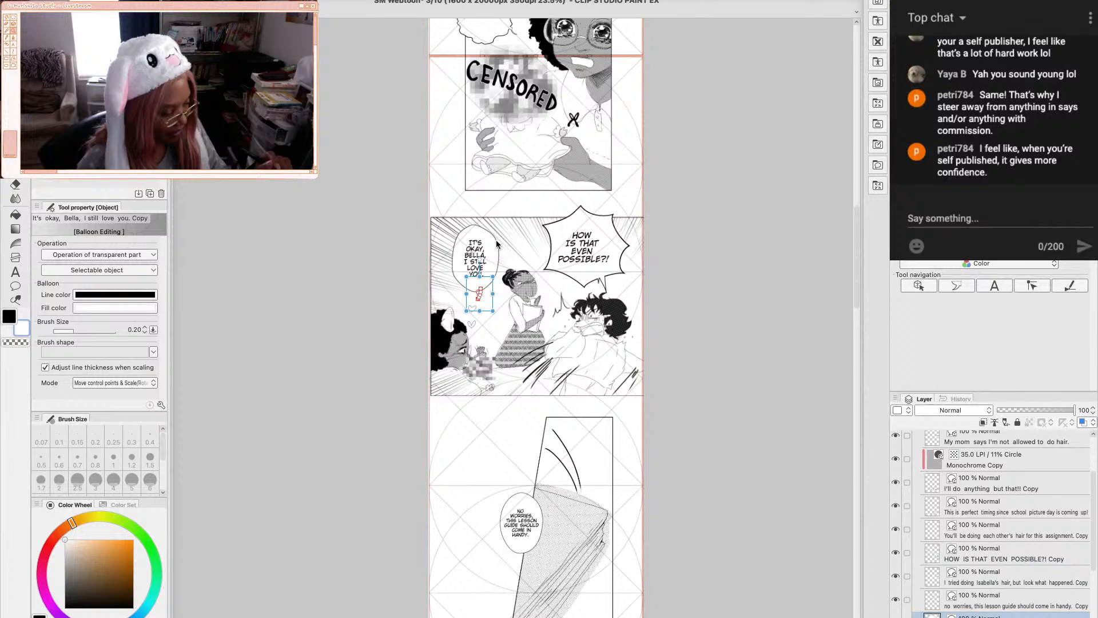
click(479, 300)
click(479, 302)
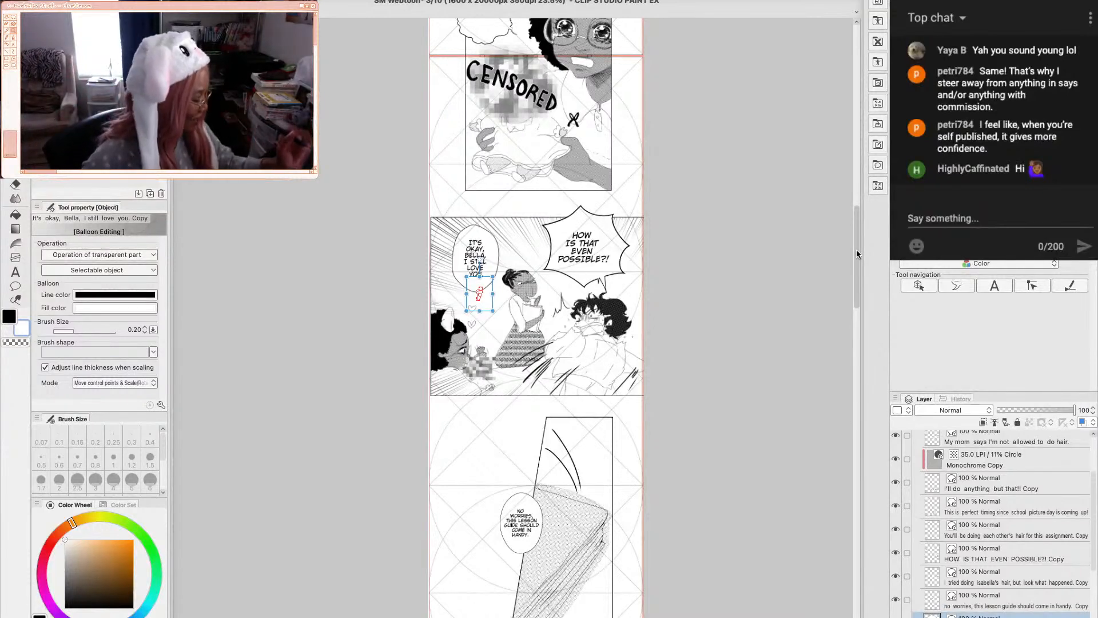
drag(856, 249, 853, 264)
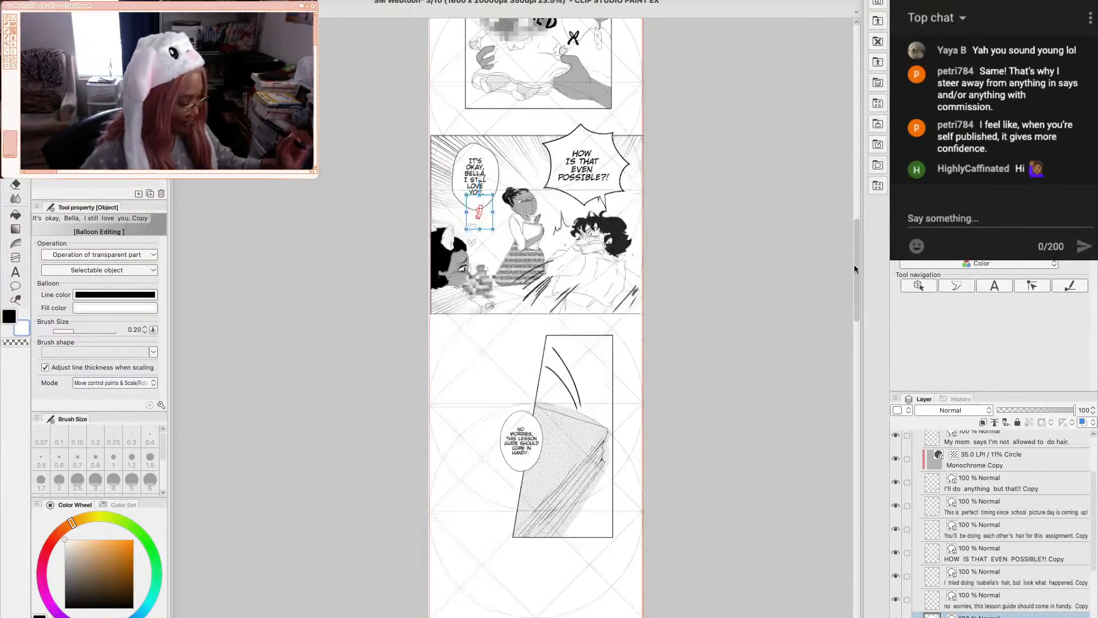
click(600, 205)
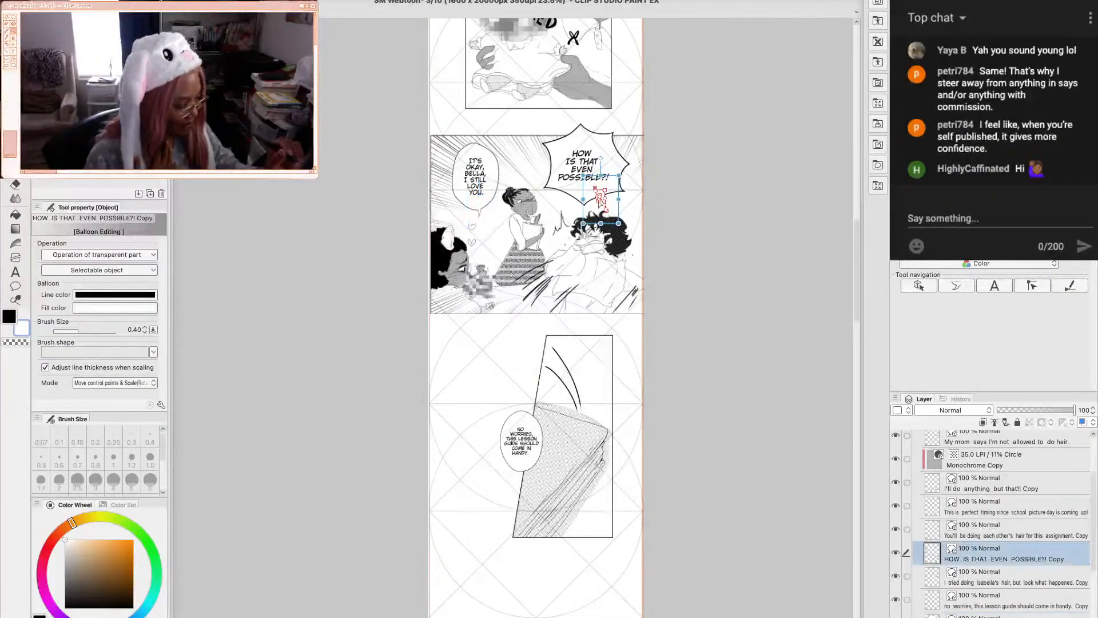
click(600, 204)
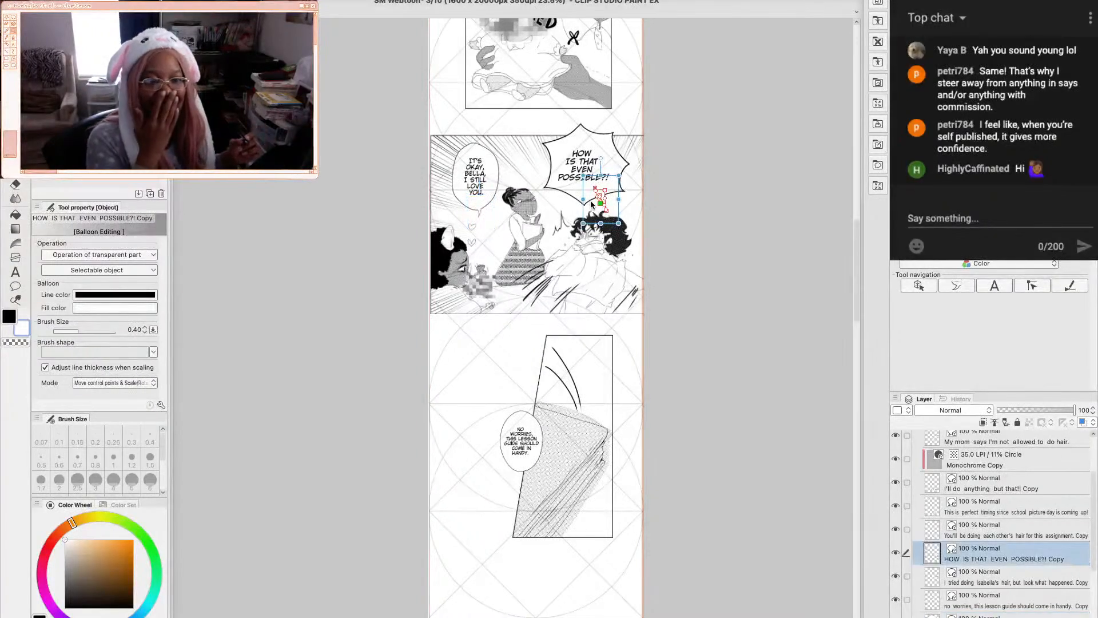
Set the text size of the "No worries, this lesson guide should come in handy" balloon to 13.7
drag(855, 238, 856, 272)
click(519, 305)
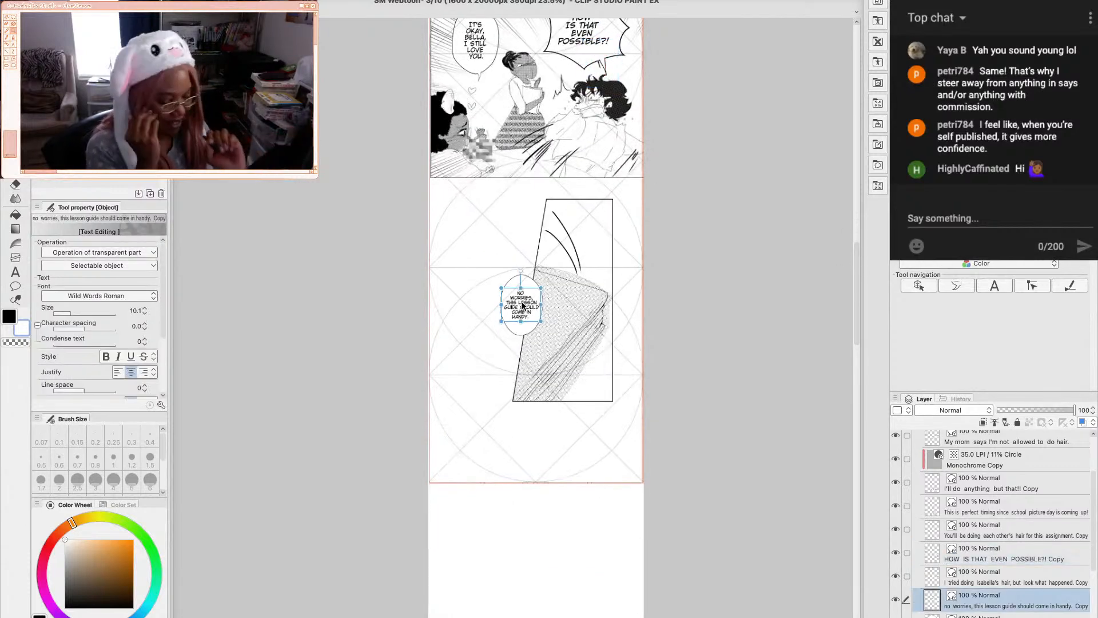
click(135, 311)
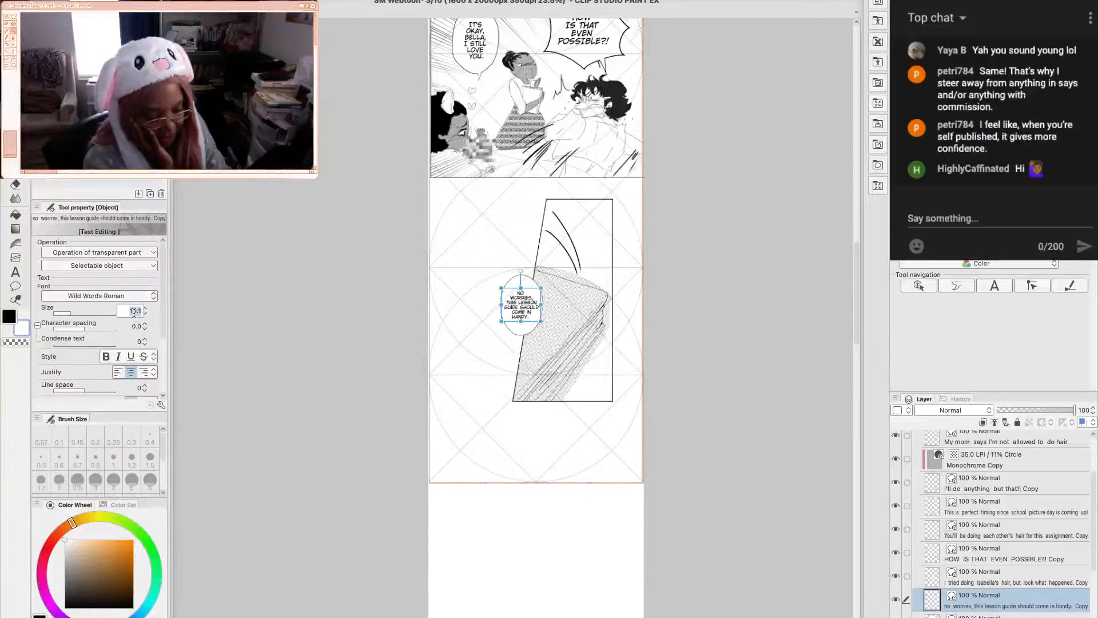
text(13.1)
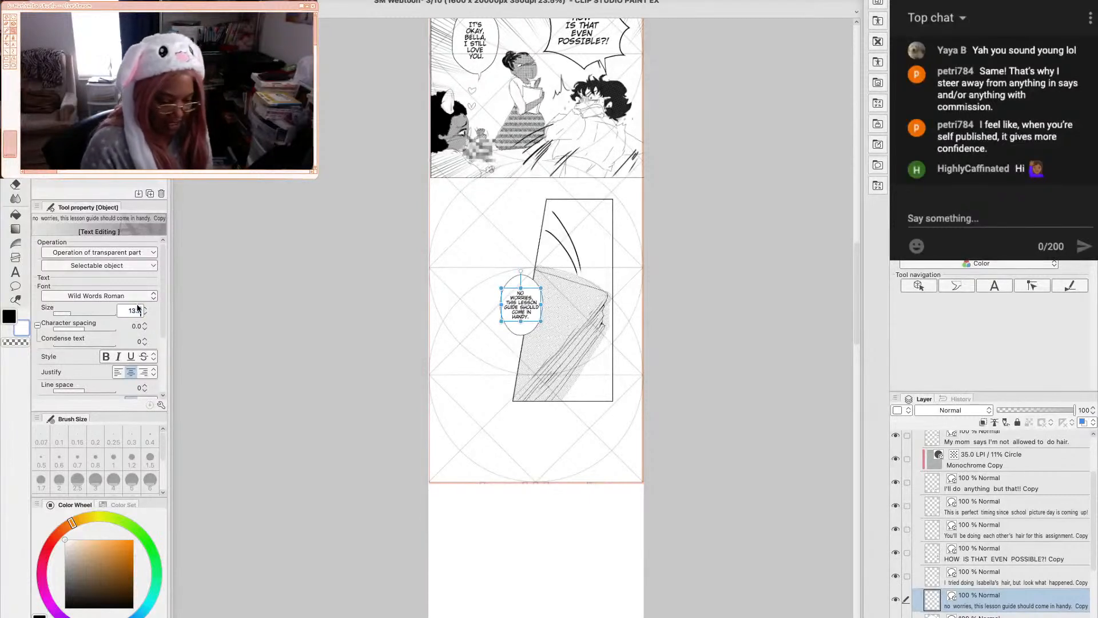
key(Return)
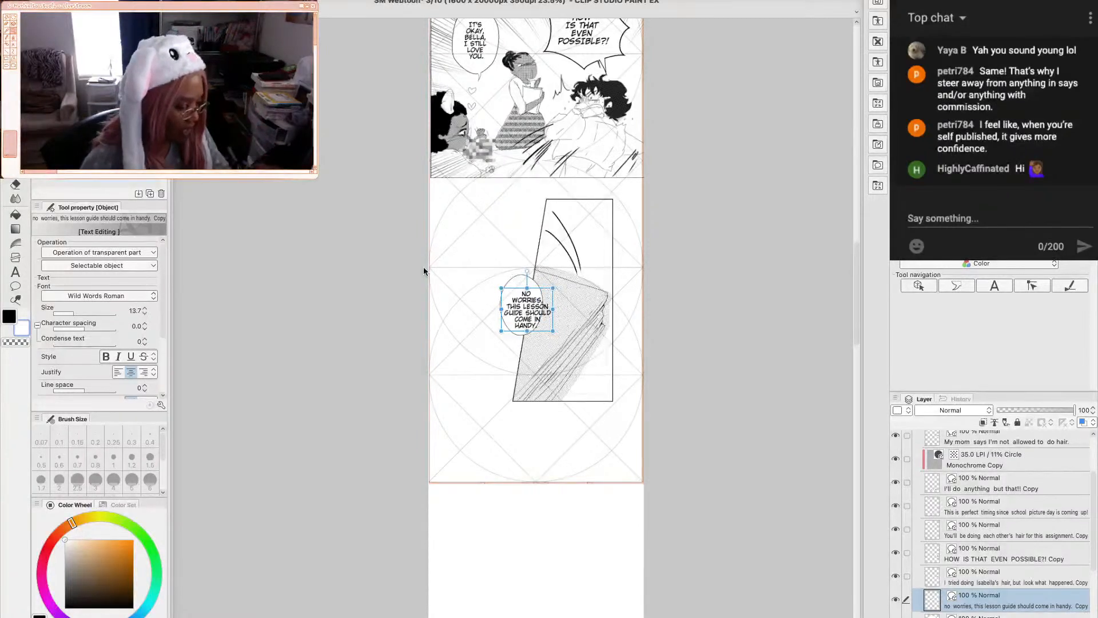
Set the "No worries" balloon's brush size to 0.20 and enlarge the balloon upward and to the right
click(442, 284)
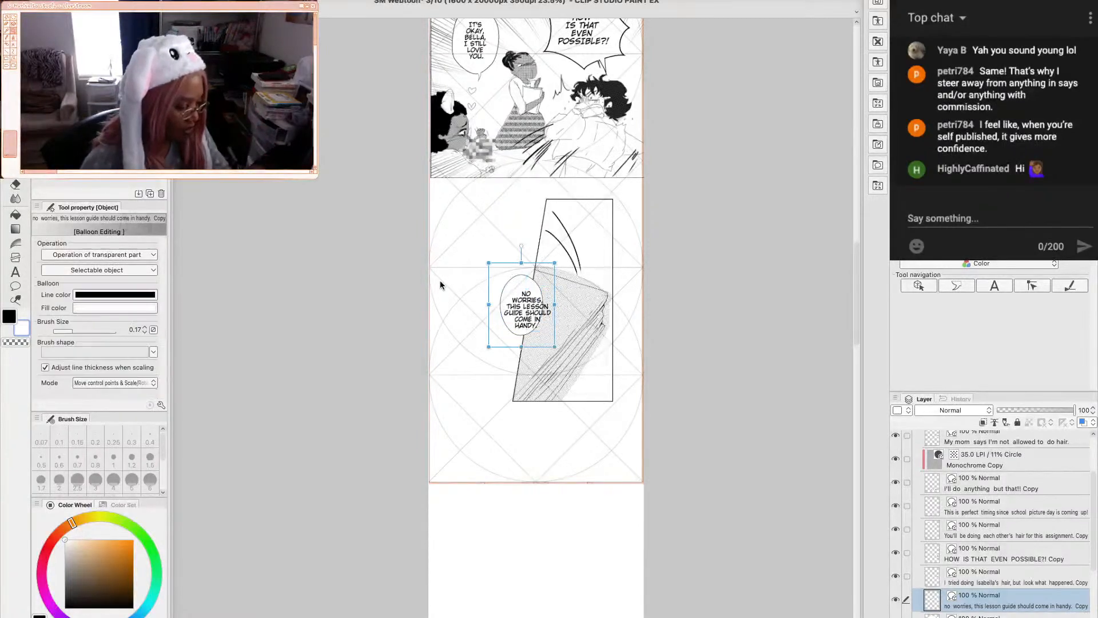
click(144, 327)
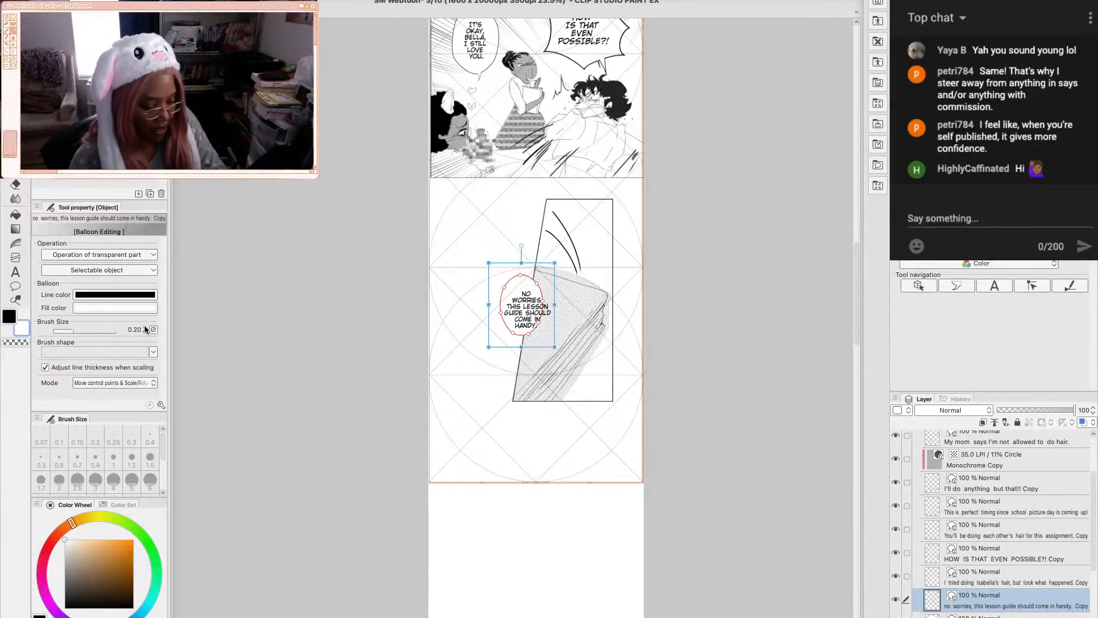
drag(554, 263, 576, 230)
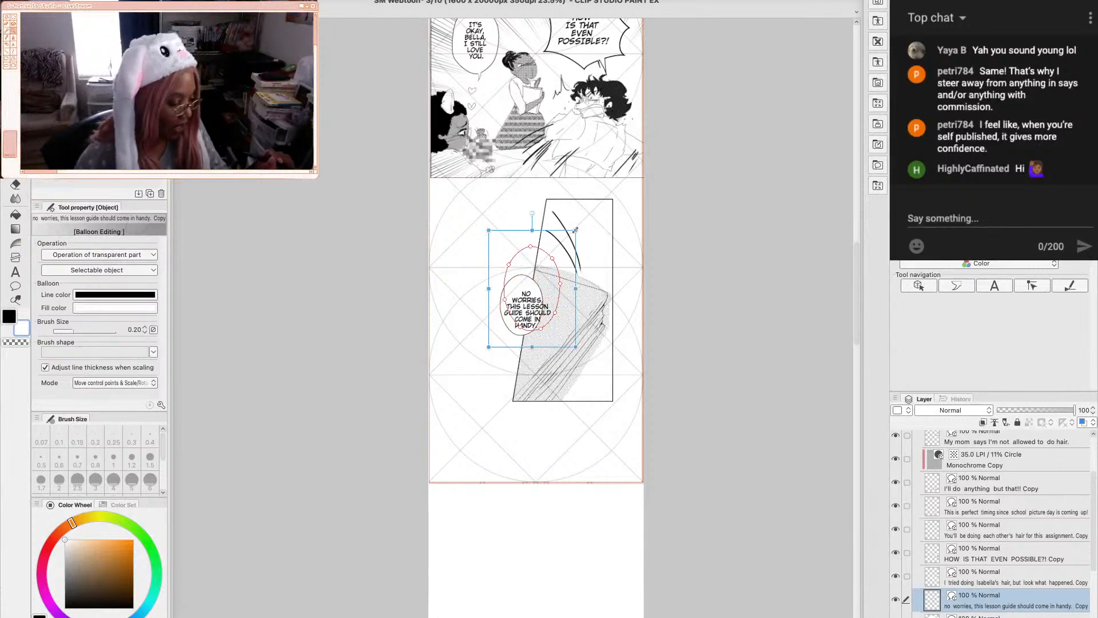
Shift the enlarged "No worries" balloon slightly left and centre its text inside it
drag(548, 342, 536, 340)
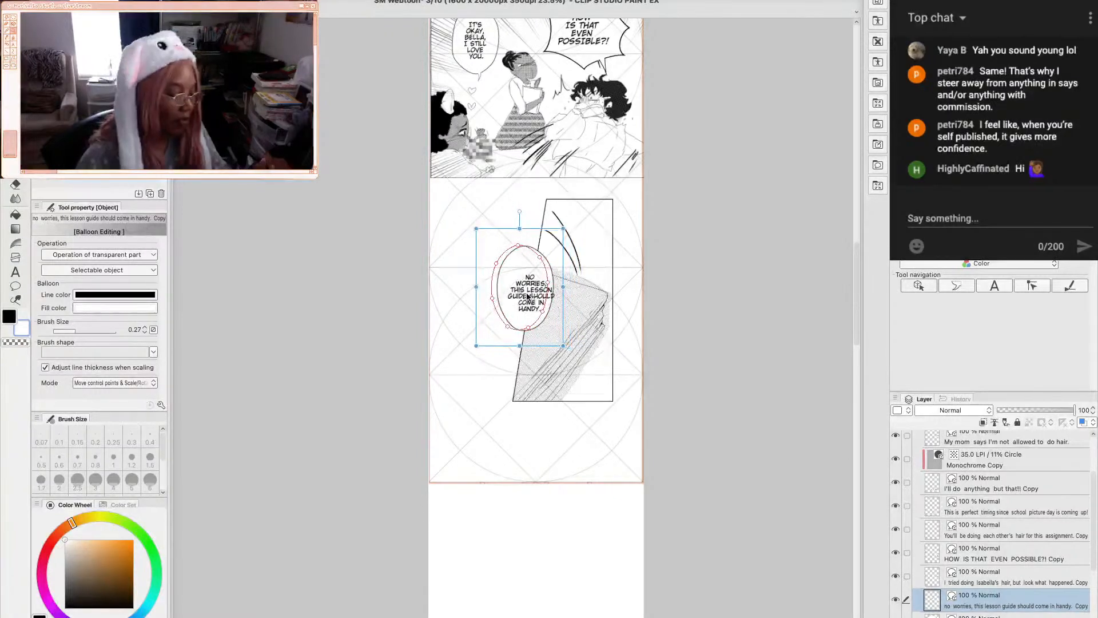
click(527, 297)
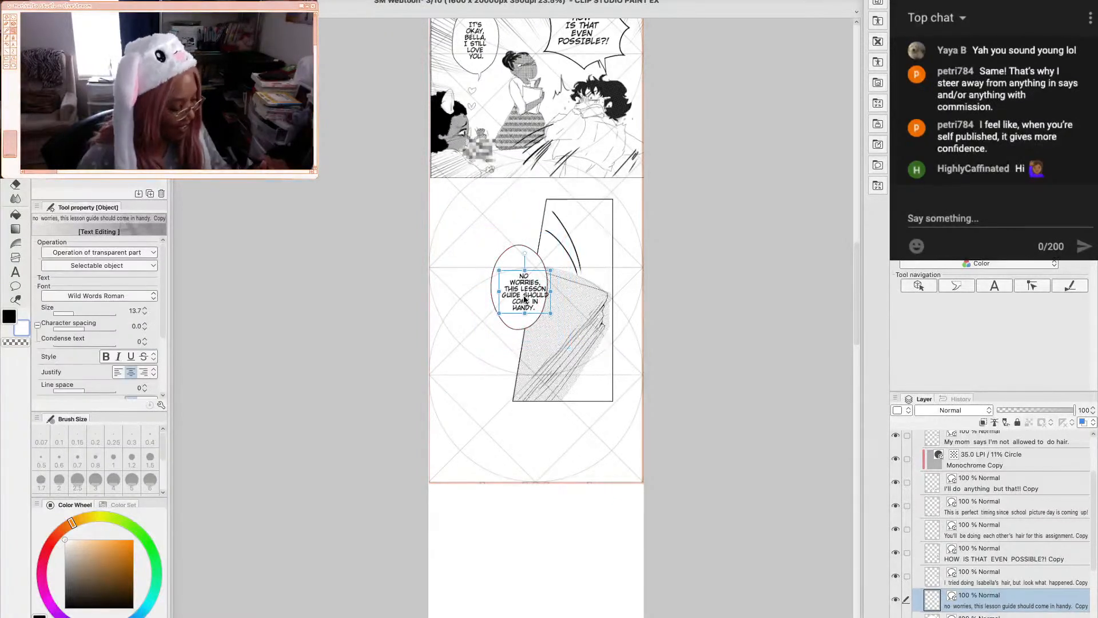
drag(524, 299, 519, 295)
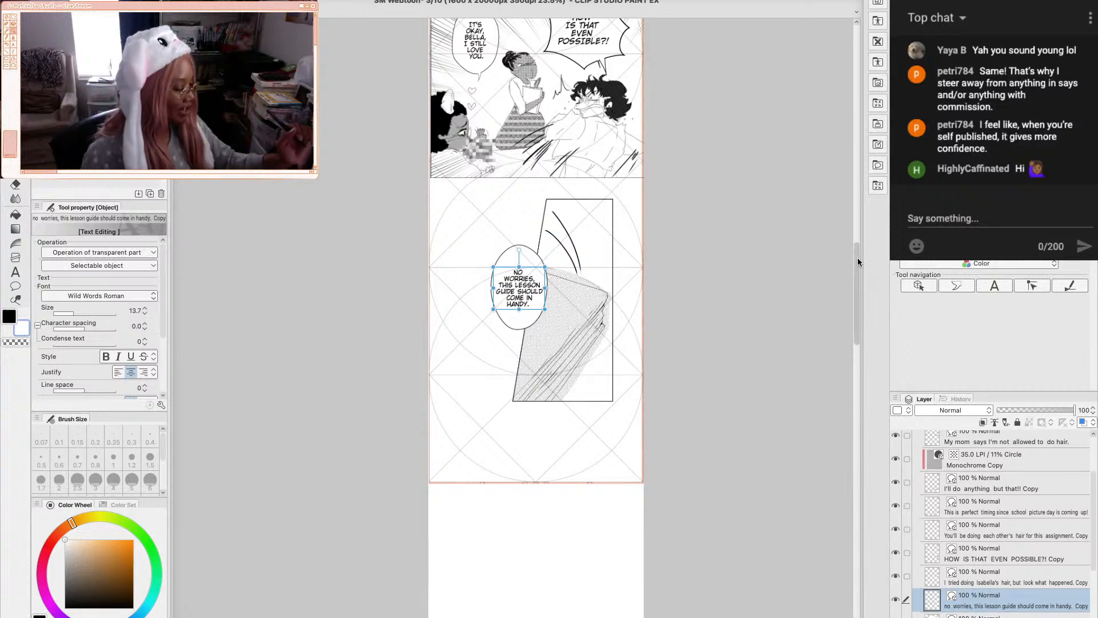
Open page 7 of the One Shot file and examine its original panel and balloon layout up close
drag(857, 258, 852, 211)
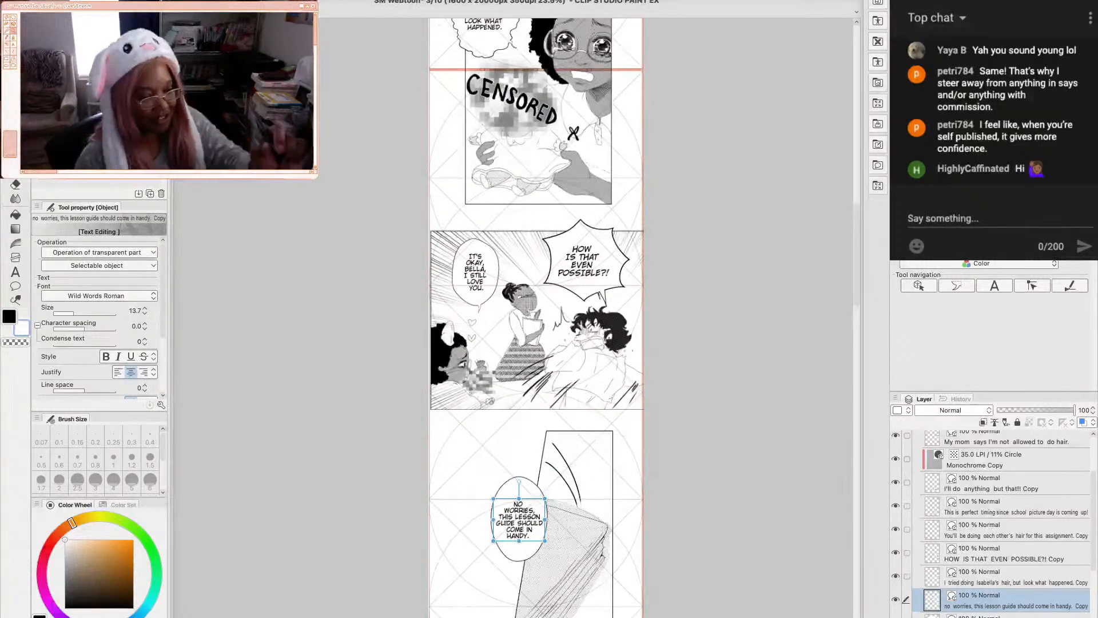
mouse_move(700, 610)
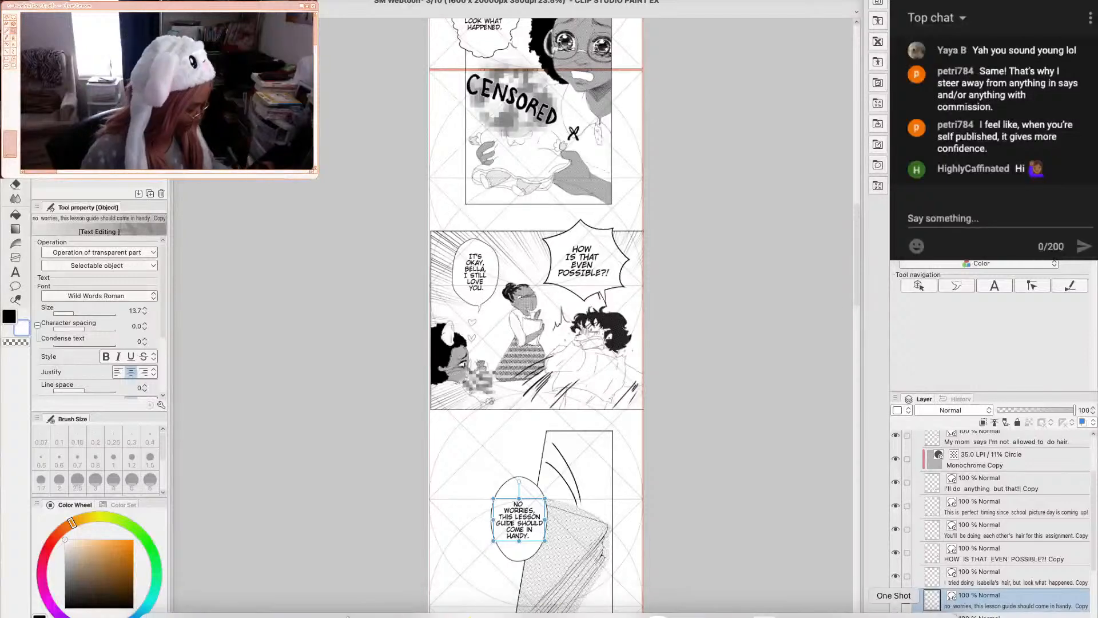
click(894, 611)
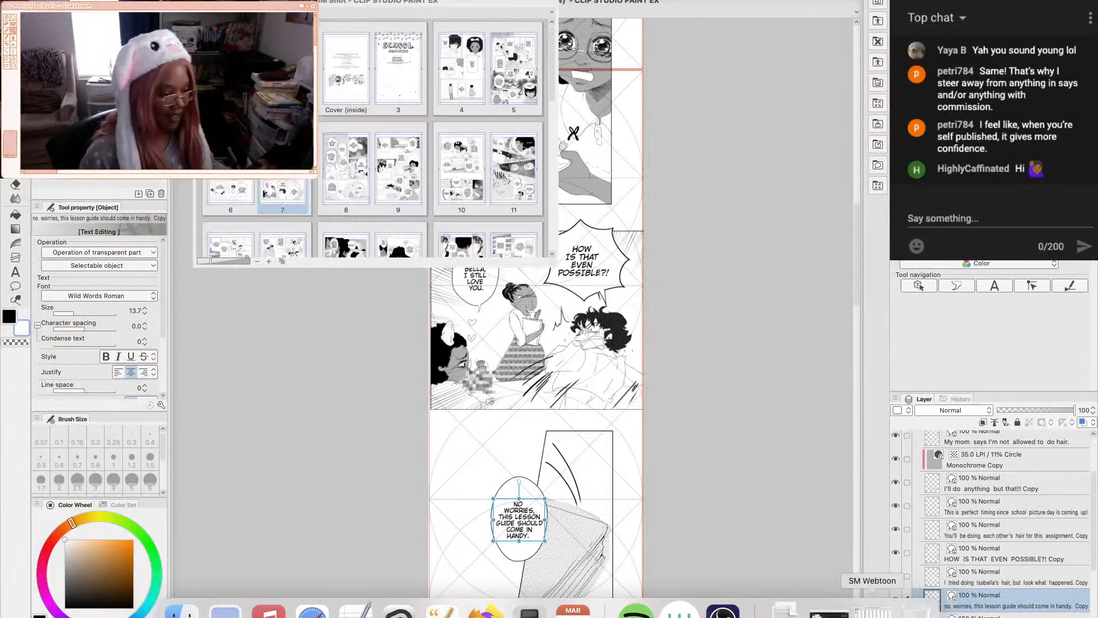
double_click(286, 188)
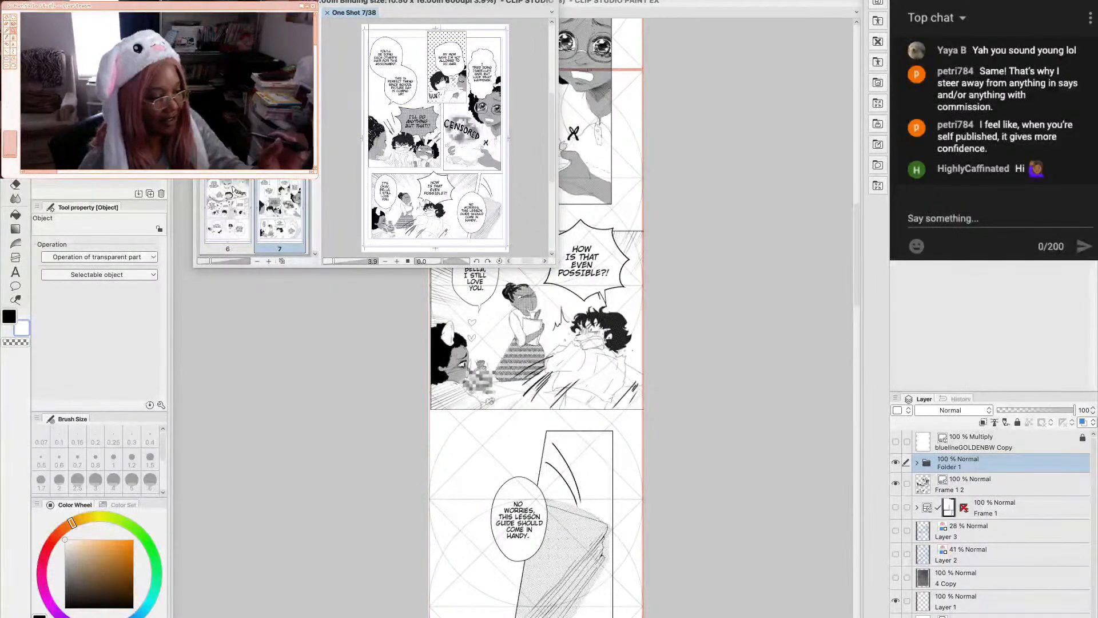
drag(356, 11, 372, 122)
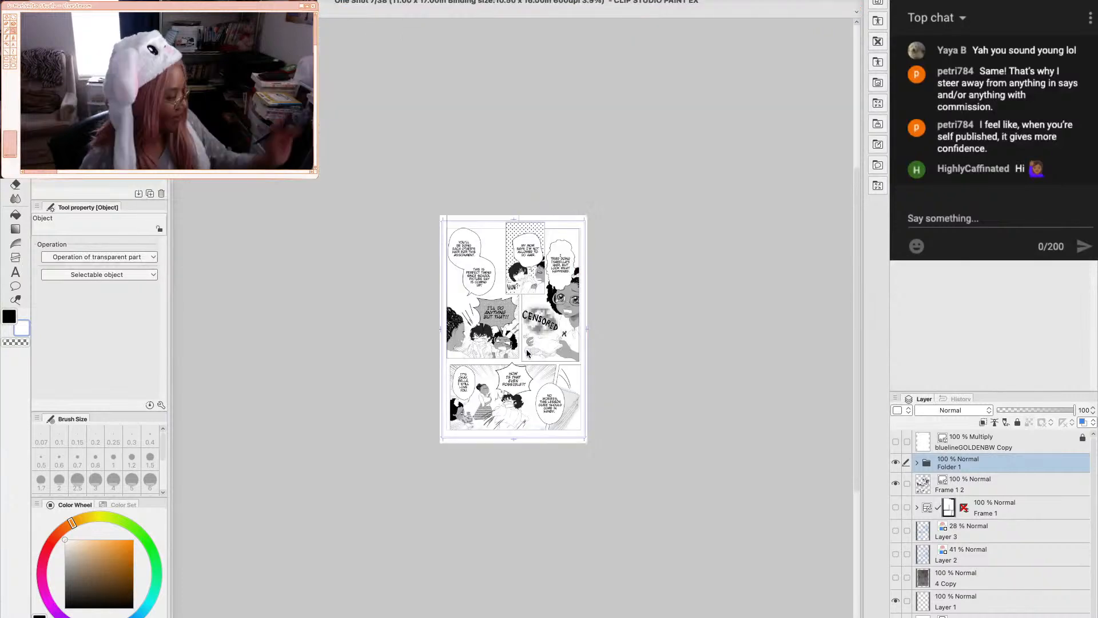
scroll(528, 353, up, 2)
scroll(527, 353, up, 3)
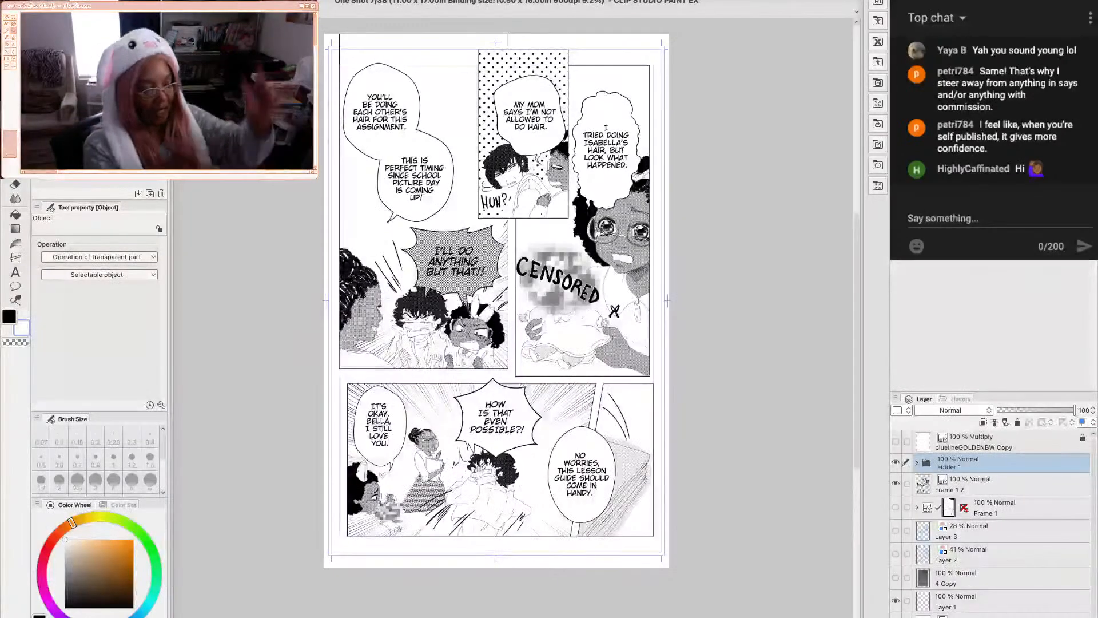
Return to the SM Webtoon page and review its upper panels and their balloon placement
click(240, 11)
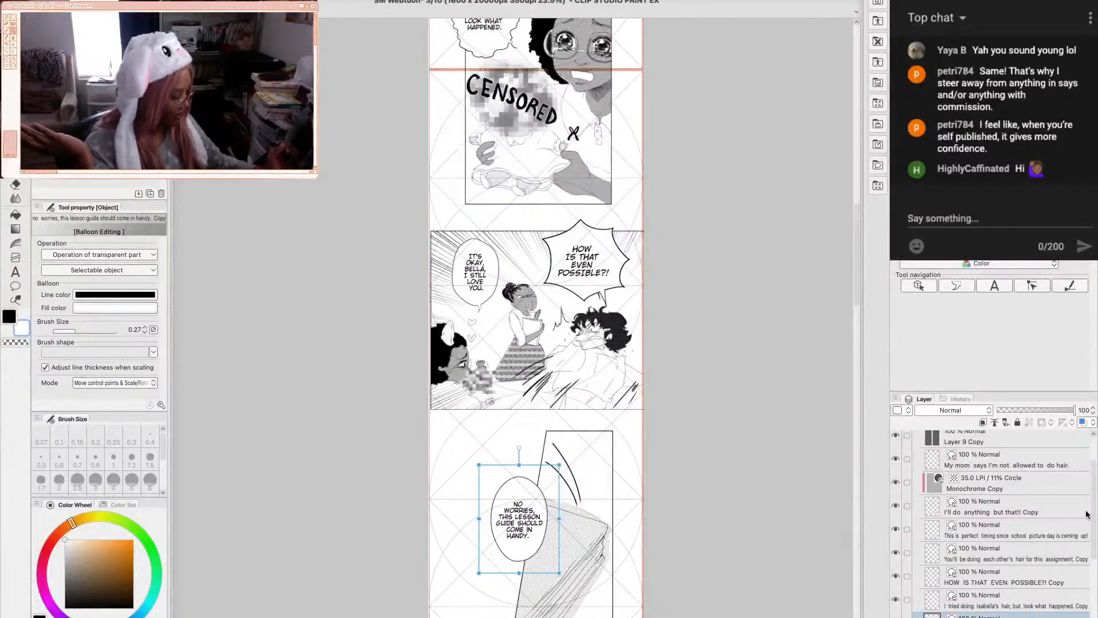
scroll(1094, 513, up, 2)
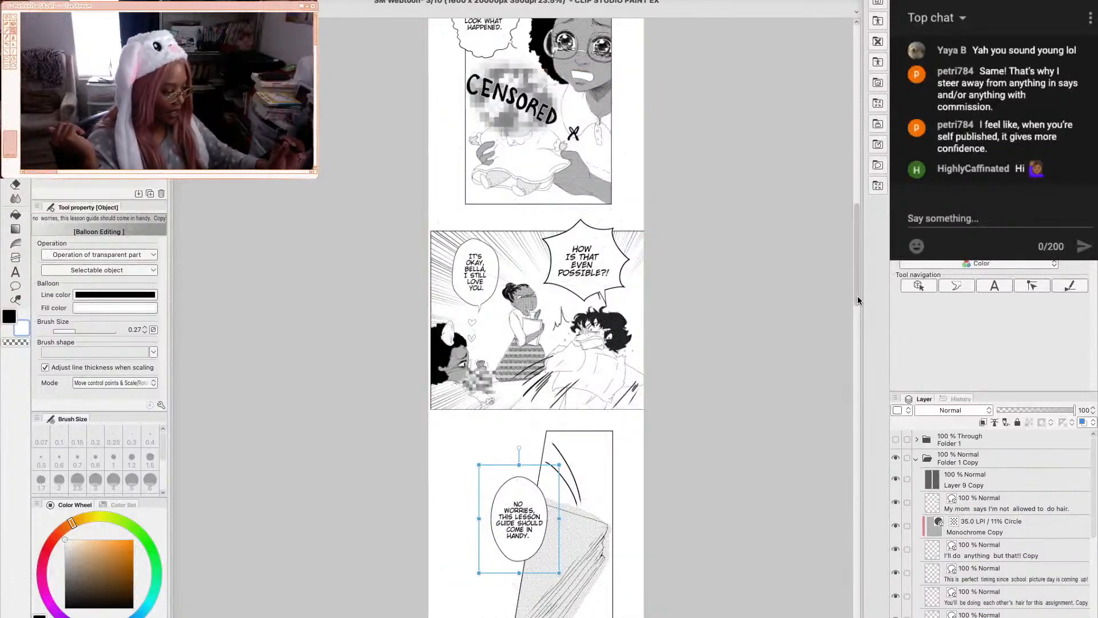
drag(856, 296, 856, 195)
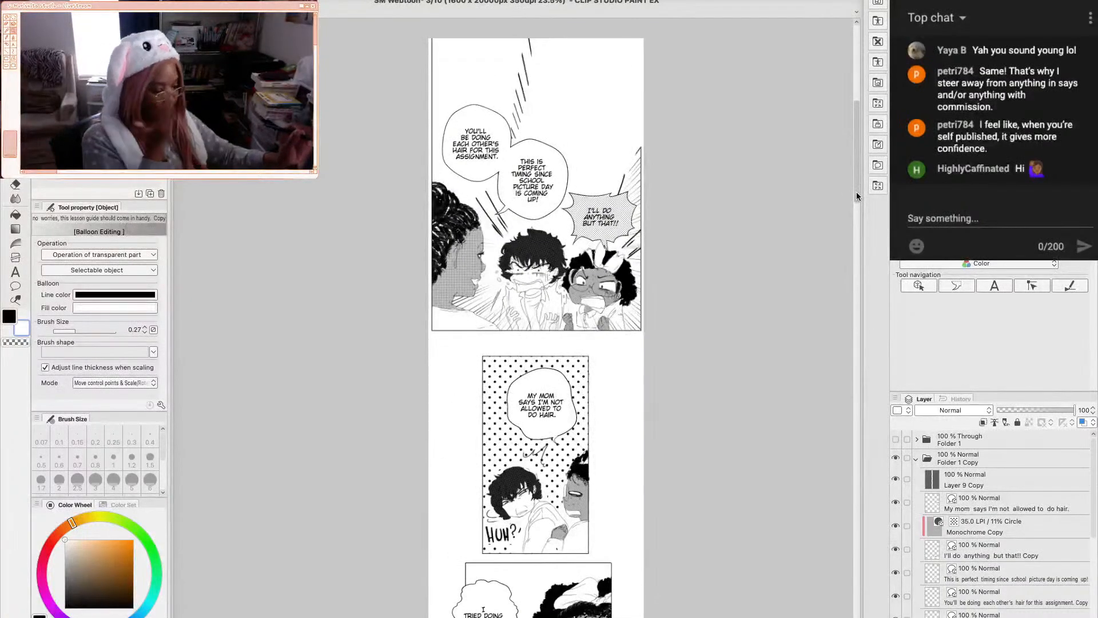
mouse_move(855, 191)
mouse_down()
mouse_move(853, 314)
mouse_move(845, 198)
mouse_up()
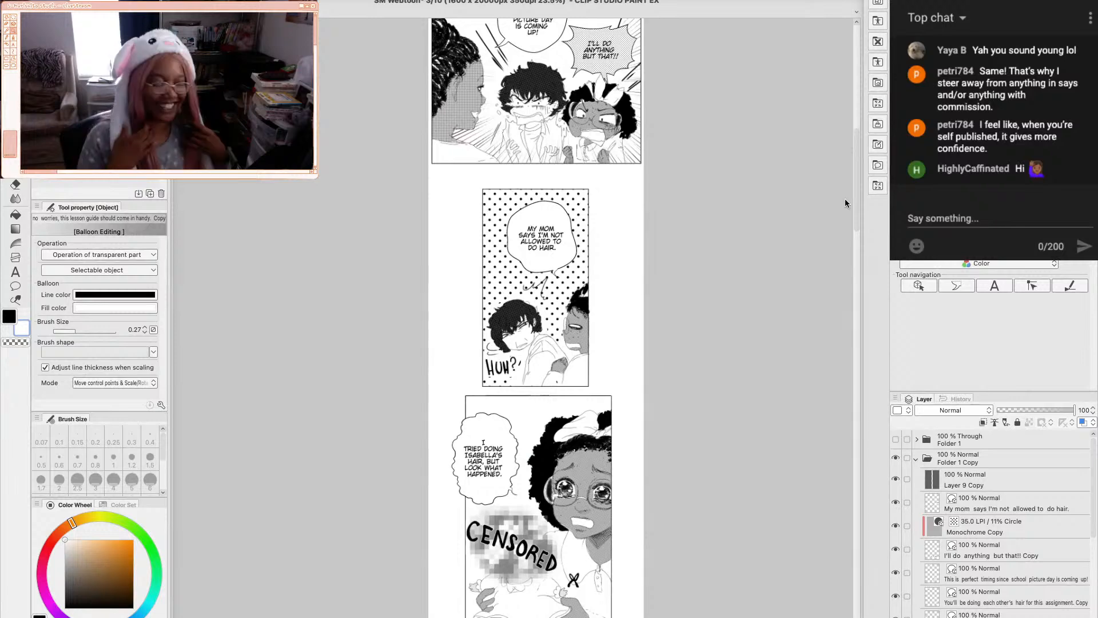
drag(855, 219, 853, 193)
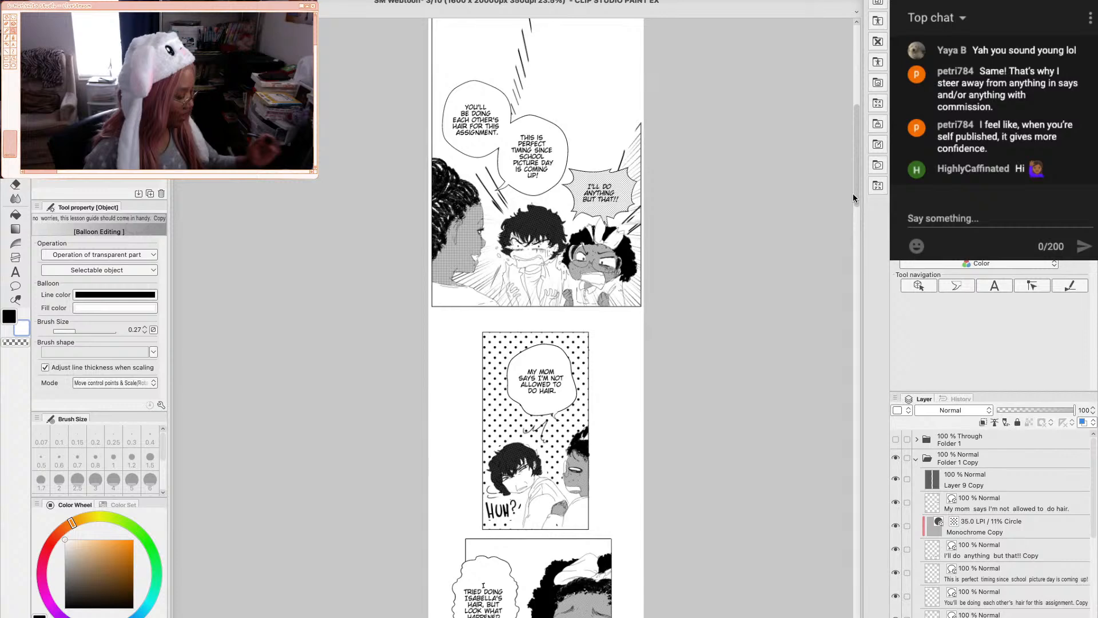
Collapse Folder 1 Copy, check which artwork Folder 2 holds by toggling its visibility, and expand Folder 2
click(918, 460)
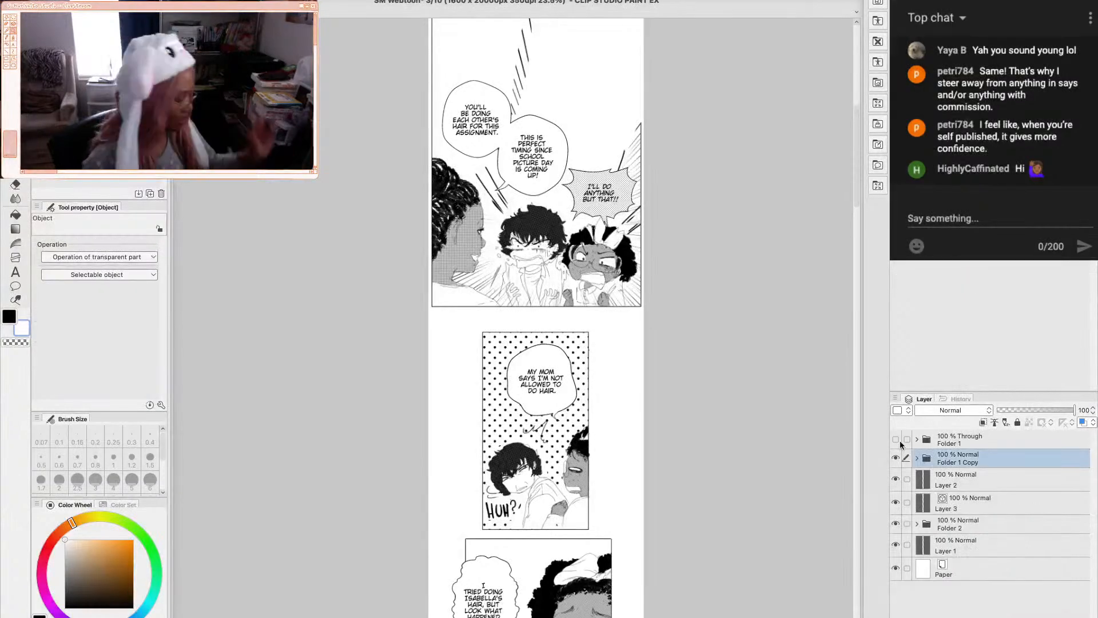
click(895, 523)
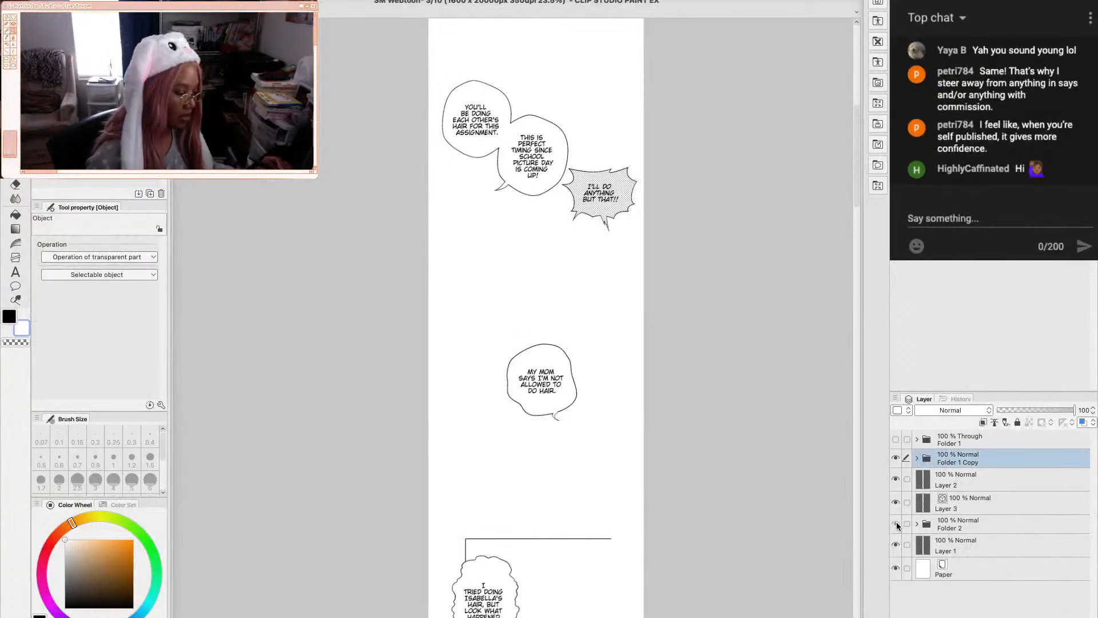
click(895, 524)
click(916, 524)
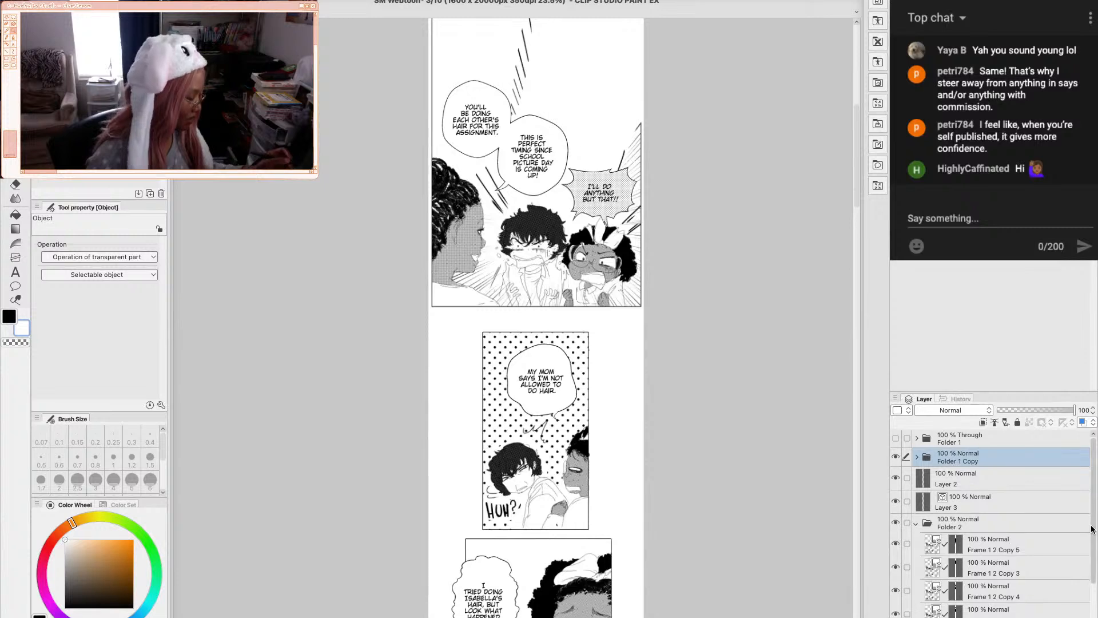
drag(1093, 514, 1090, 525)
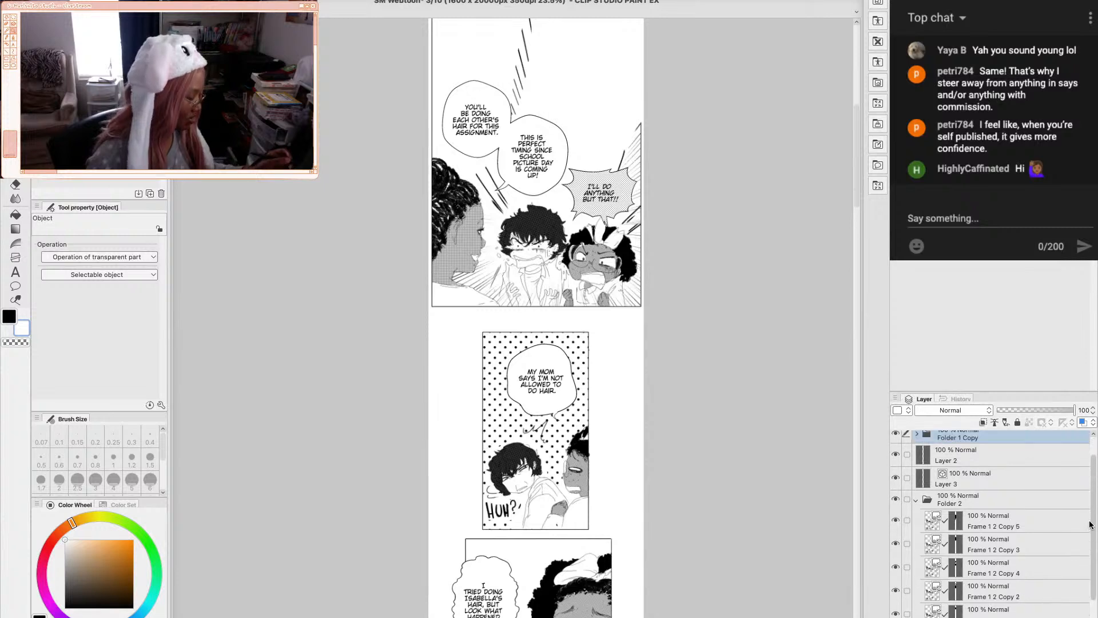
scroll(1090, 524, up, 1)
Clear a full-width rectangular area across the top of the first panel on Frame 1 2 Copy's layer mask and deselect
click(970, 492)
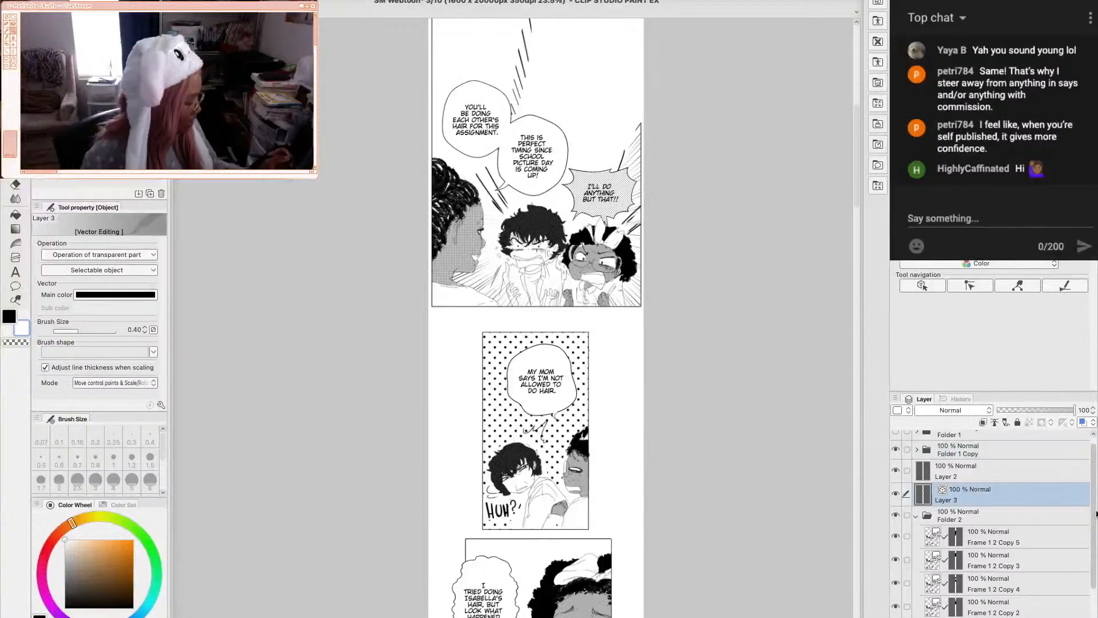
scroll(1096, 513, down, 2)
click(990, 567)
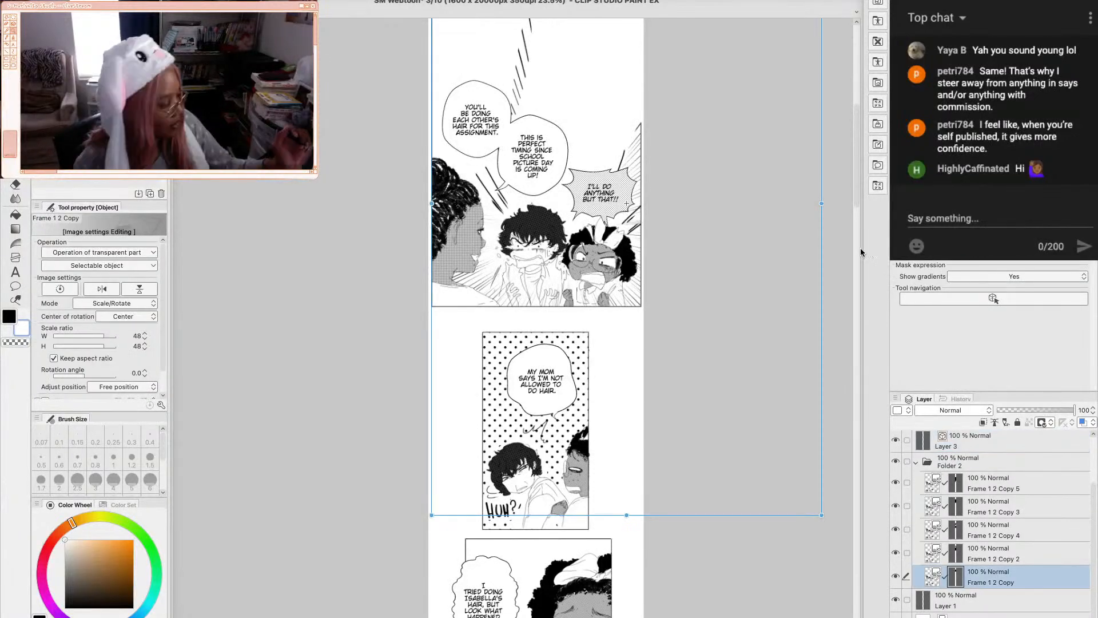
key(m)
scroll(850, 184, up, 2)
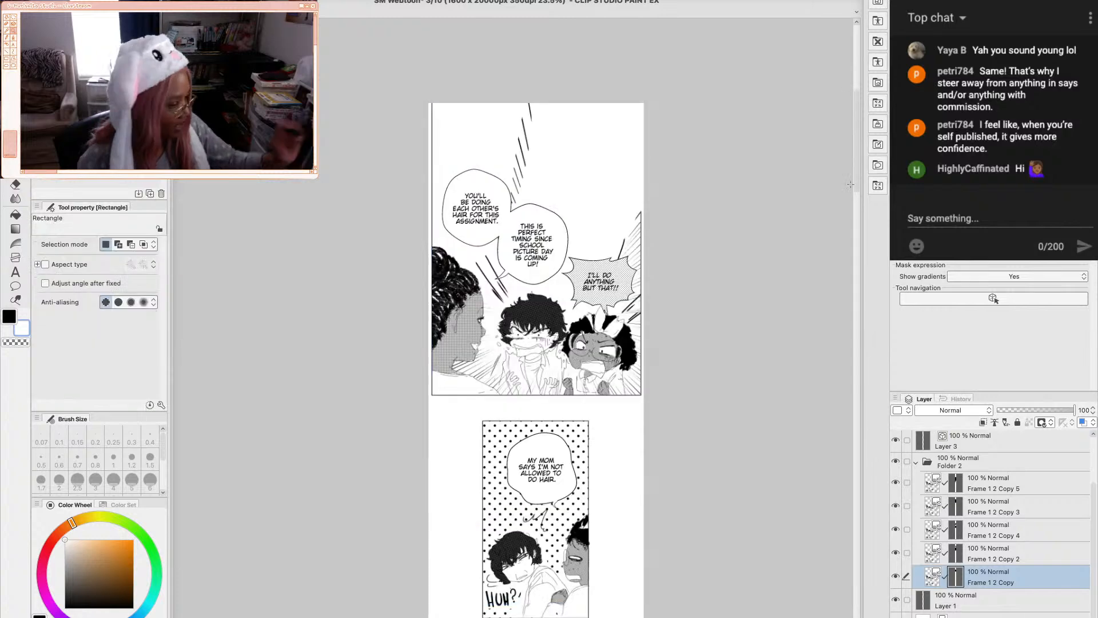
drag(355, 73, 809, 238)
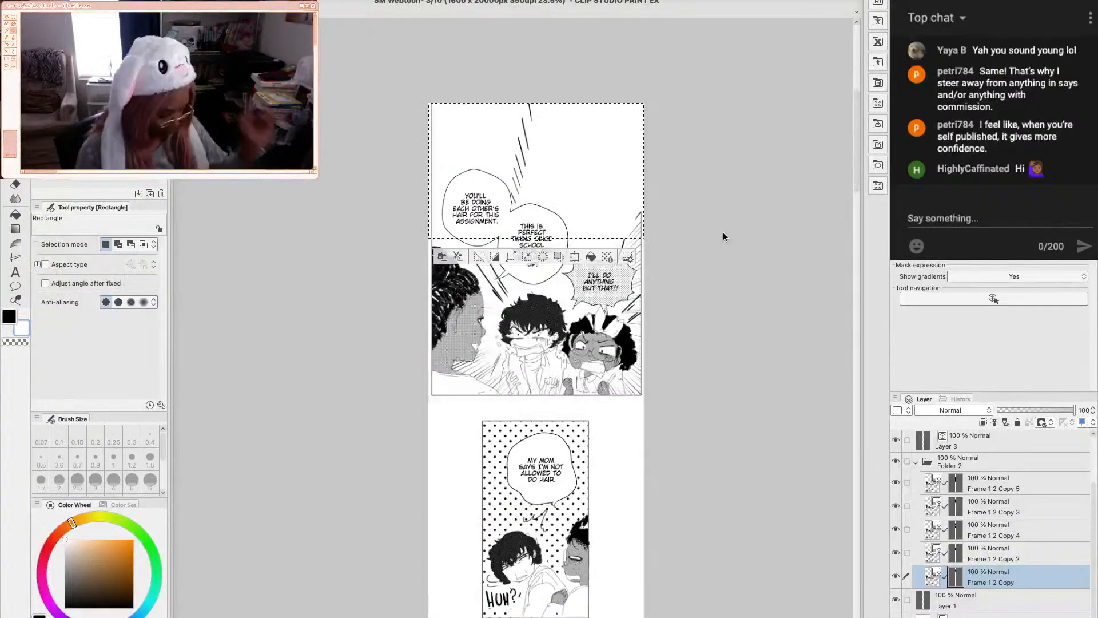
key(Delete)
key(ctrl+d)
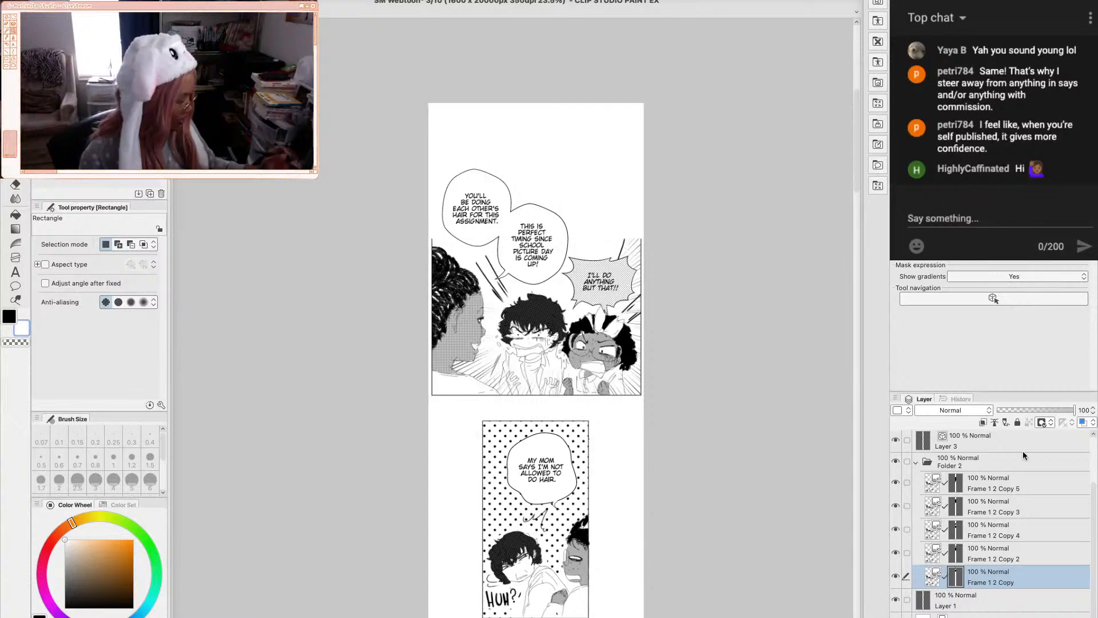
Draw a straight 1.20 line across the open top edge of the first panel on vector Layer 3
click(1023, 451)
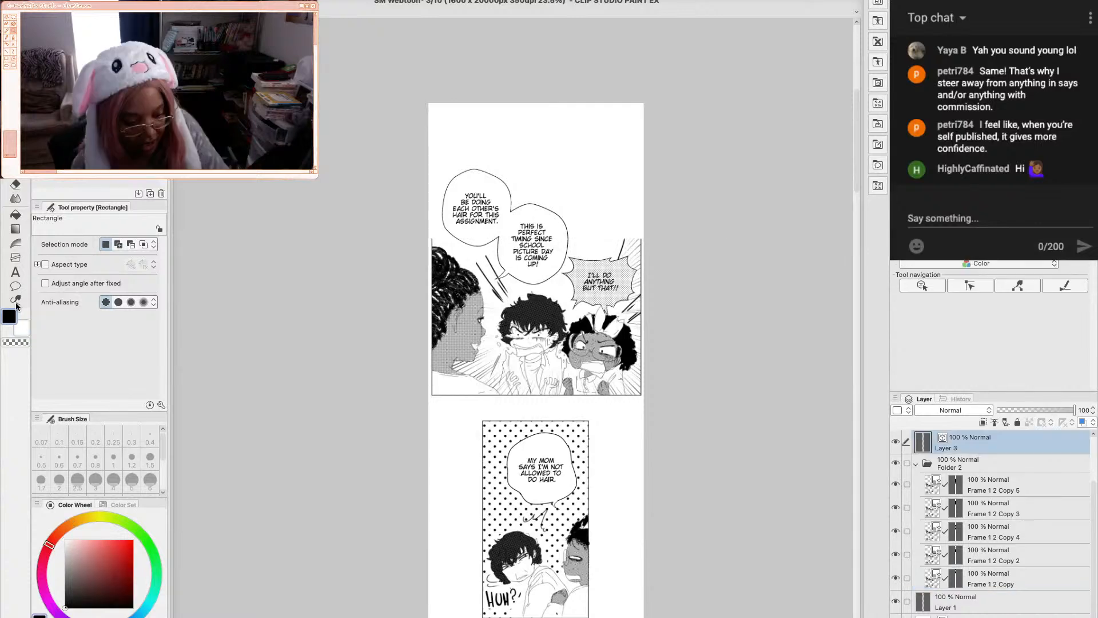
click(16, 257)
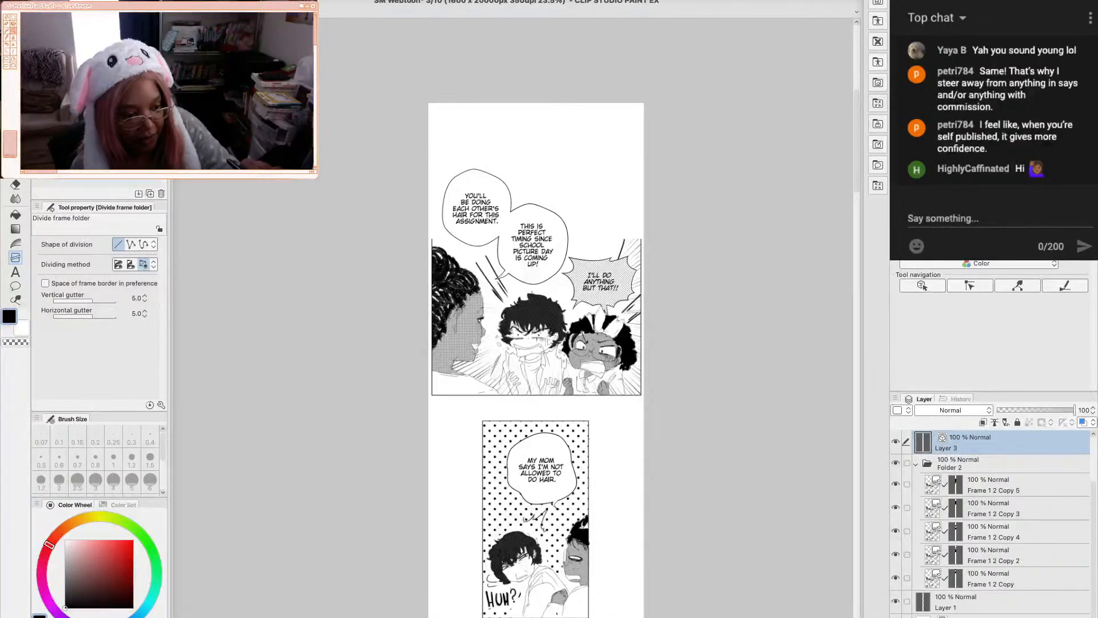
key(u)
drag(433, 238, 458, 238)
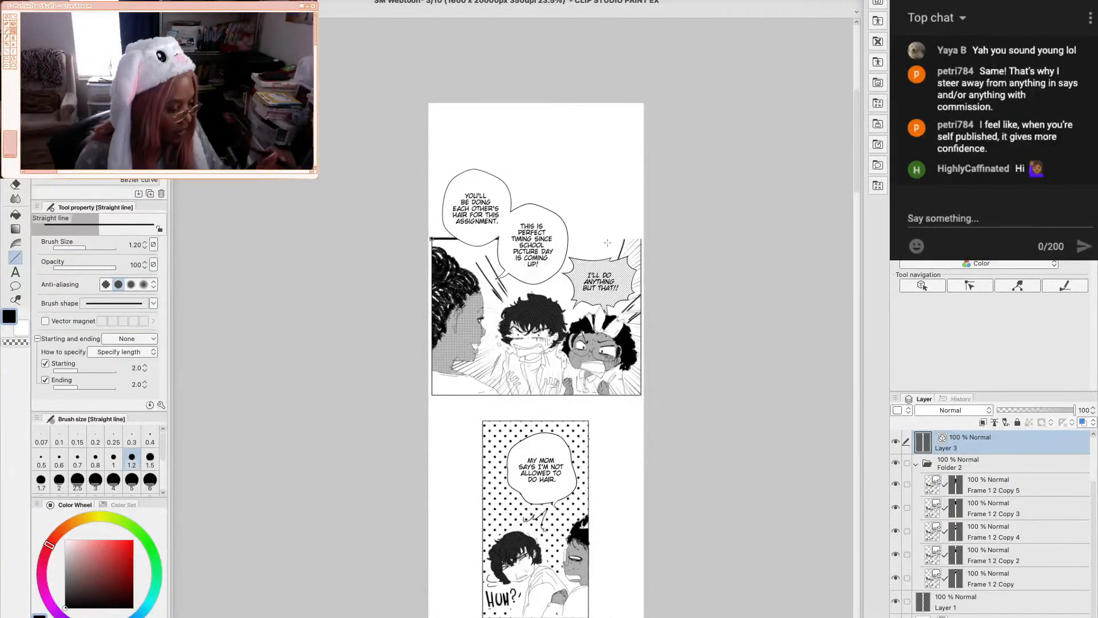
drag(607, 242, 644, 238)
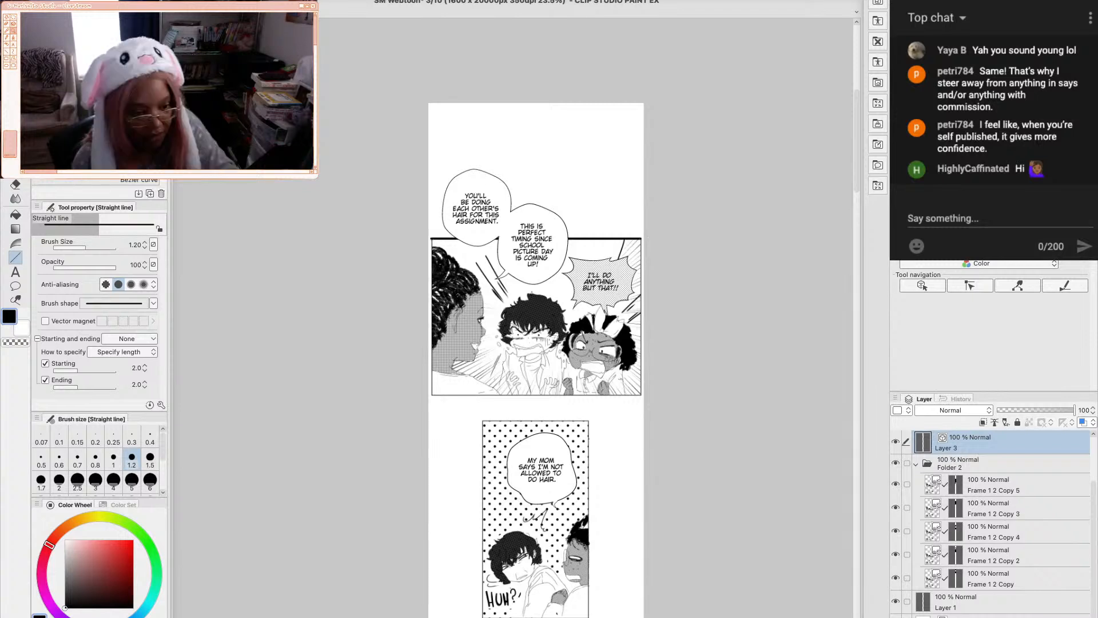
Select the top border line of the first panel and set its brush size to 0.40
key(o)
click(445, 240)
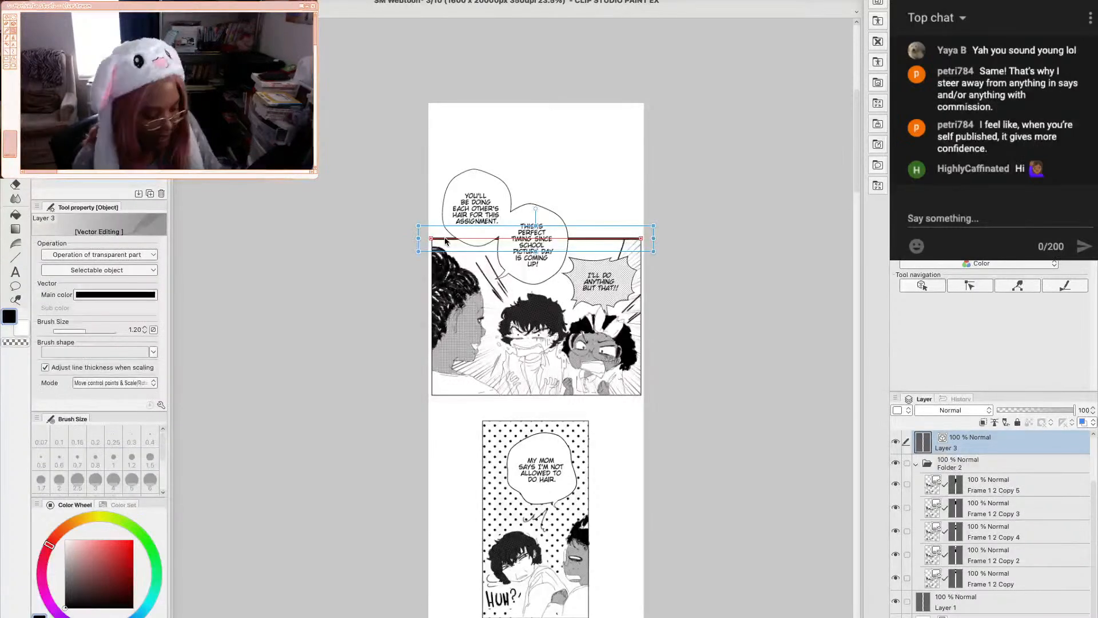
click(145, 331)
click(145, 333)
click(145, 332)
click(145, 333)
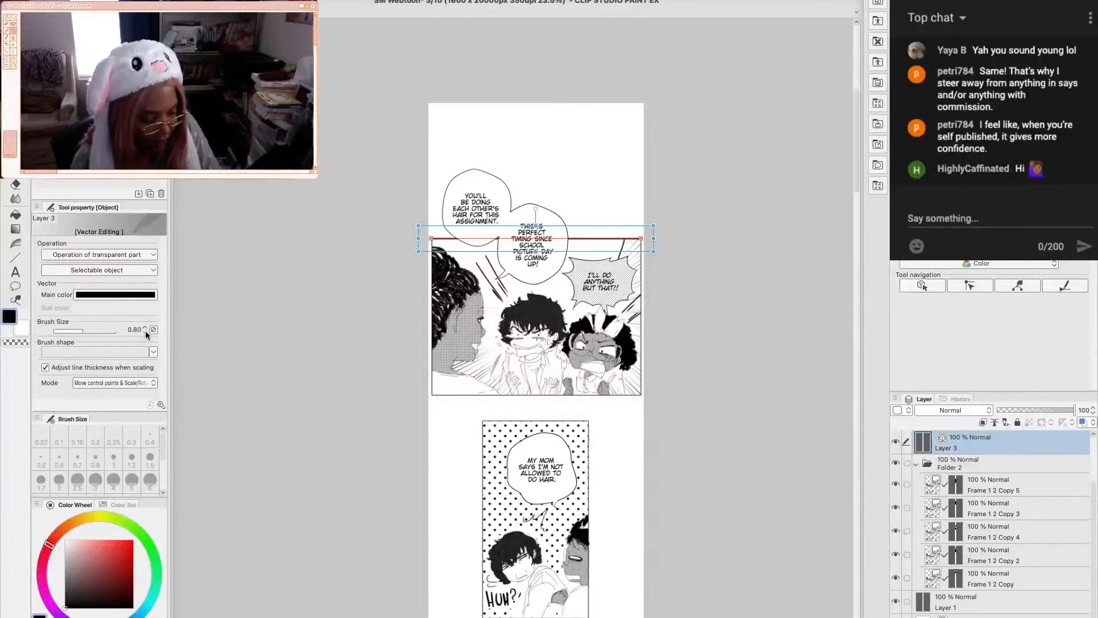
click(145, 333)
click(145, 333)
click(145, 332)
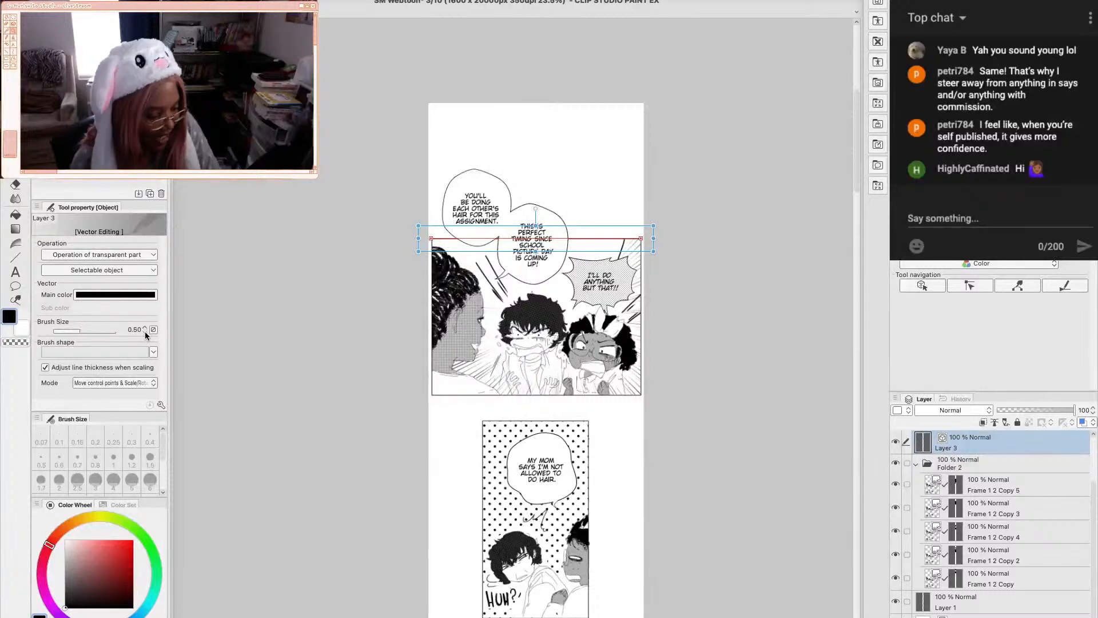
click(145, 333)
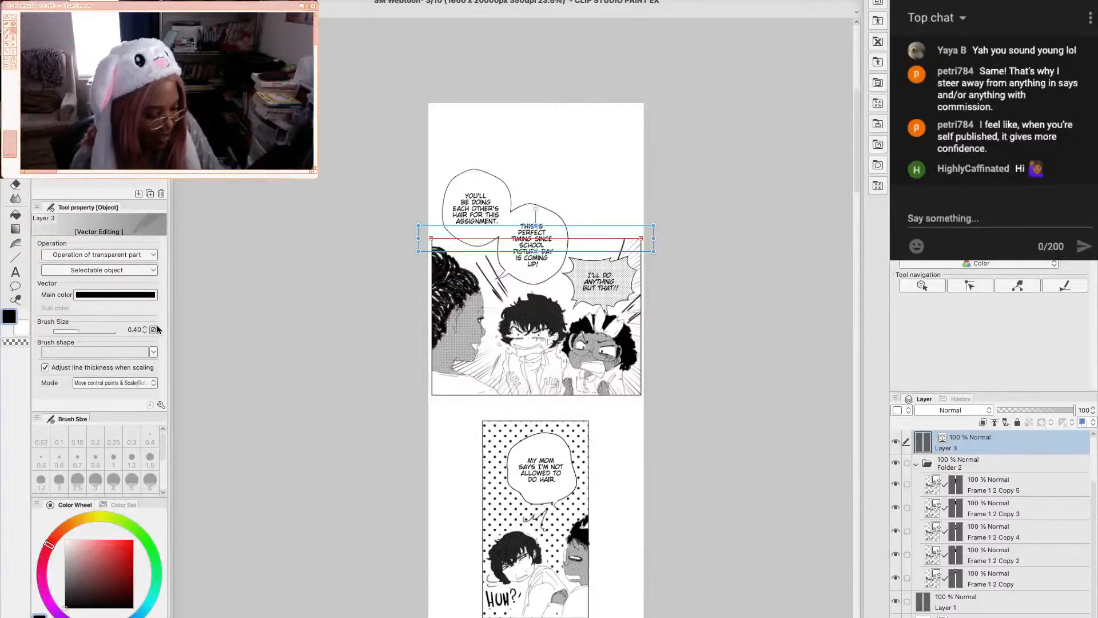
click(366, 378)
click(433, 251)
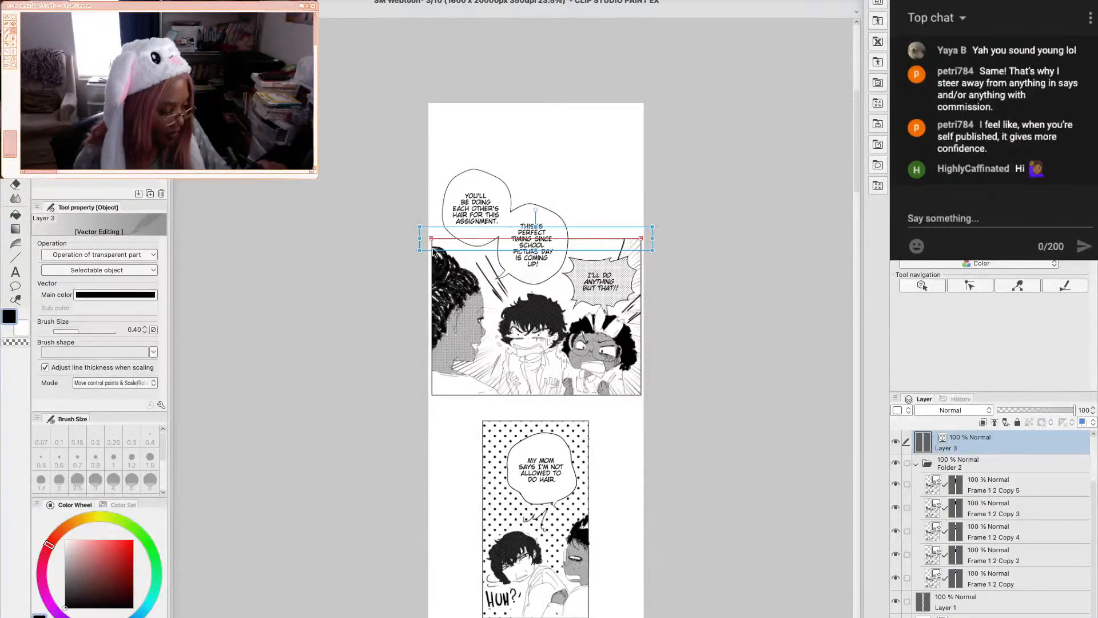
scroll(853, 207, down, 3)
scroll(853, 204, up, 3)
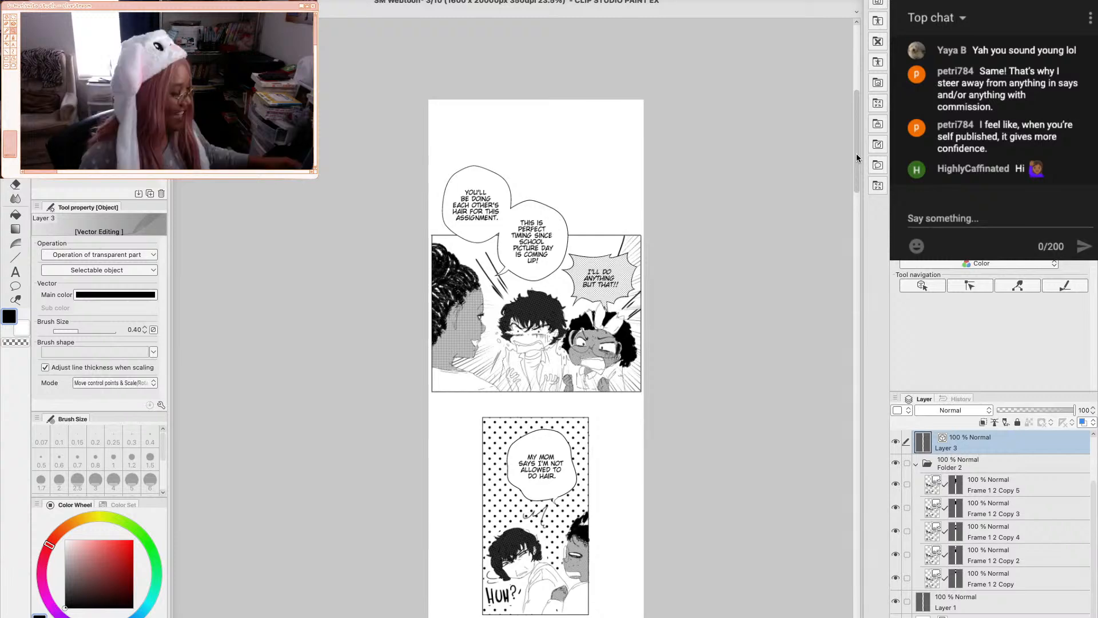
Switch to the One Shot page and hide Folder 1 to examine the panel artwork without its balloons
scroll(857, 136, down, 5)
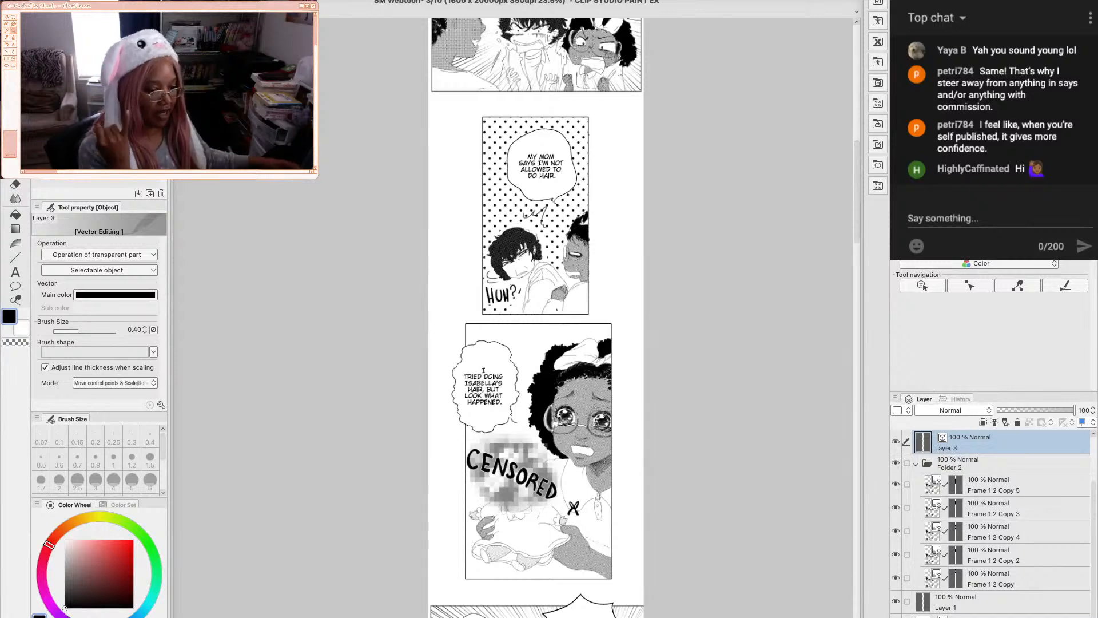
key(ctrl+Tab)
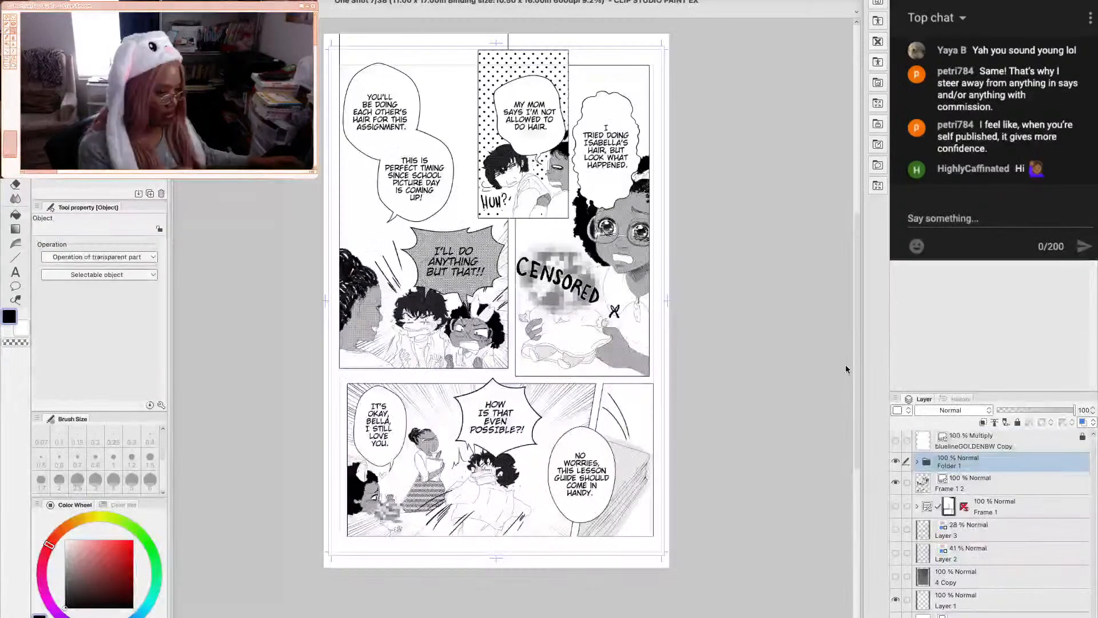
click(896, 462)
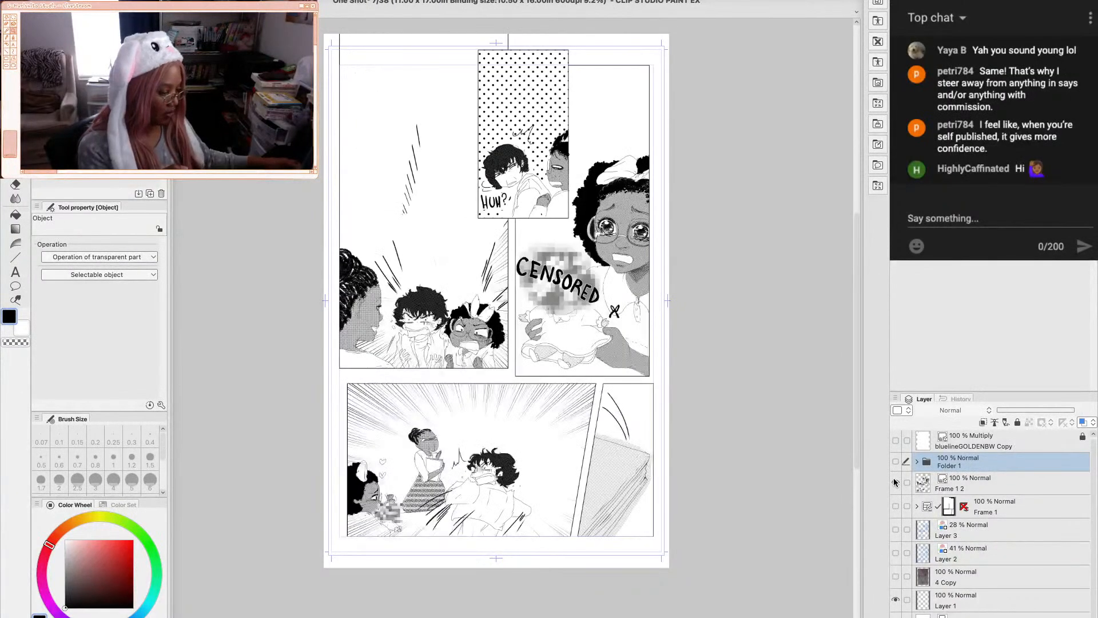
click(896, 482)
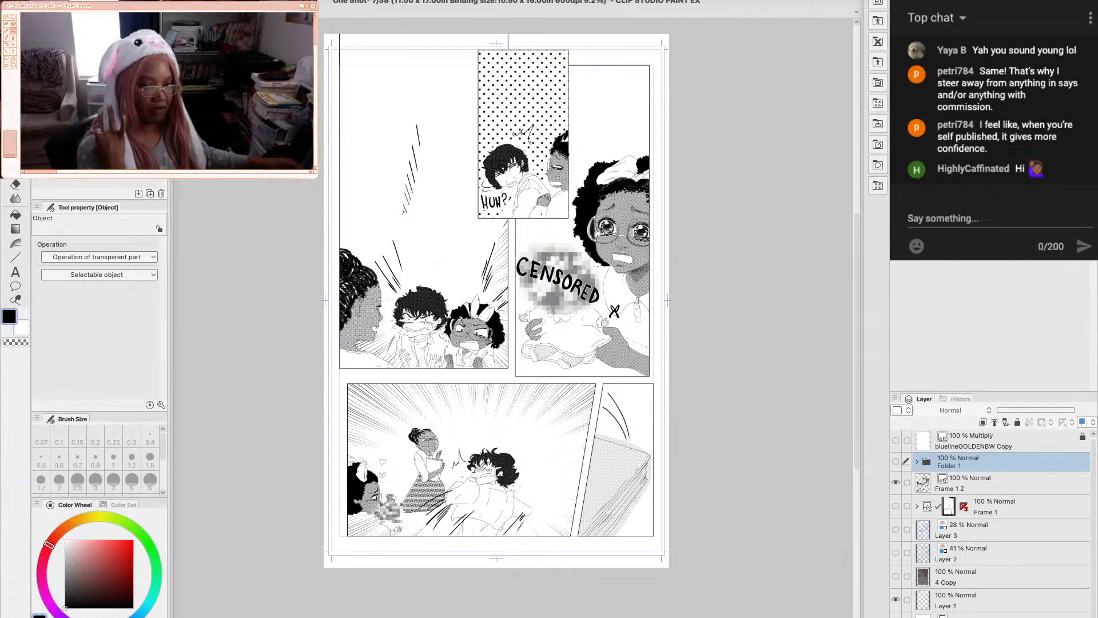
Return to the SM Webtoon page and hide all palettes to show only the canvas
key(ctrl+Tab)
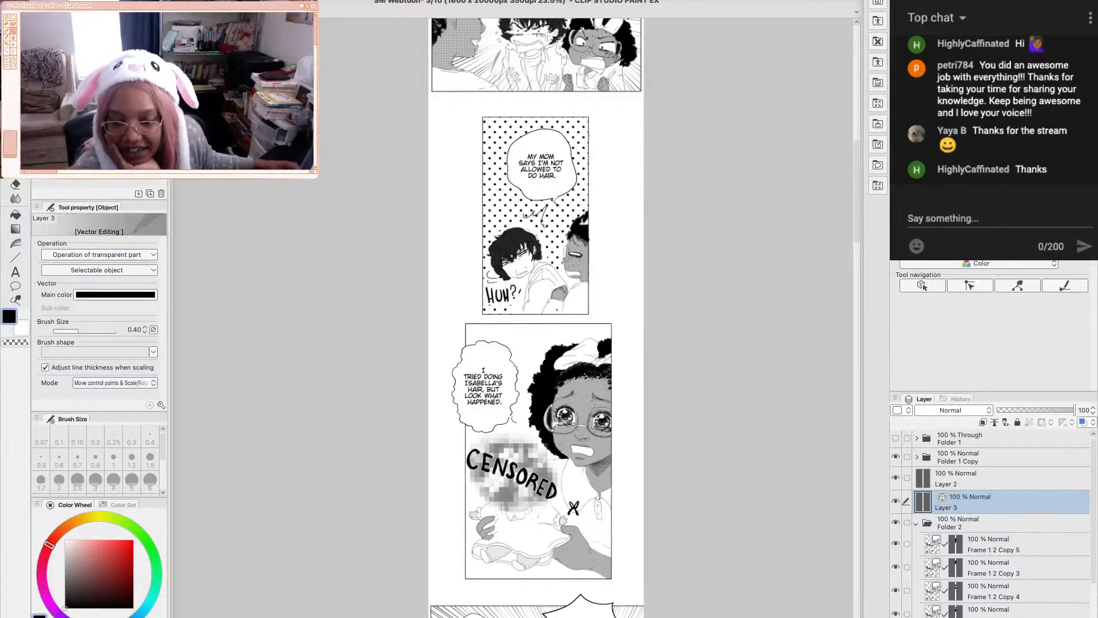
key(Tab)
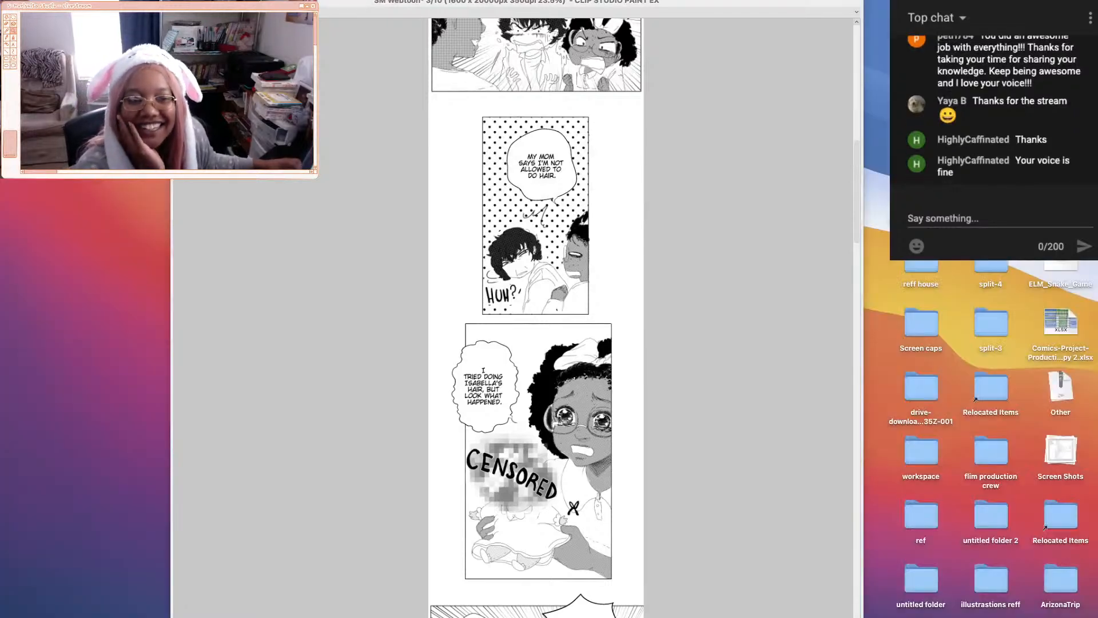